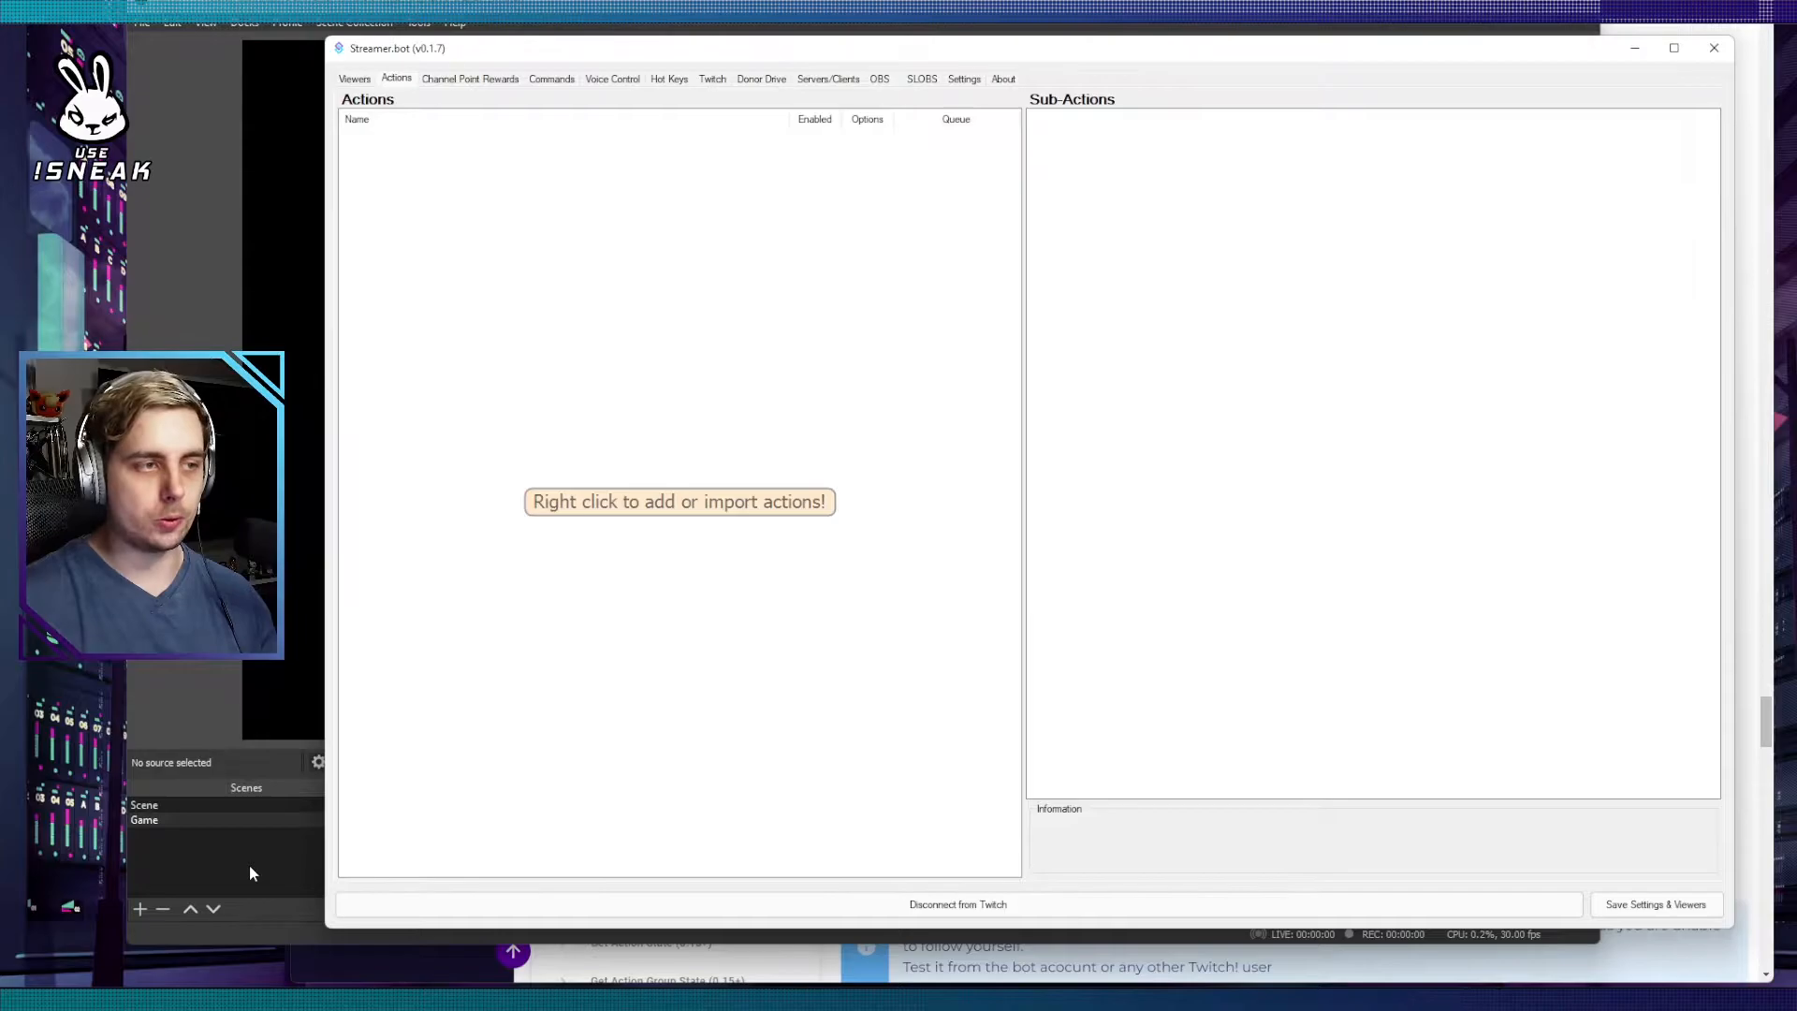
# Step: Switch to OBS and add a new scene named [NS]Memes
pyautogui.click(246, 853)
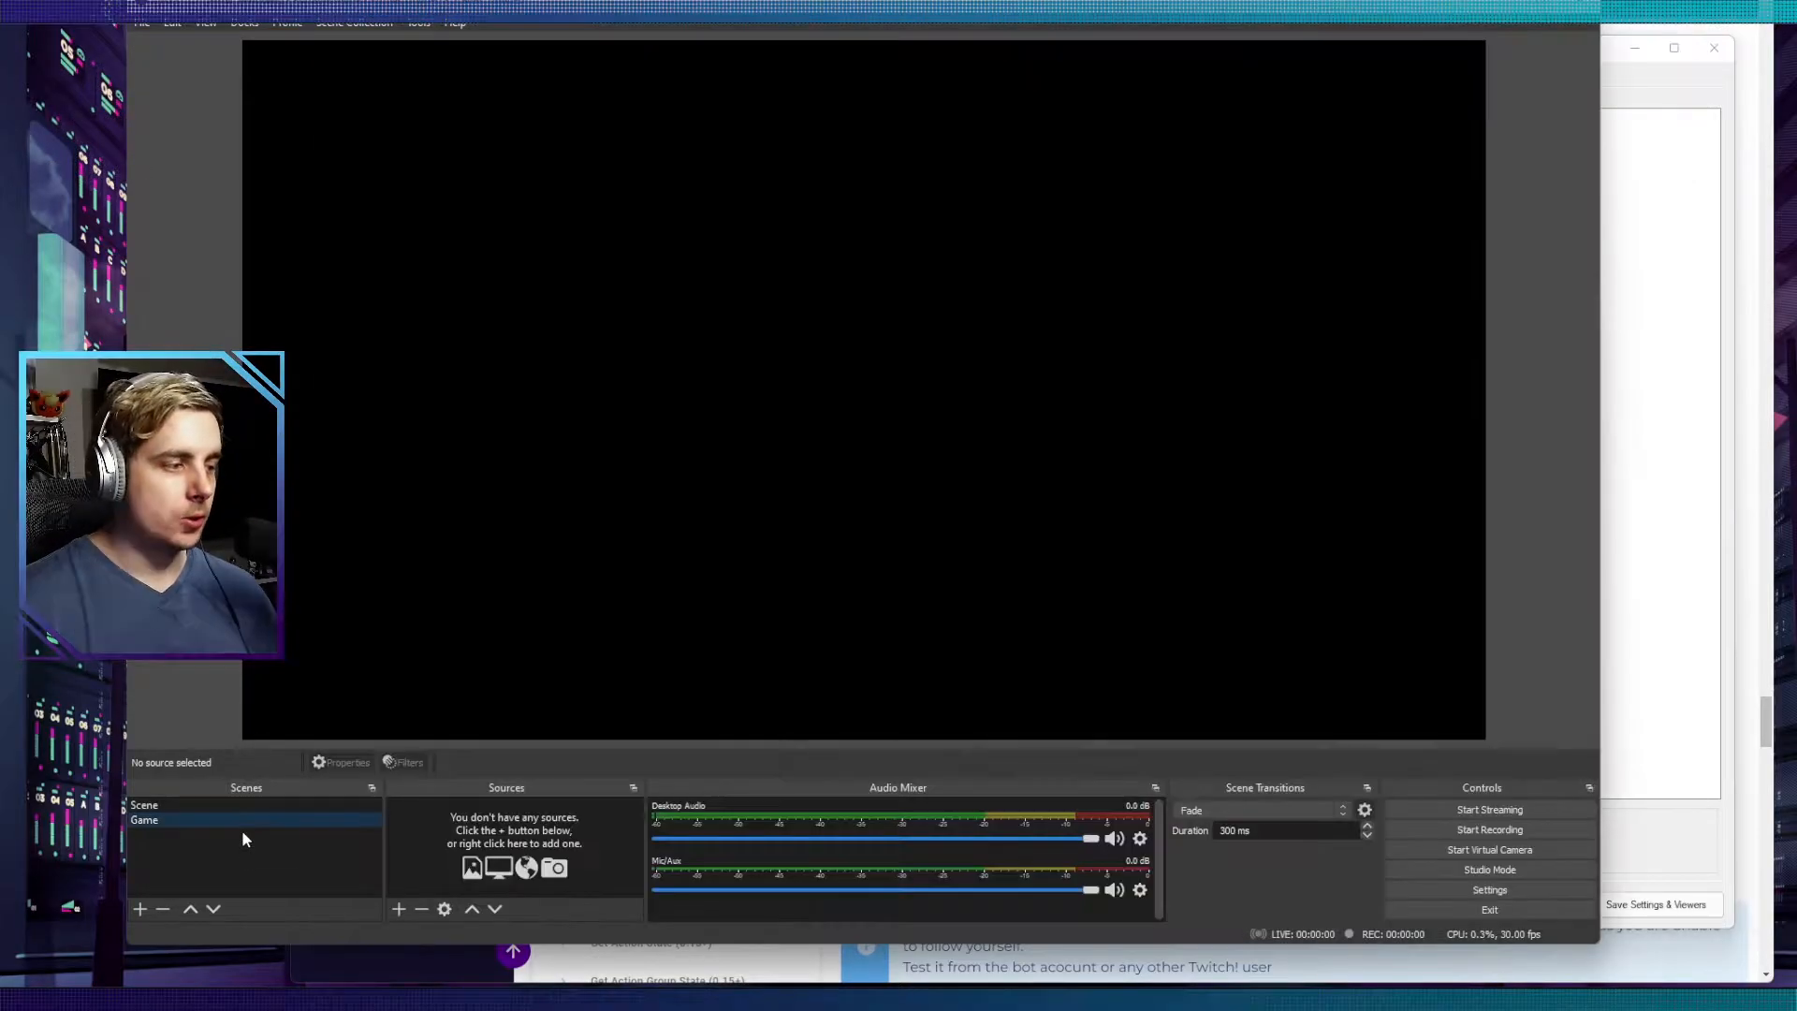
pyautogui.rightClick(242, 831)
pyautogui.click(267, 844)
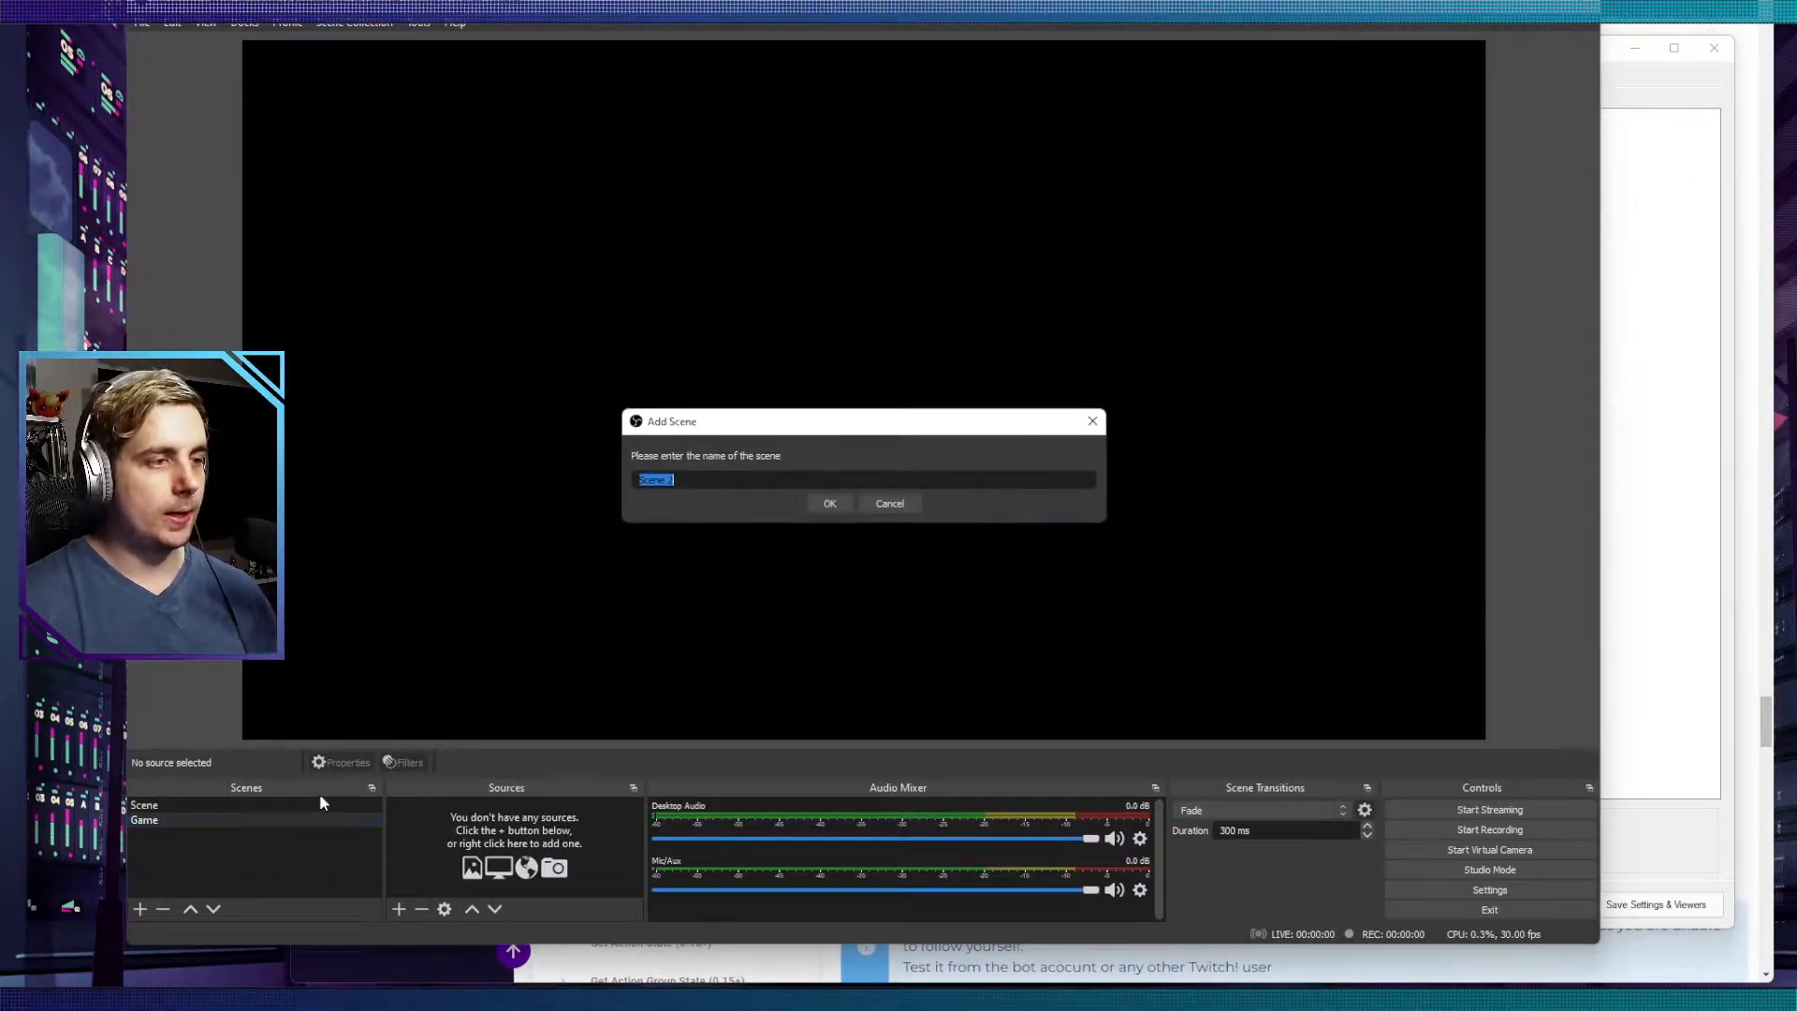
pyautogui.write('Memes')
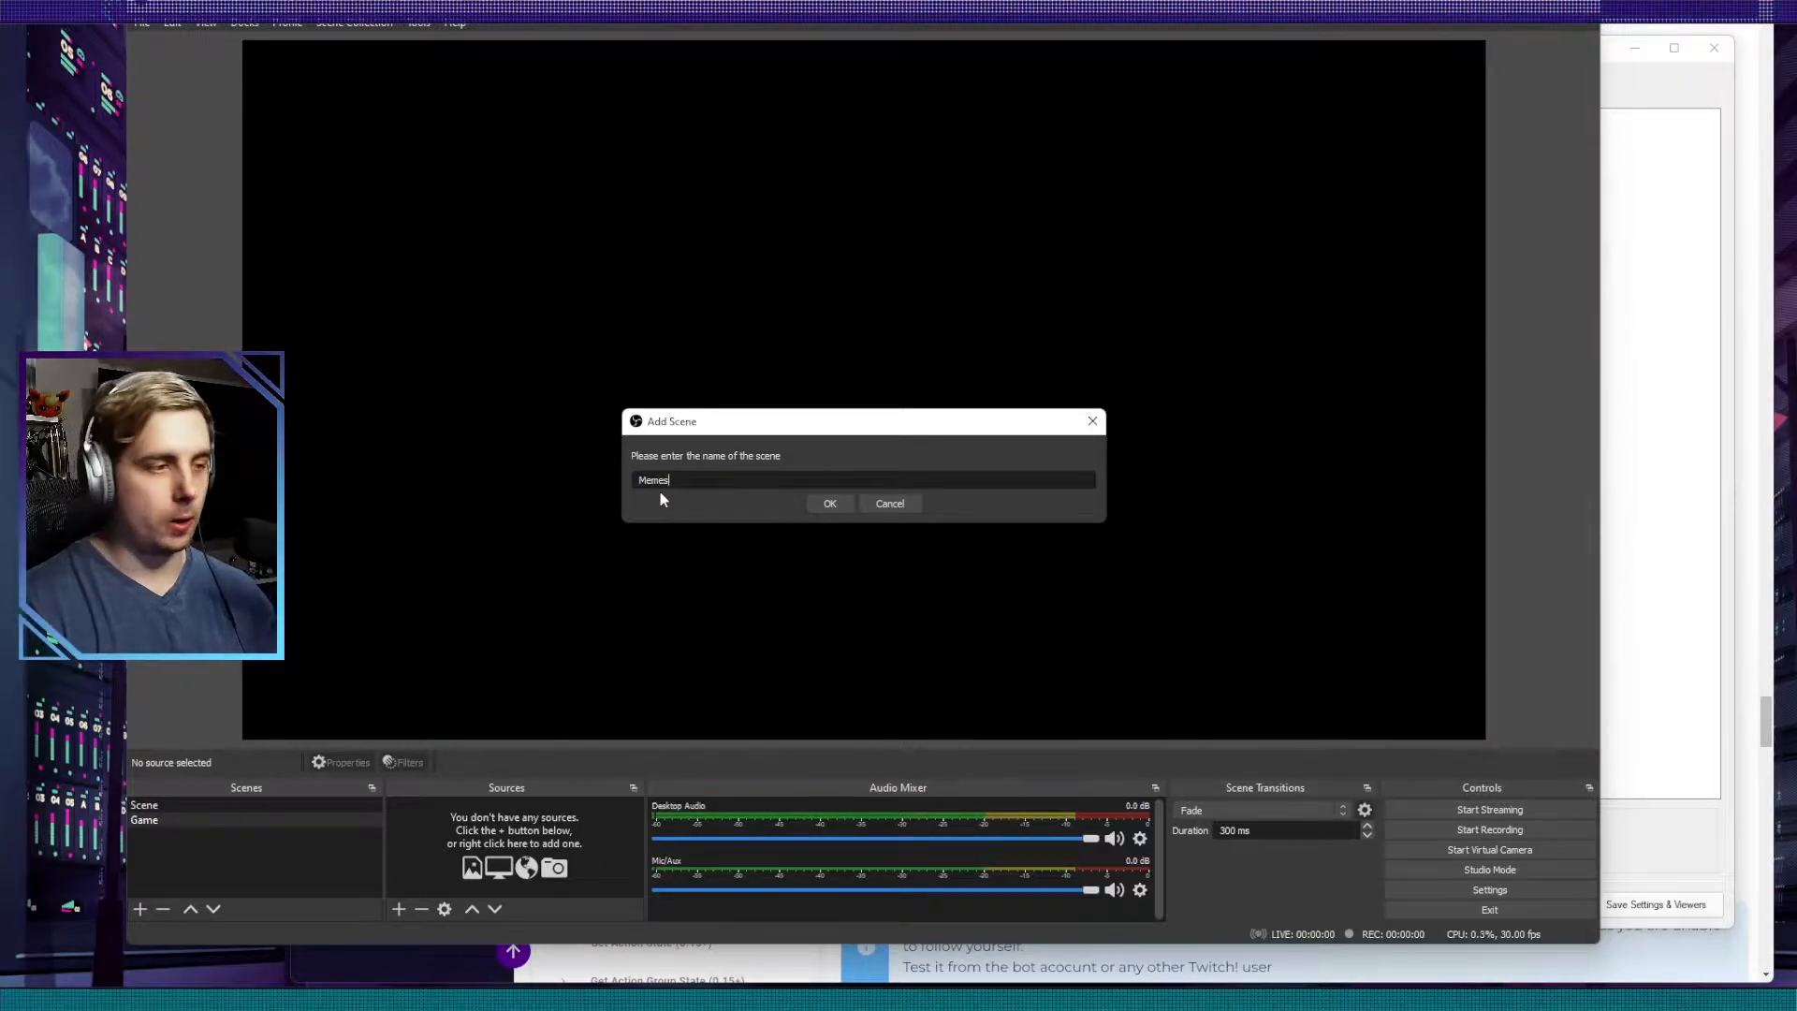
pyautogui.press('Home')
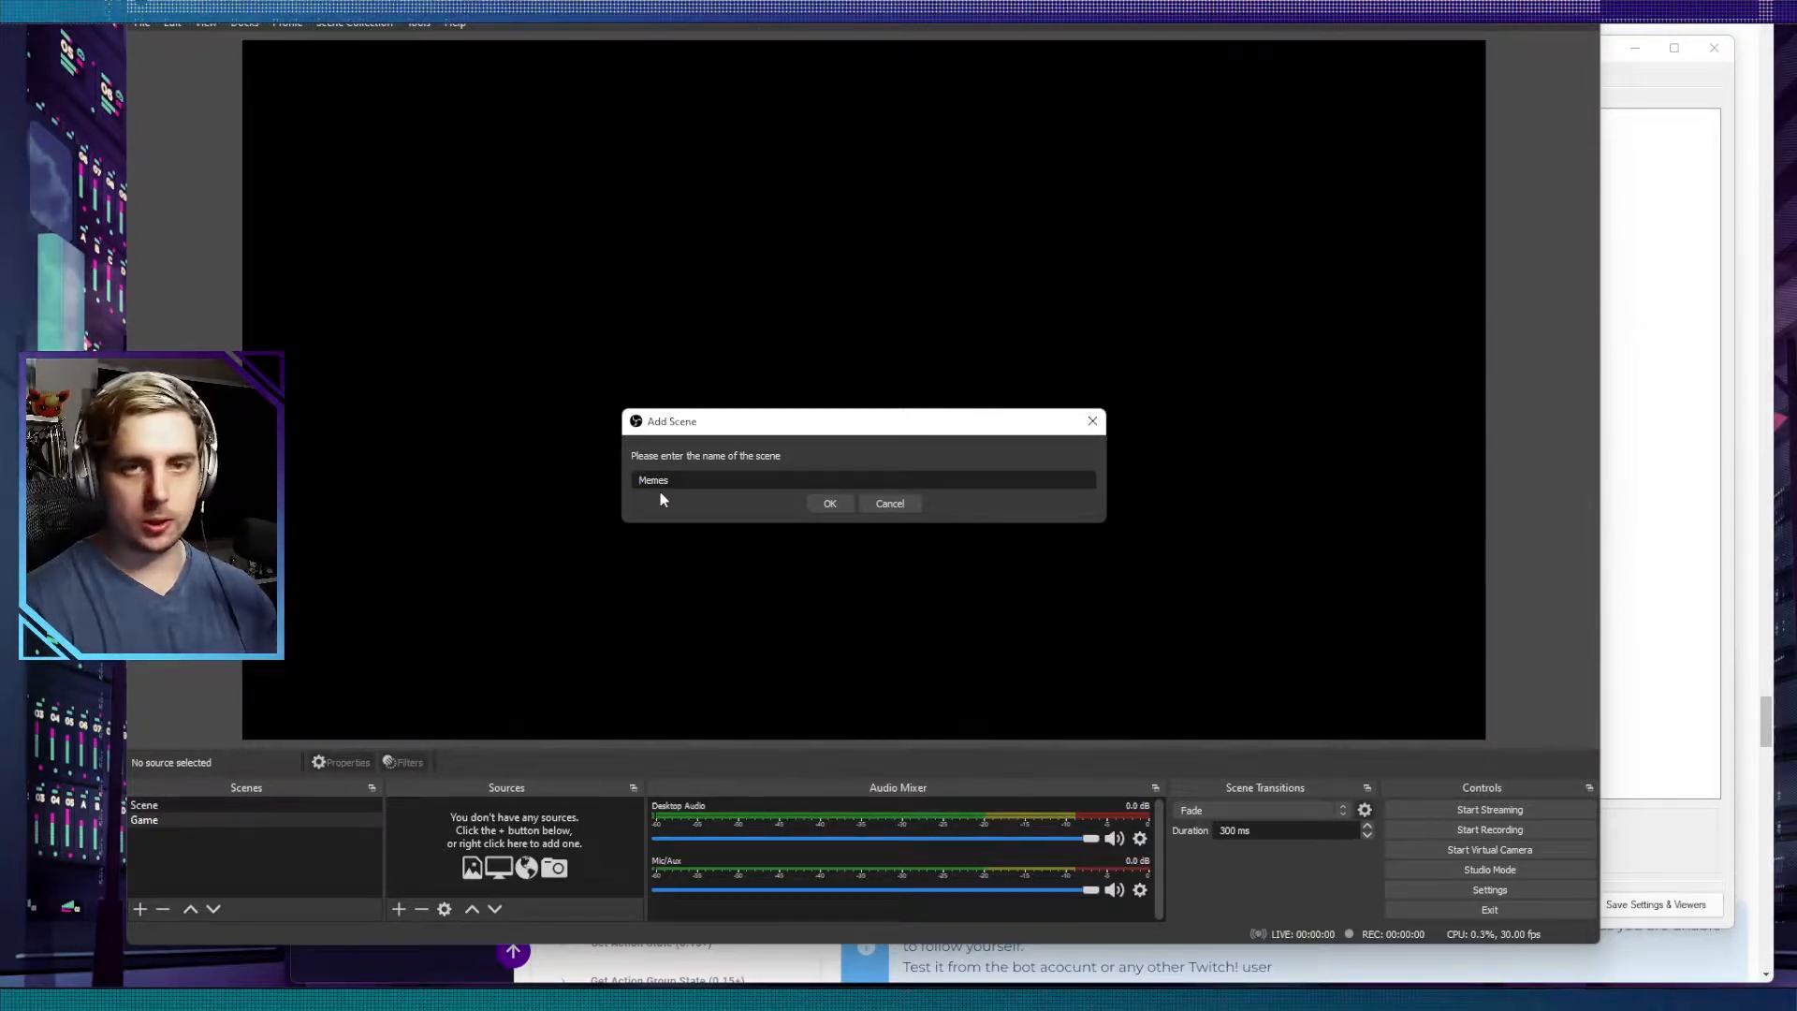
pyautogui.write('[N')
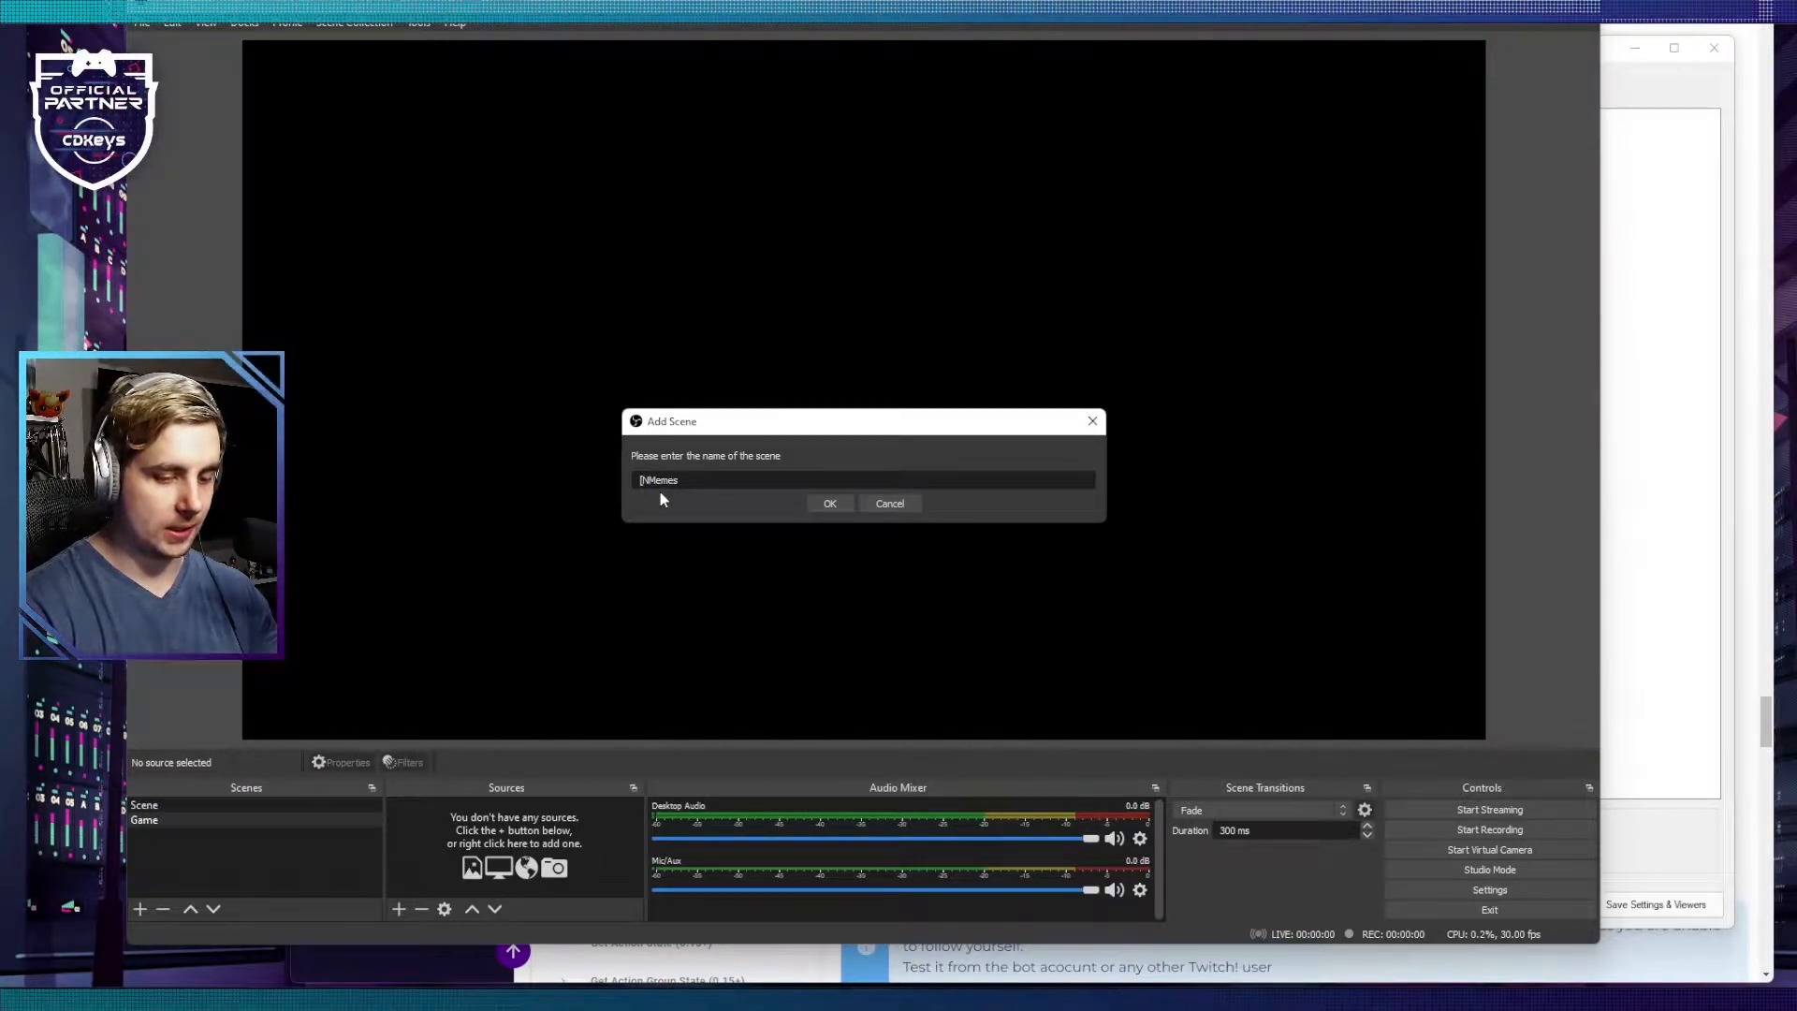
pyautogui.write('S]')
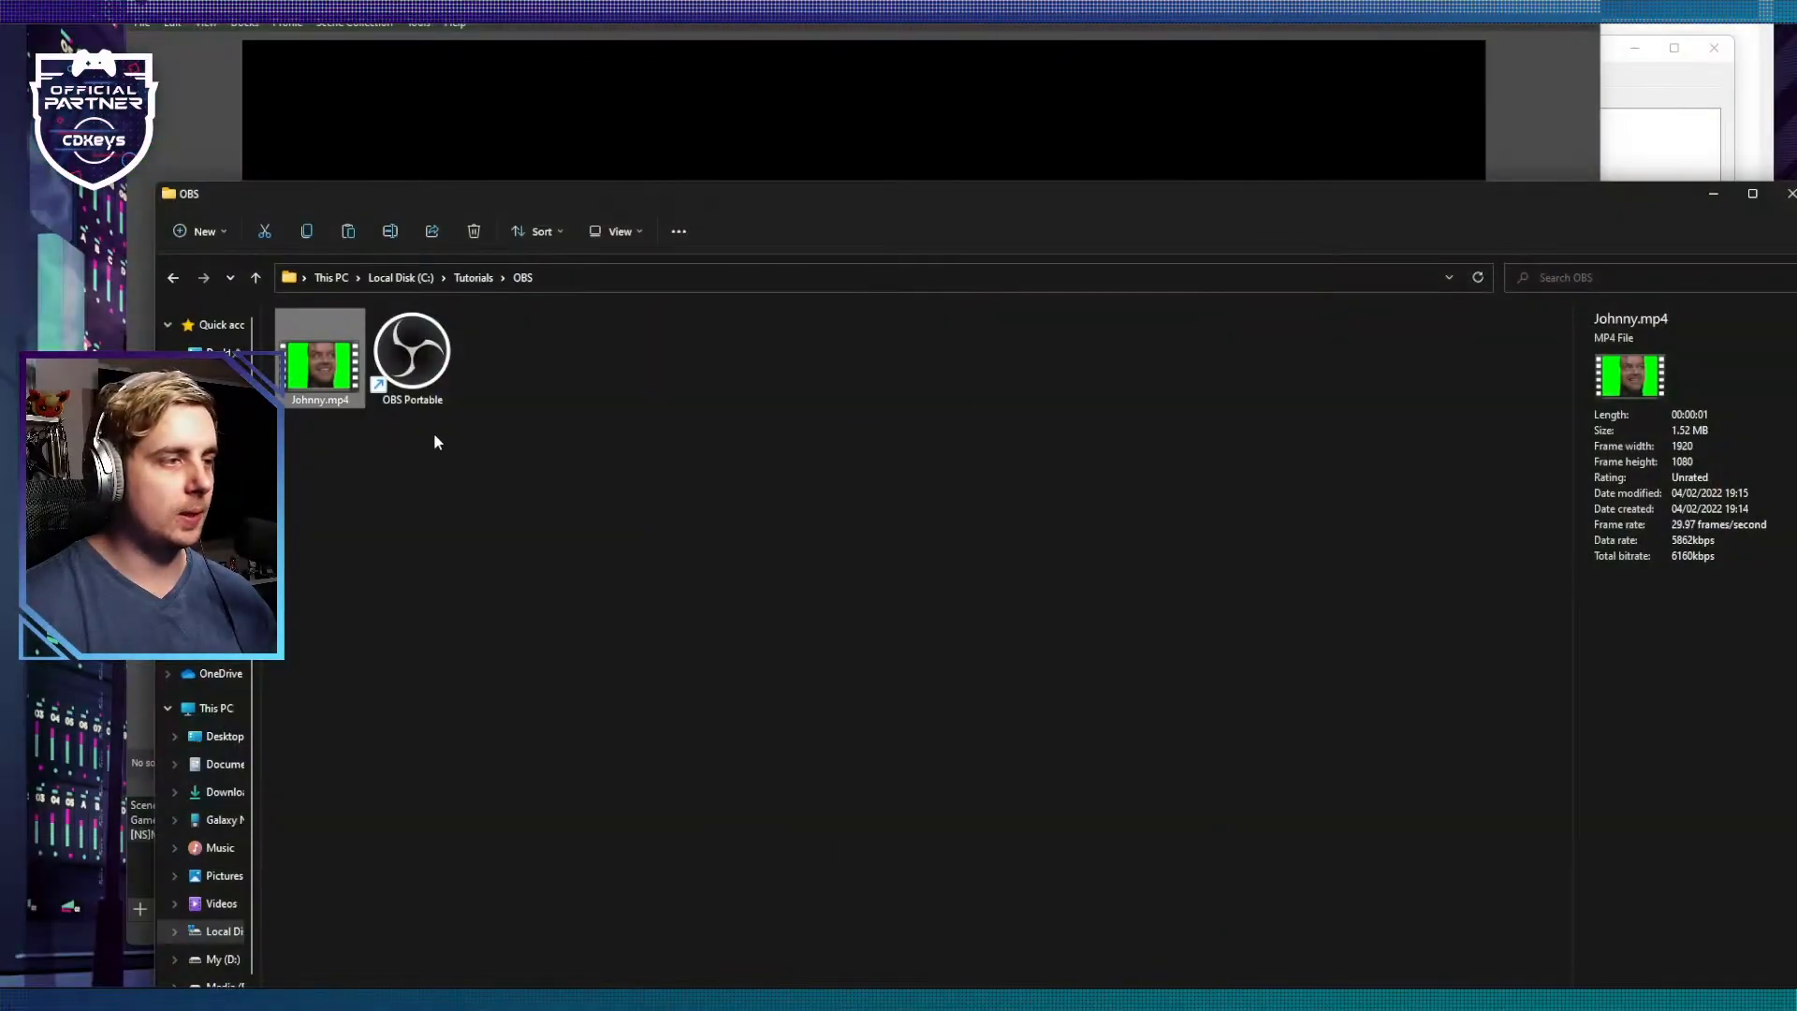
# Step: Add Johnny.mp4 from the Tutorials OBS folder as a media source in the [NS]Memes scene
pyautogui.moveTo(325, 360)
pyautogui.mouseDown()
pyautogui.moveTo(786, 279)
pyautogui.moveTo(715, 430)
pyautogui.moveTo(549, 593)
pyautogui.moveTo(344, 352)
pyautogui.mouseUp()
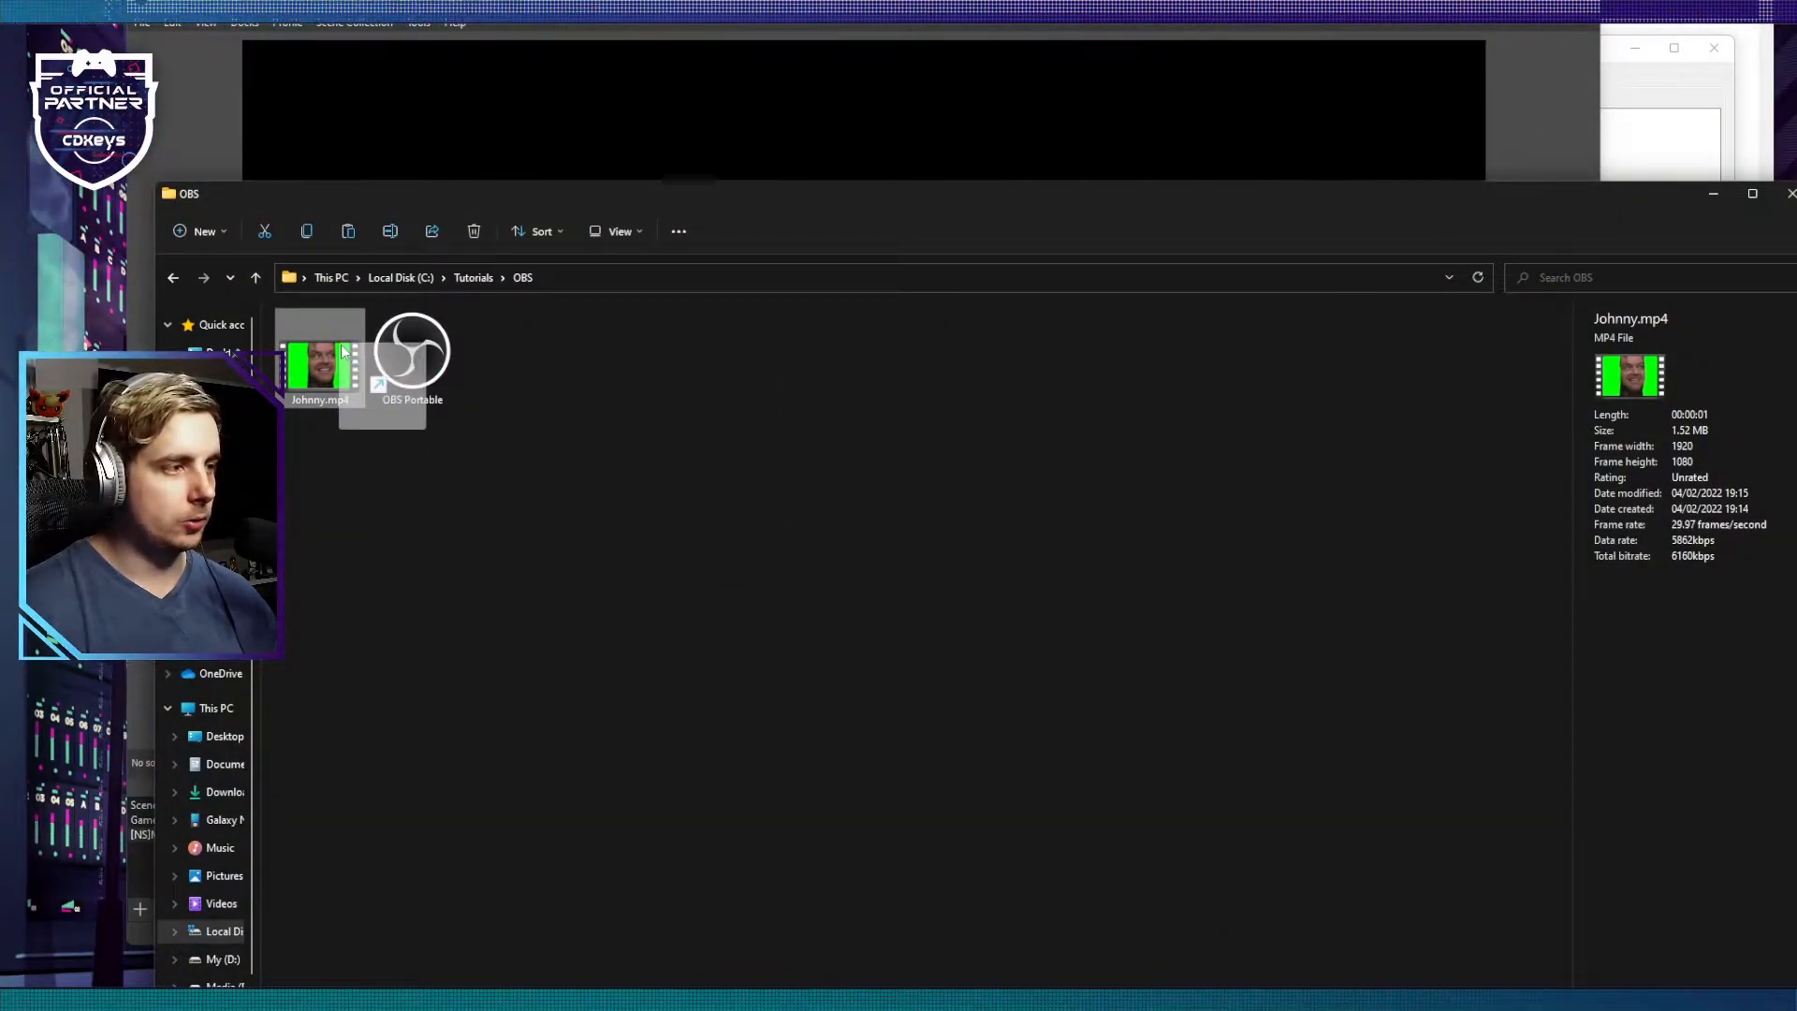
pyautogui.moveTo(609, 191); pyautogui.dragTo(1791, 153)
pyautogui.moveTo(1682, 315); pyautogui.dragTo(531, 848)
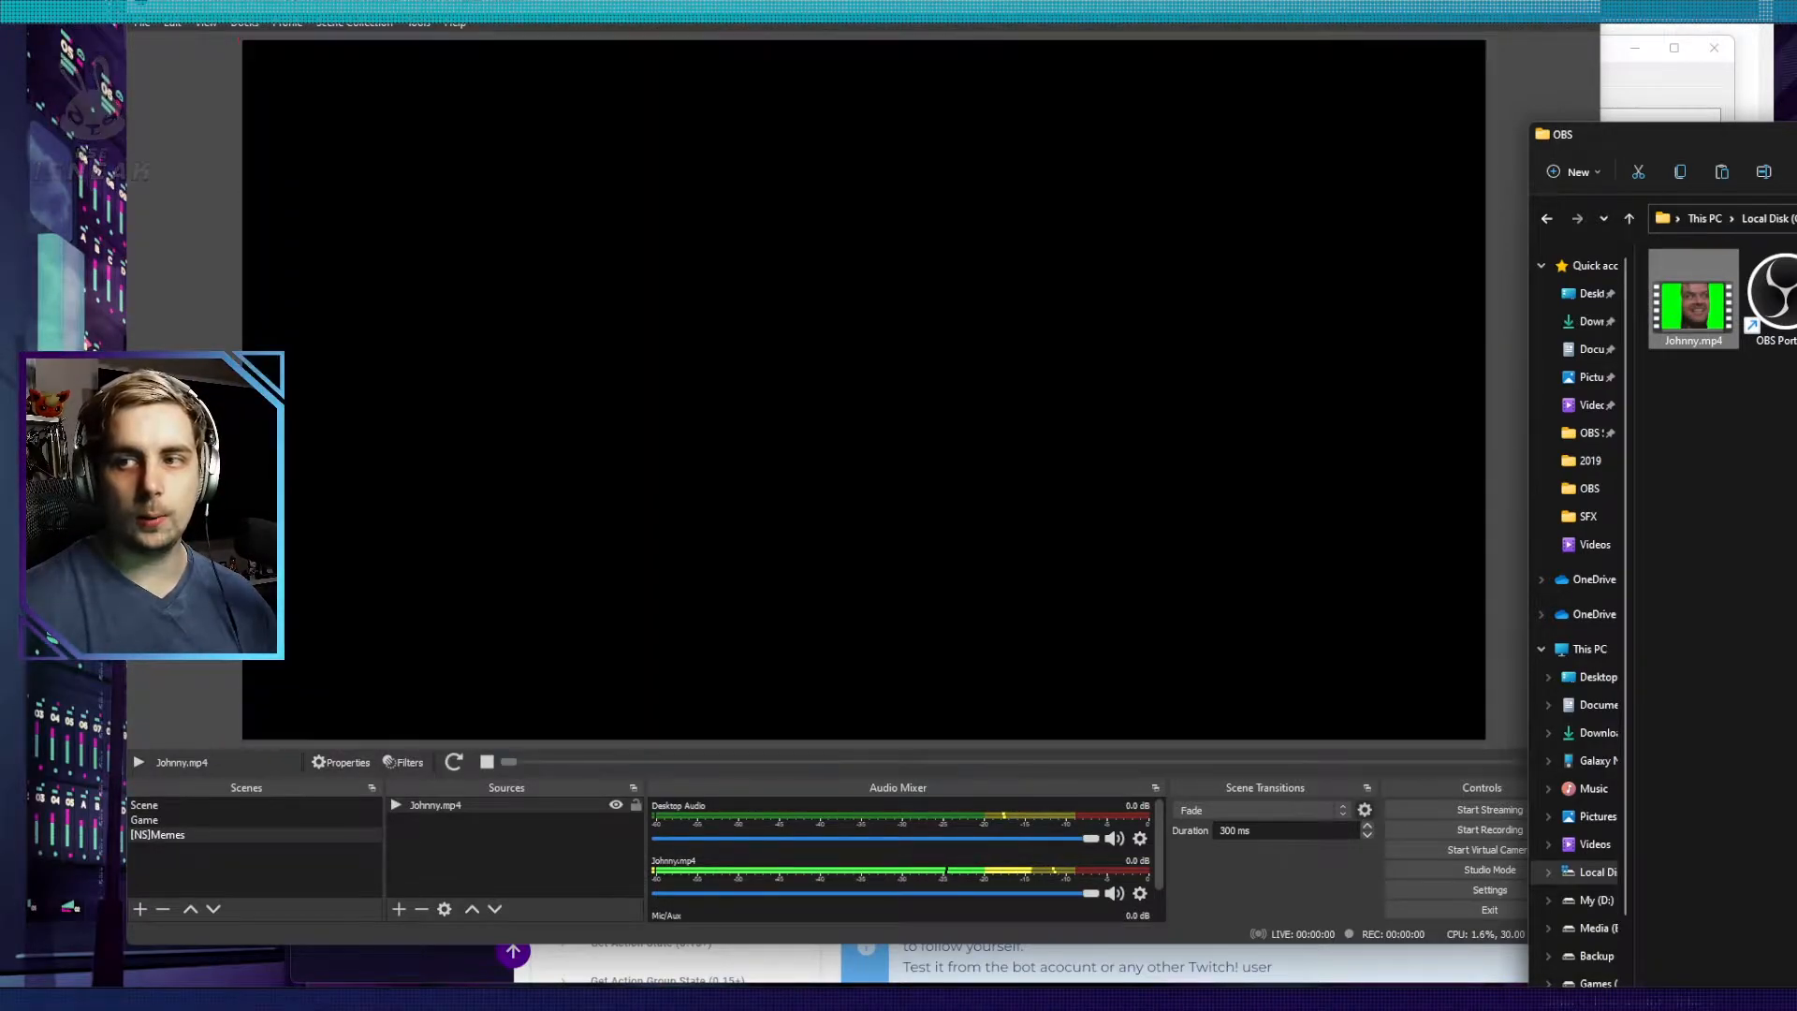
pyautogui.click(927, 742)
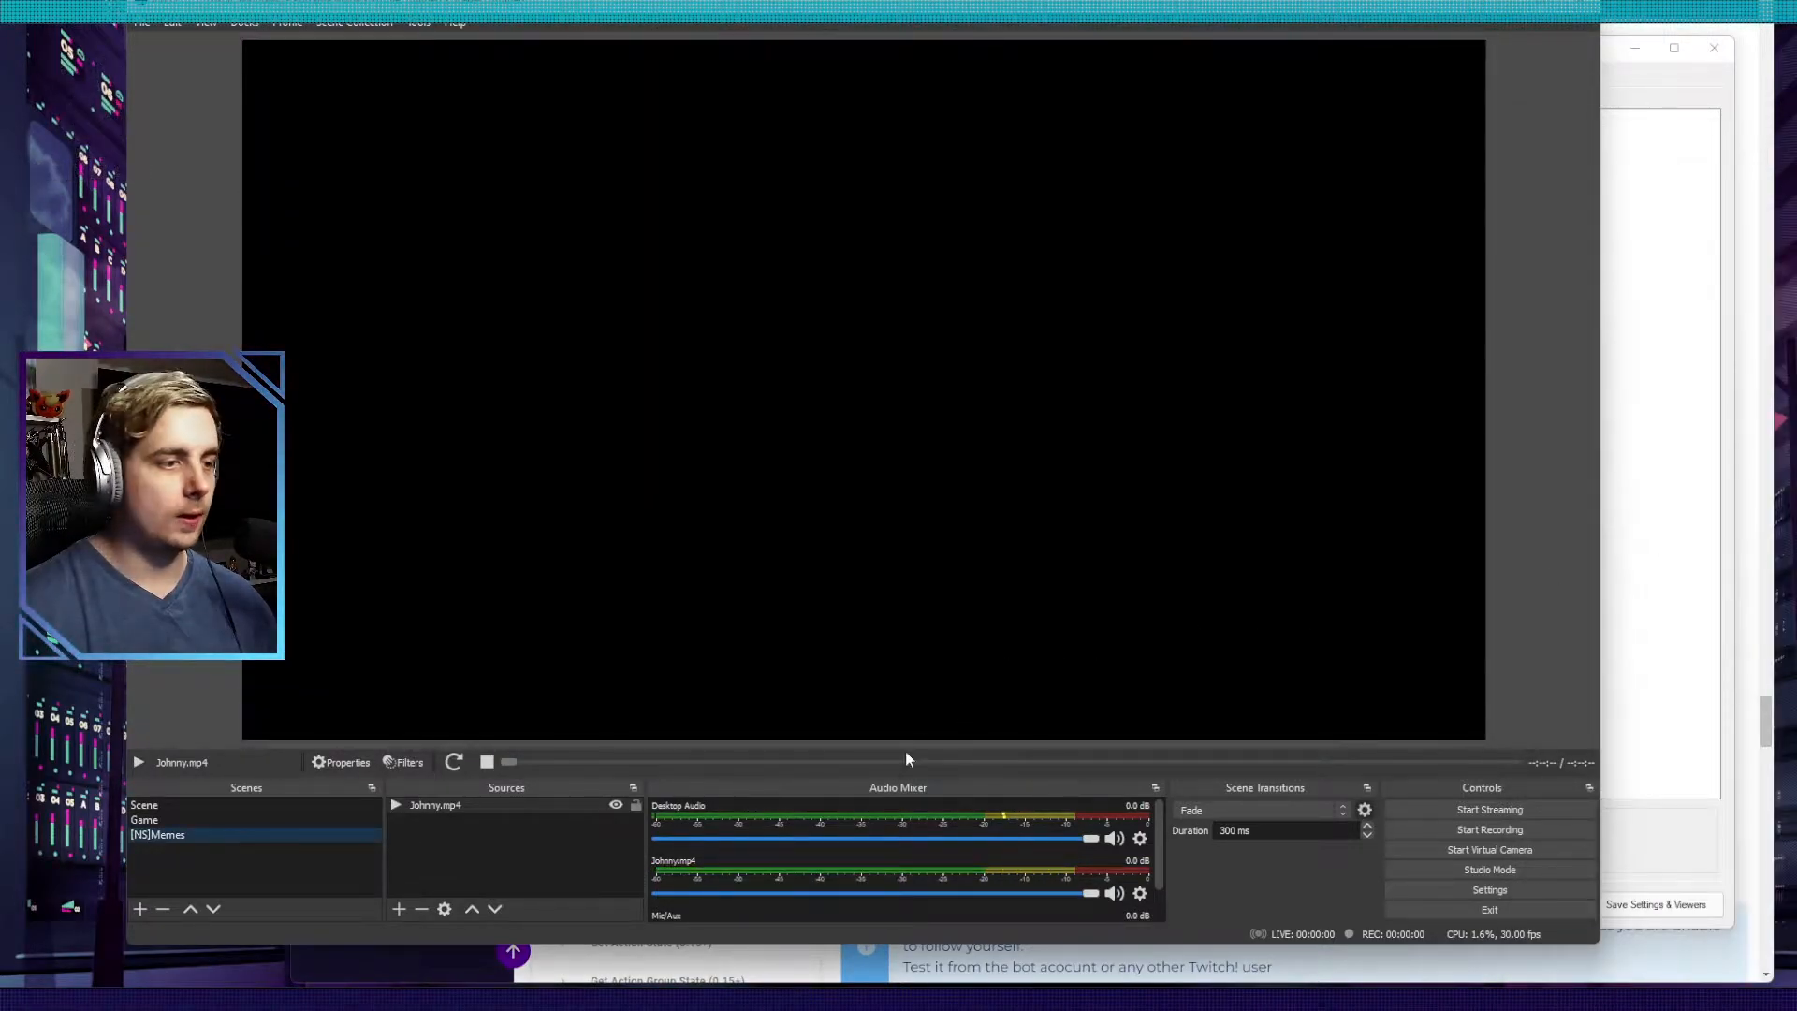
# Step: Rename the Johnny.mp4 source to Johnny
pyautogui.click(462, 809)
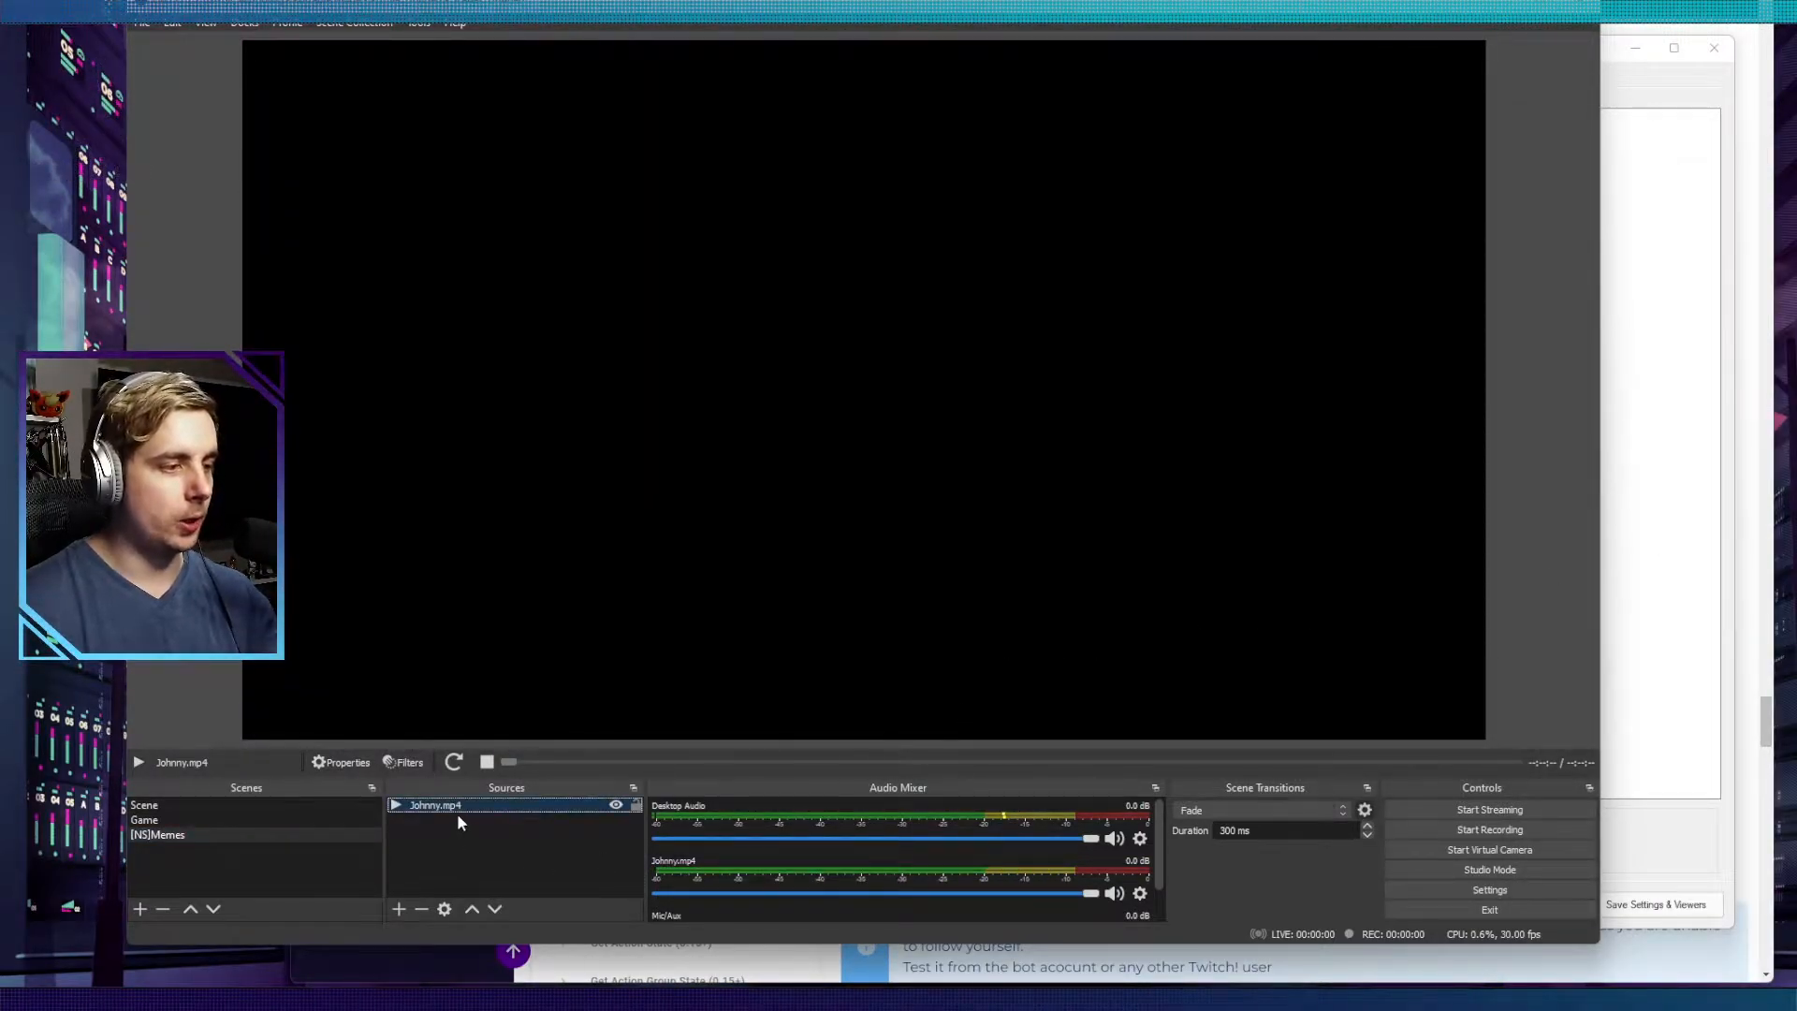
pyautogui.click(466, 808)
pyautogui.click(466, 806)
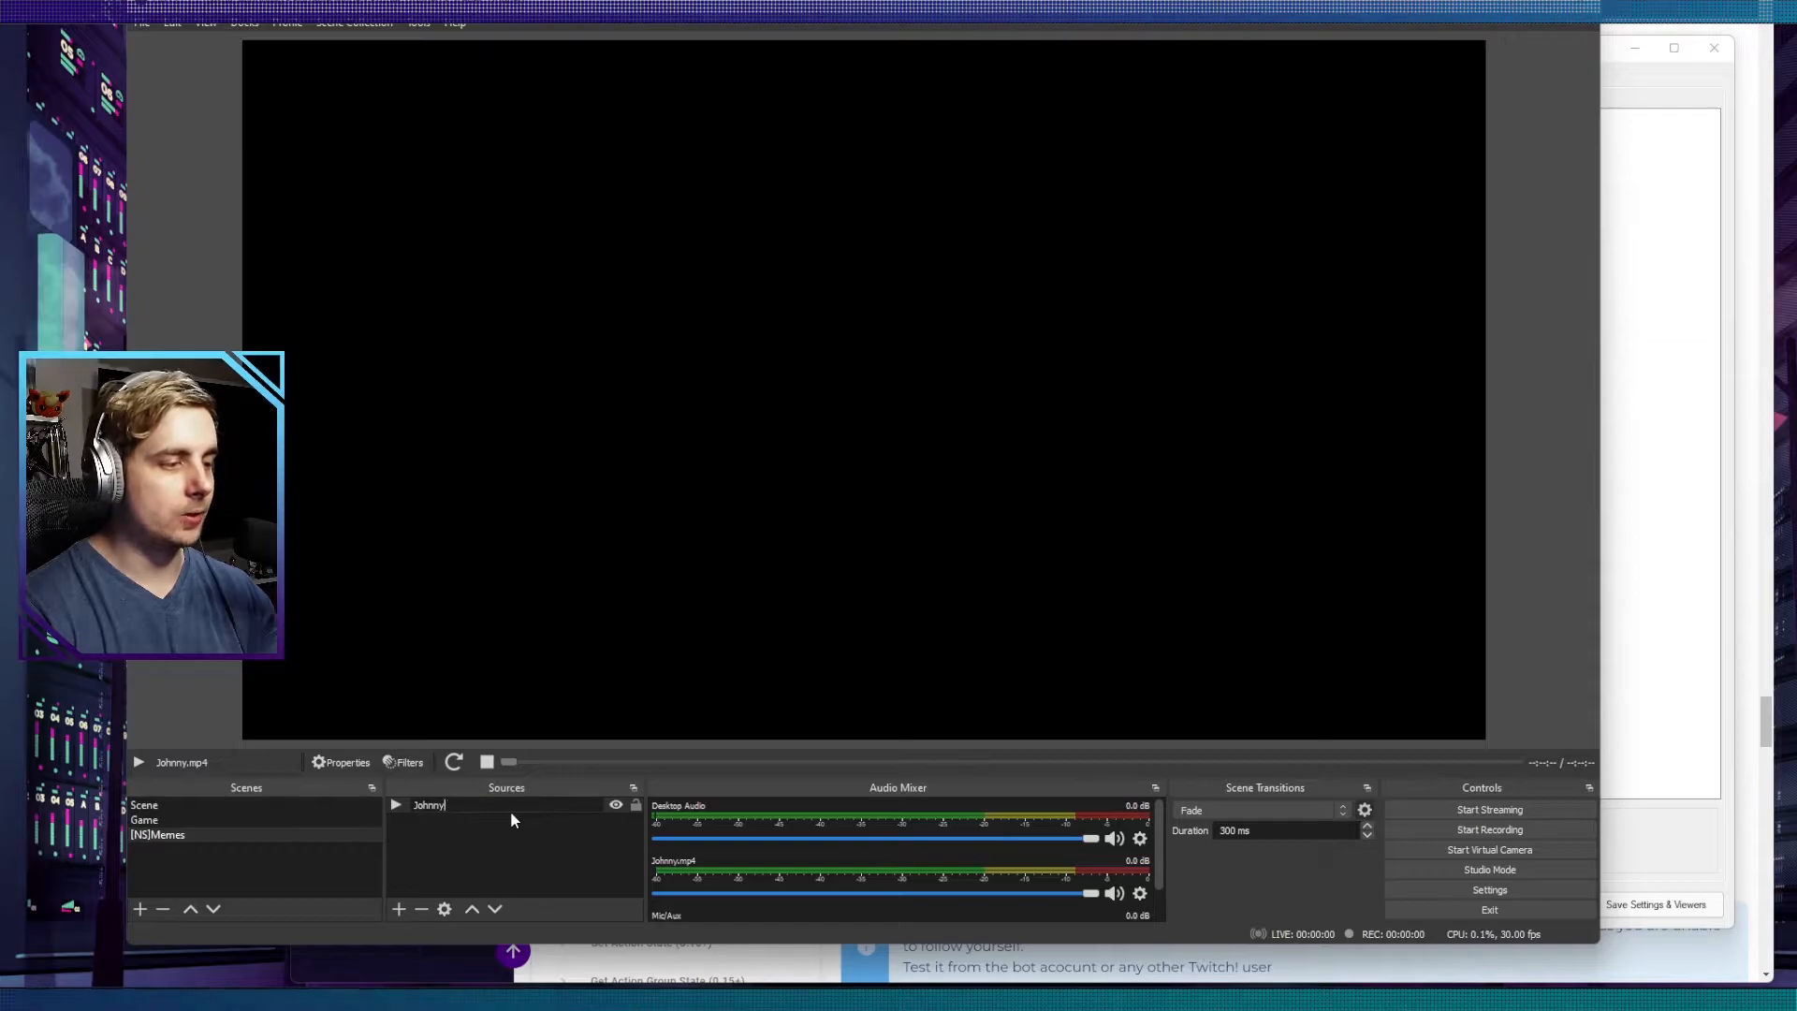
pyautogui.press('Return')
# Step: Hide and show the Johnny source to play its clip, pausing playback on a visible frame
pyautogui.click(615, 806)
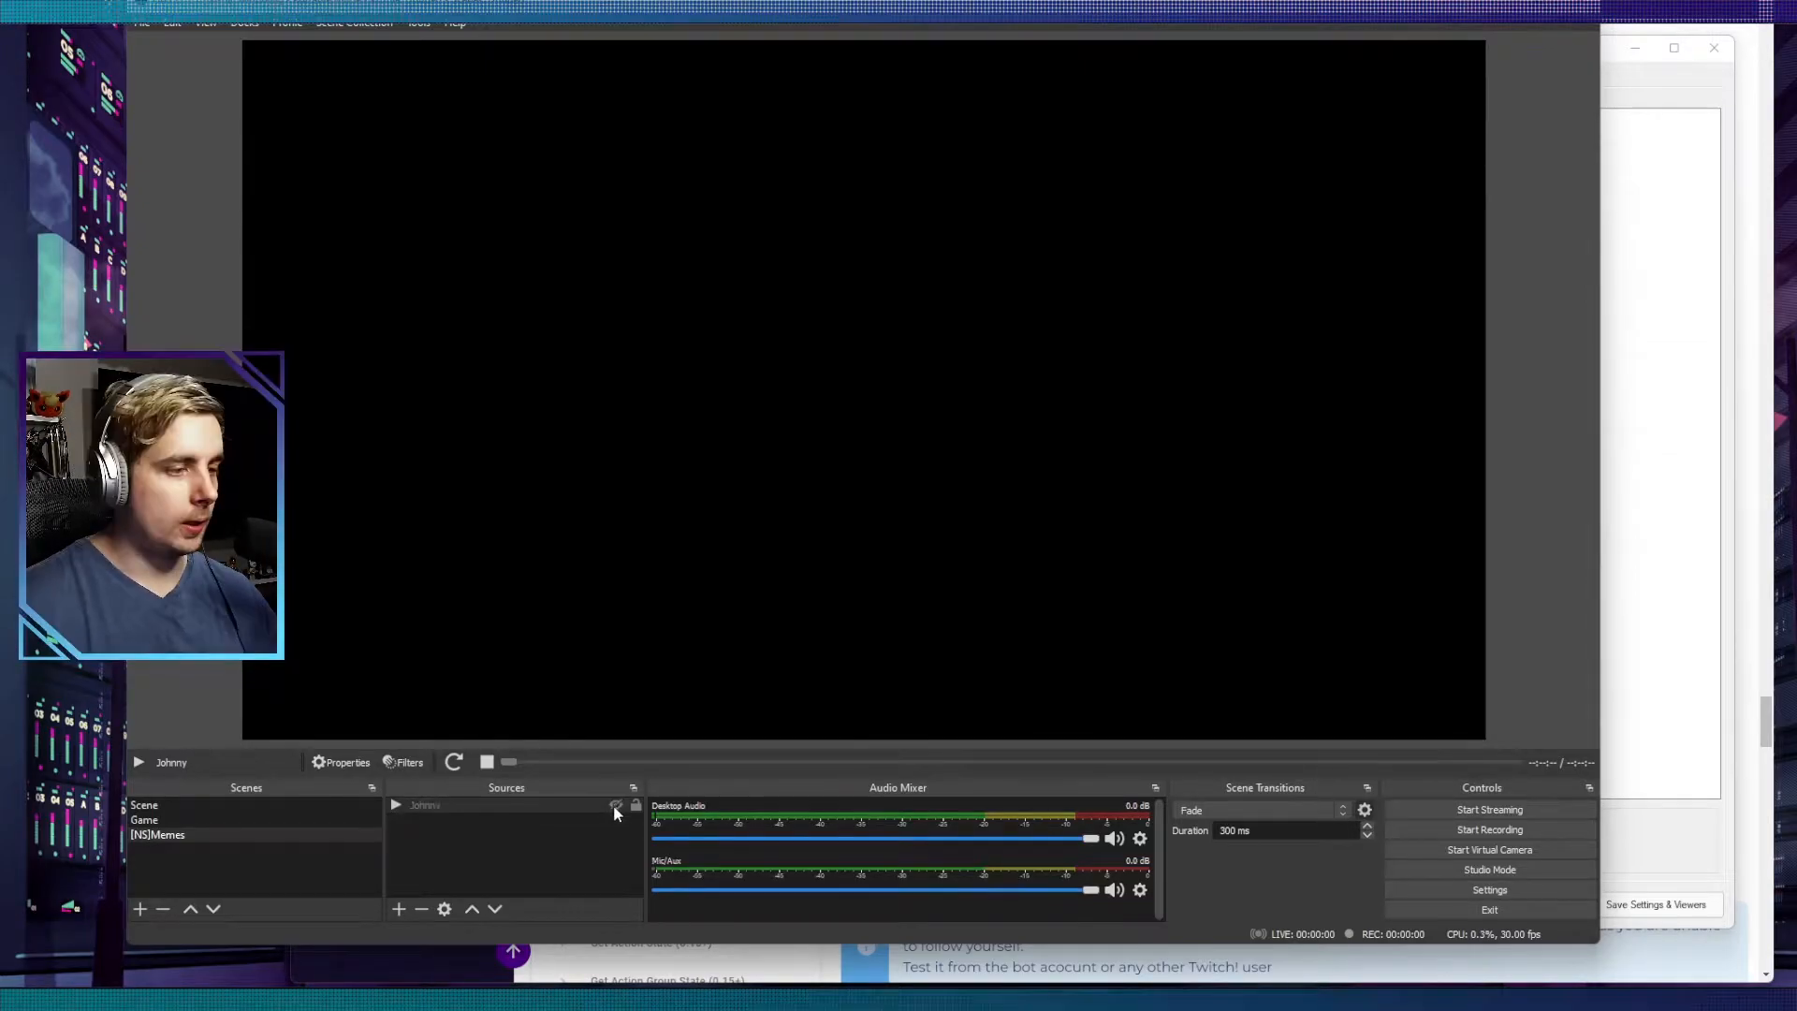
pyautogui.click(615, 806)
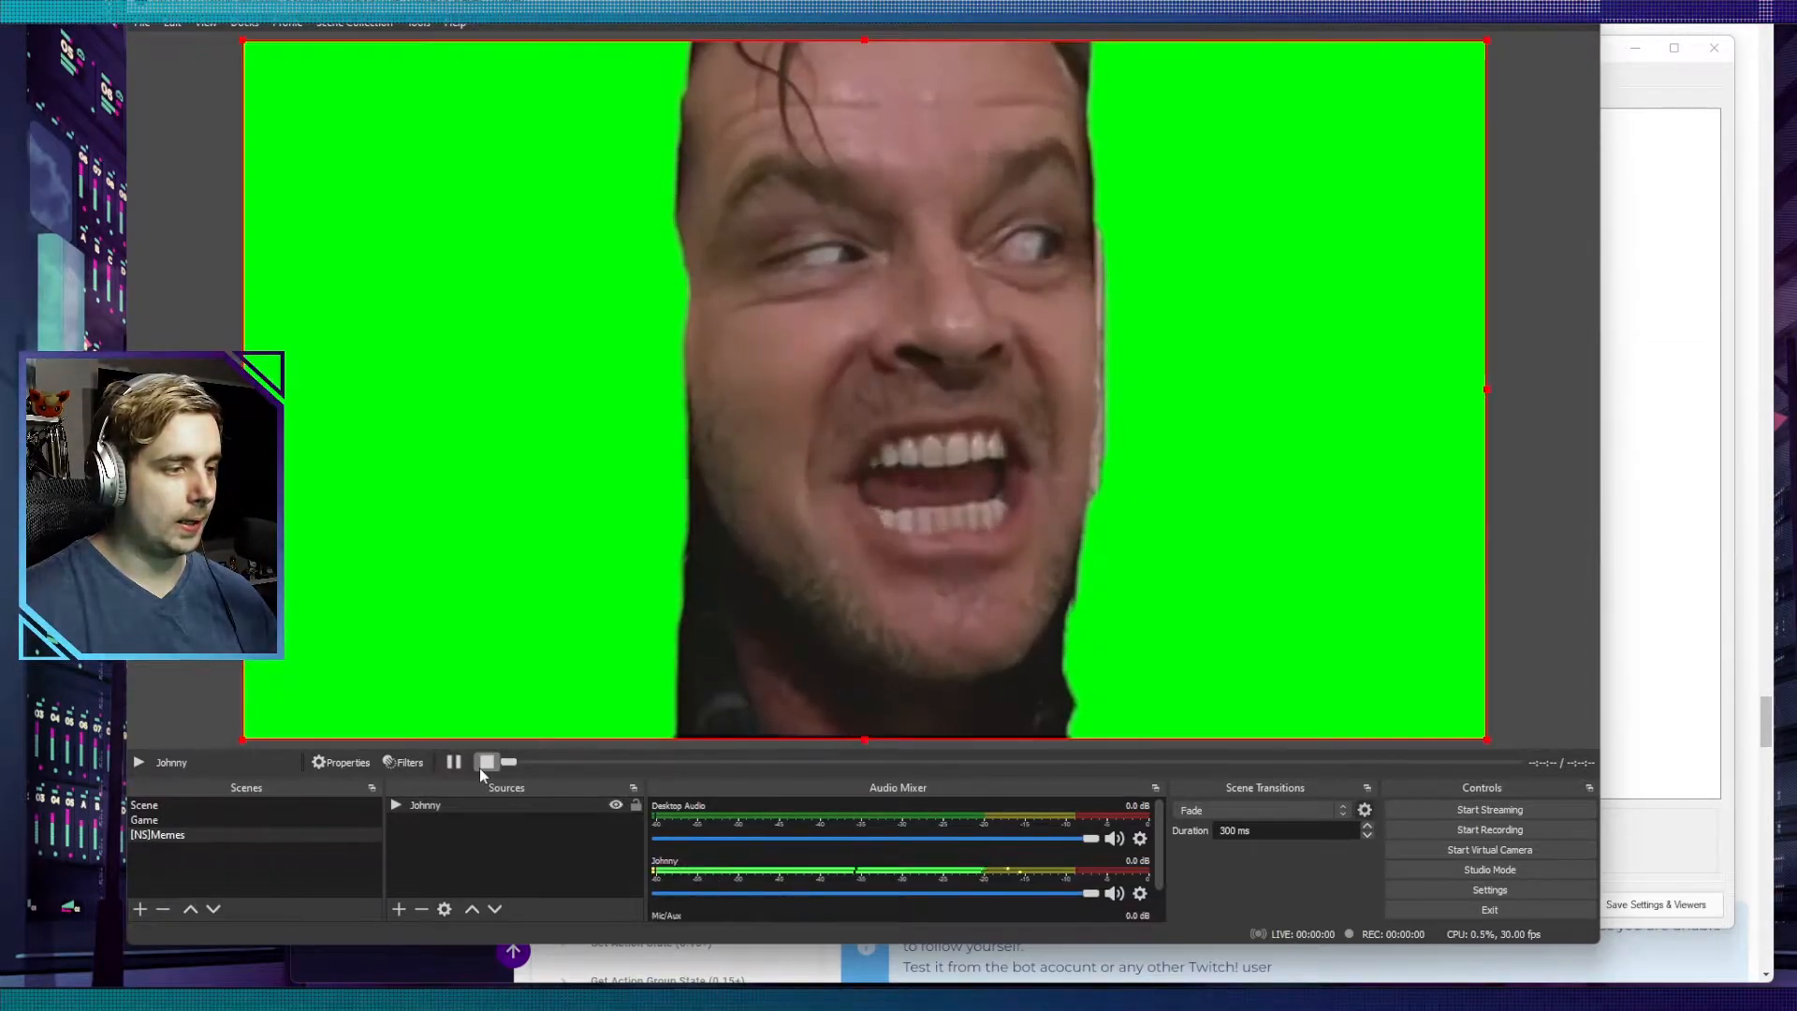
pyautogui.click(453, 762)
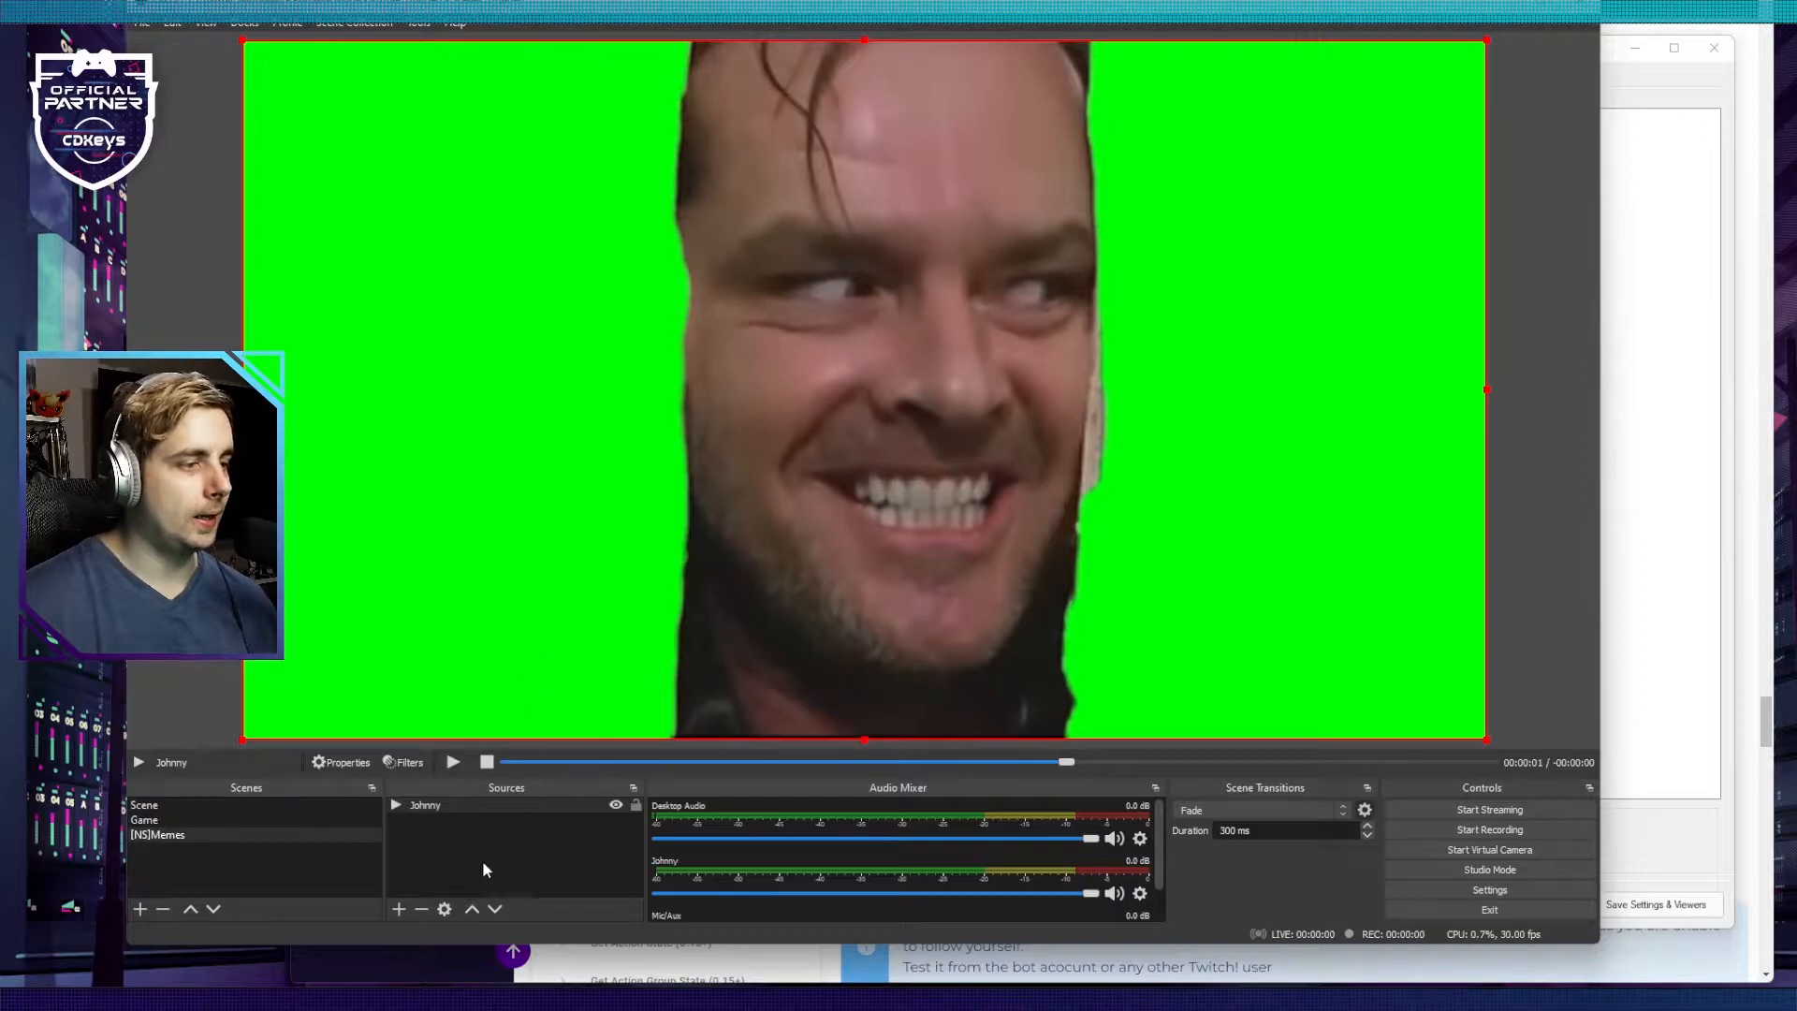
# Step: Add a Chroma Key effect filter to the Johnny source, keeping the default filter name and green key colour
pyautogui.rightClick(519, 804)
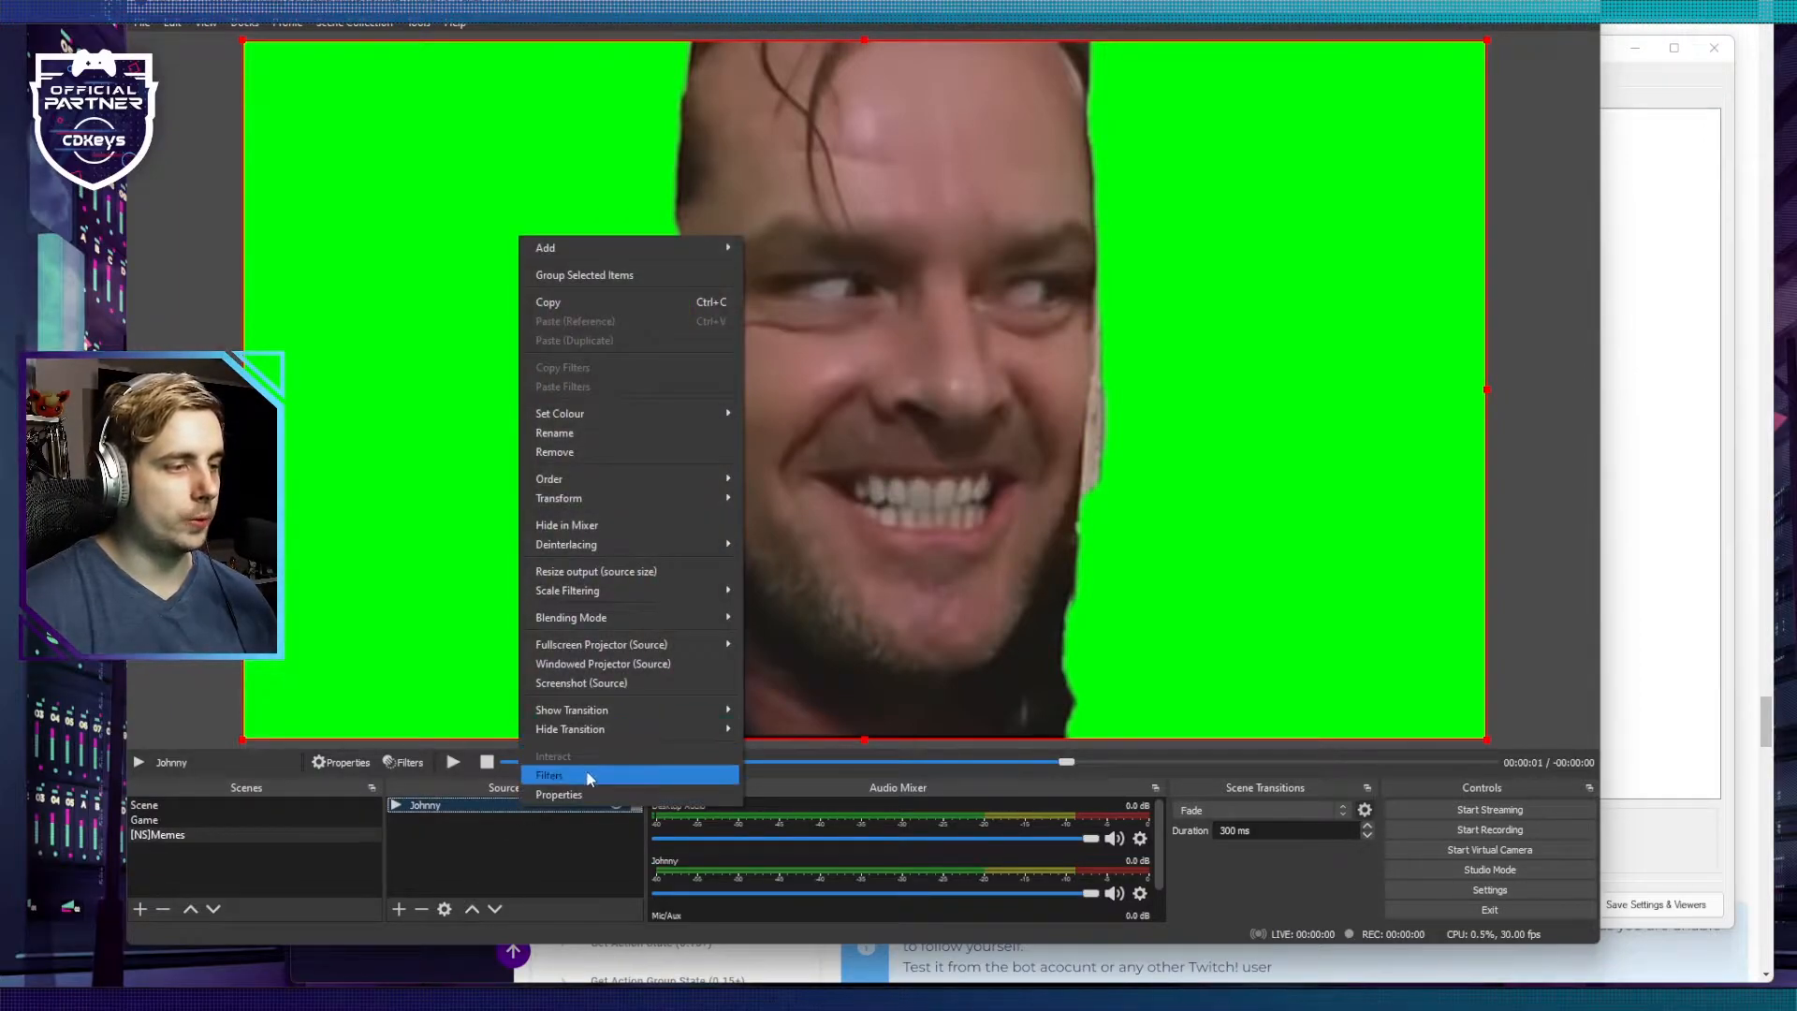
pyautogui.click(604, 760)
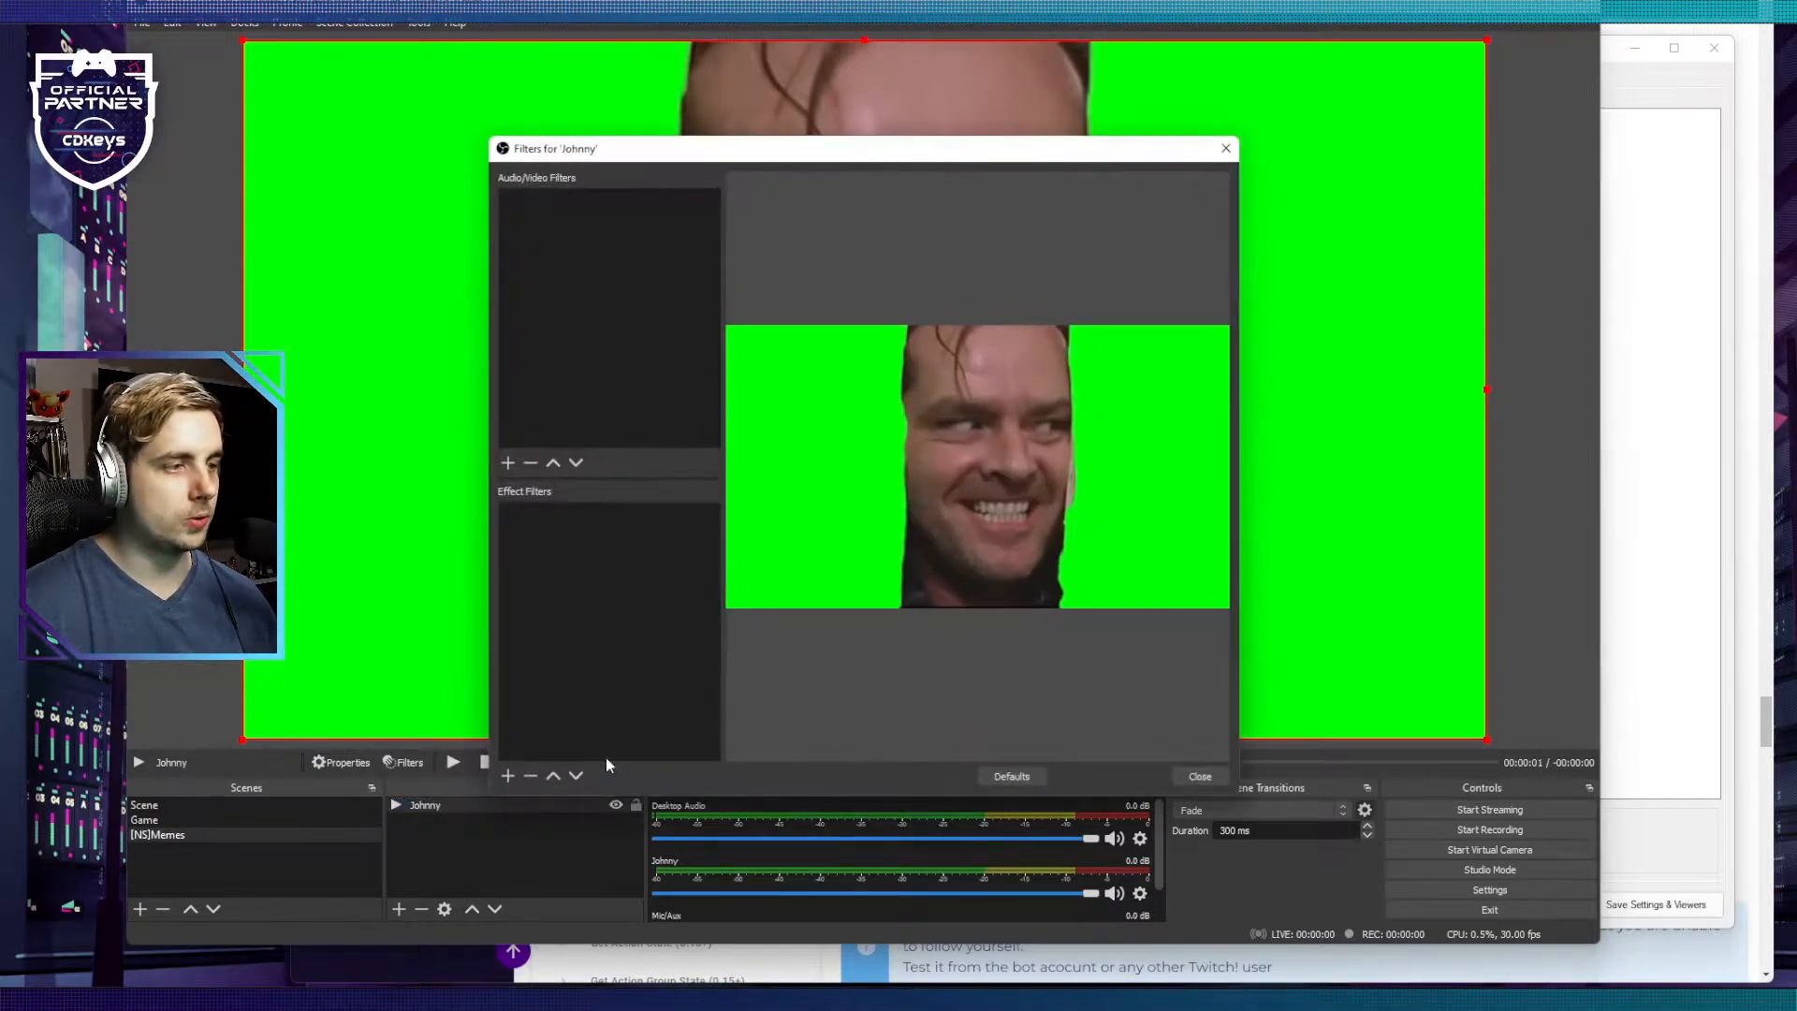
pyautogui.click(509, 778)
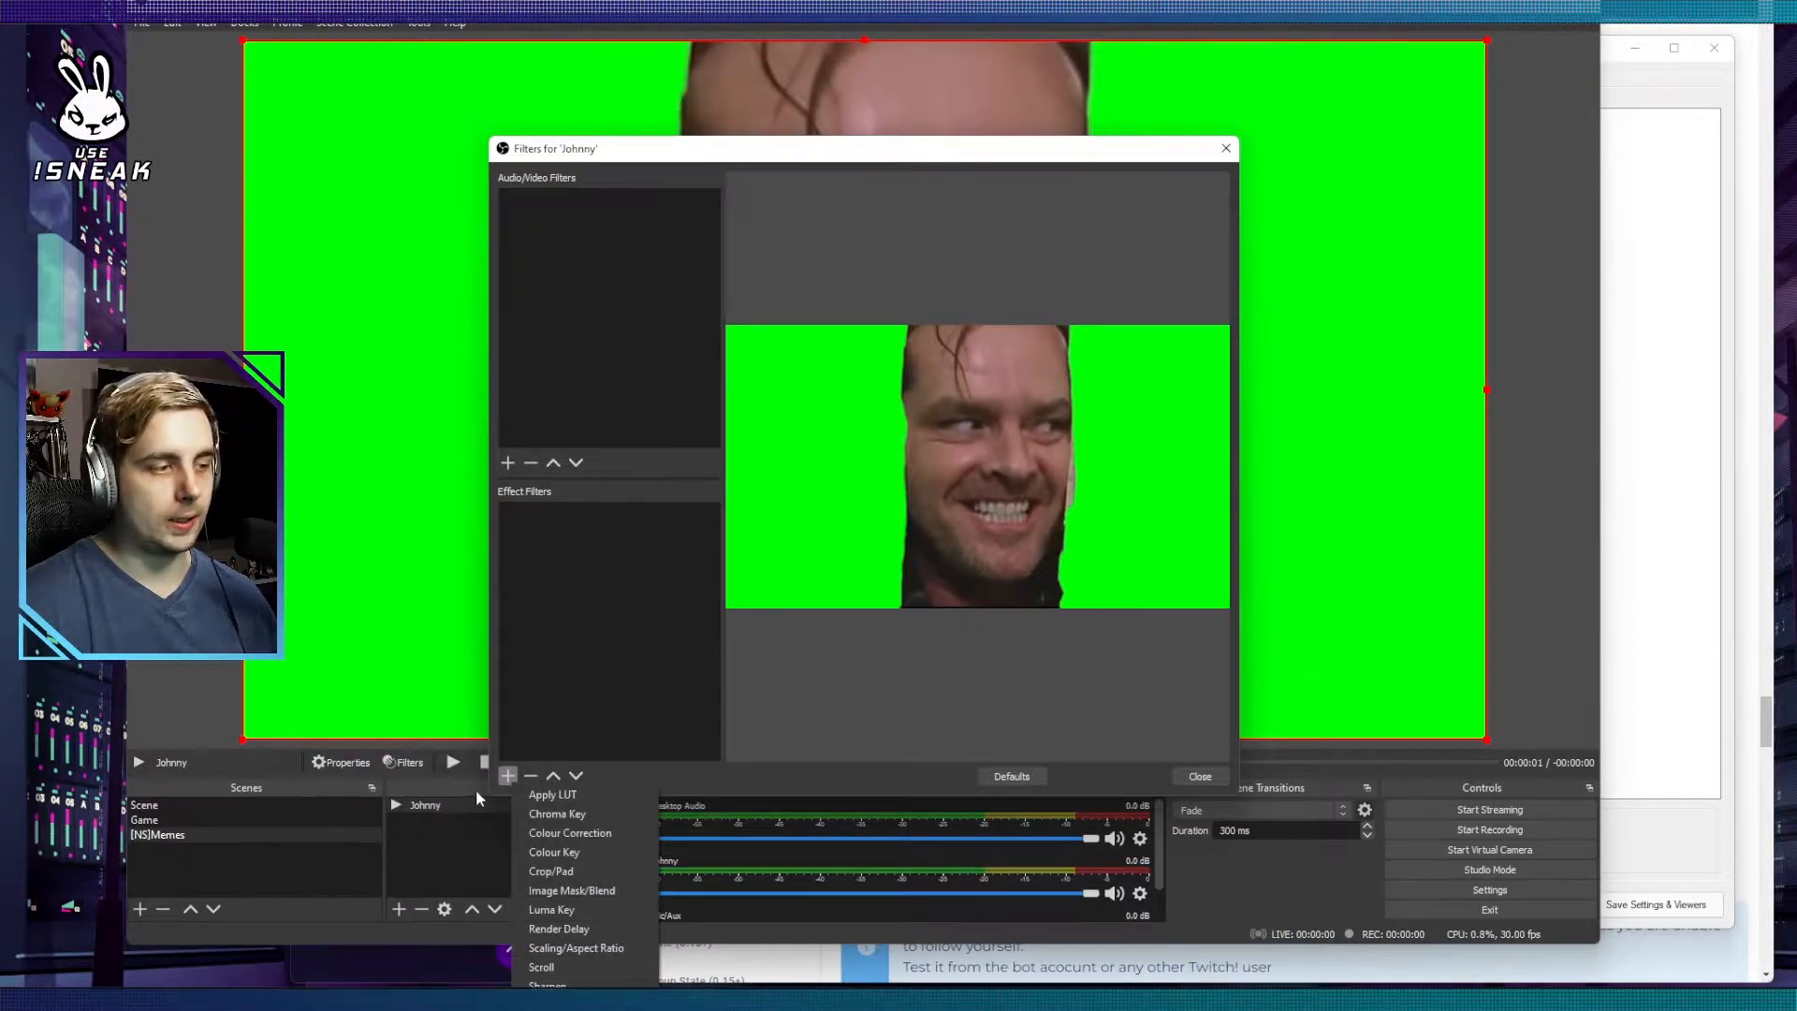
pyautogui.click(575, 813)
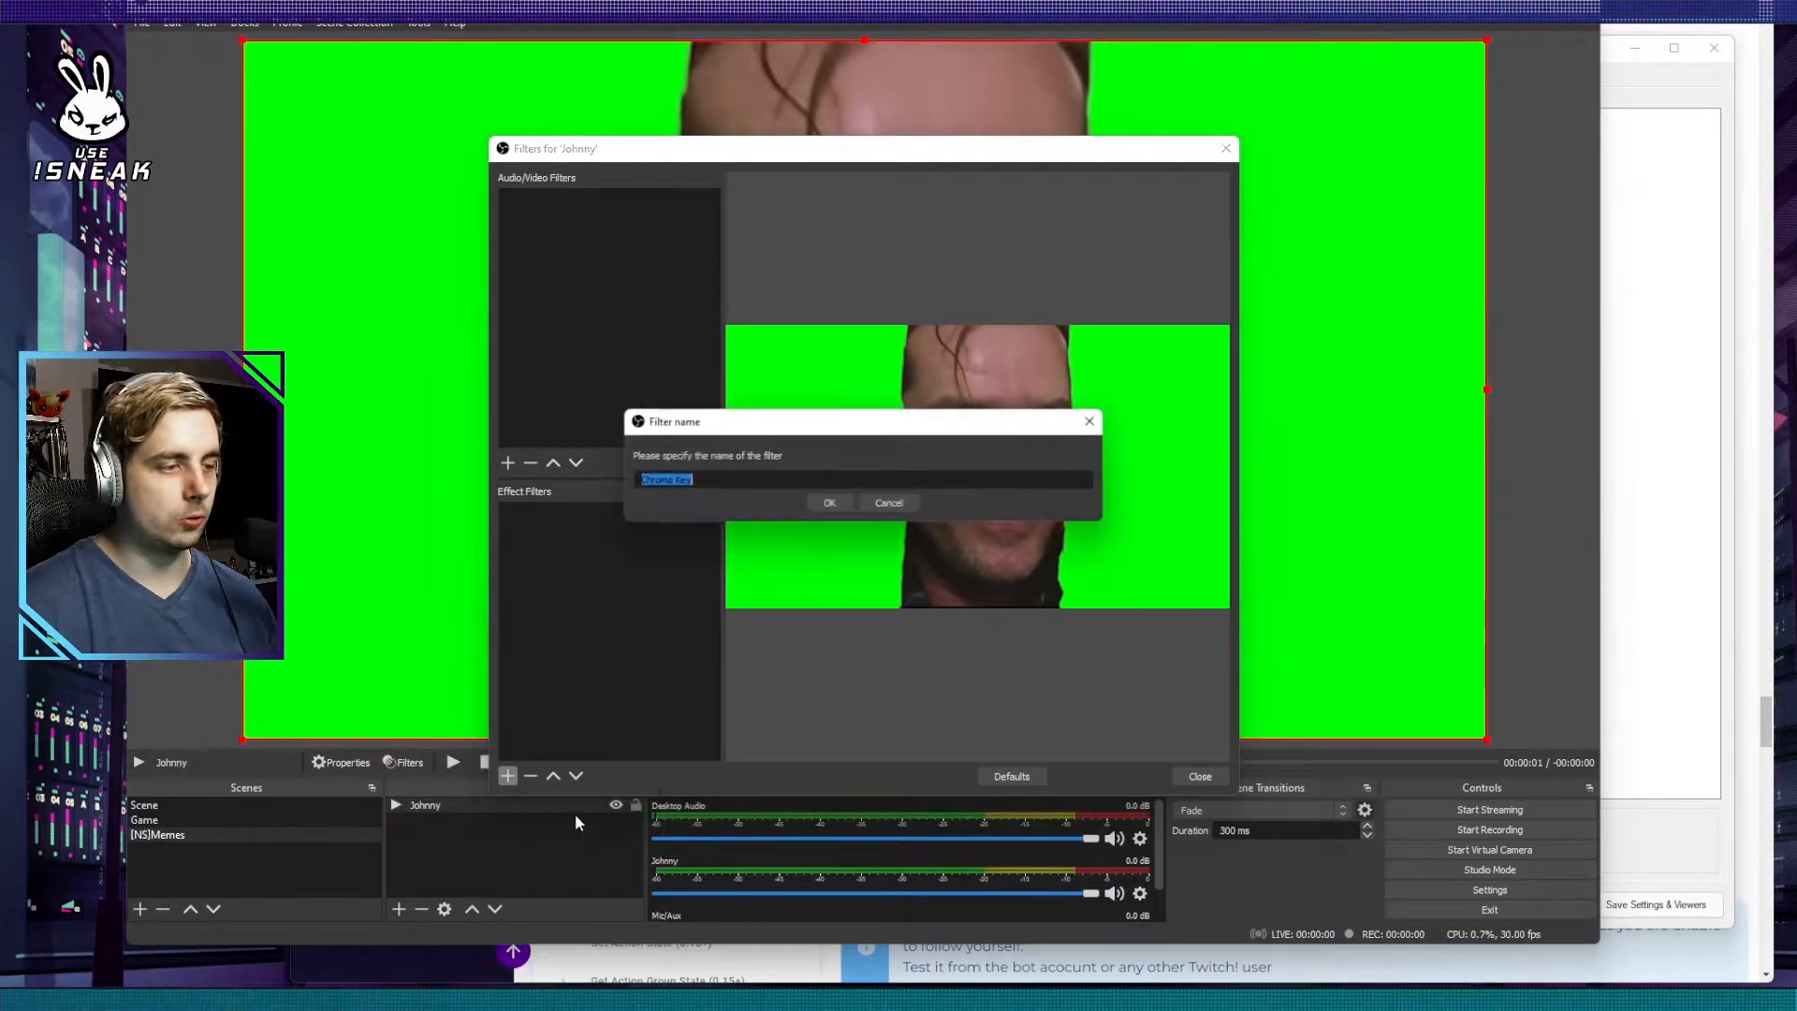
pyautogui.click(825, 506)
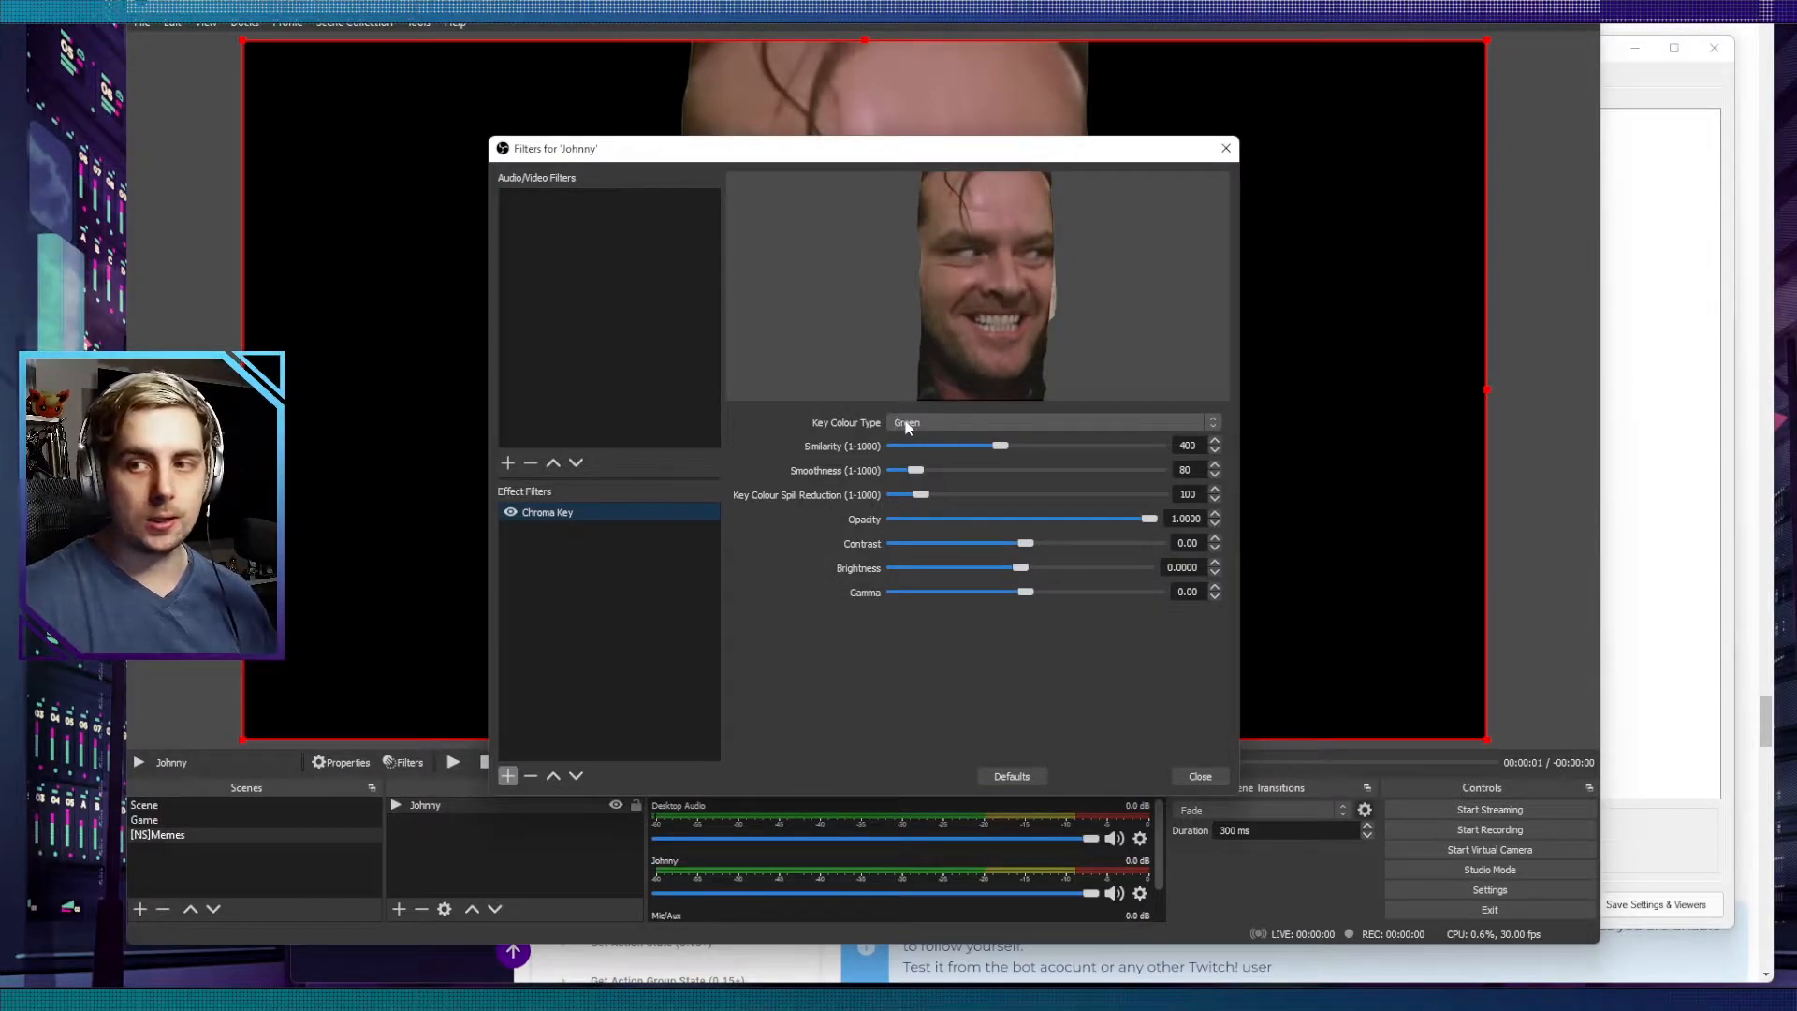
pyautogui.click(1200, 773)
# Step: Flip the Johnny source horizontally and deselect it
pyautogui.rightClick(947, 655)
pyautogui.moveTo(1035, 777)
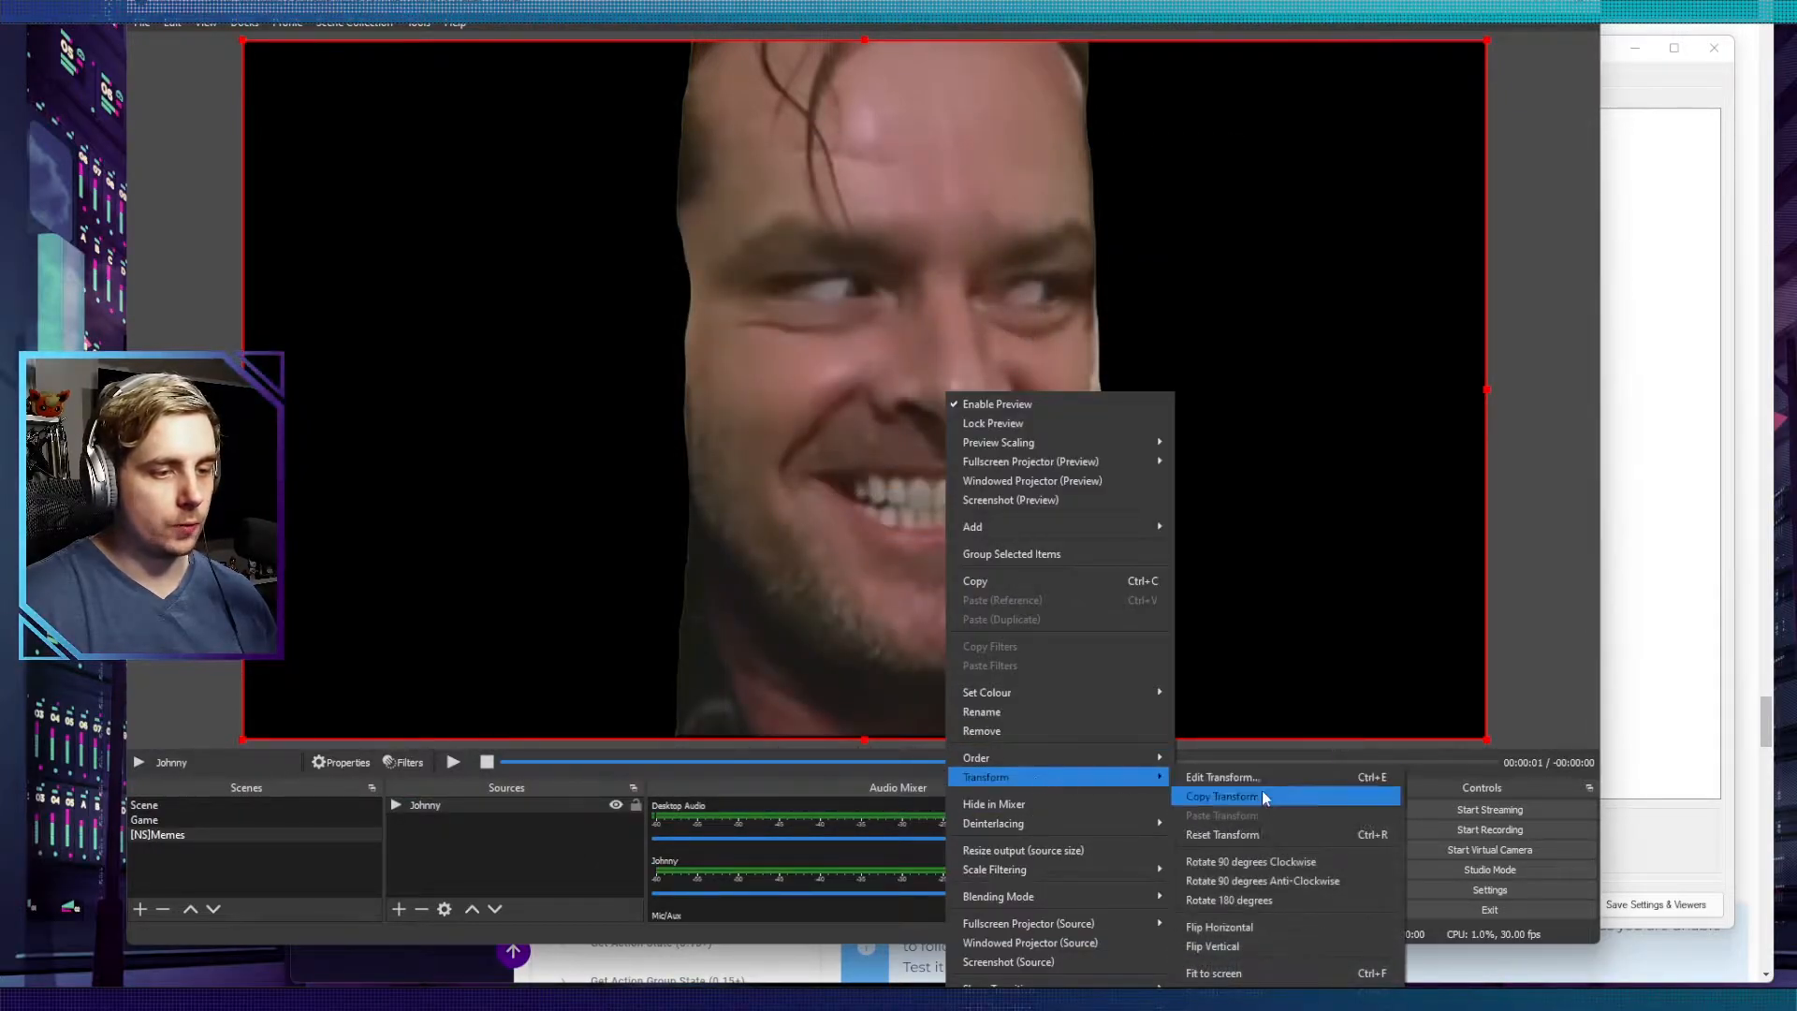
pyautogui.click(1274, 926)
pyautogui.click(519, 851)
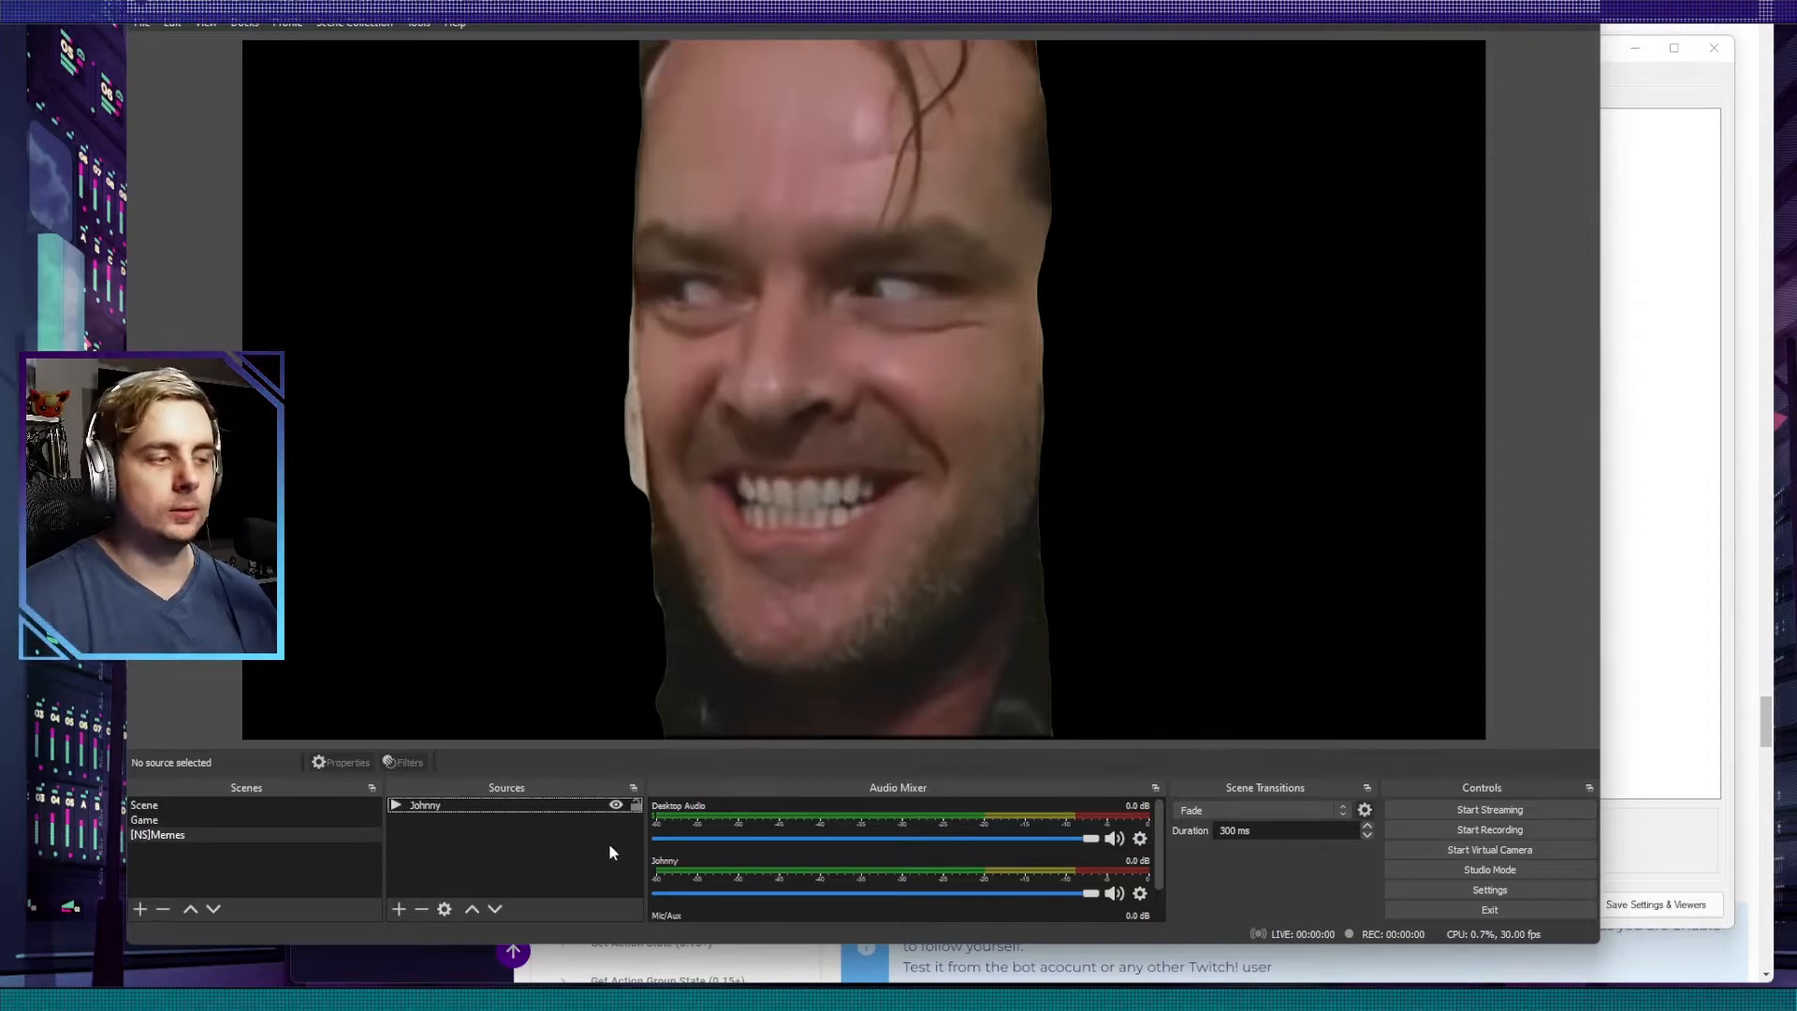
# Step: Replay the flipped Johnny clip by toggling the source's visibility off and on
pyautogui.click(608, 807)
pyautogui.click(615, 805)
pyautogui.click(615, 801)
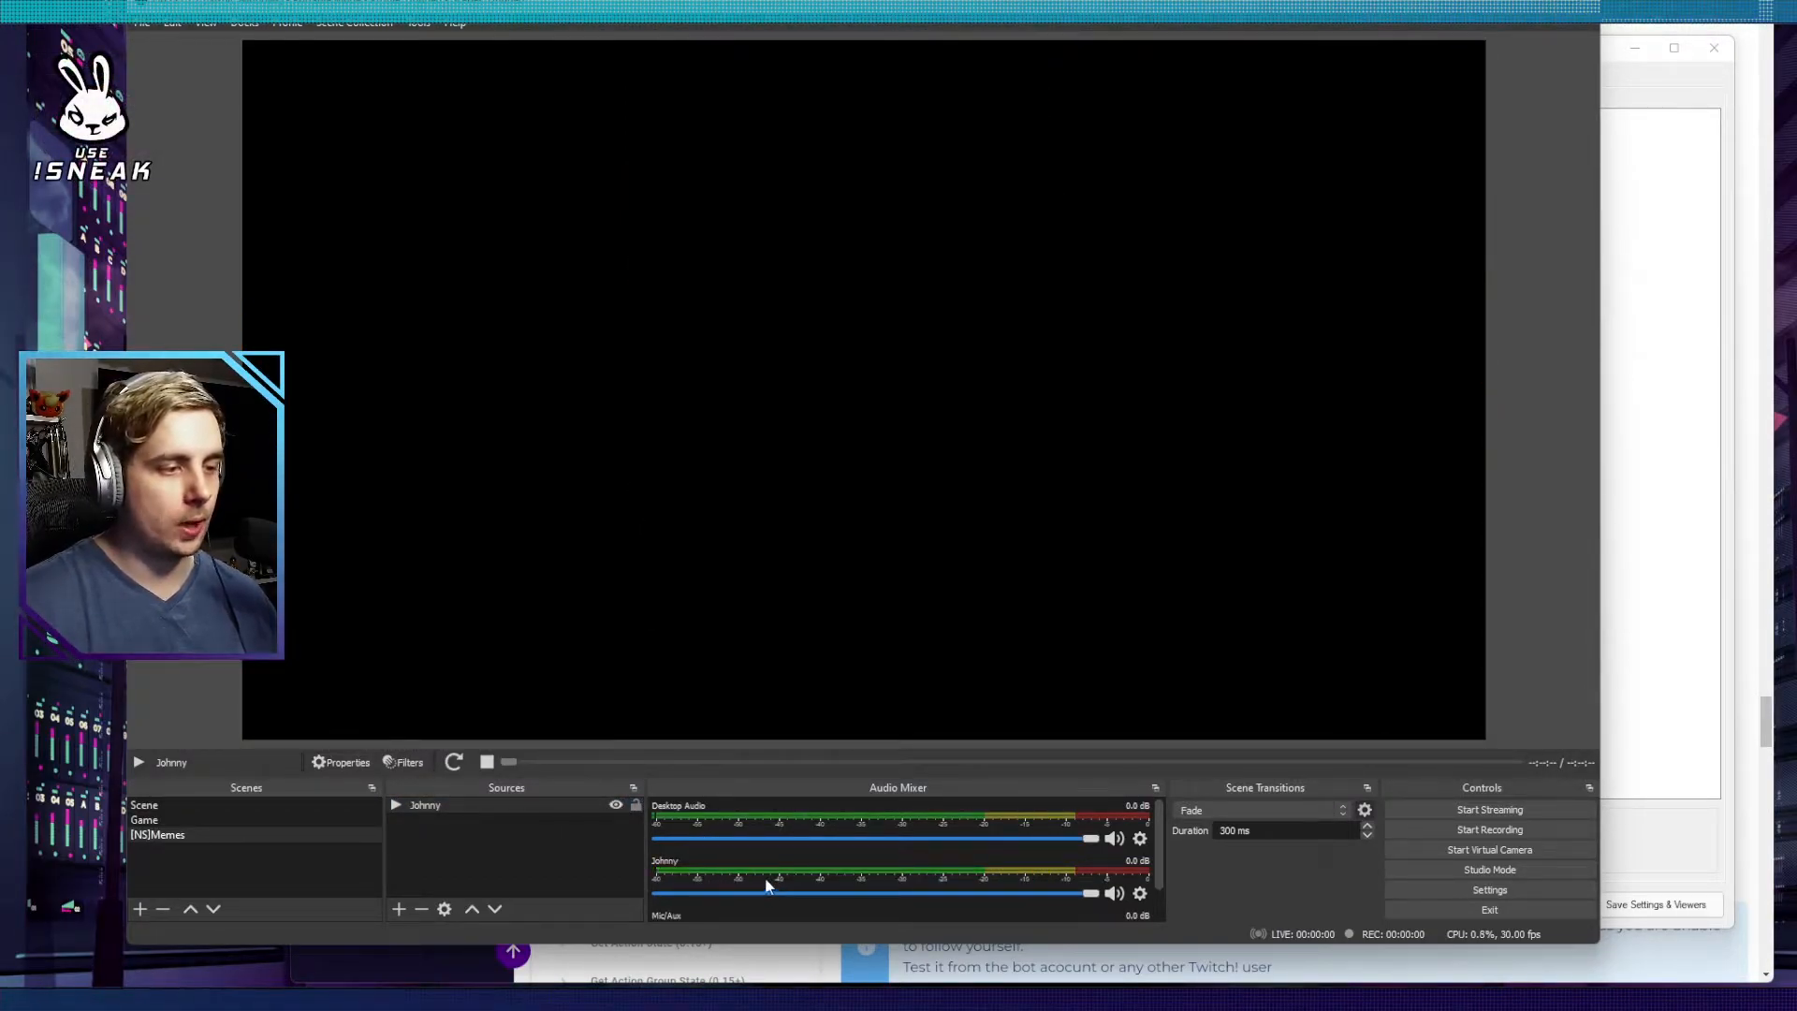
pyautogui.rightClick(778, 870)
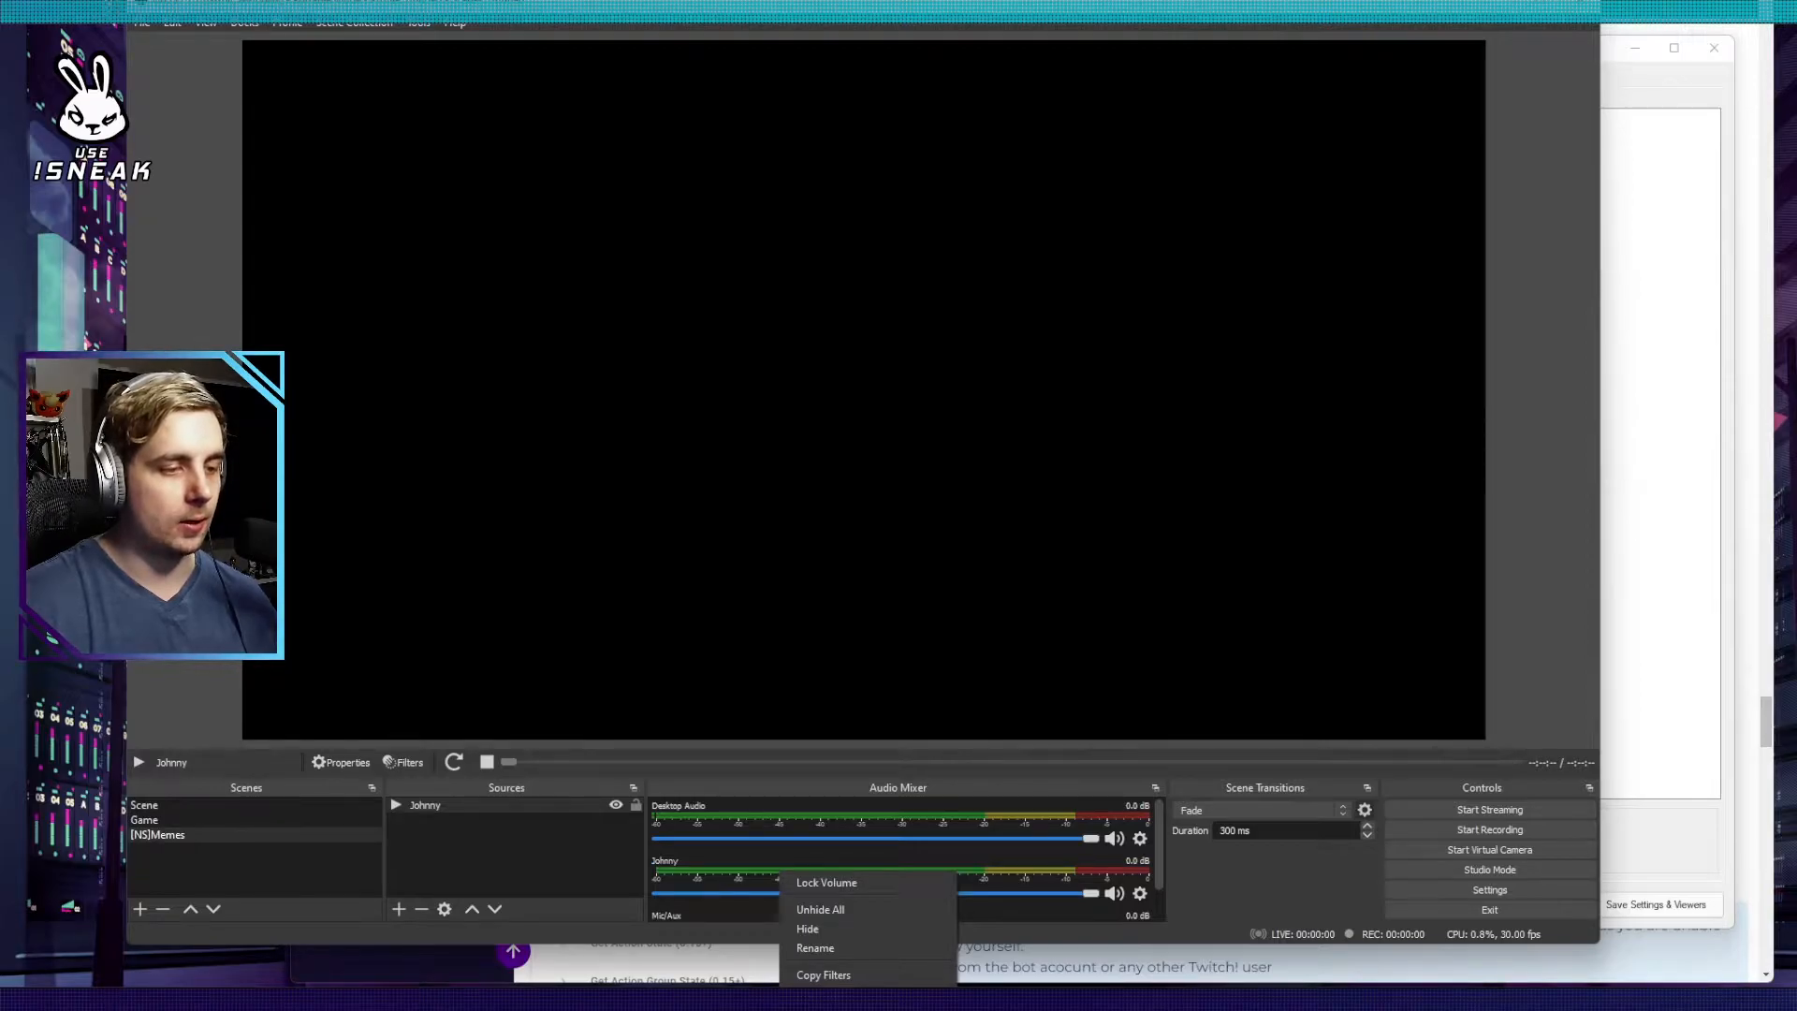
pyautogui.click(842, 993)
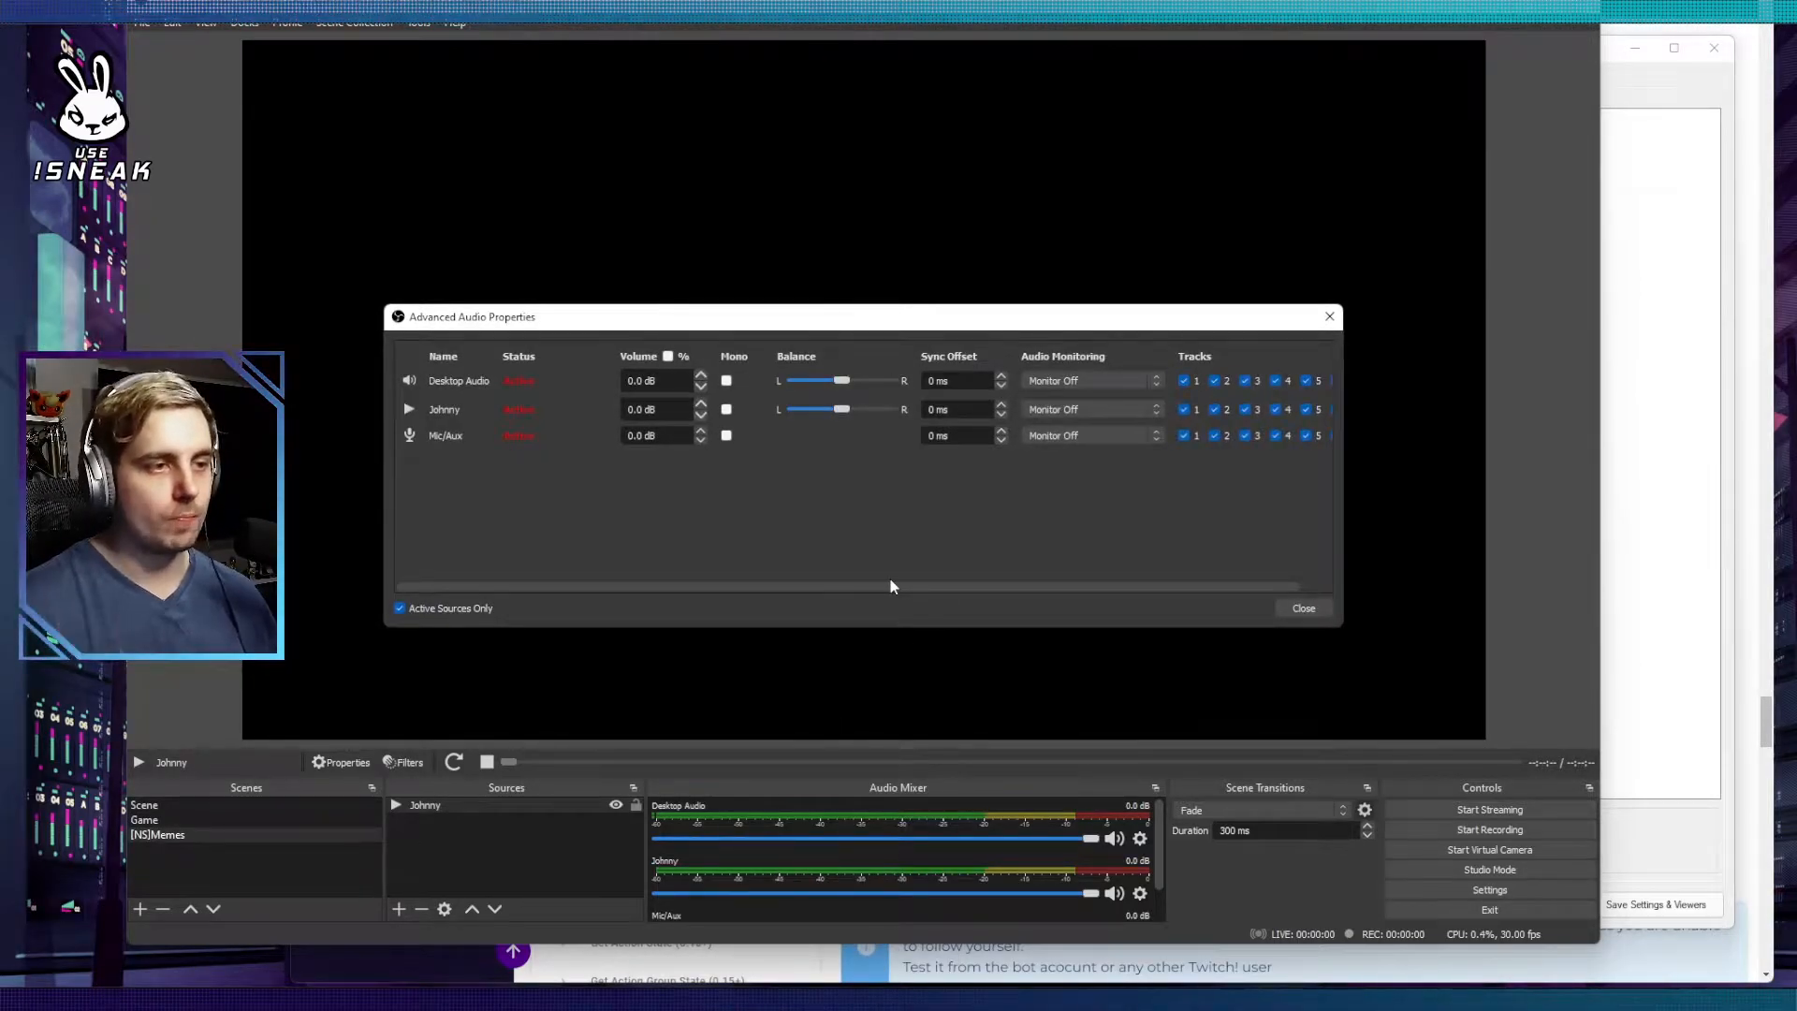
pyautogui.press('Escape')
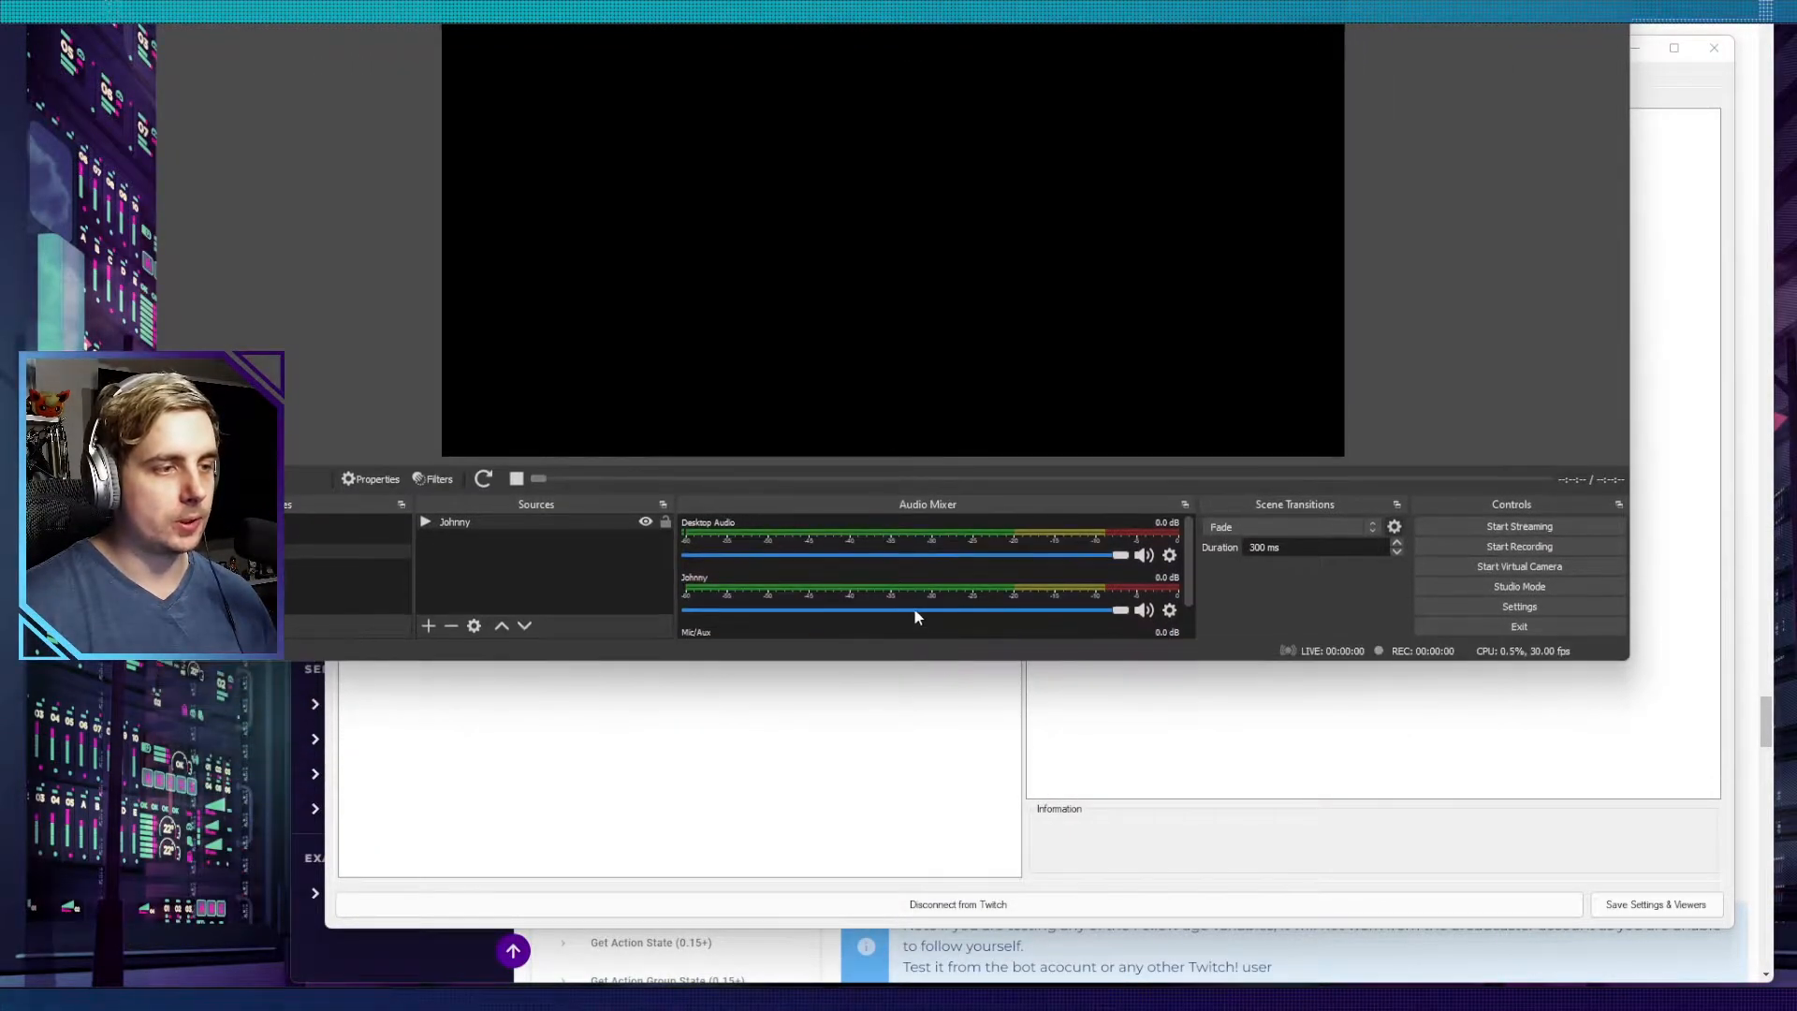
# Step: Set the Johnny source's audio monitoring to Monitor and Output, and toggle its visibility to replay the clip with sound
pyautogui.rightClick(842, 587)
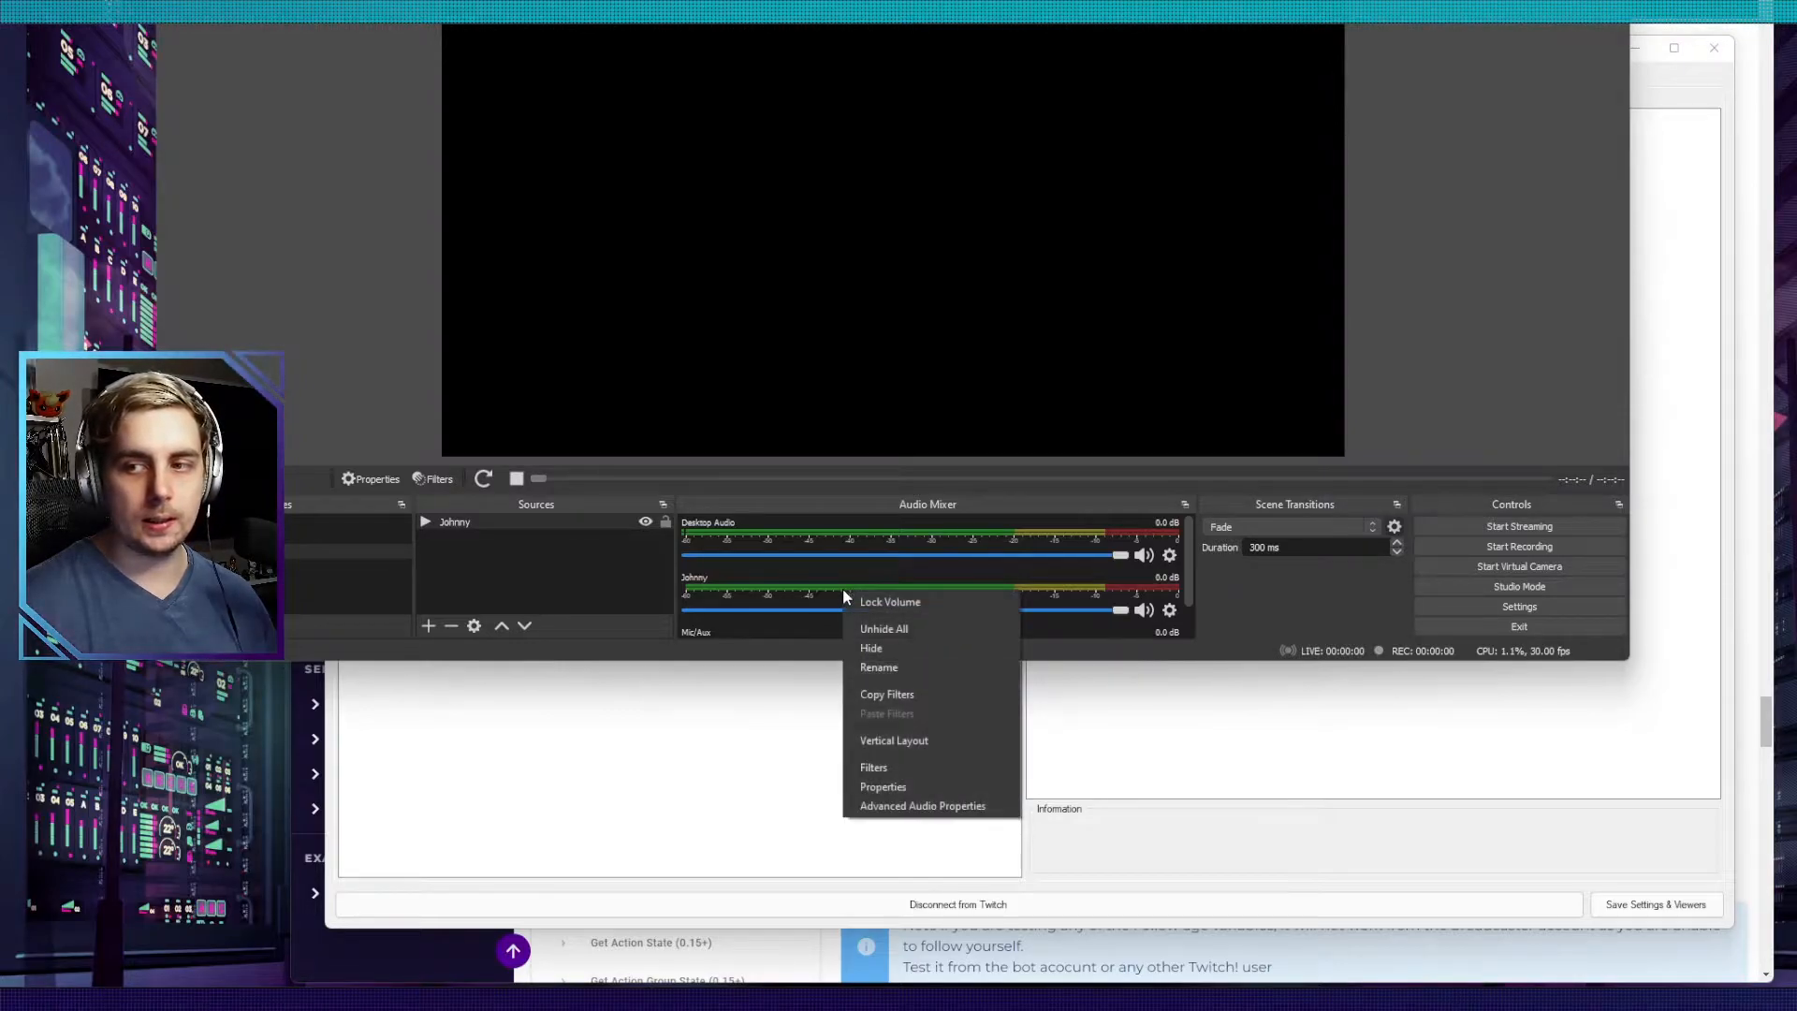
pyautogui.click(919, 807)
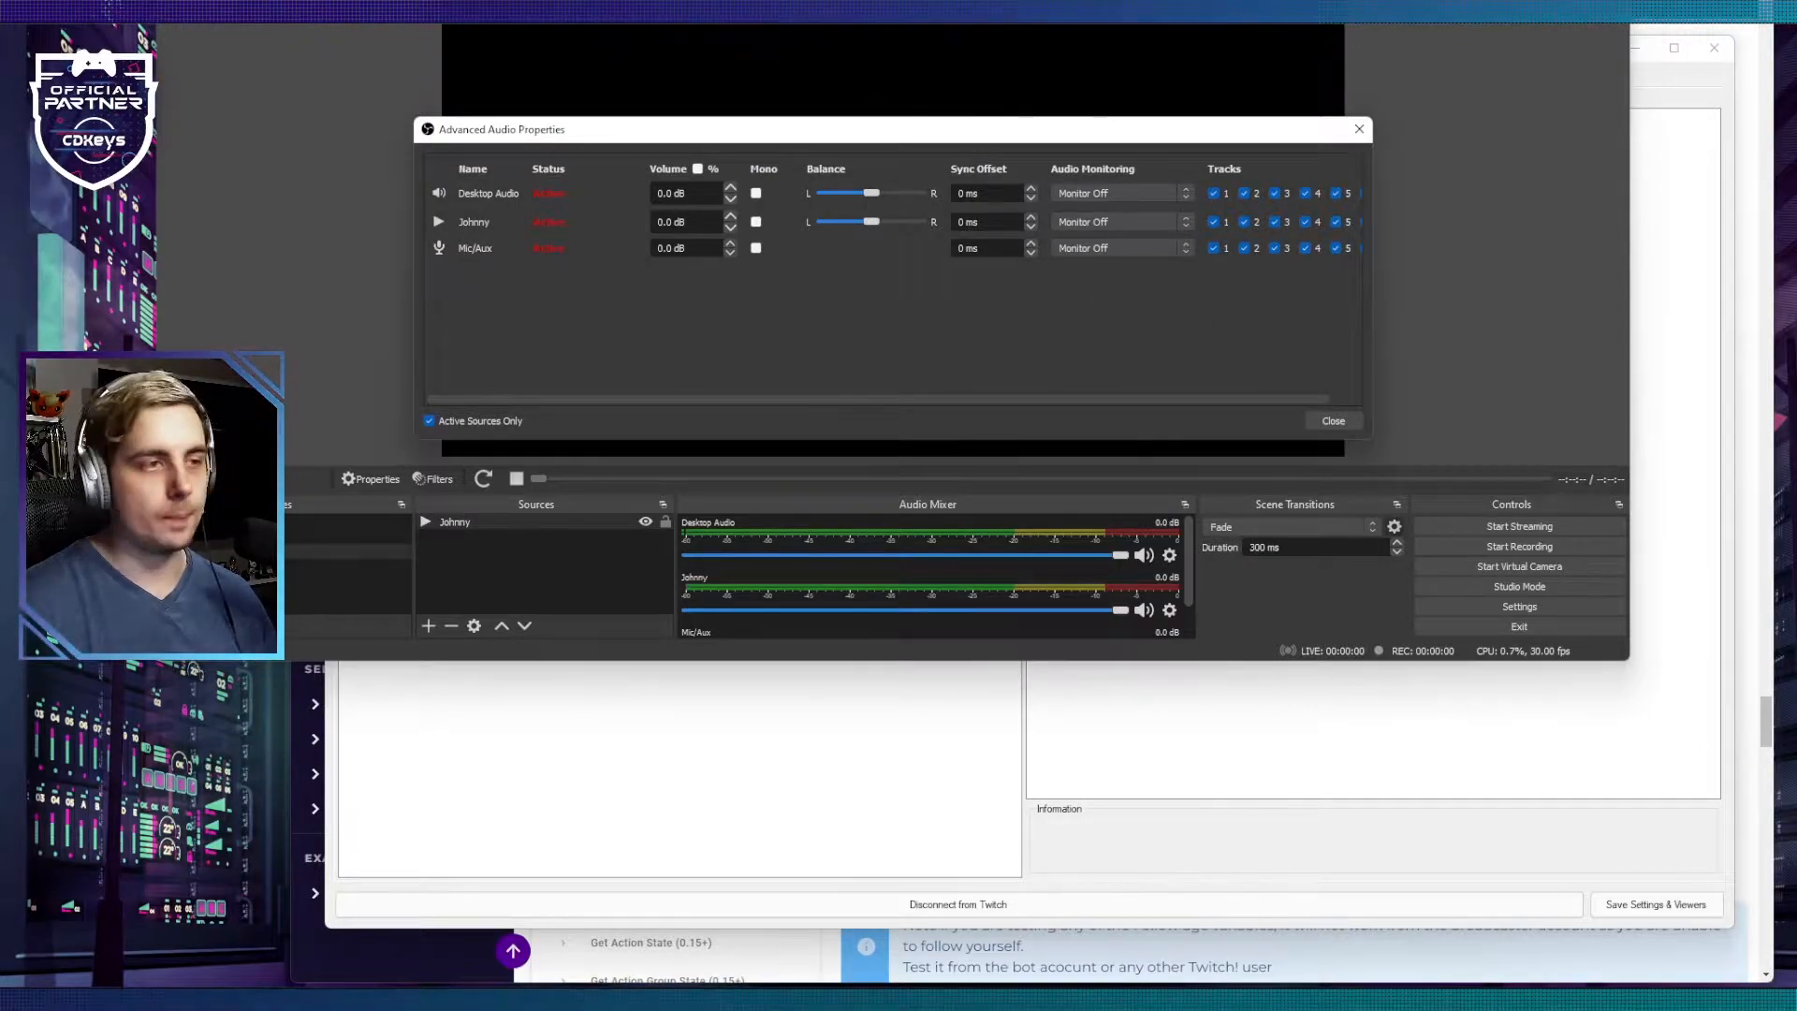
pyautogui.click(1113, 222)
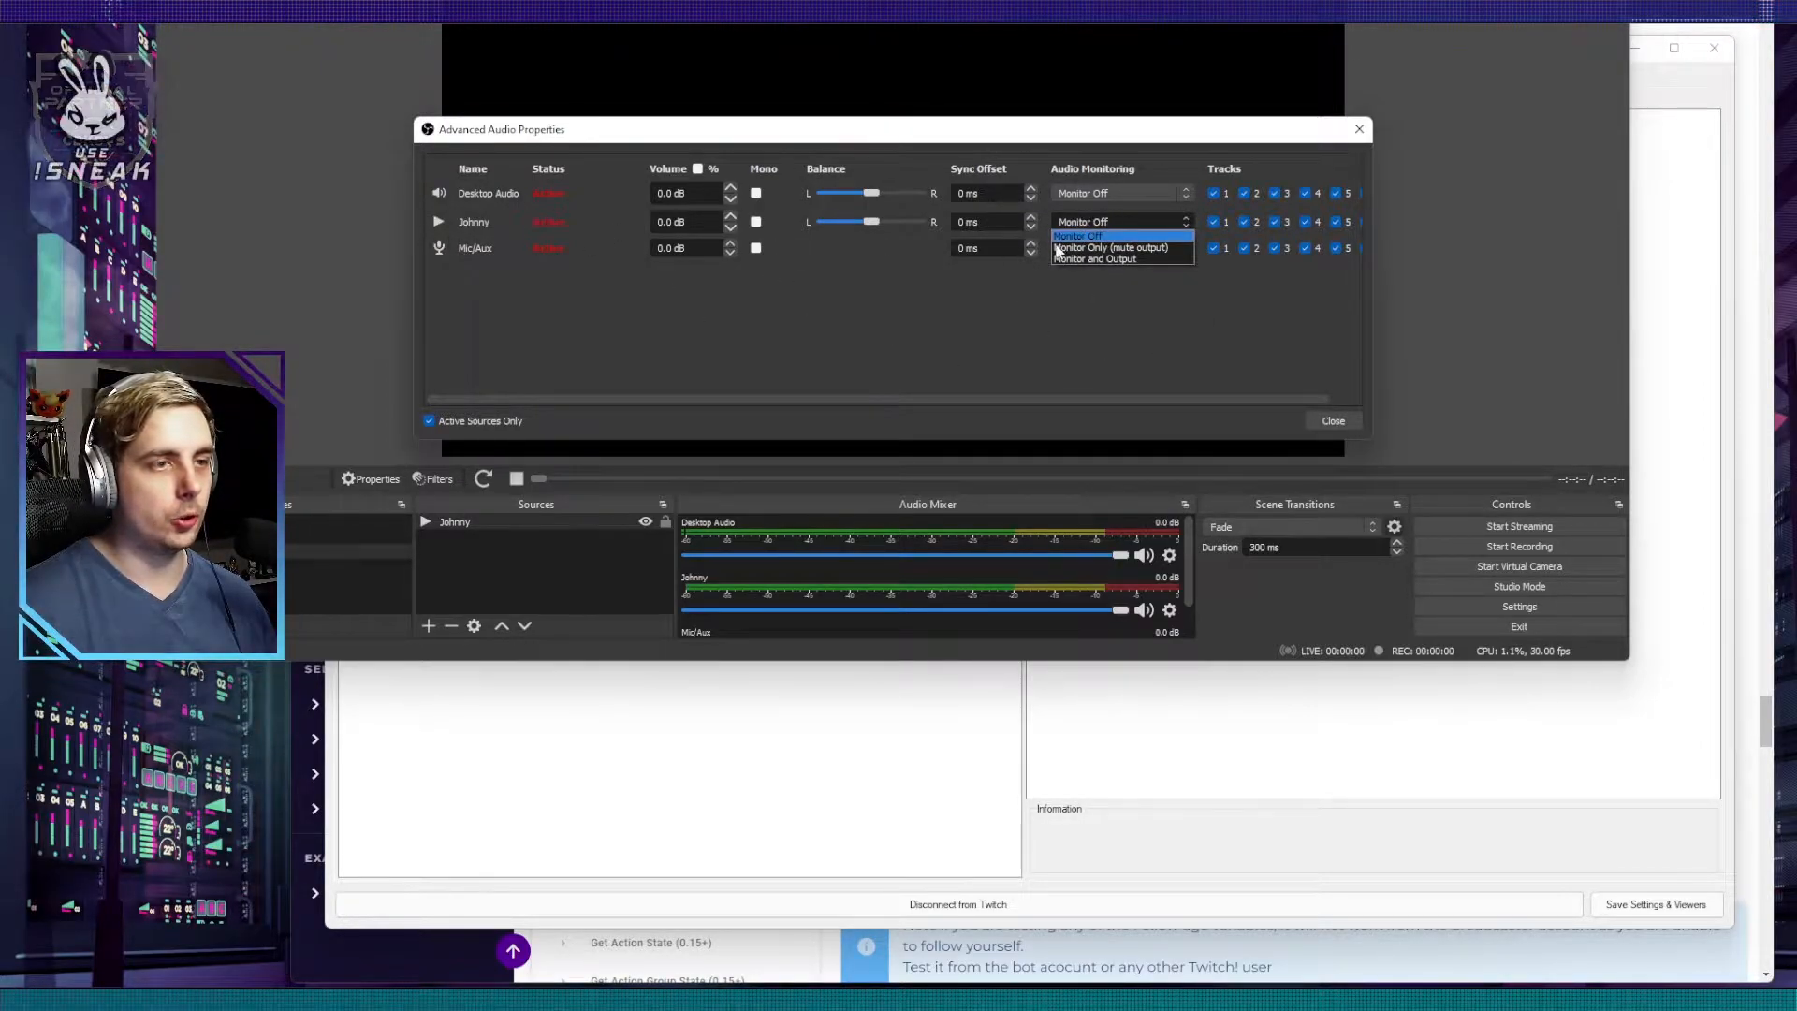
pyautogui.click(1114, 256)
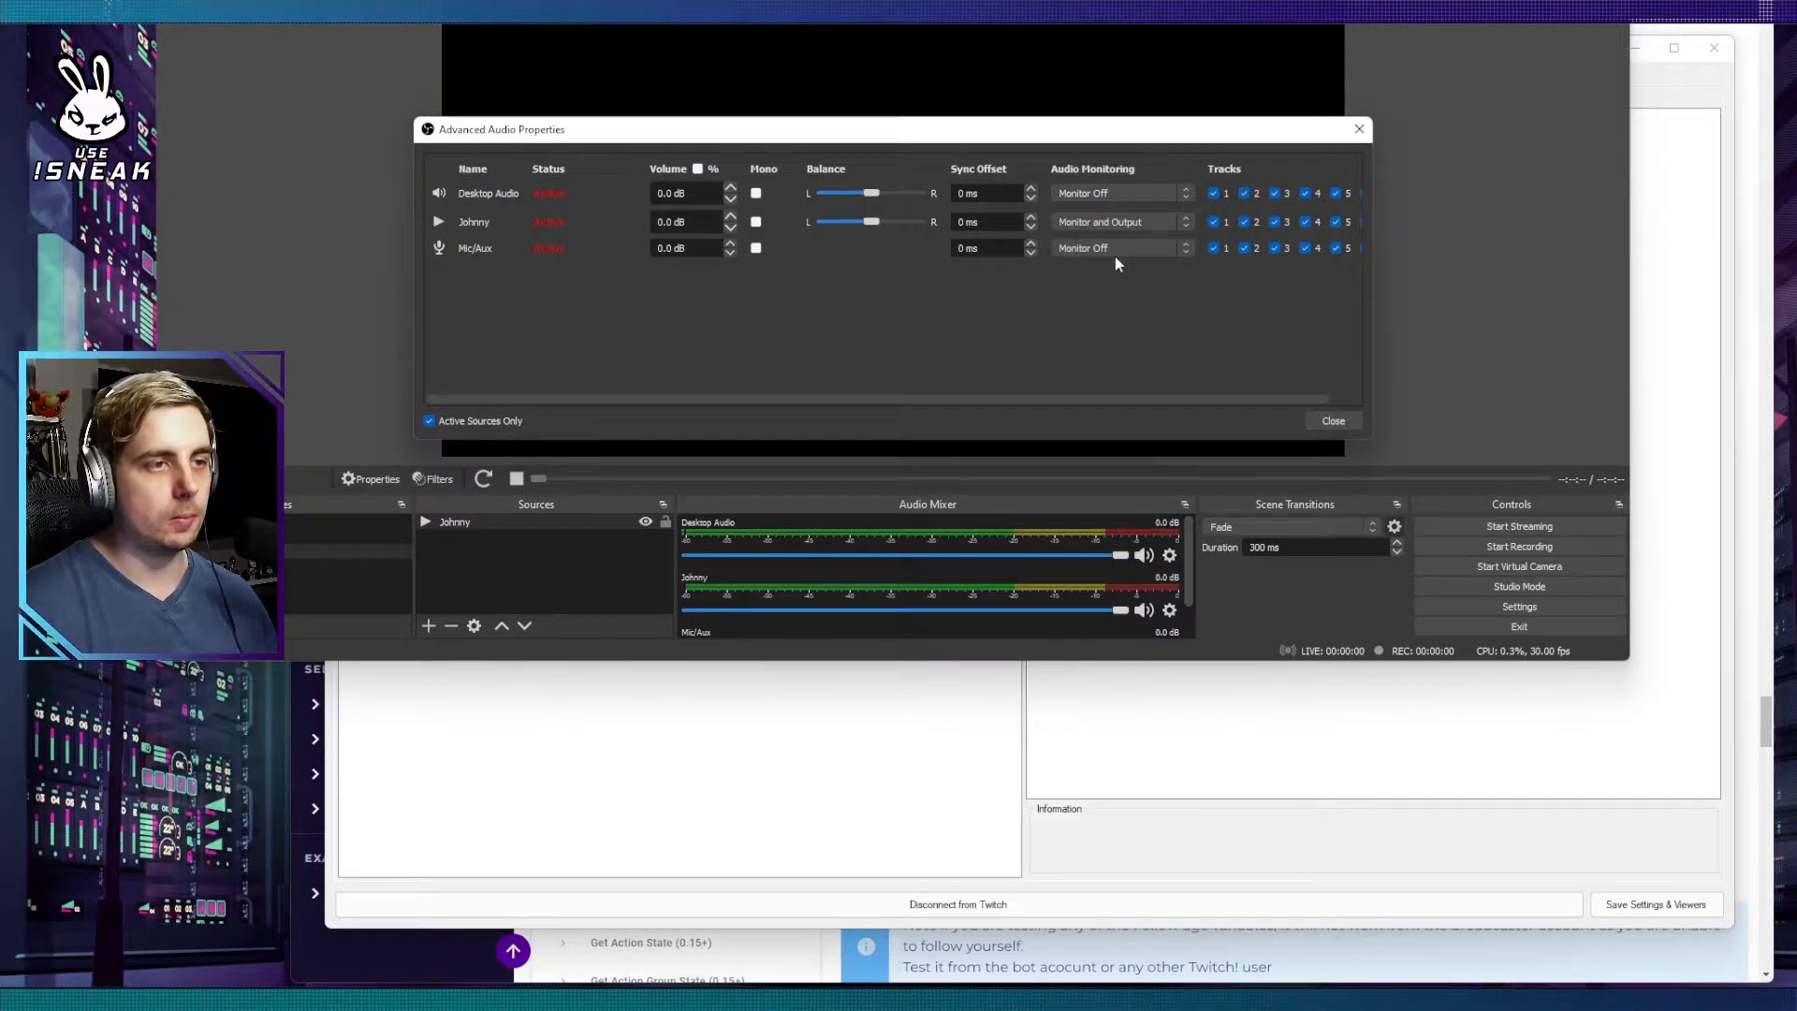
pyautogui.click(1345, 425)
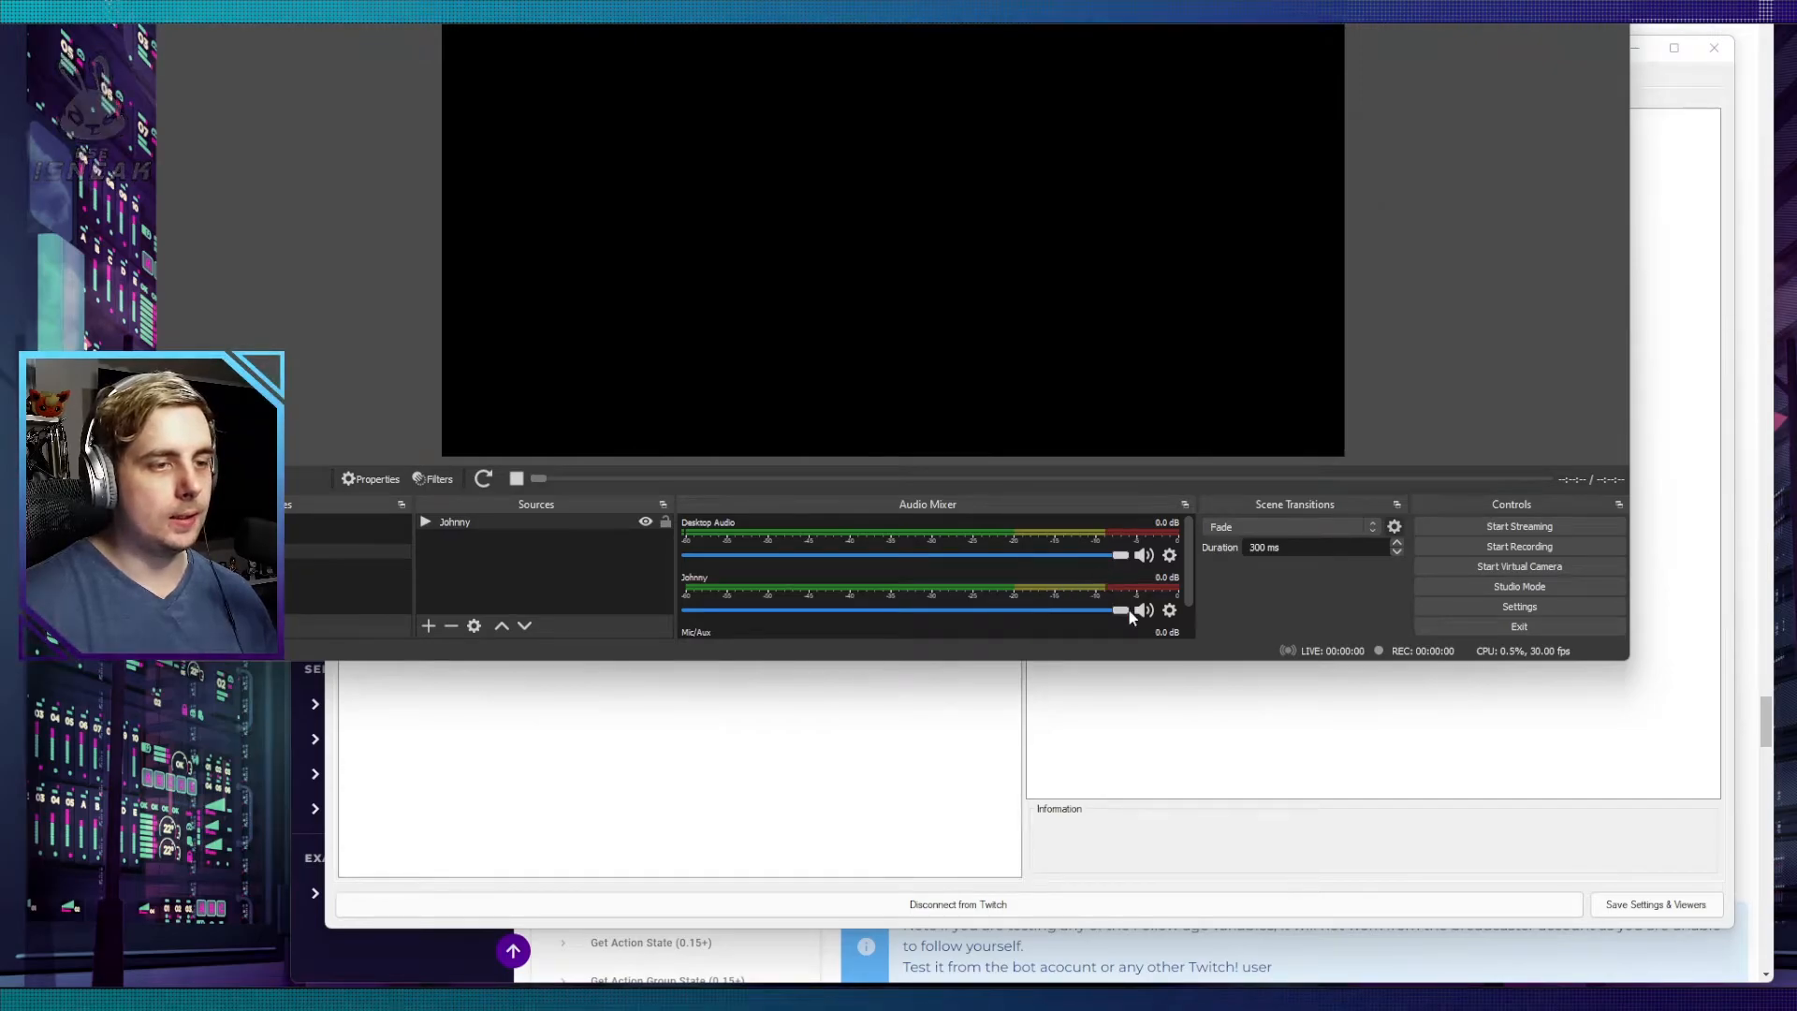
pyautogui.click(645, 521)
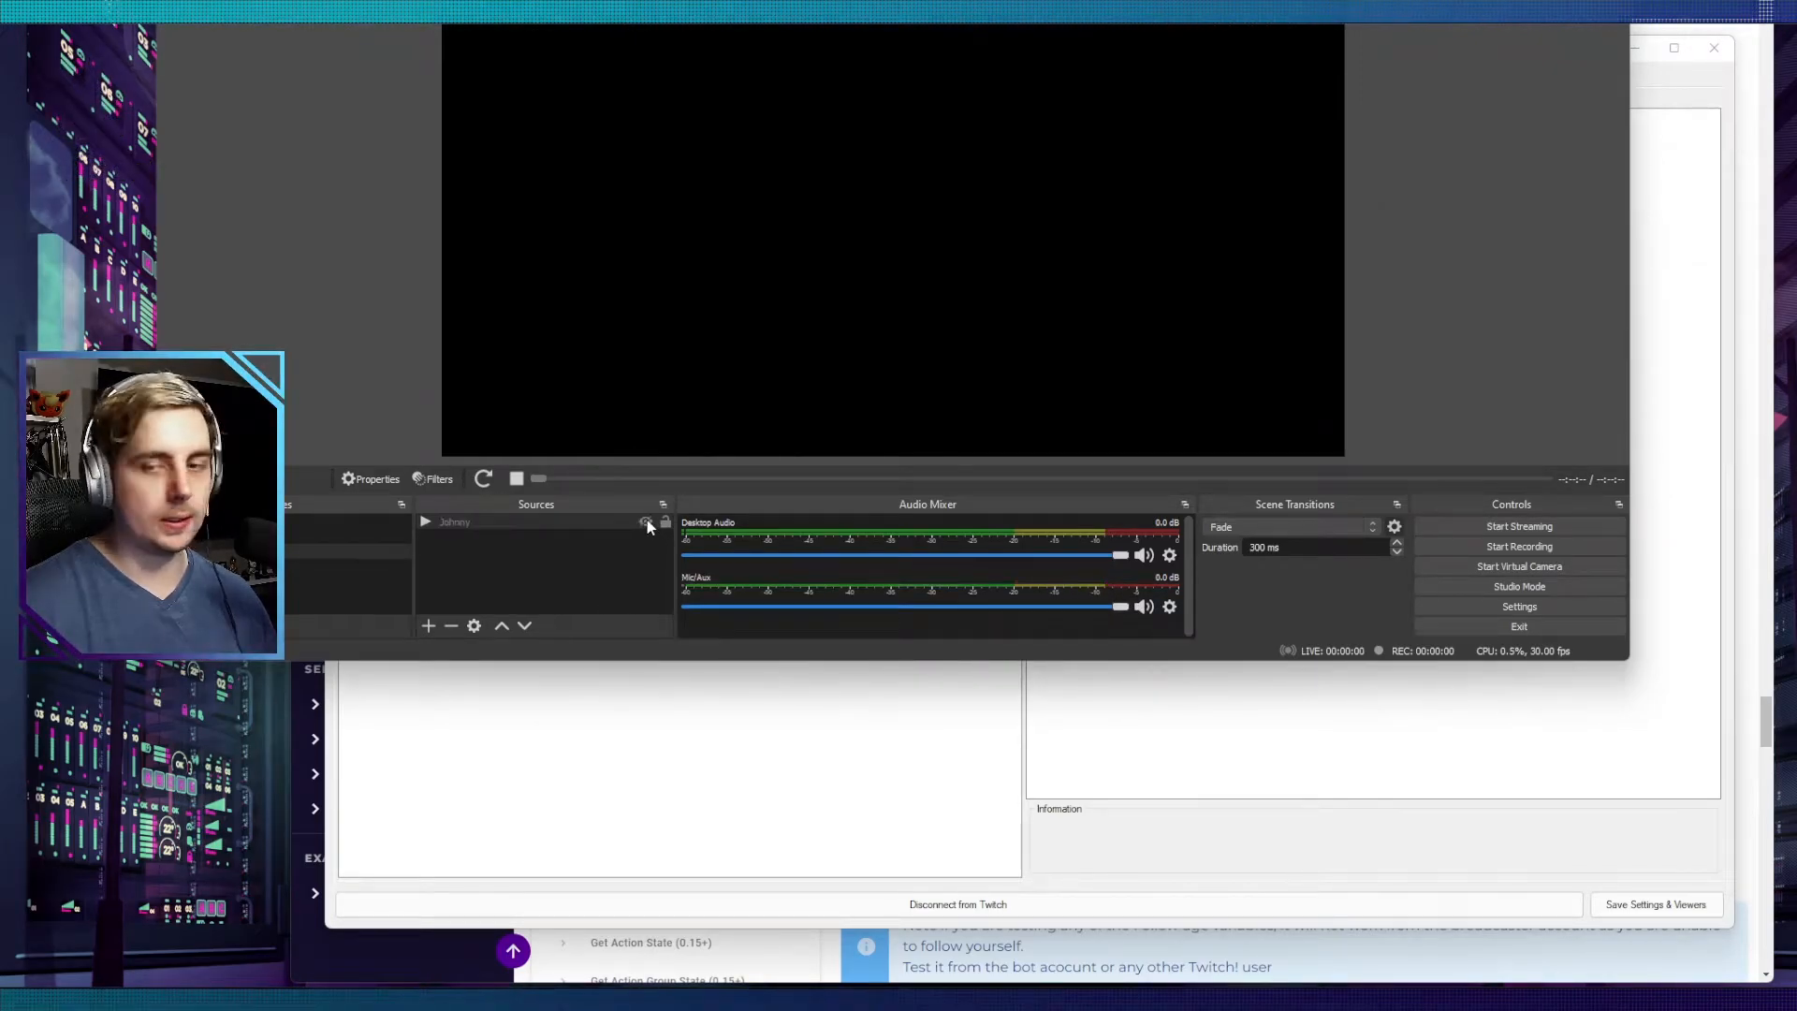
pyautogui.click(646, 521)
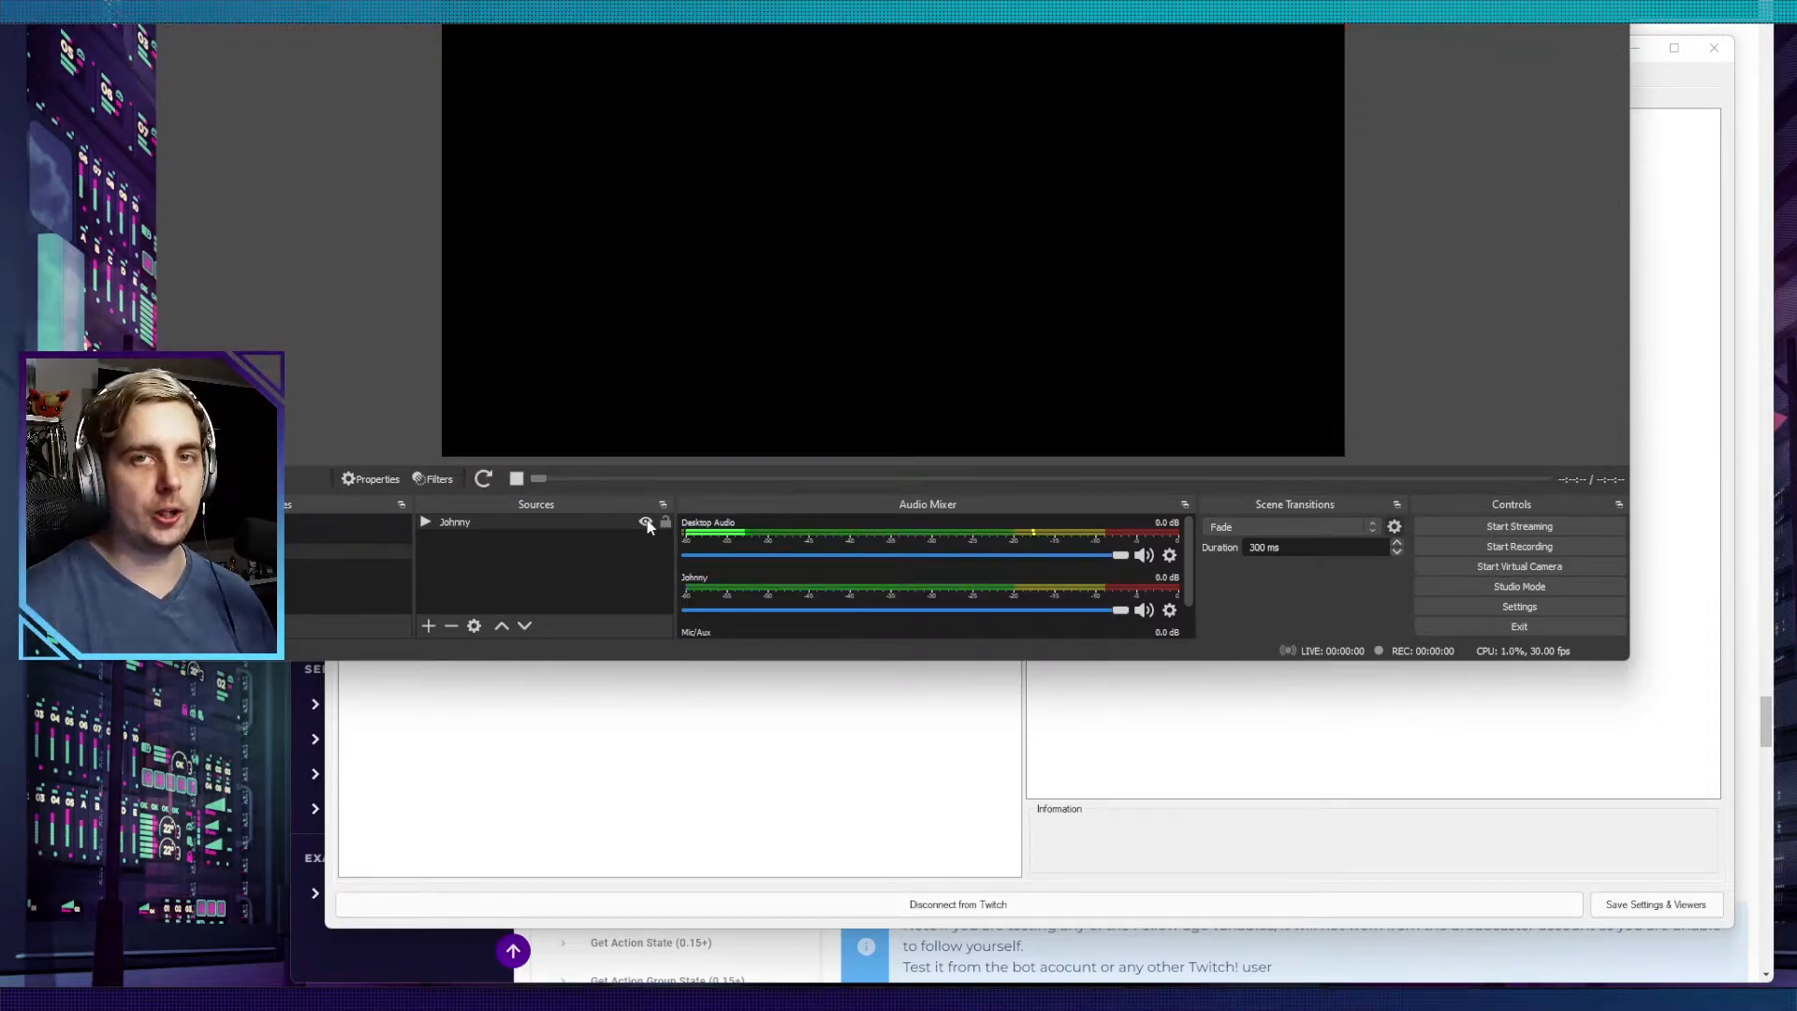
# Step: Switch to Streamer.bot and add an action named Johnny in a new group called Memes - Videos
pyautogui.hotkey('alt', 'Tab')
pyautogui.rightClick(494, 276)
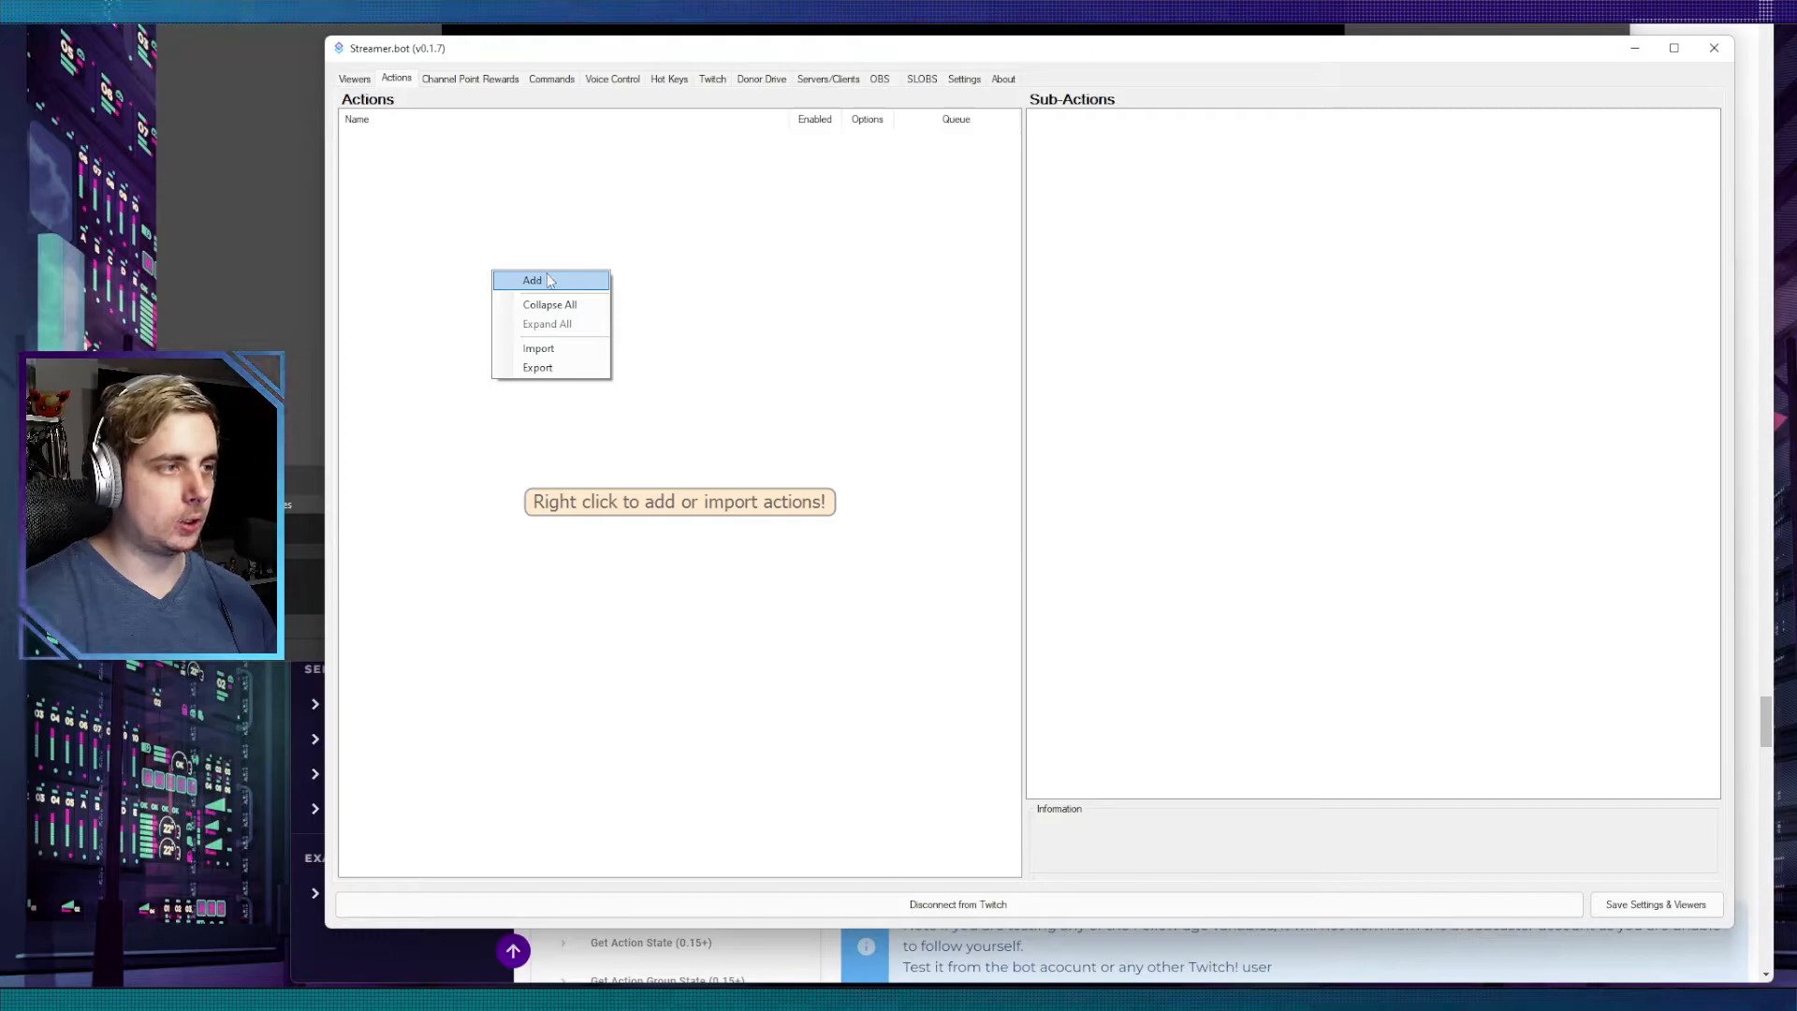
pyautogui.click(550, 280)
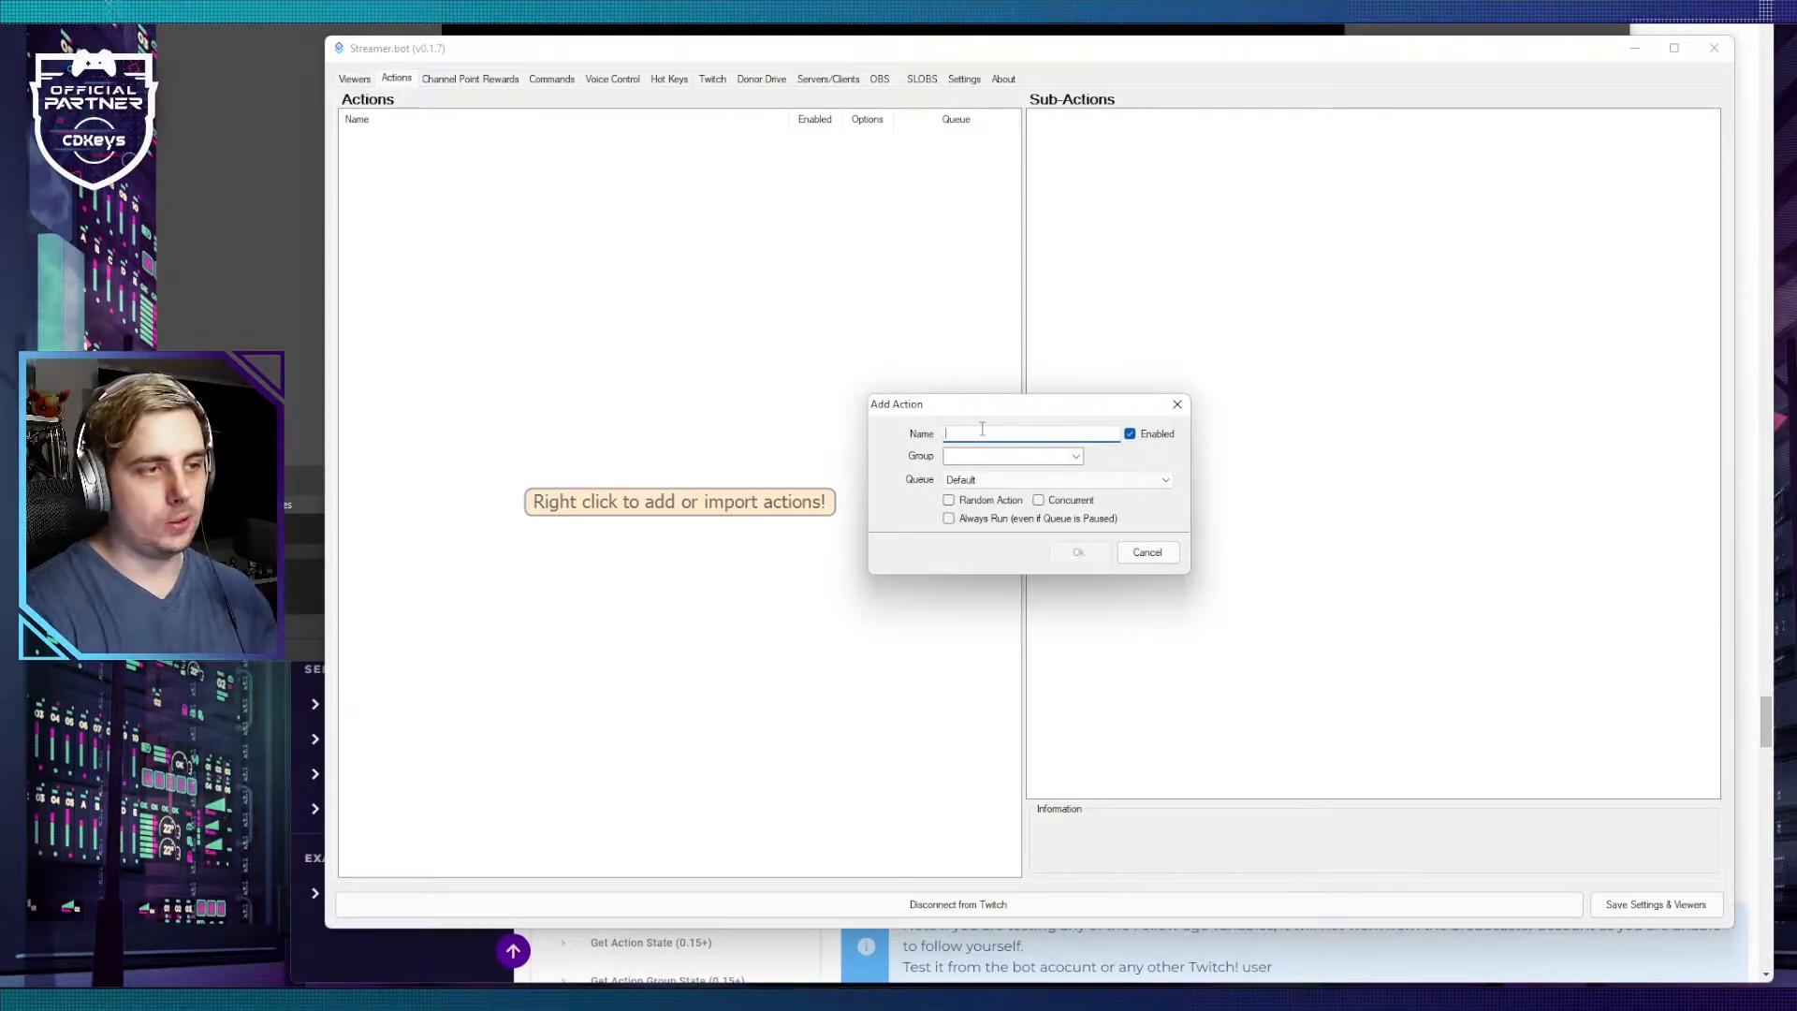
pyautogui.write('Johnny')
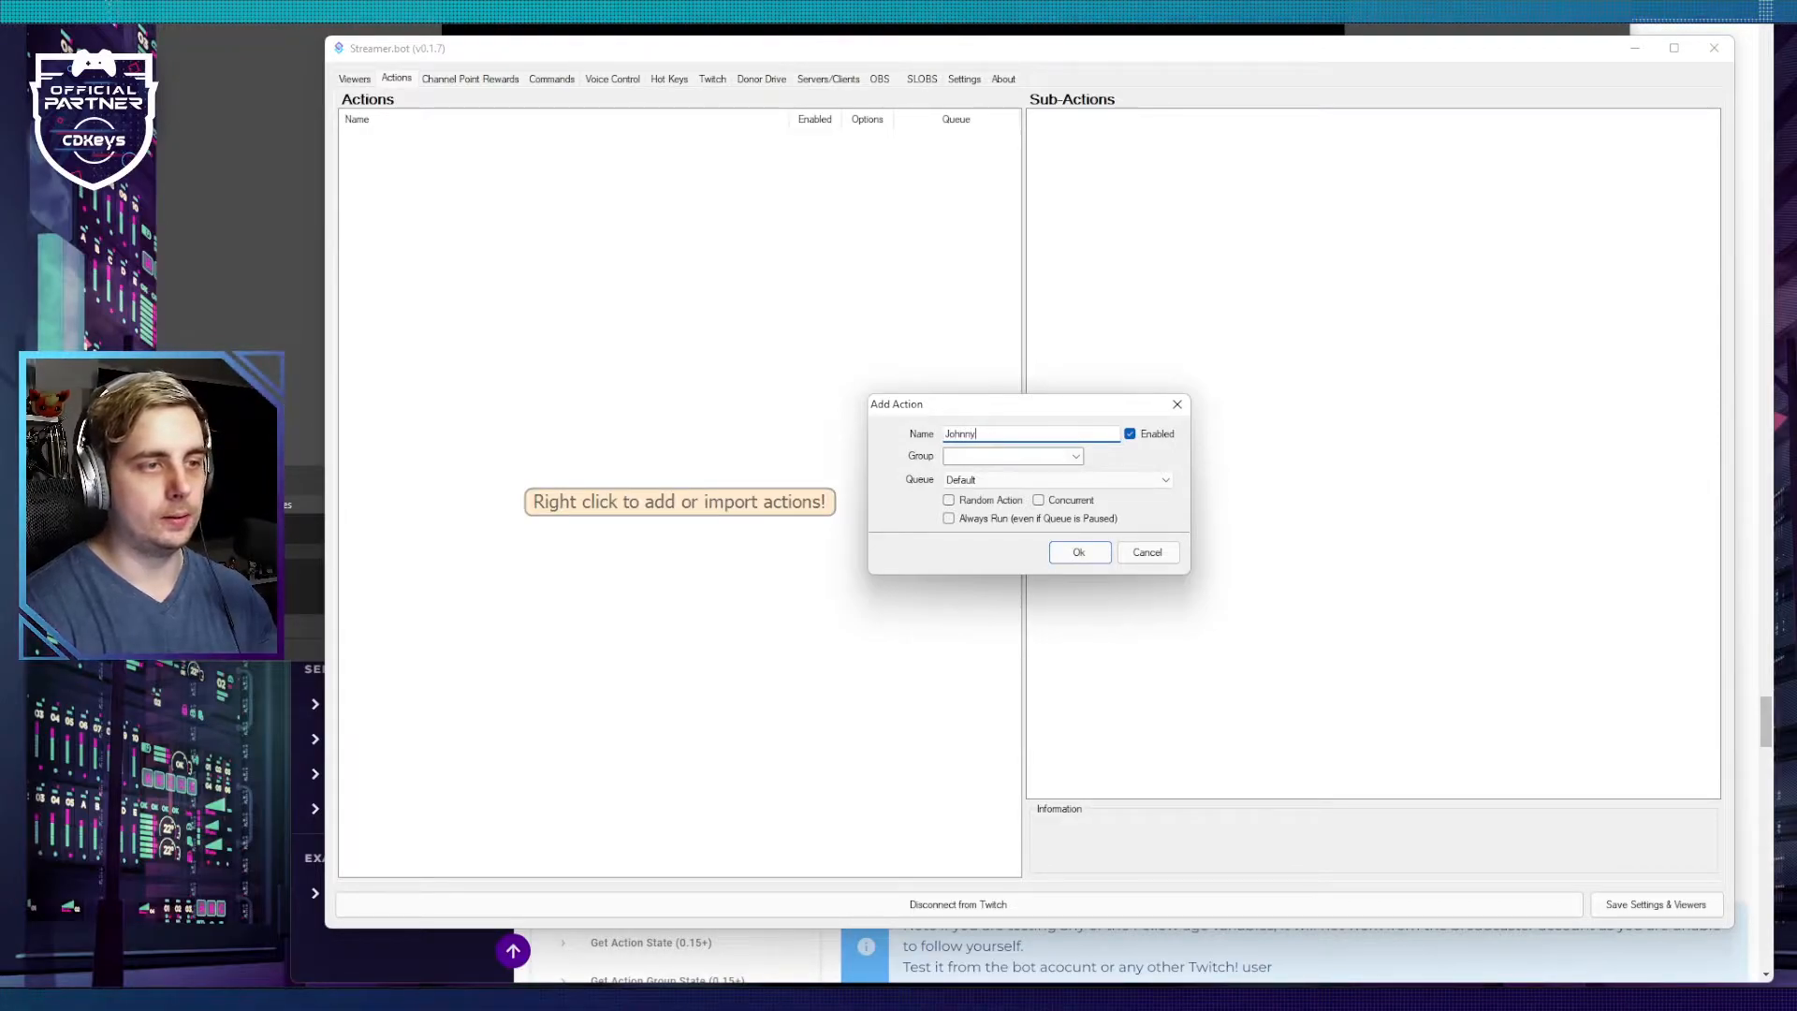
pyautogui.click(1072, 459)
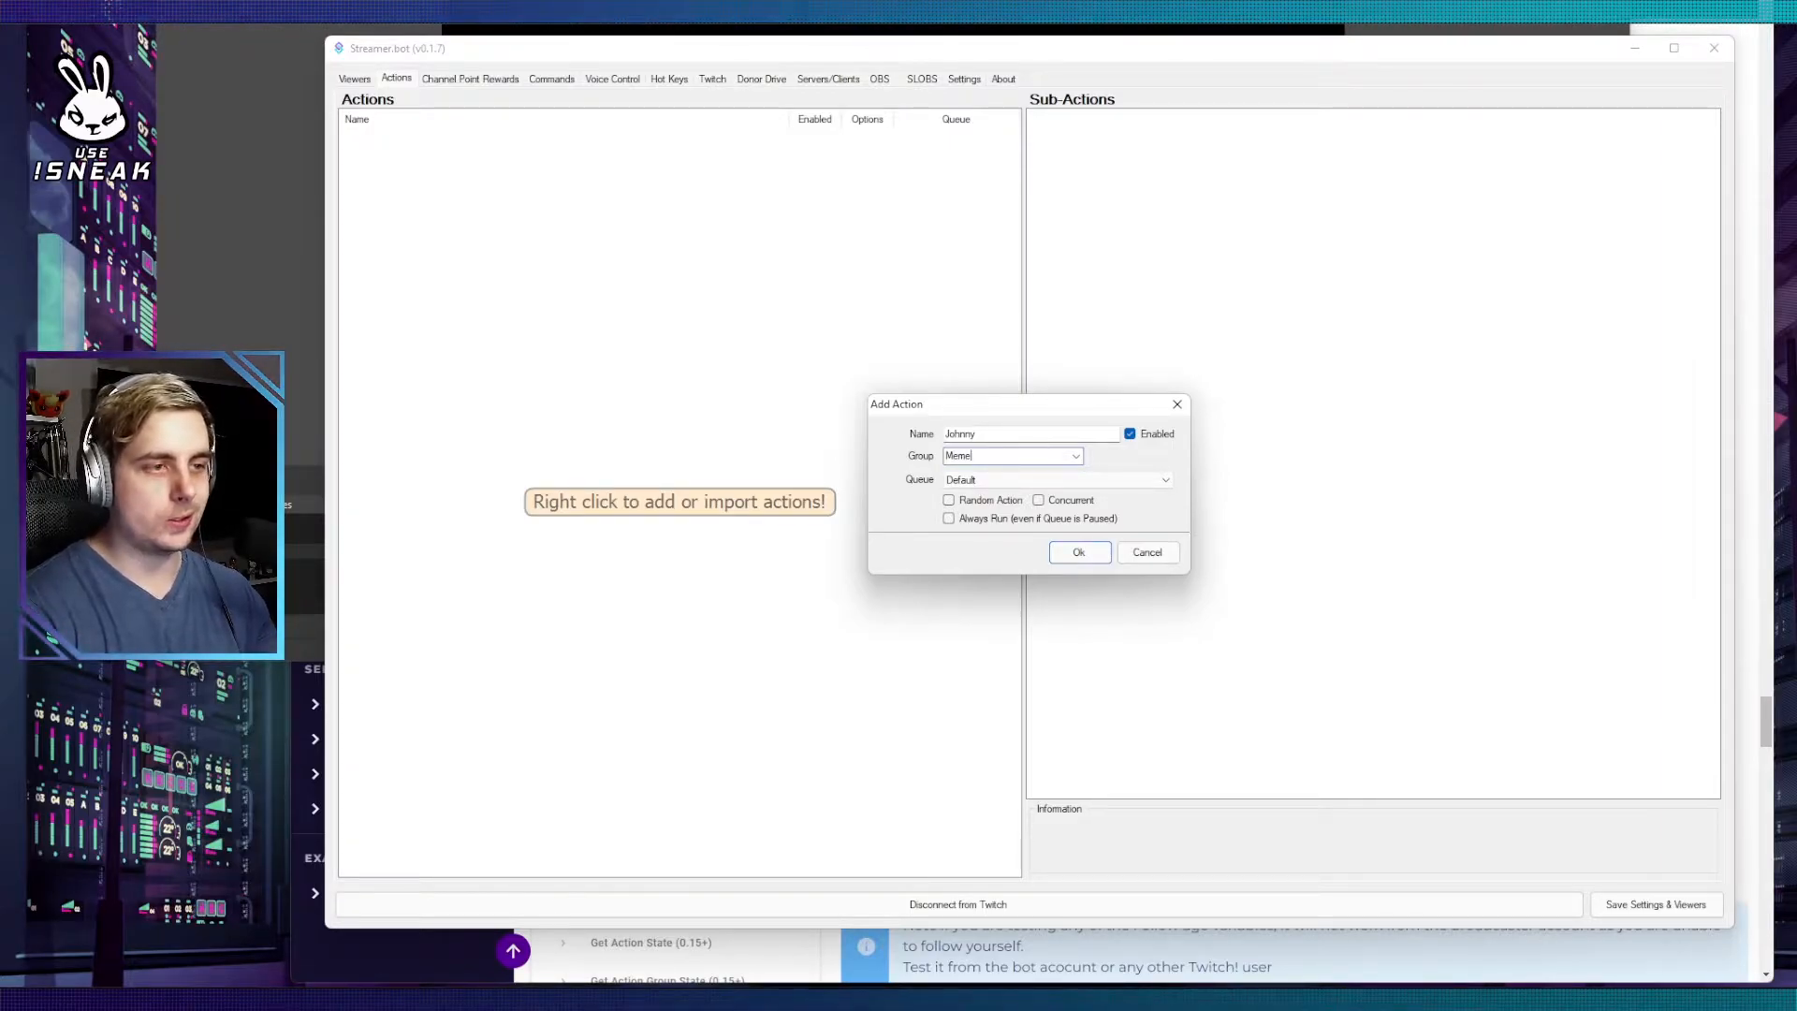
pyautogui.write('Memes - Videos')
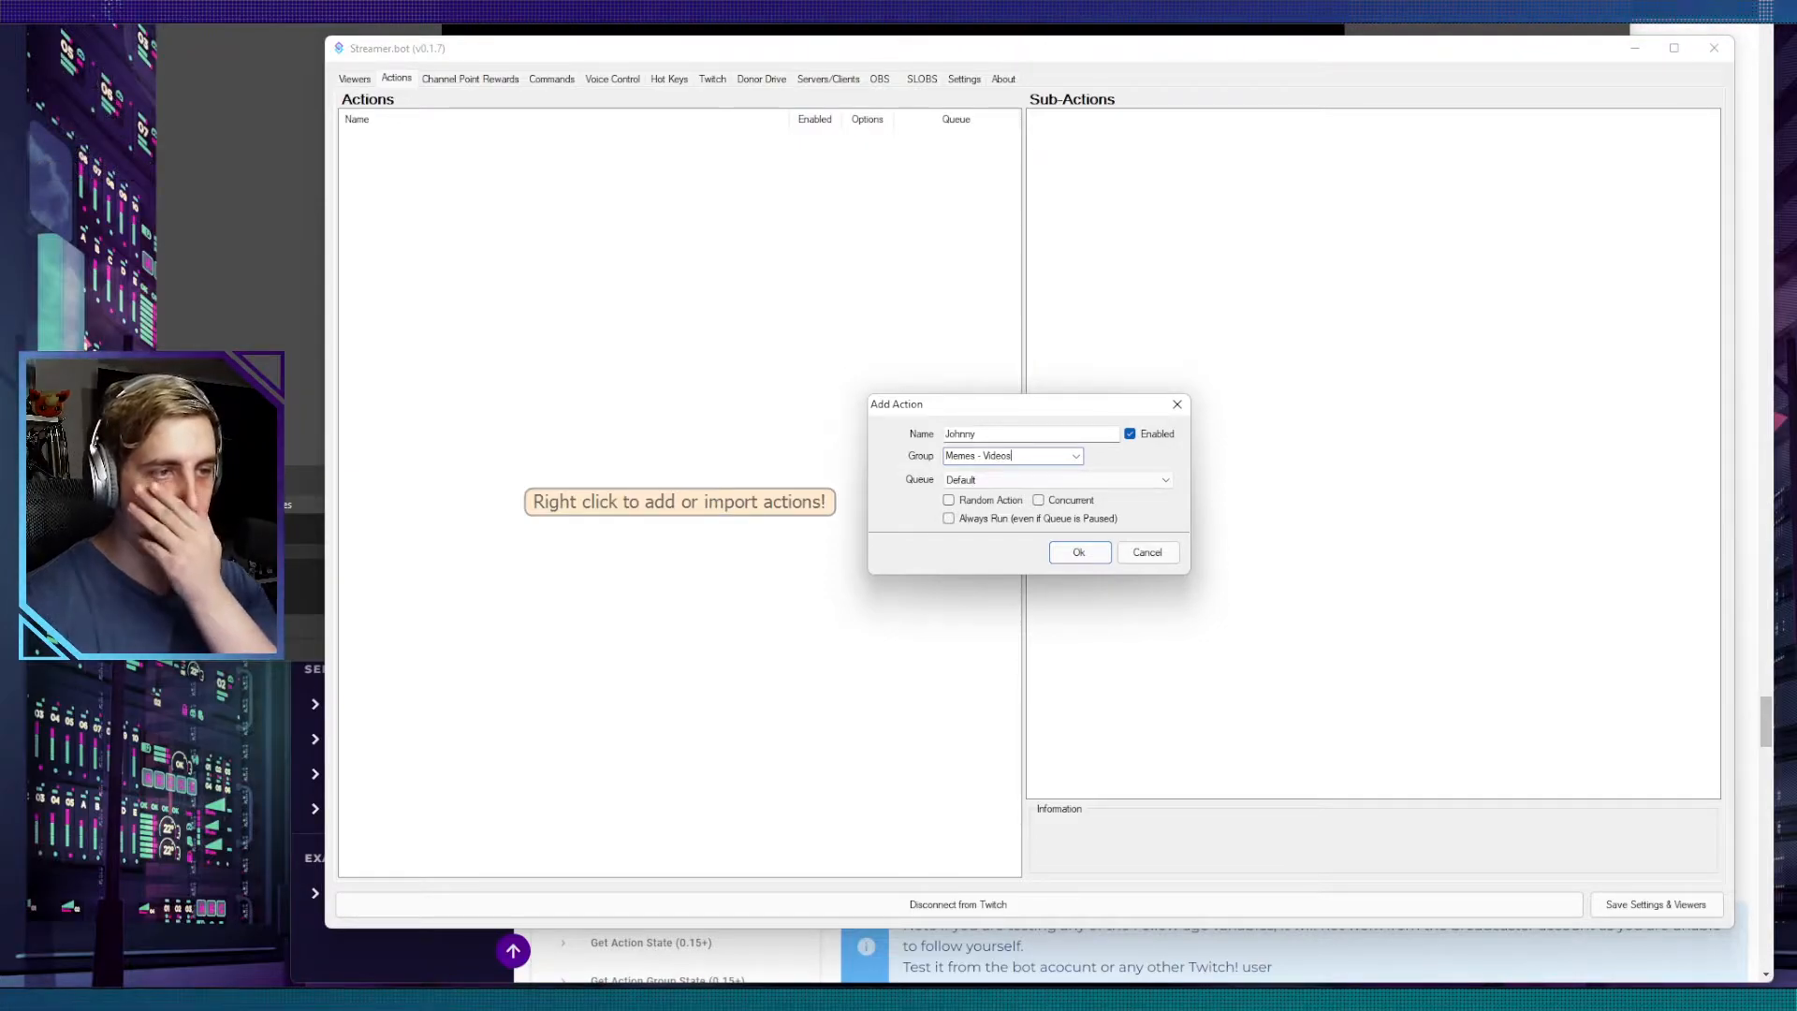
pyautogui.click(1068, 553)
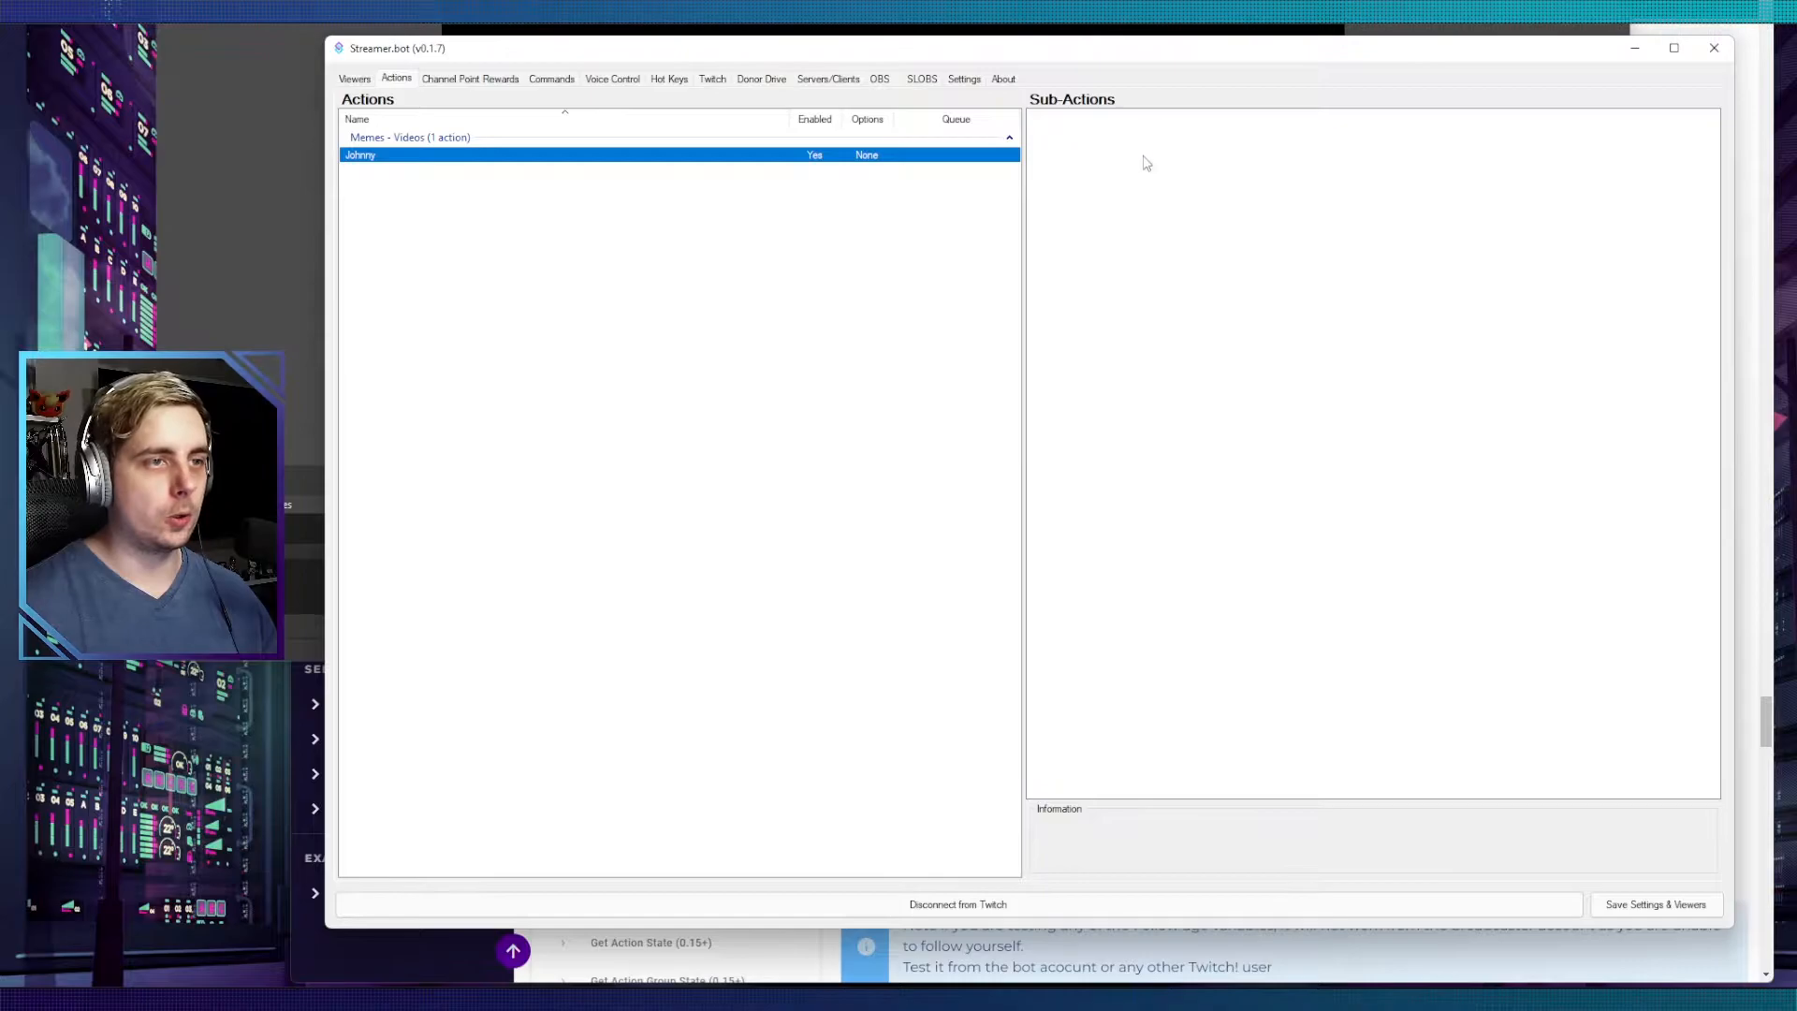
# Step: Add and test an OBS Set Source Visibility State sub-action on OBS_MAIN, making source Johnny in scene [NS]Memes Visible
pyautogui.rightClick(1121, 199)
pyautogui.moveTo(1149, 206)
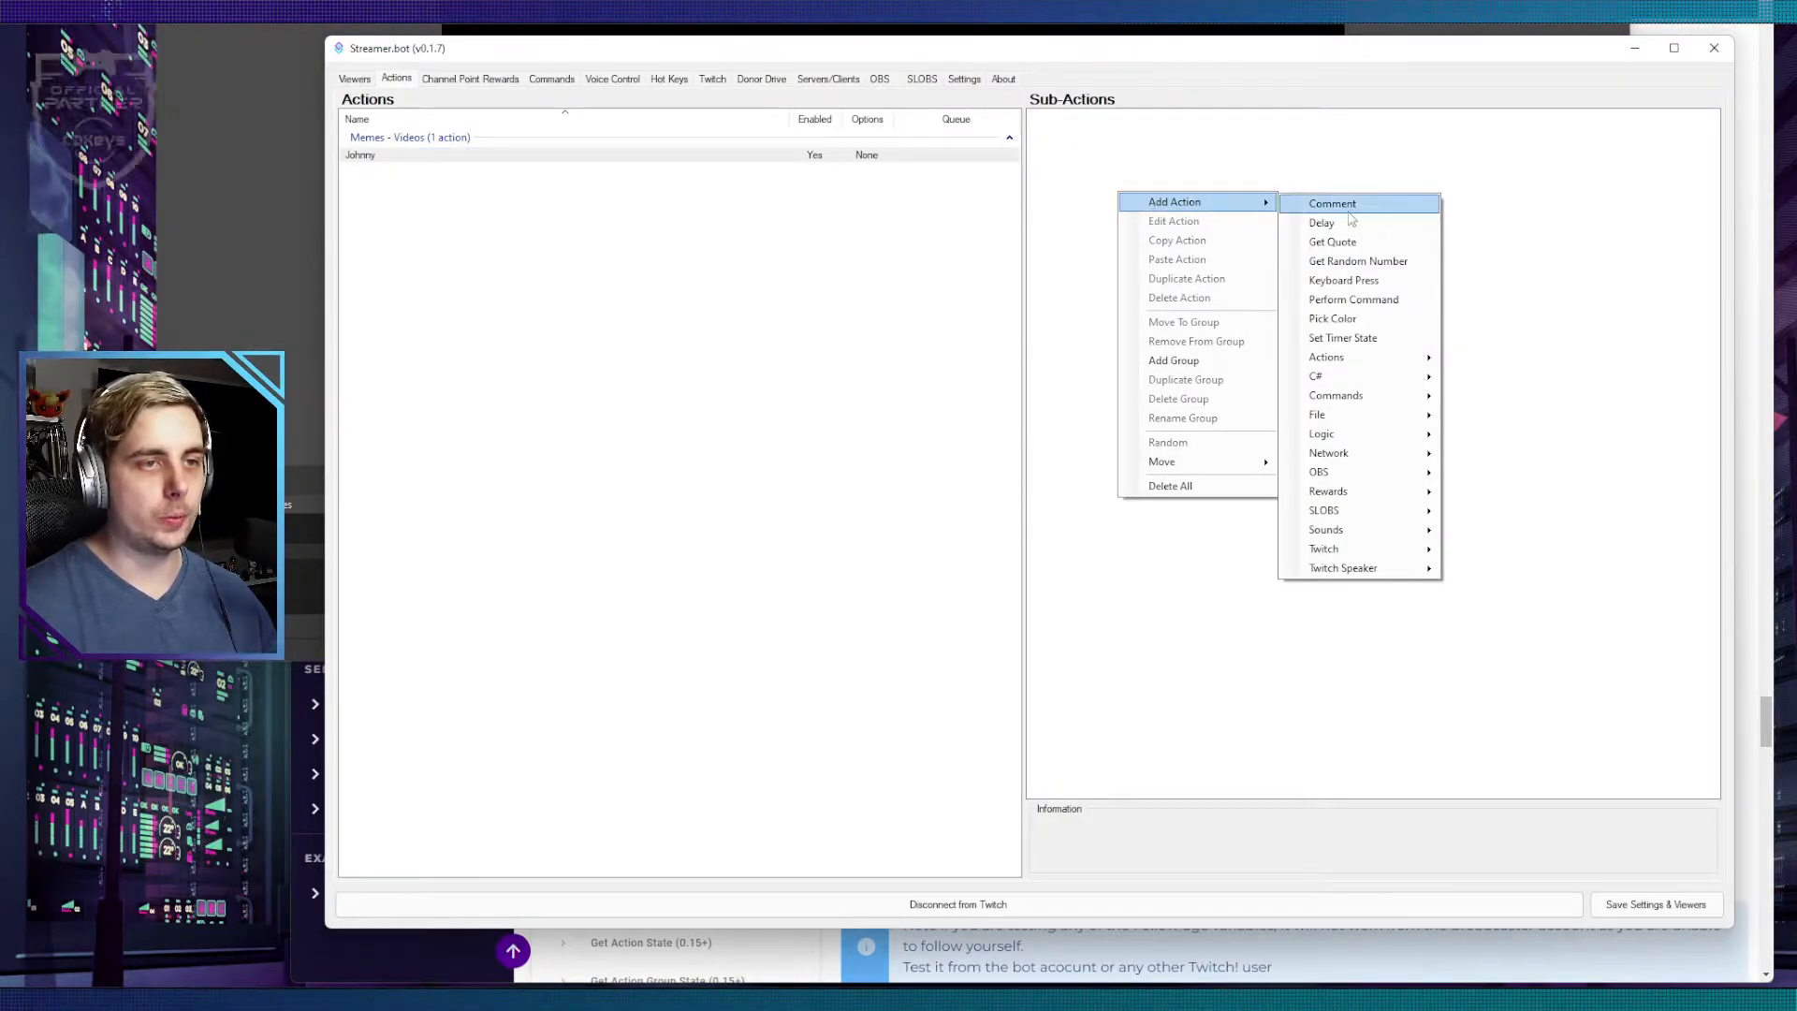
pyautogui.moveTo(1320, 473)
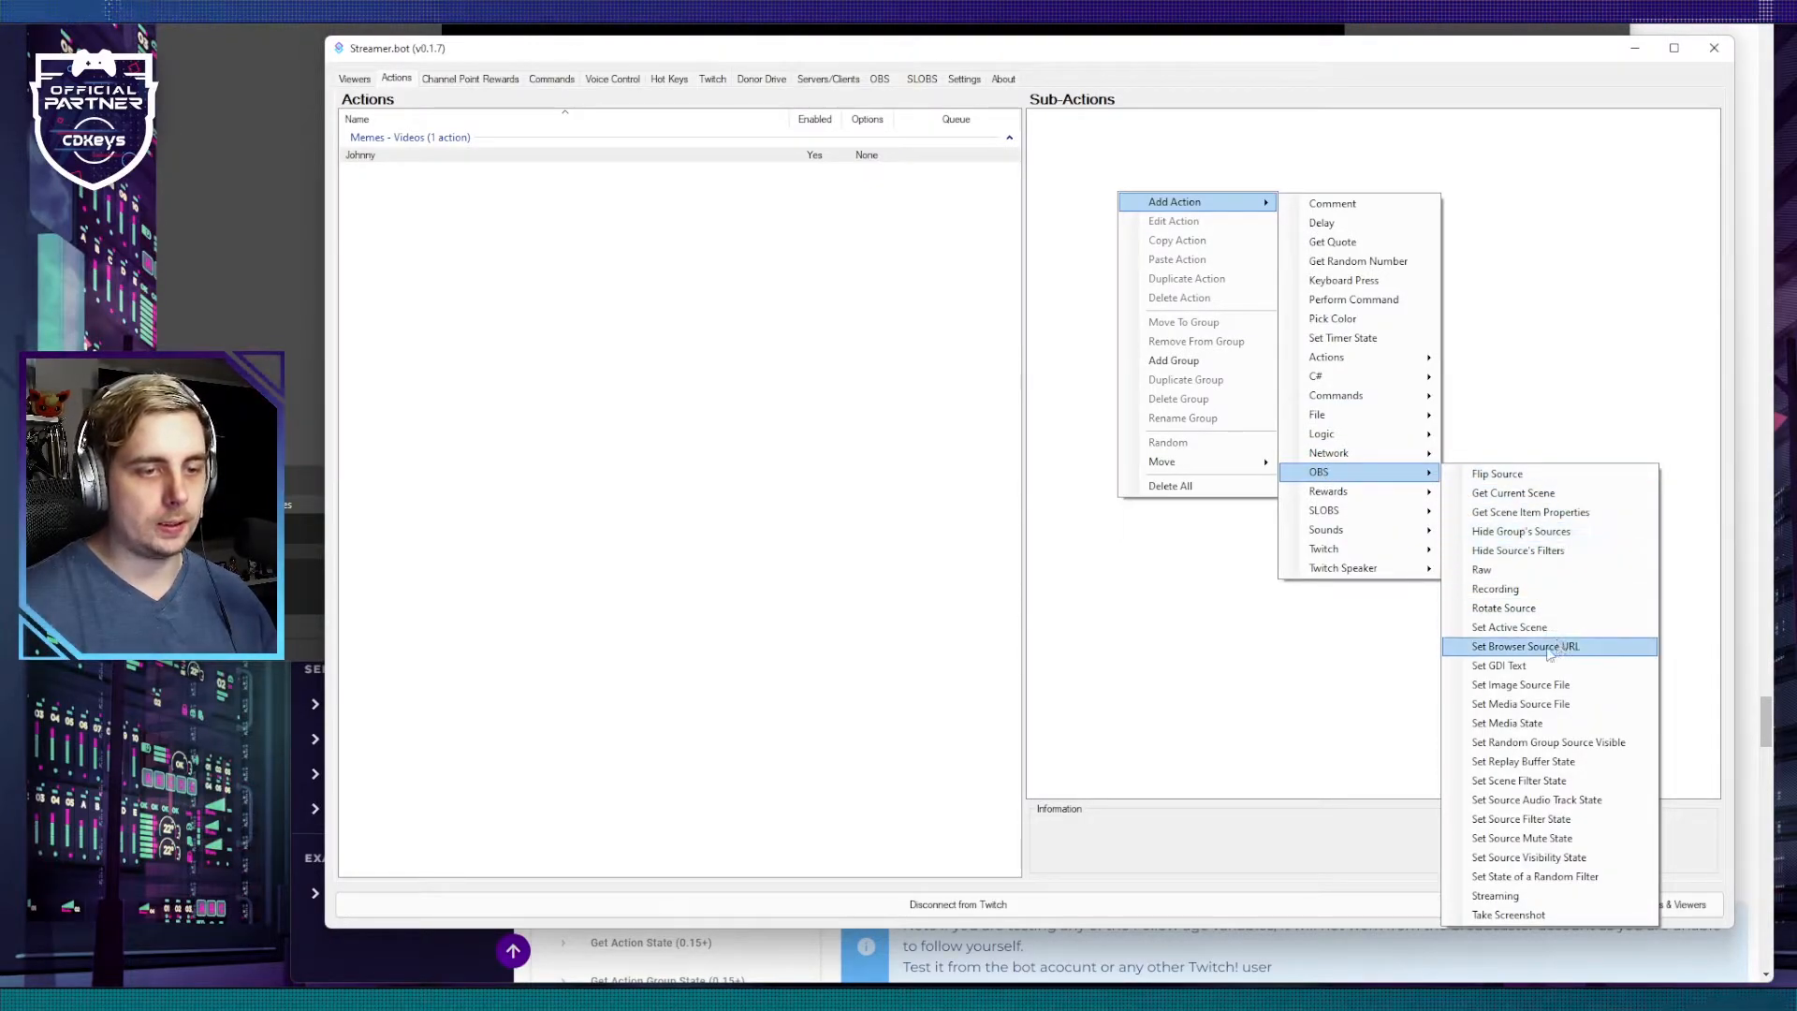
pyautogui.click(1535, 858)
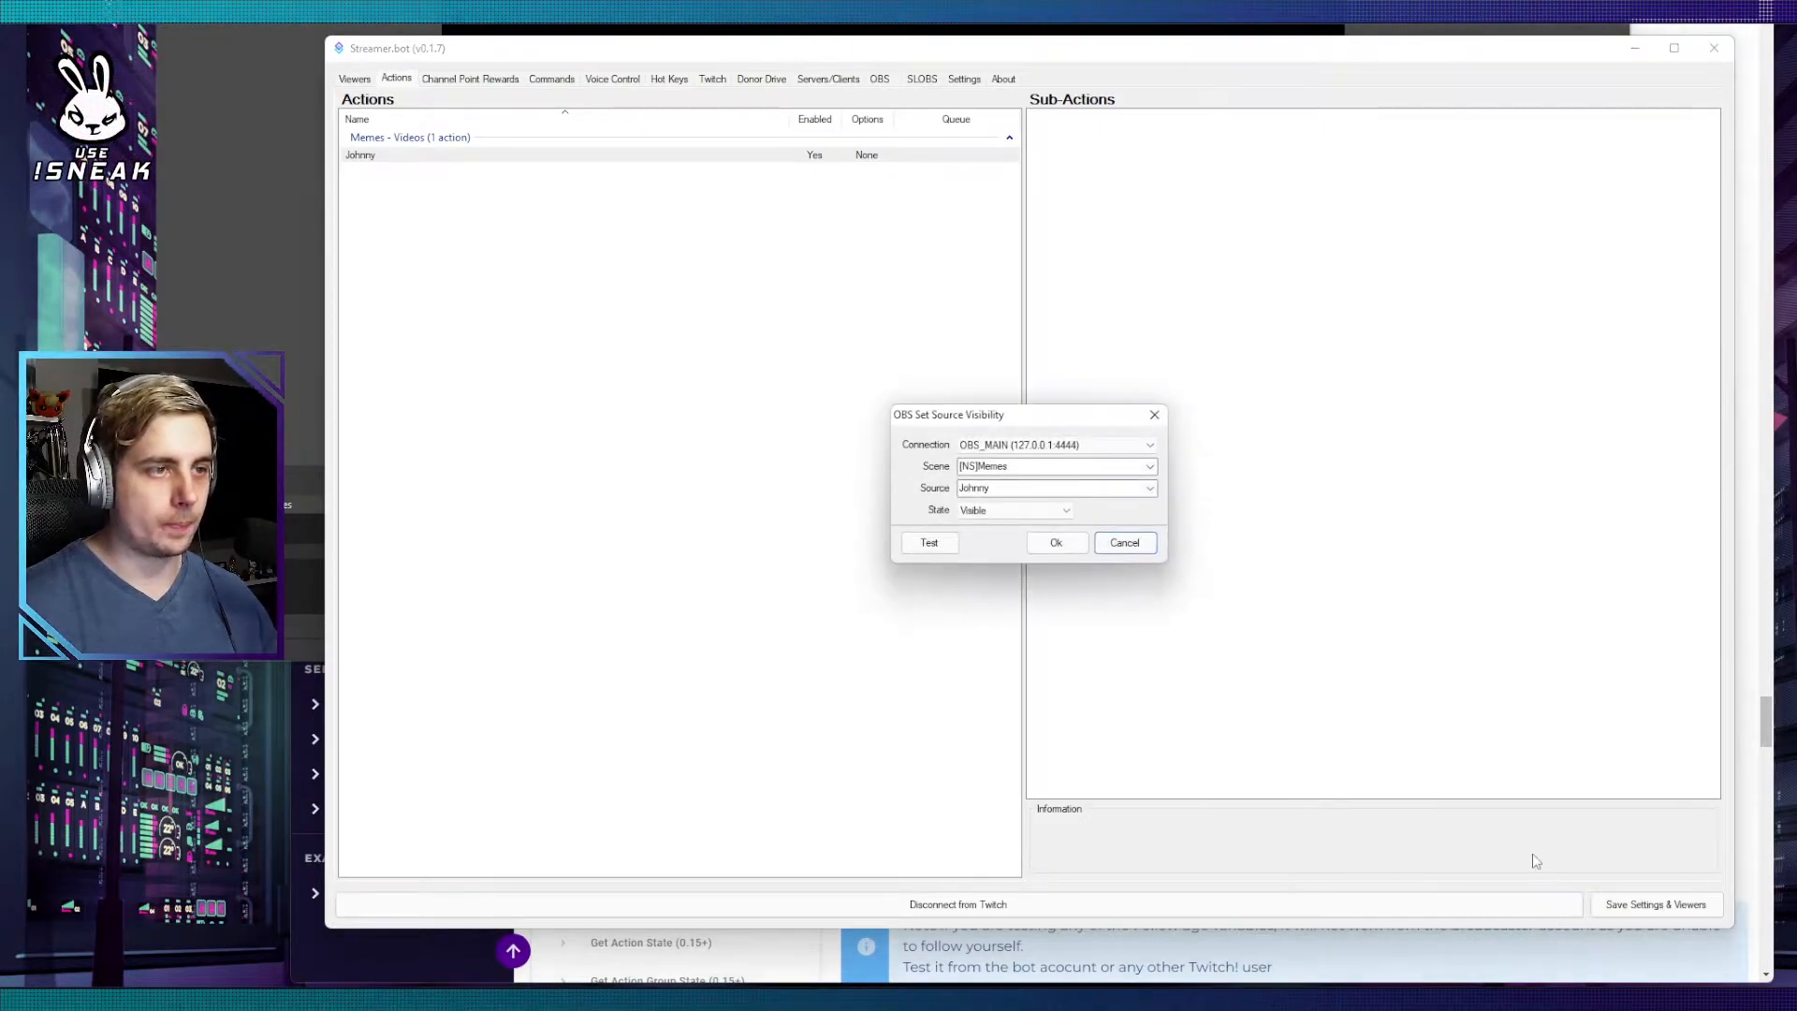
pyautogui.click(1029, 444)
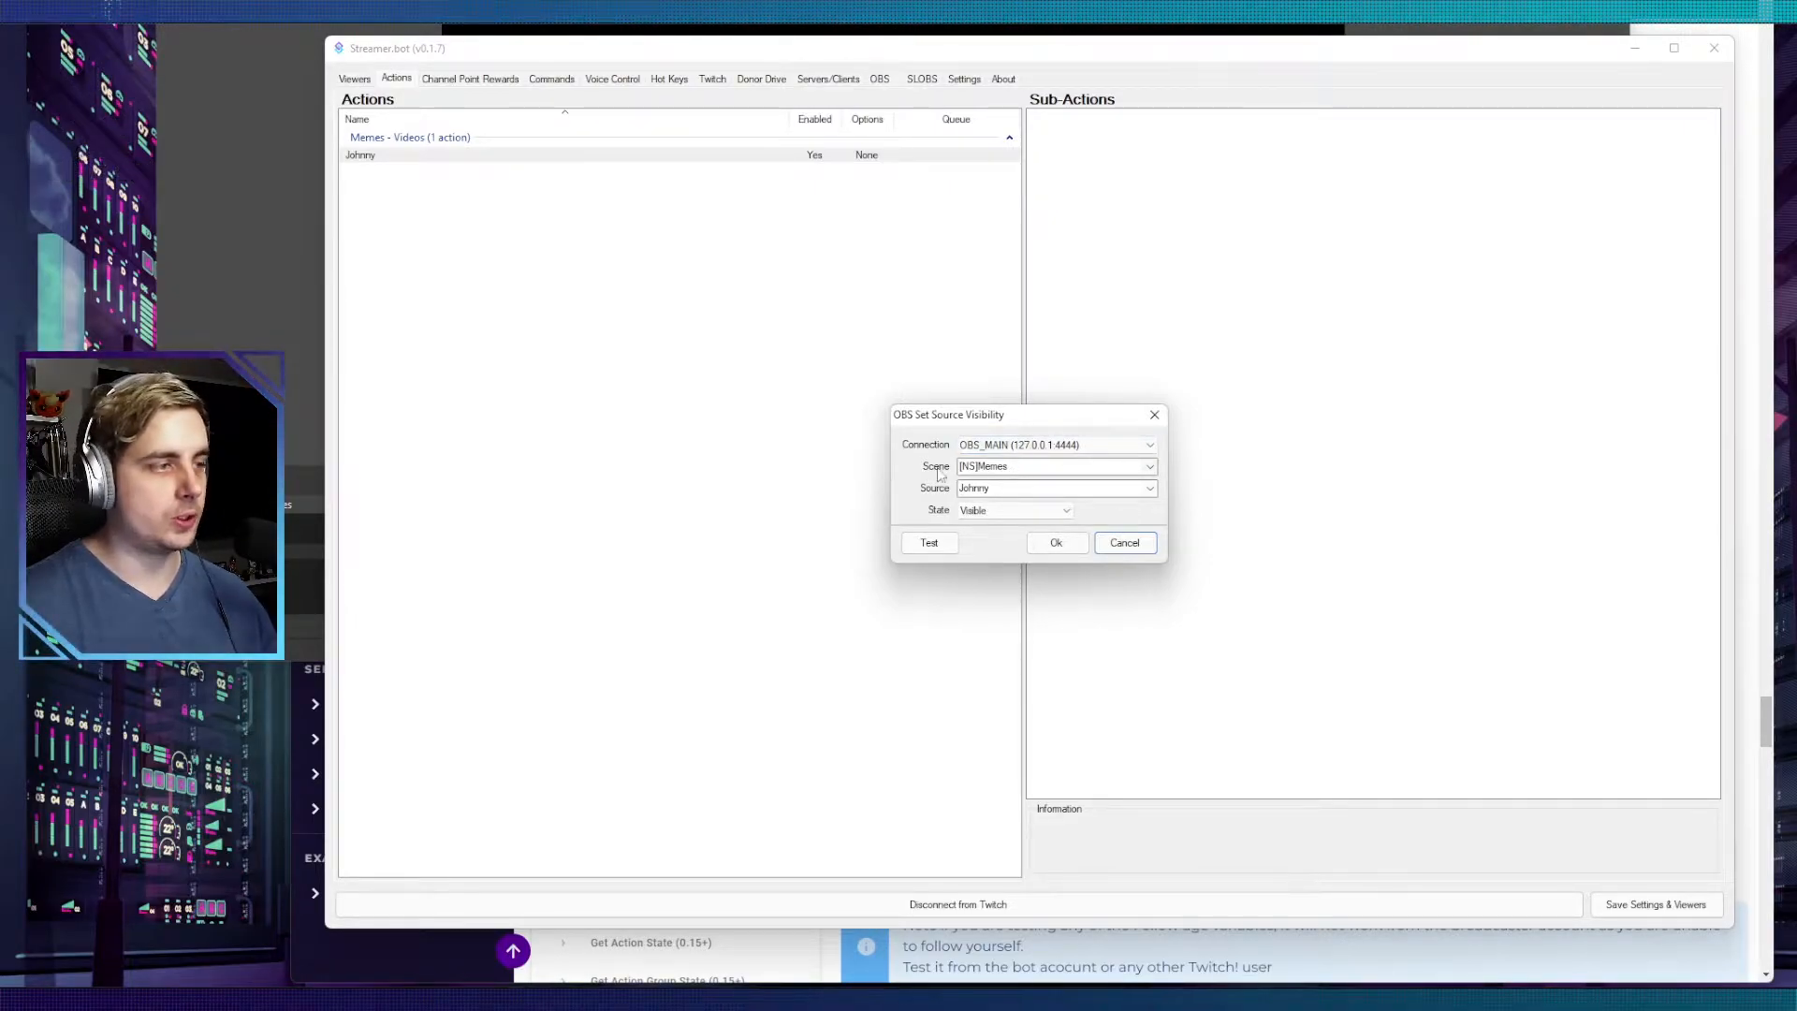
pyautogui.hotkey('alt', 'Tab')
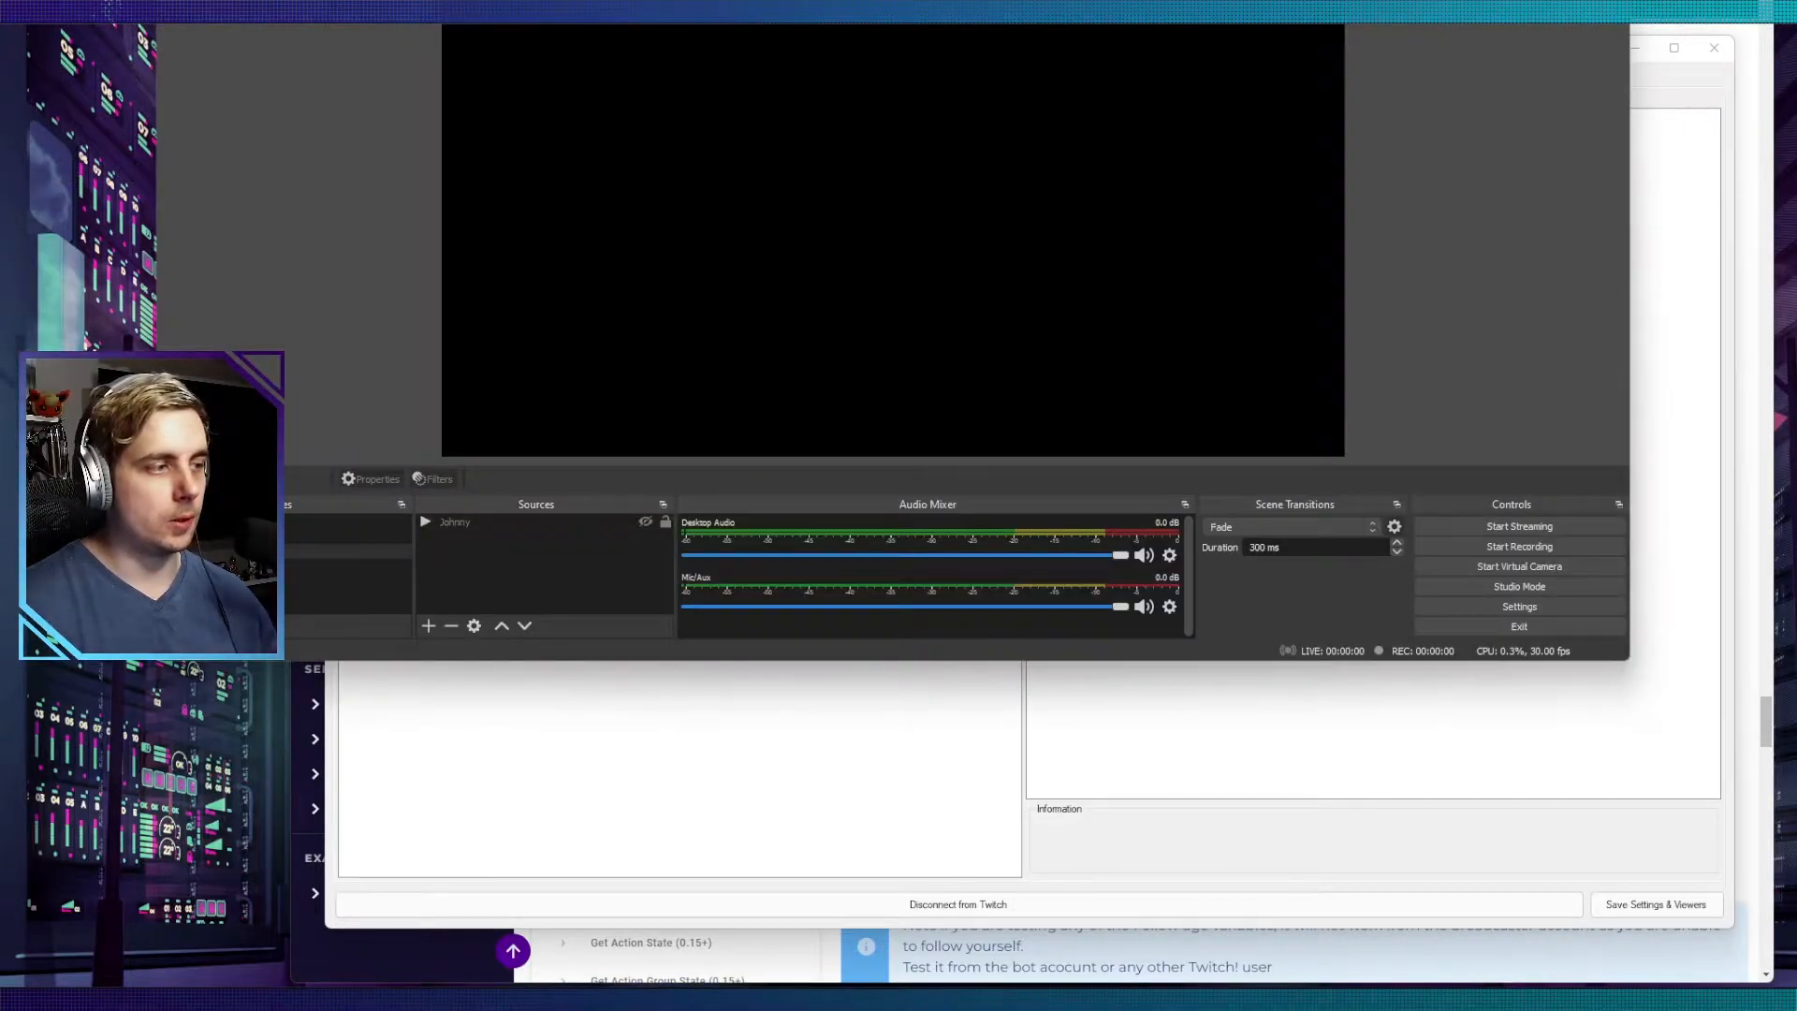
pyautogui.hotkey('alt', 'Tab')
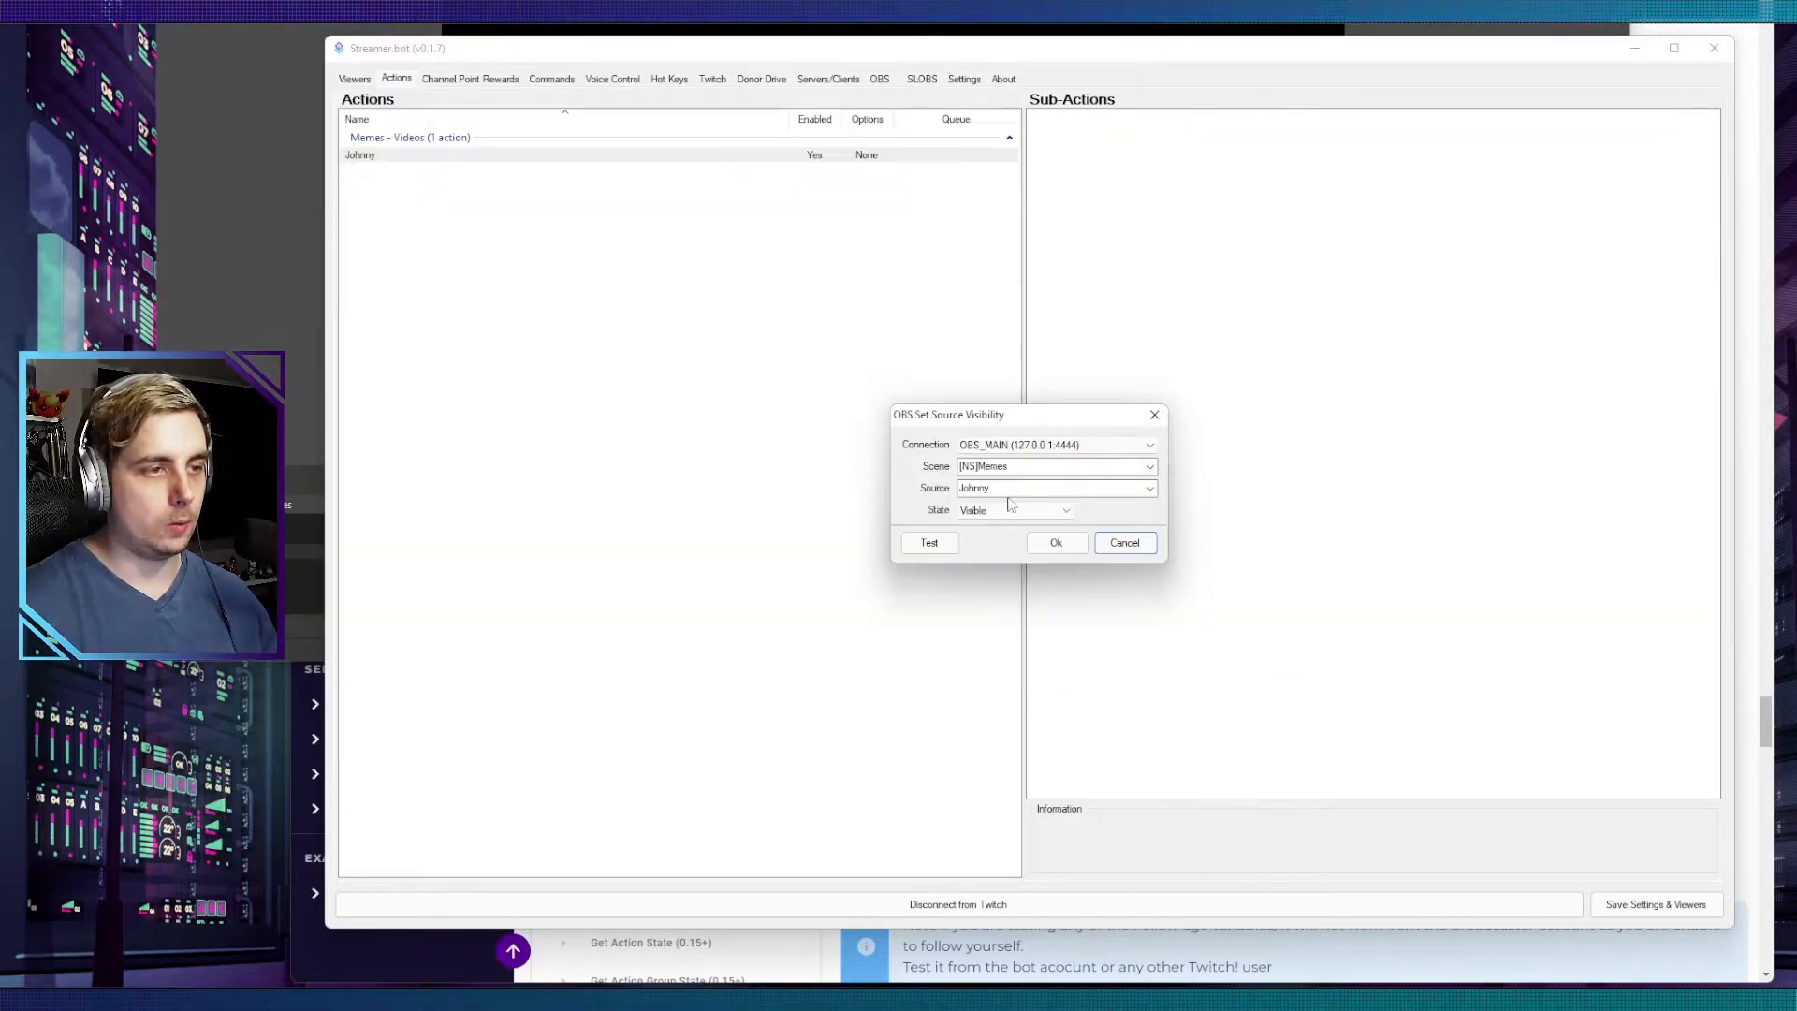
pyautogui.click(949, 553)
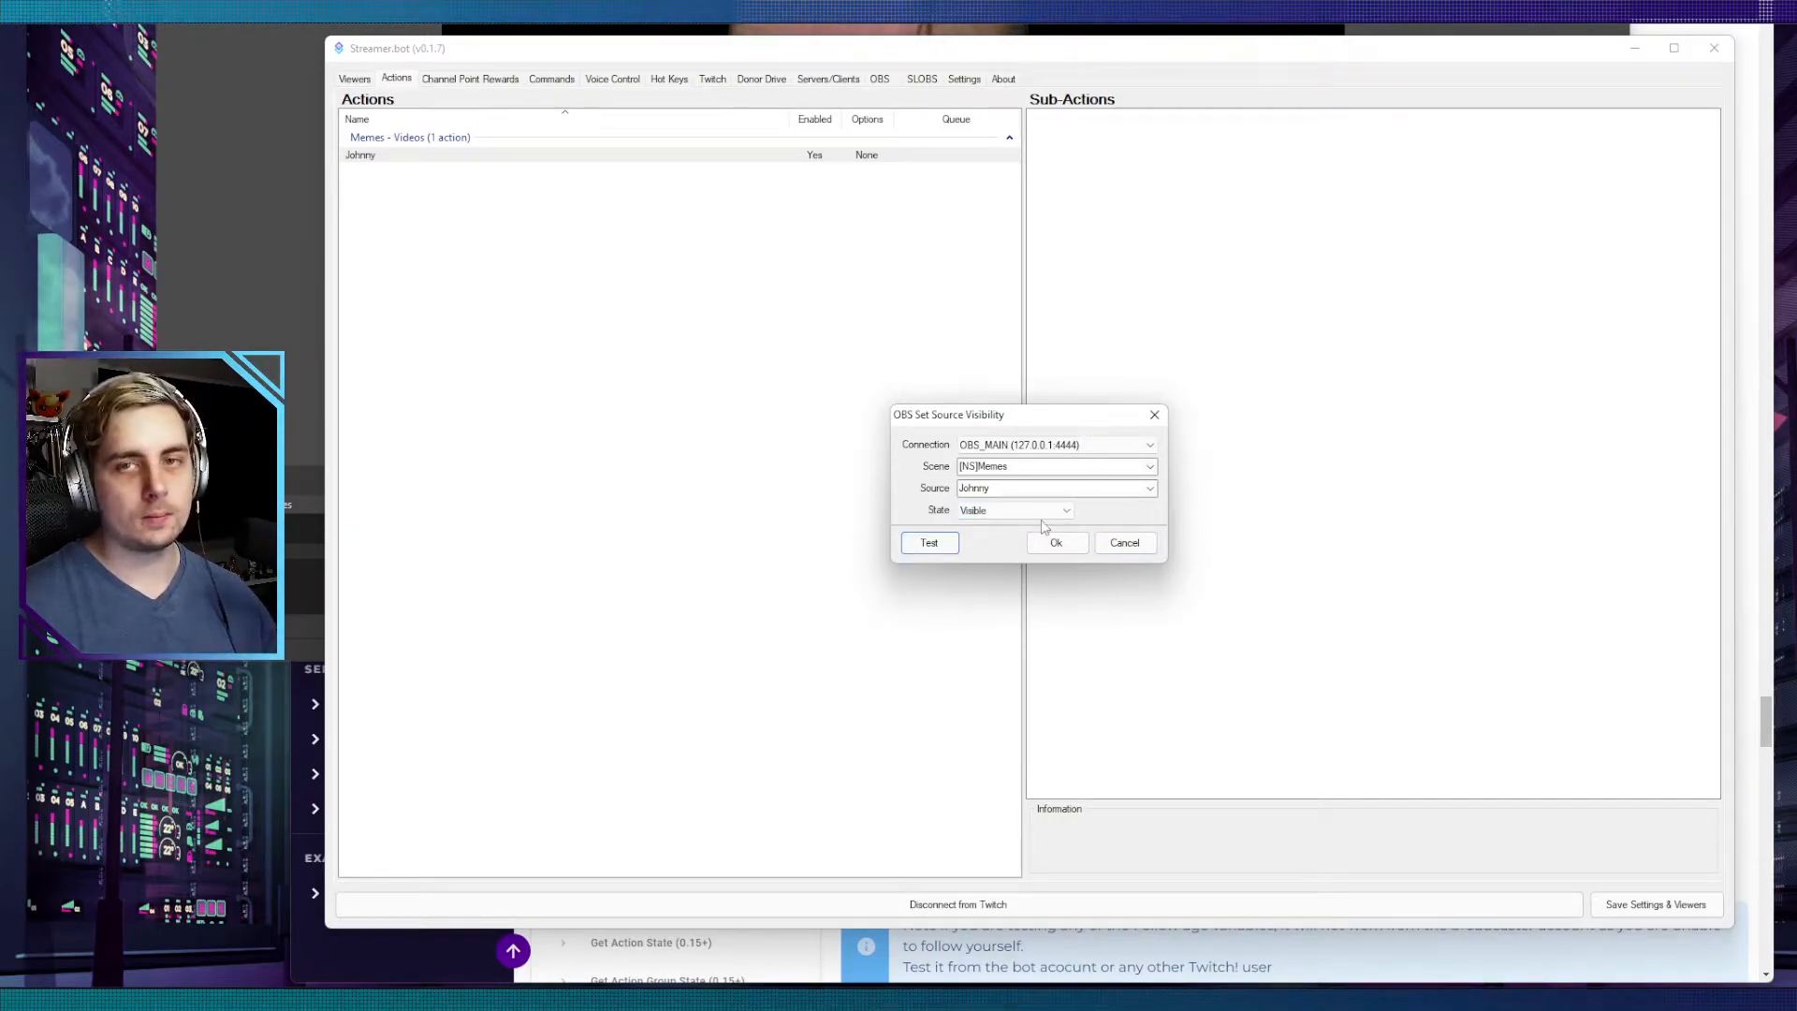
pyautogui.click(1057, 543)
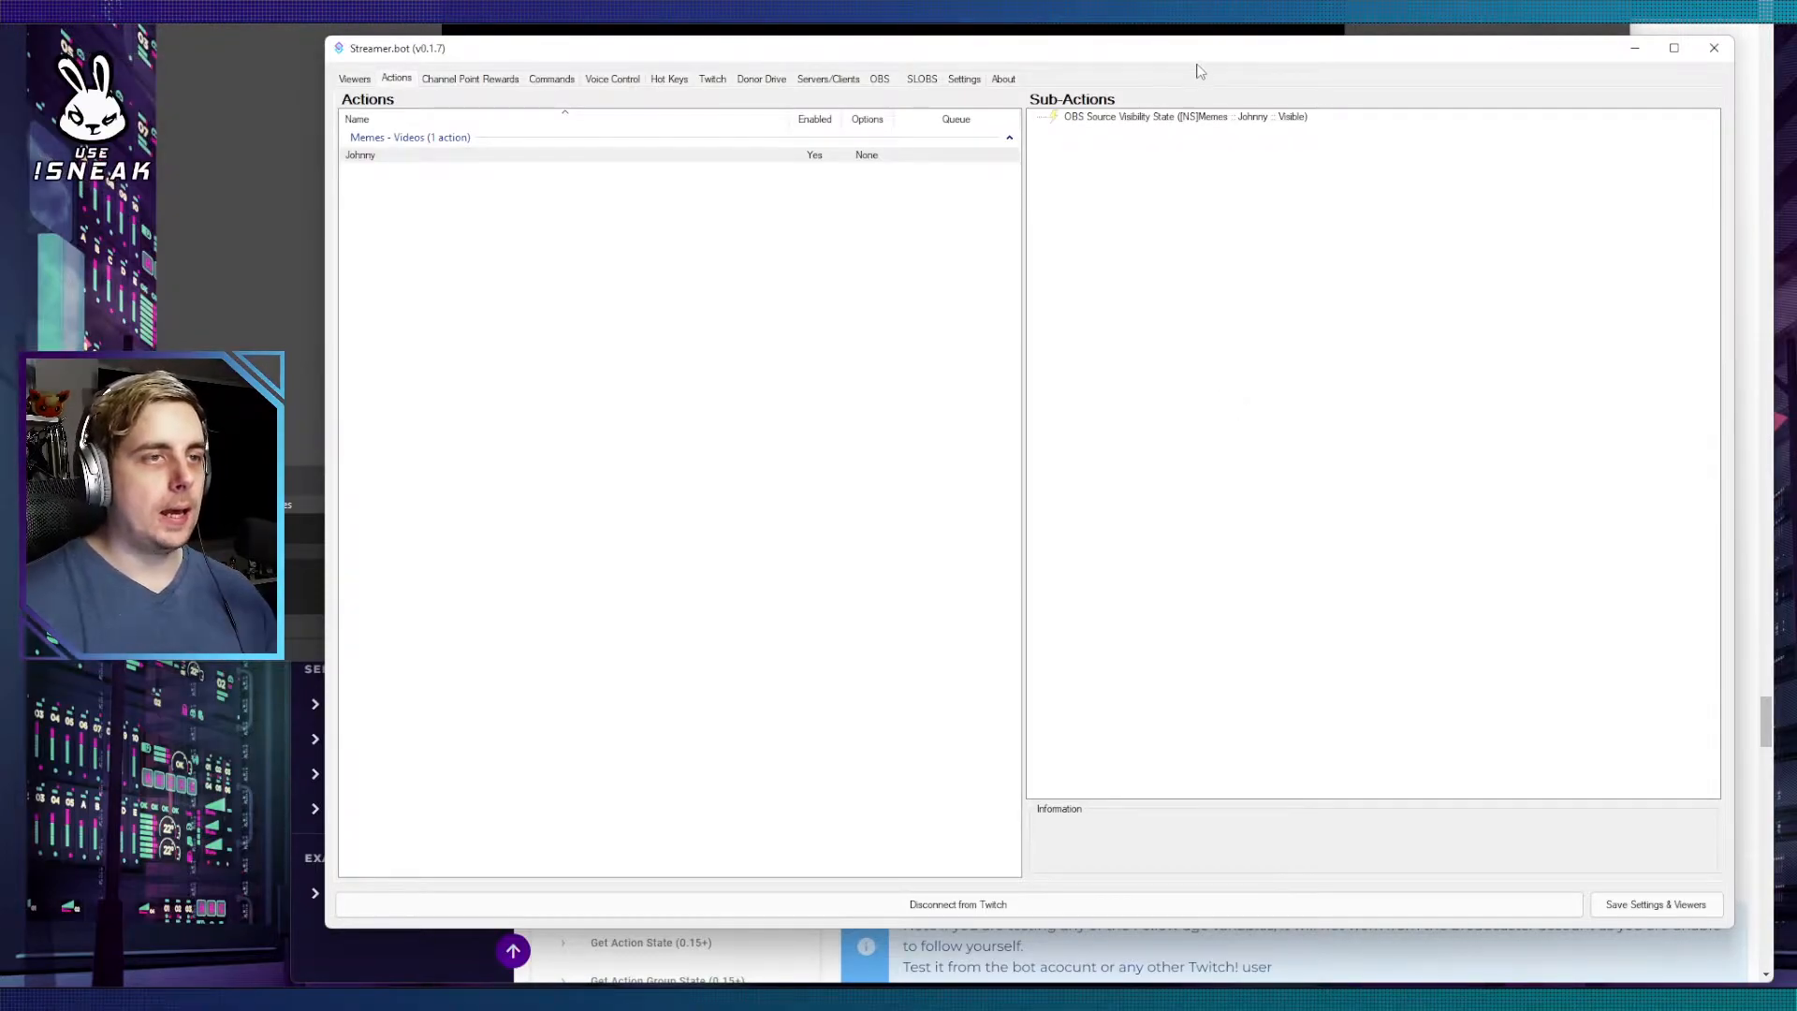
# Step: Copy and paste the Johnny source visibility sub-action, and set the copy's state to Hidden
pyautogui.moveTo(1196, 58); pyautogui.dragTo(1240, 81)
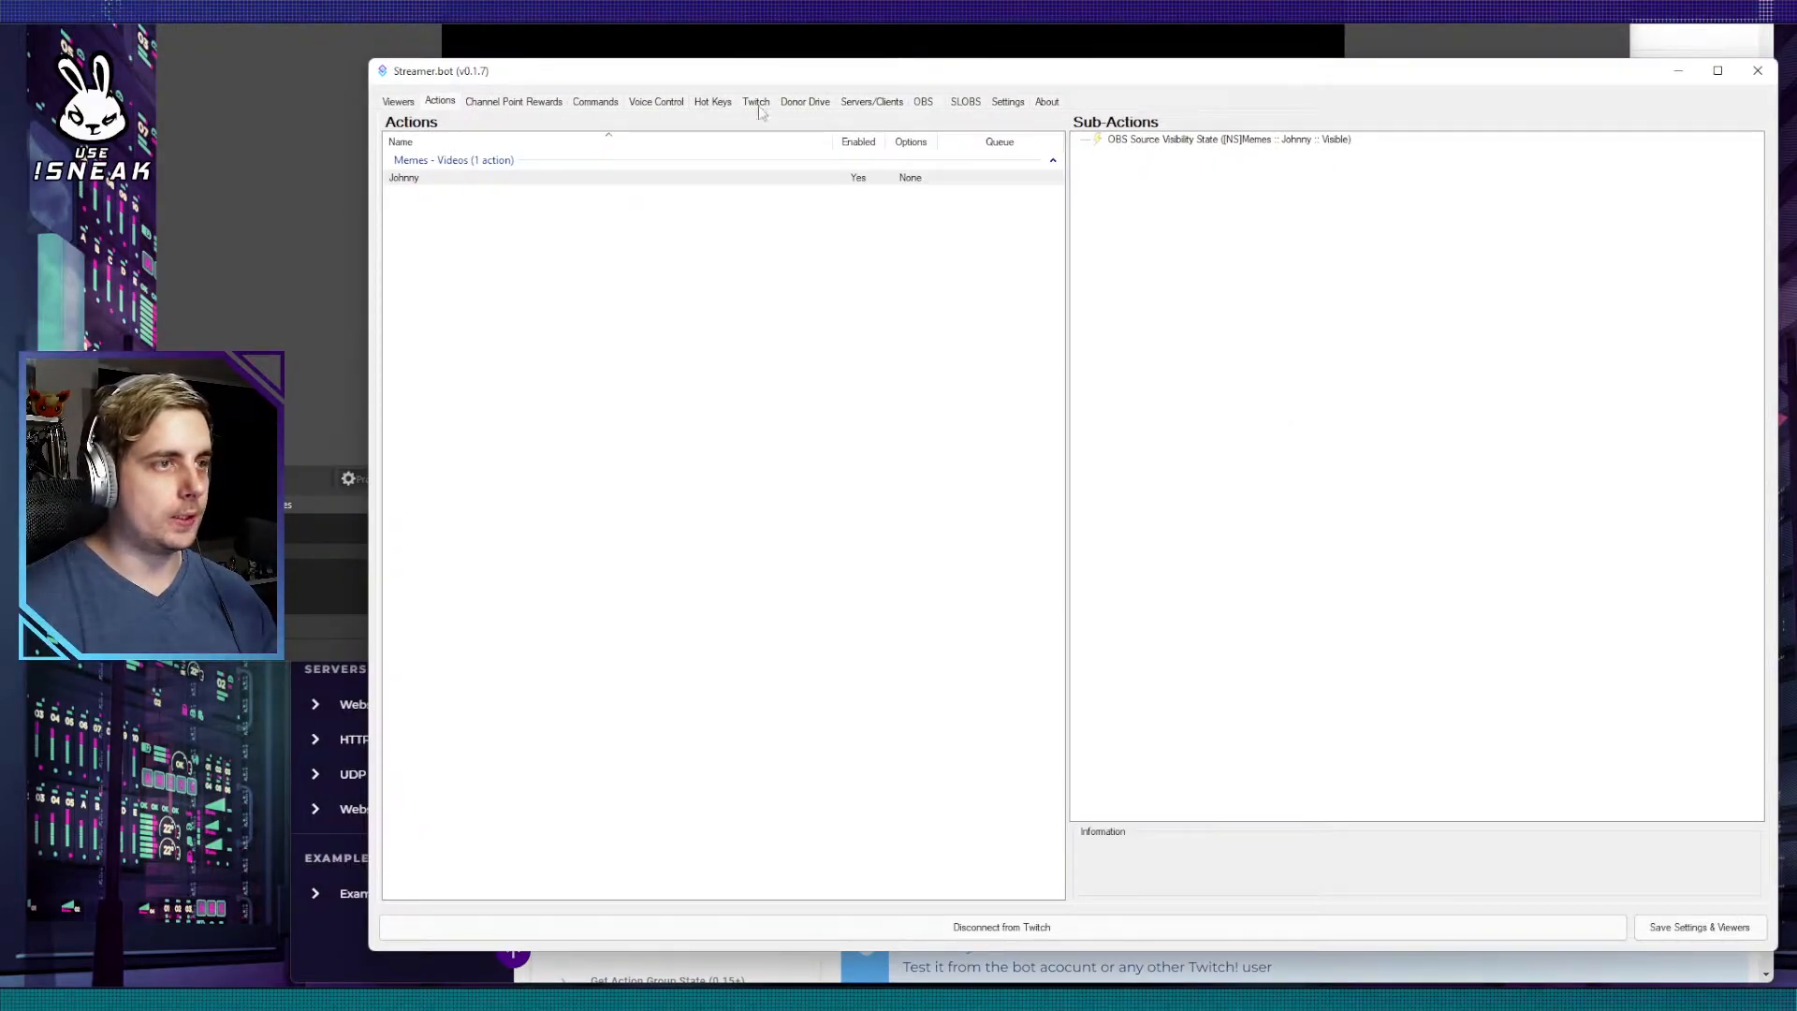
pyautogui.rightClick(1183, 140)
pyautogui.rightClick(1186, 203)
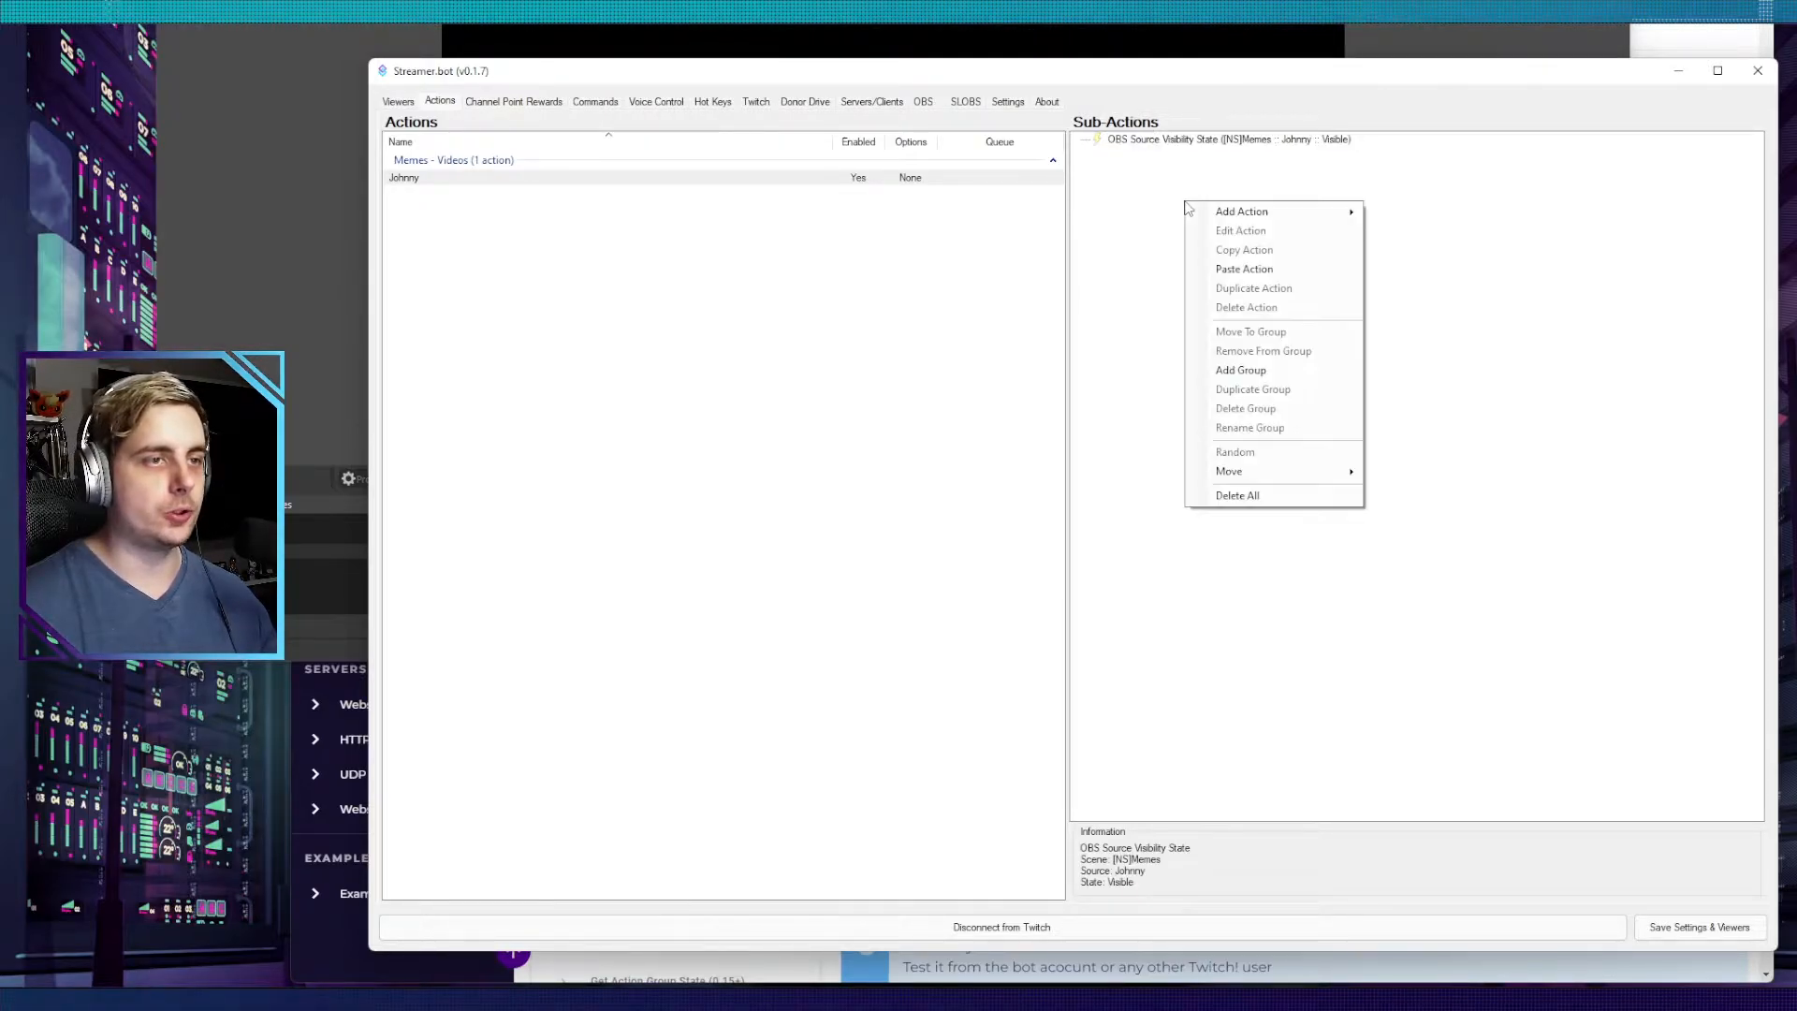
pyautogui.click(1226, 269)
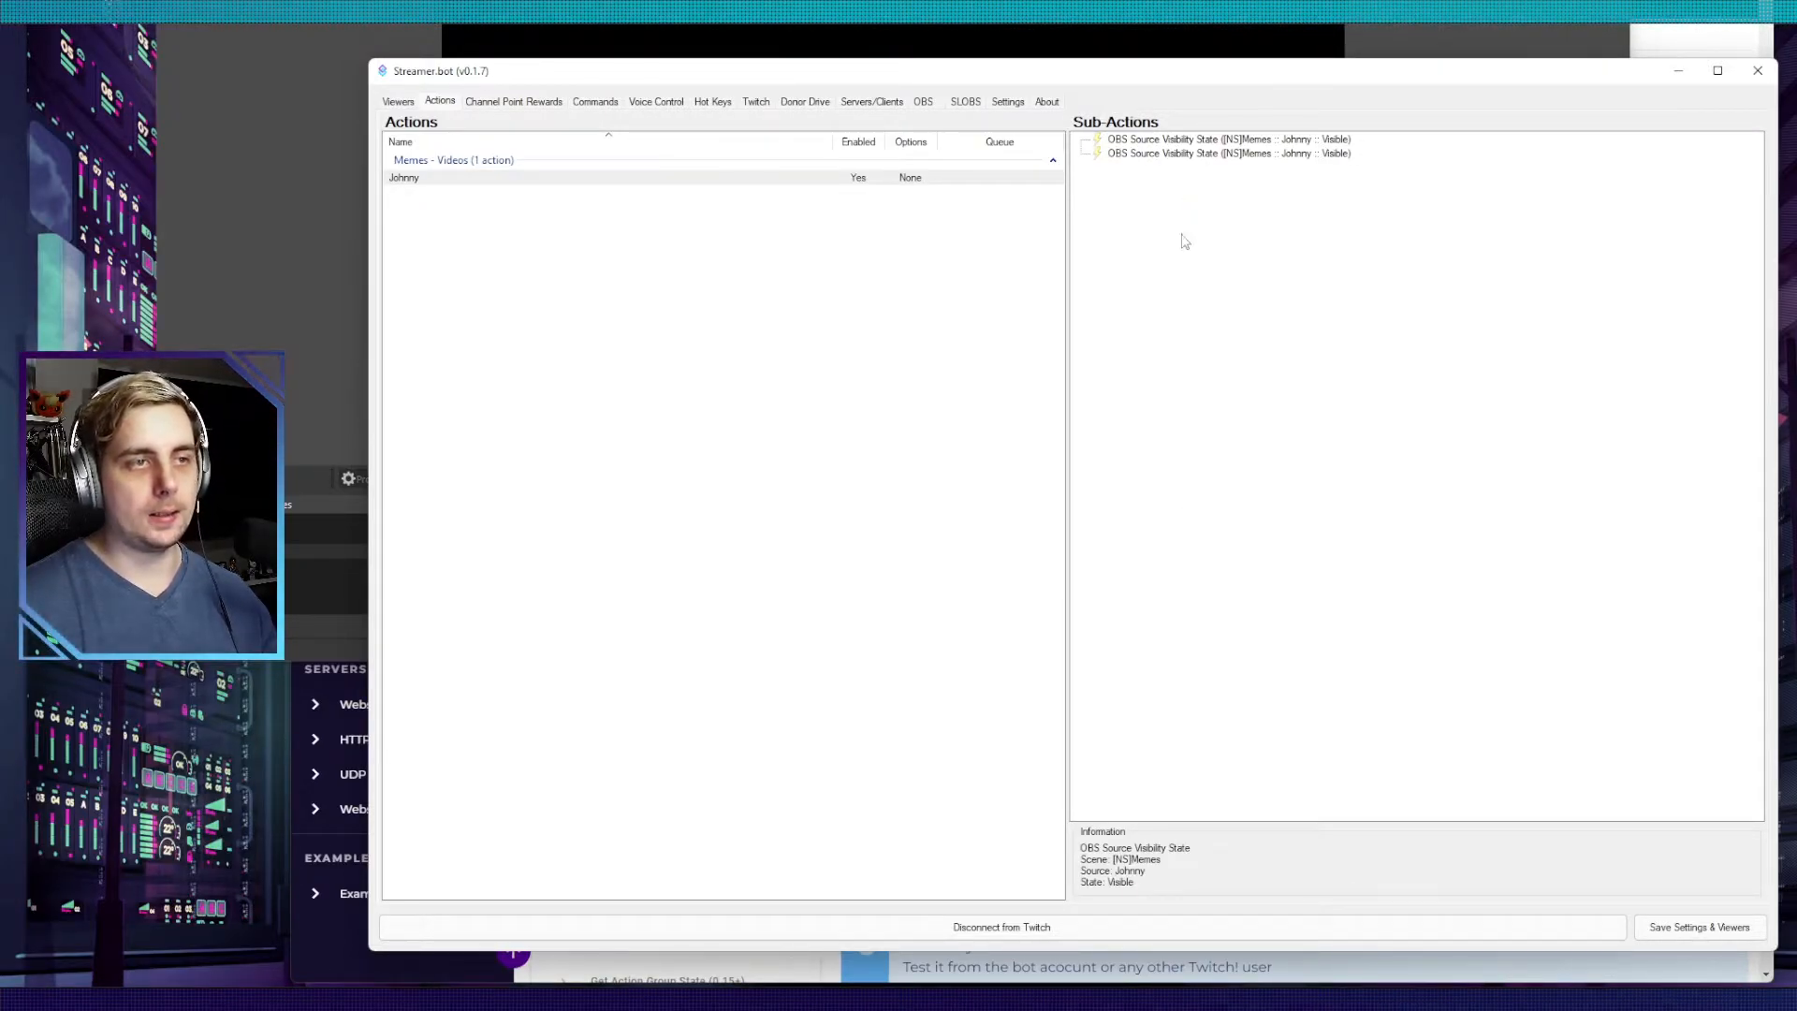
pyautogui.doubleClick(1198, 154)
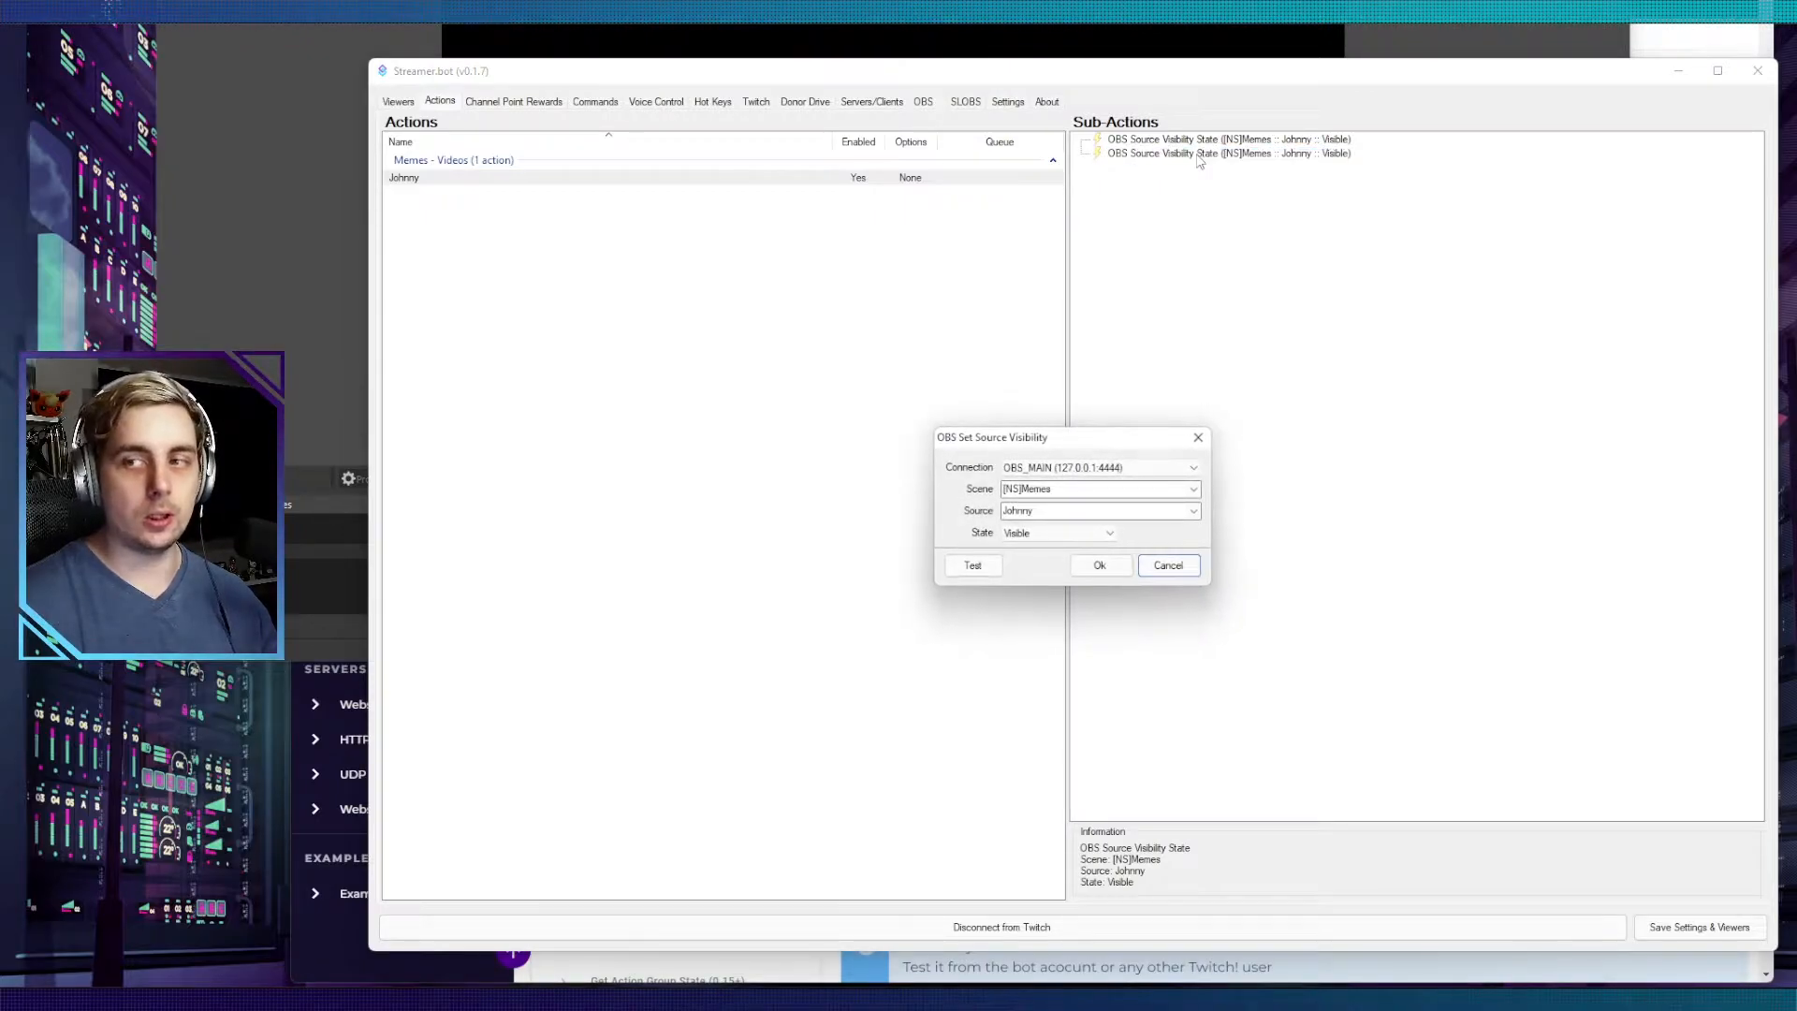
pyautogui.click(1082, 532)
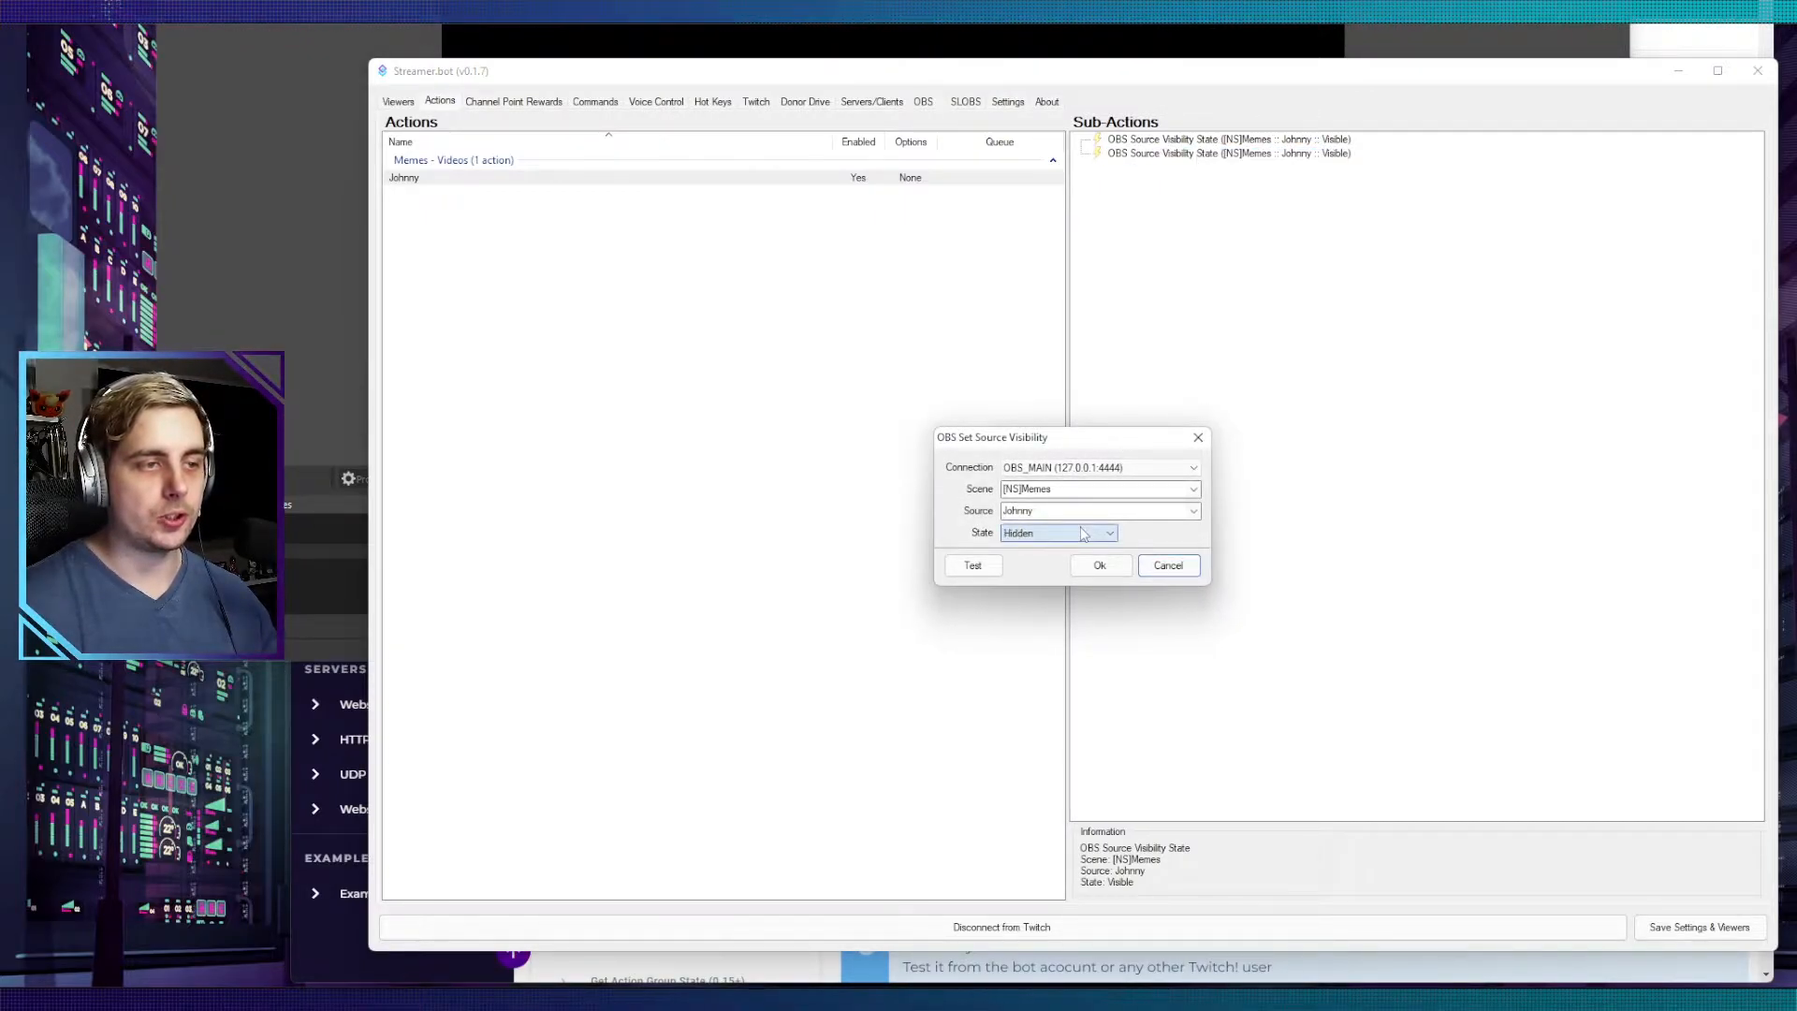
pyautogui.click(1099, 566)
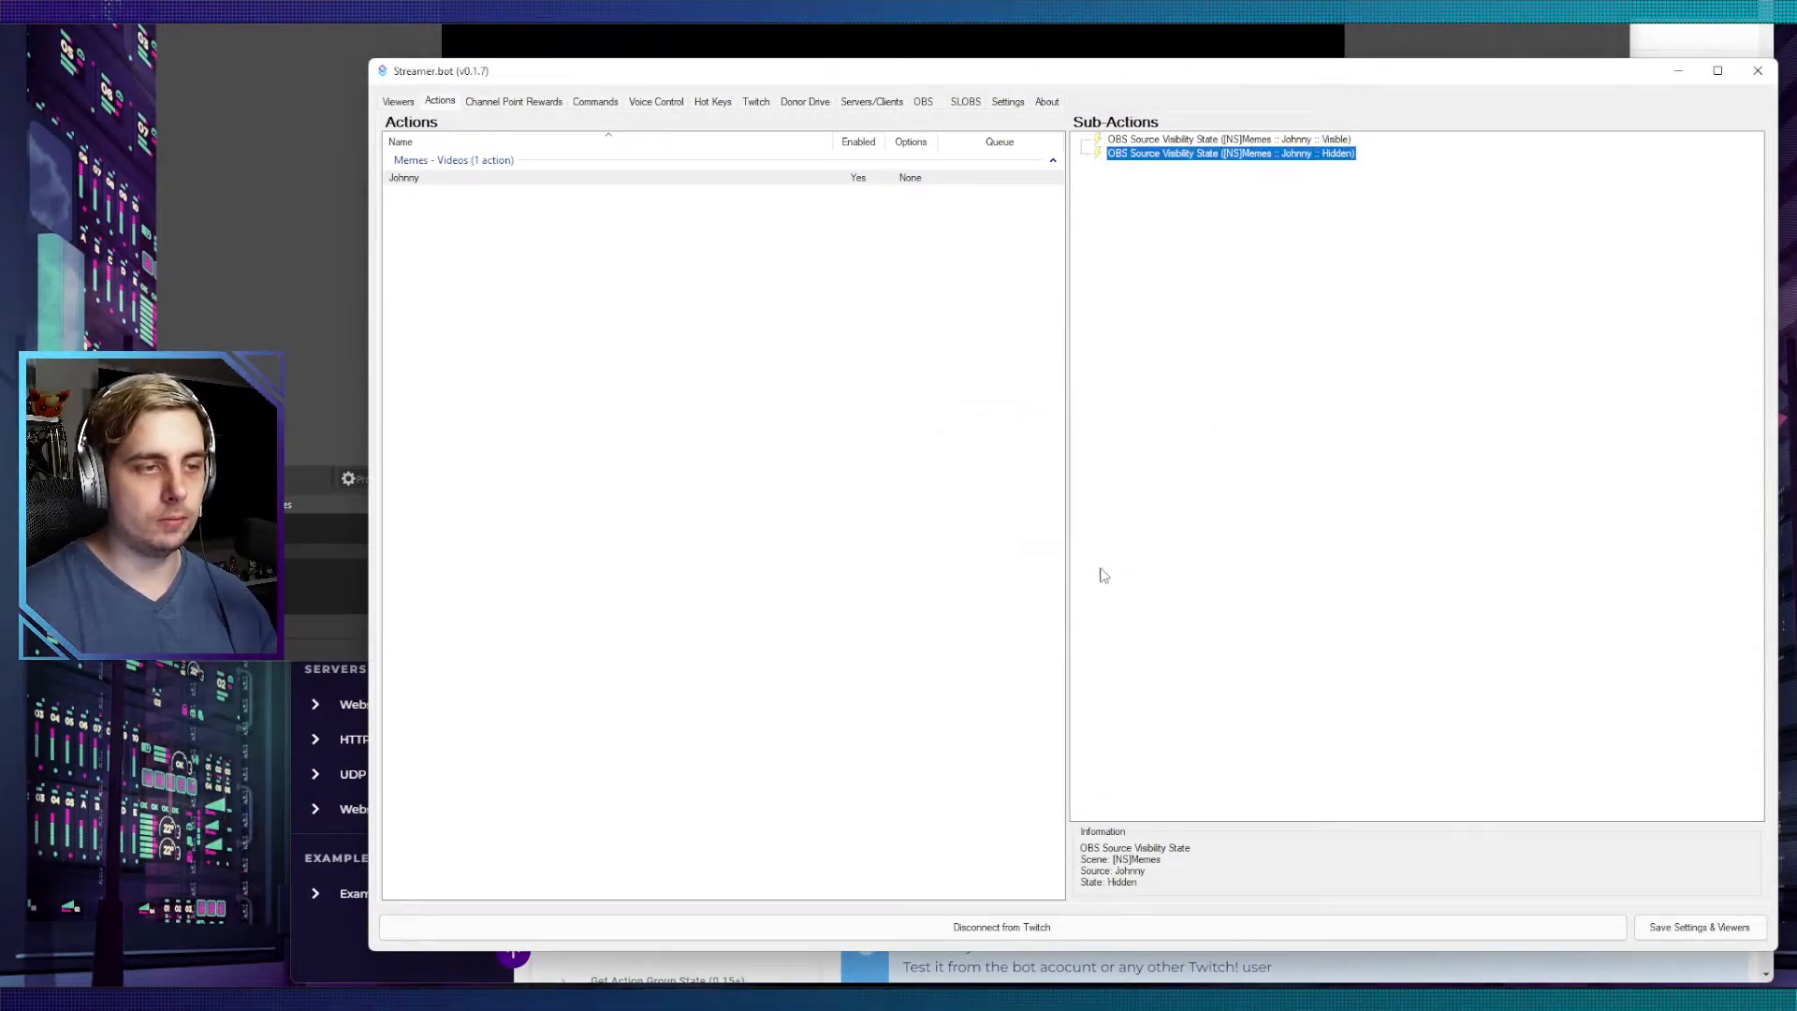
# Step: Test the Hidden visibility sub-action and check the Johnny source's visibility in OBS
pyautogui.rightClick(1235, 151)
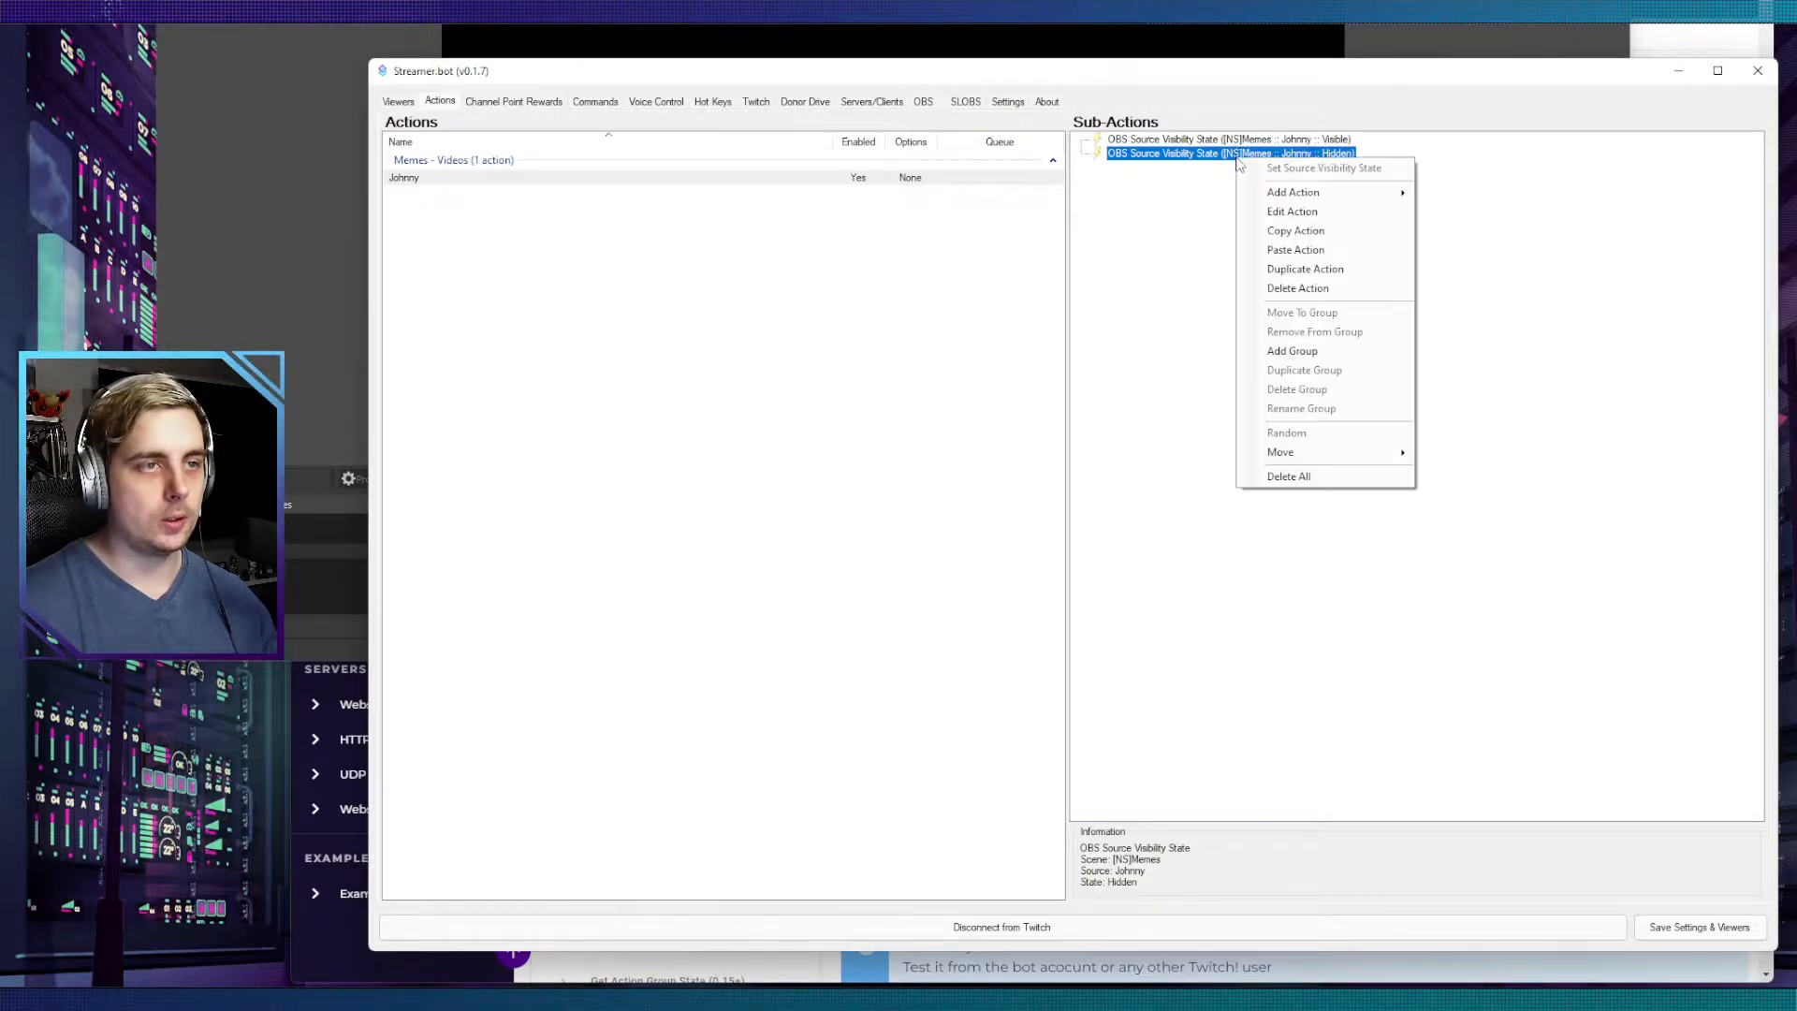
pyautogui.click(1289, 214)
pyautogui.click(277, 90)
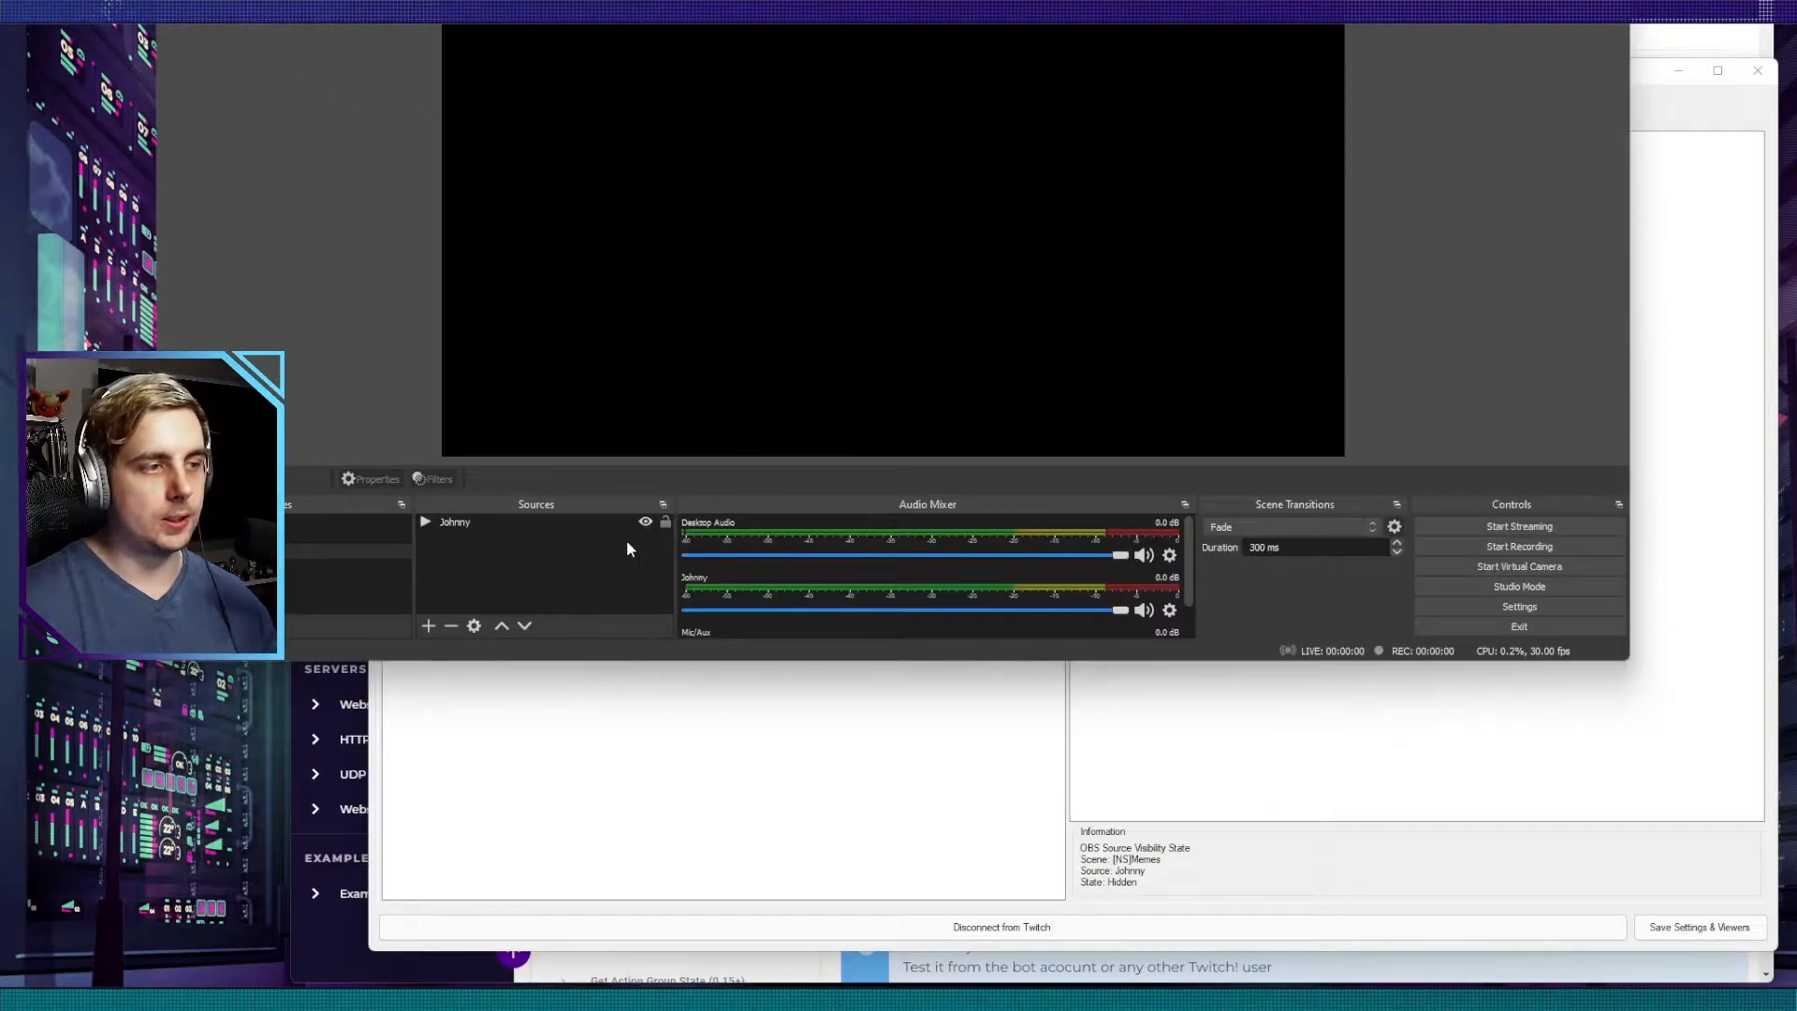
pyautogui.click(826, 698)
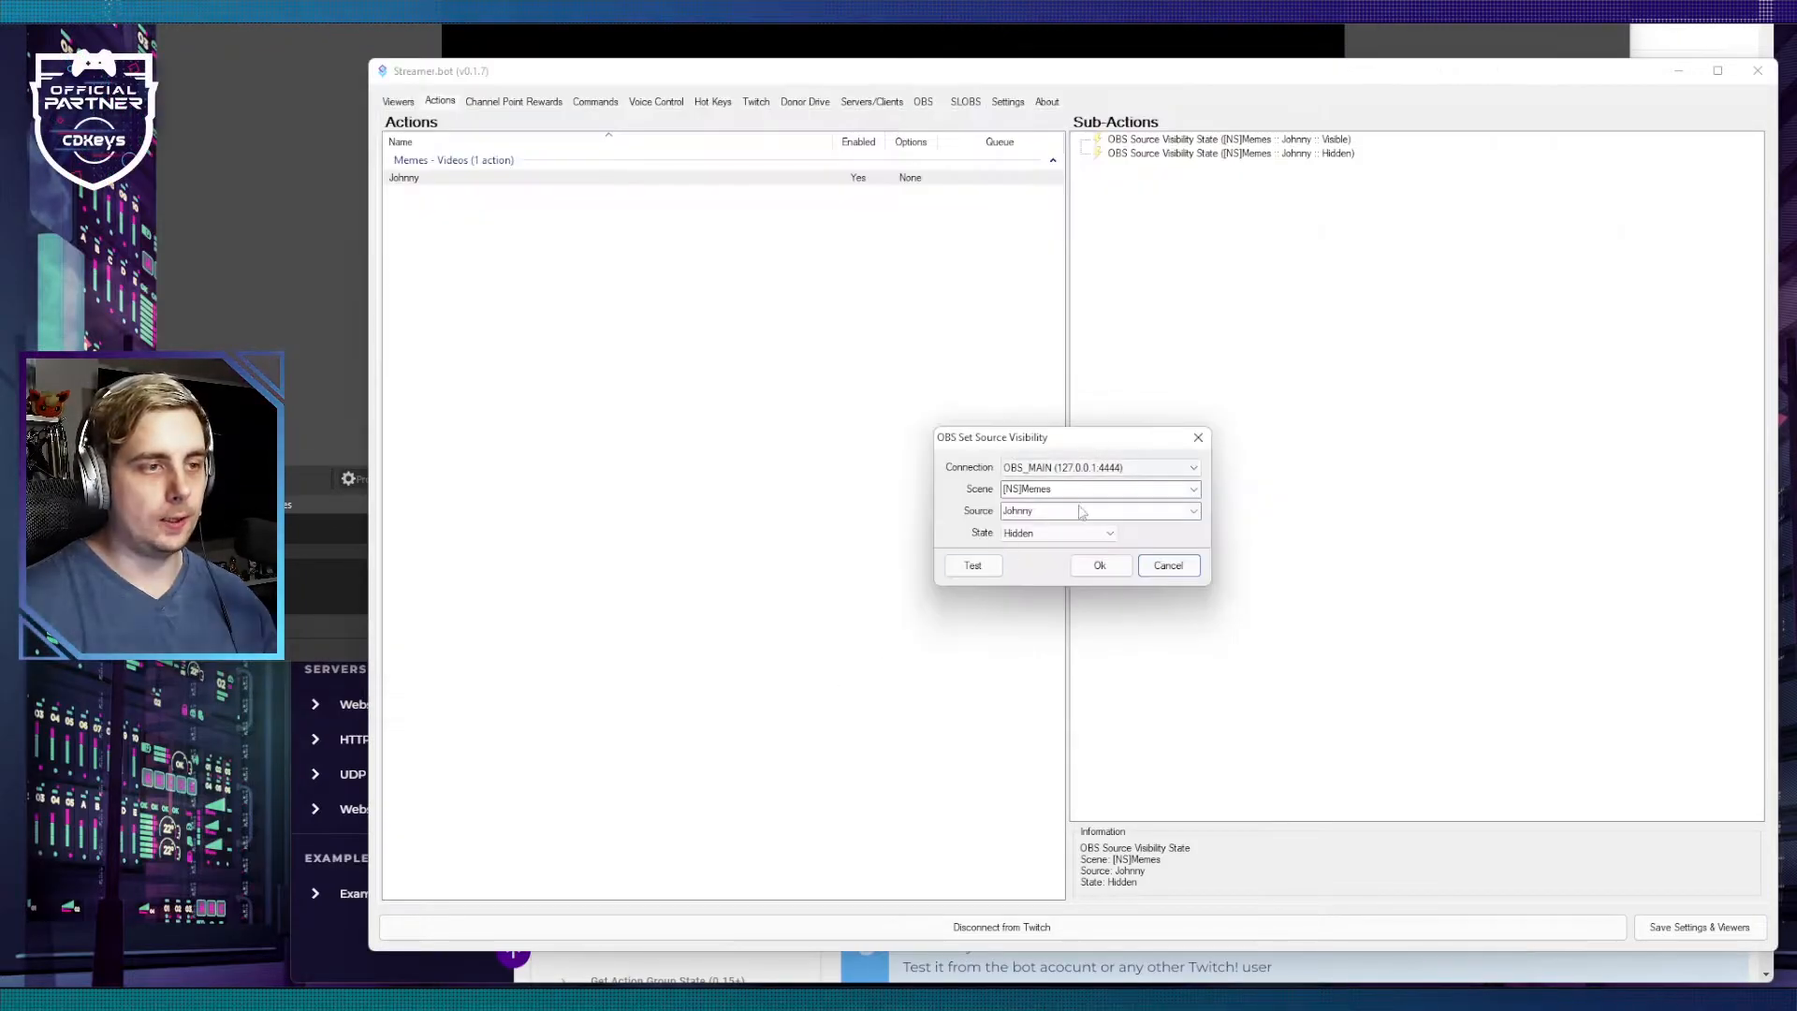
pyautogui.click(972, 565)
pyautogui.click(268, 344)
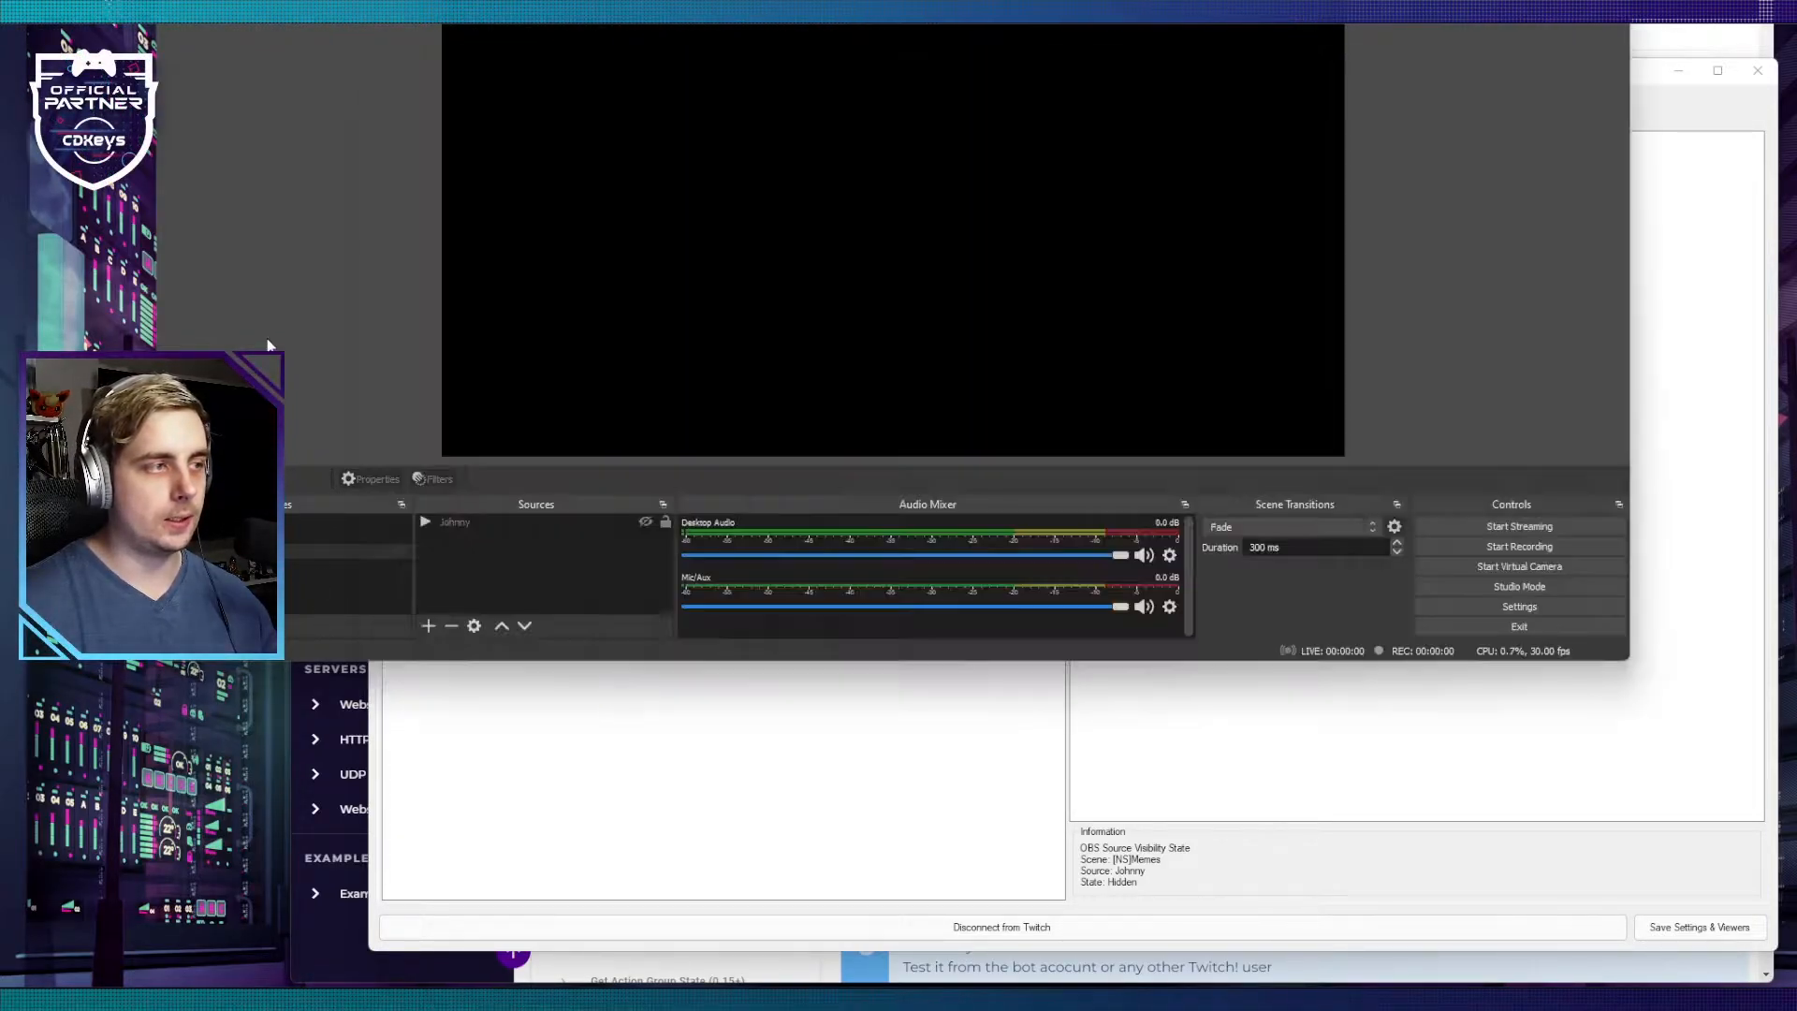
pyautogui.click(1073, 816)
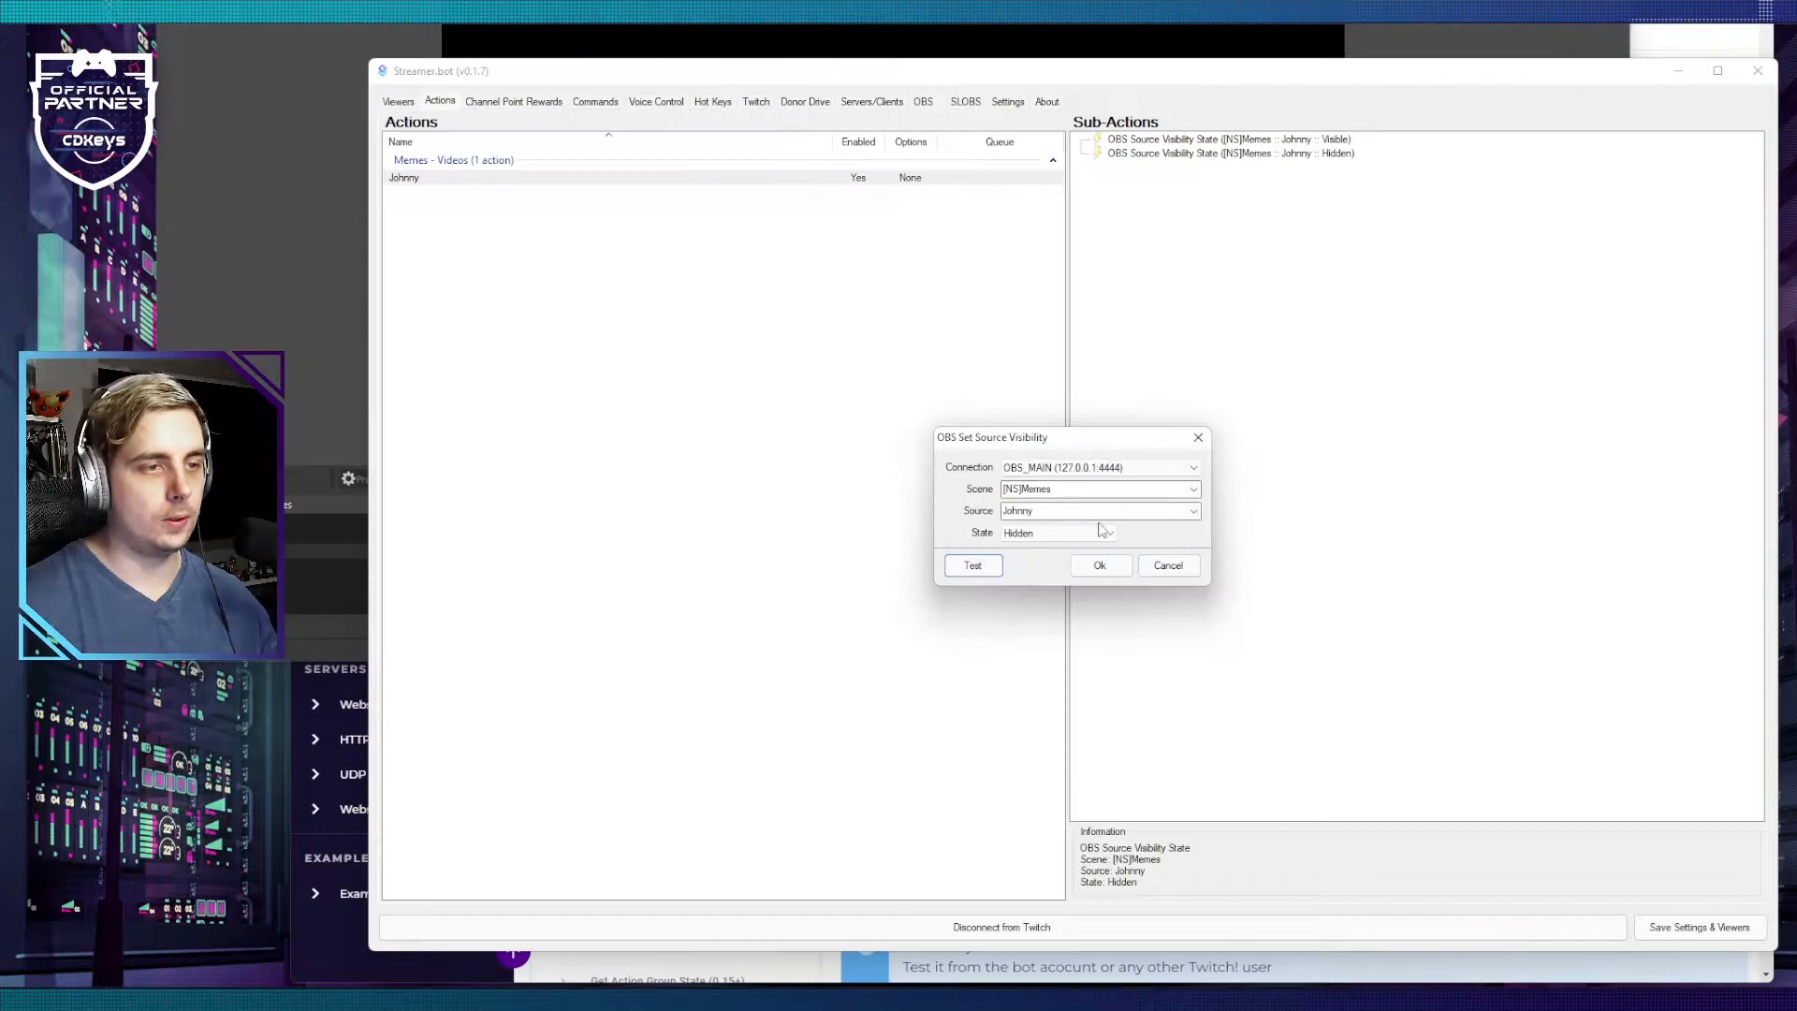
pyautogui.click(1095, 563)
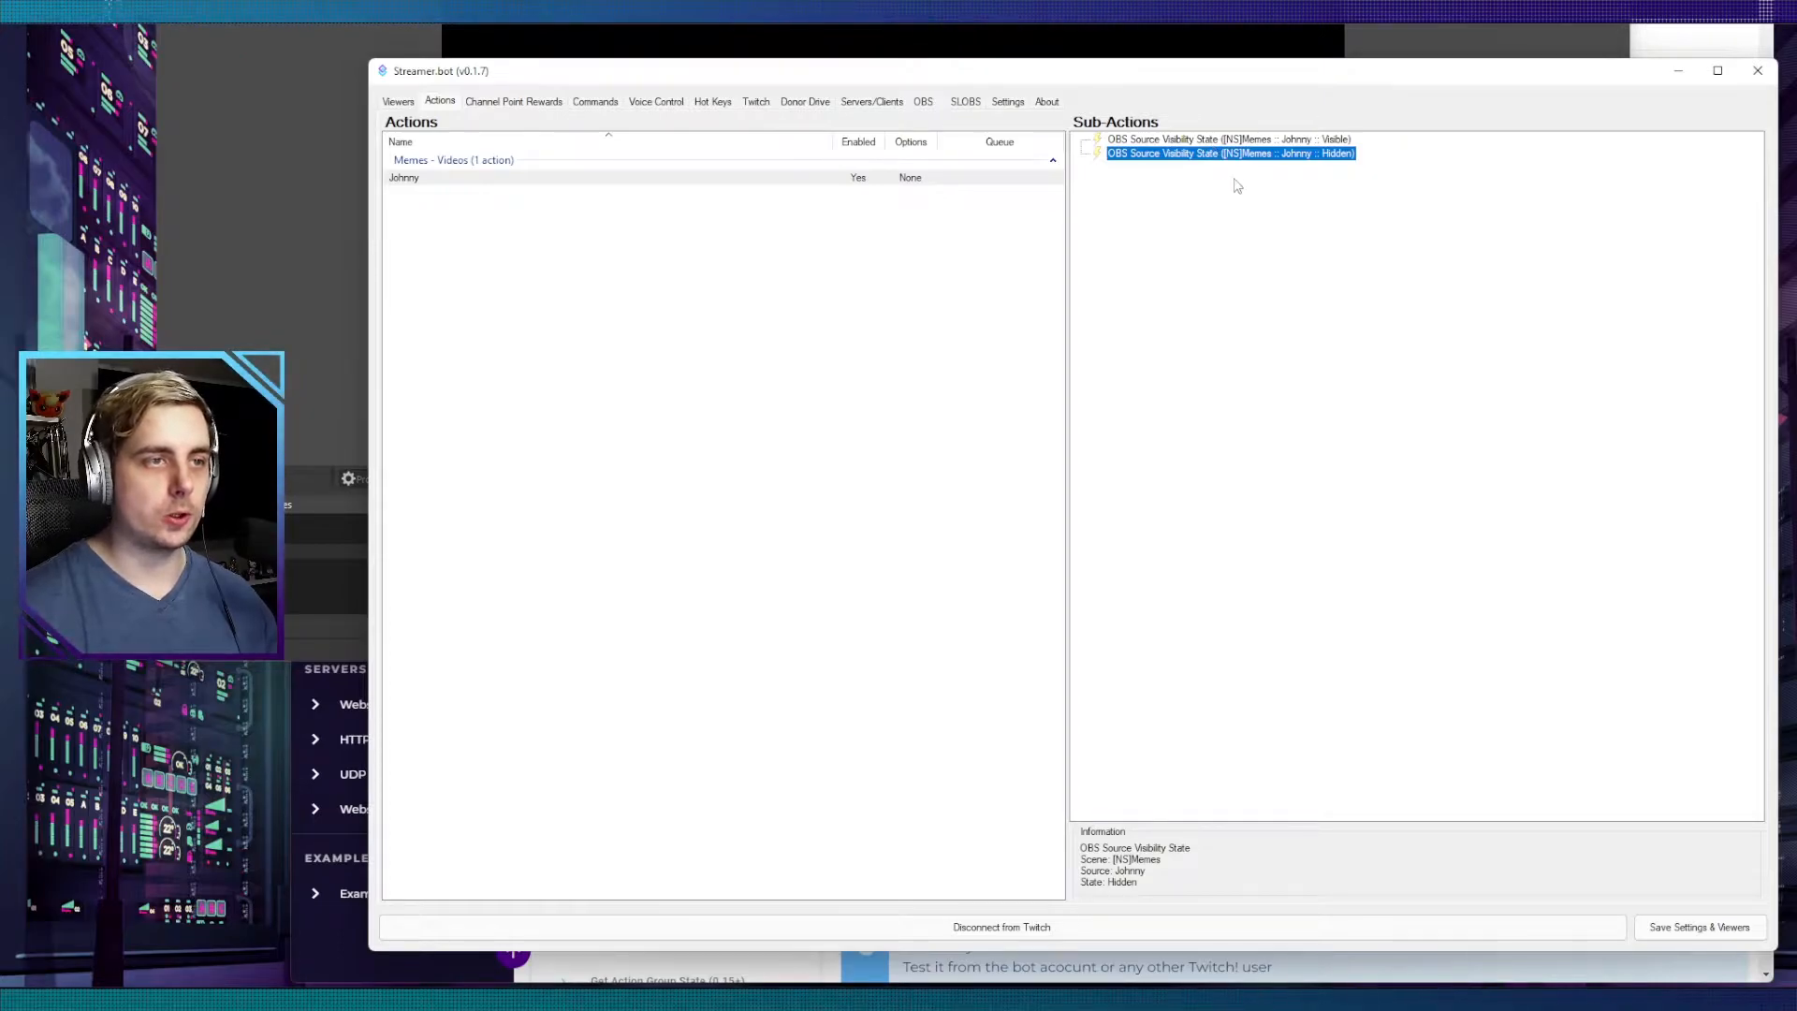
# Step: Add a 2000 ms Delay sub-action to the Johnny action, toggling the Johnny source in OBS to time the clip
pyautogui.rightClick(1177, 185)
pyautogui.moveTo(1188, 188)
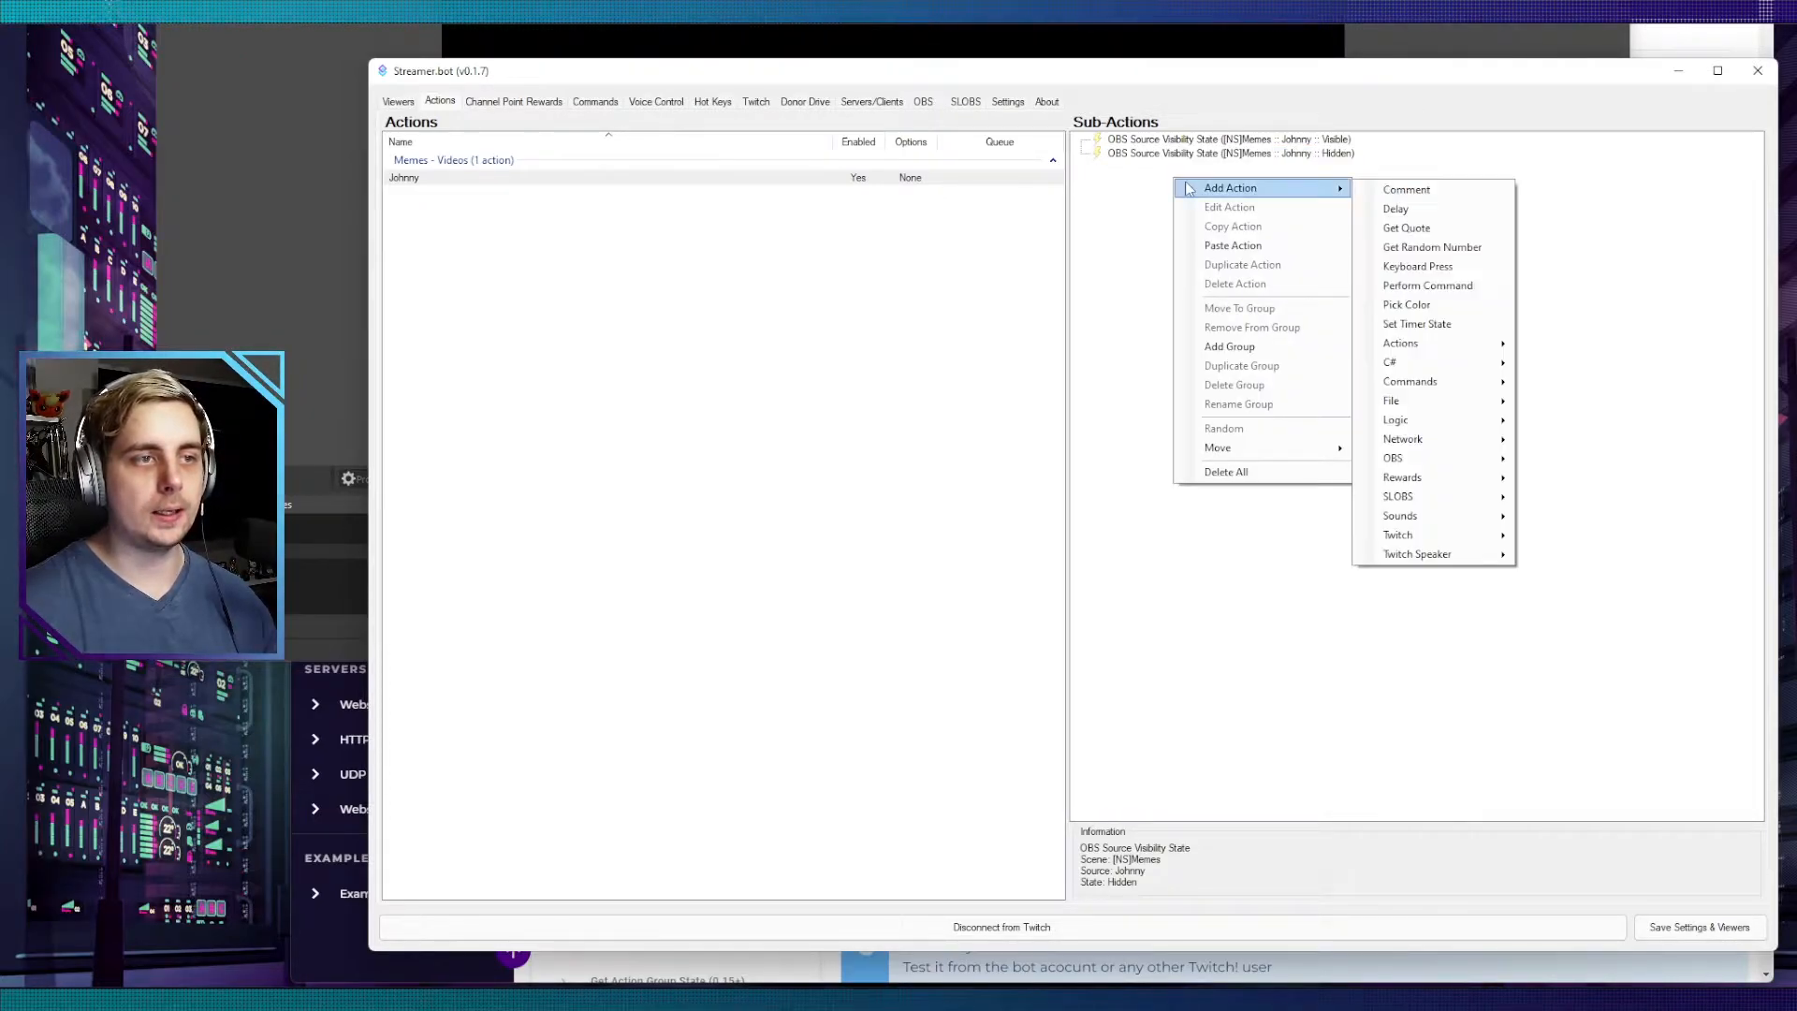
pyautogui.click(1407, 211)
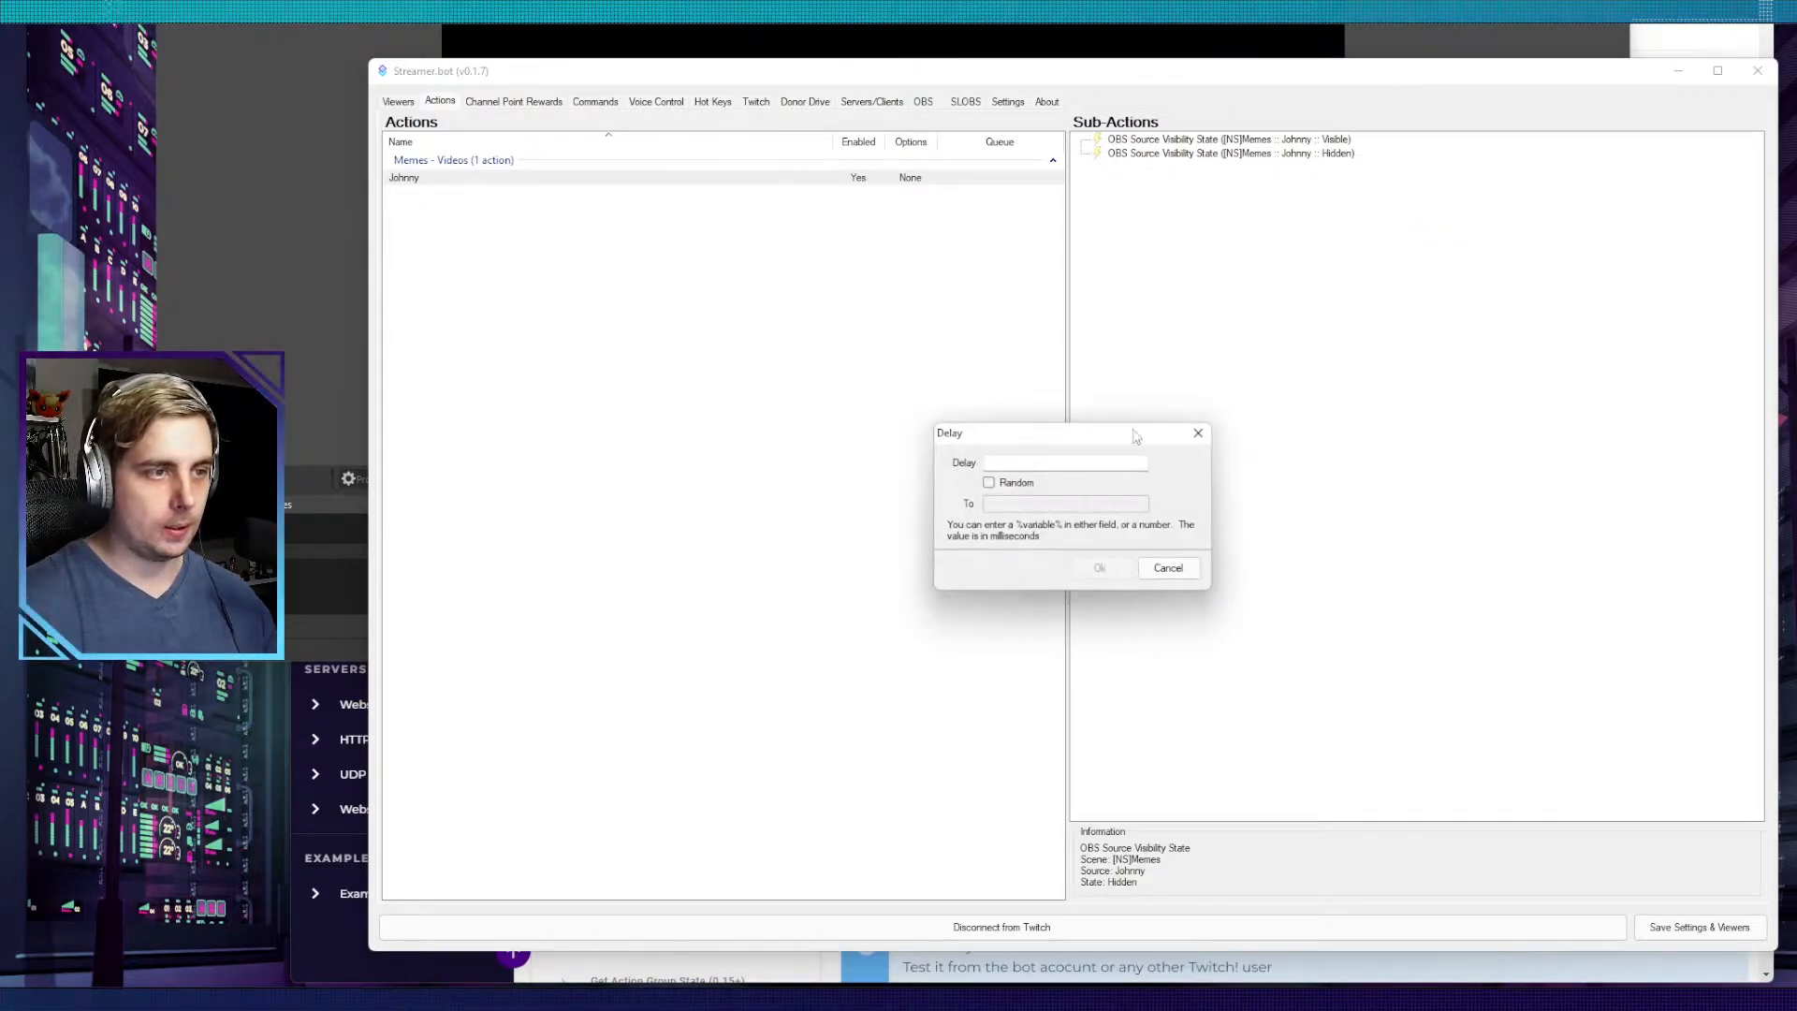
pyautogui.moveTo(1113, 437); pyautogui.dragTo(1276, 298)
pyautogui.click(1232, 325)
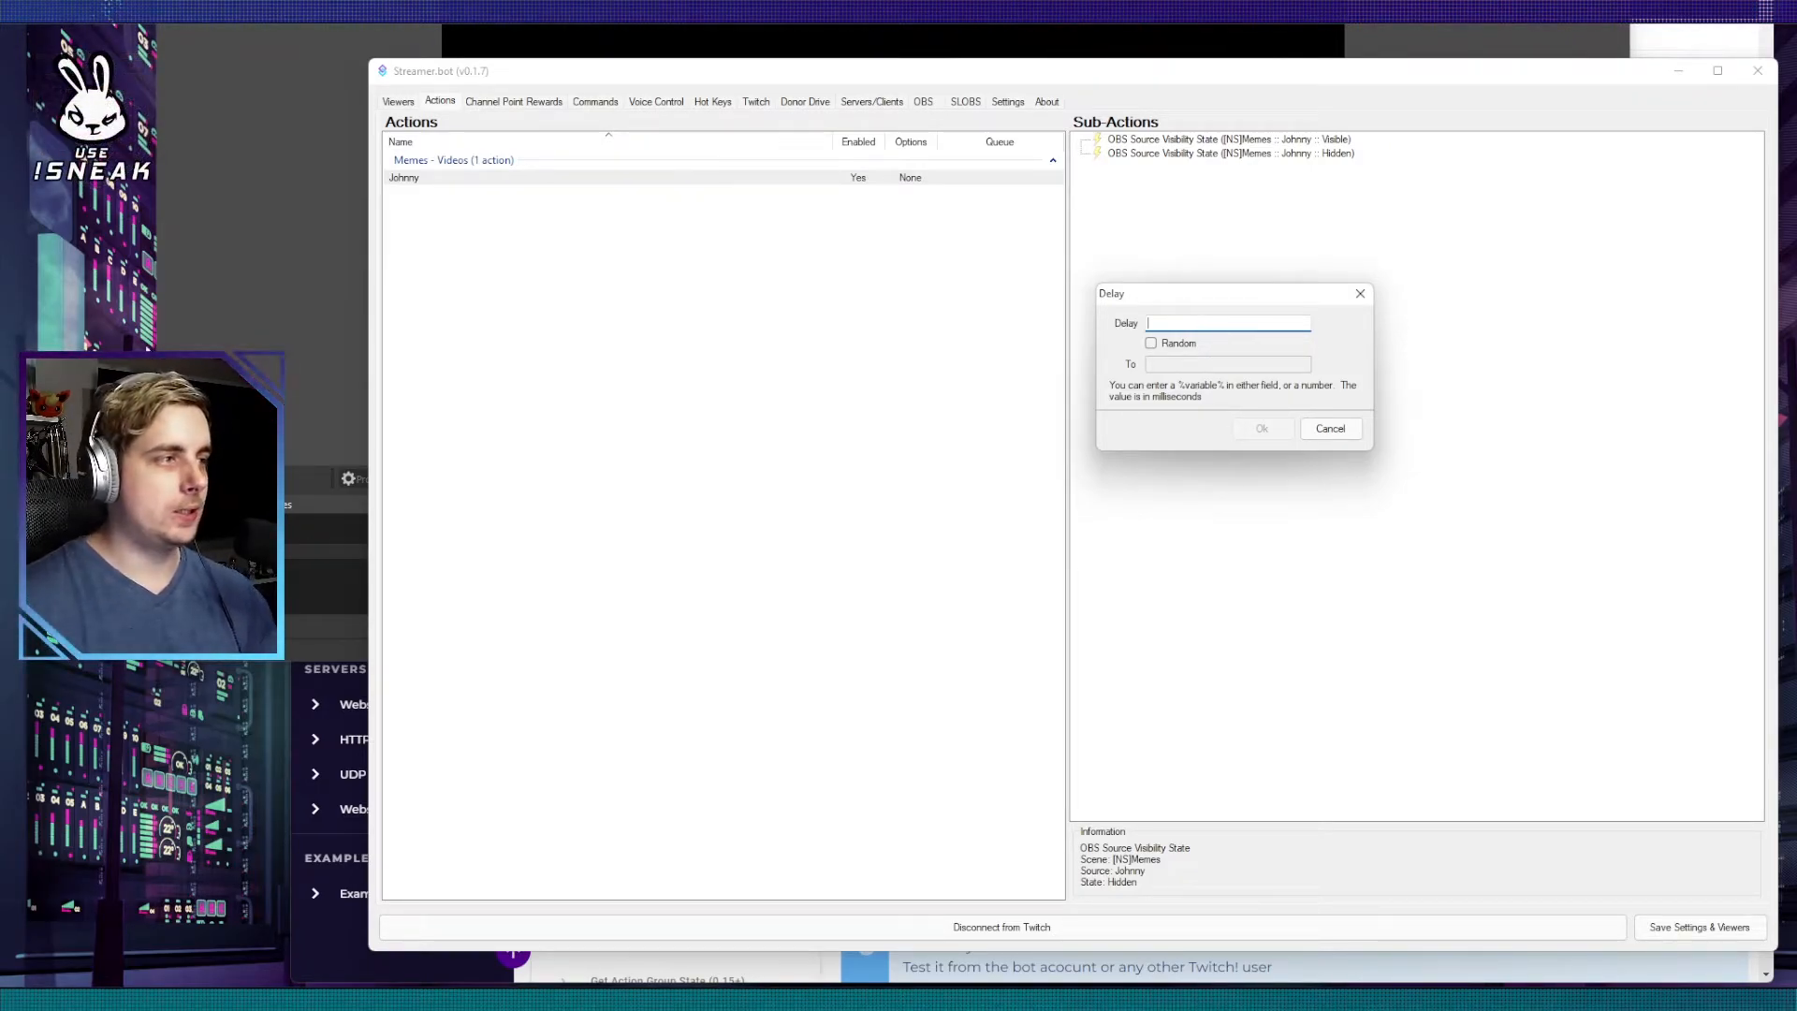
pyautogui.click(312, 416)
pyautogui.click(627, 522)
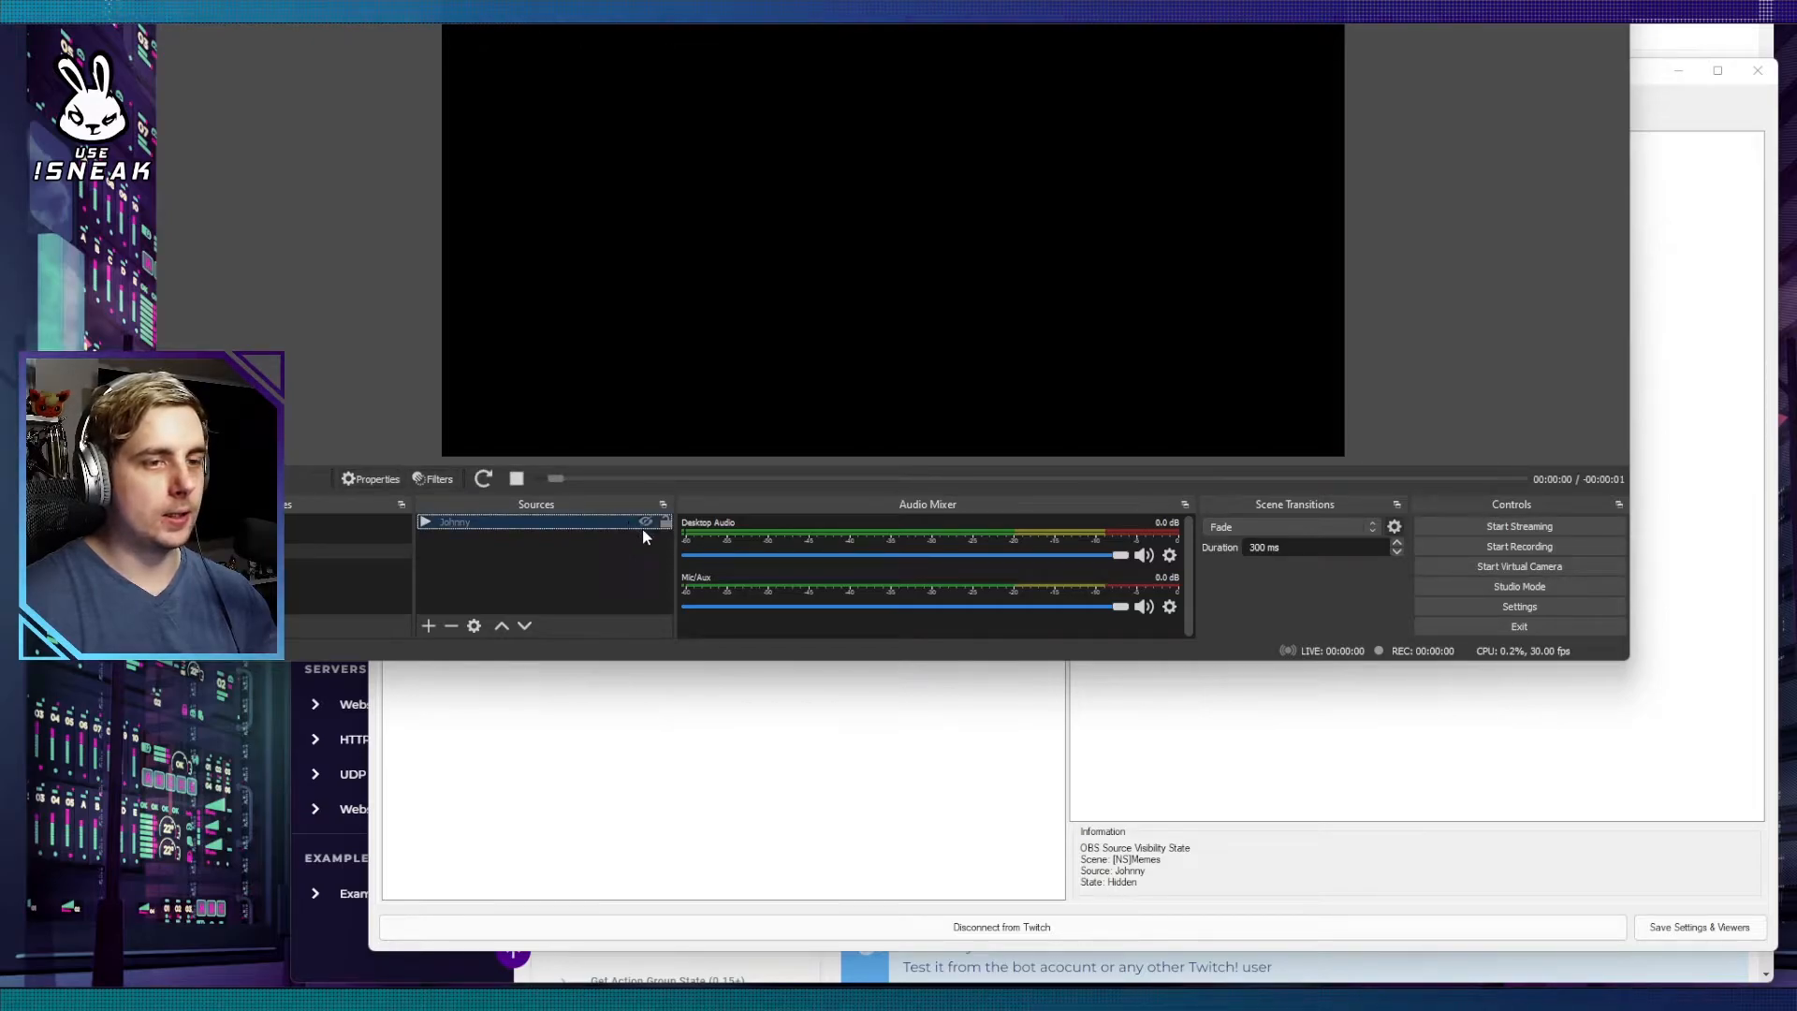
pyautogui.click(646, 521)
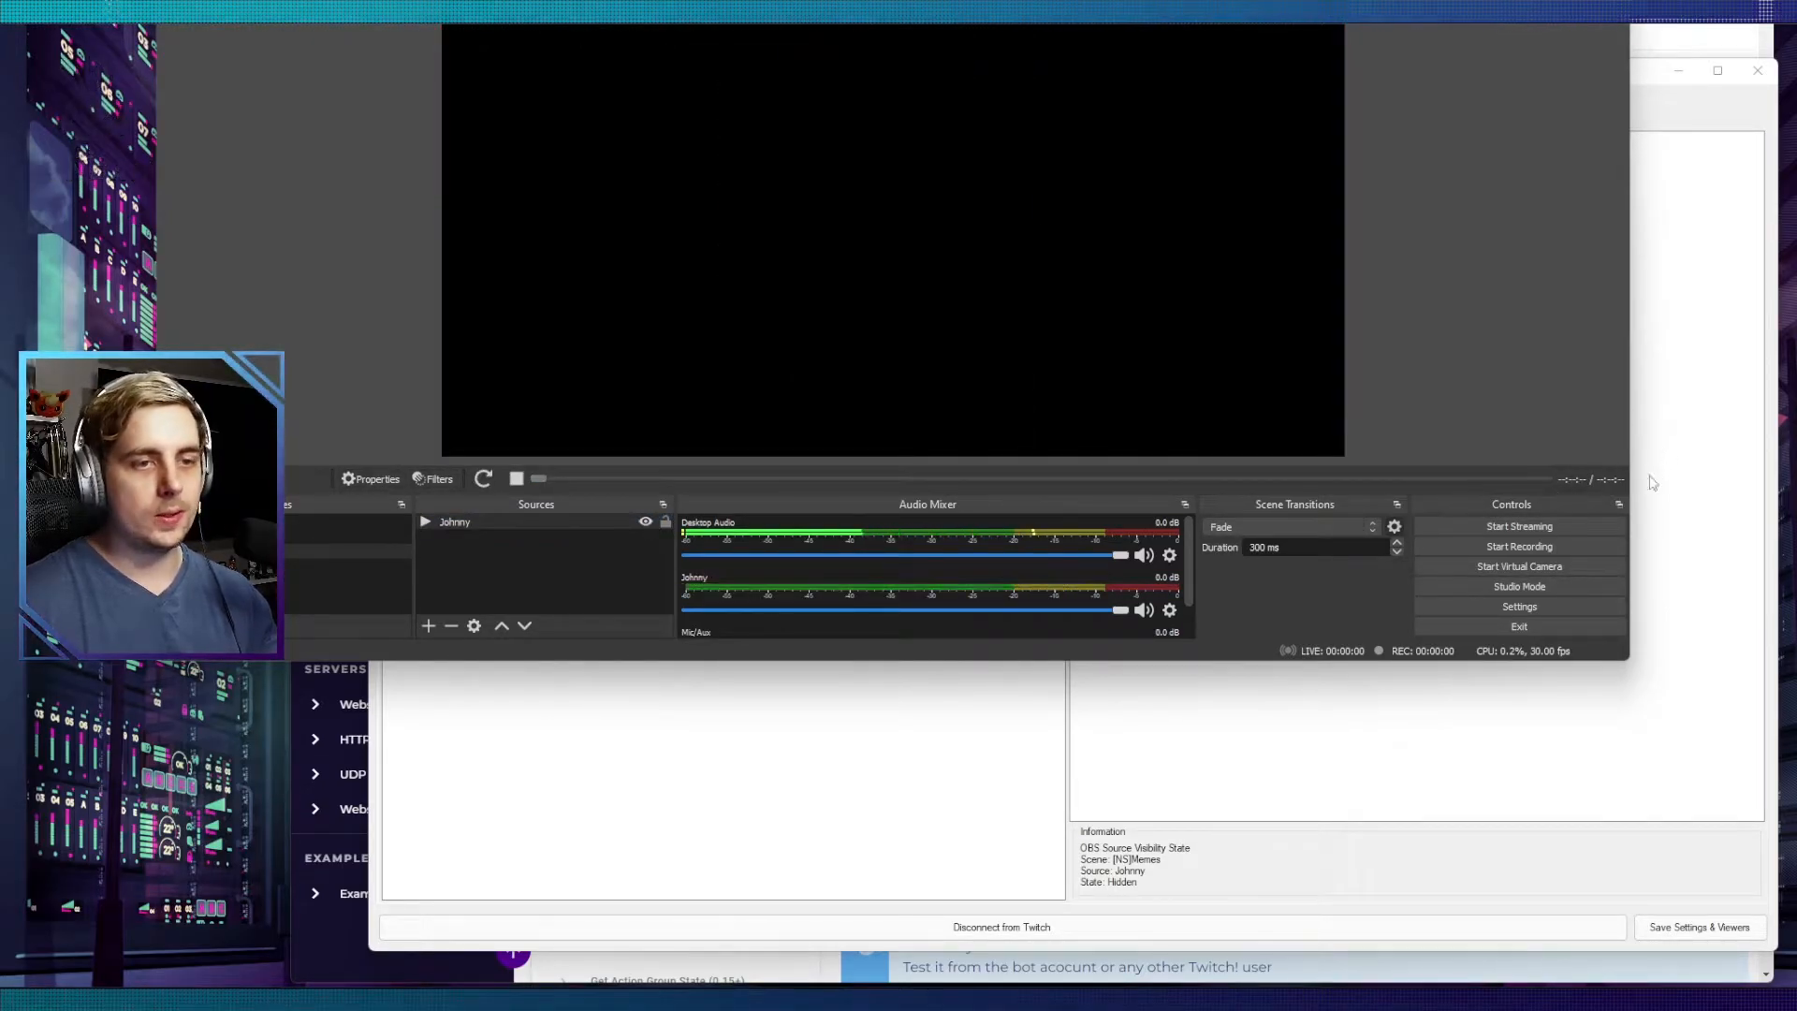
pyautogui.click(645, 521)
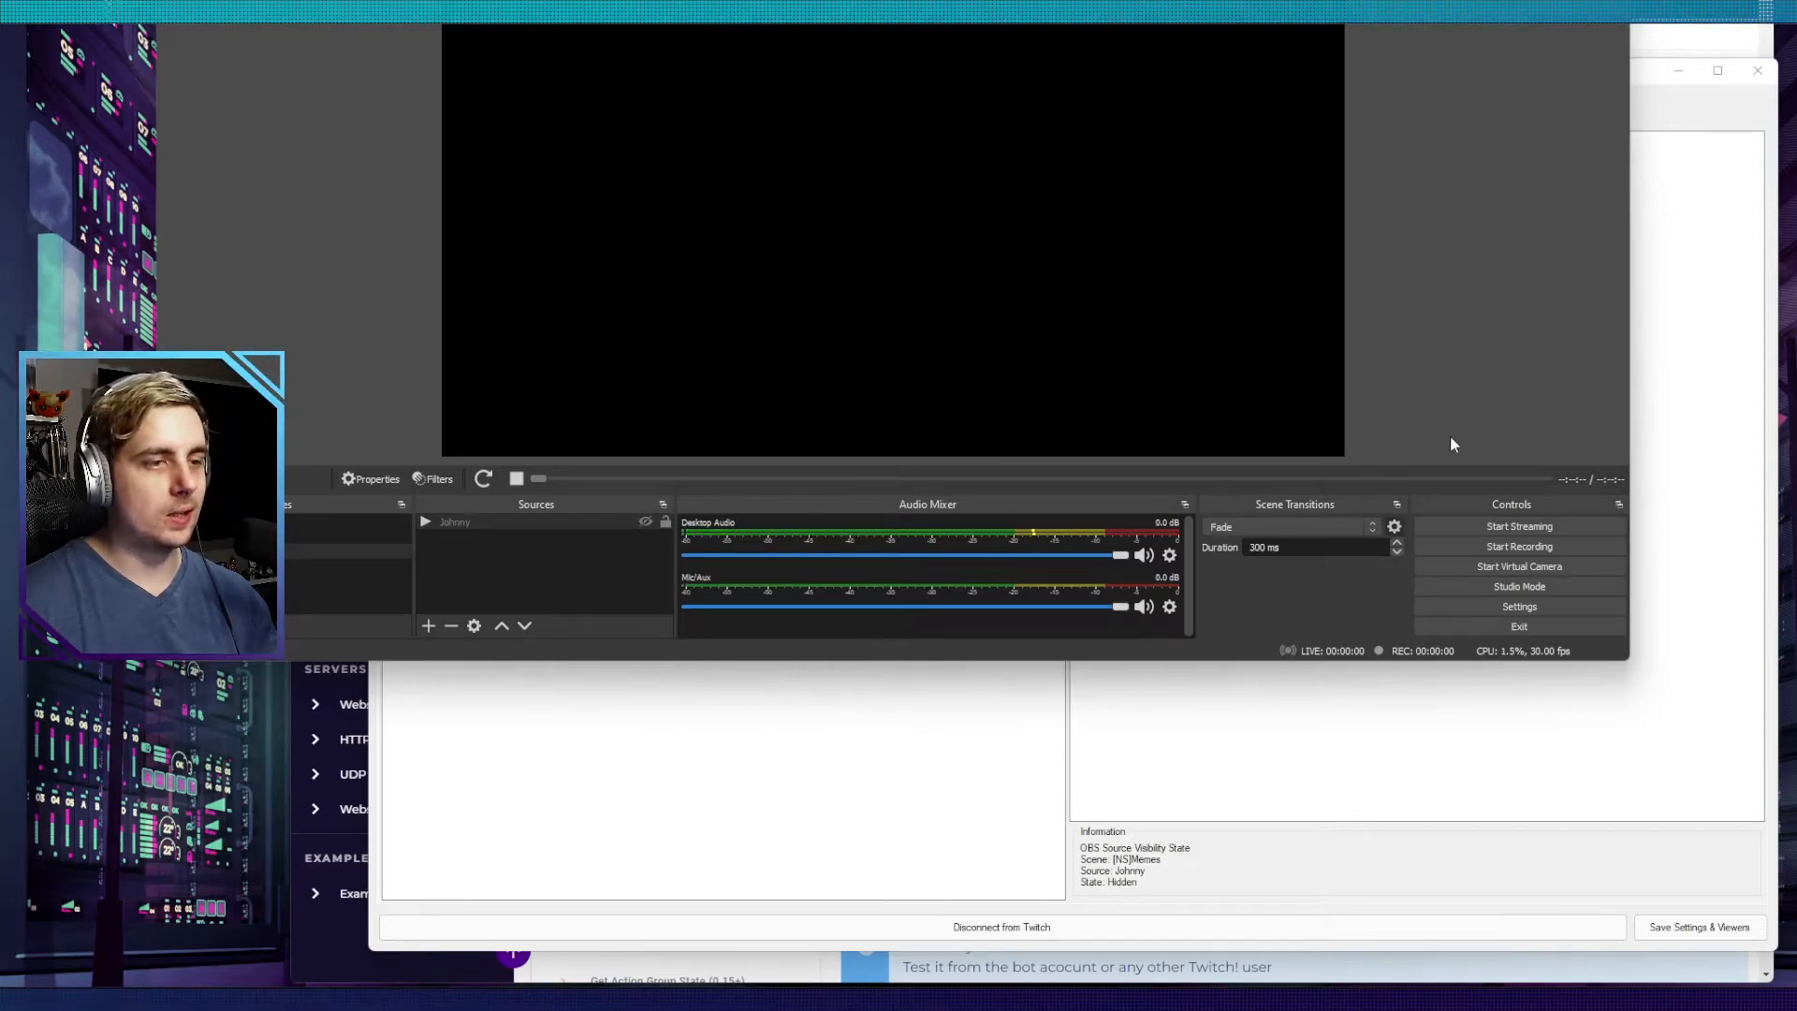
pyautogui.click(1656, 363)
pyautogui.write('2')
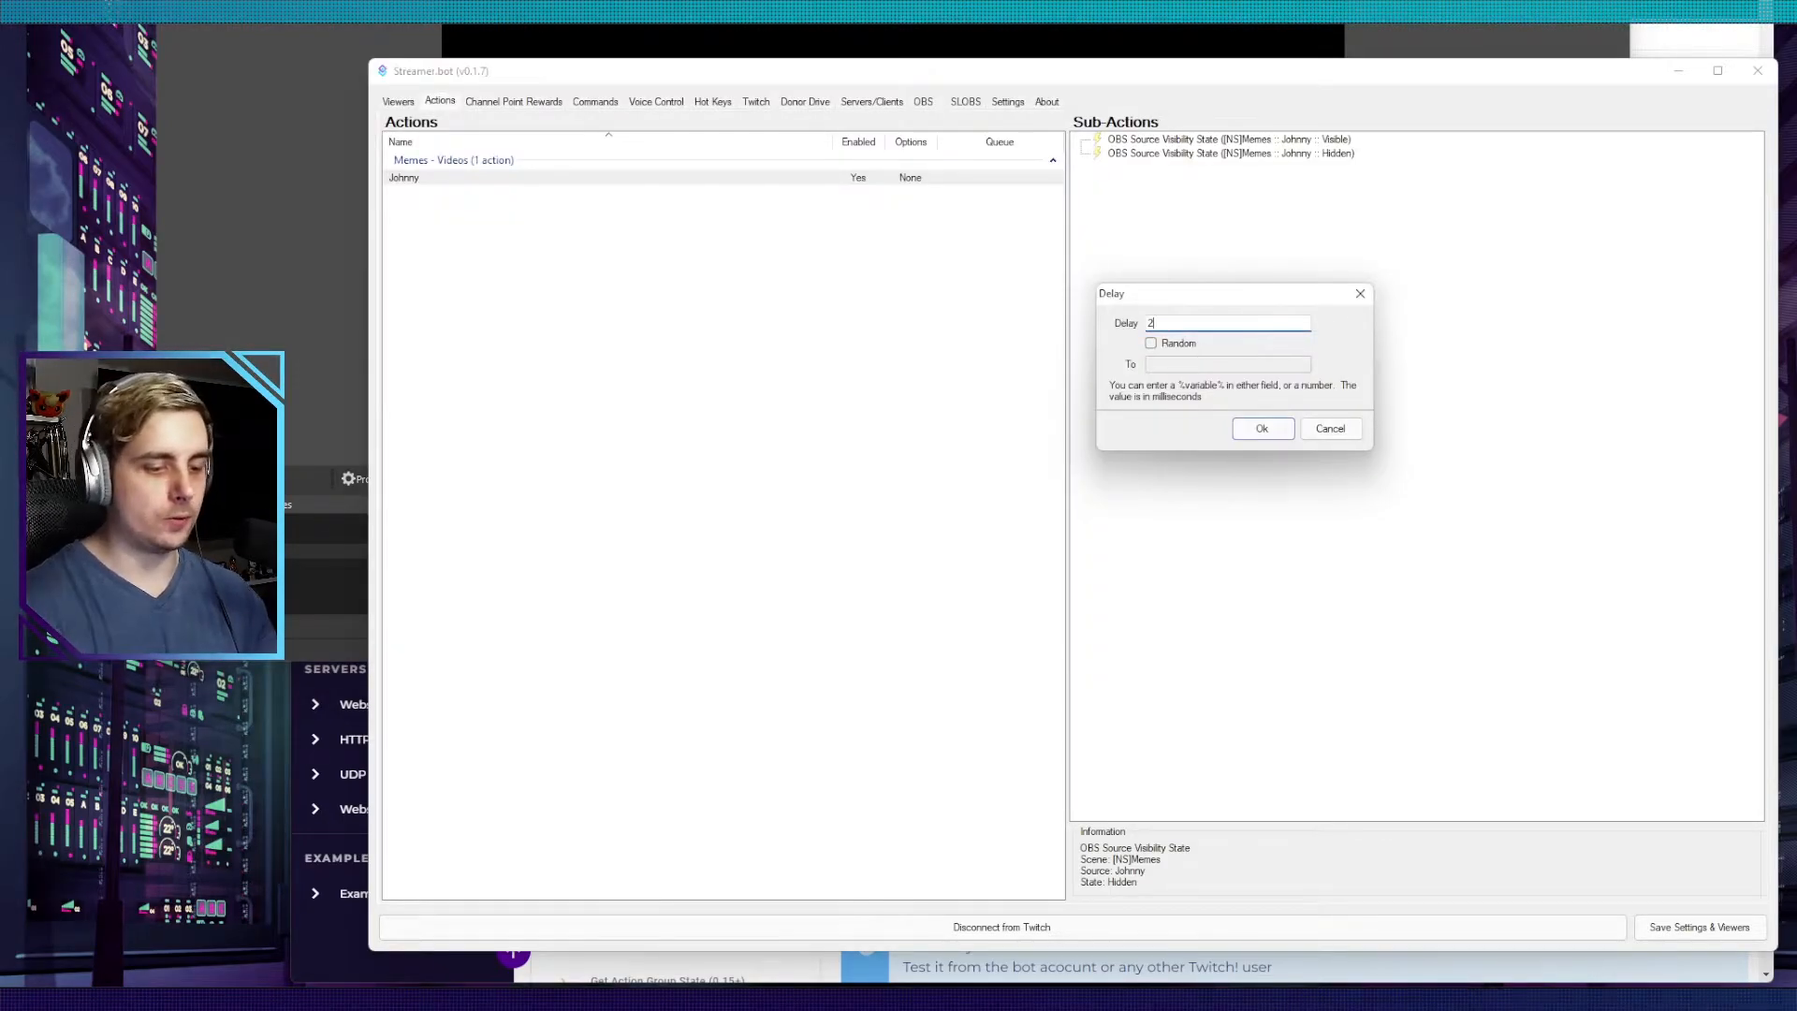
pyautogui.write('000')
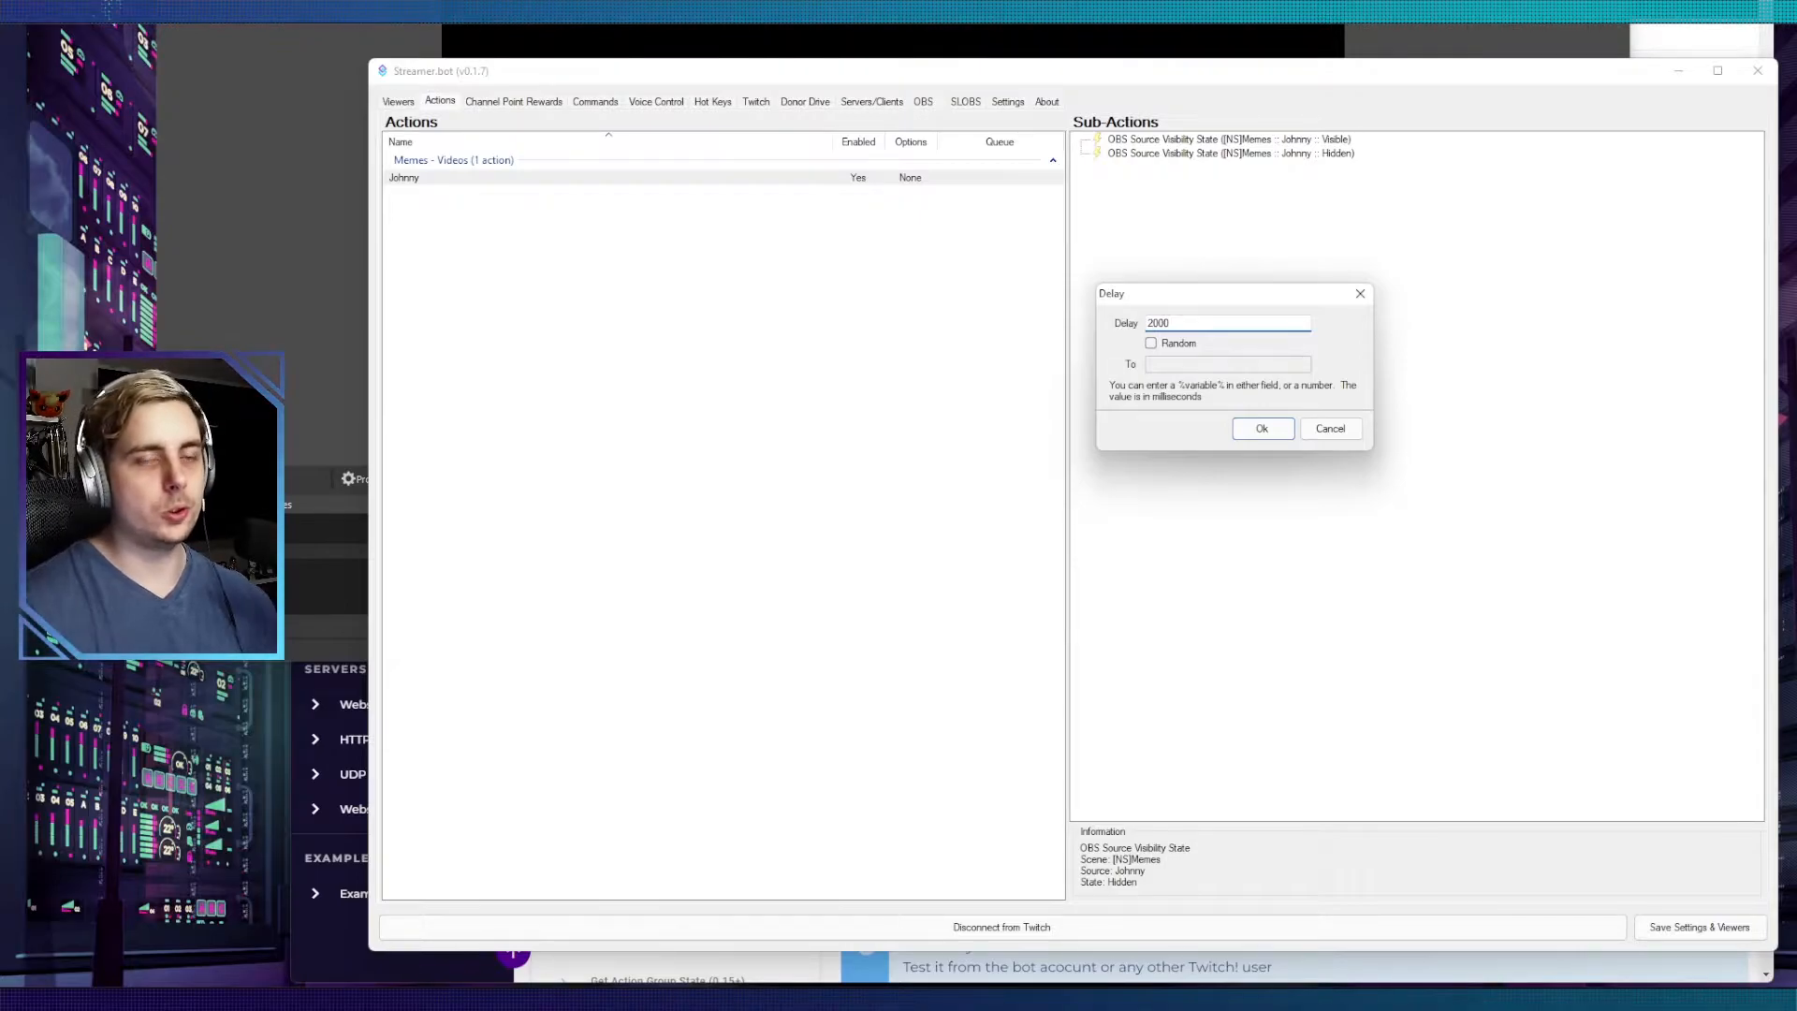
pyautogui.click(1260, 427)
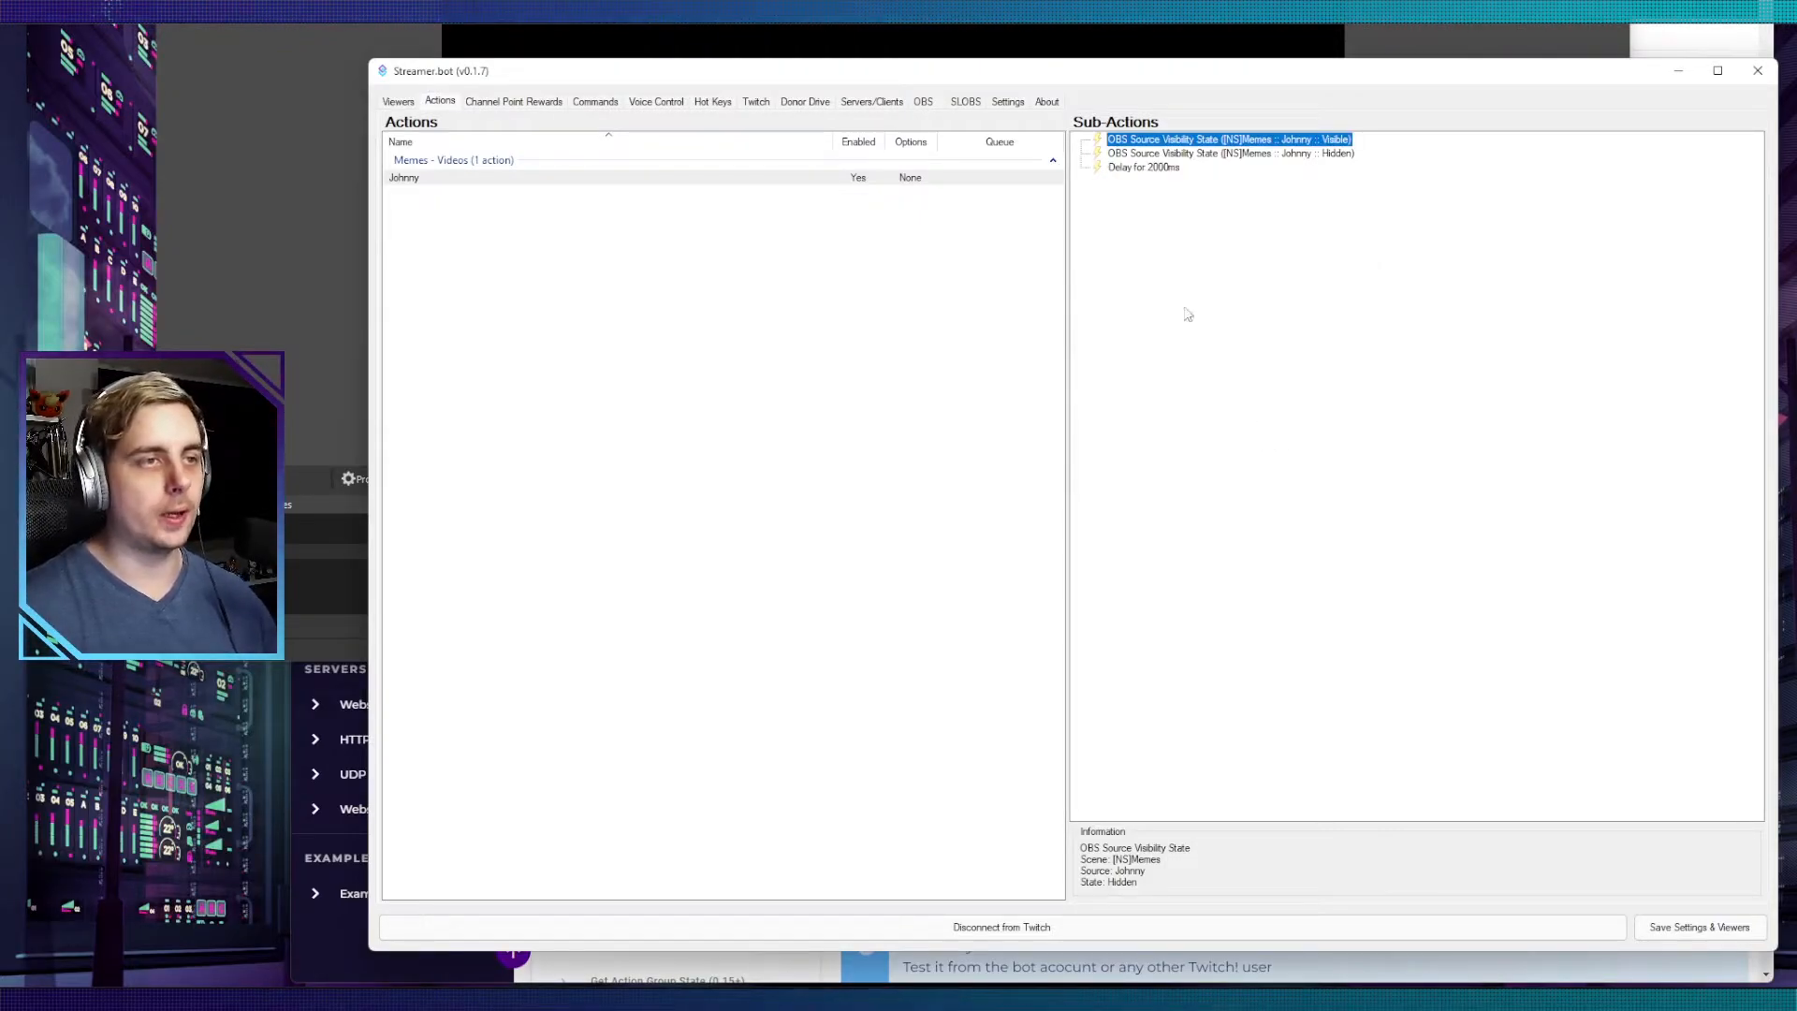
# Step: Move the 2000 ms Delay sub-action between the Visible and Hidden sub-actions of the Johnny action
pyautogui.click(1149, 168)
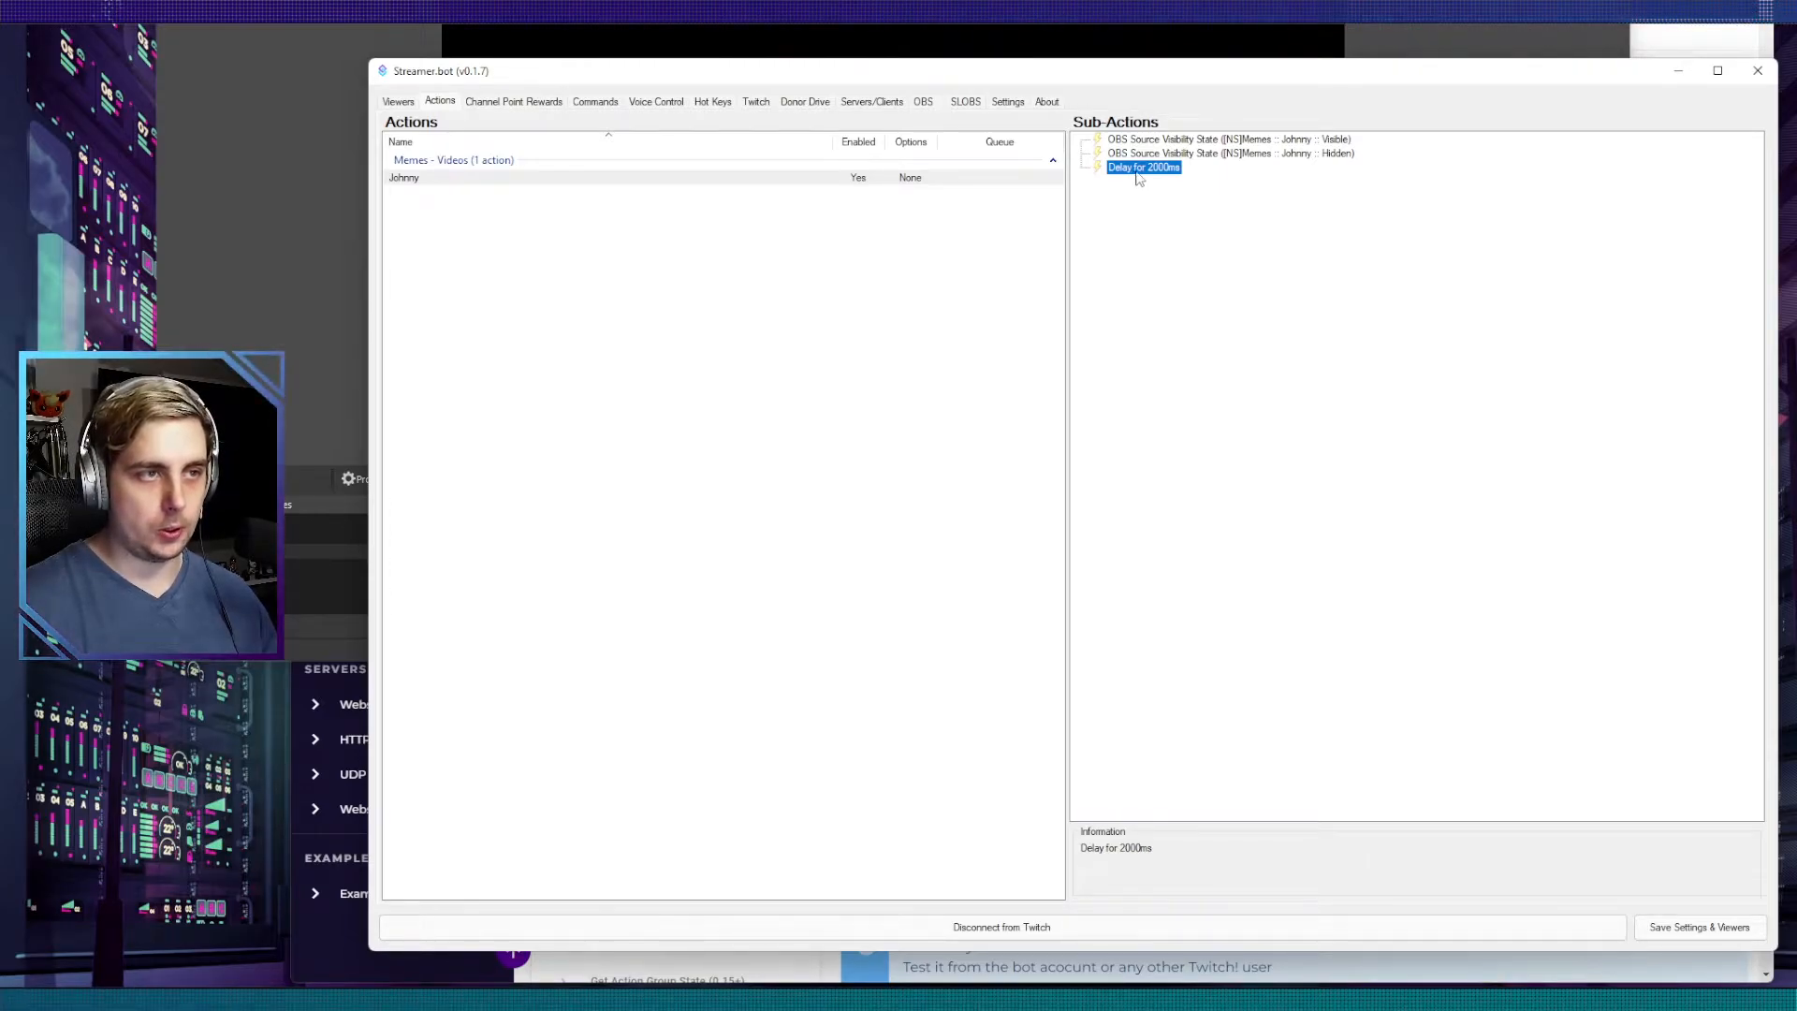
pyautogui.moveTo(1137, 173)
pyautogui.mouseDown()
pyautogui.moveTo(1148, 157)
pyautogui.moveTo(1144, 178)
pyautogui.mouseUp()
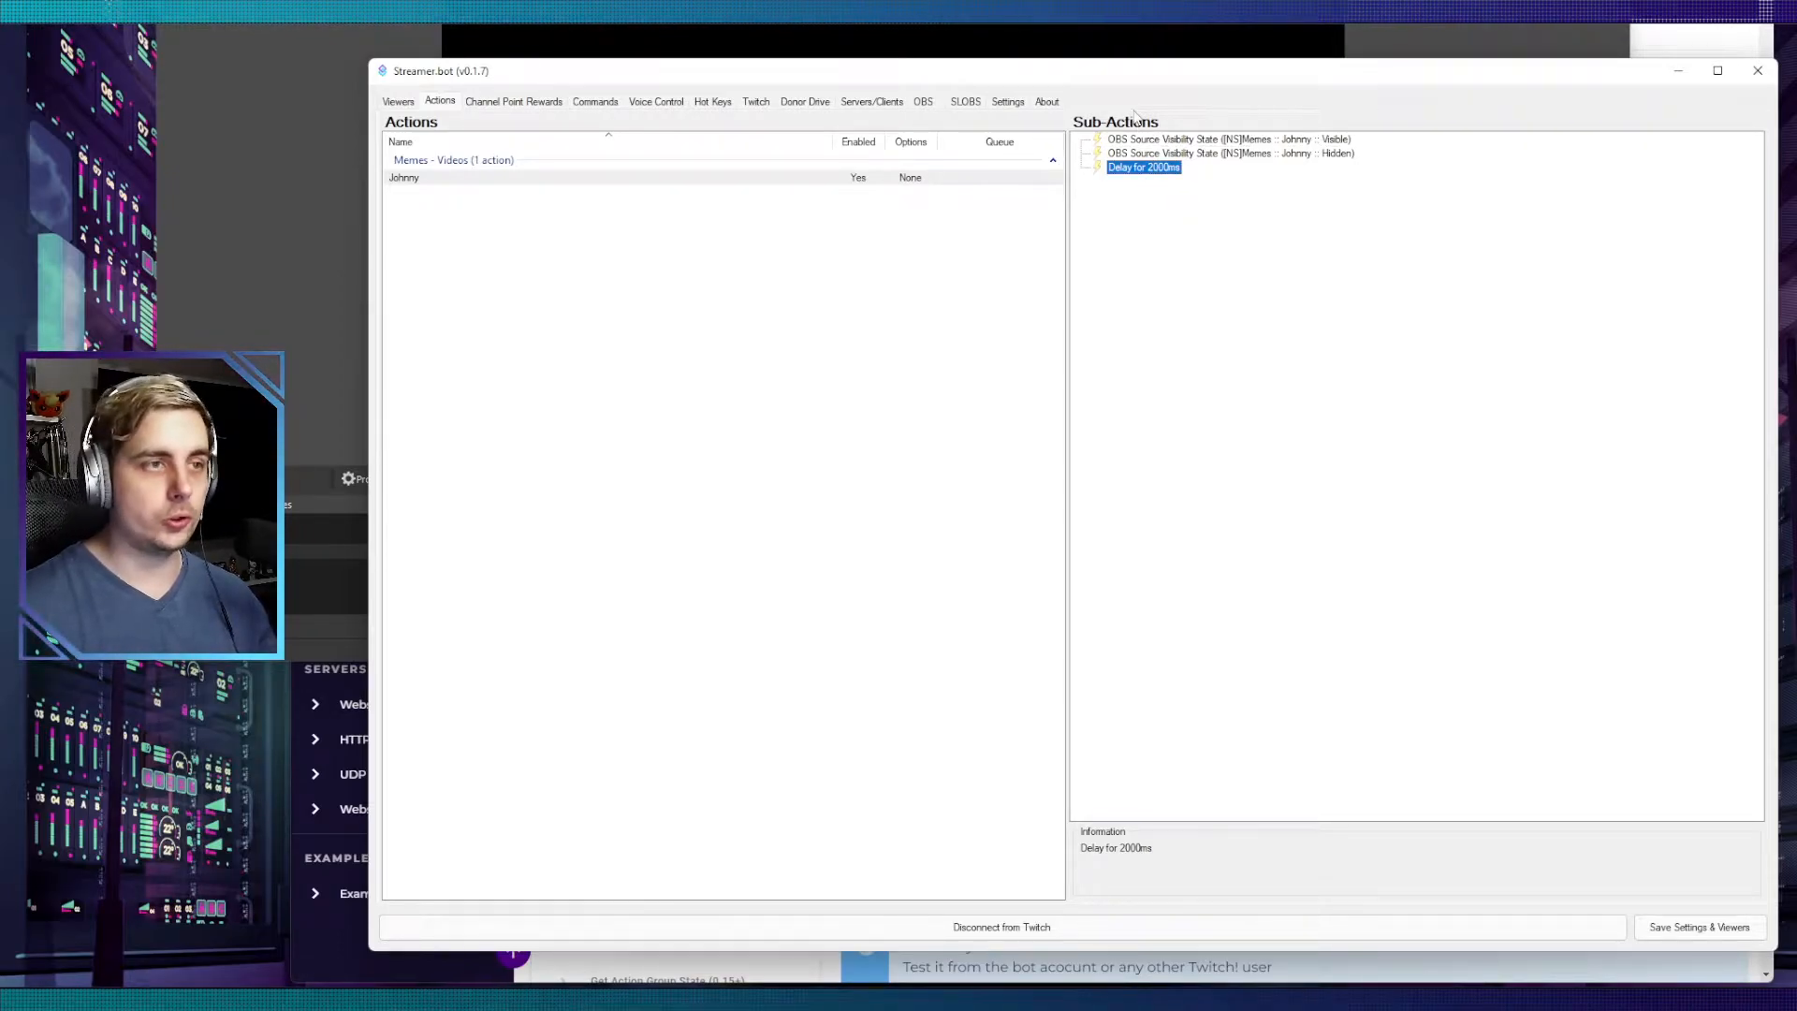
pyautogui.moveTo(1144, 177); pyautogui.dragTo(1145, 156)
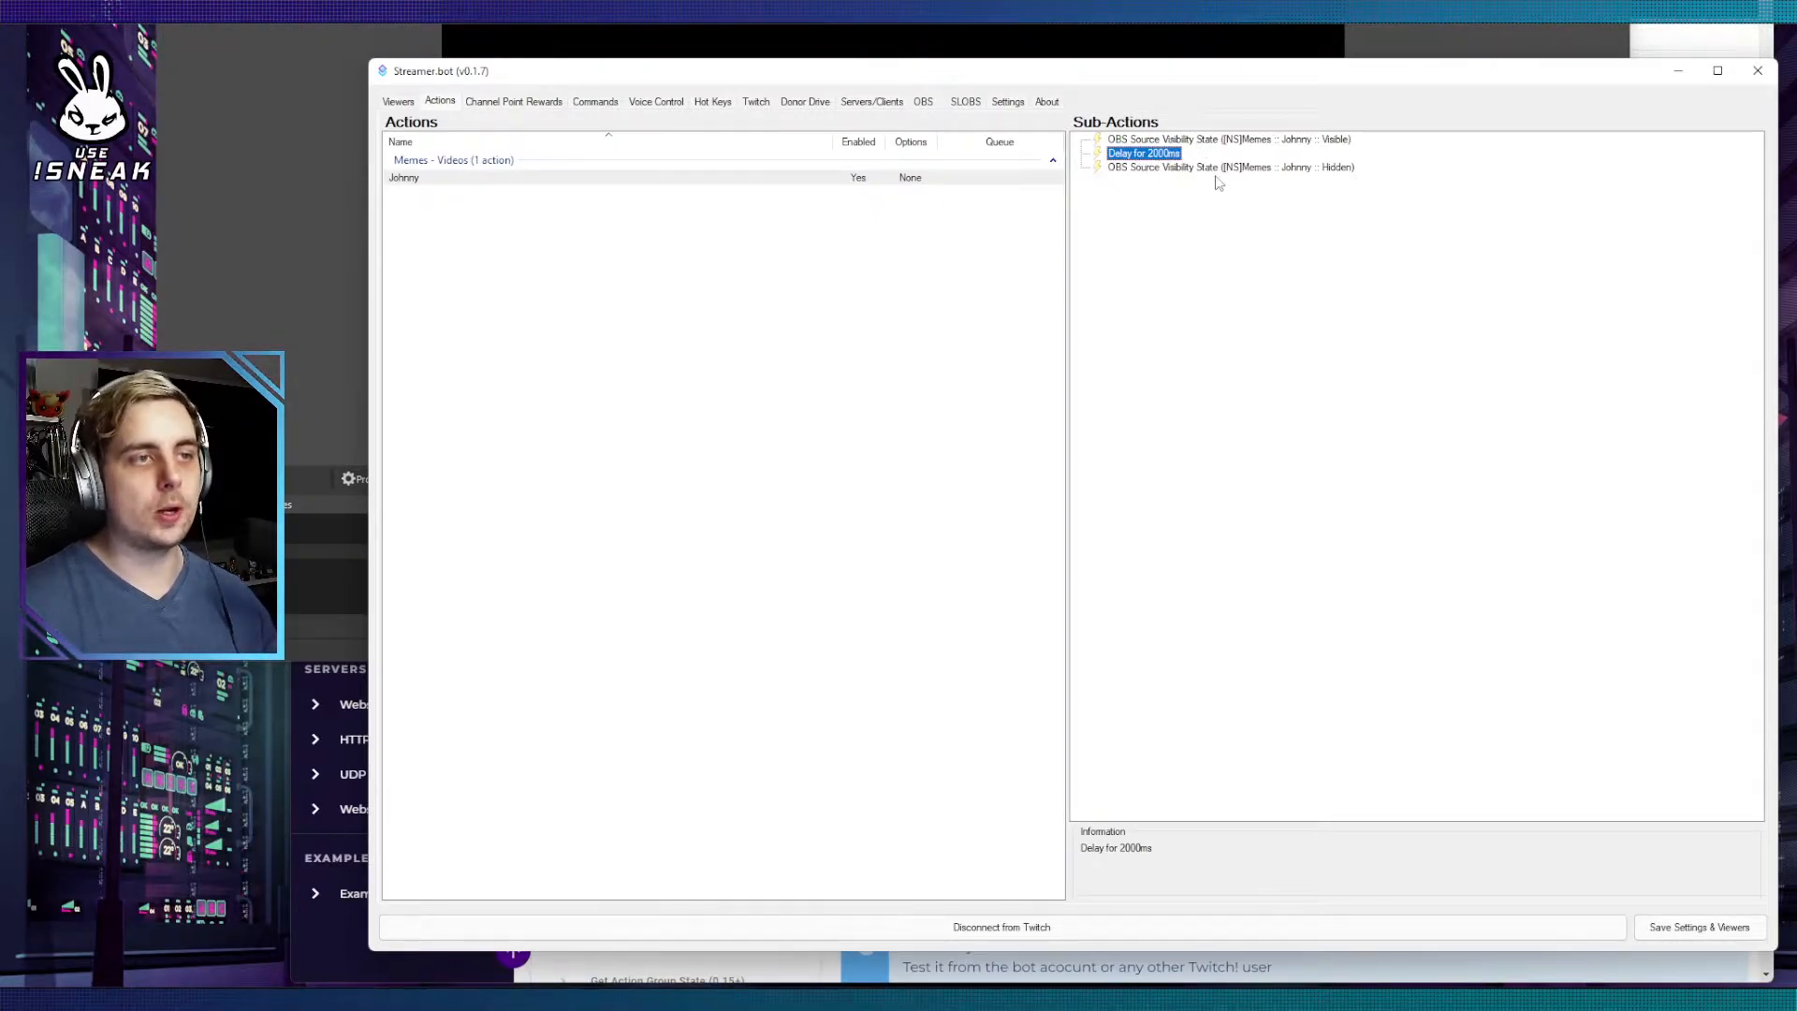
pyautogui.click(1203, 243)
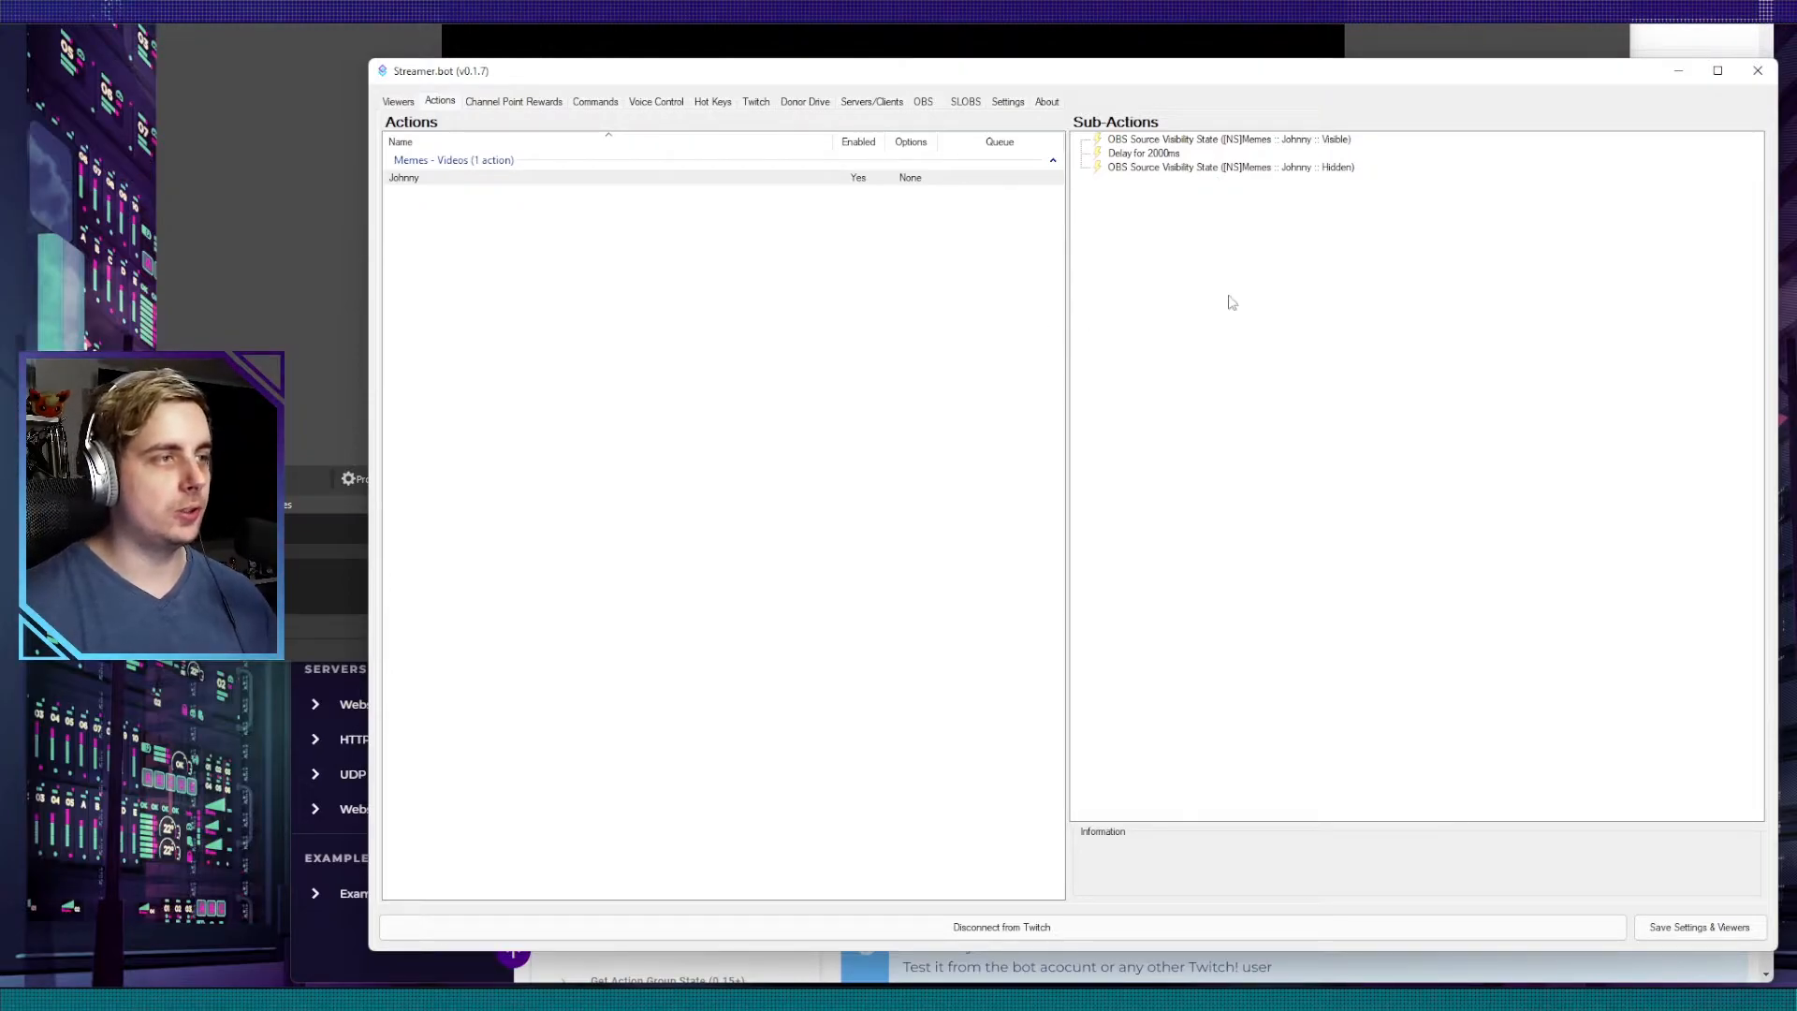
# Step: Add a new chat command !johnny with its location set to Start
pyautogui.click(595, 103)
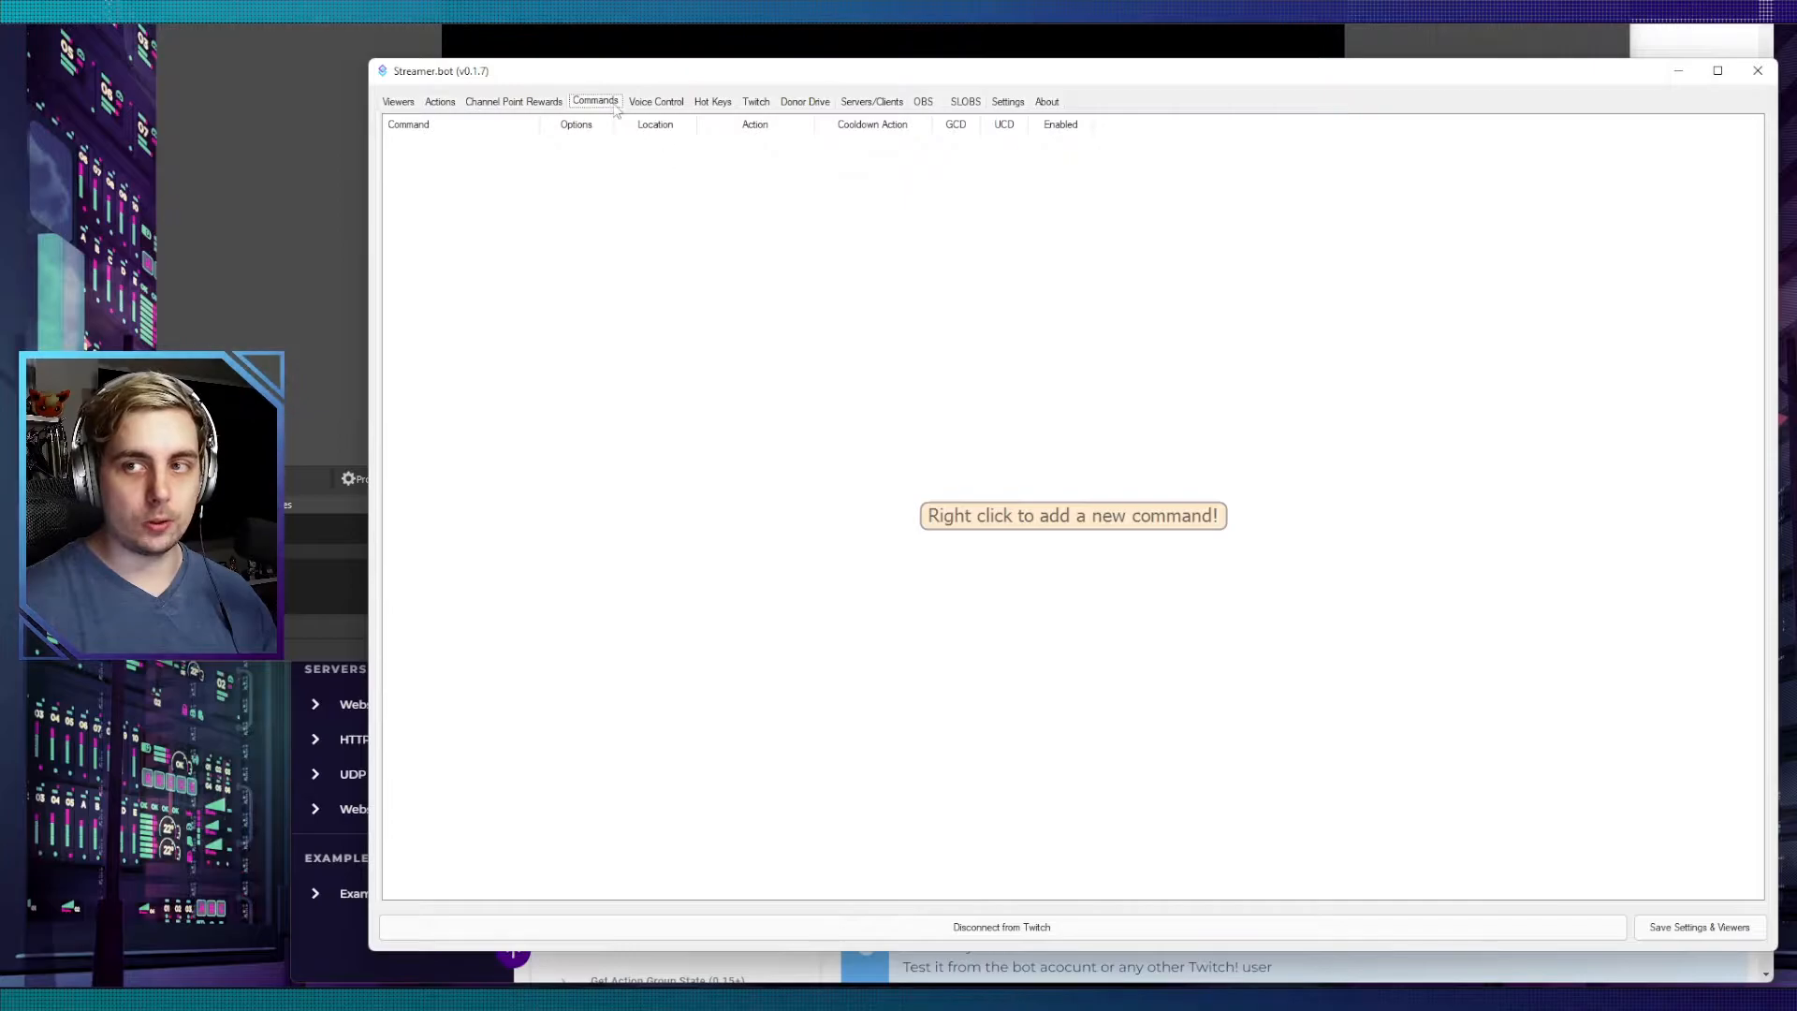
pyautogui.rightClick(637, 229)
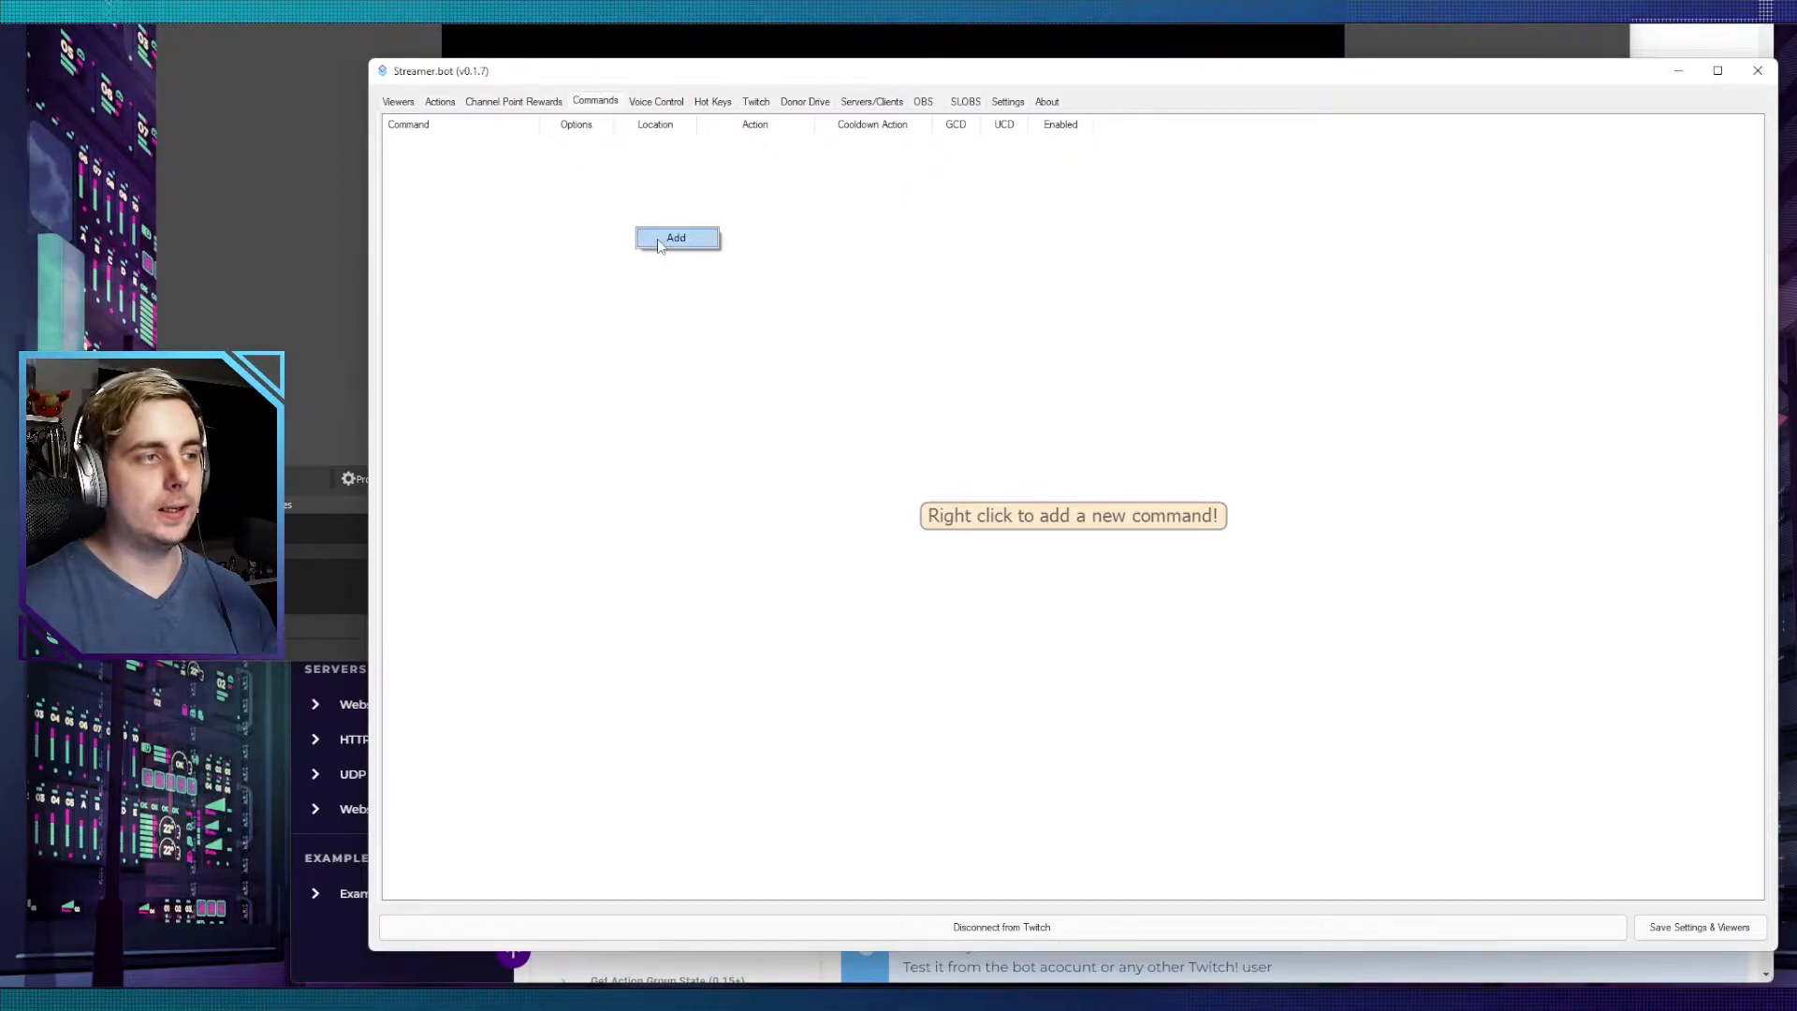
pyautogui.click(671, 238)
pyautogui.click(822, 396)
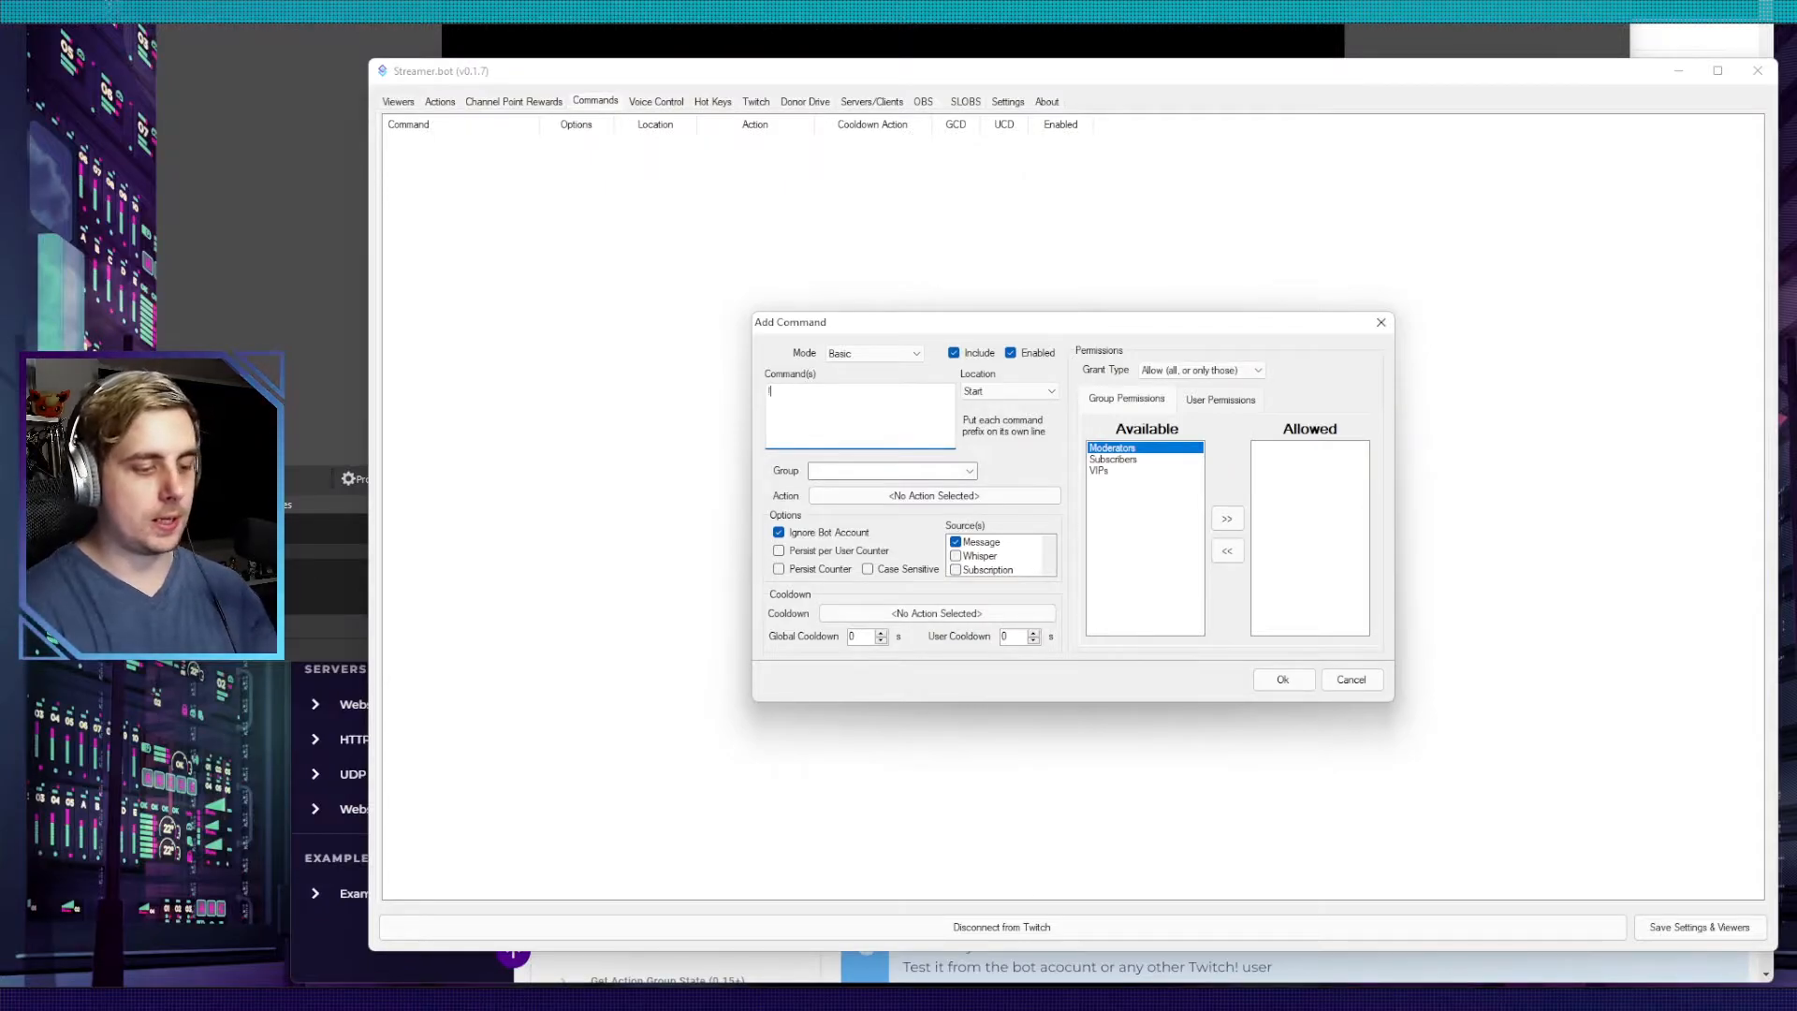
pyautogui.write('!johnny')
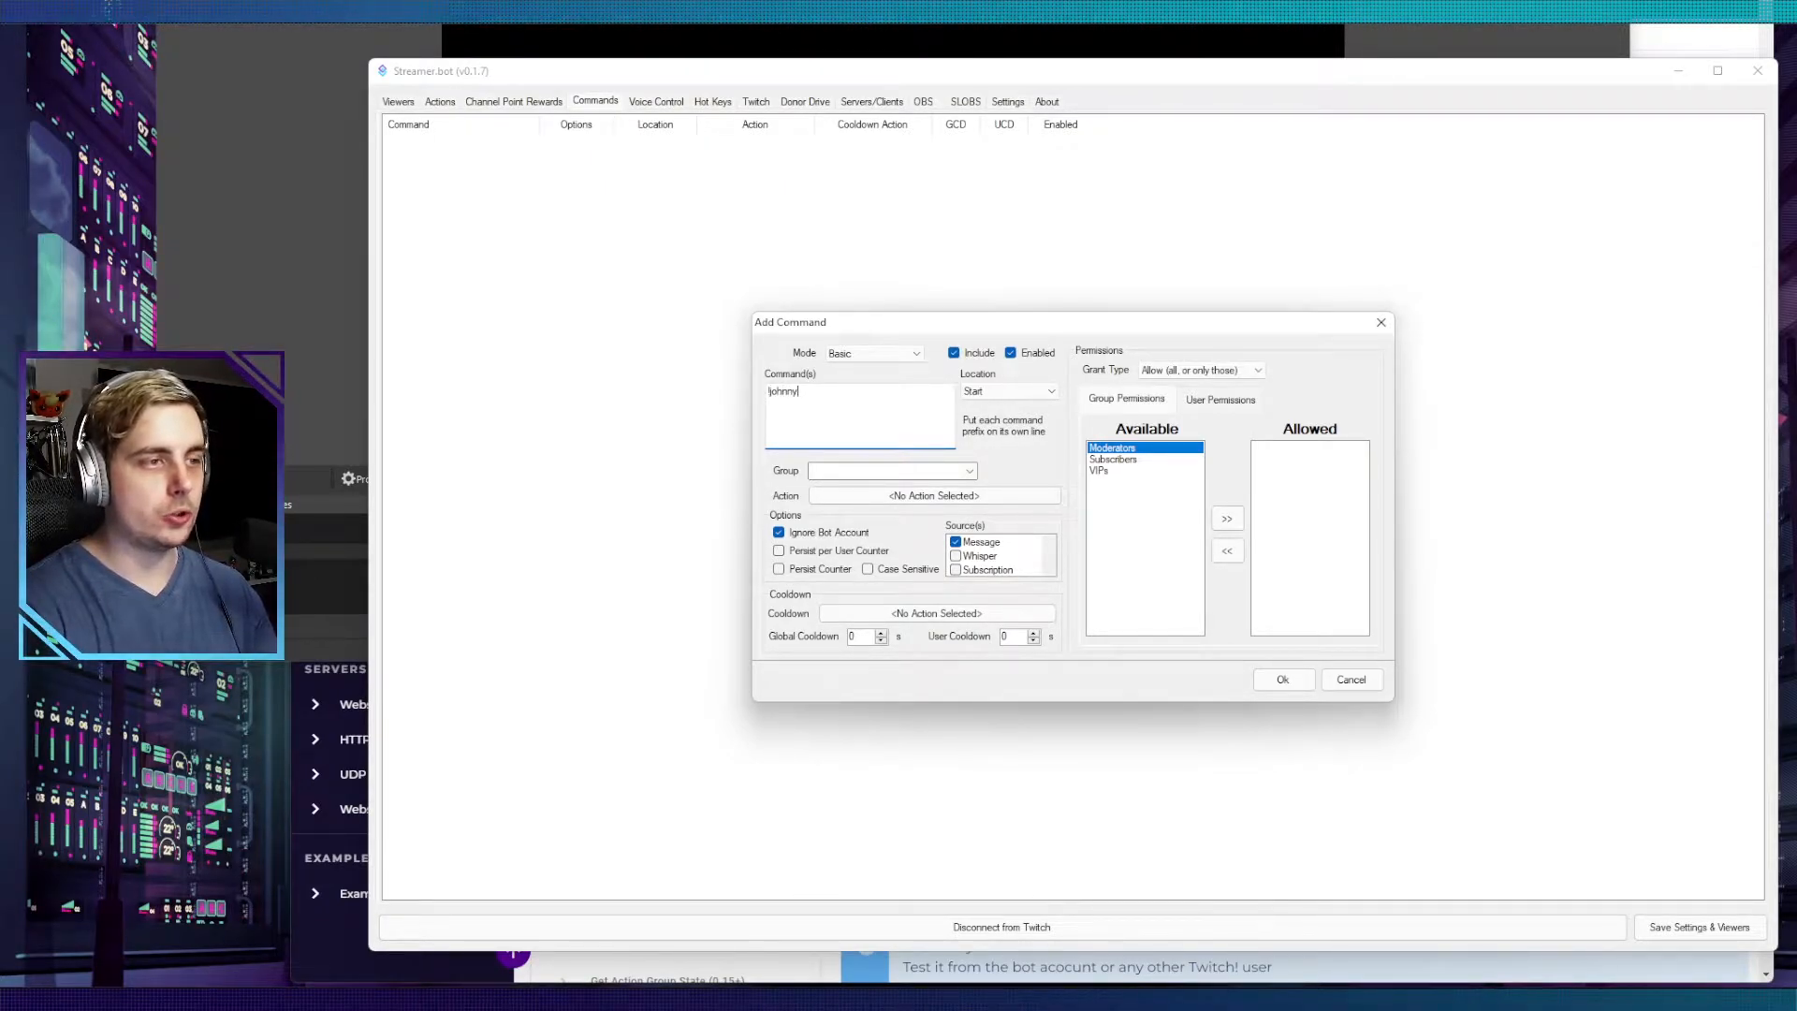
pyautogui.click(1019, 393)
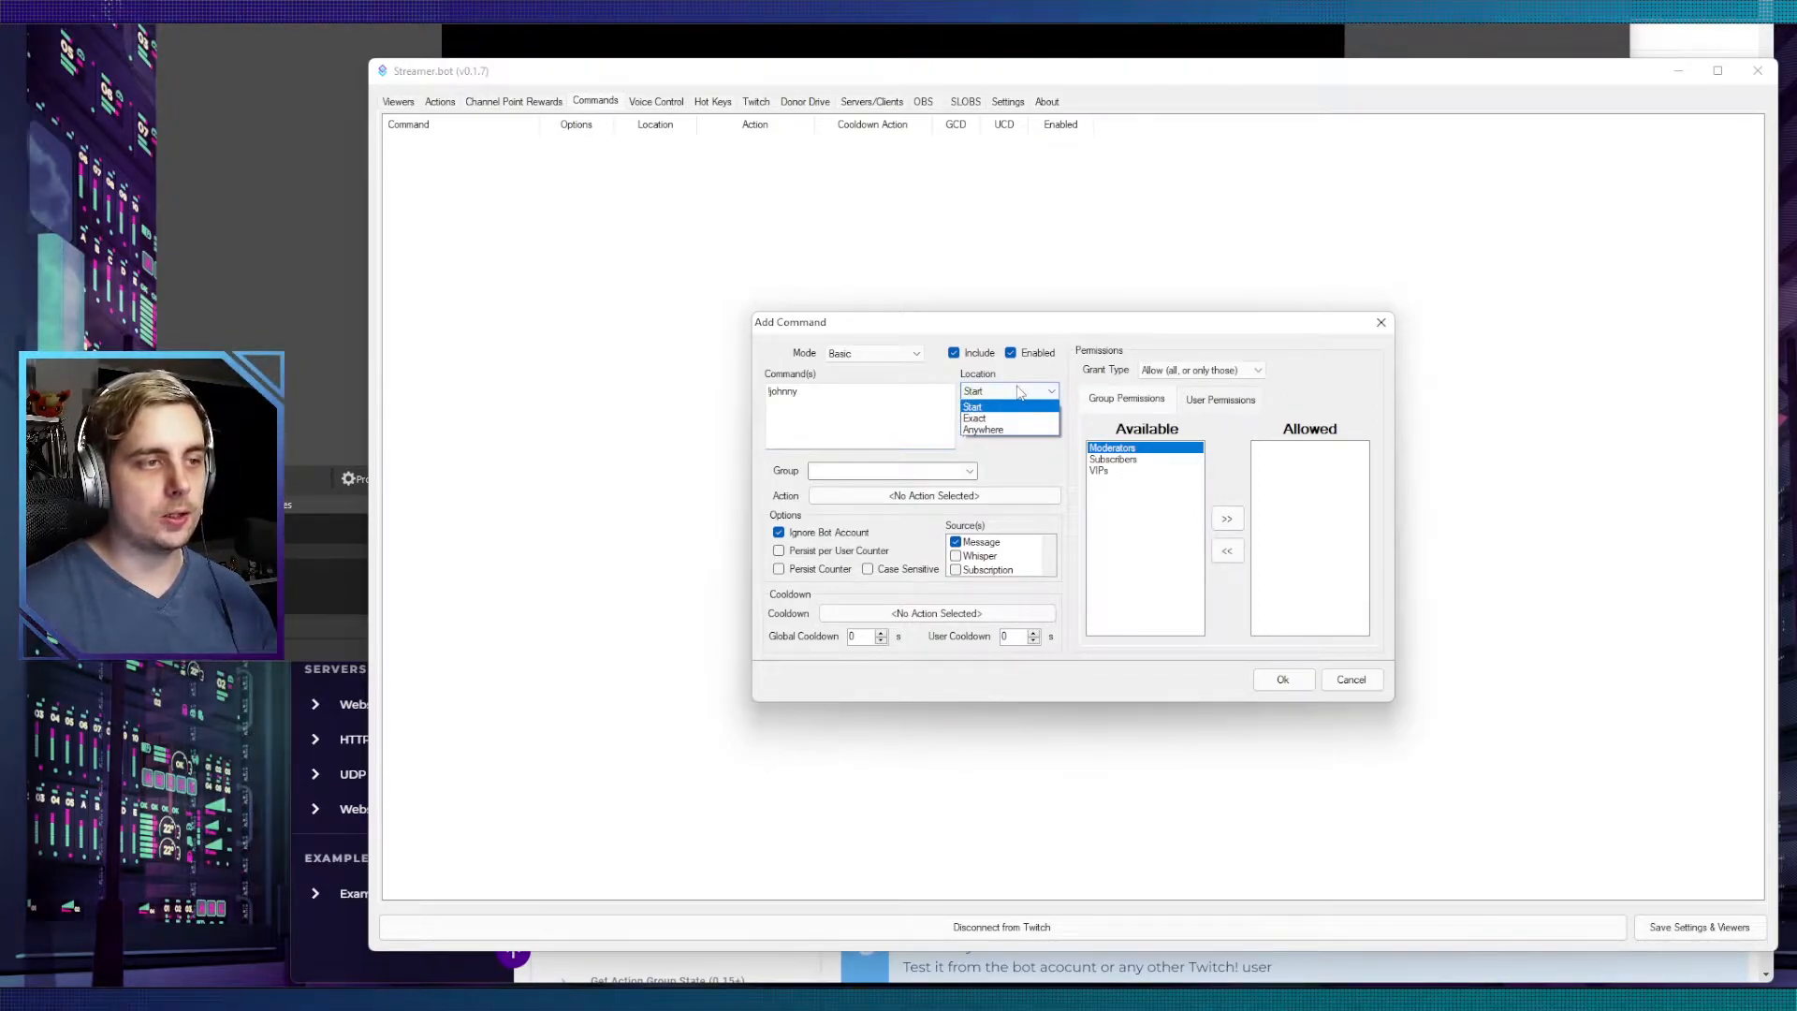
pyautogui.click(973, 407)
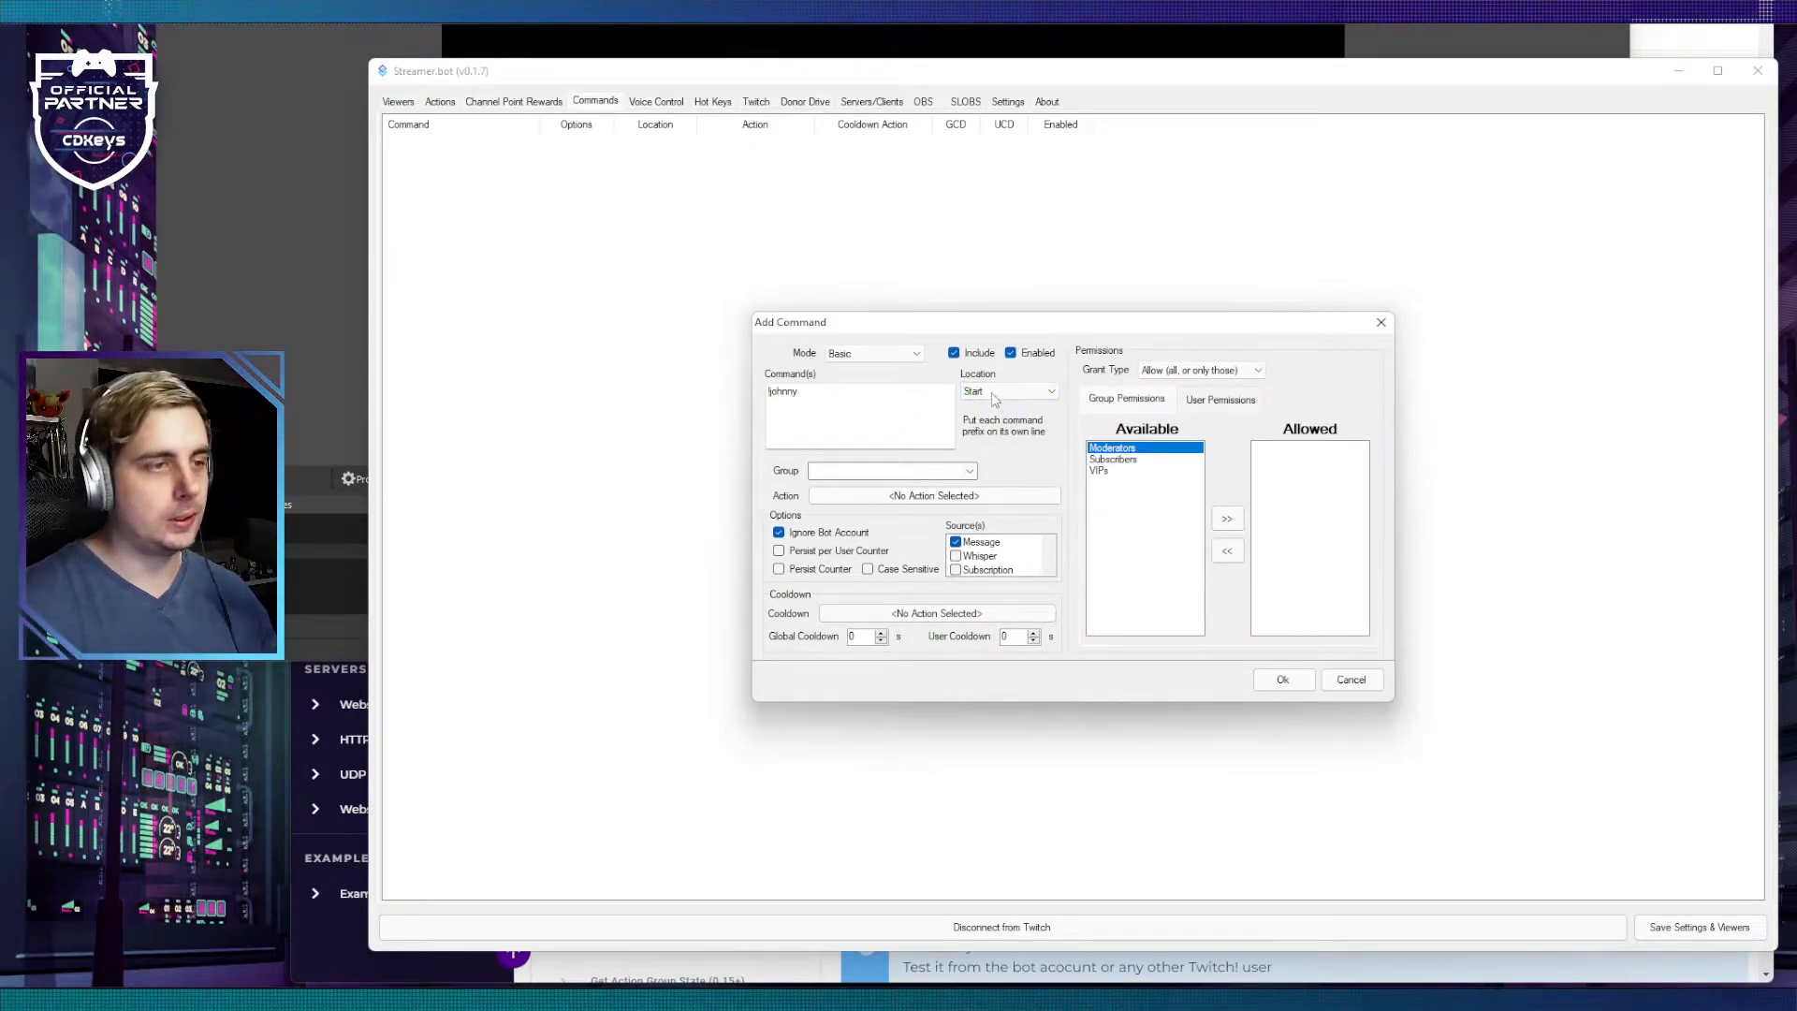
# Step: Put the command in the Memes - Videos group, assign it the Johnny action, and turn off Ignore Bot Account
pyautogui.click(958, 470)
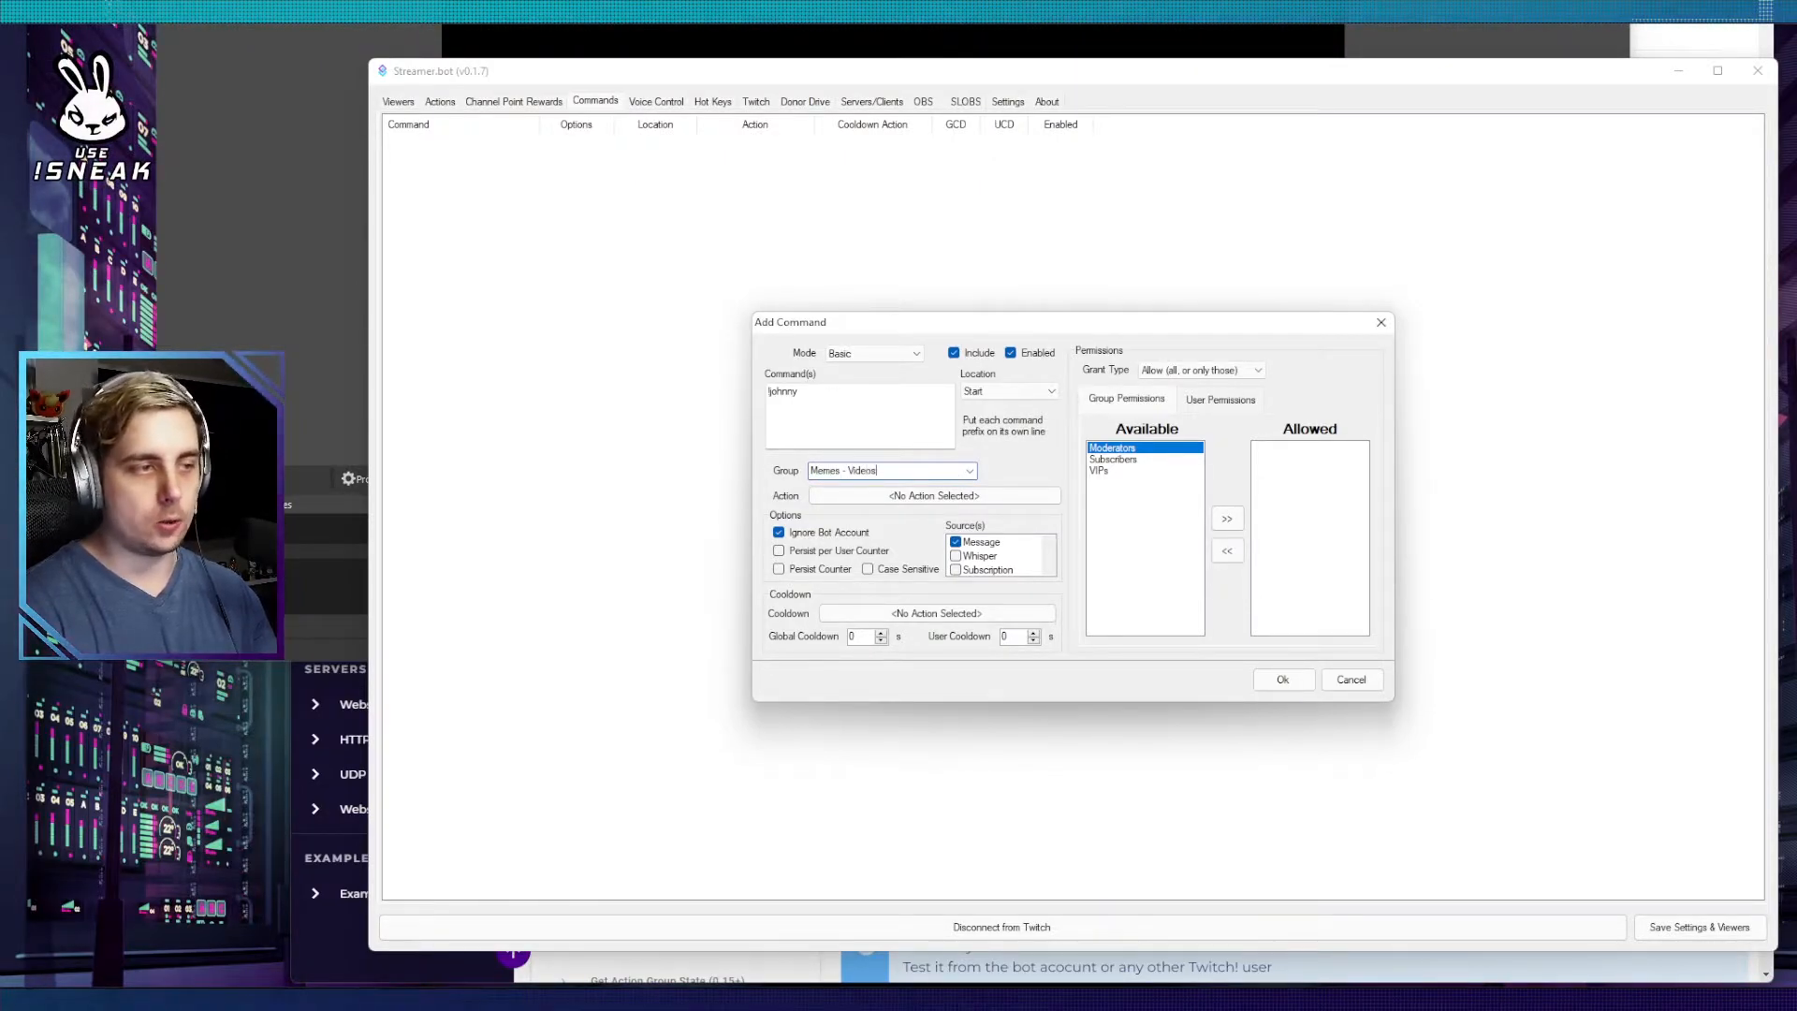
pyautogui.click(901, 497)
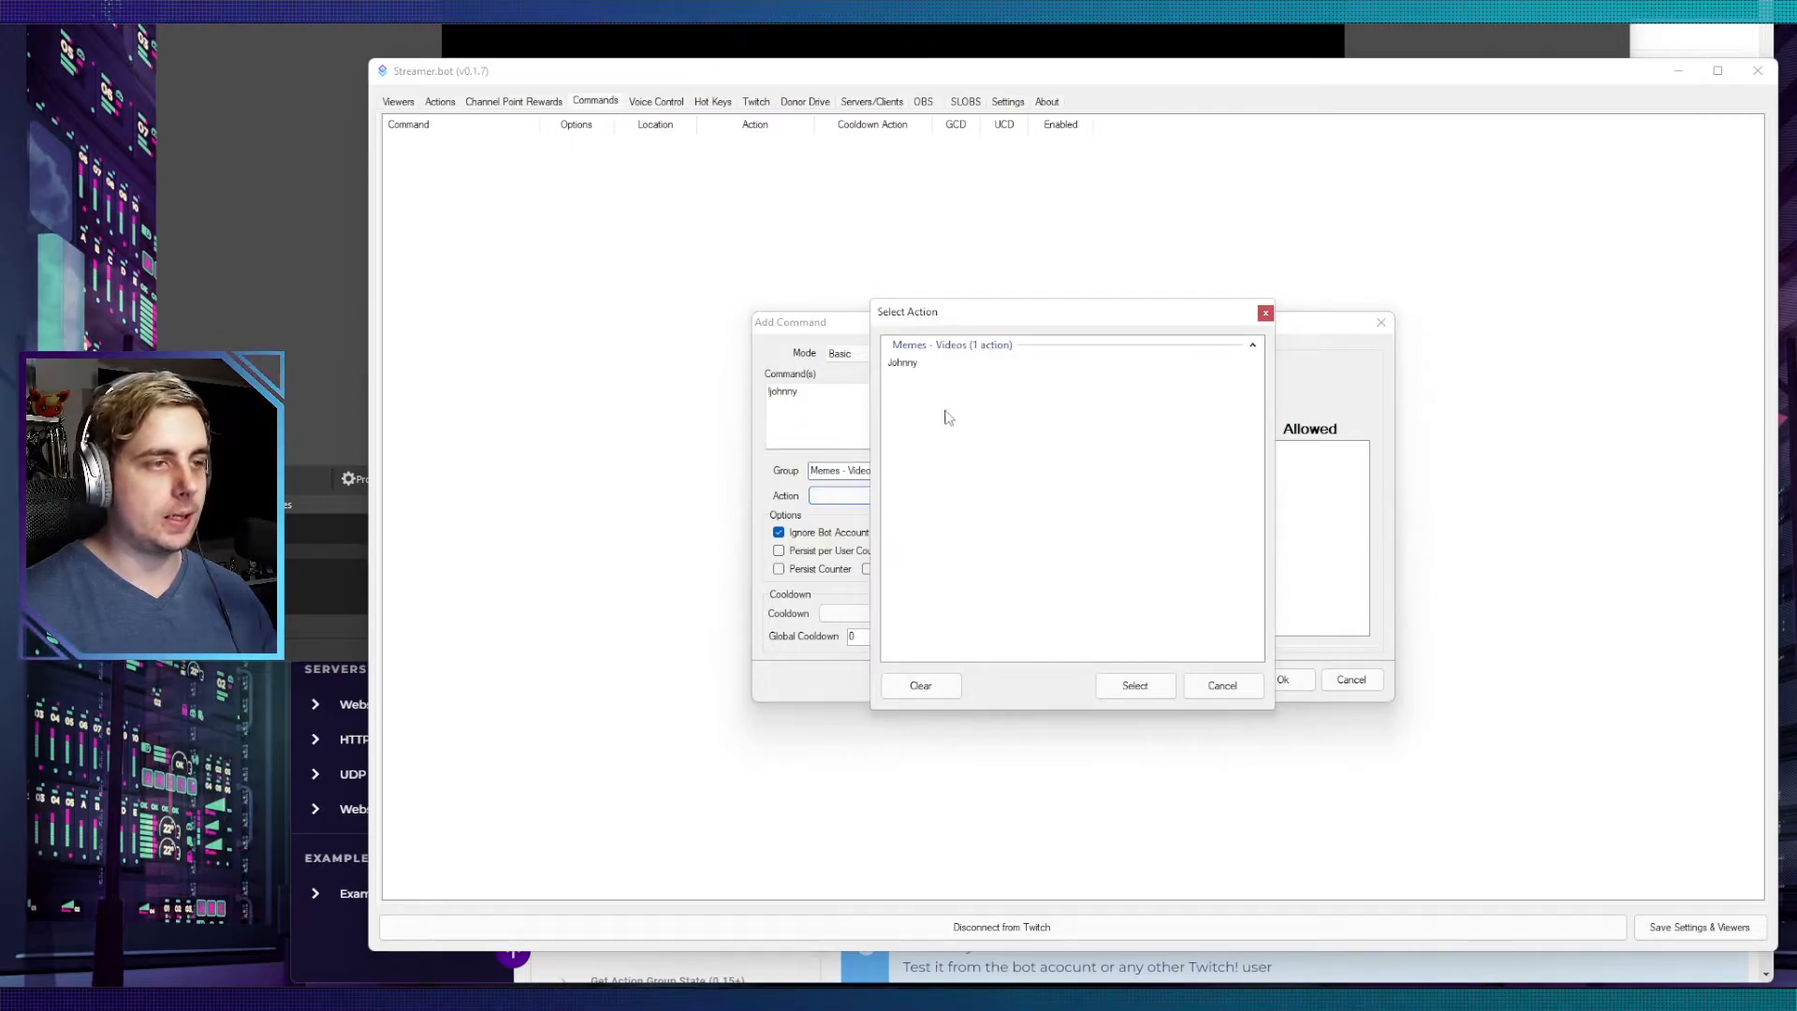
pyautogui.click(932, 364)
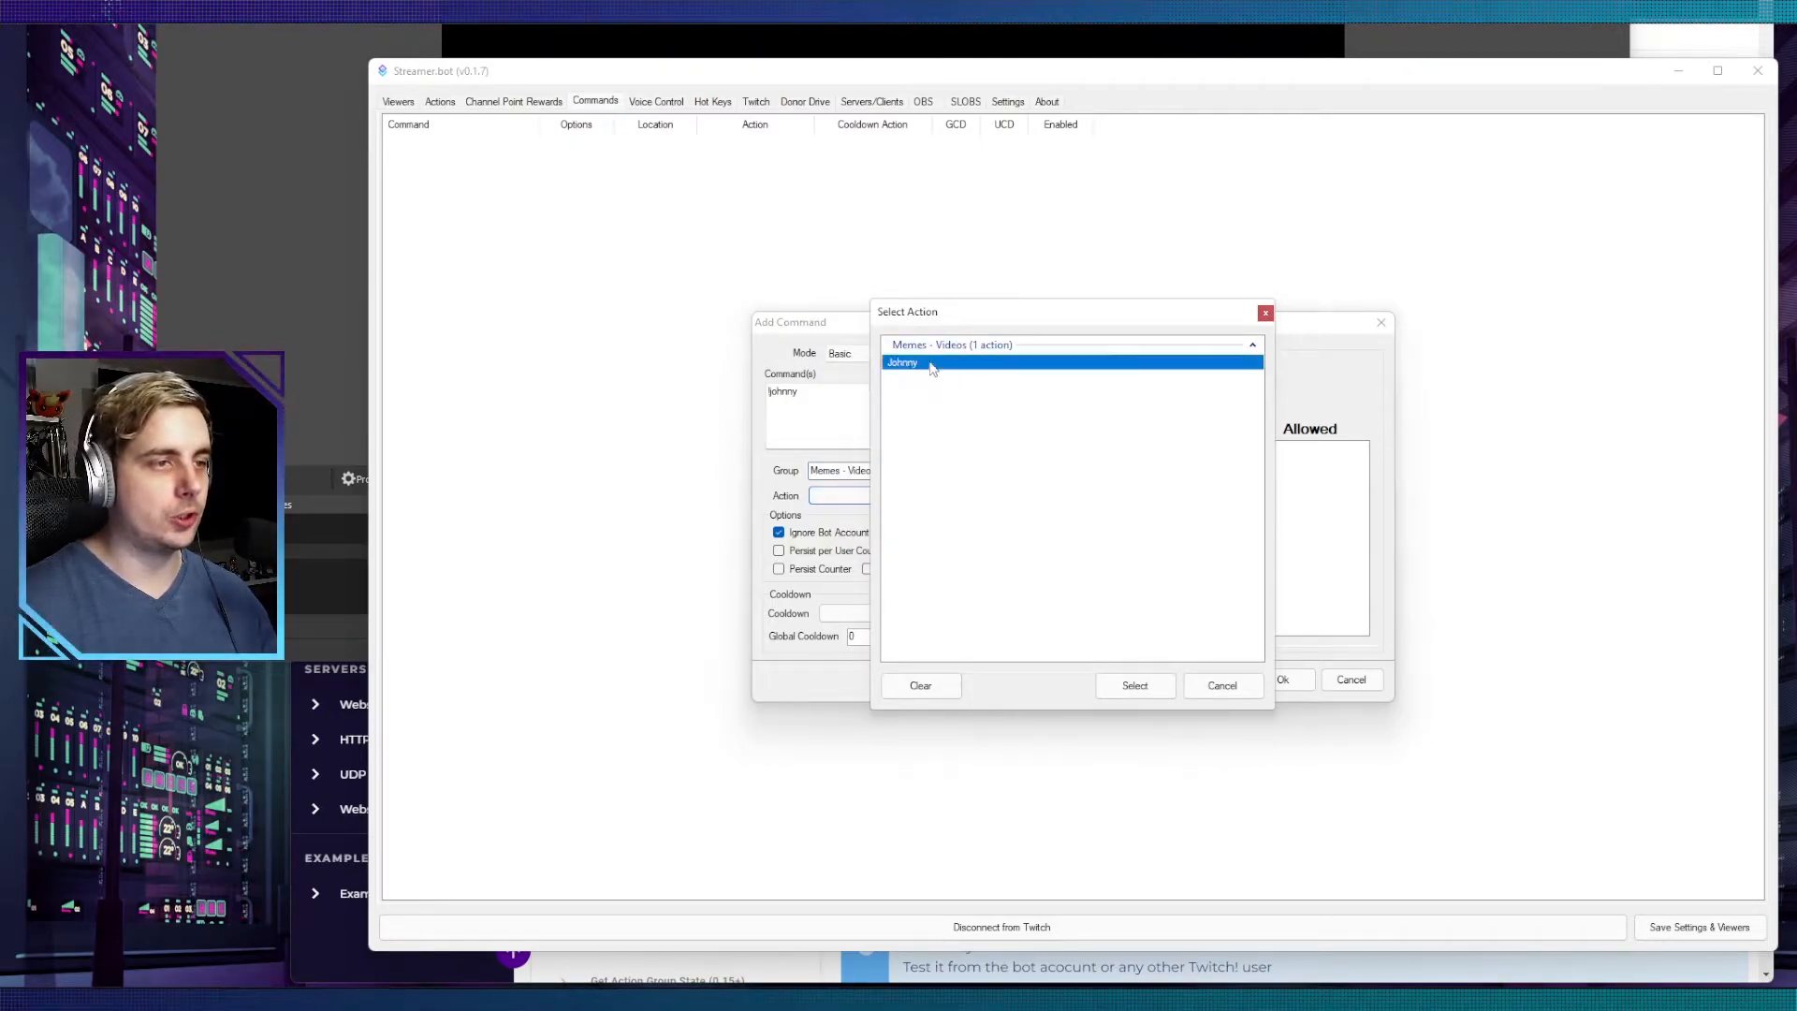
pyautogui.doubleClick(932, 365)
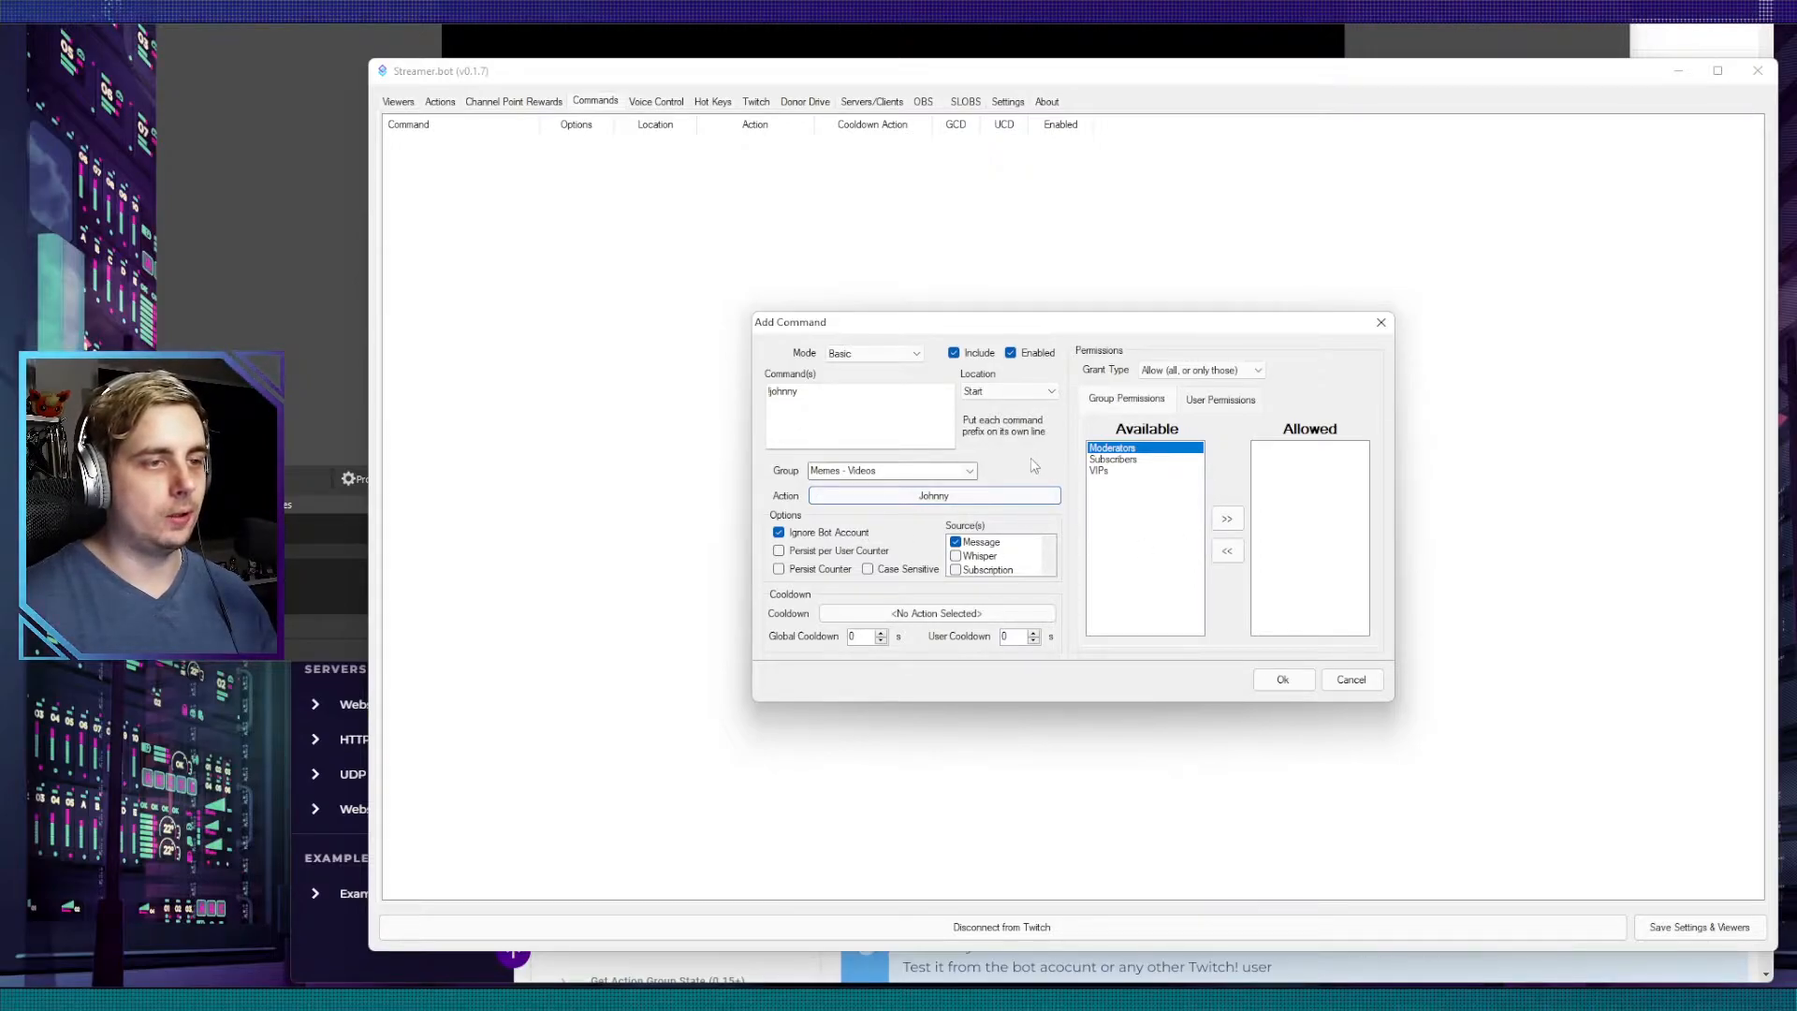
pyautogui.click(824, 537)
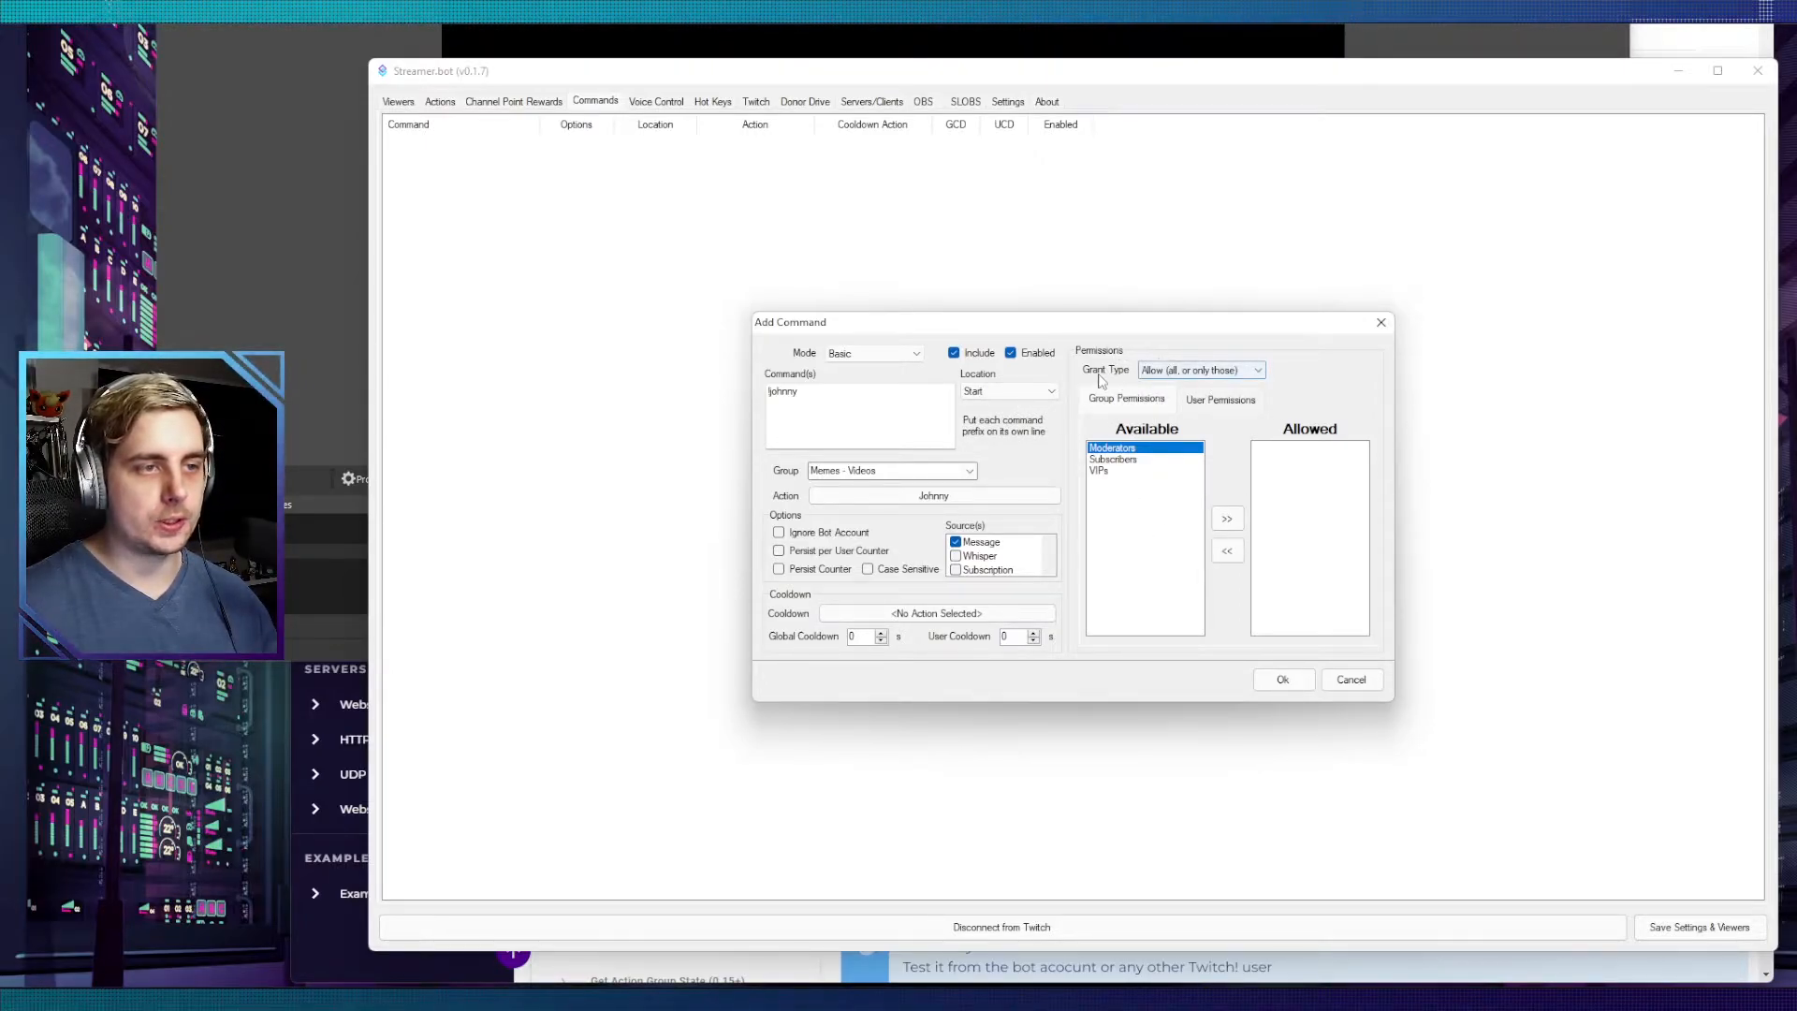
# Step: Try allowing only Subscribers to use the command, take them out again, and view the cooldown action choices without selecting one
pyautogui.click(1189, 369)
pyautogui.click(1129, 449)
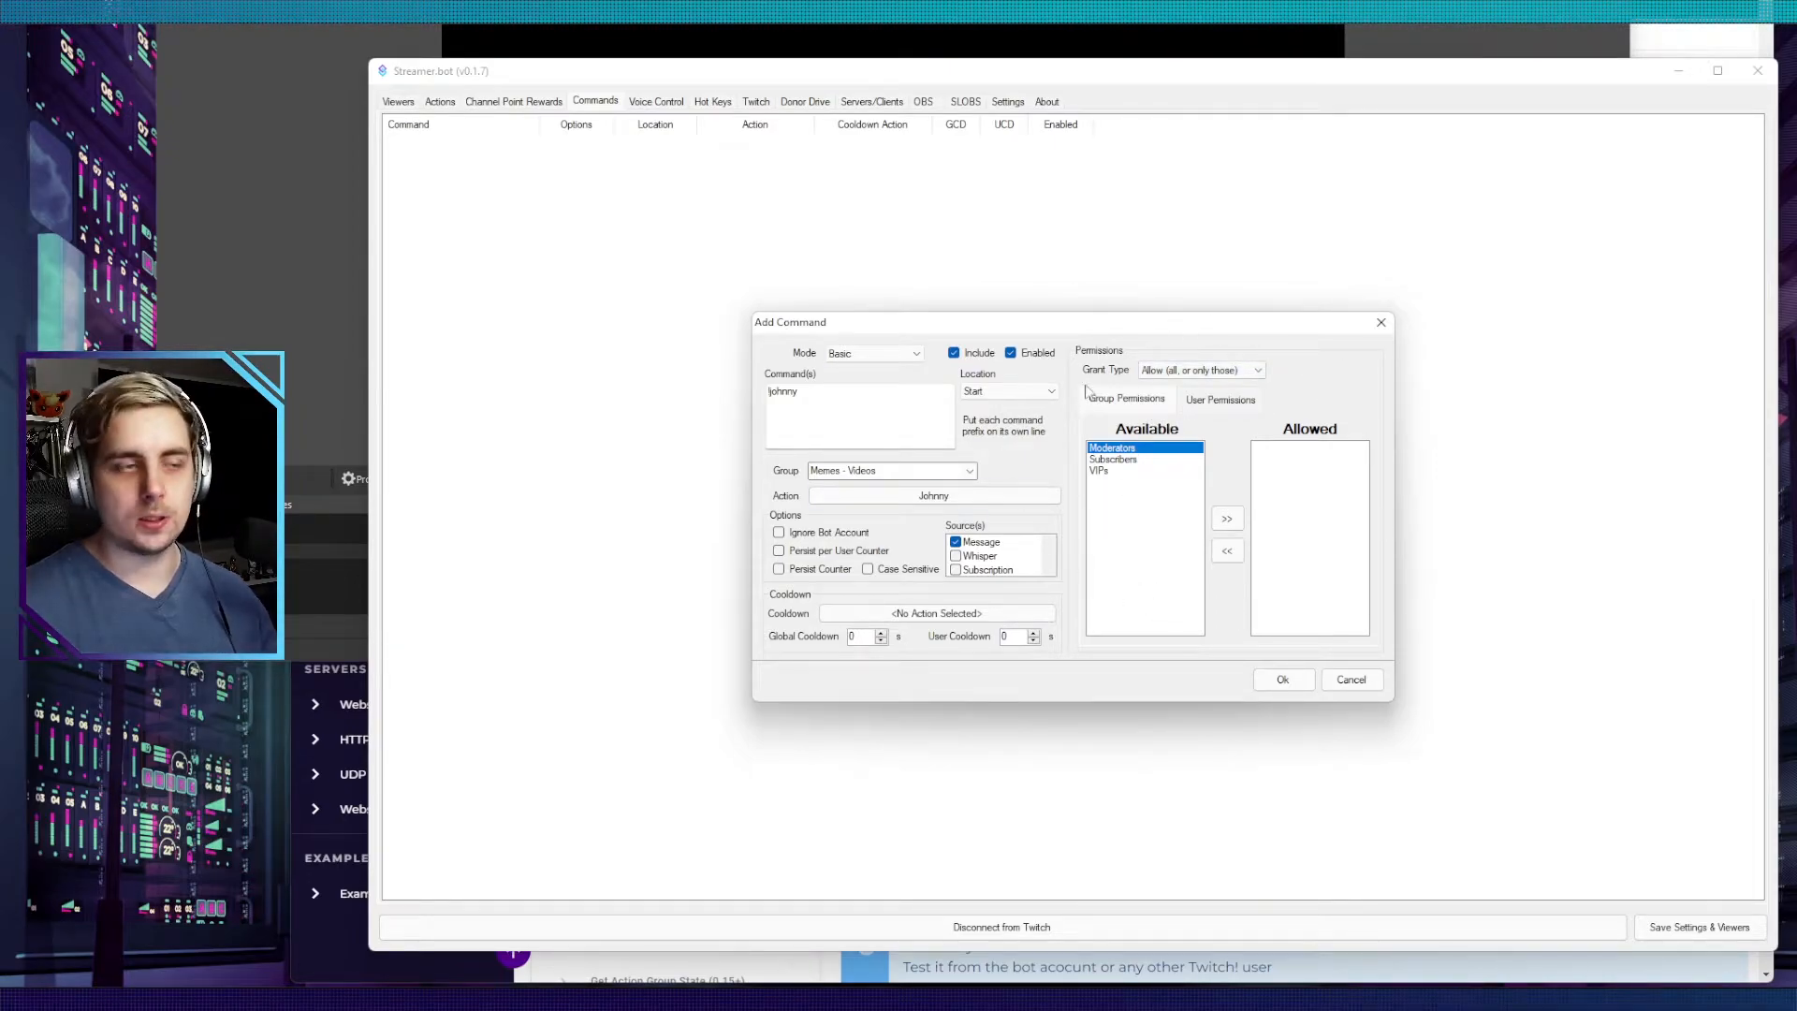
pyautogui.click(1142, 460)
pyautogui.click(1227, 518)
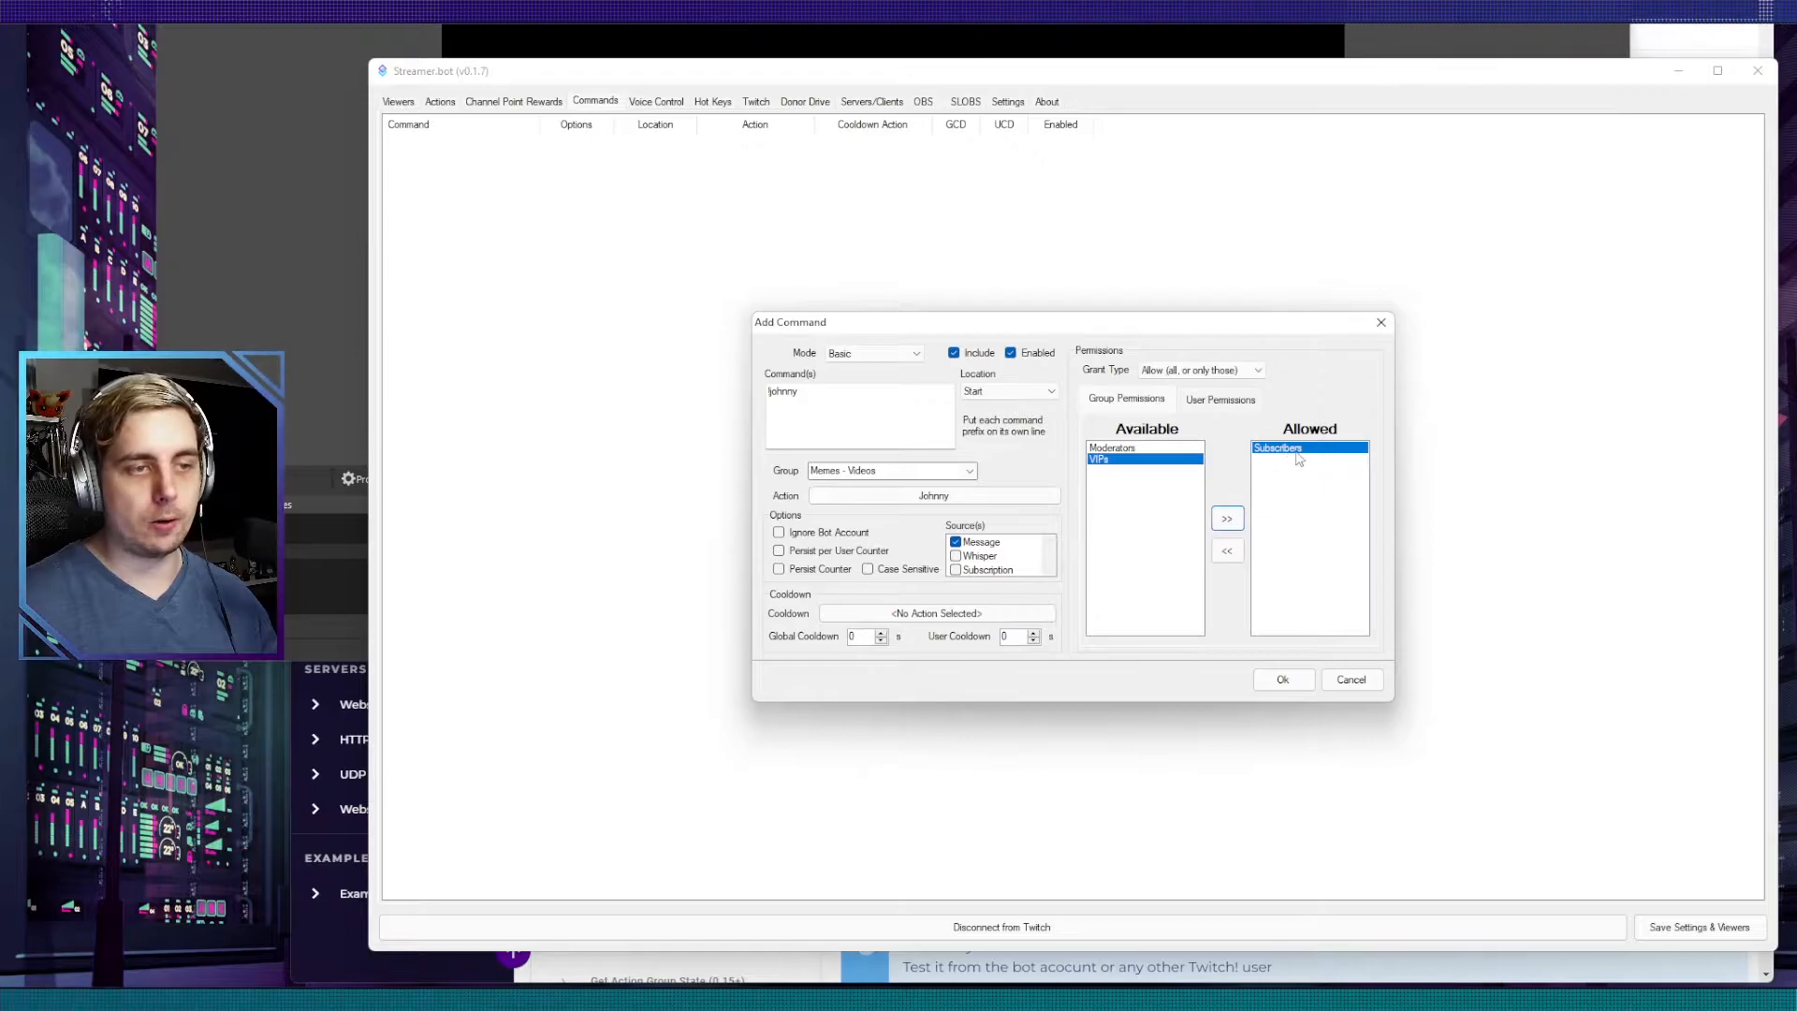
pyautogui.click(1235, 552)
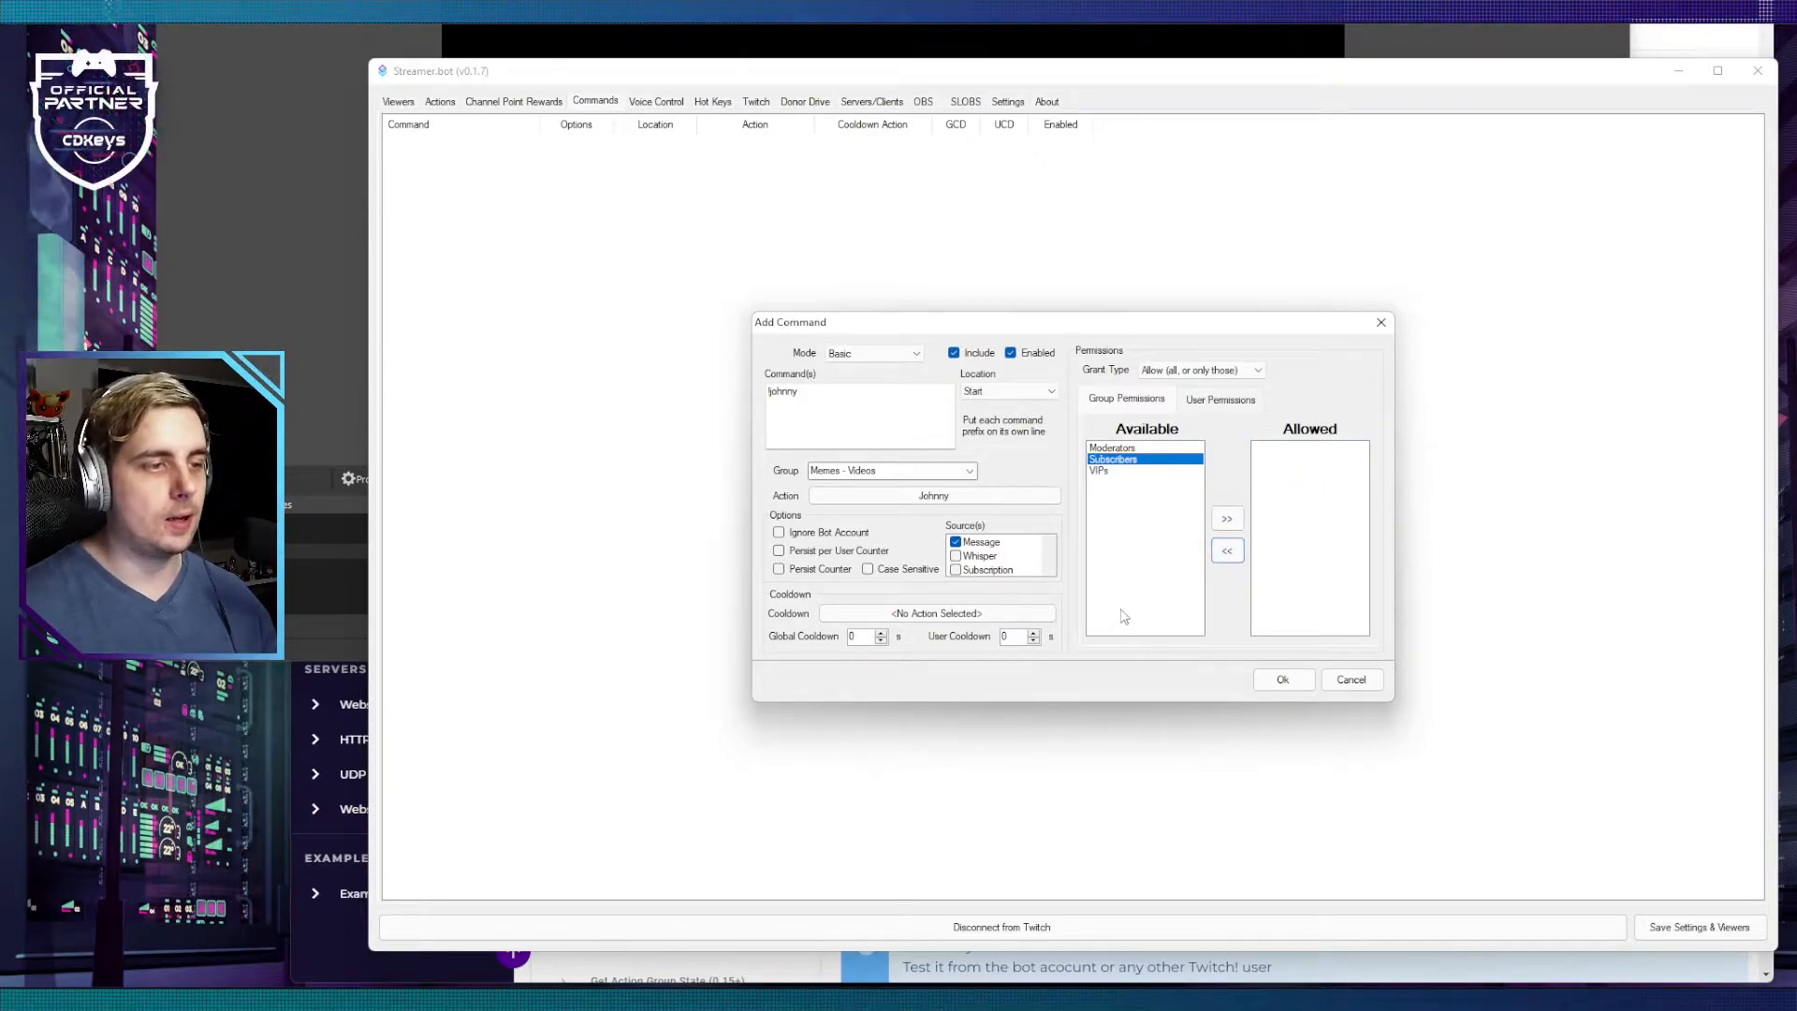
pyautogui.click(931, 613)
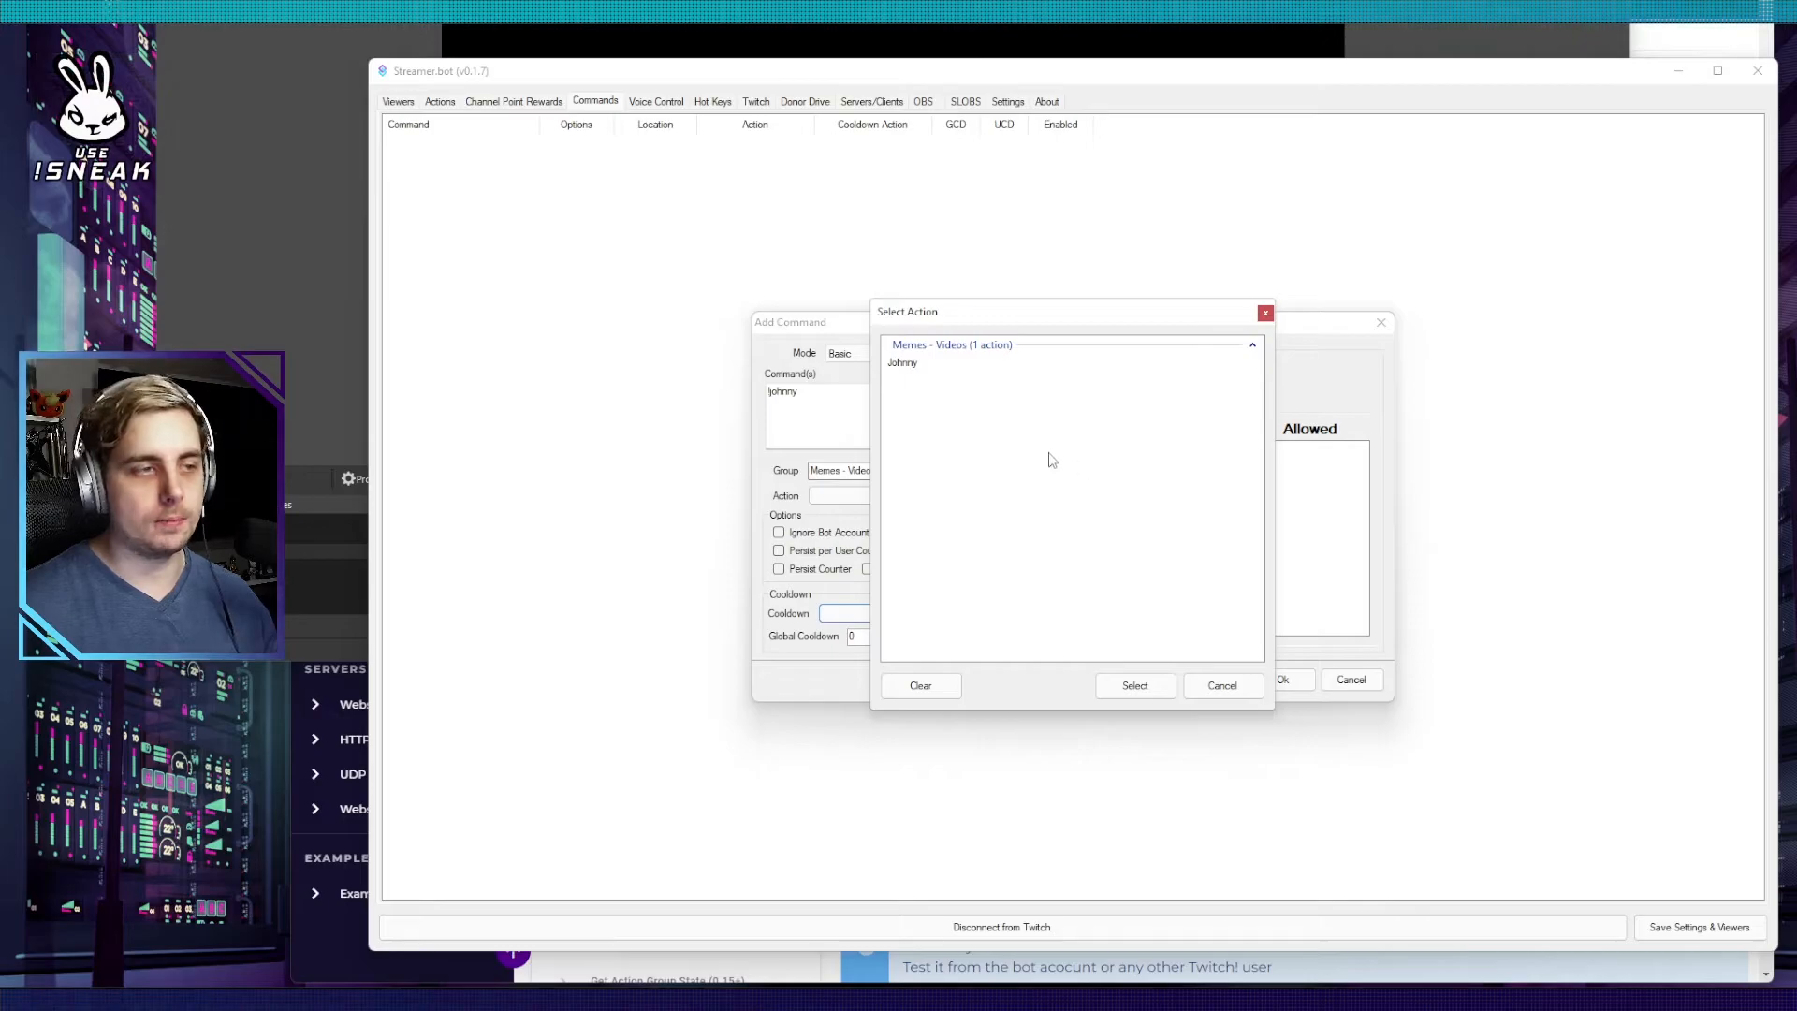
pyautogui.click(1245, 689)
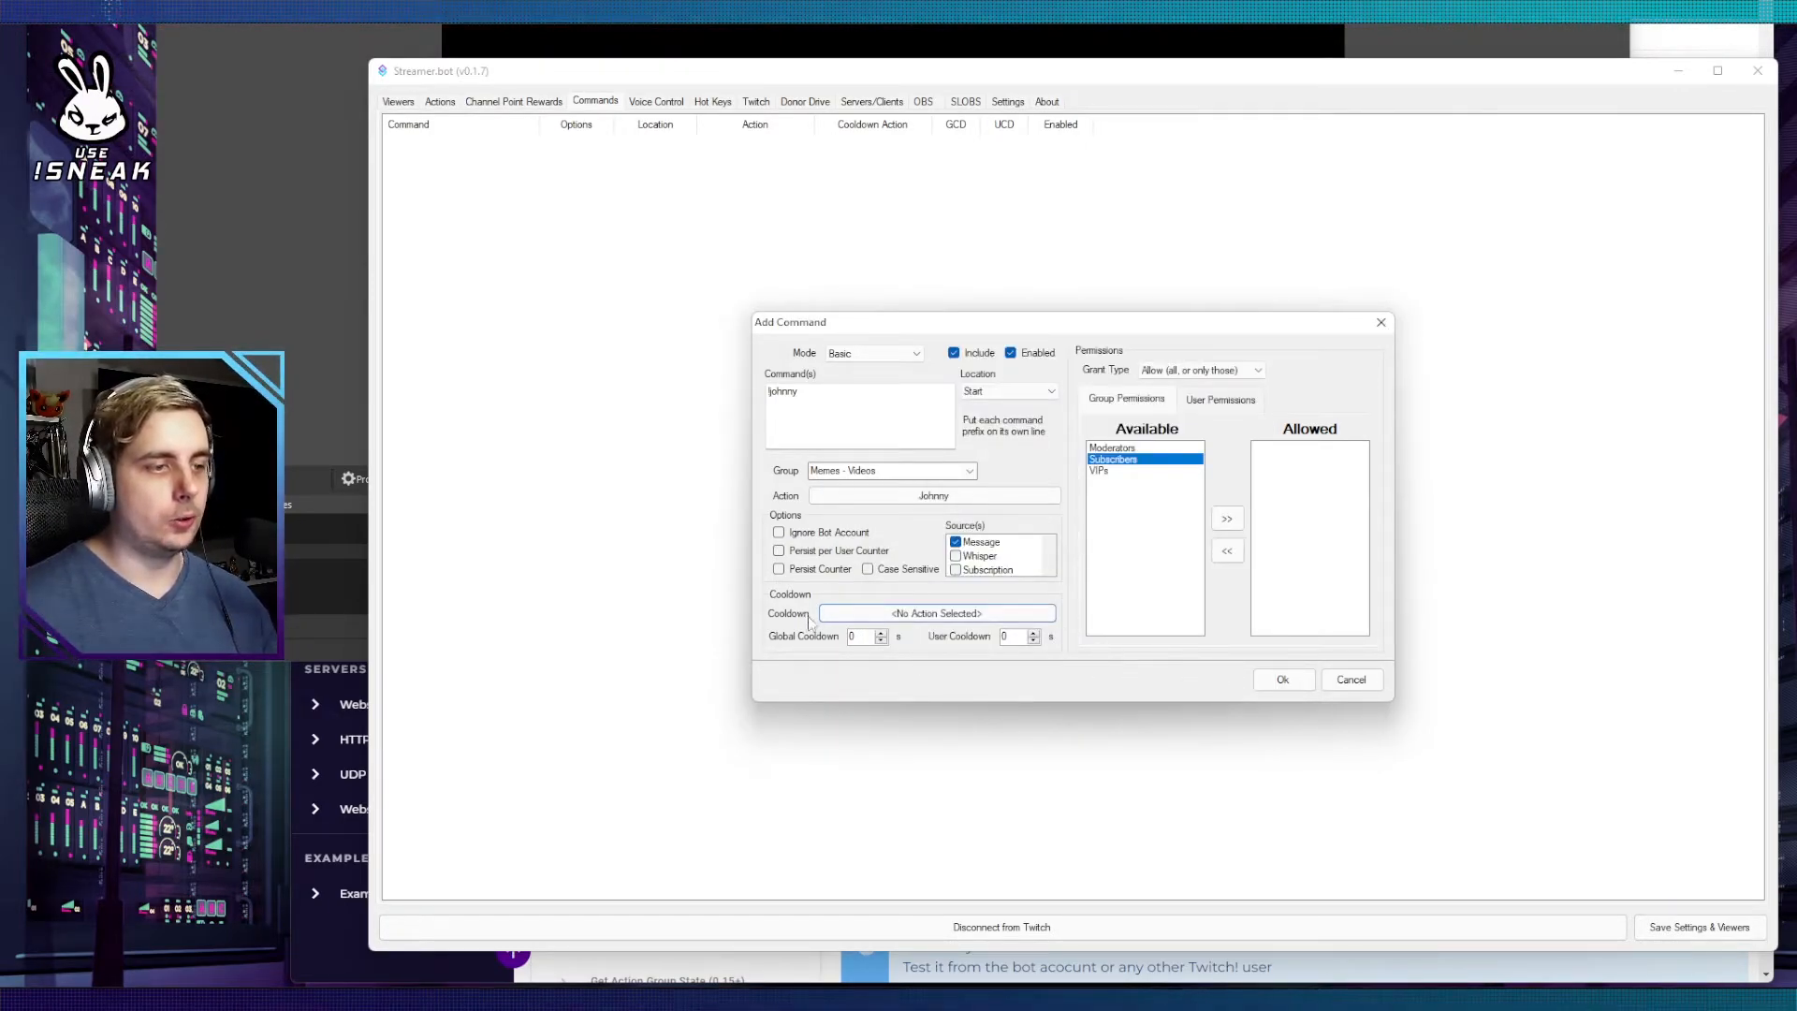
# Step: Save the !johnny command and test it by sending !johnny in the OBS stream chat
pyautogui.click(856, 637)
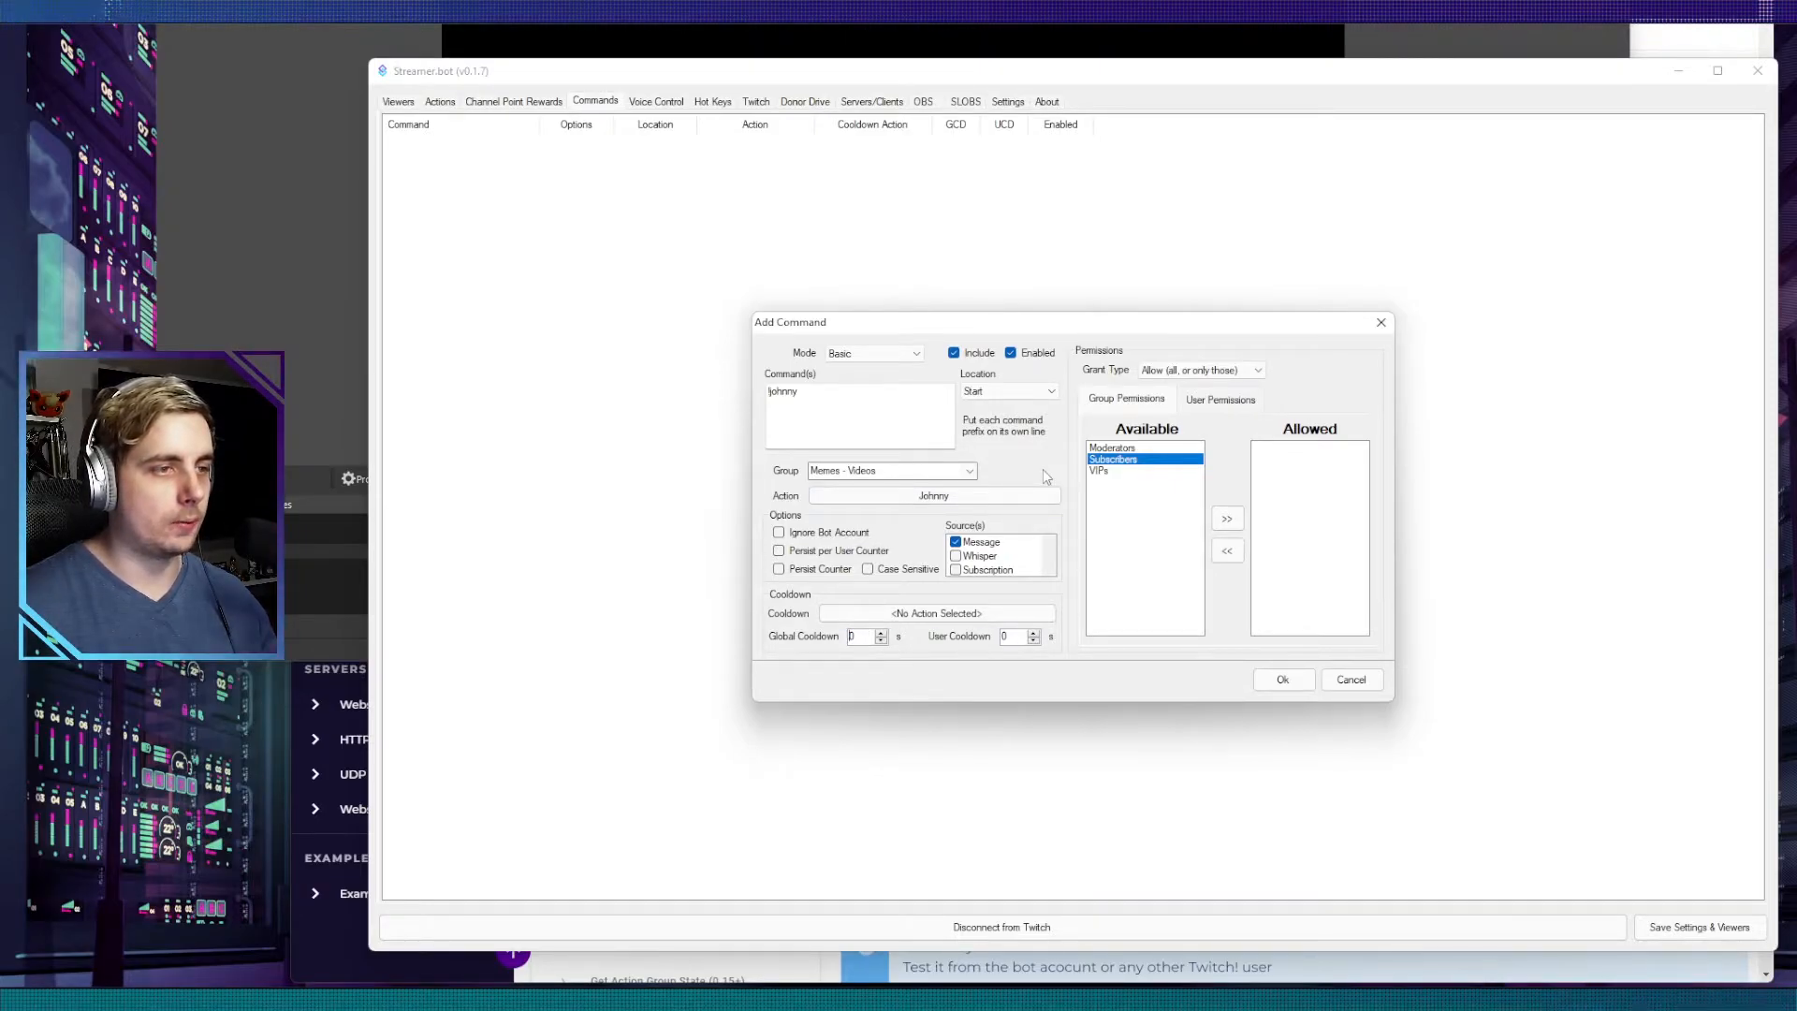
pyautogui.click(1282, 679)
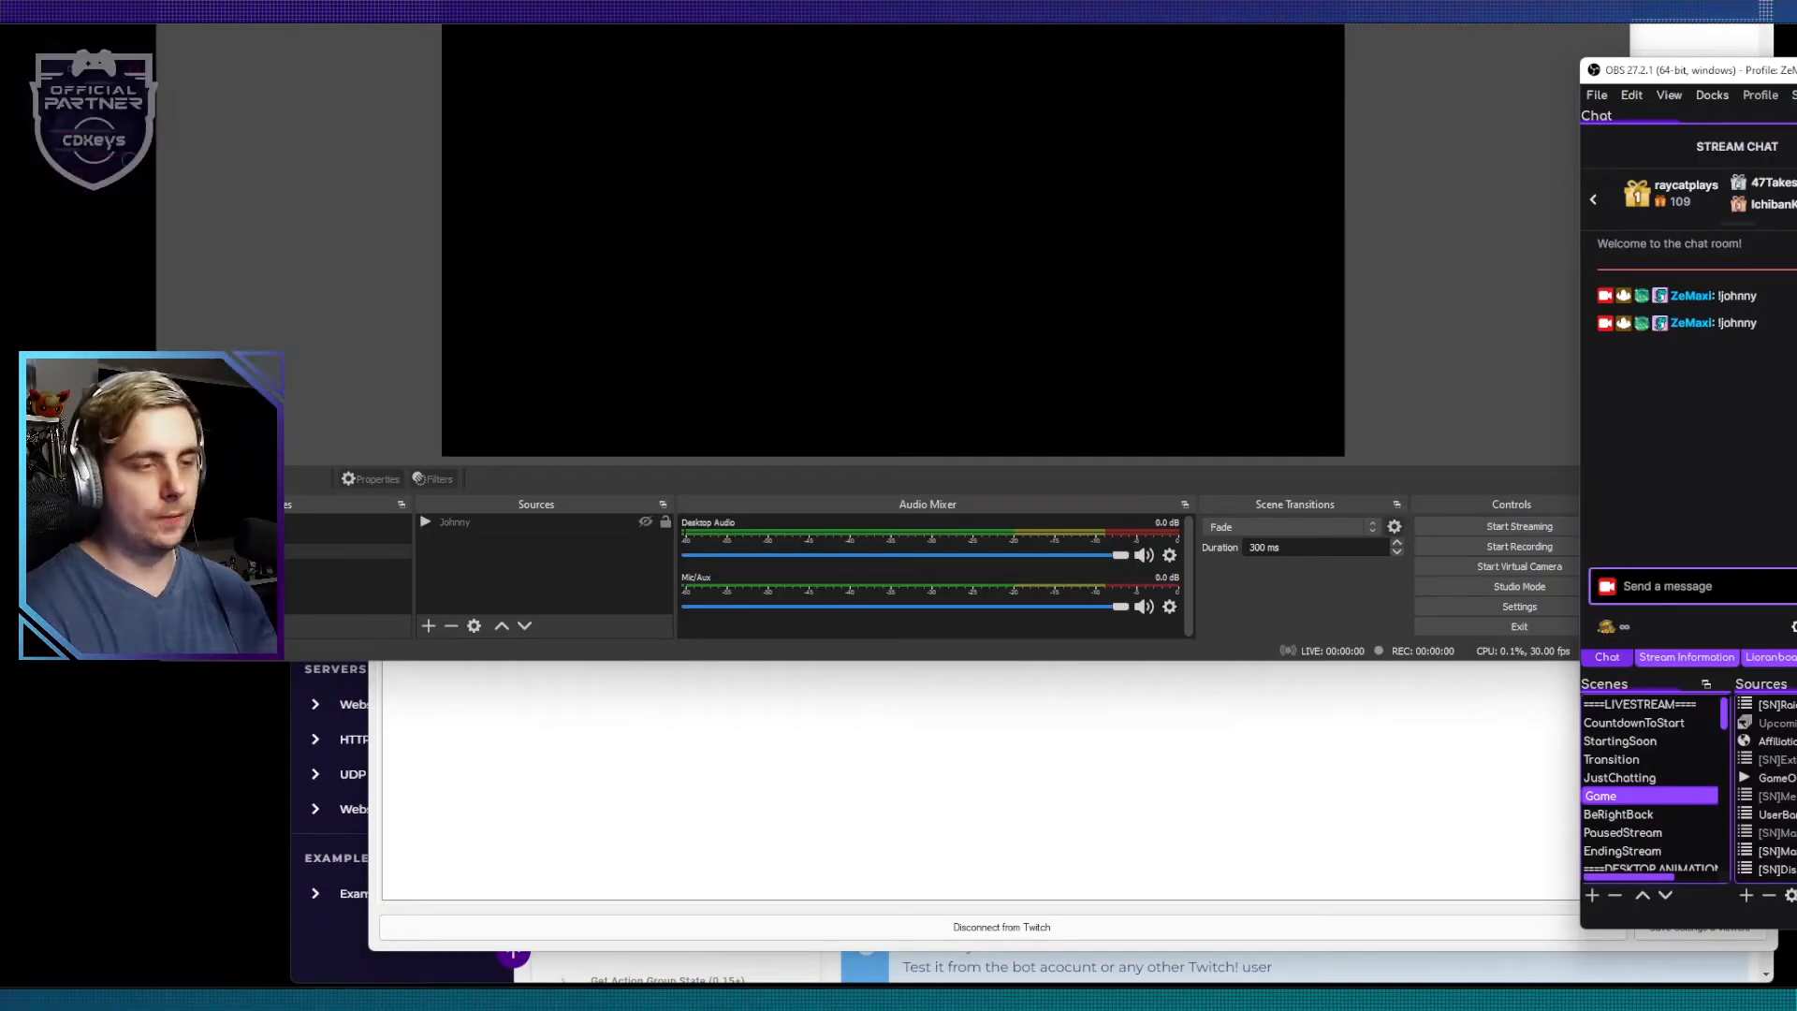
pyautogui.click(1685, 586)
pyautogui.write('!johnny')
pyautogui.press('Return')
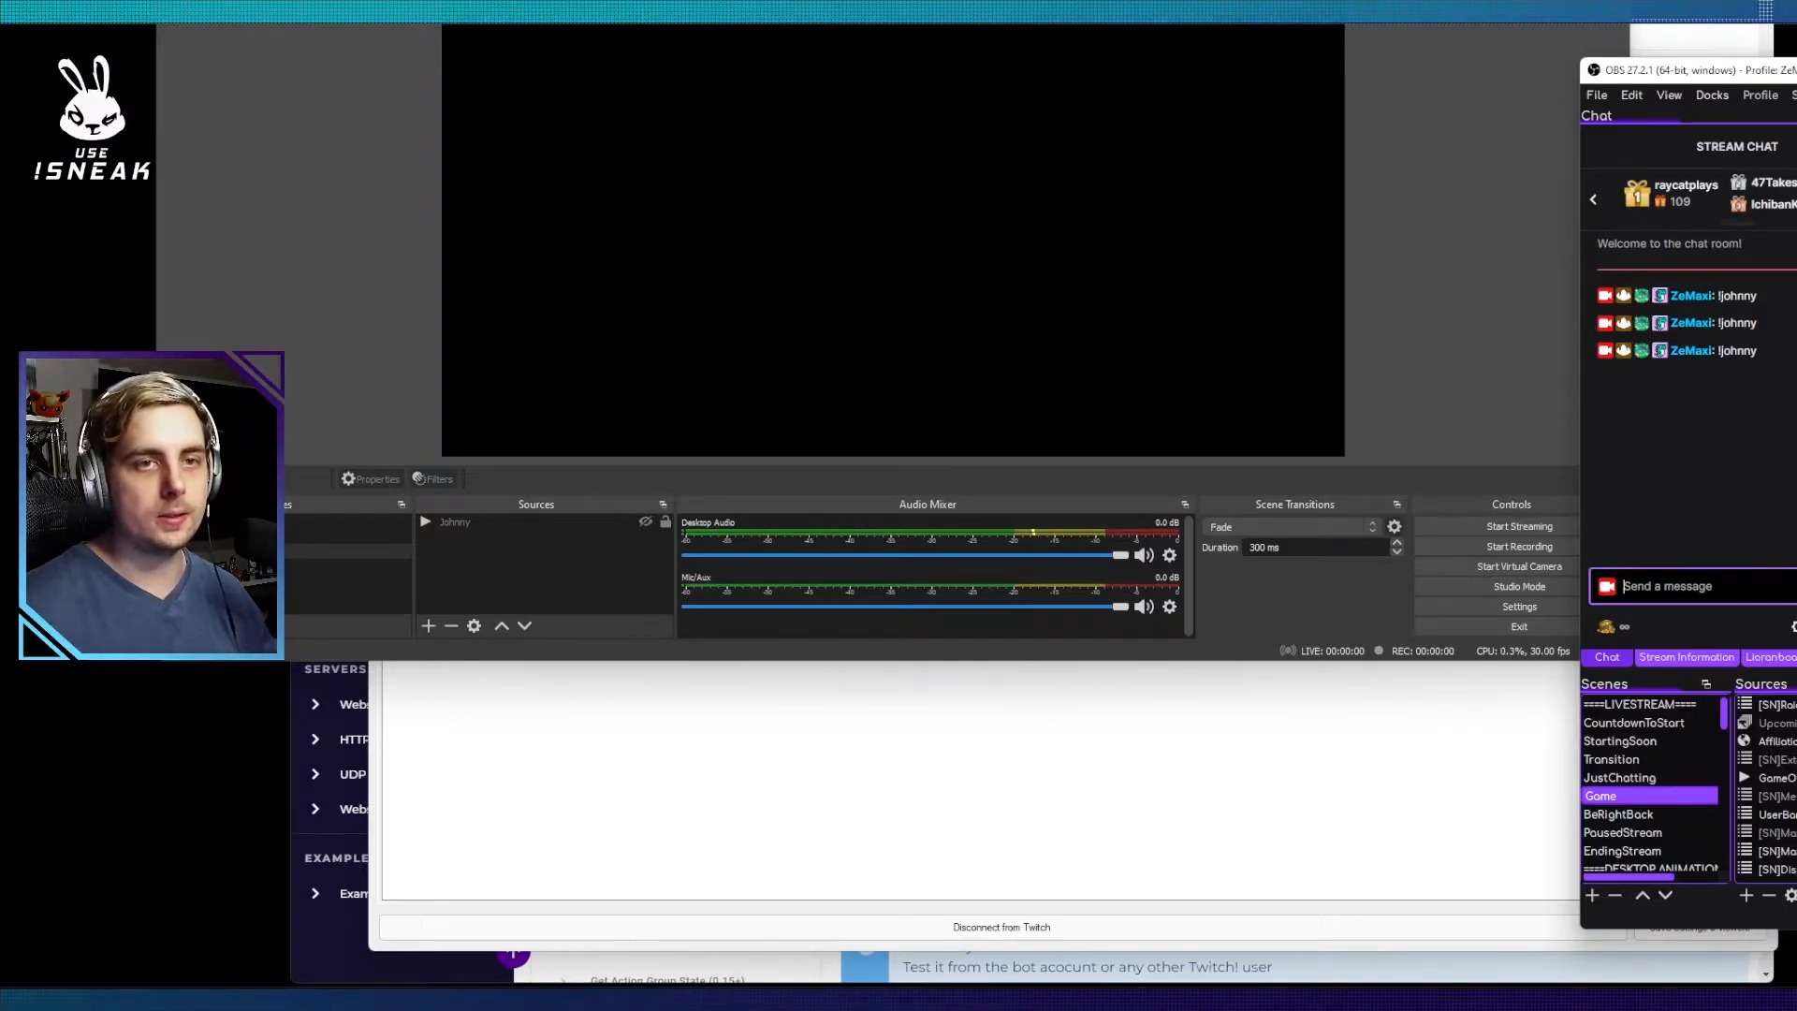
# Step: Switch back to Streamer.bot and examine the Throw Masterball, Throw Pokeball and Throw Ultraball entries among the channel point rewards
pyautogui.hotkey('alt', 'Tab')
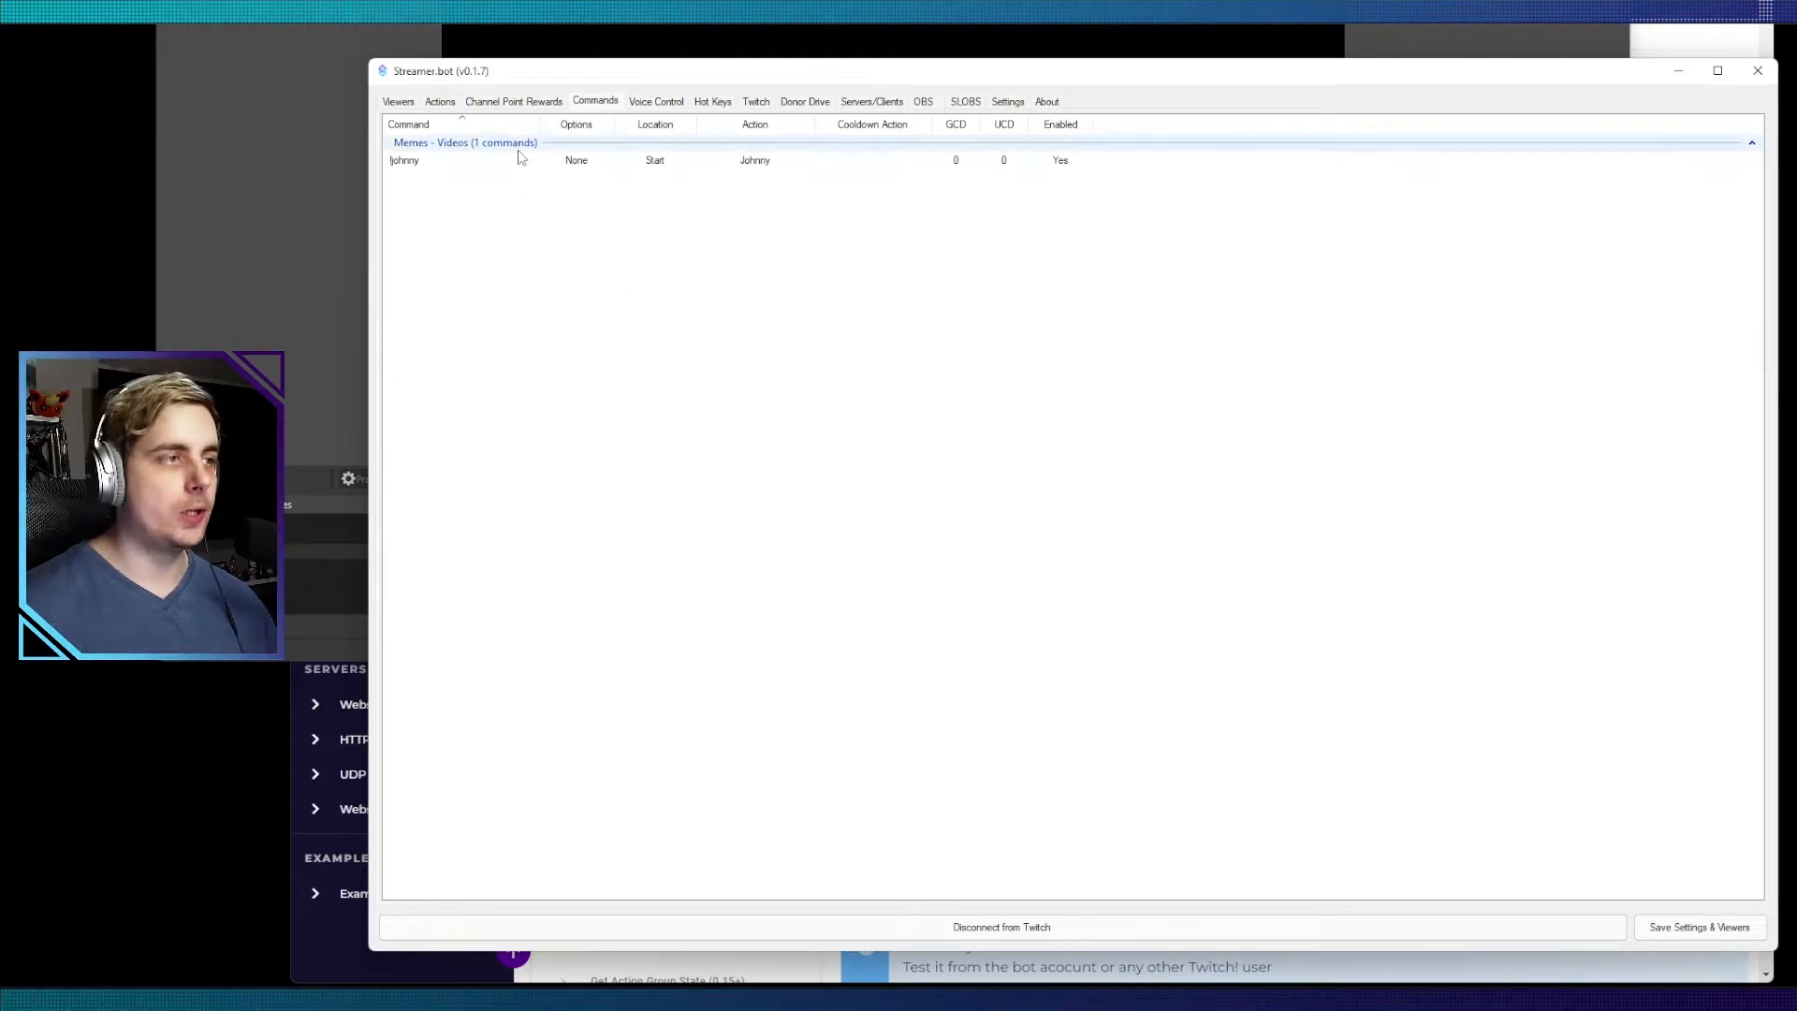
pyautogui.click(506, 105)
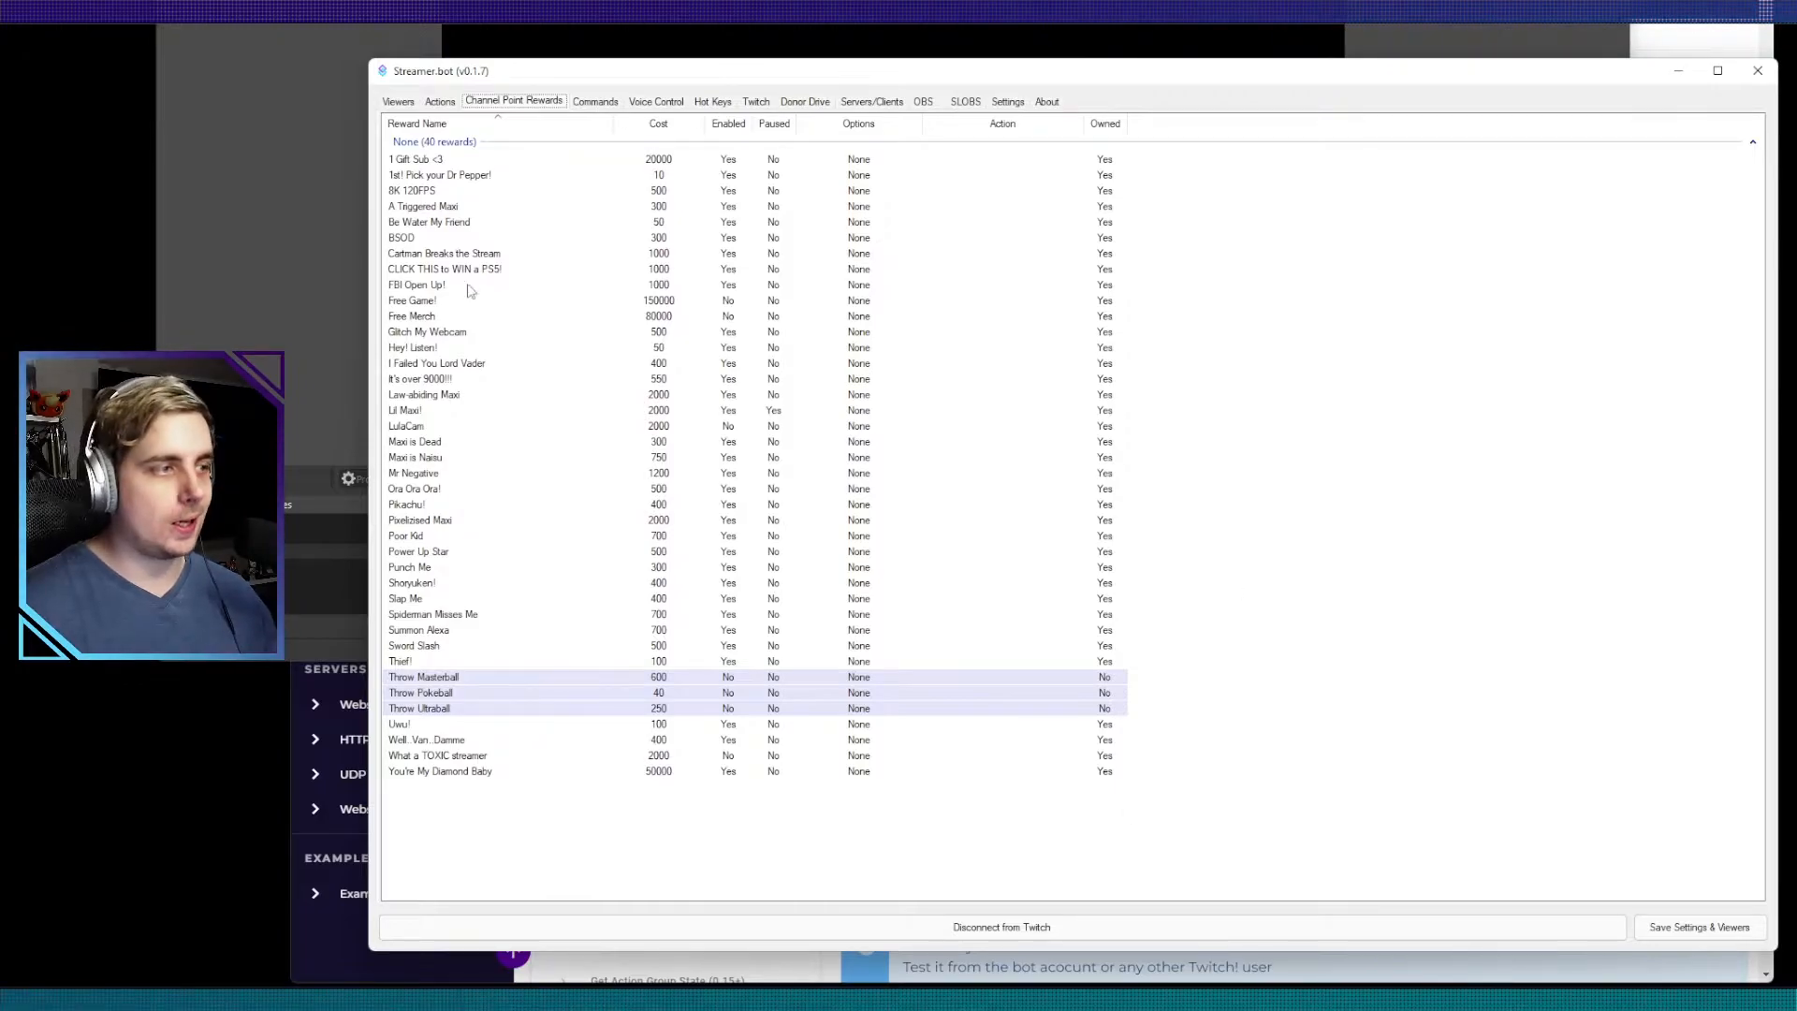
pyautogui.click(527, 679)
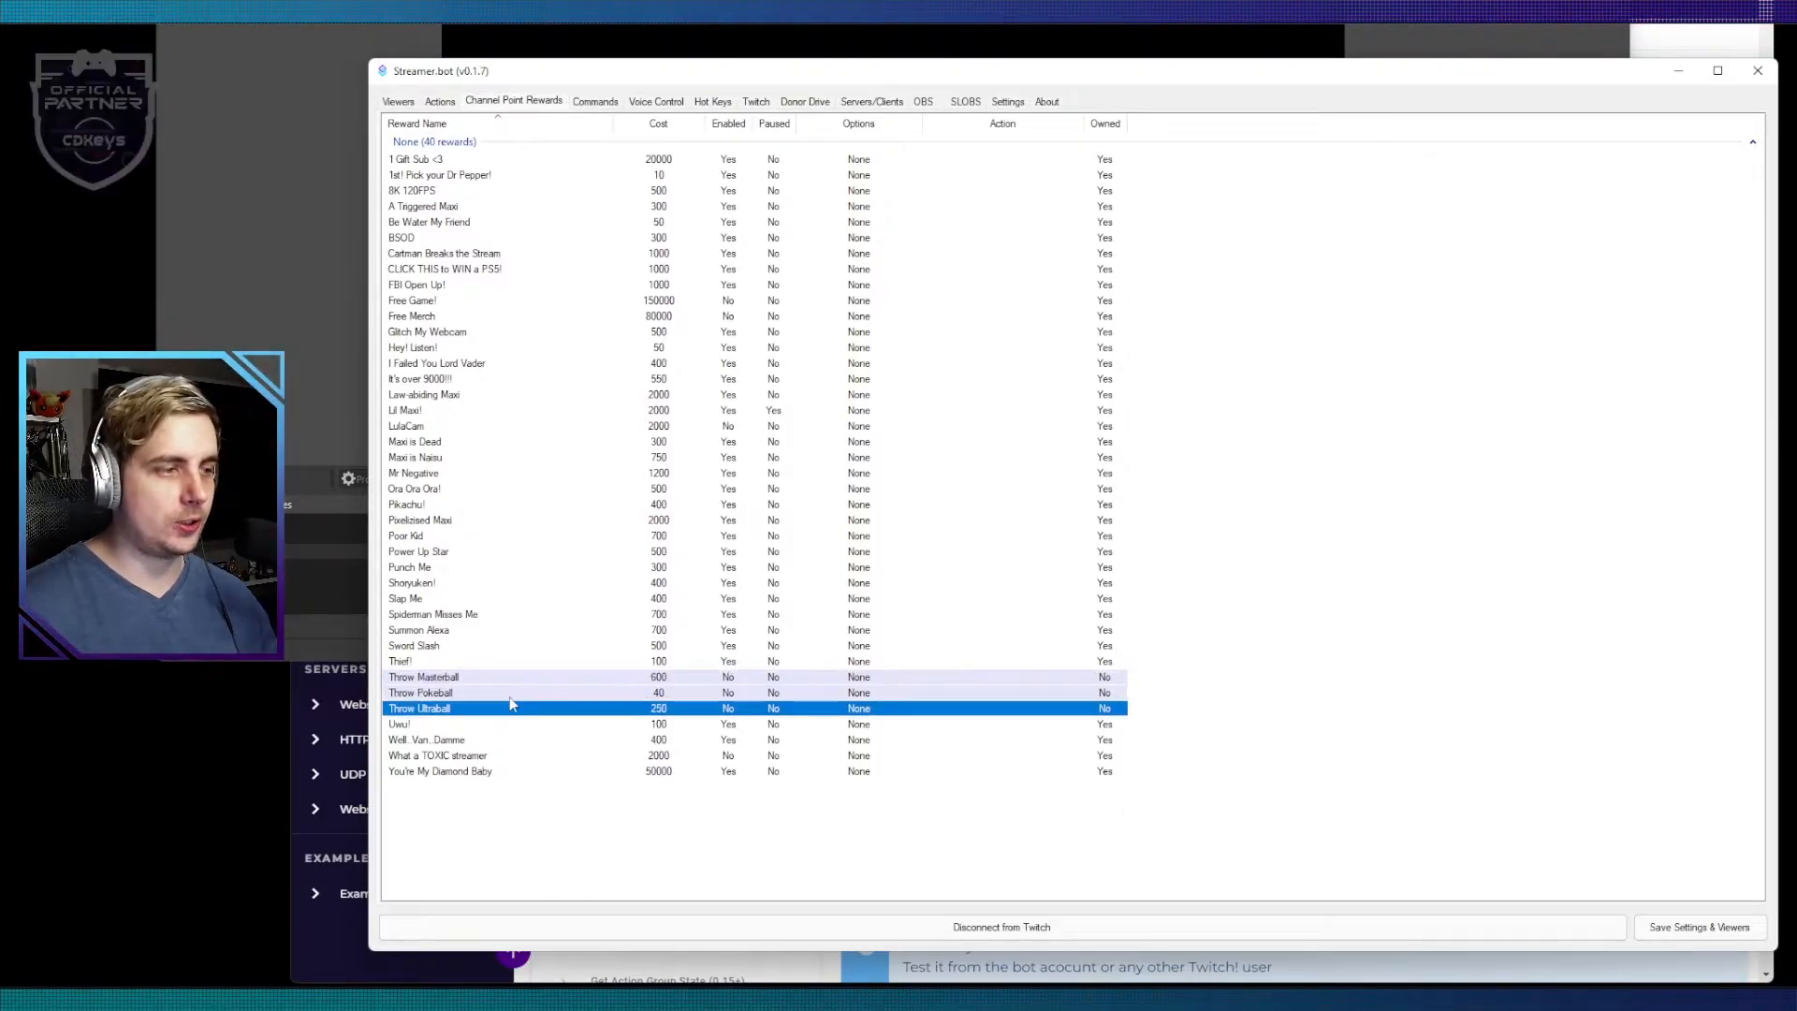
pyautogui.press('Down')
pyautogui.press('Down')
pyautogui.press('Up')
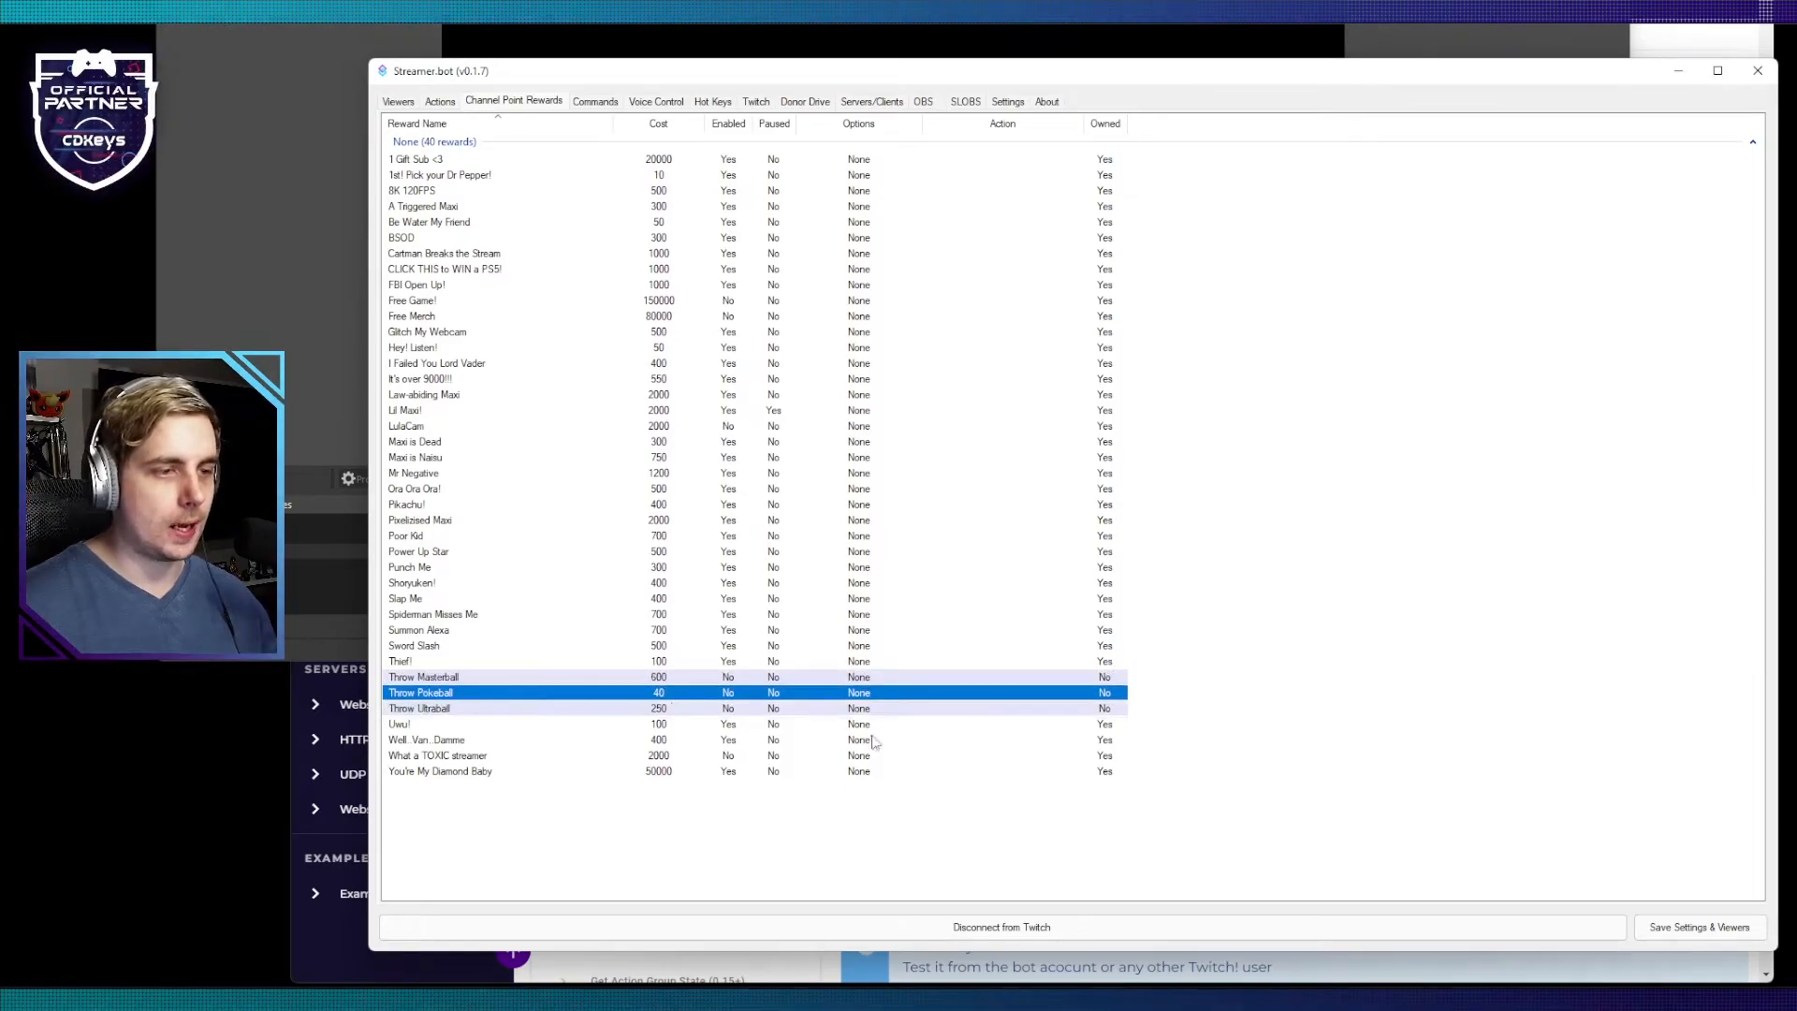
pyautogui.keyDown('ctrl'); pyautogui.click(588, 691); pyautogui.keyUp('ctrl')
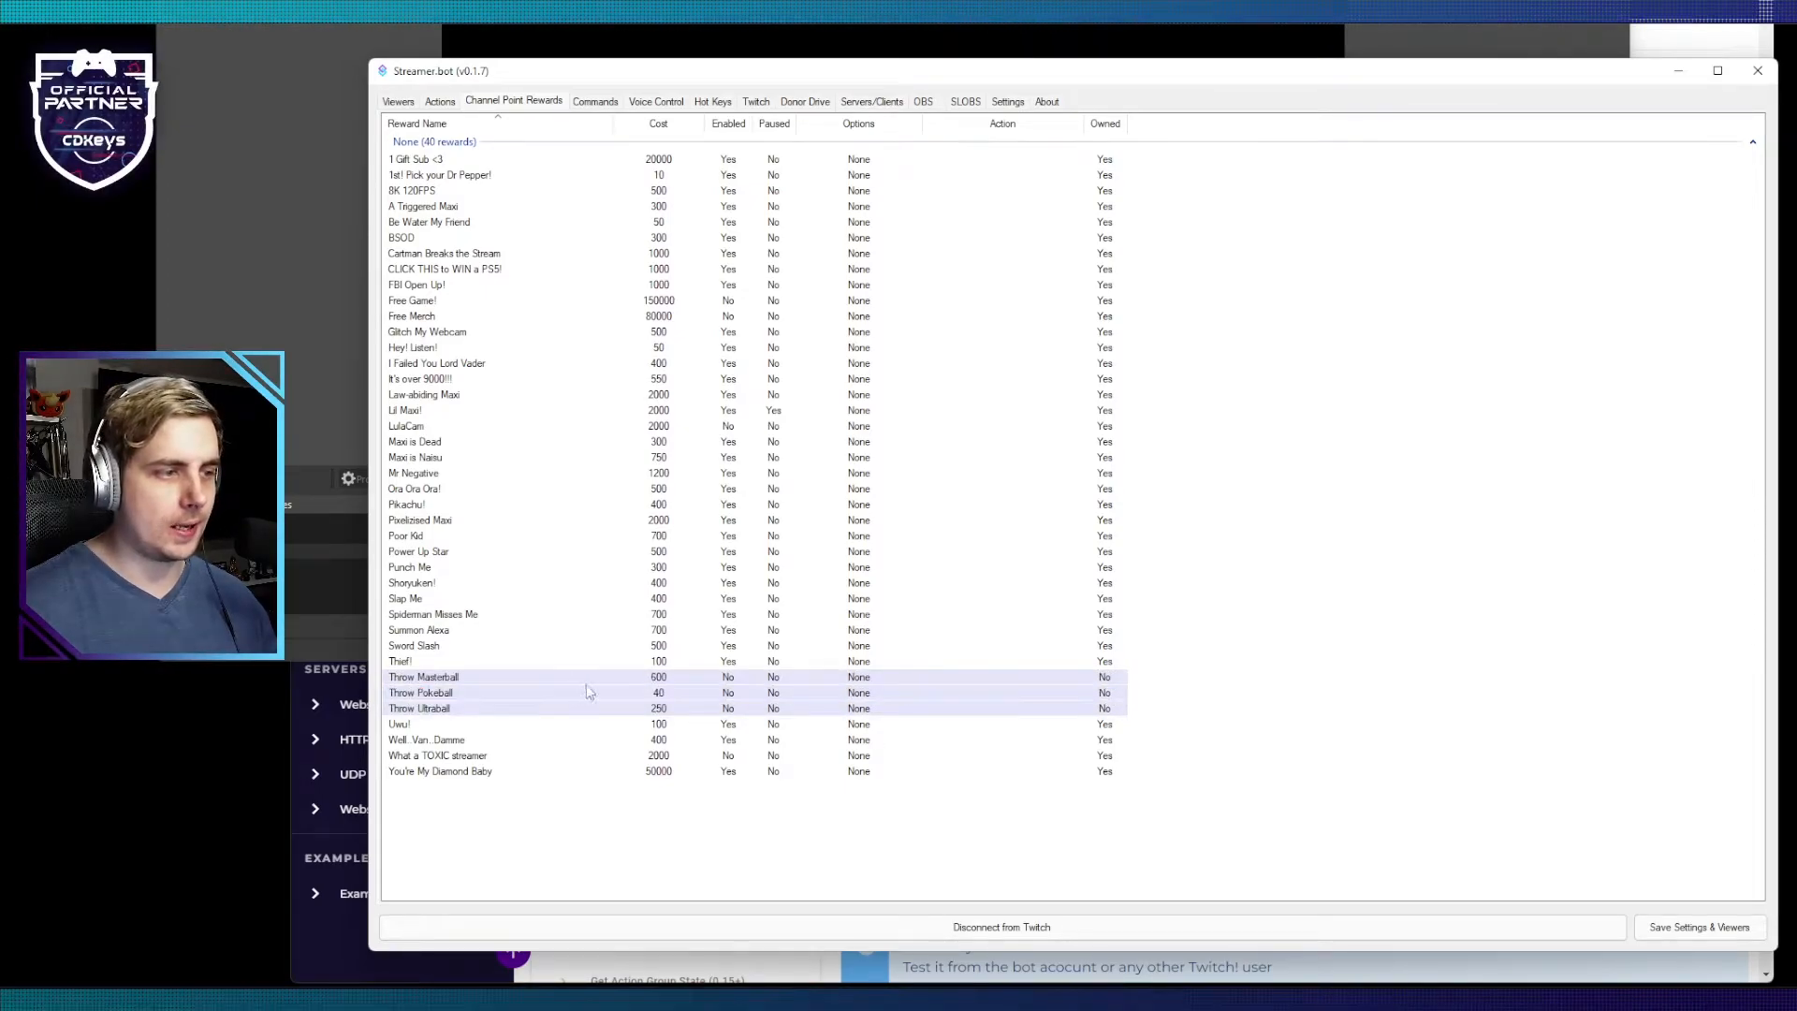
# Step: Compare which settings are editable in the Throw Masterball reward and in the 1st! Pick your Dr Pepper! reward
pyautogui.doubleClick(646, 679)
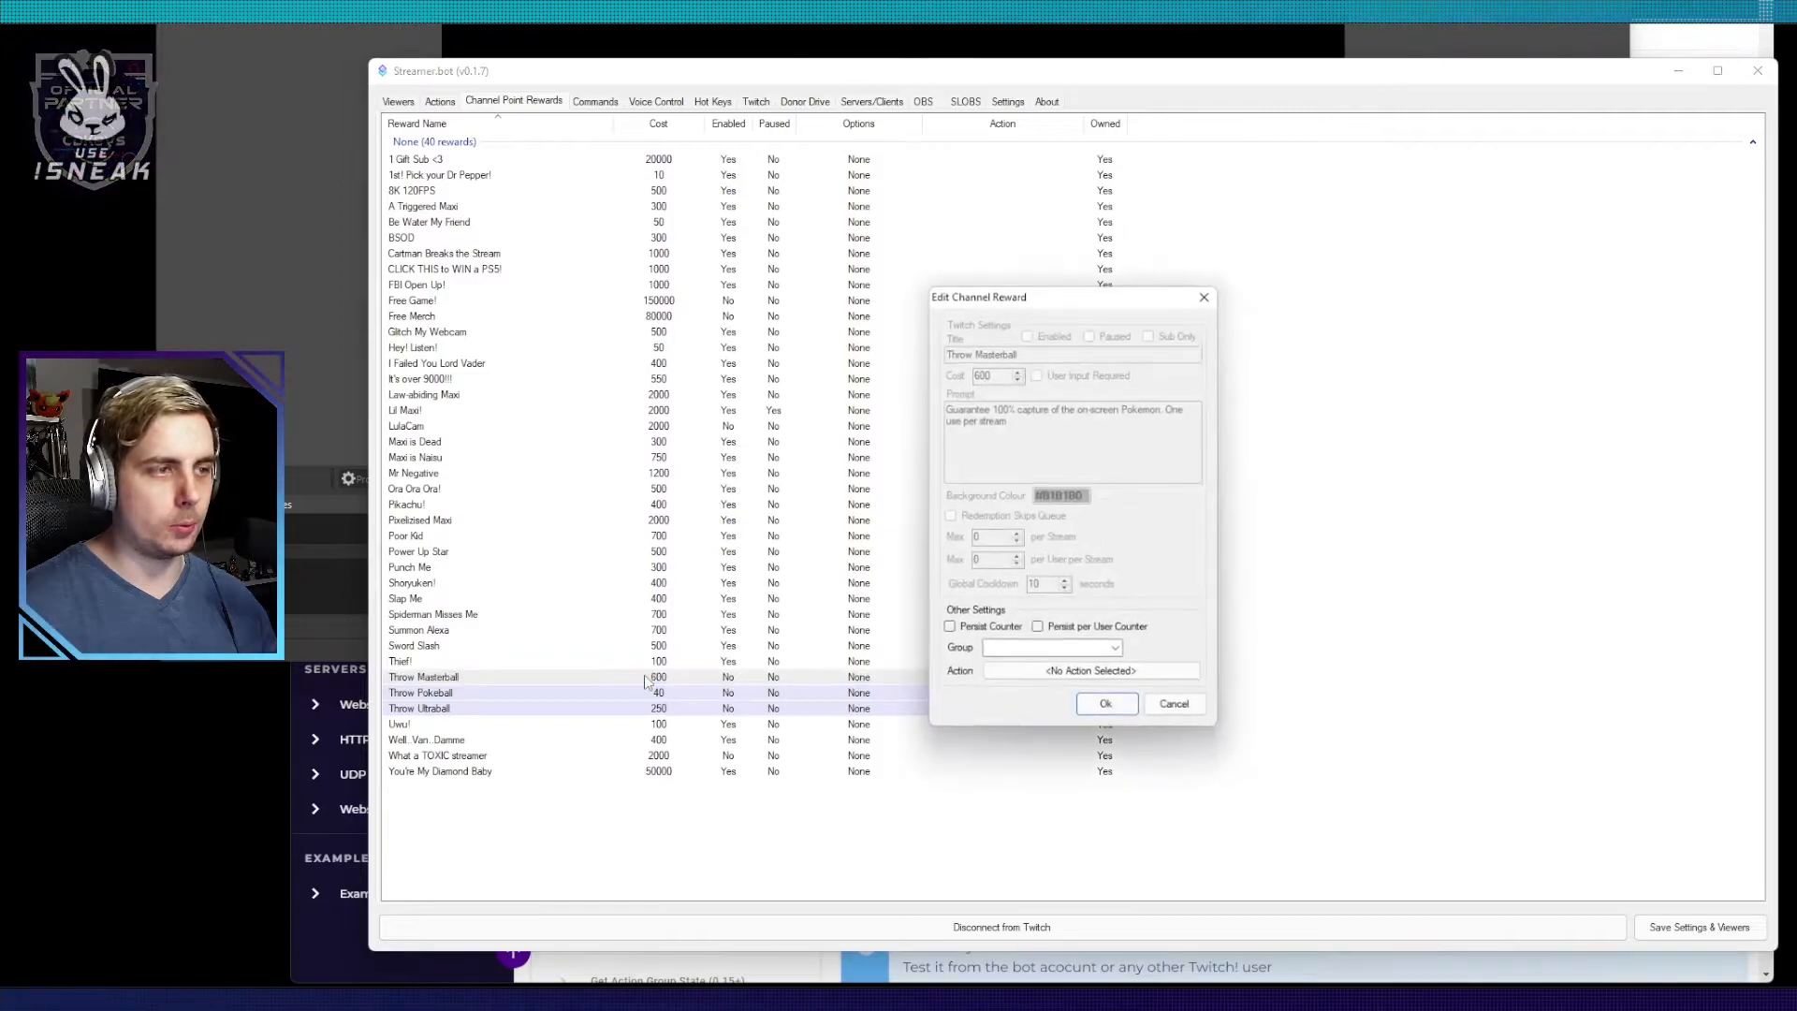
pyautogui.click(1198, 713)
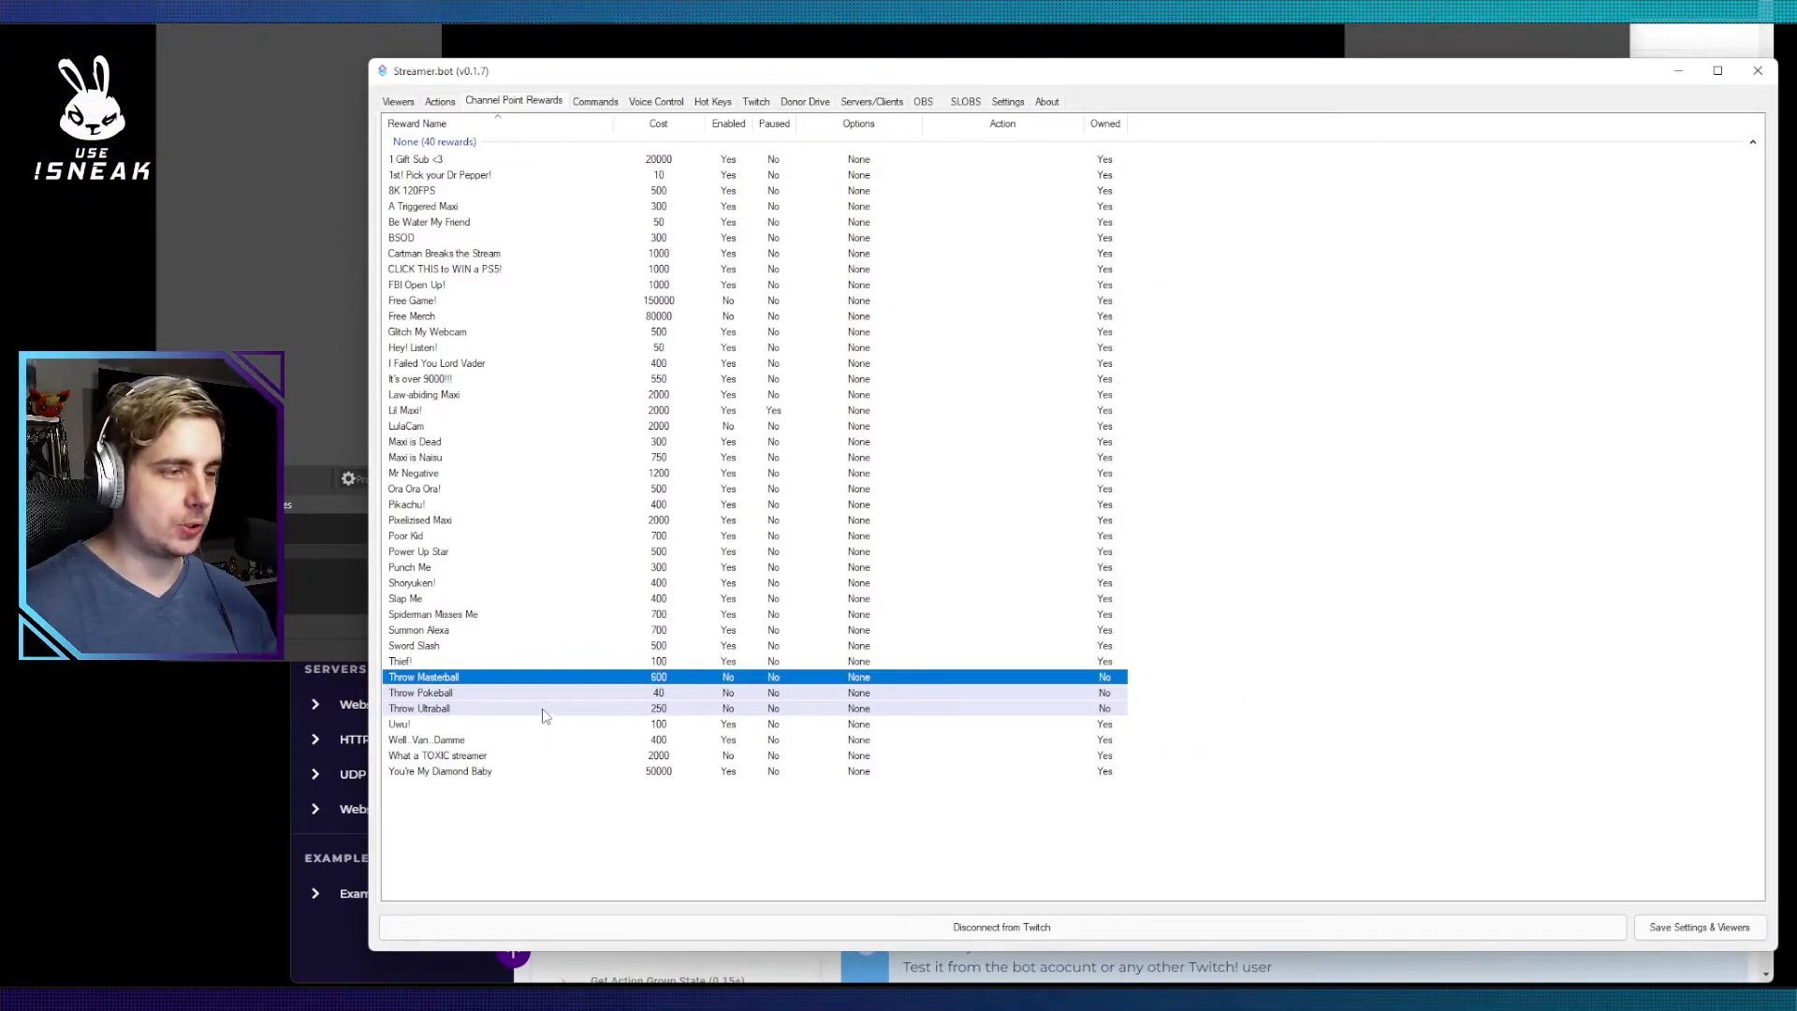
pyautogui.doubleClick(1013, 684)
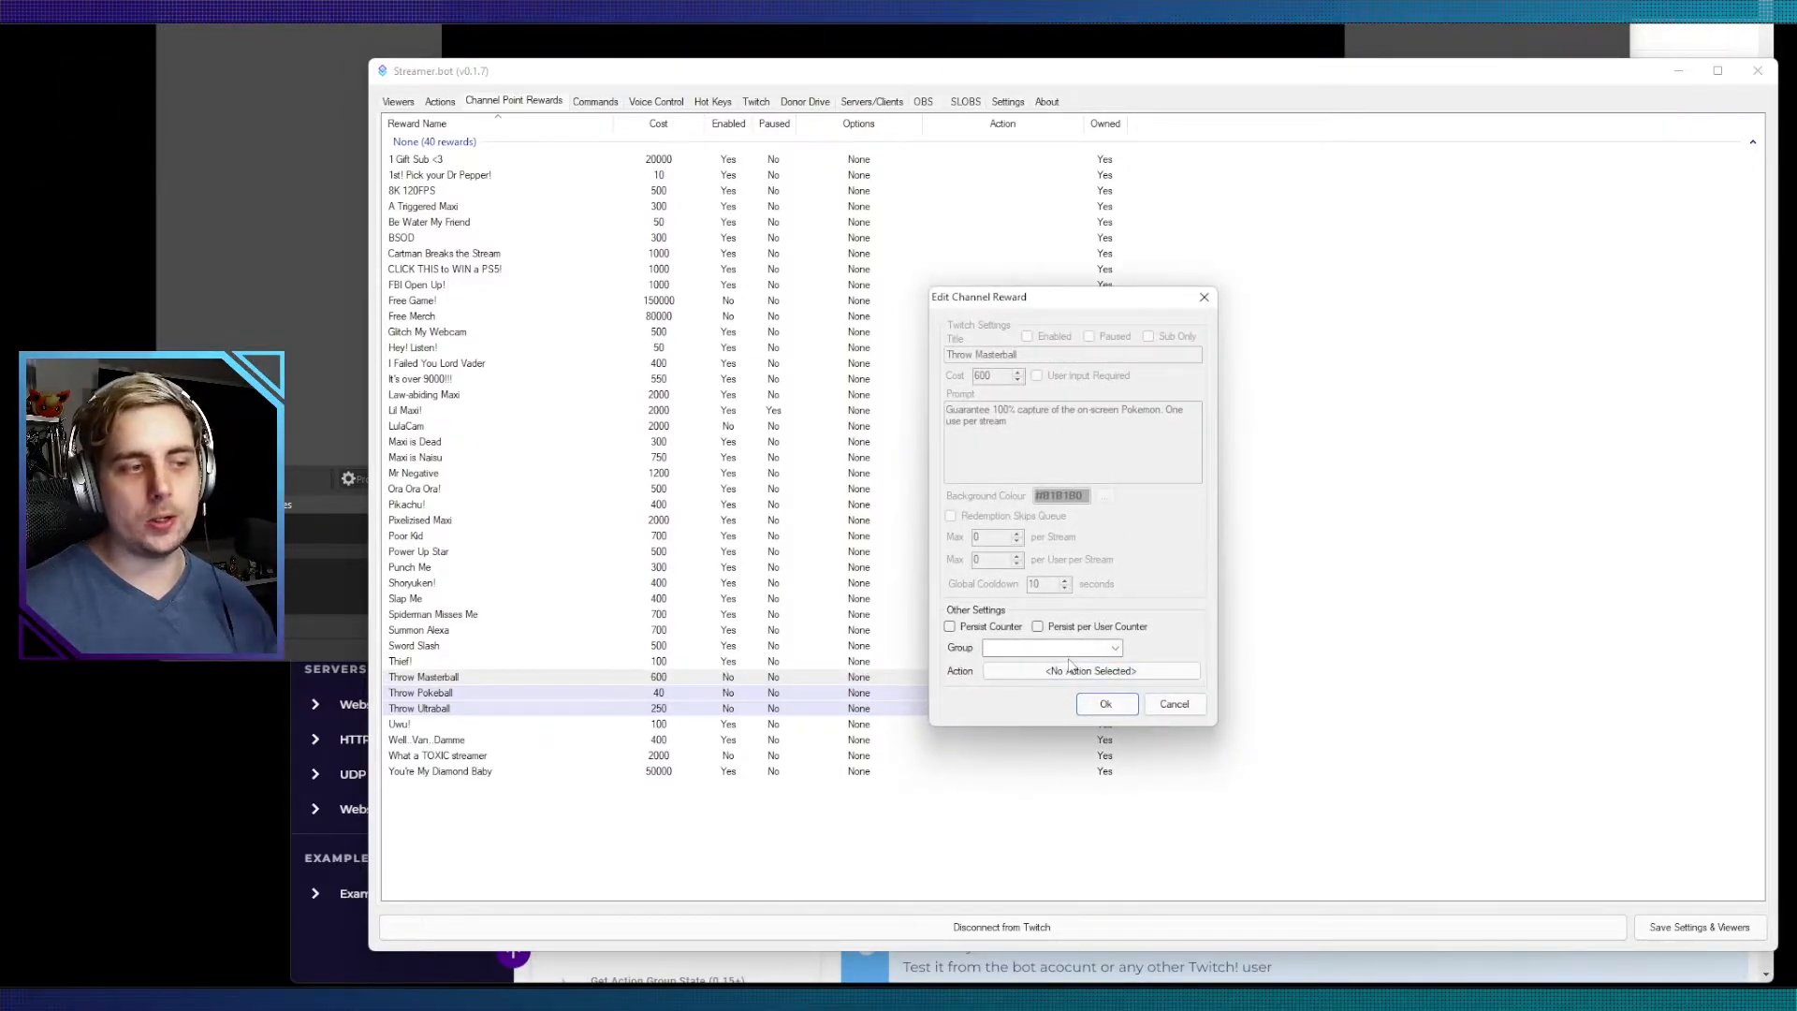
pyautogui.click(1173, 705)
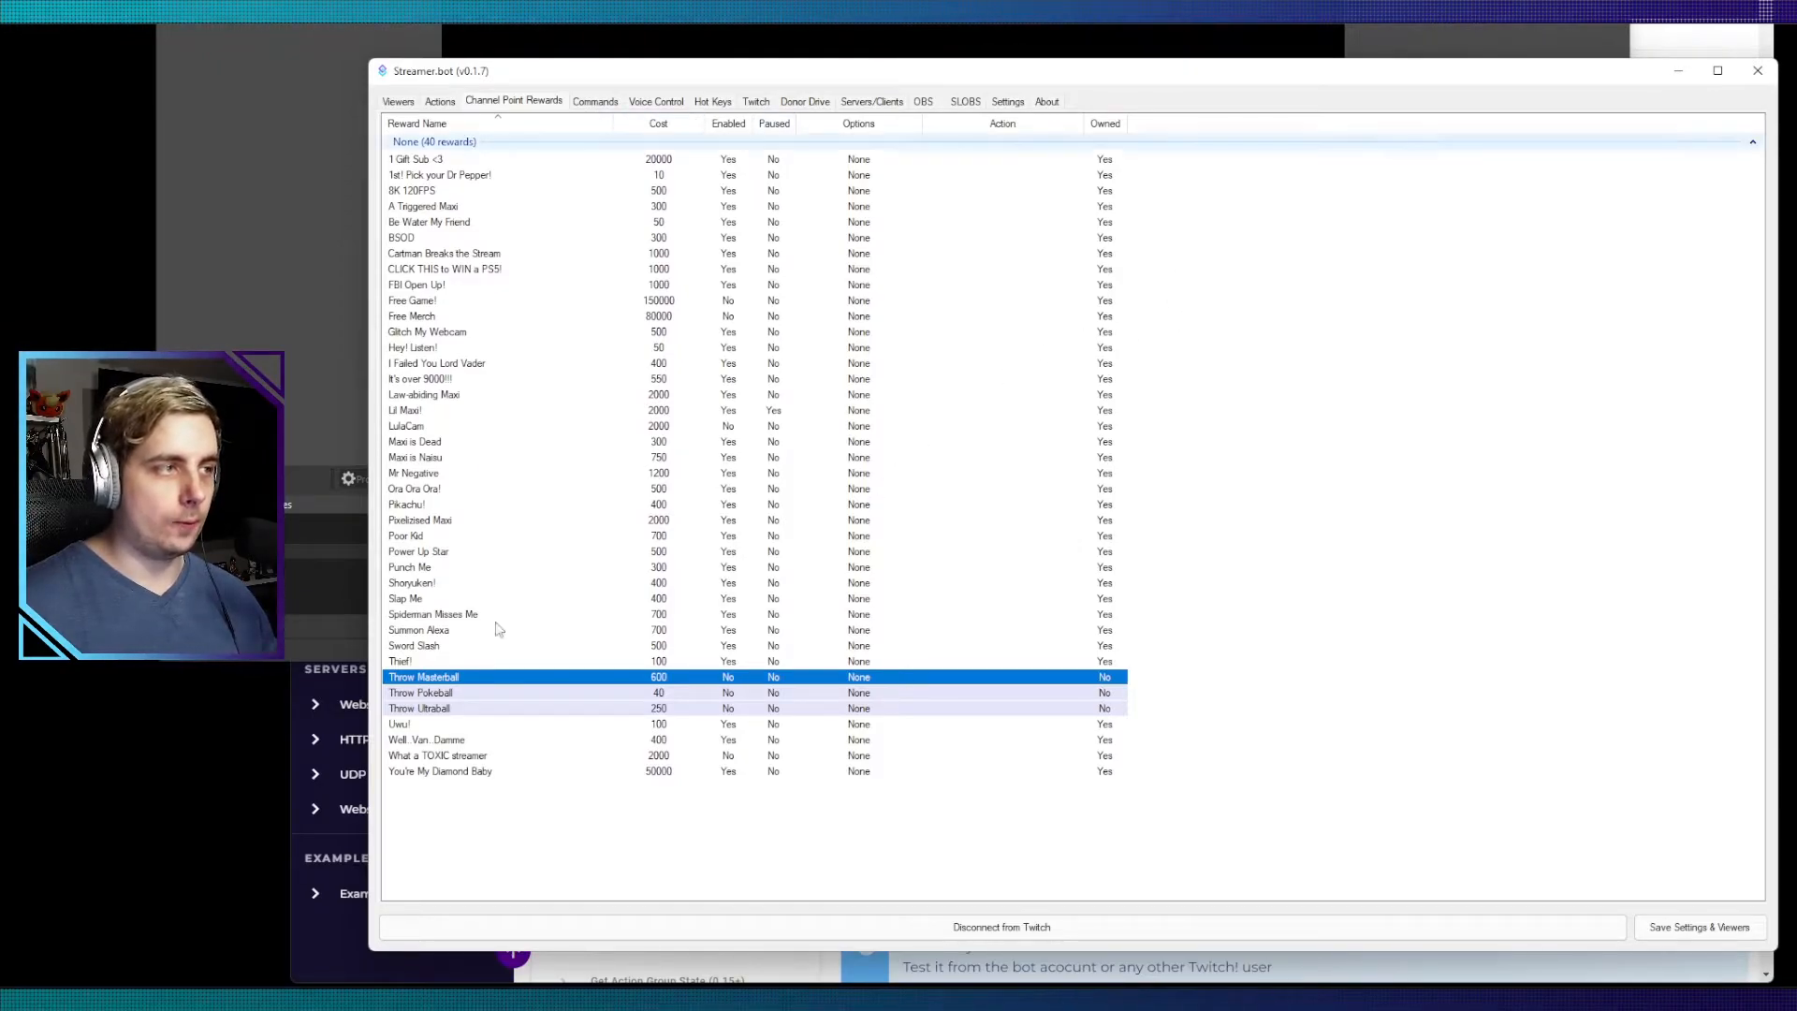
pyautogui.doubleClick(490, 176)
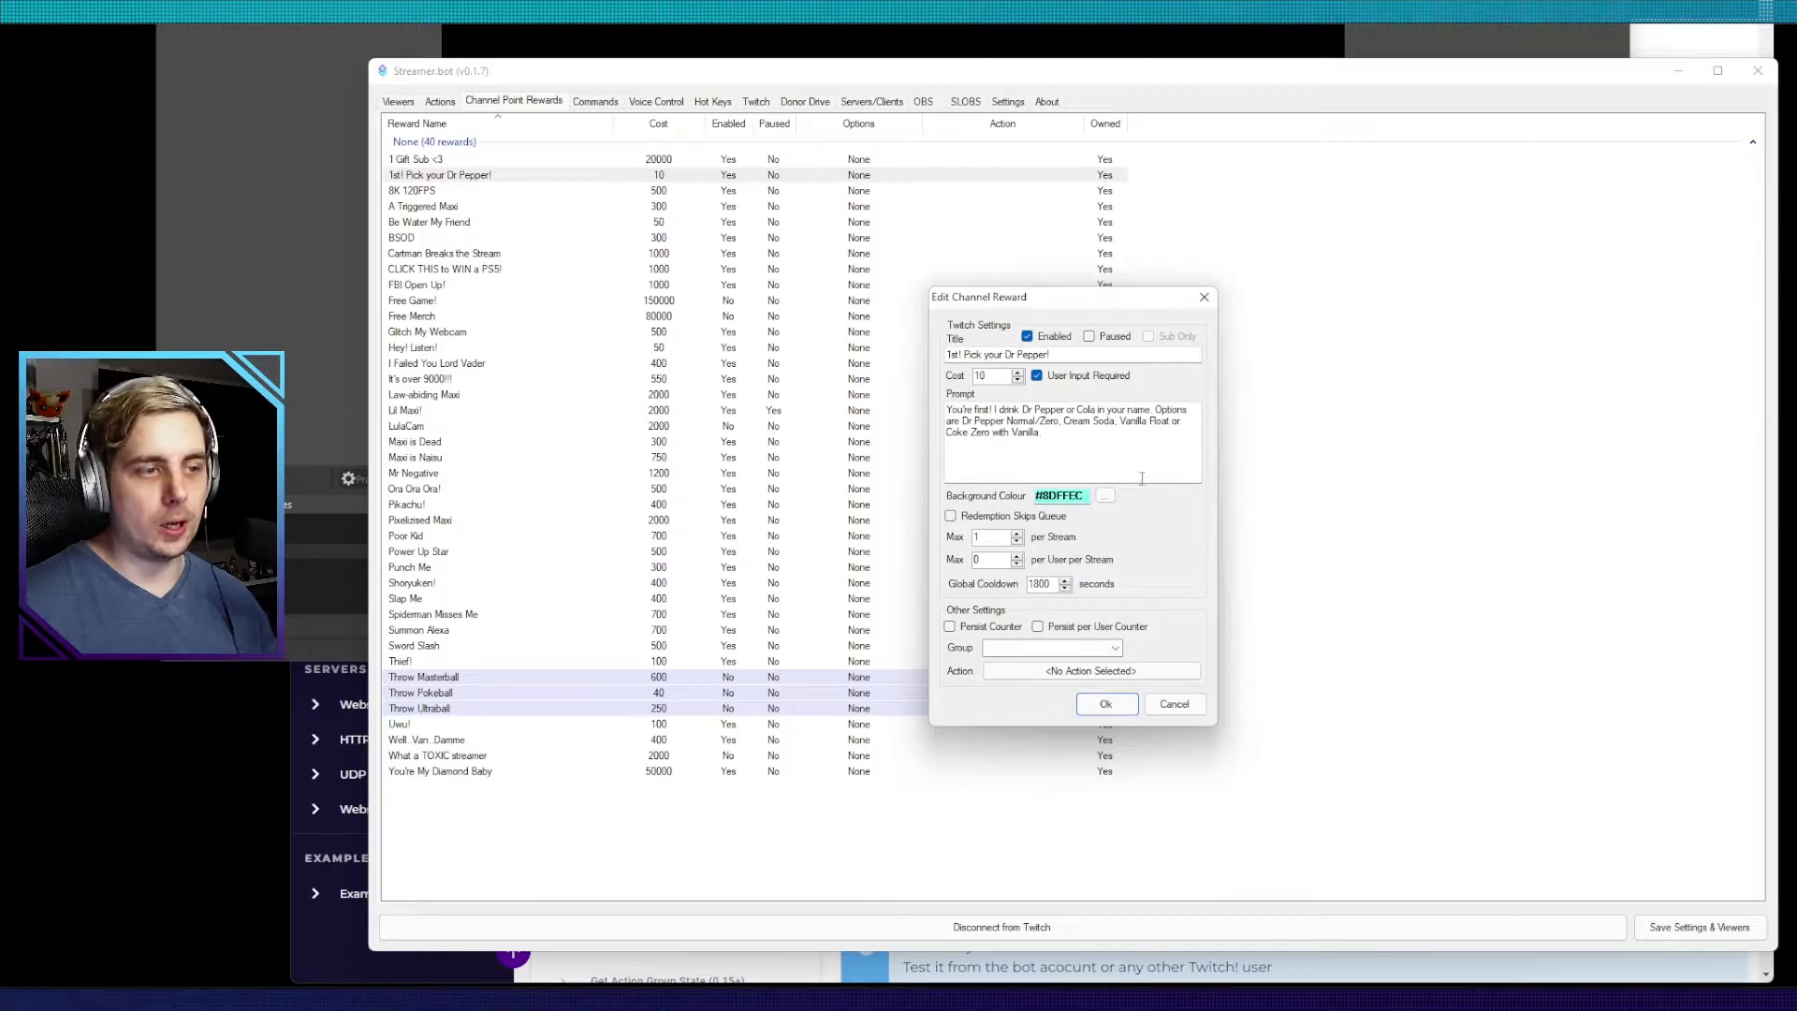
pyautogui.click(1173, 707)
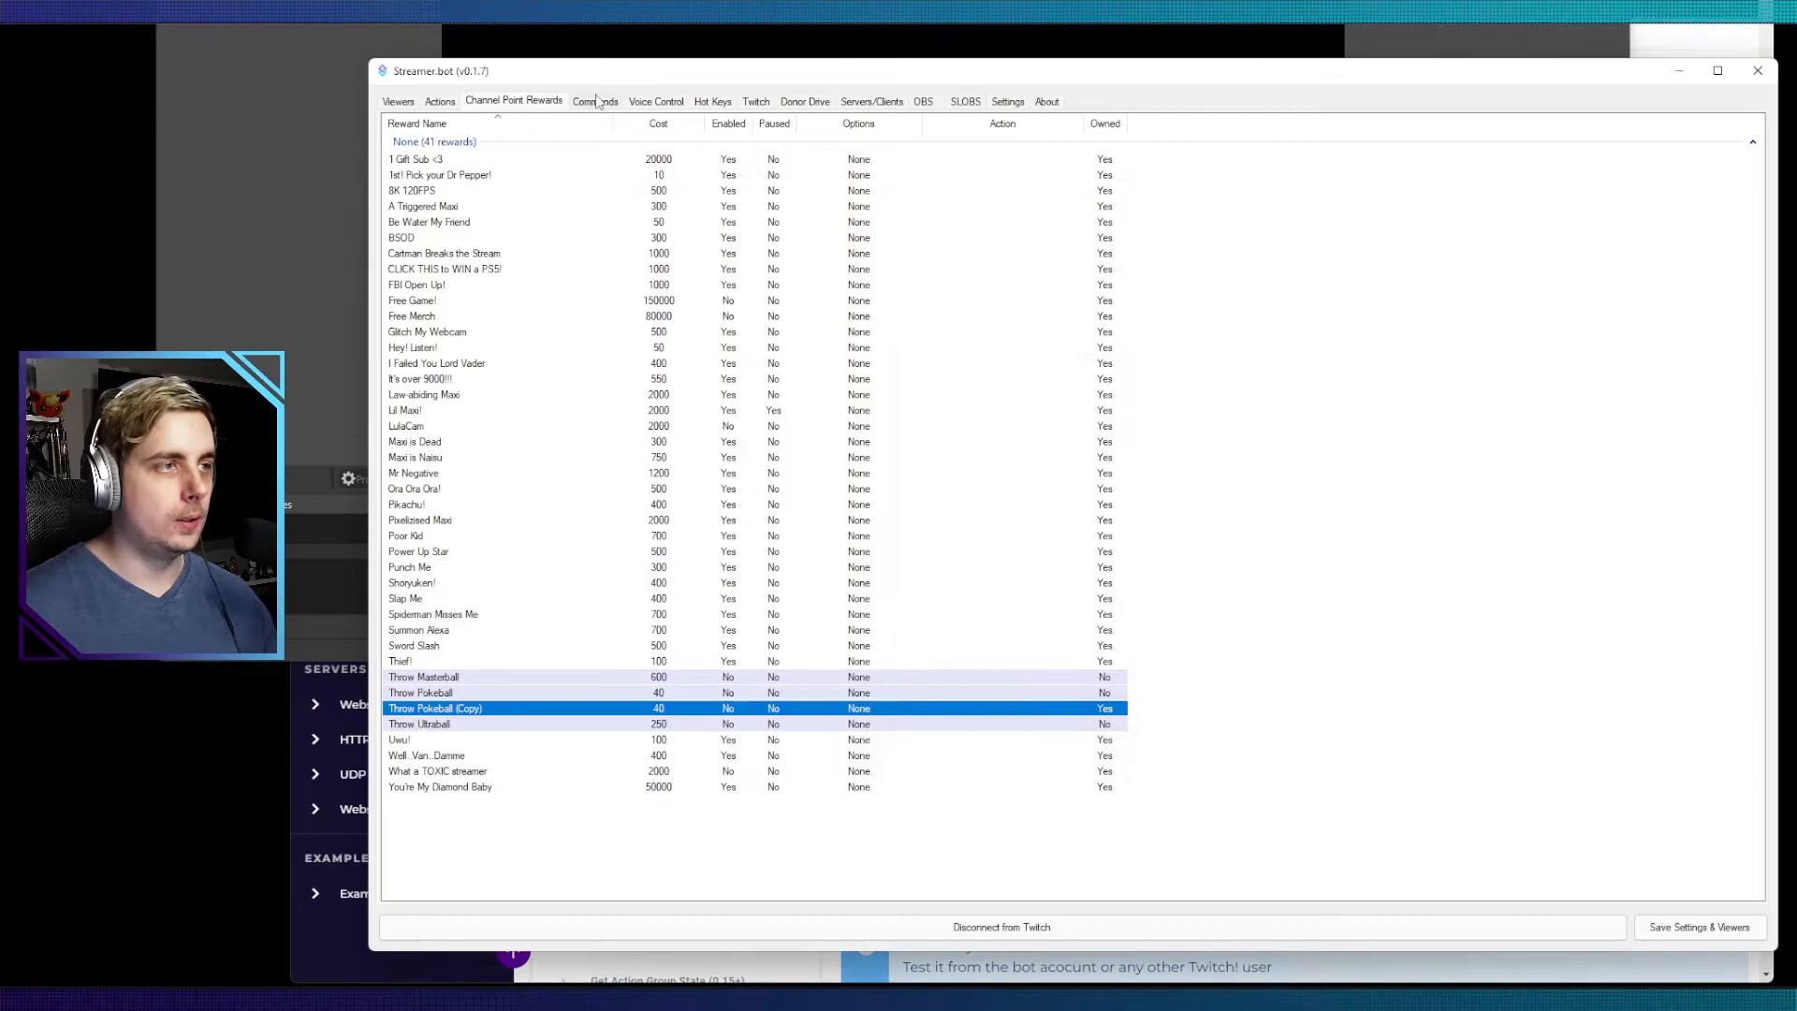
# Step: Start a new channel point reward titled Johnny with a cost of 10
pyautogui.rightClick(676, 820)
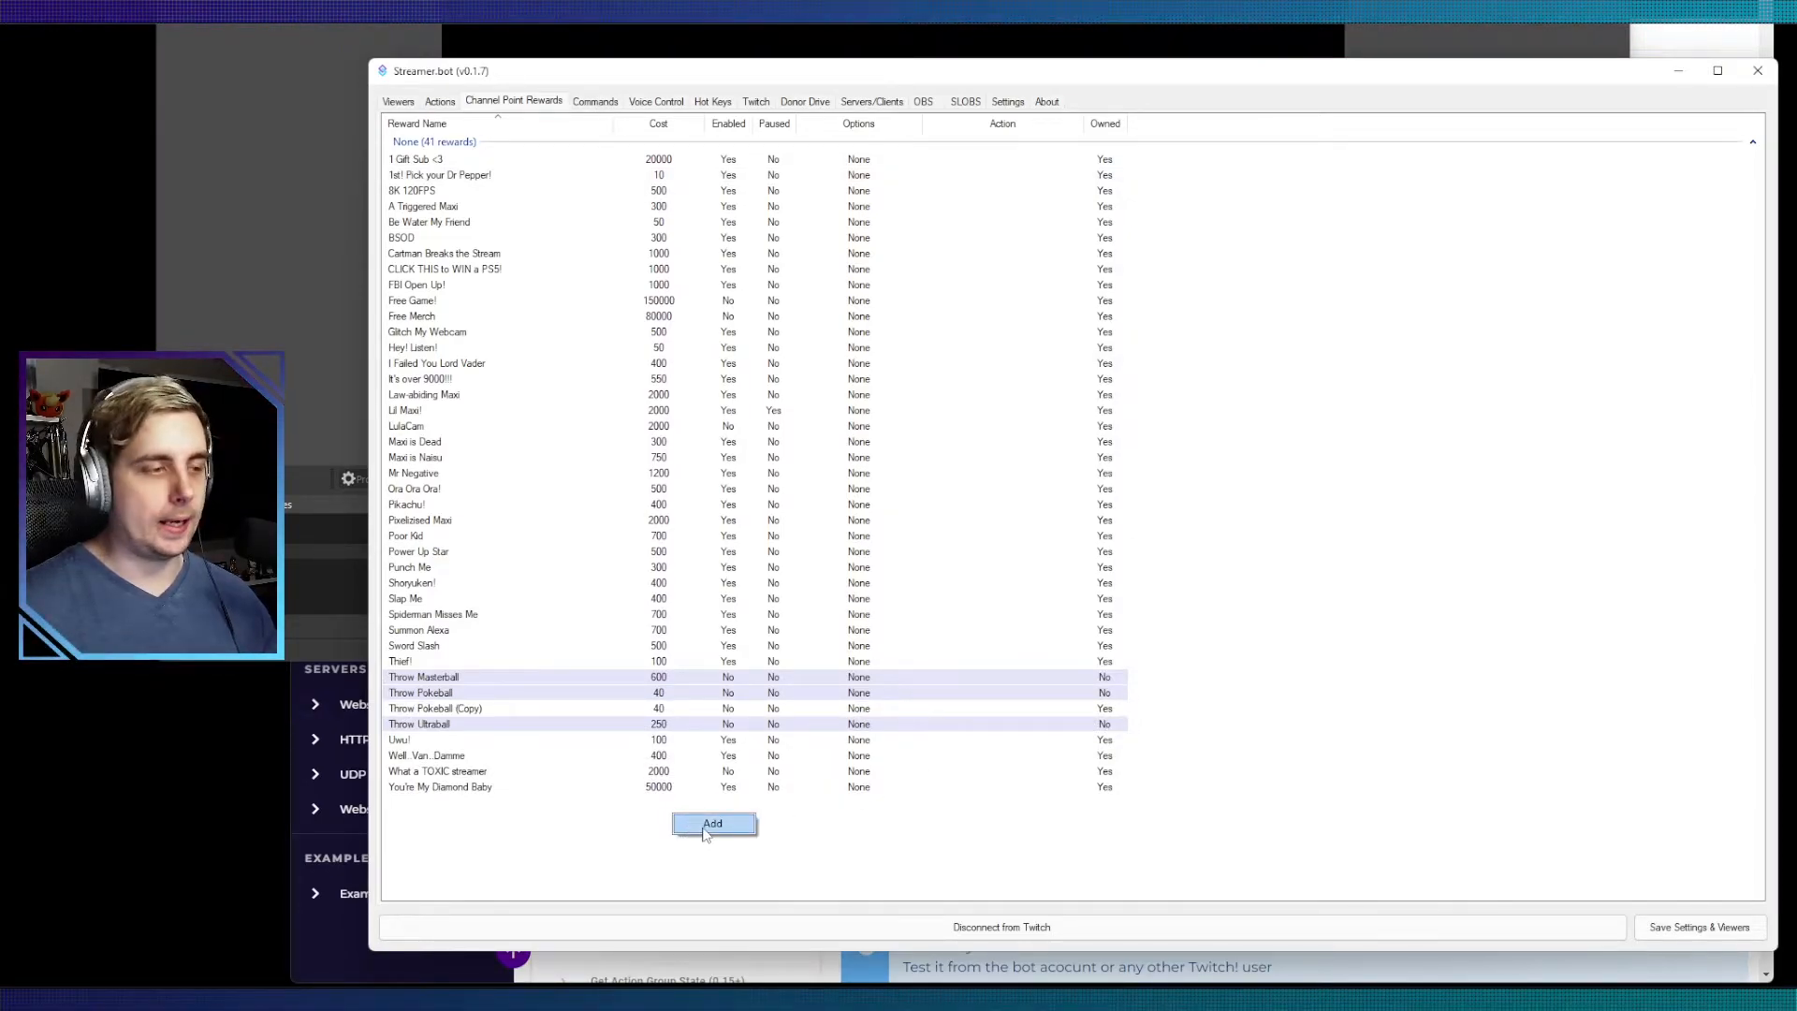
pyautogui.click(707, 824)
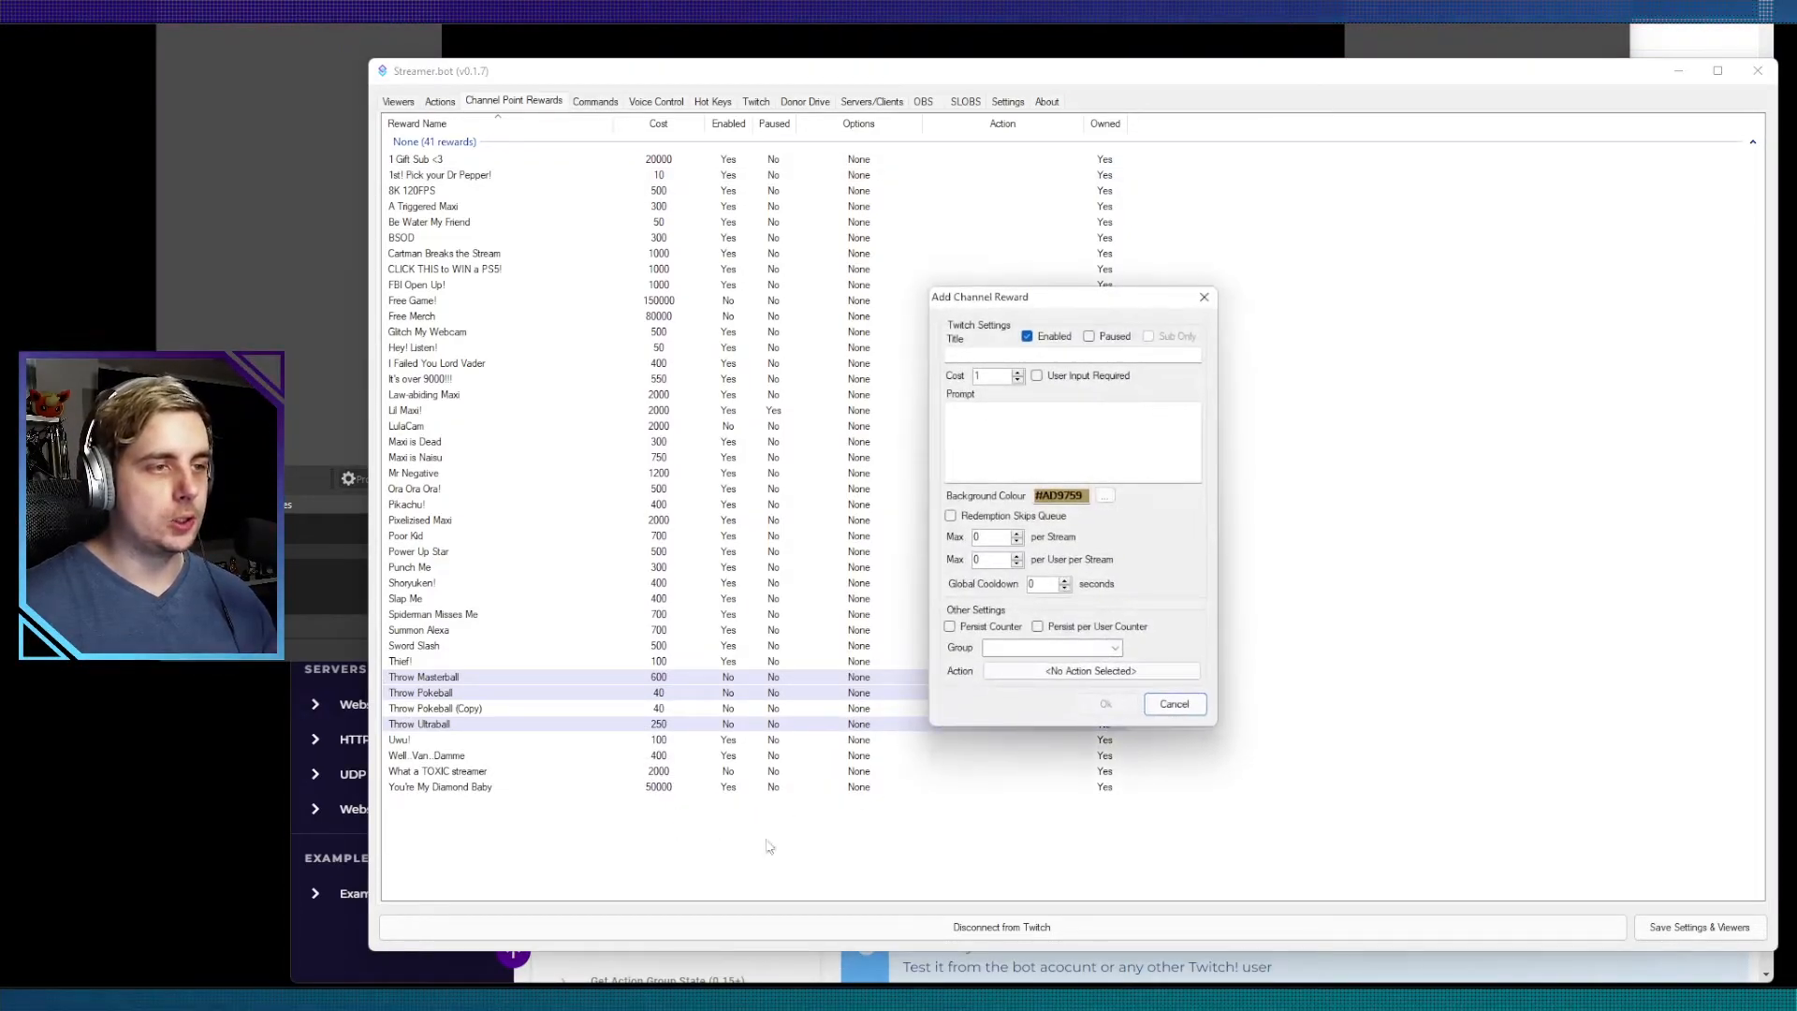
pyautogui.click(971, 352)
pyautogui.write('Johnny')
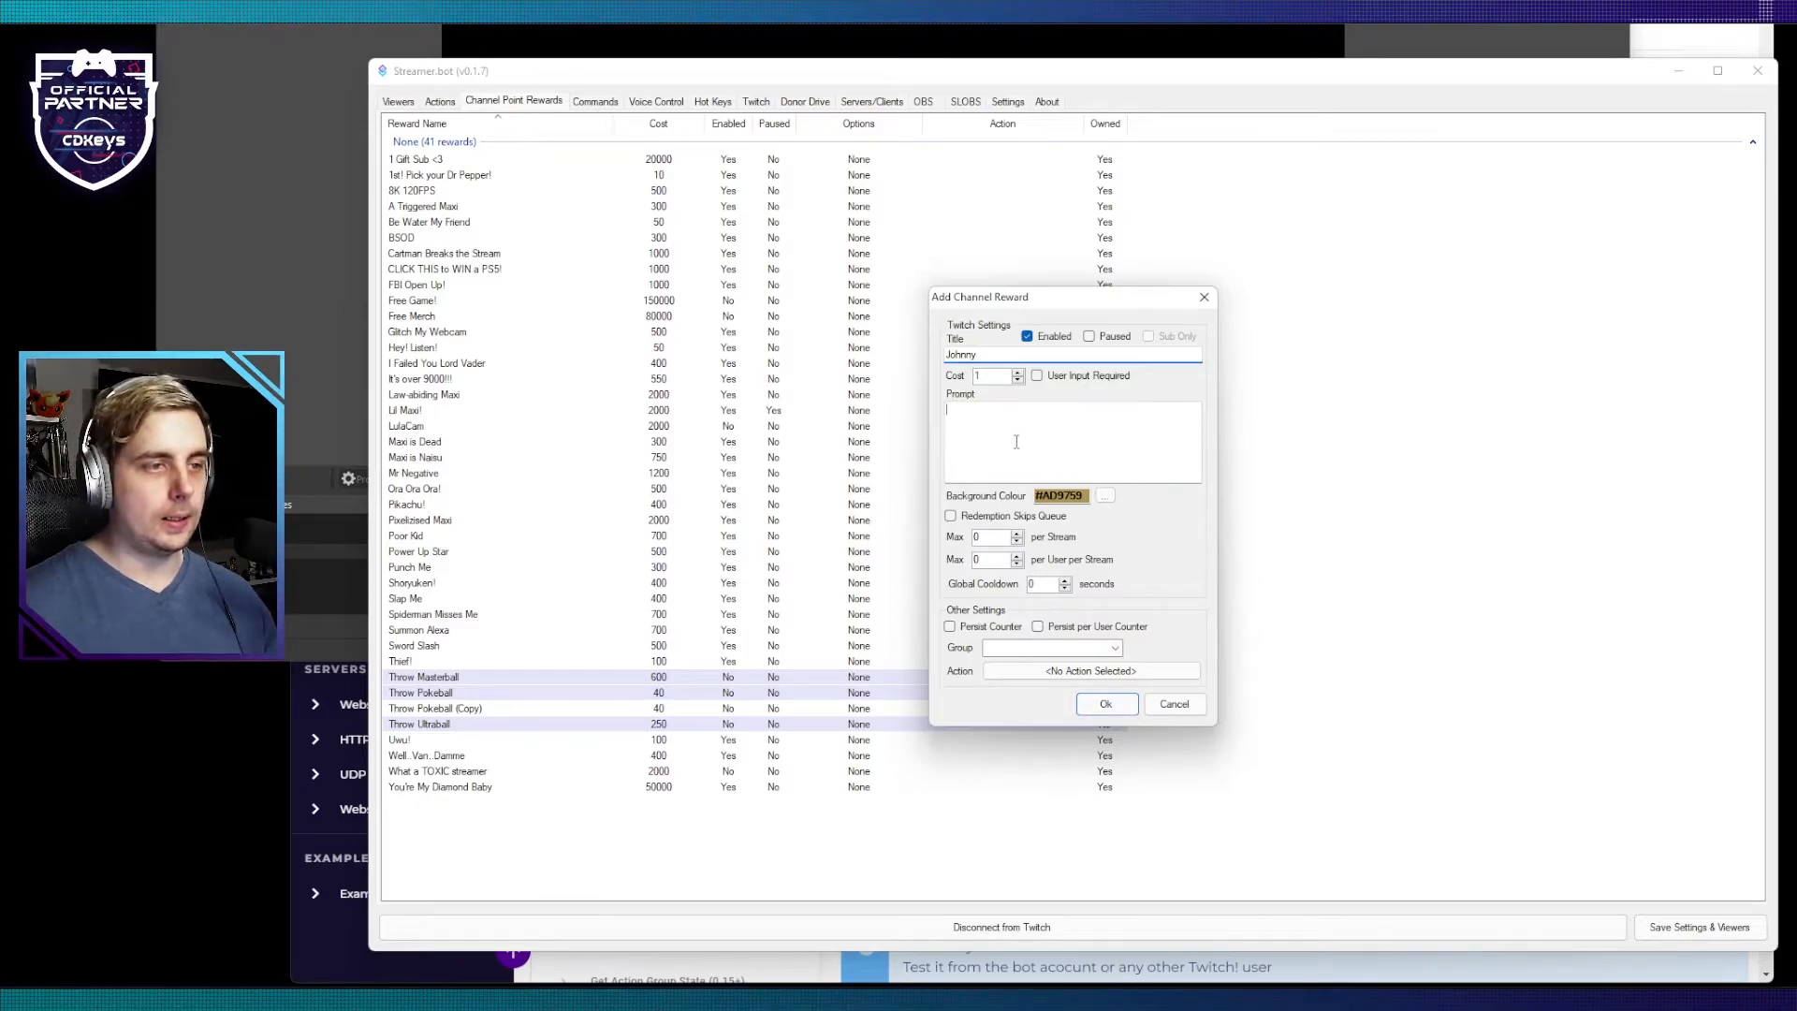
pyautogui.click(1003, 372)
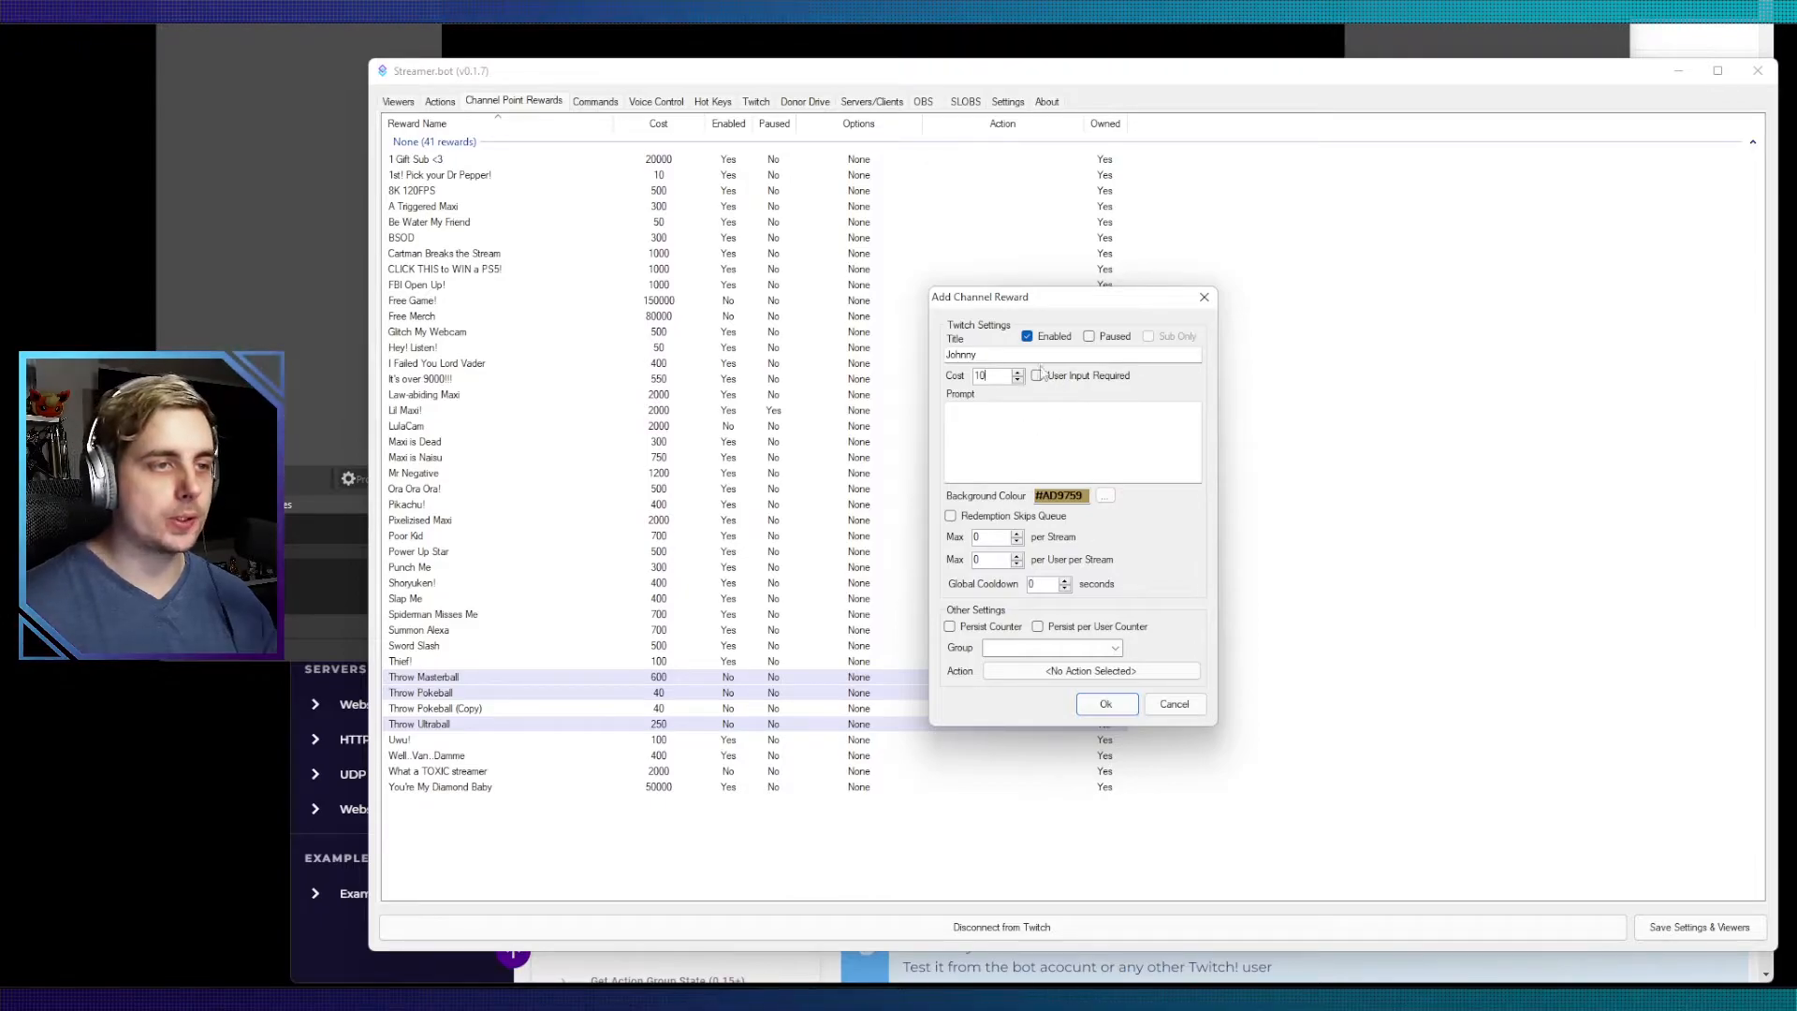
# Step: Assign the Johnny action to the new reward and save it without a group
pyautogui.click(1028, 671)
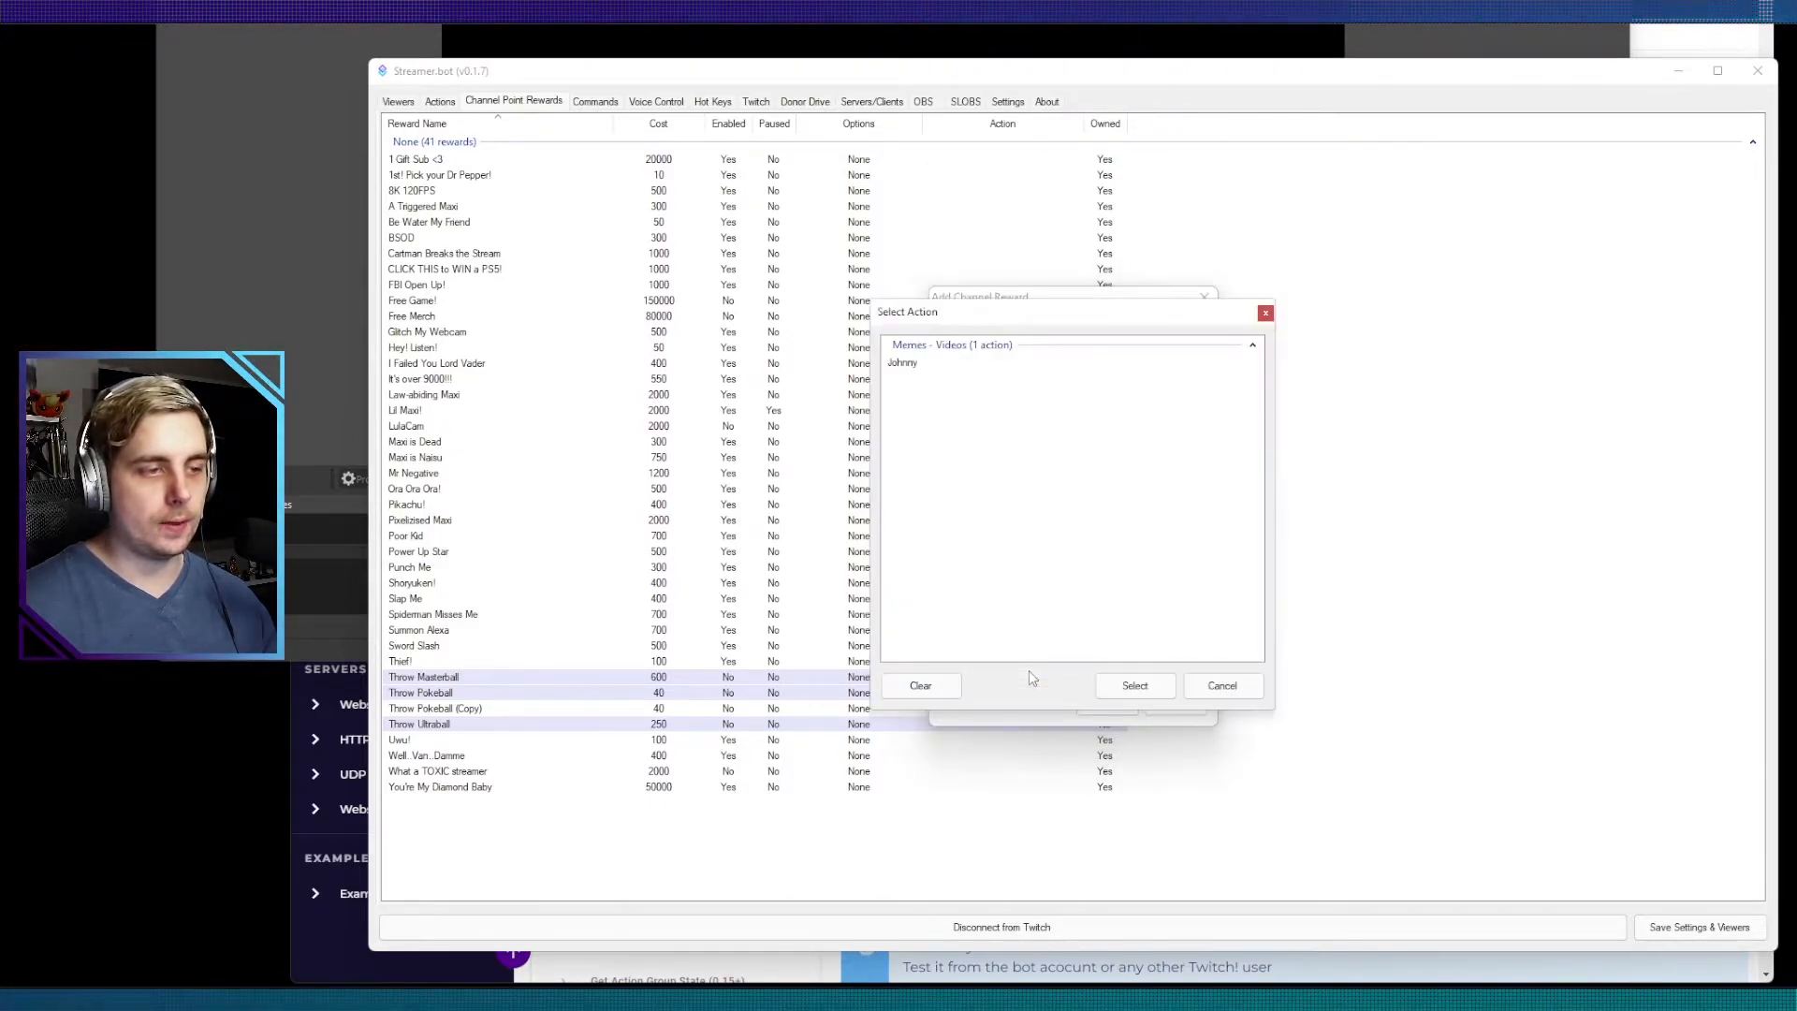
pyautogui.doubleClick(945, 364)
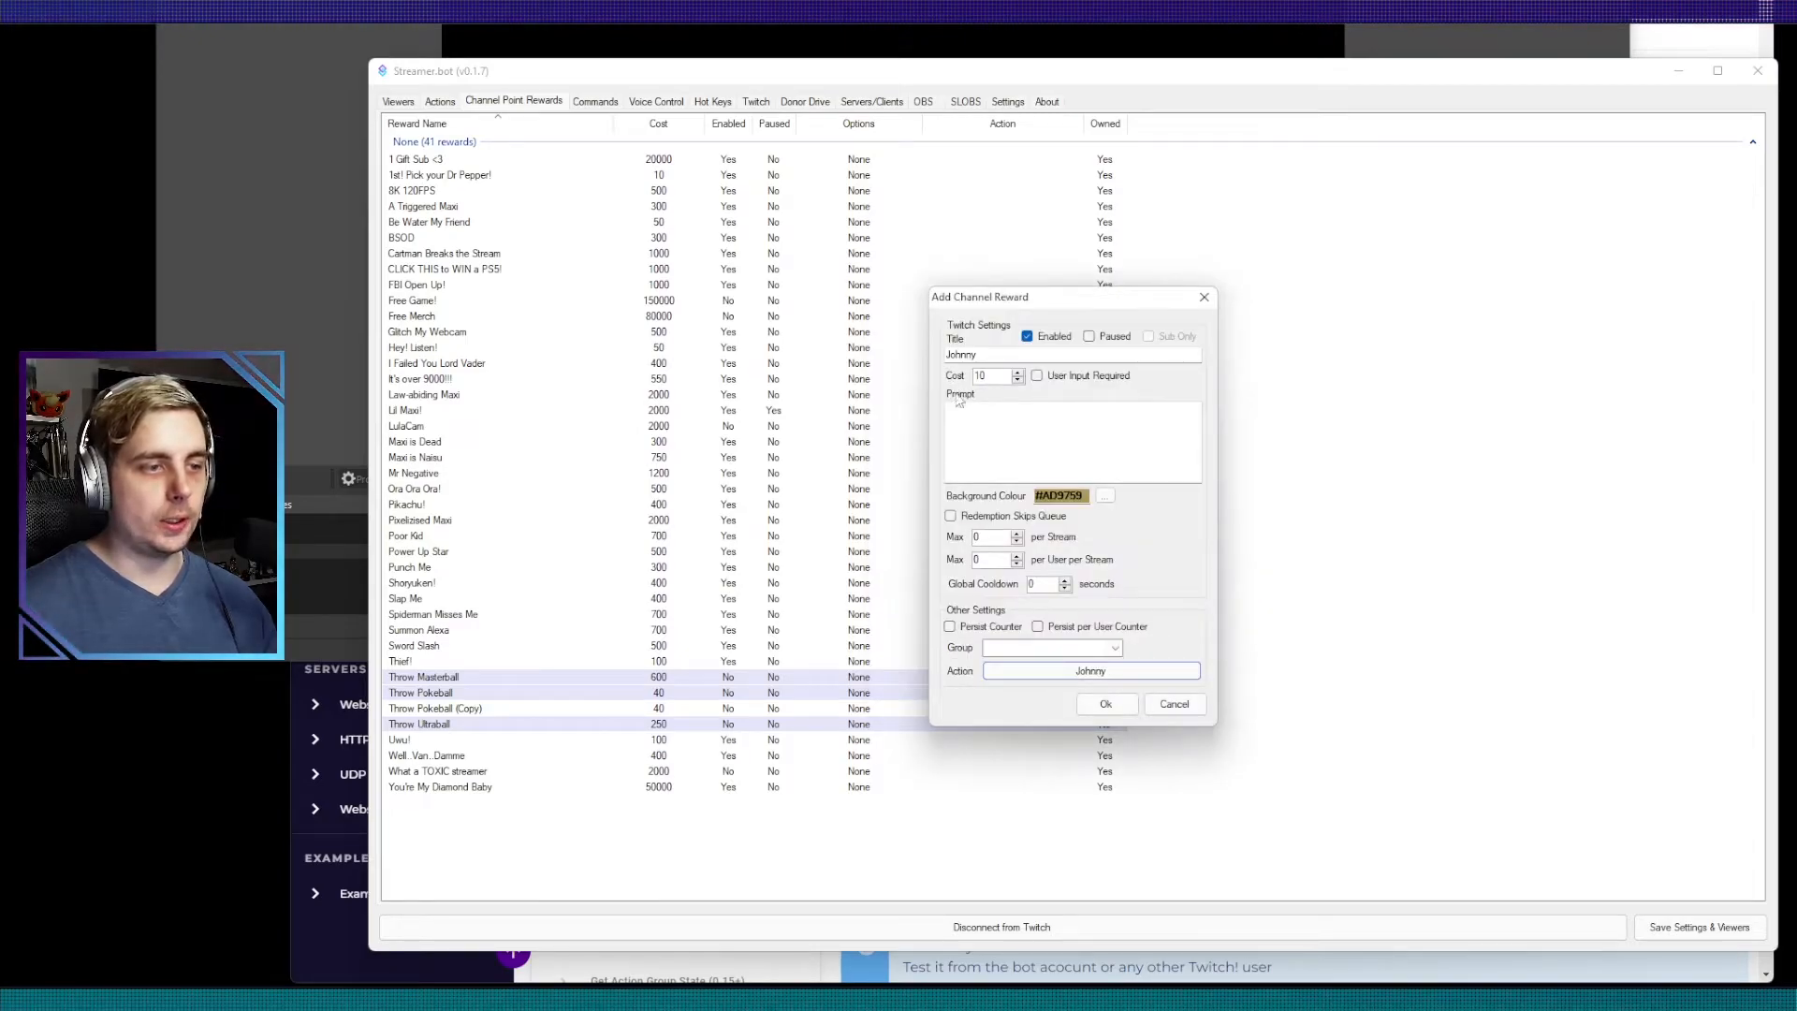
pyautogui.click(1040, 650)
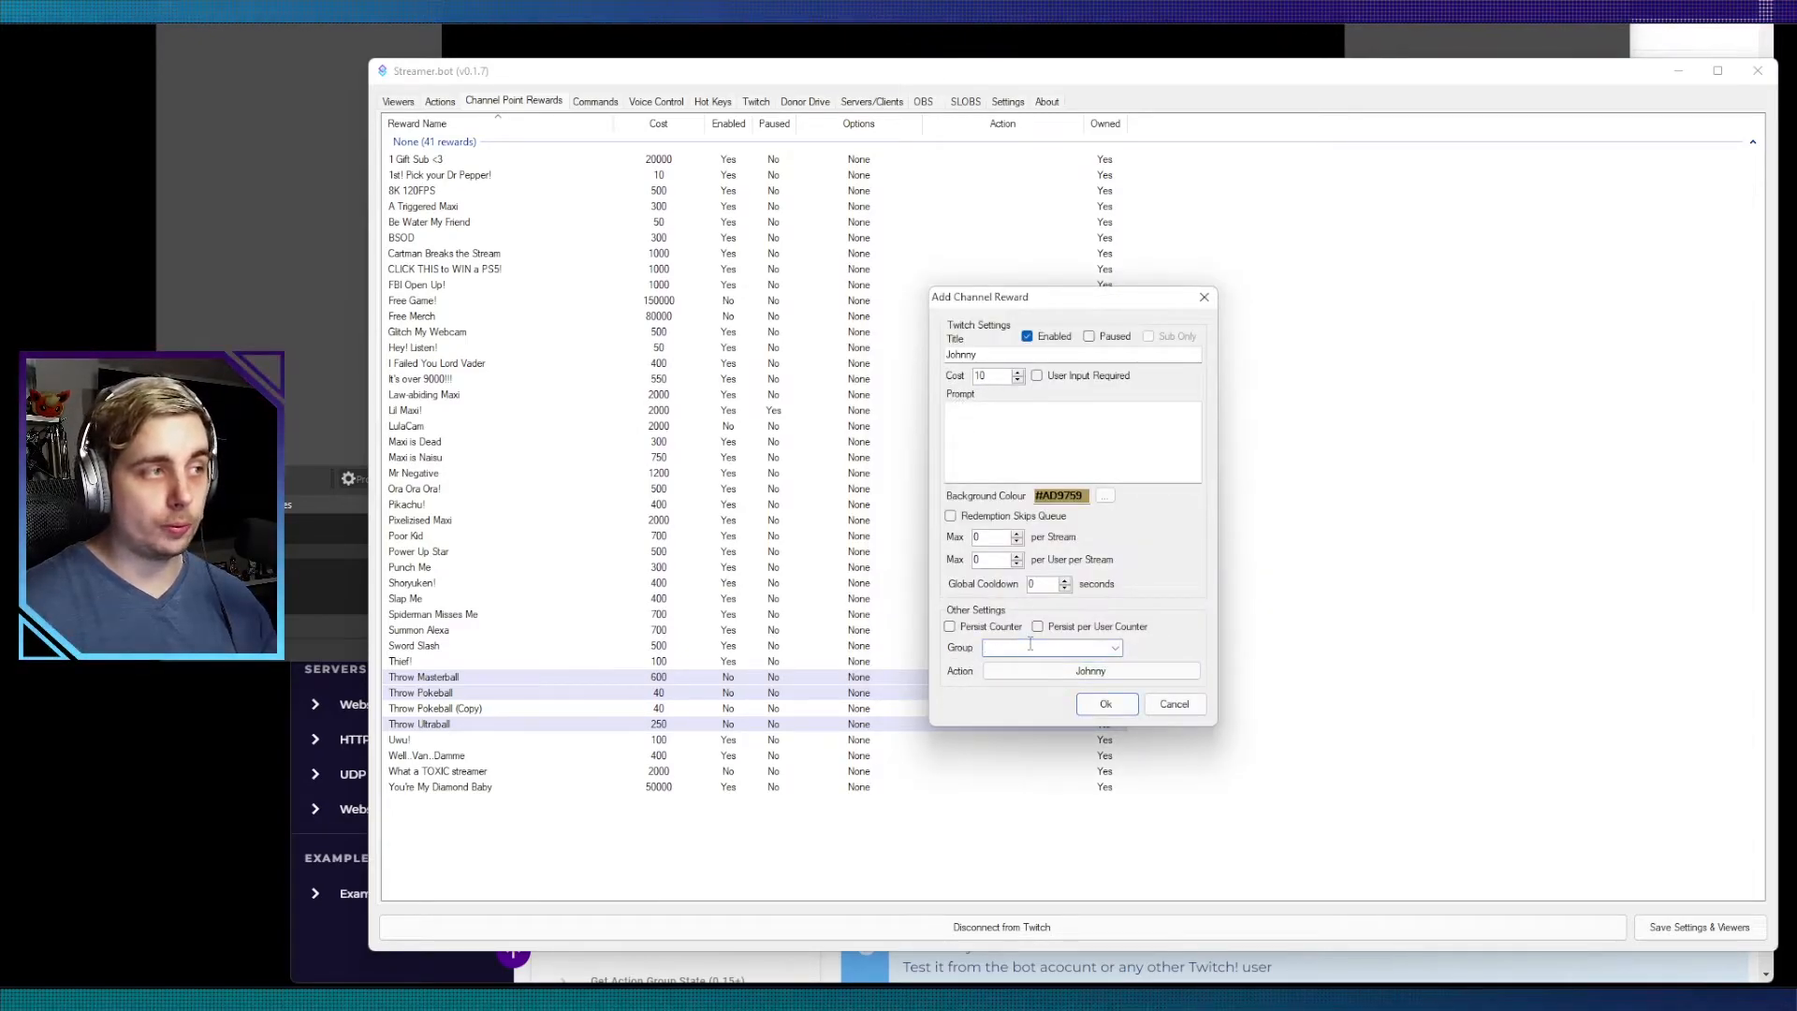
pyautogui.click(1106, 705)
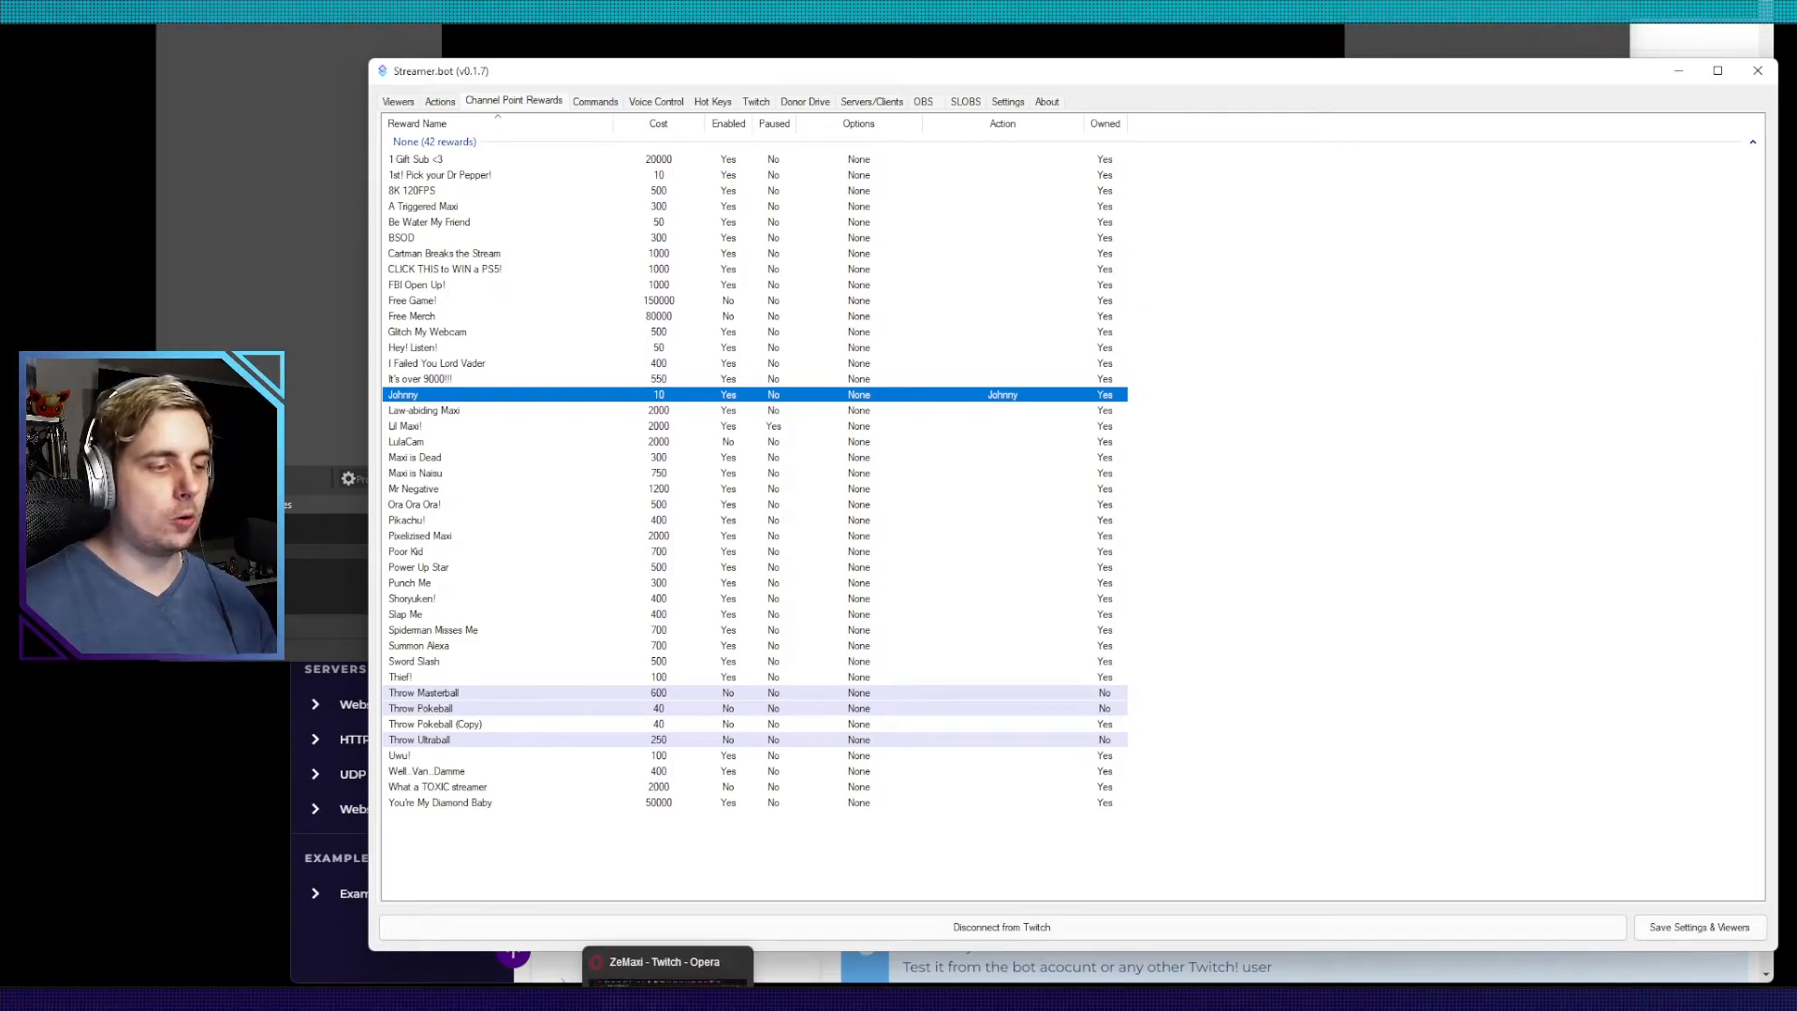
# Step: Switch to the Twitch channel page in Opera and redeem the Johnny reward with channel points
pyautogui.click(667, 982)
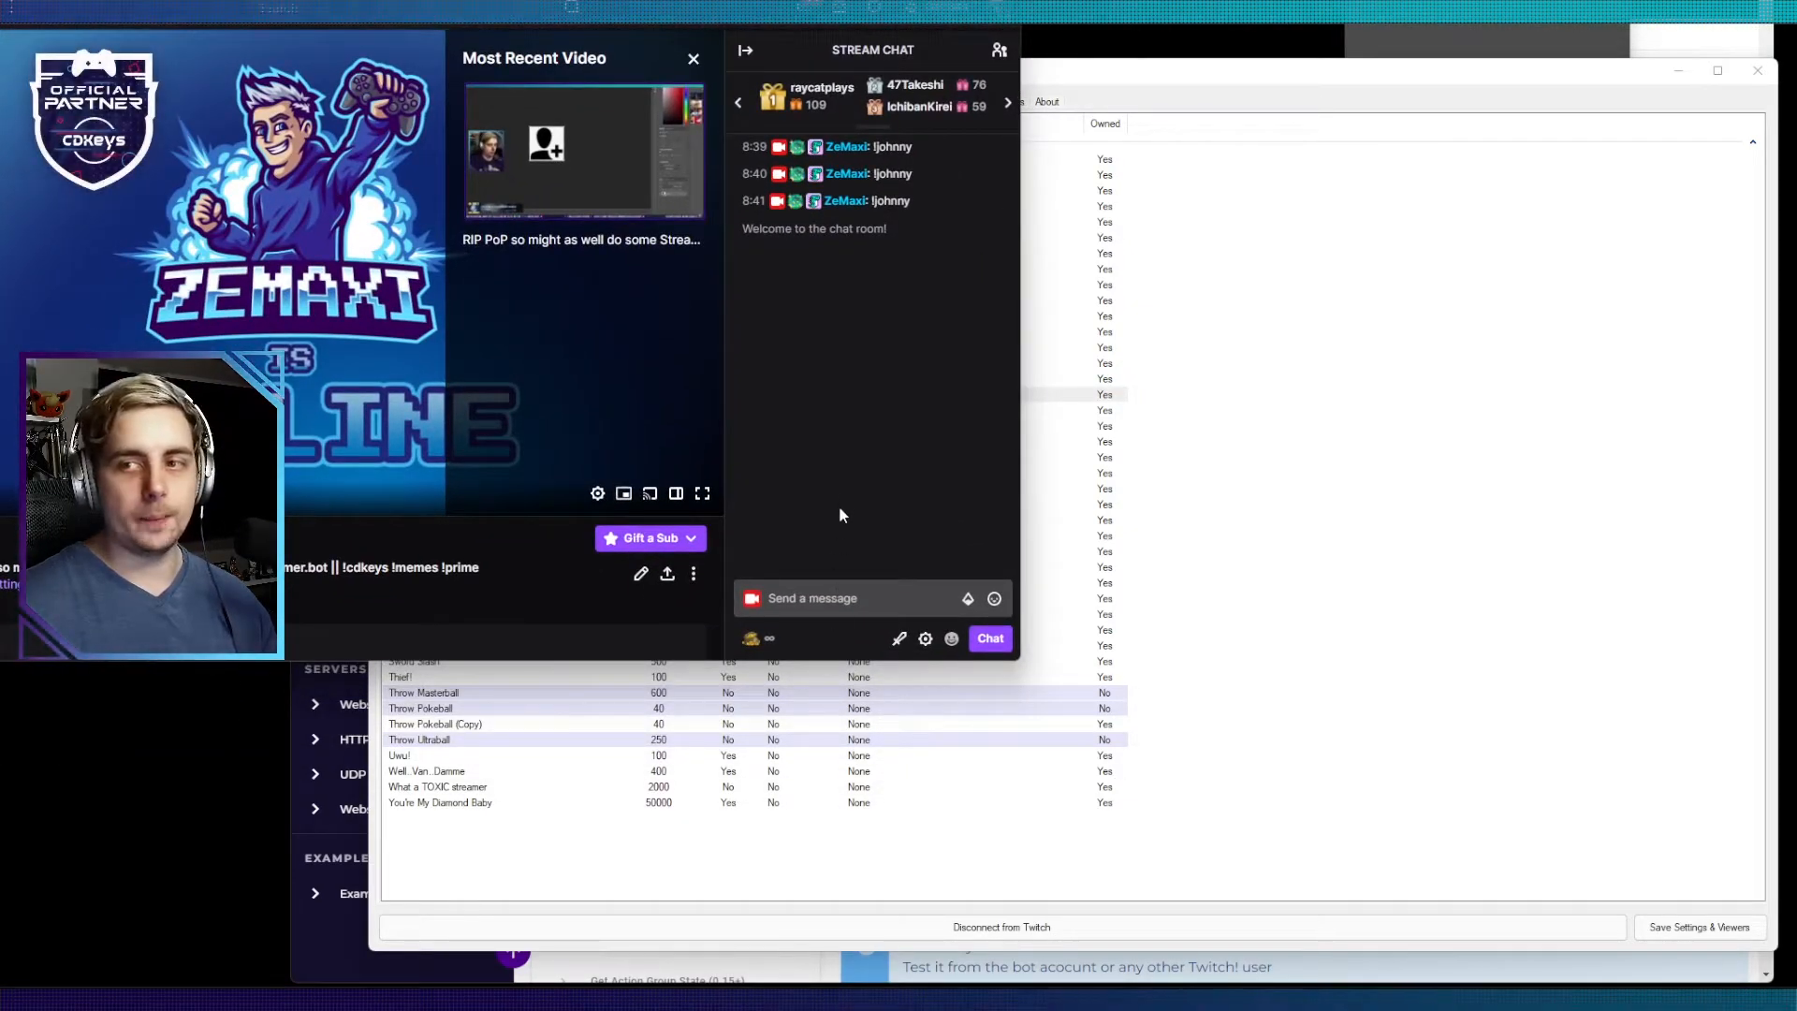
pyautogui.click(769, 640)
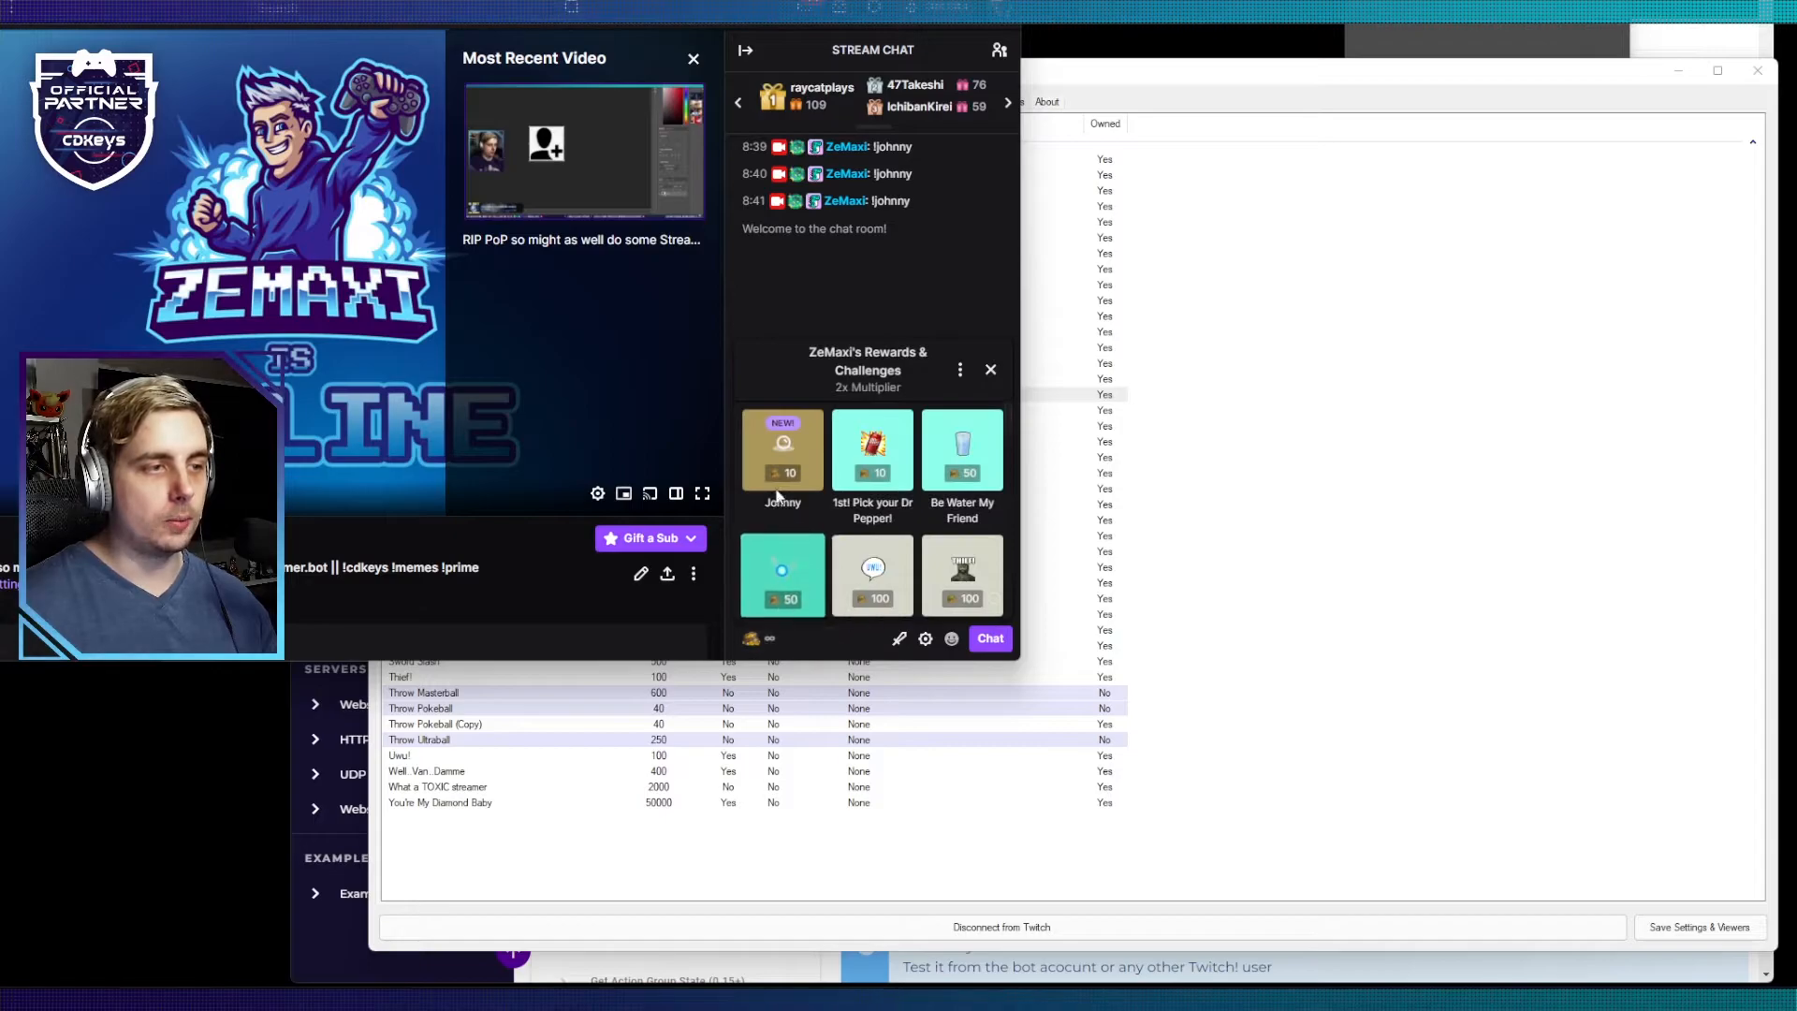
pyautogui.click(792, 457)
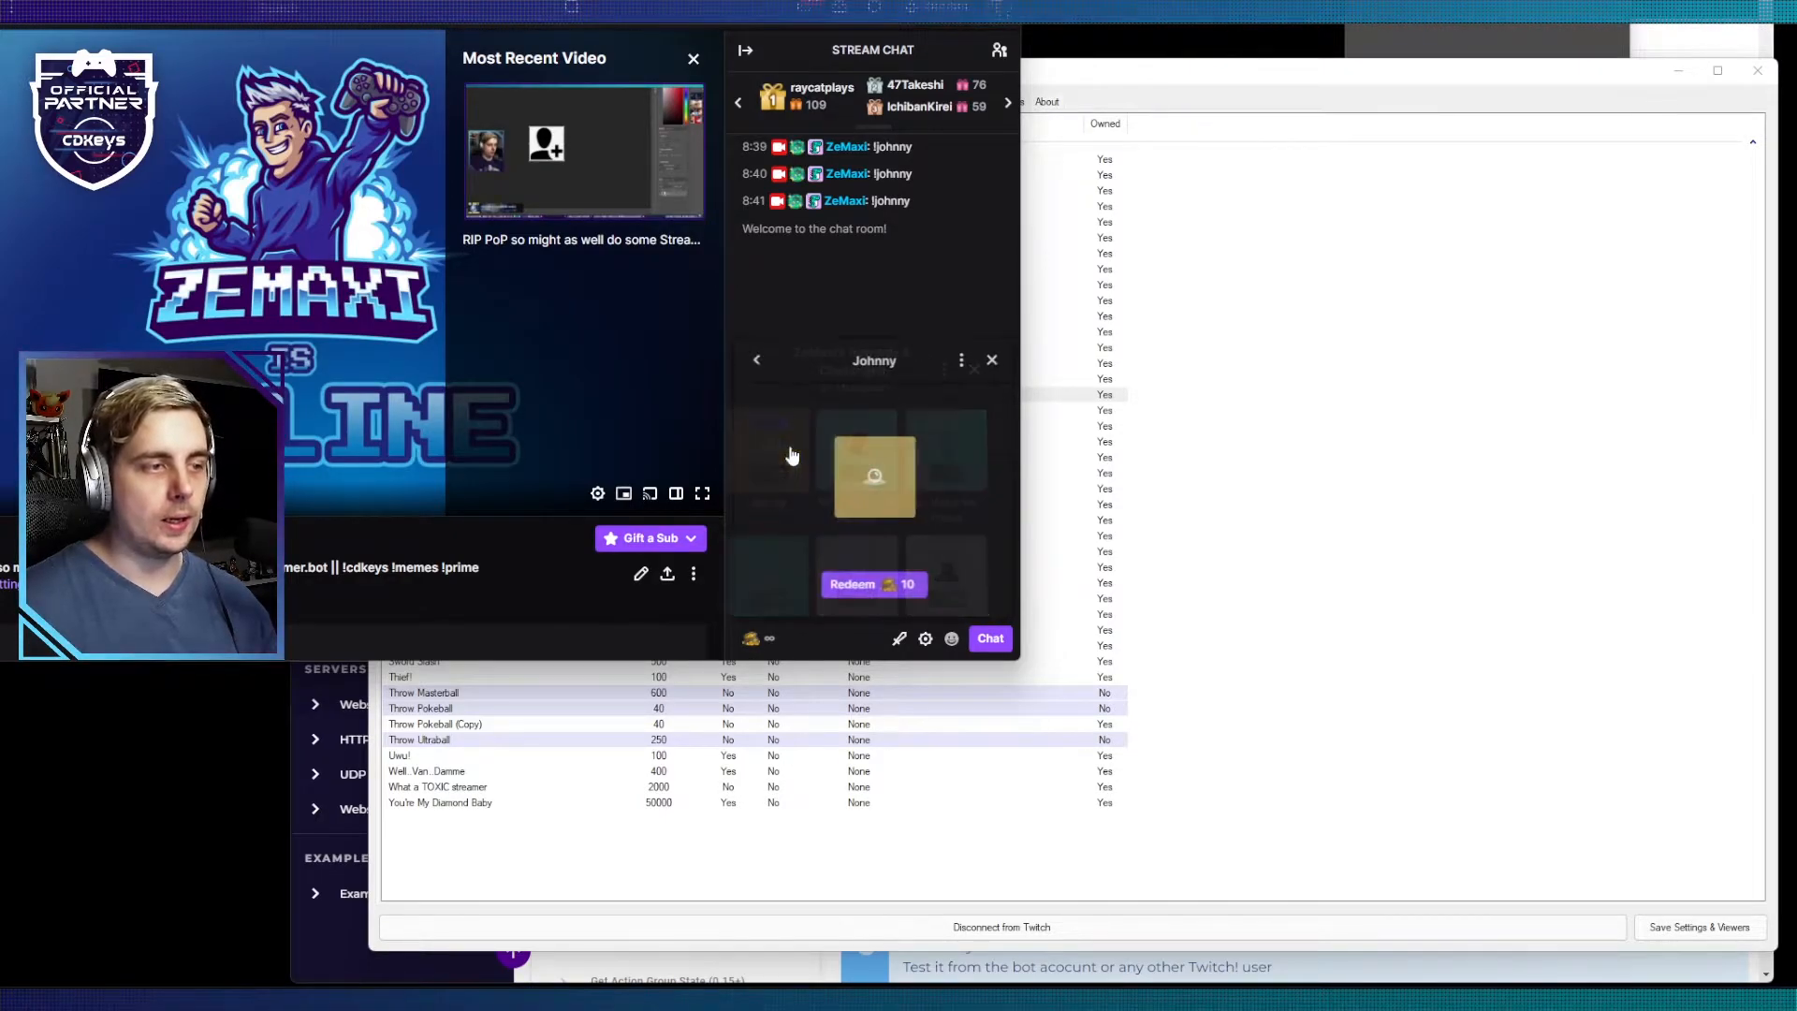
pyautogui.click(868, 584)
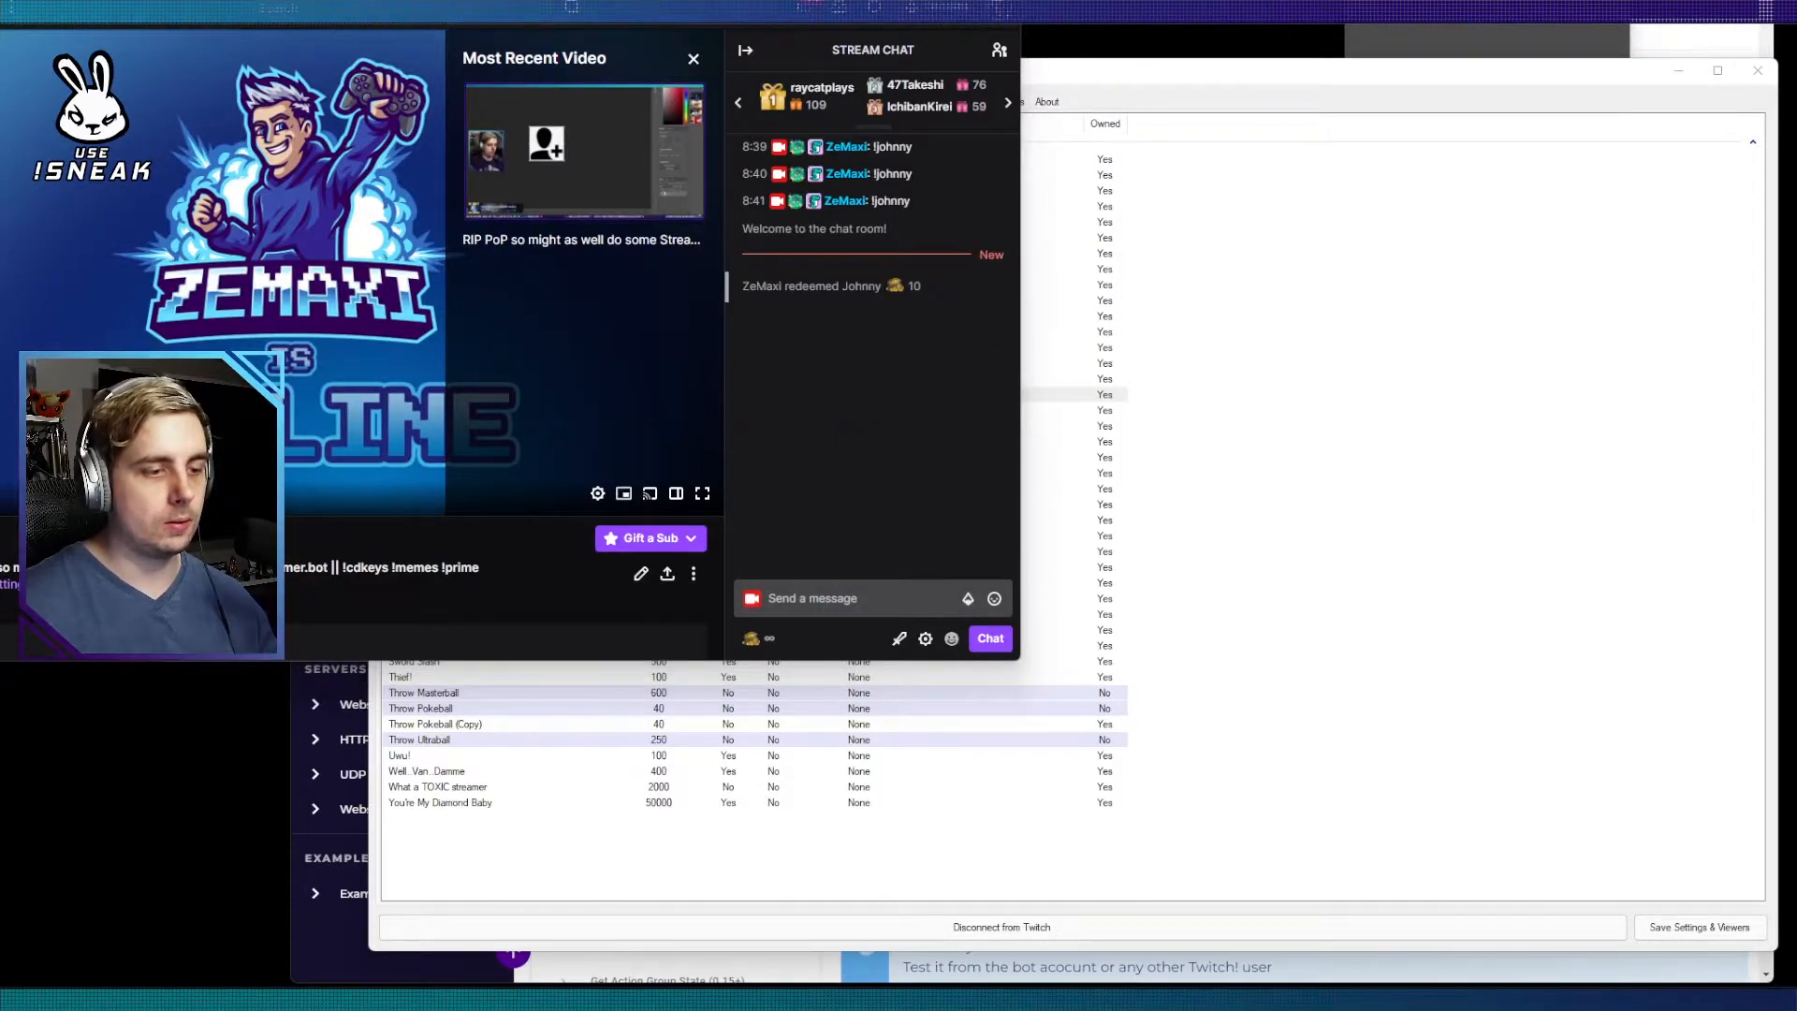
# Step: Bring OBS forward, redeem the Johnny reward once more in the Twitch chat, and return to OBS to watch the clip
pyautogui.hotkey('alt', 'Tab')
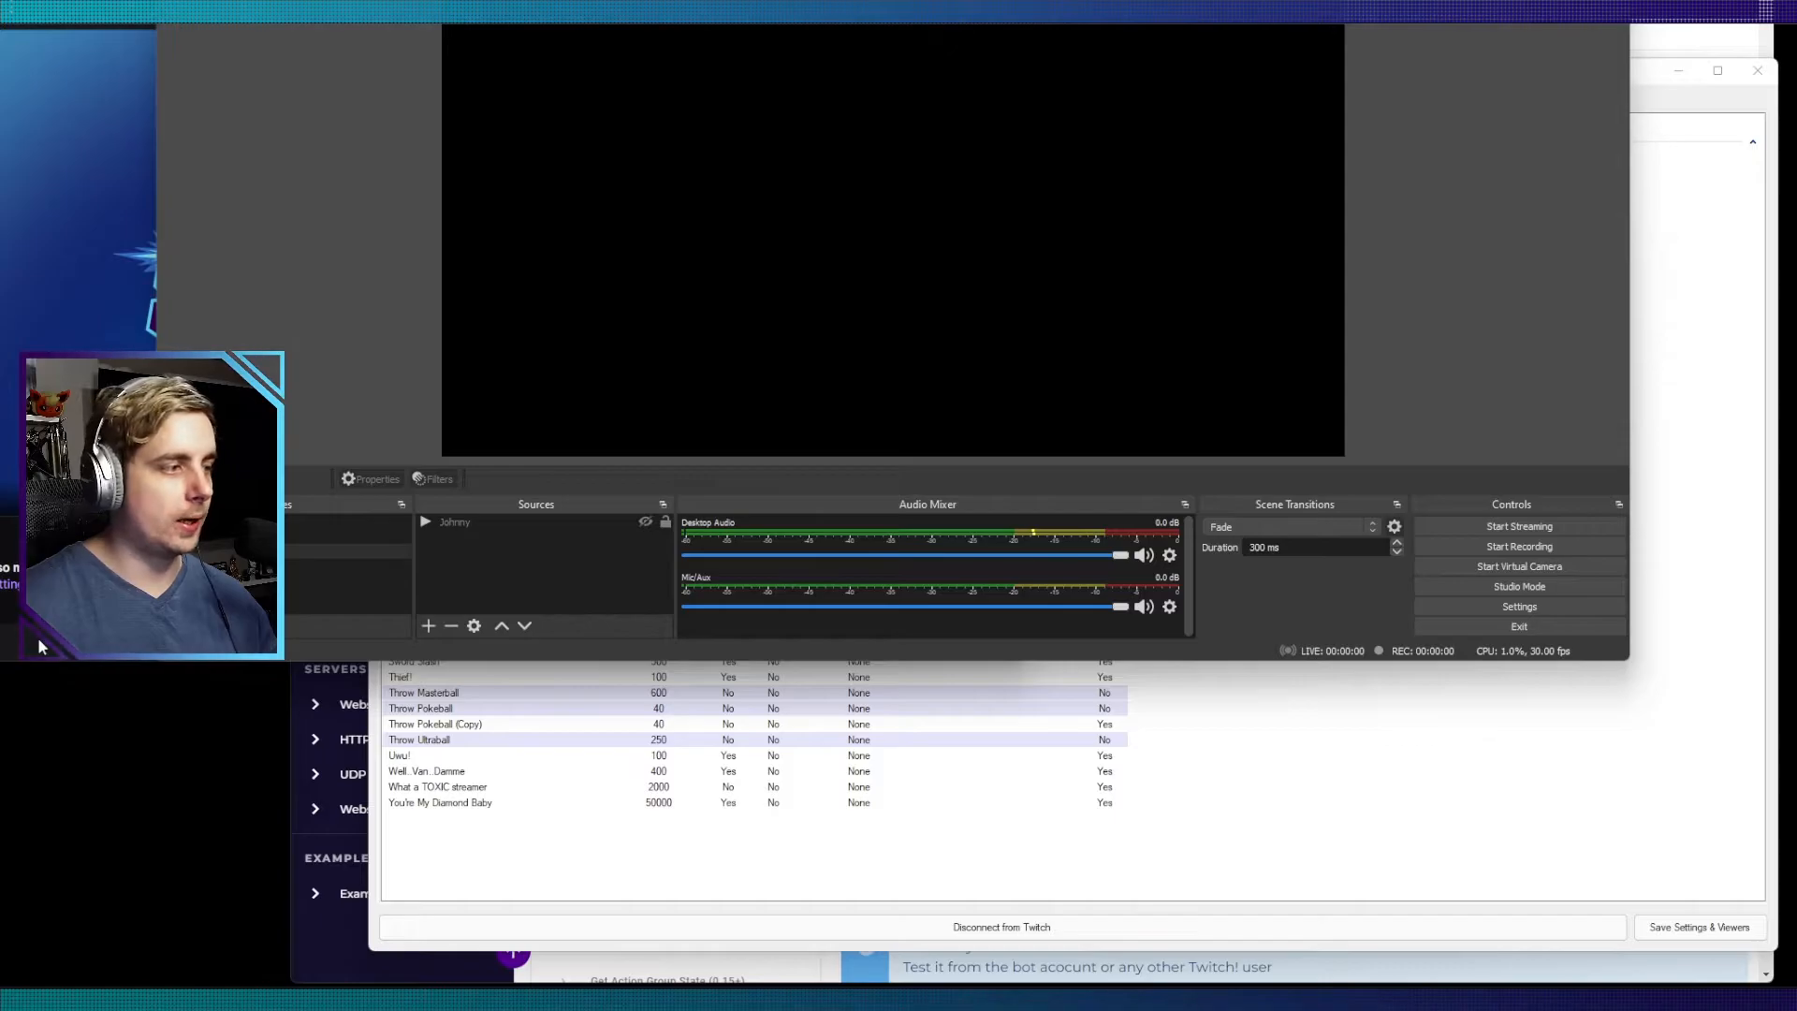
pyautogui.click(750, 638)
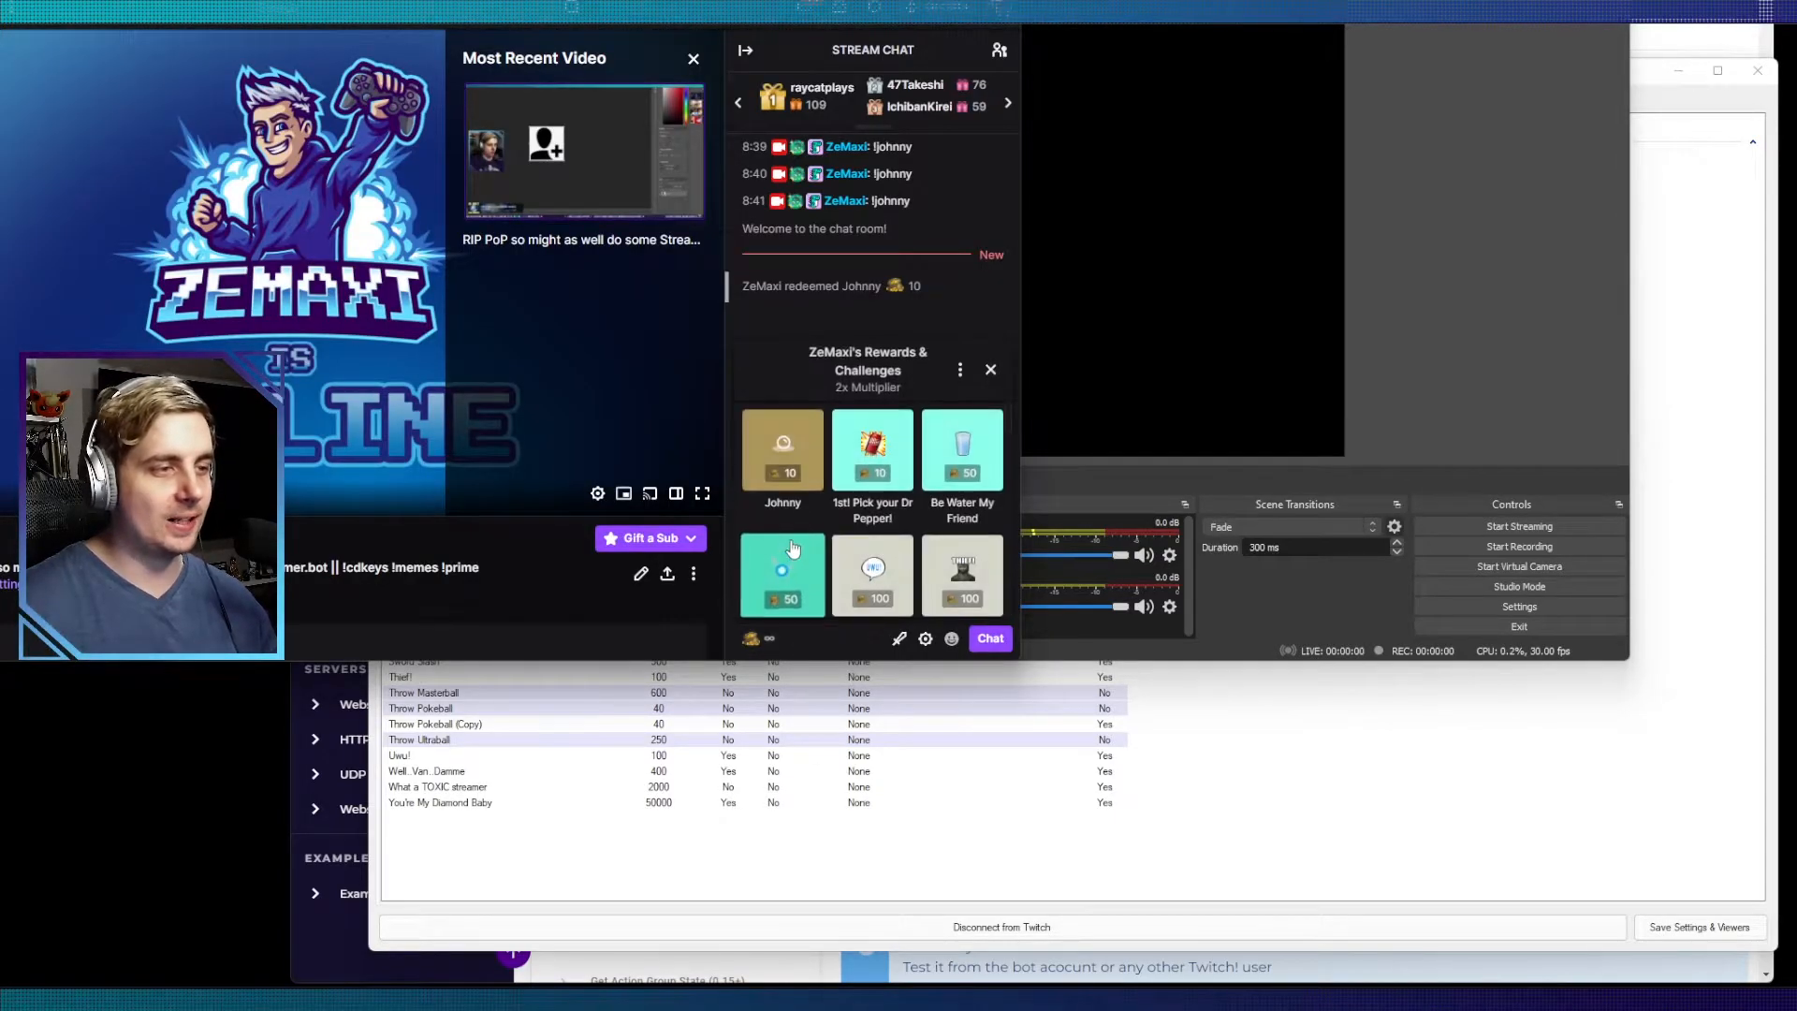
pyautogui.click(789, 475)
pyautogui.click(868, 583)
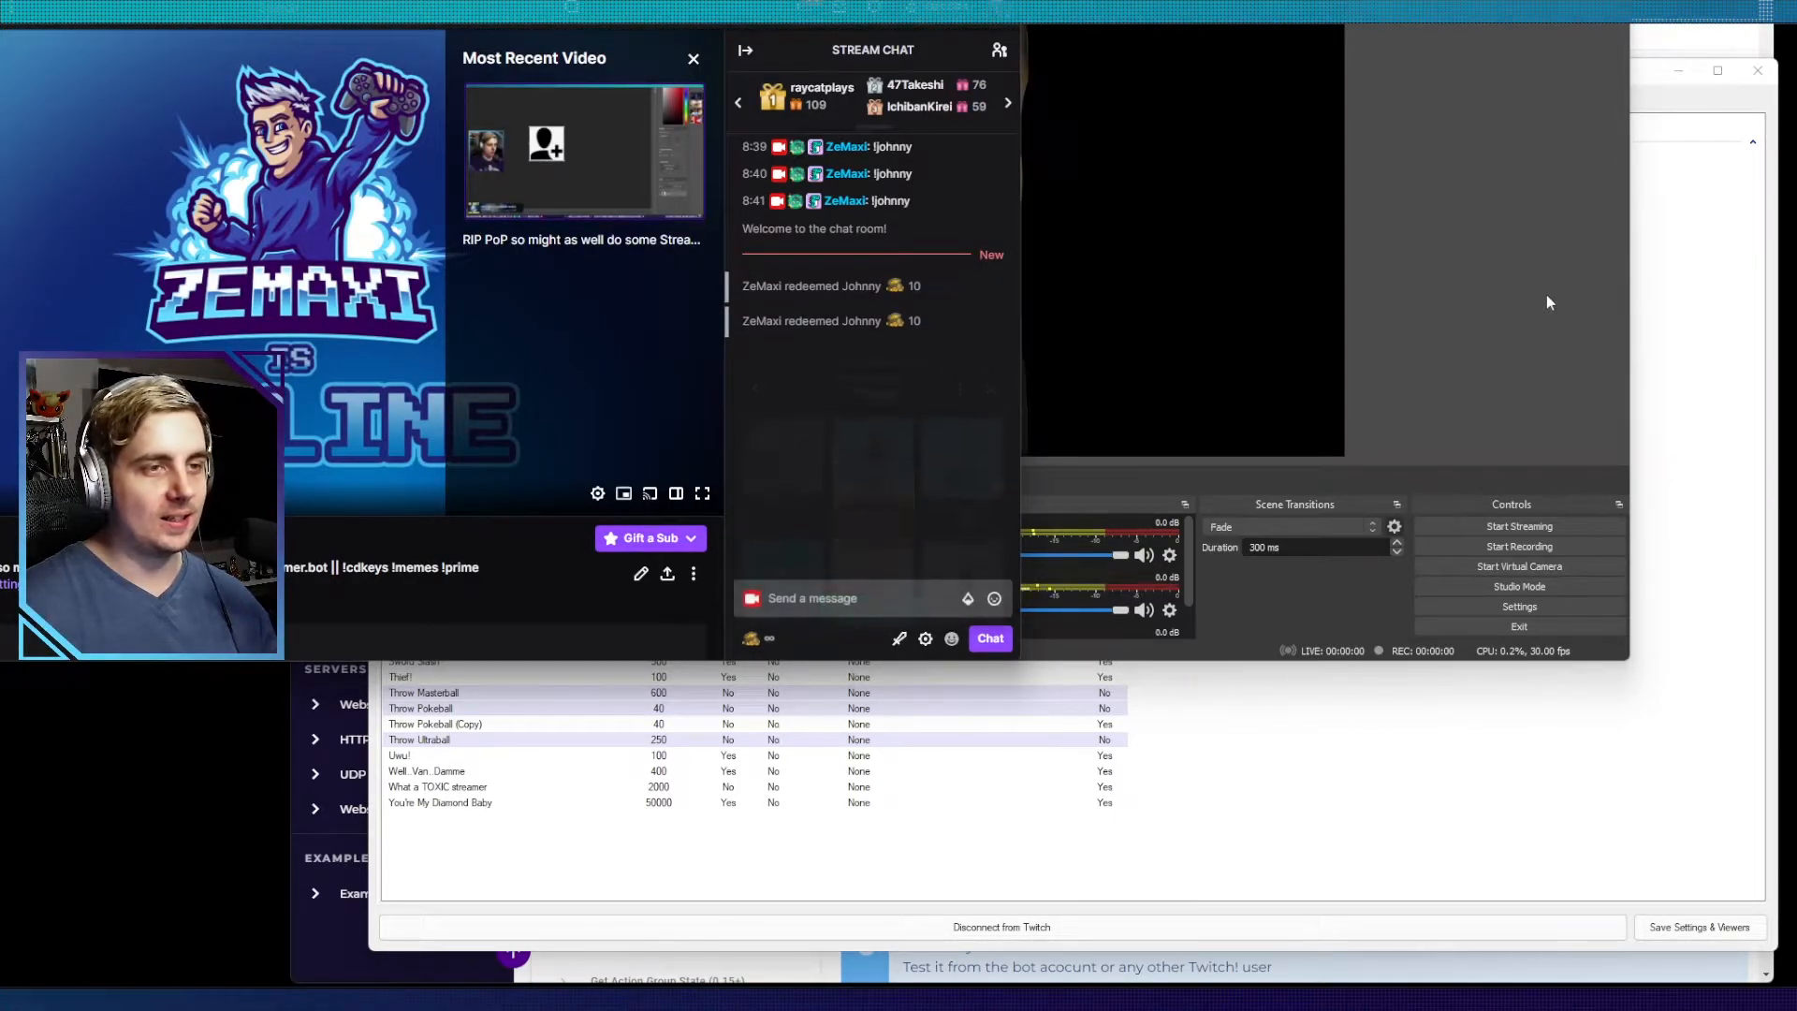
pyautogui.click(1546, 295)
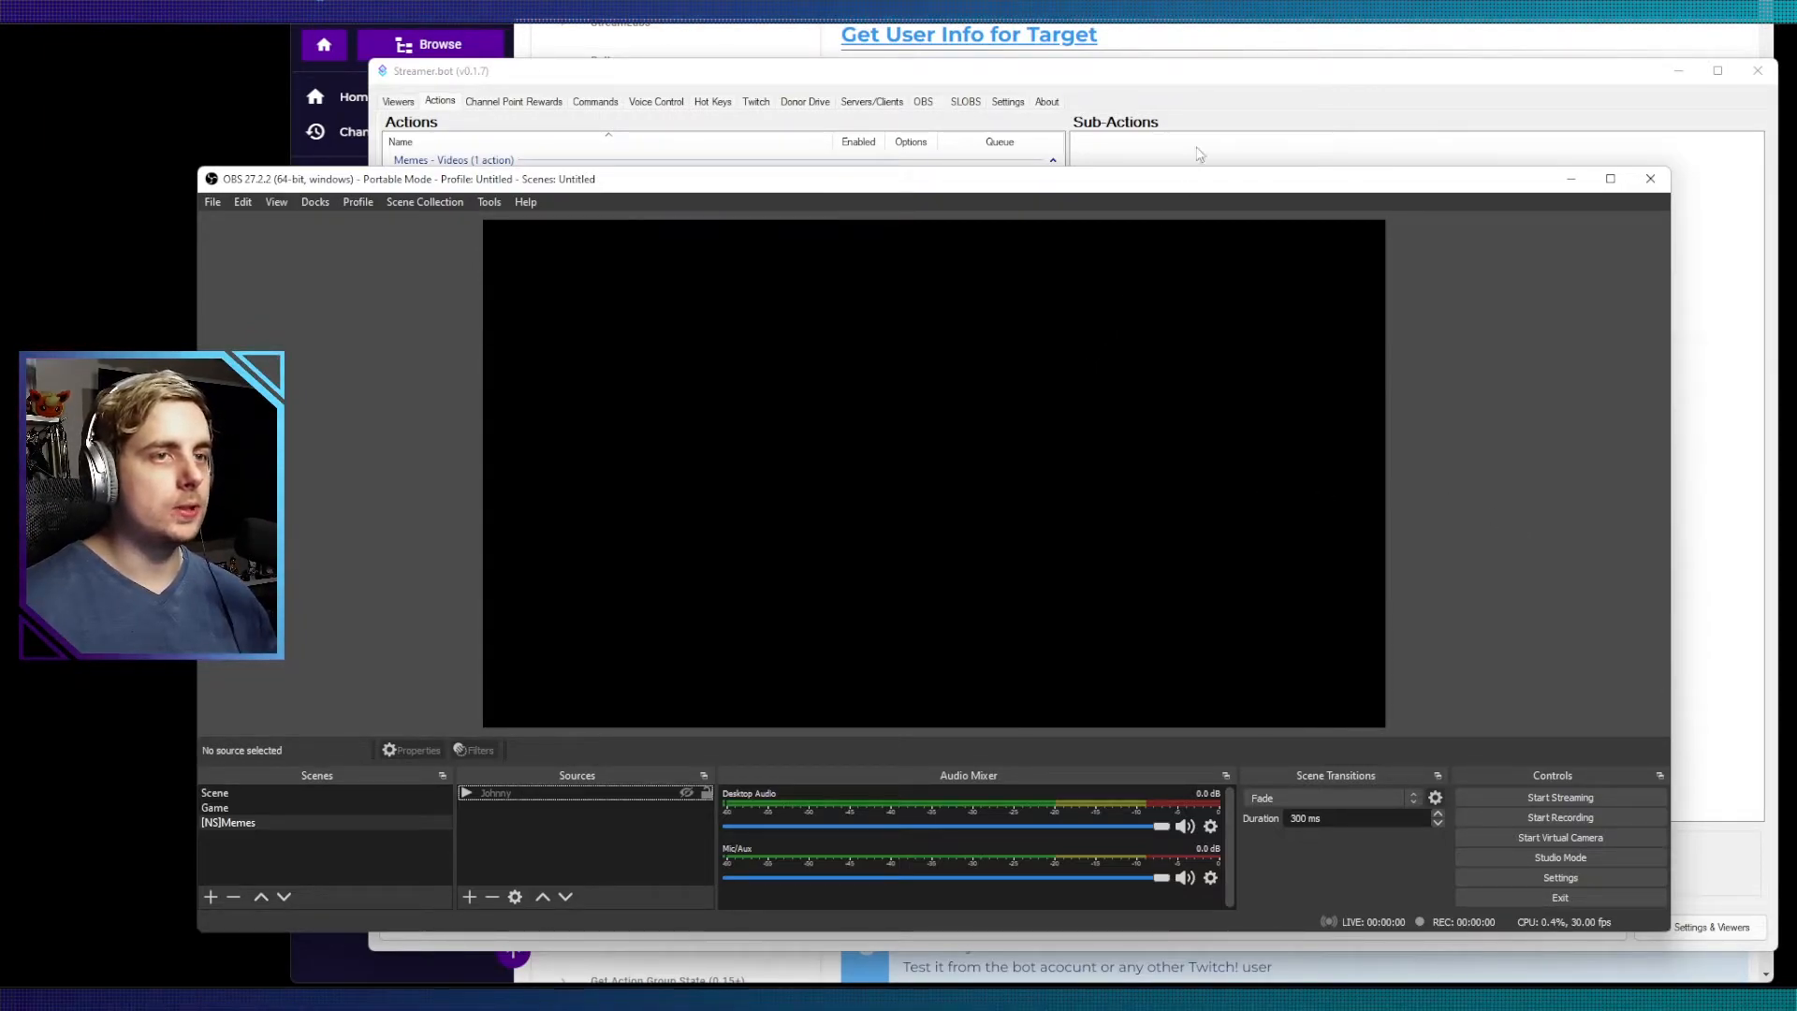
# Step: In OBS, add a new browser source named UserProfilePic to the [NS]Memes scene
pyautogui.click(1232, 92)
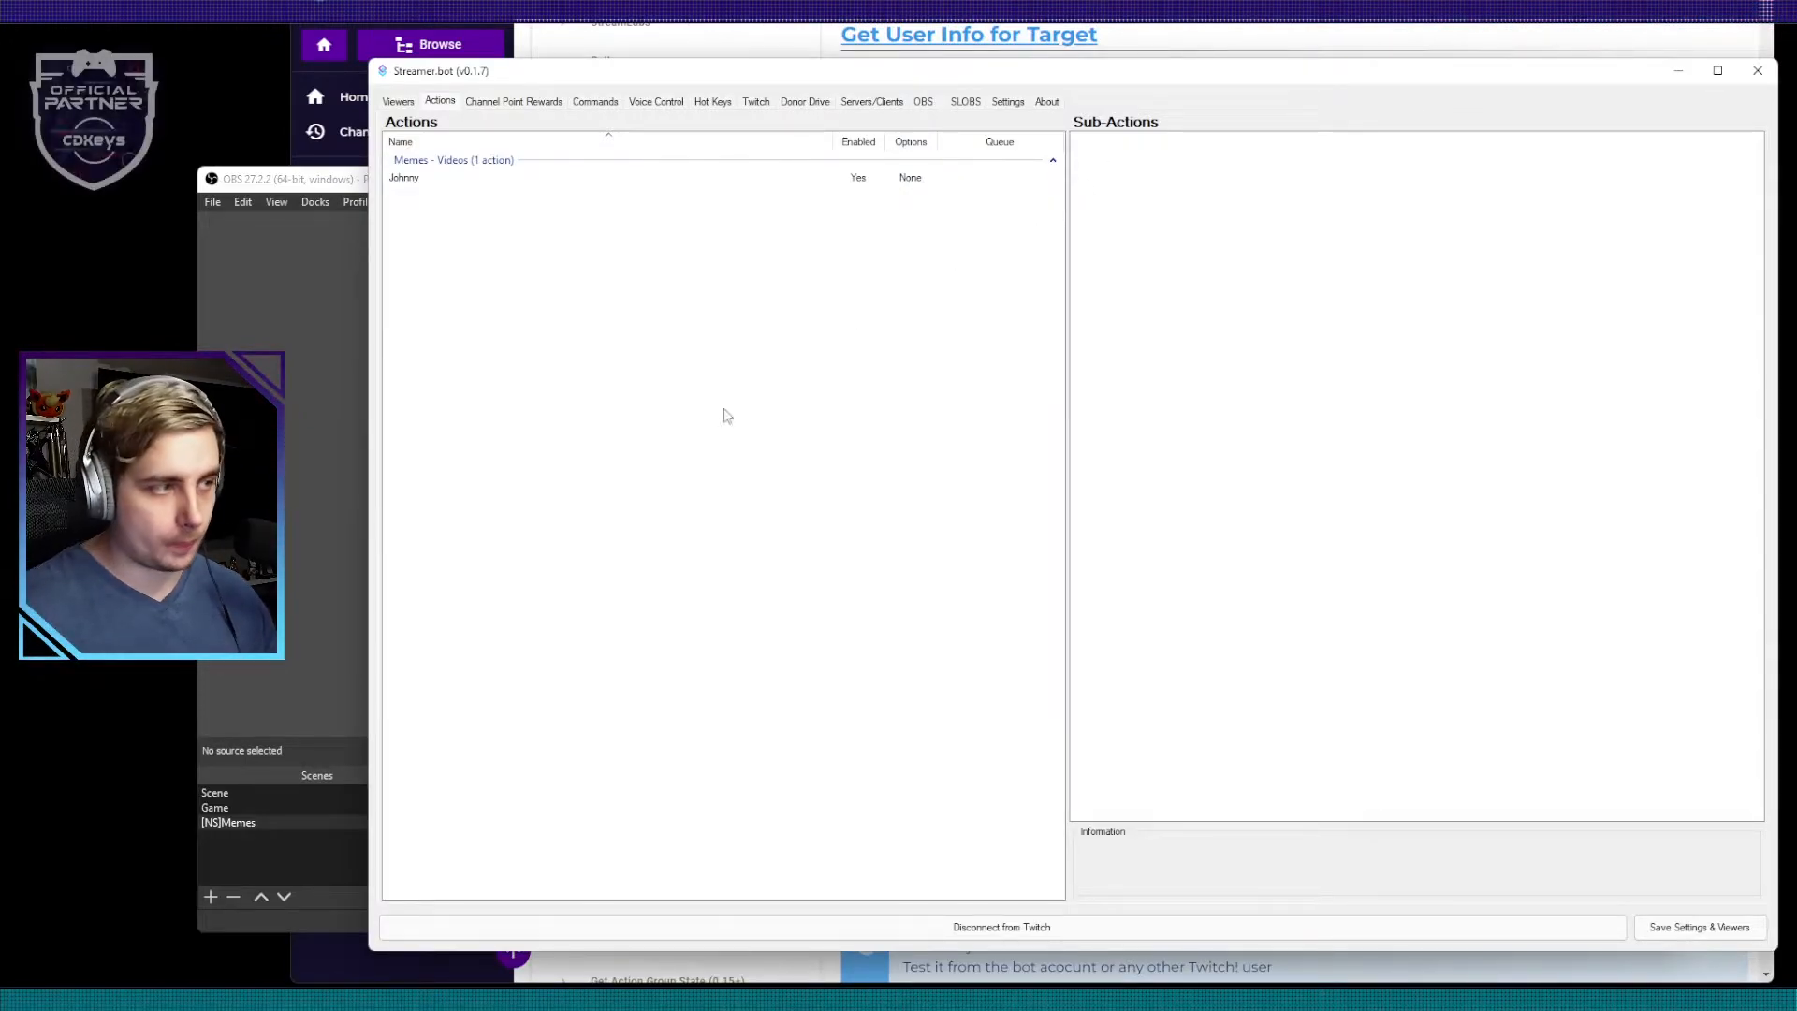
pyautogui.click(305, 877)
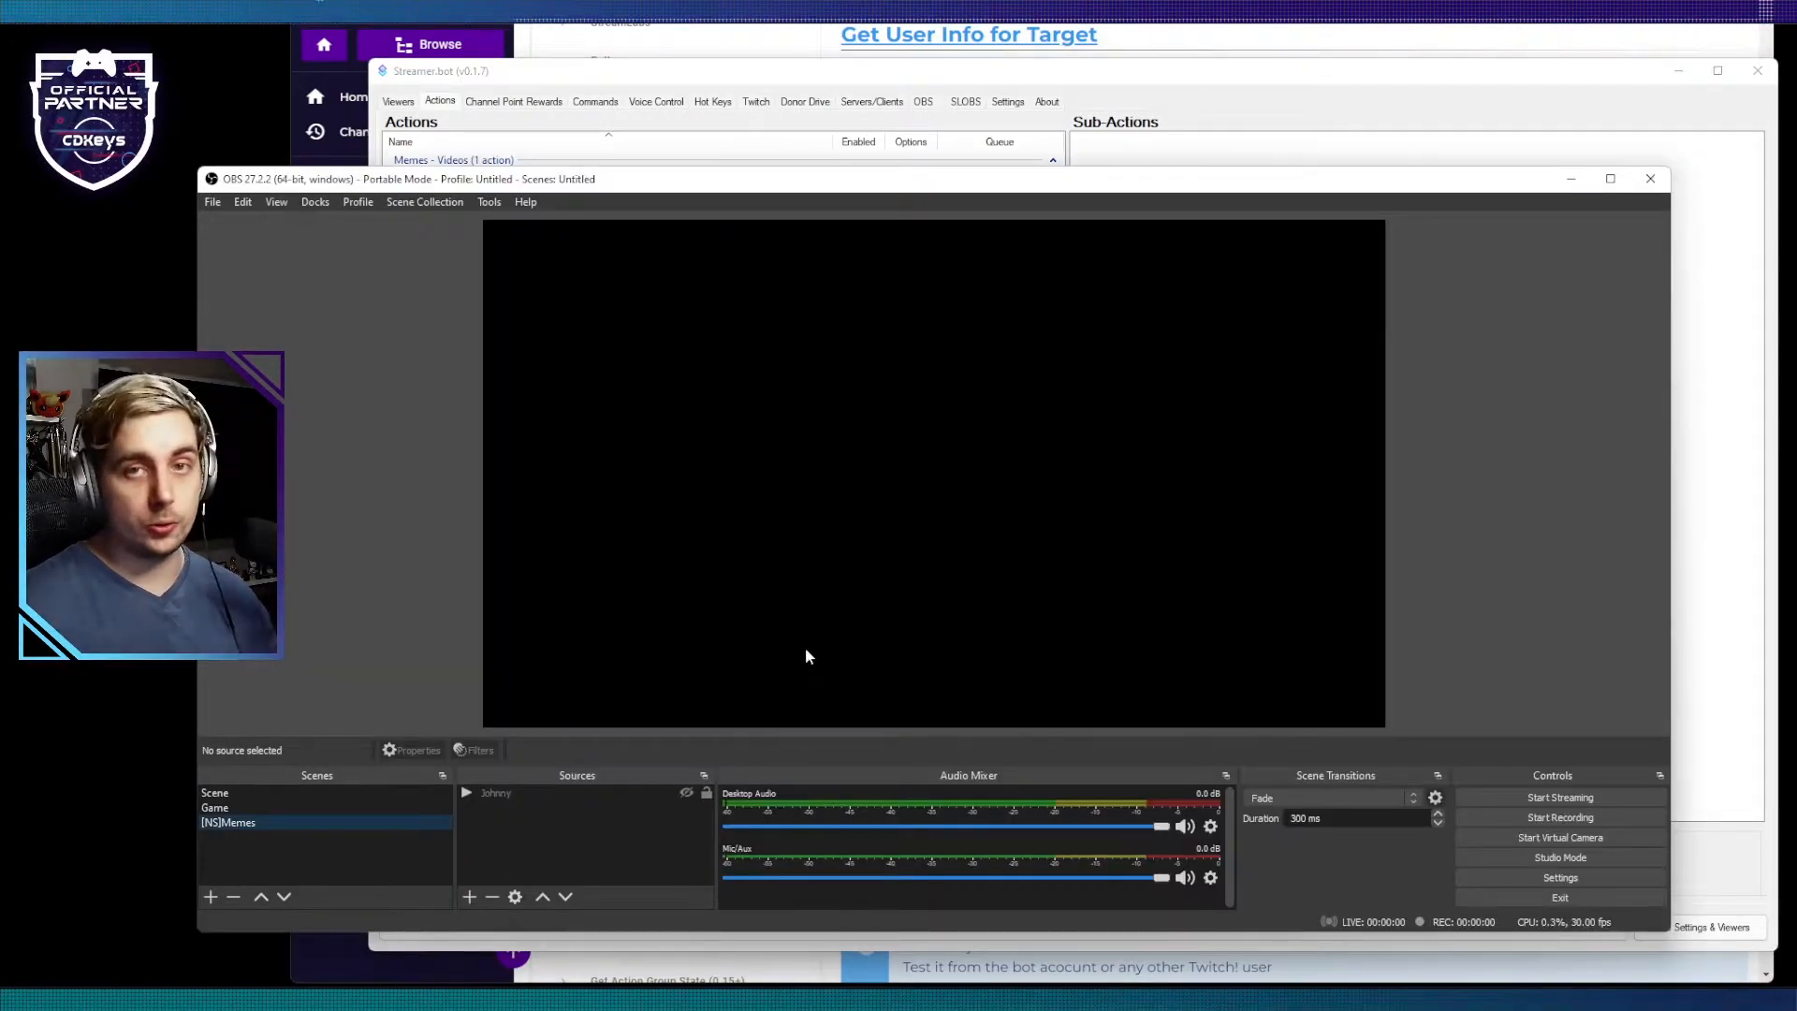
pyautogui.rightClick(562, 832)
pyautogui.moveTo(626, 839)
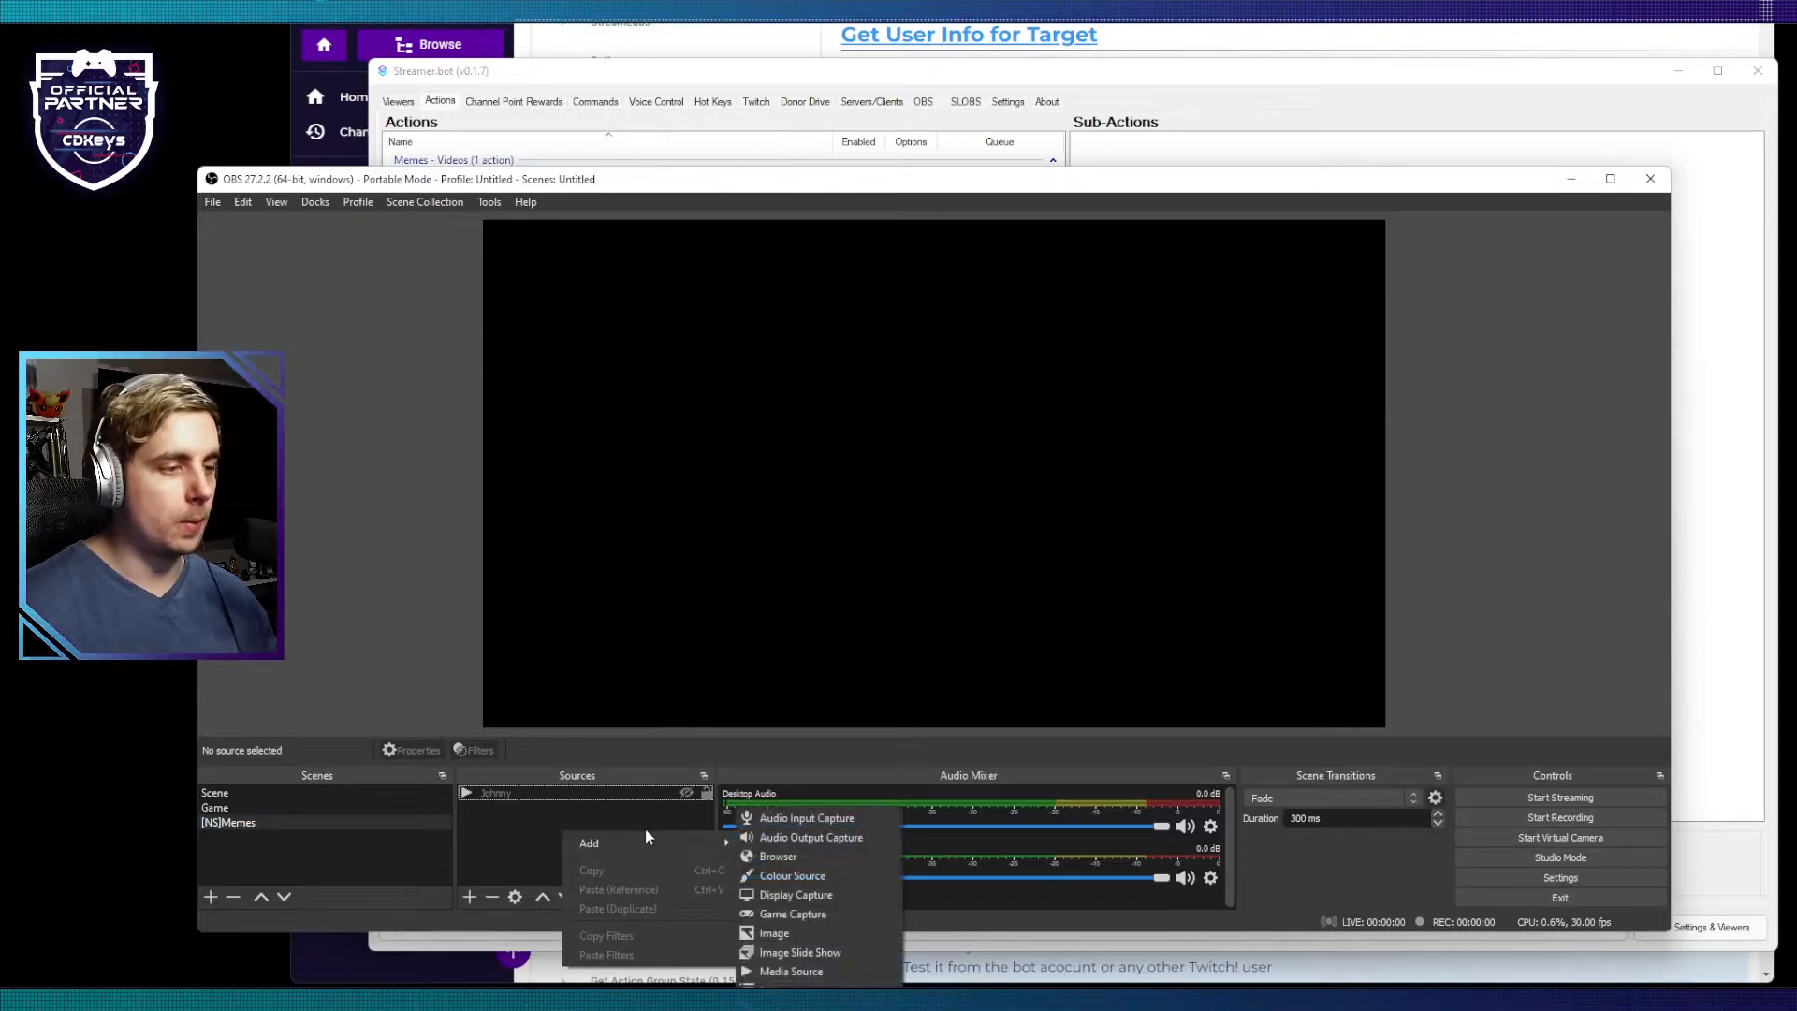
pyautogui.click(757, 856)
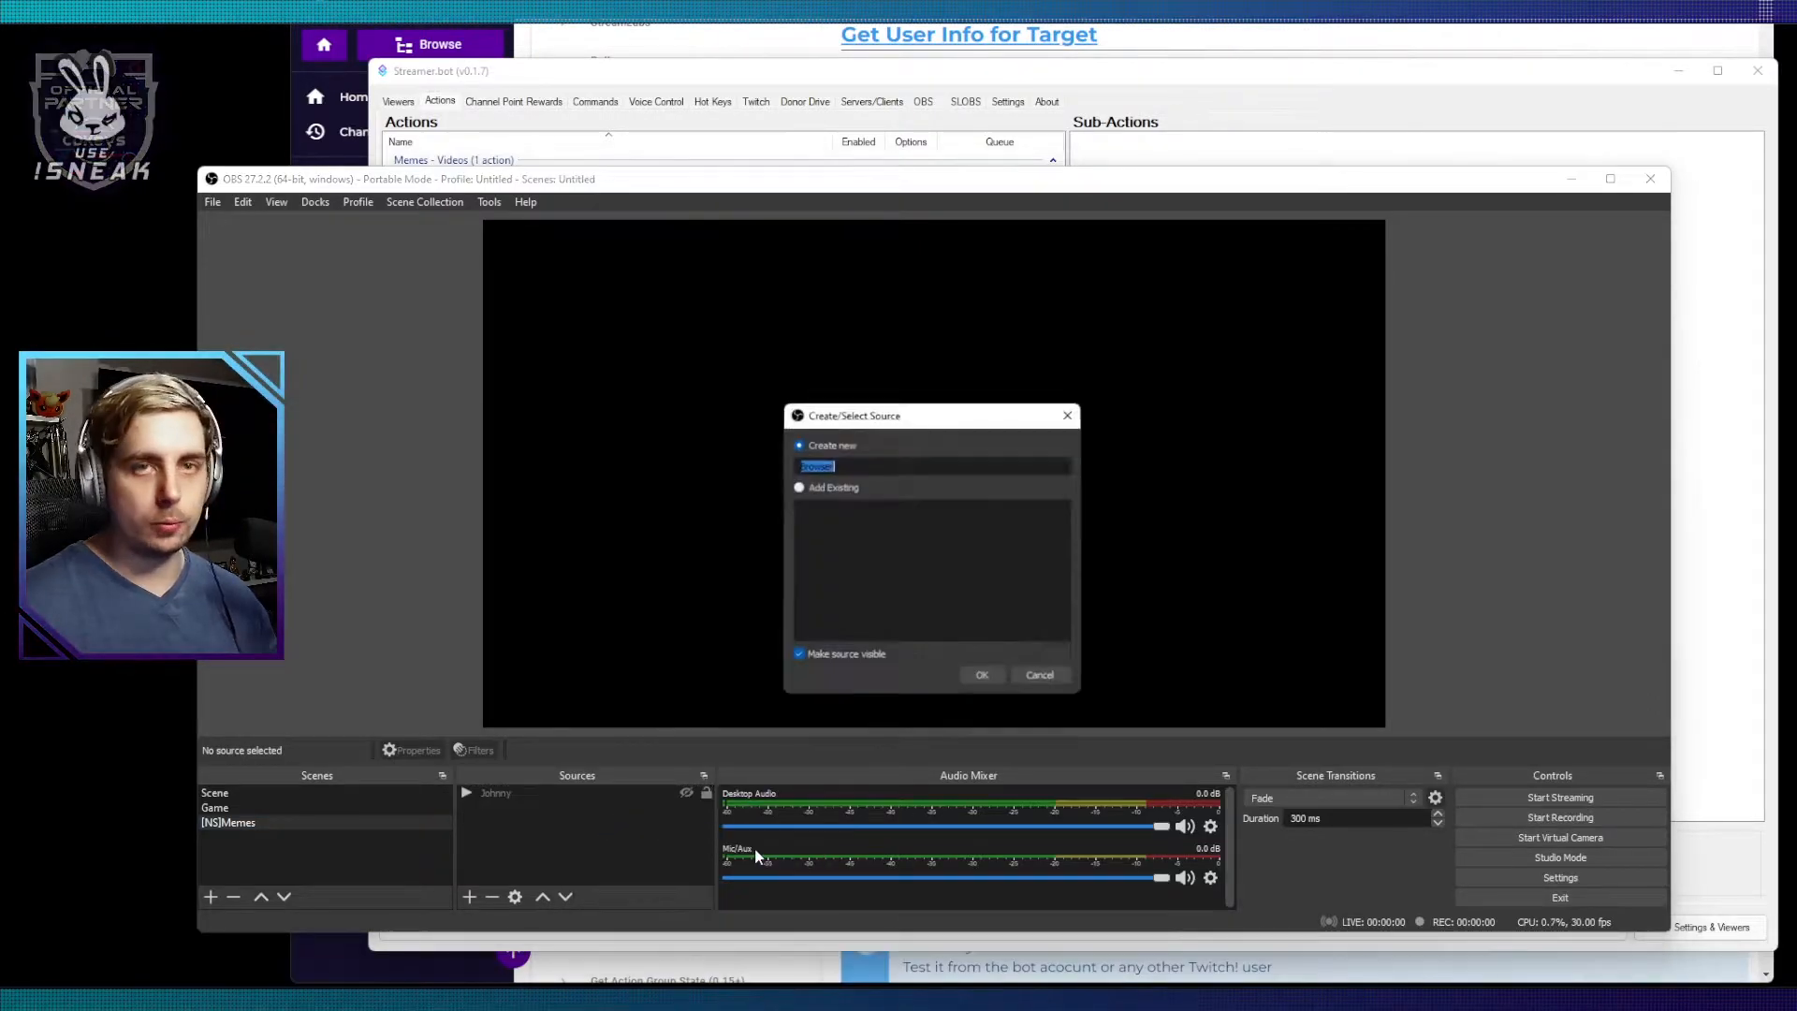
pyautogui.write('U')
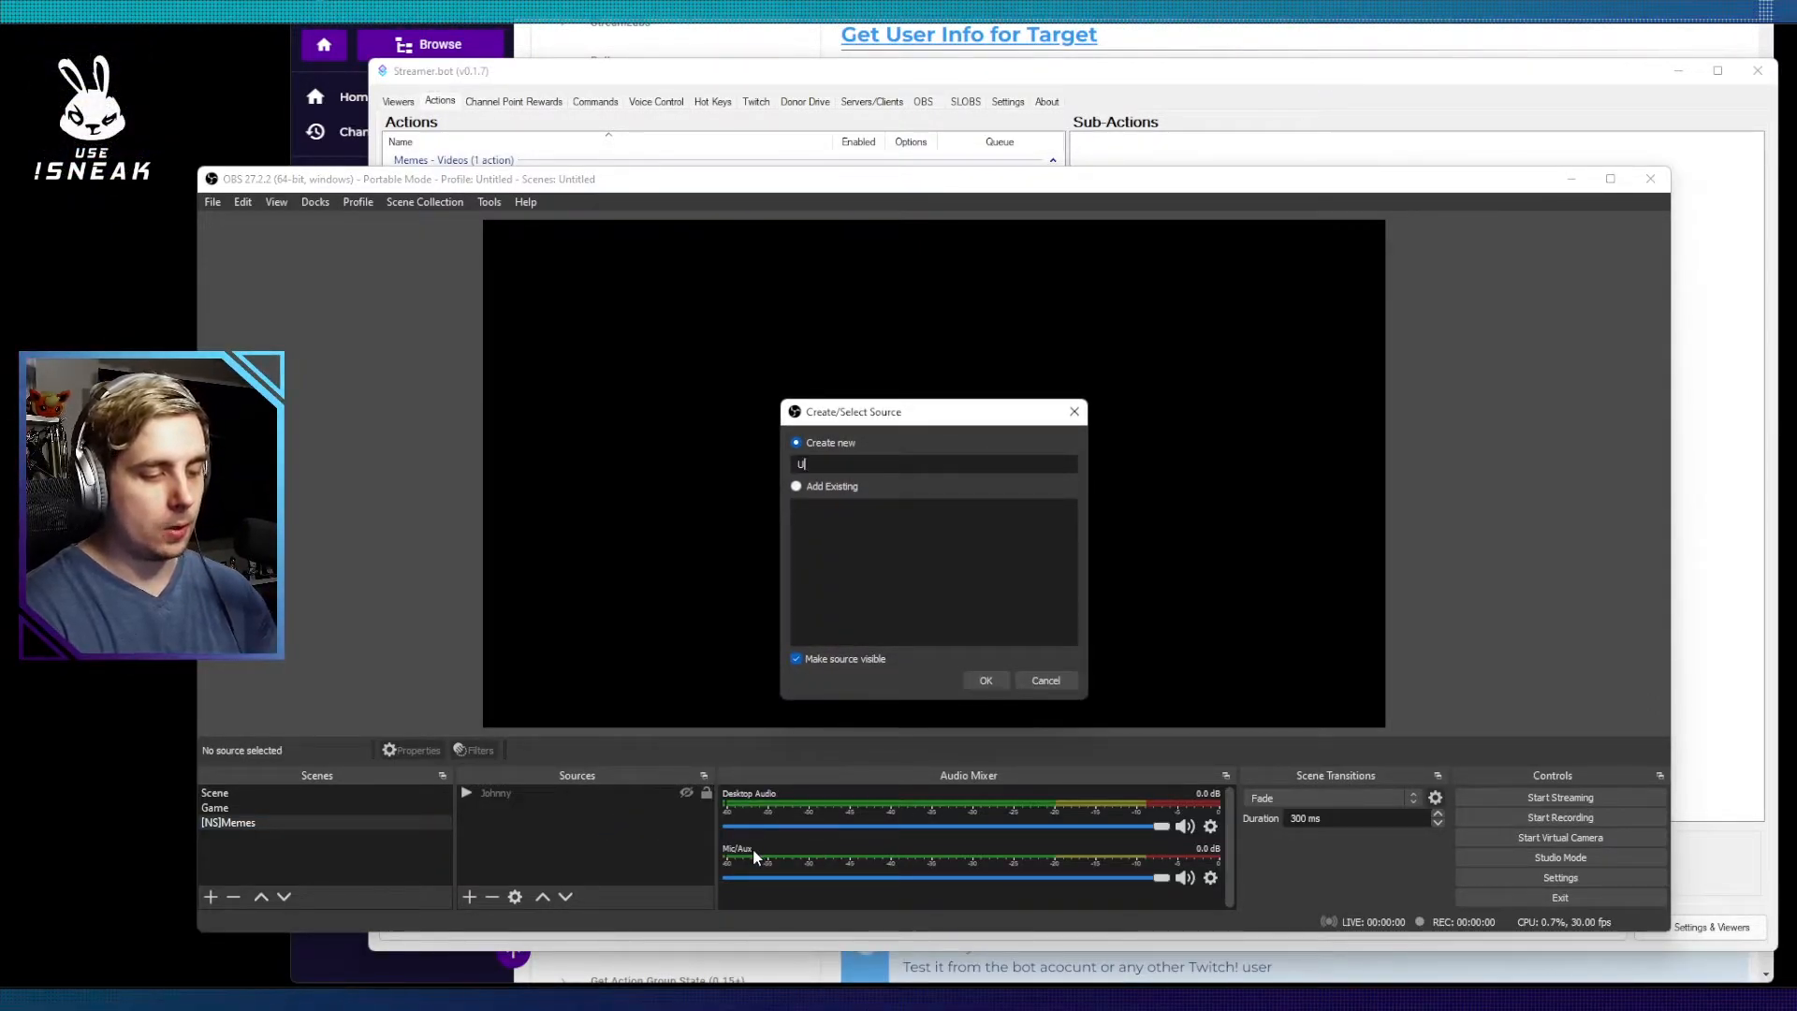
pyautogui.write('serProfilePic')
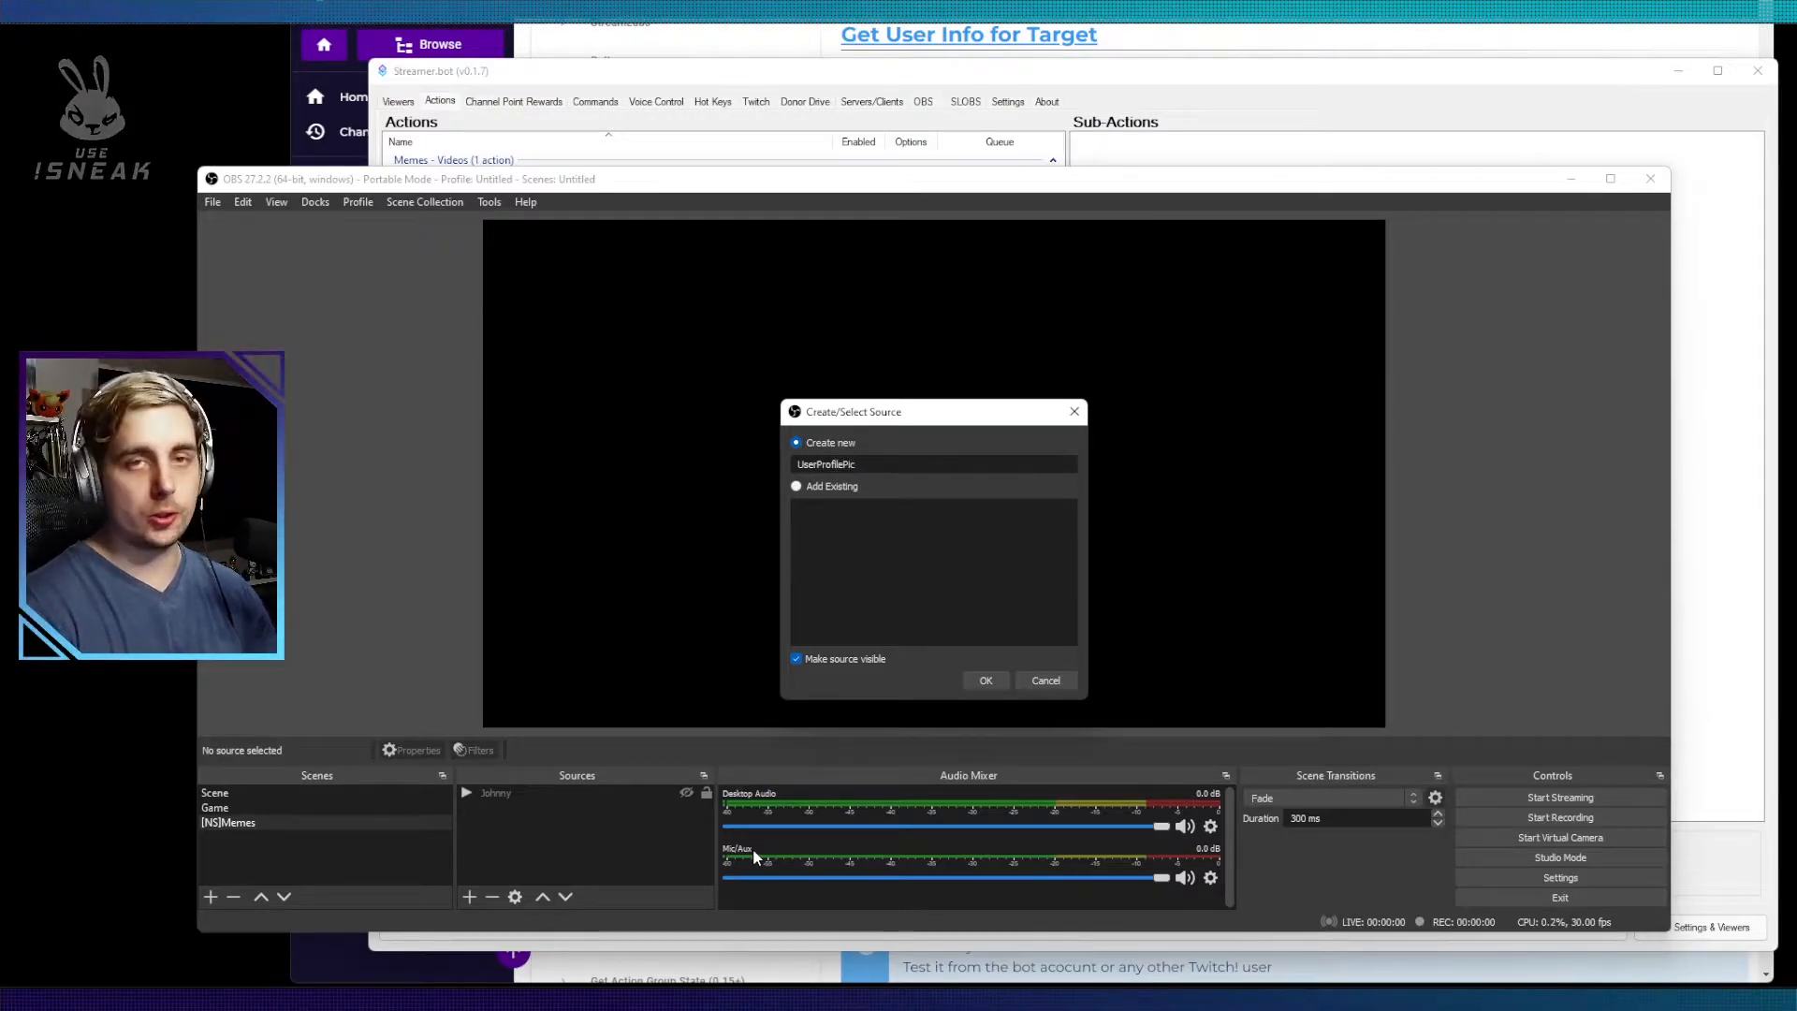
pyautogui.press('Return')
# Step: Set the UserProfilePic source's width and height to 300 and move it to the right side of the canvas
pyautogui.doubleClick(811, 713)
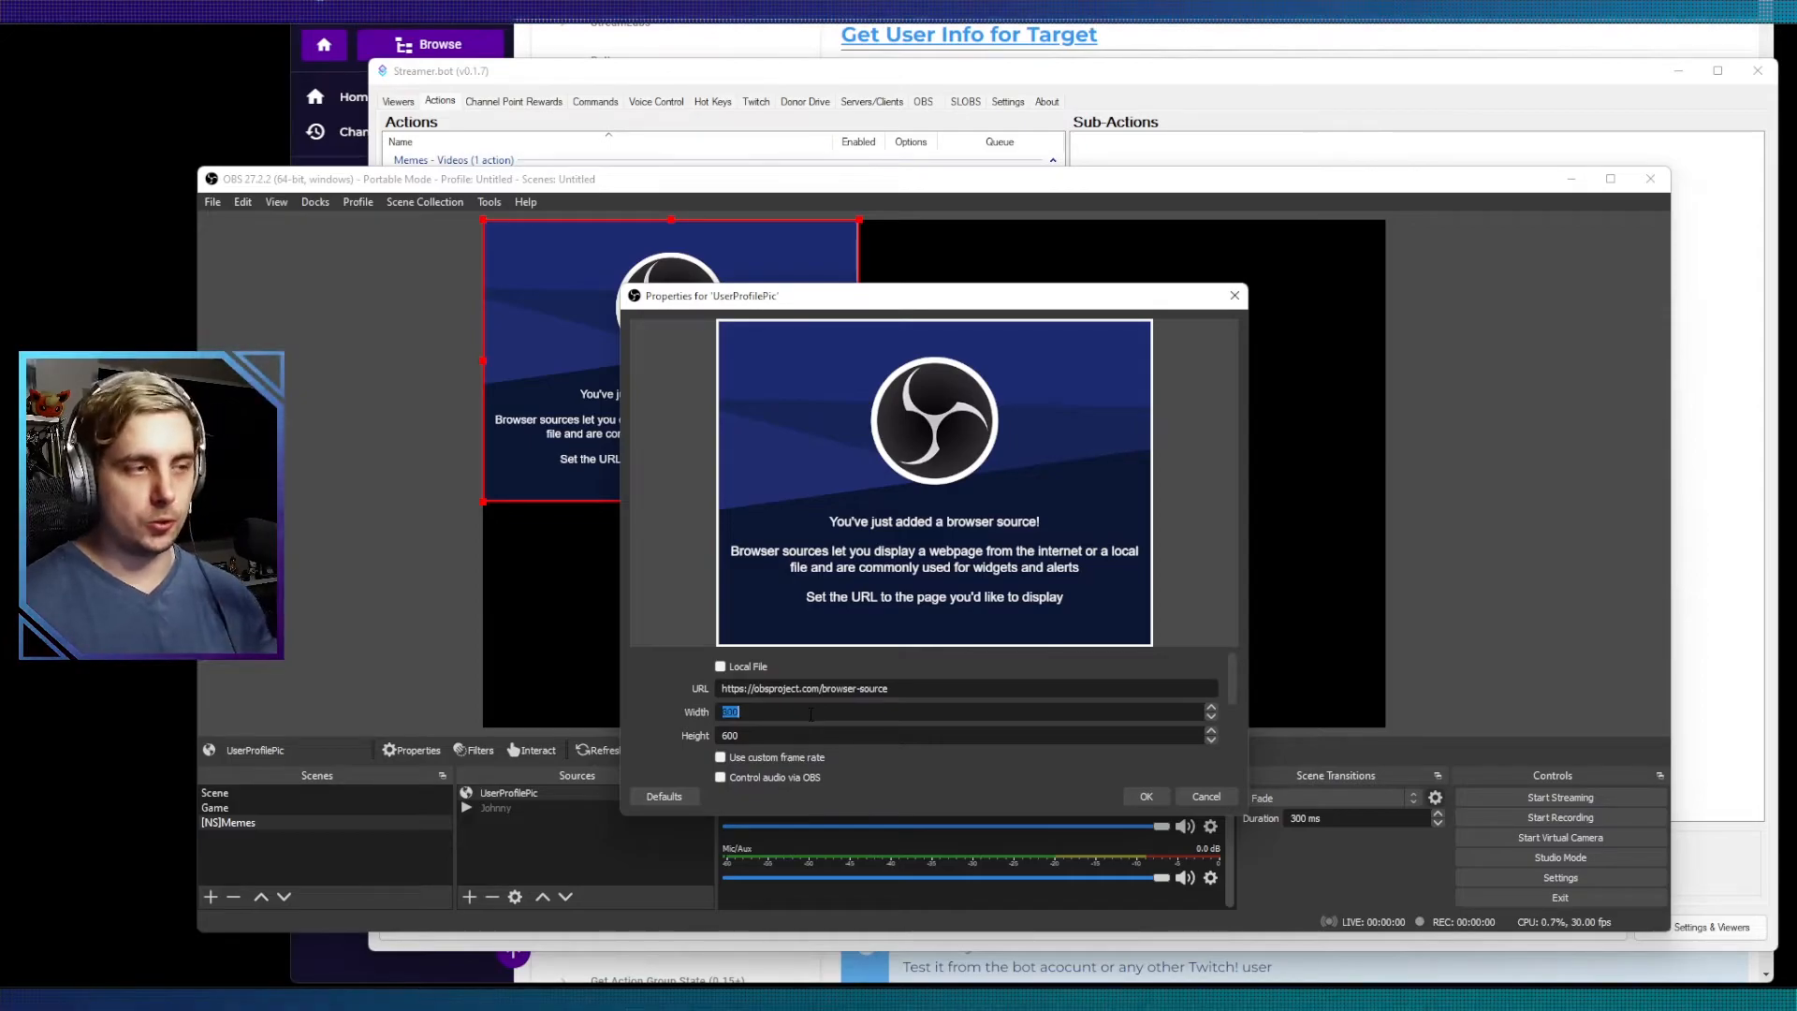
pyautogui.write('3')
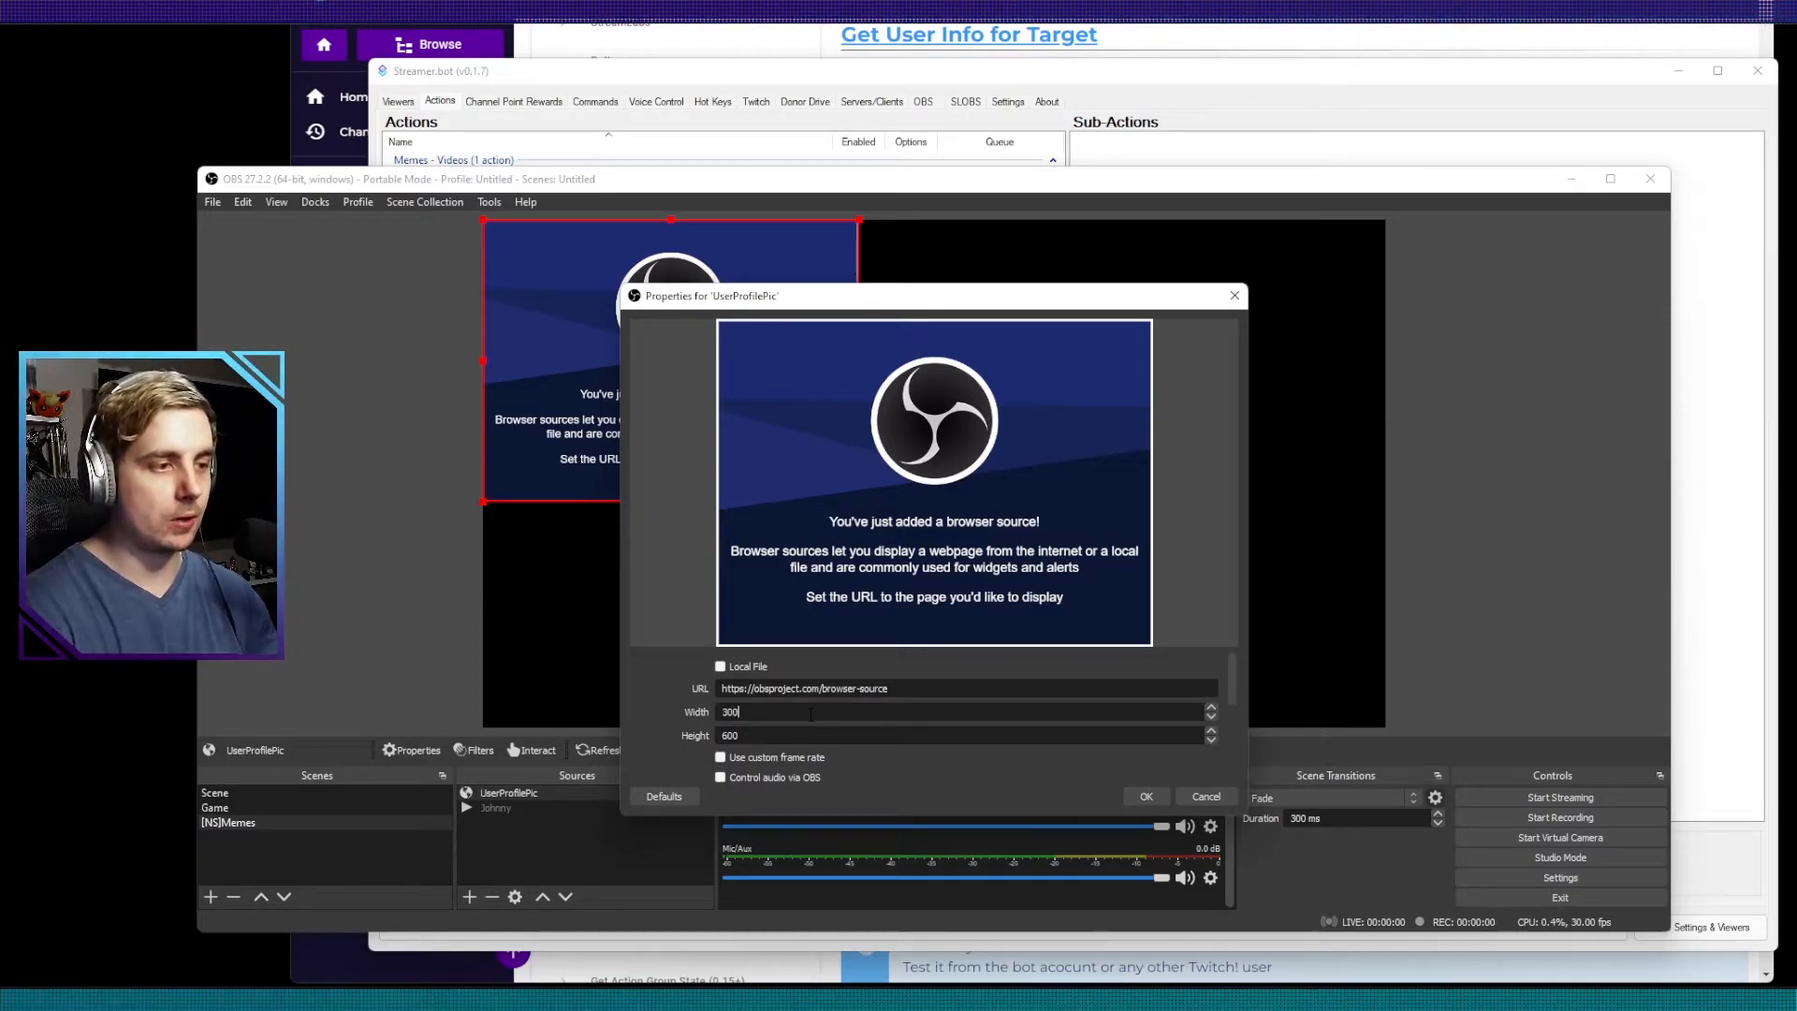
pyautogui.write('300')
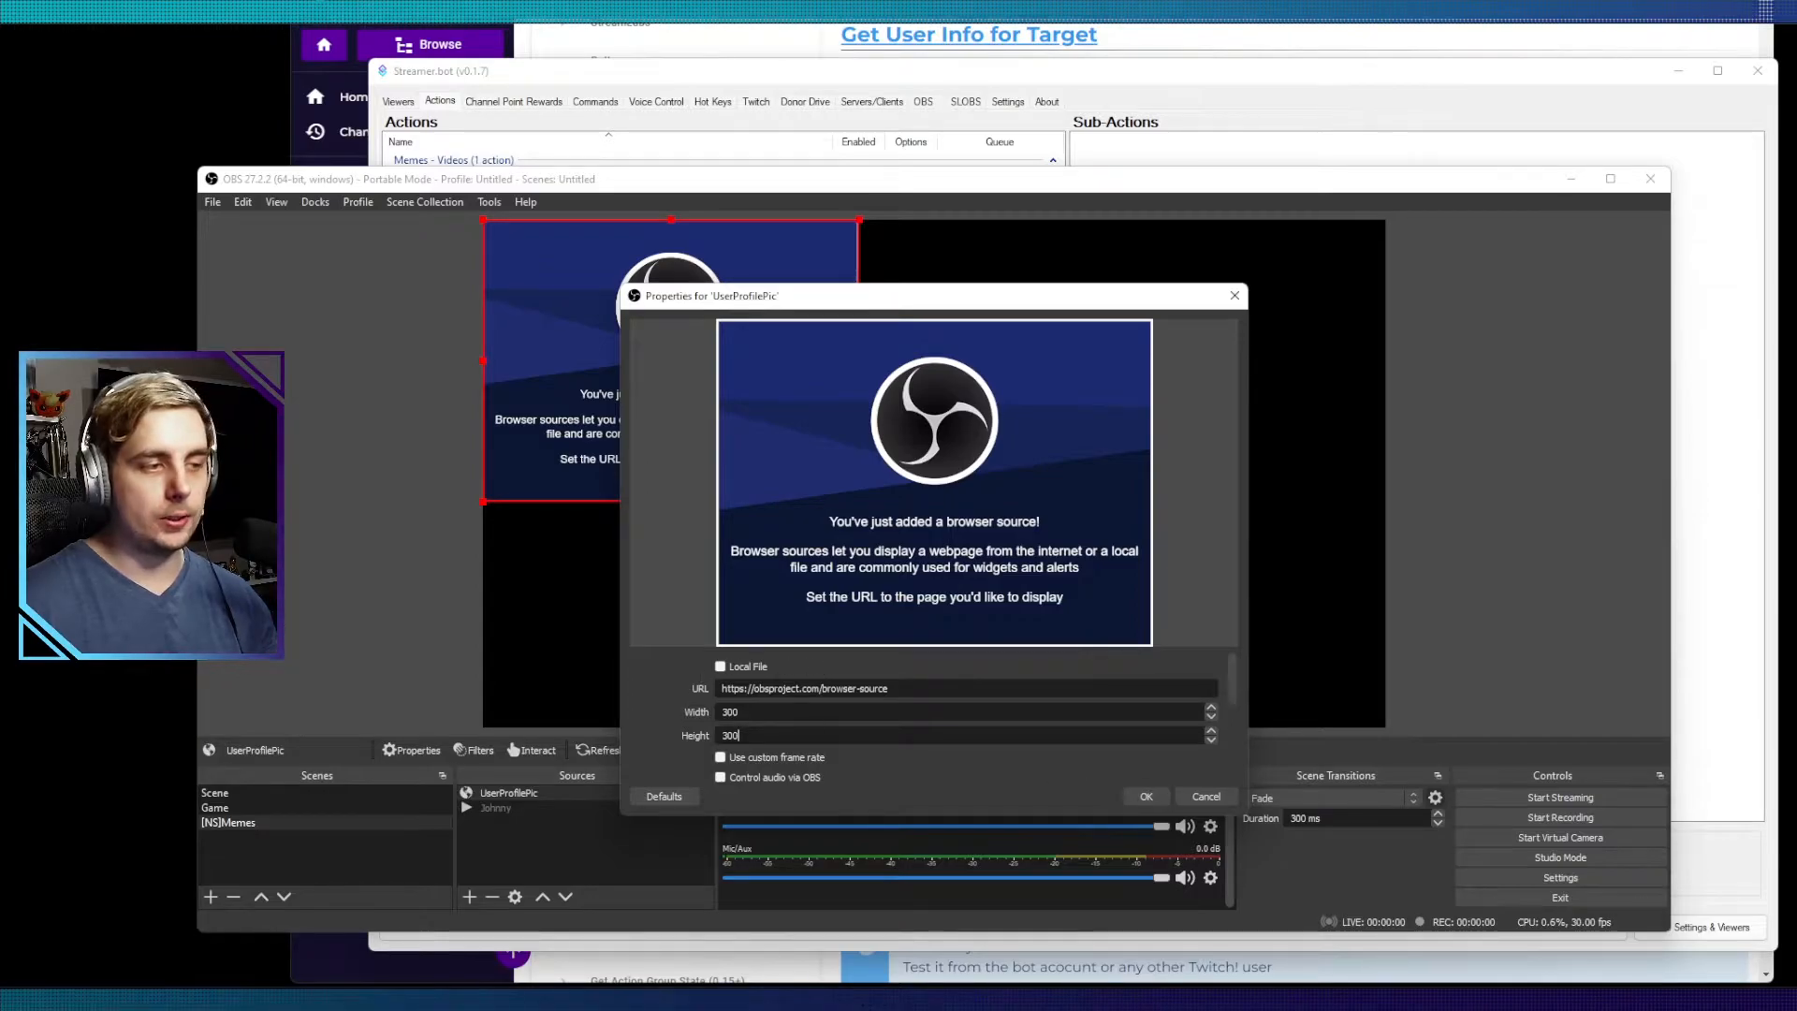
pyautogui.click(1155, 804)
pyautogui.moveTo(572, 315); pyautogui.dragTo(1277, 479)
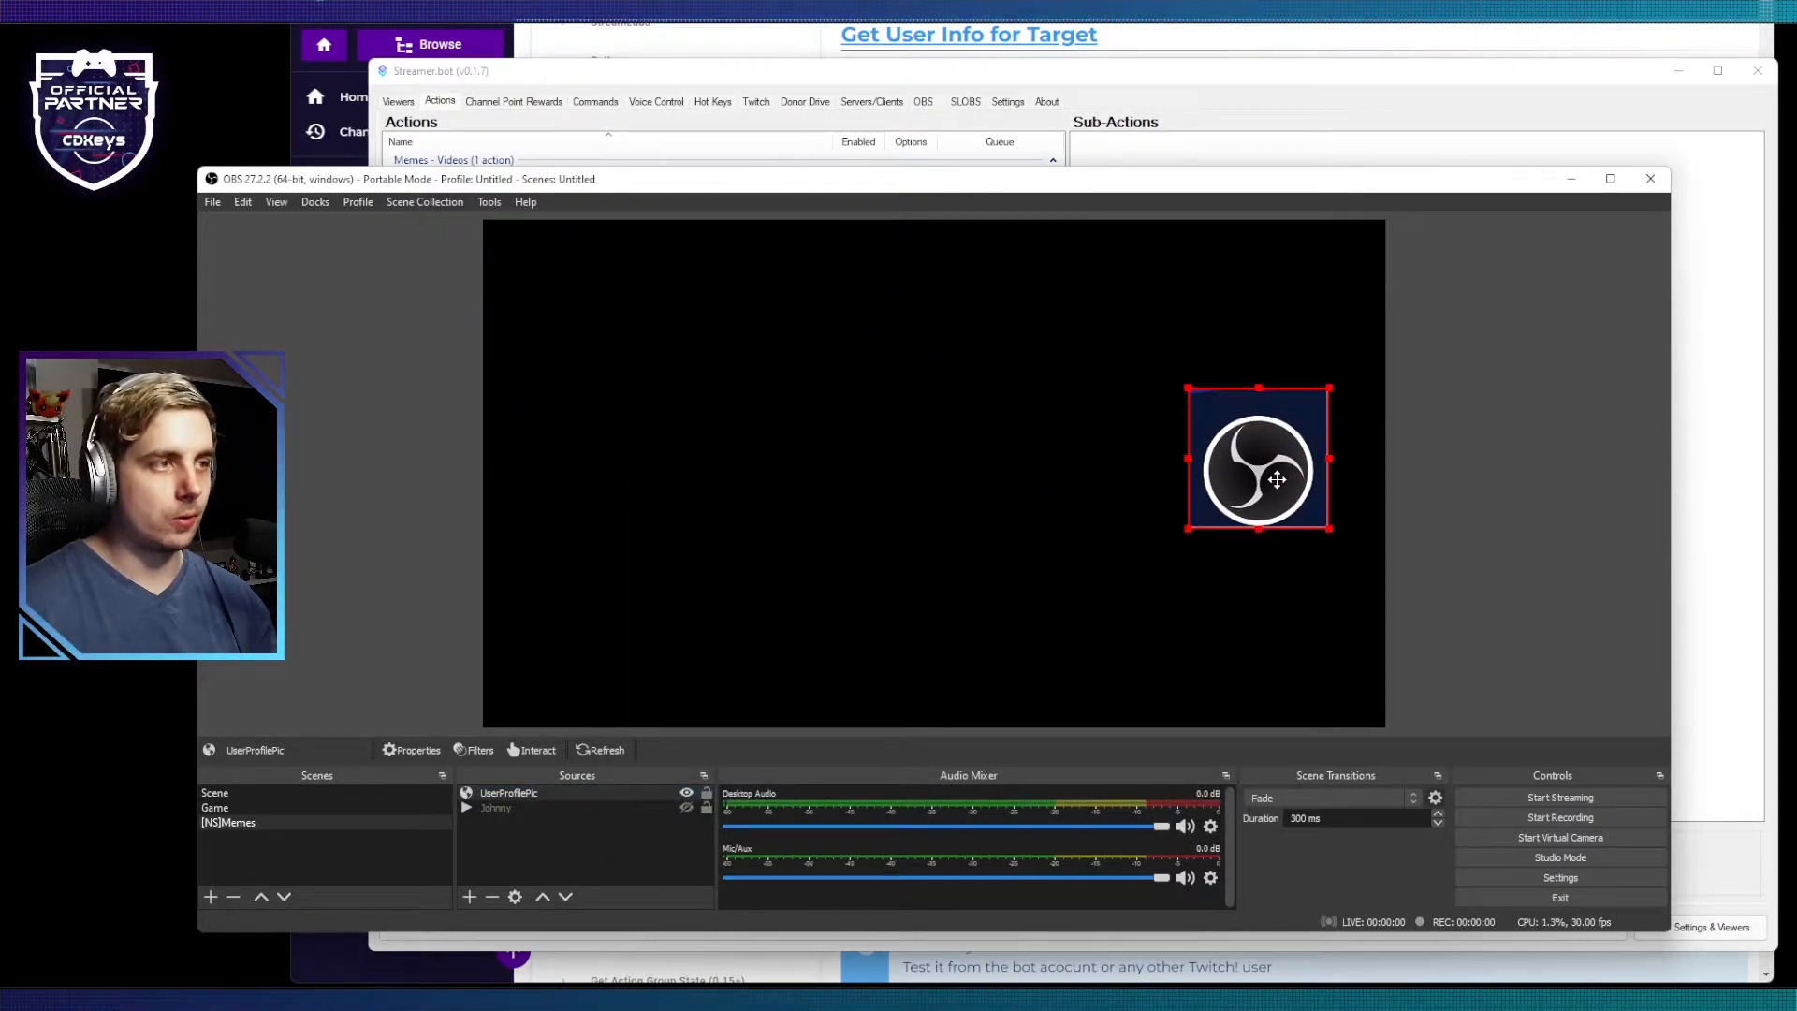
# Step: Switch to Streamer.bot and add an action named Lurk in a new group called Interactive
pyautogui.click(800, 75)
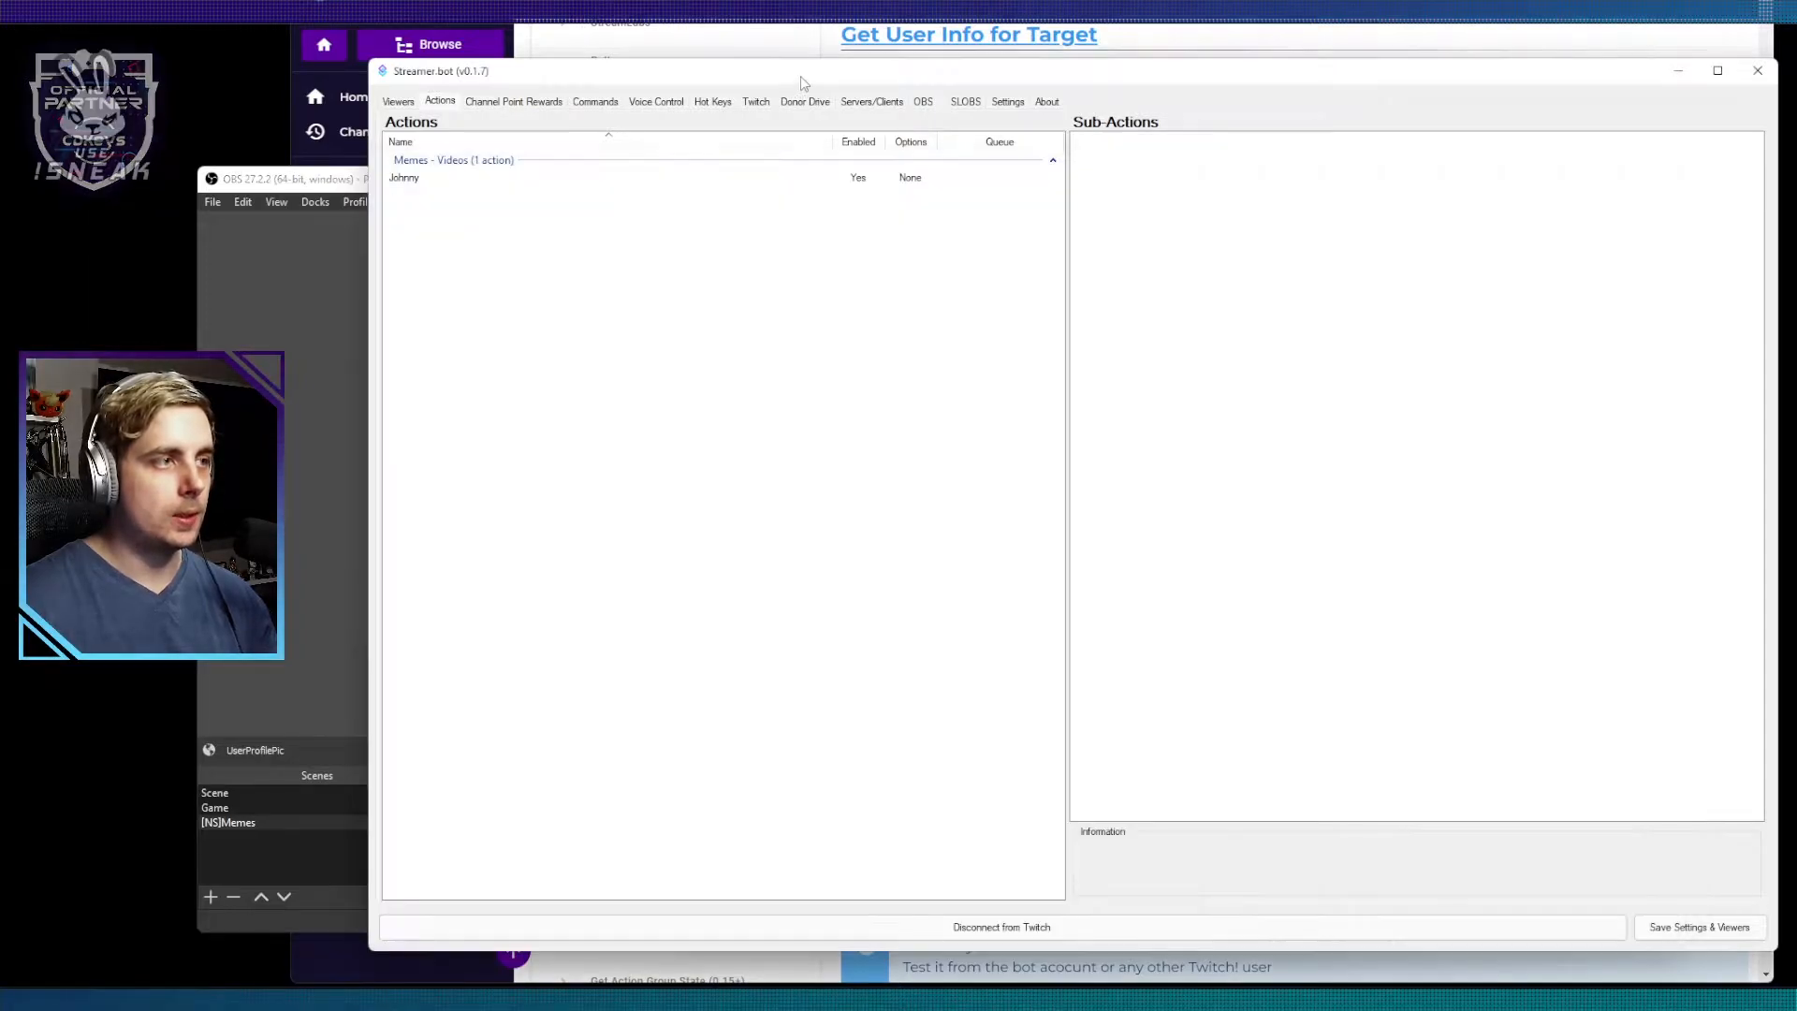
pyautogui.rightClick(601, 309)
pyautogui.click(620, 313)
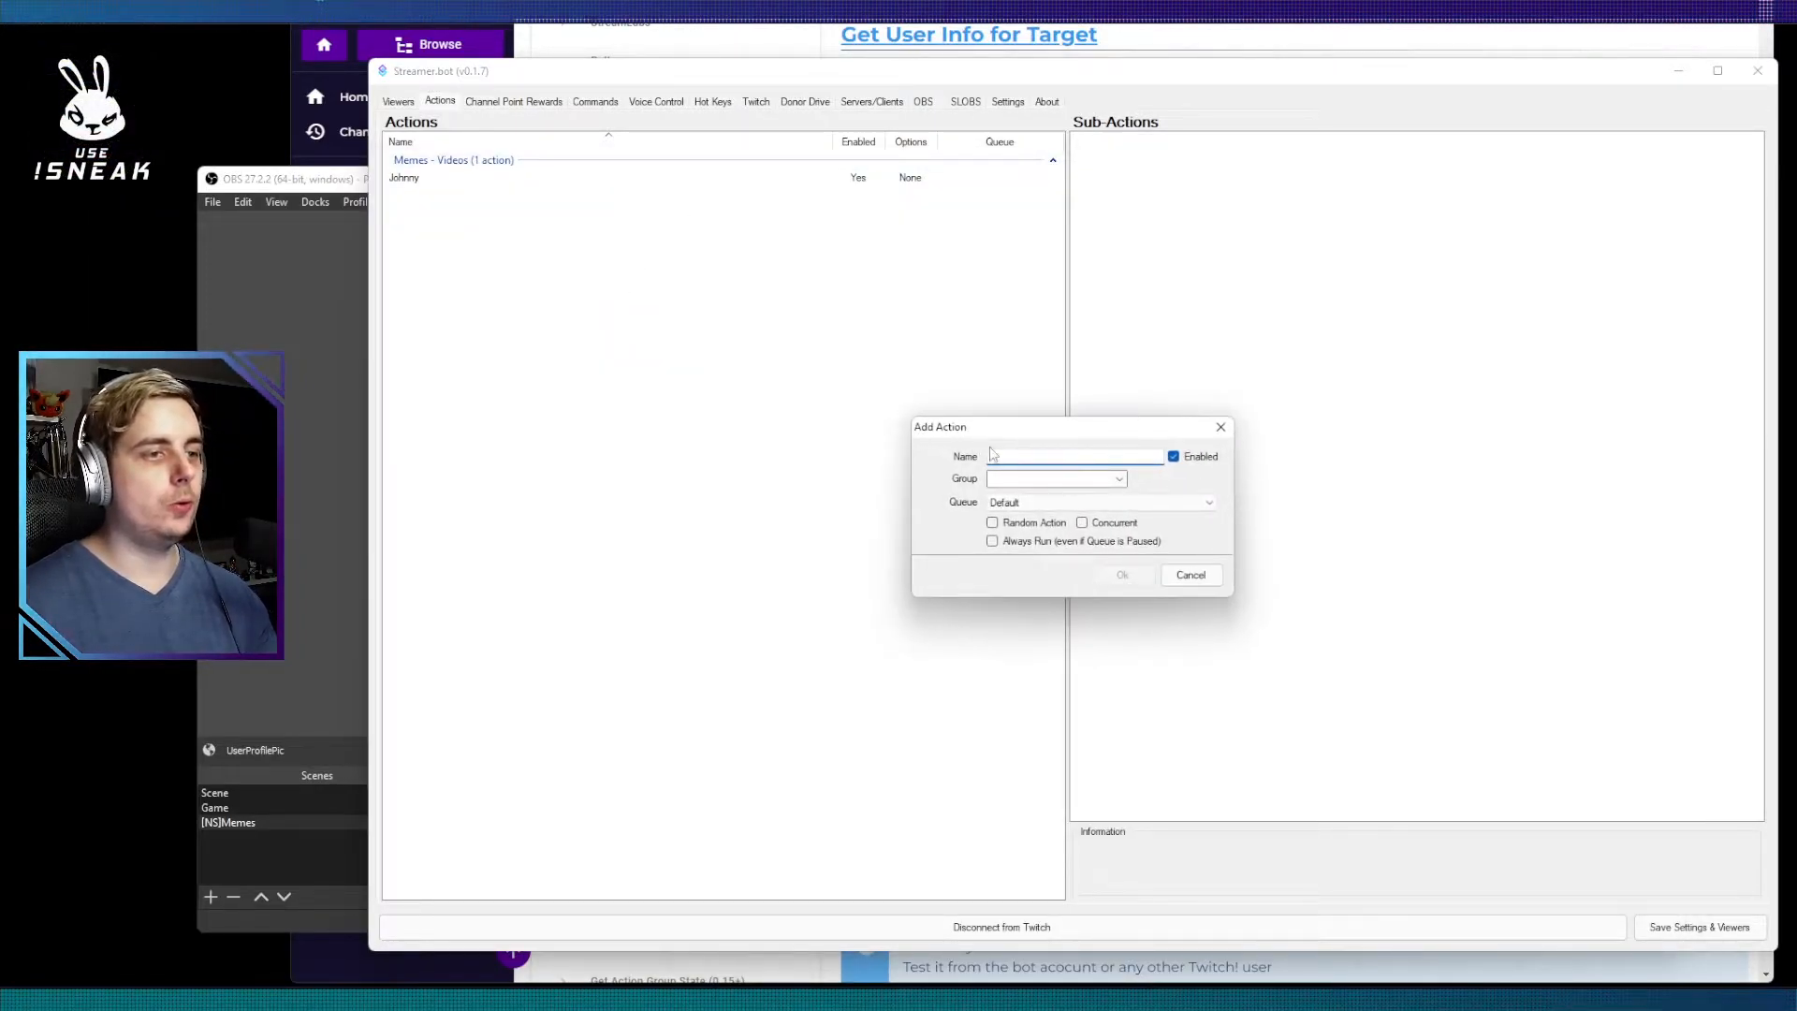
pyautogui.write('Lurk')
pyautogui.press('Tab')
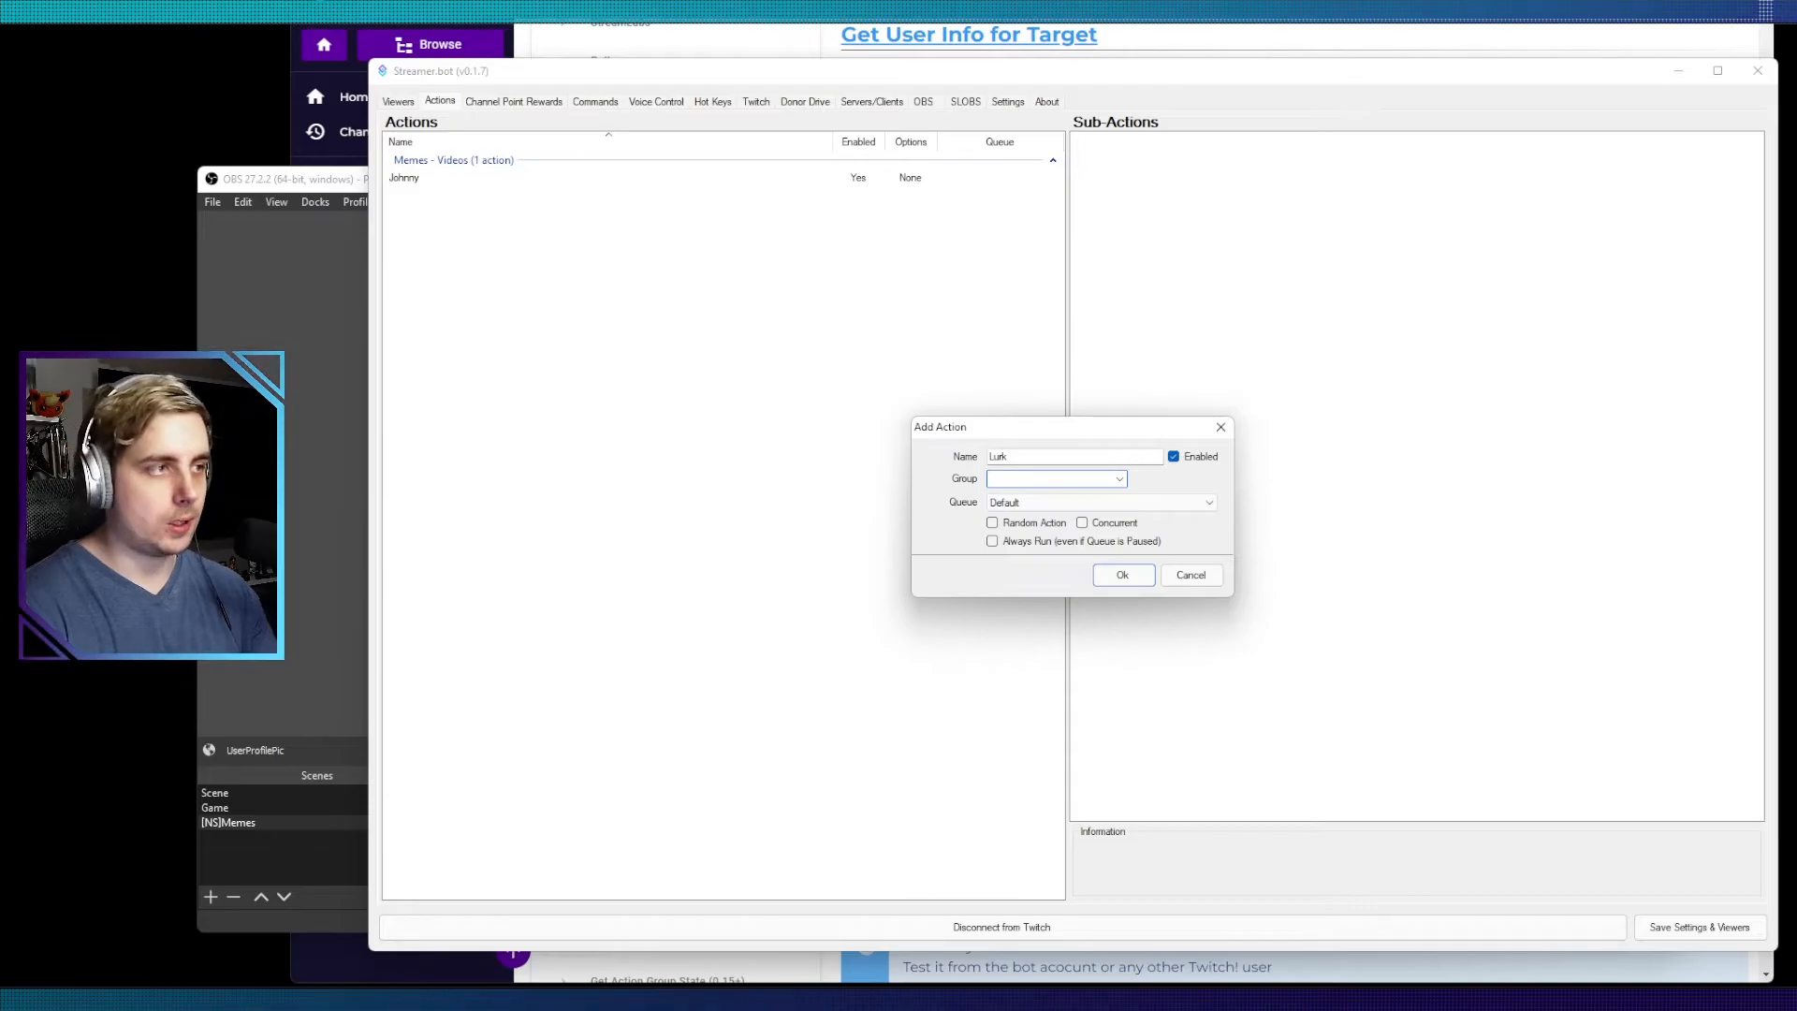
pyautogui.write('Interactive')
pyautogui.press('Return')
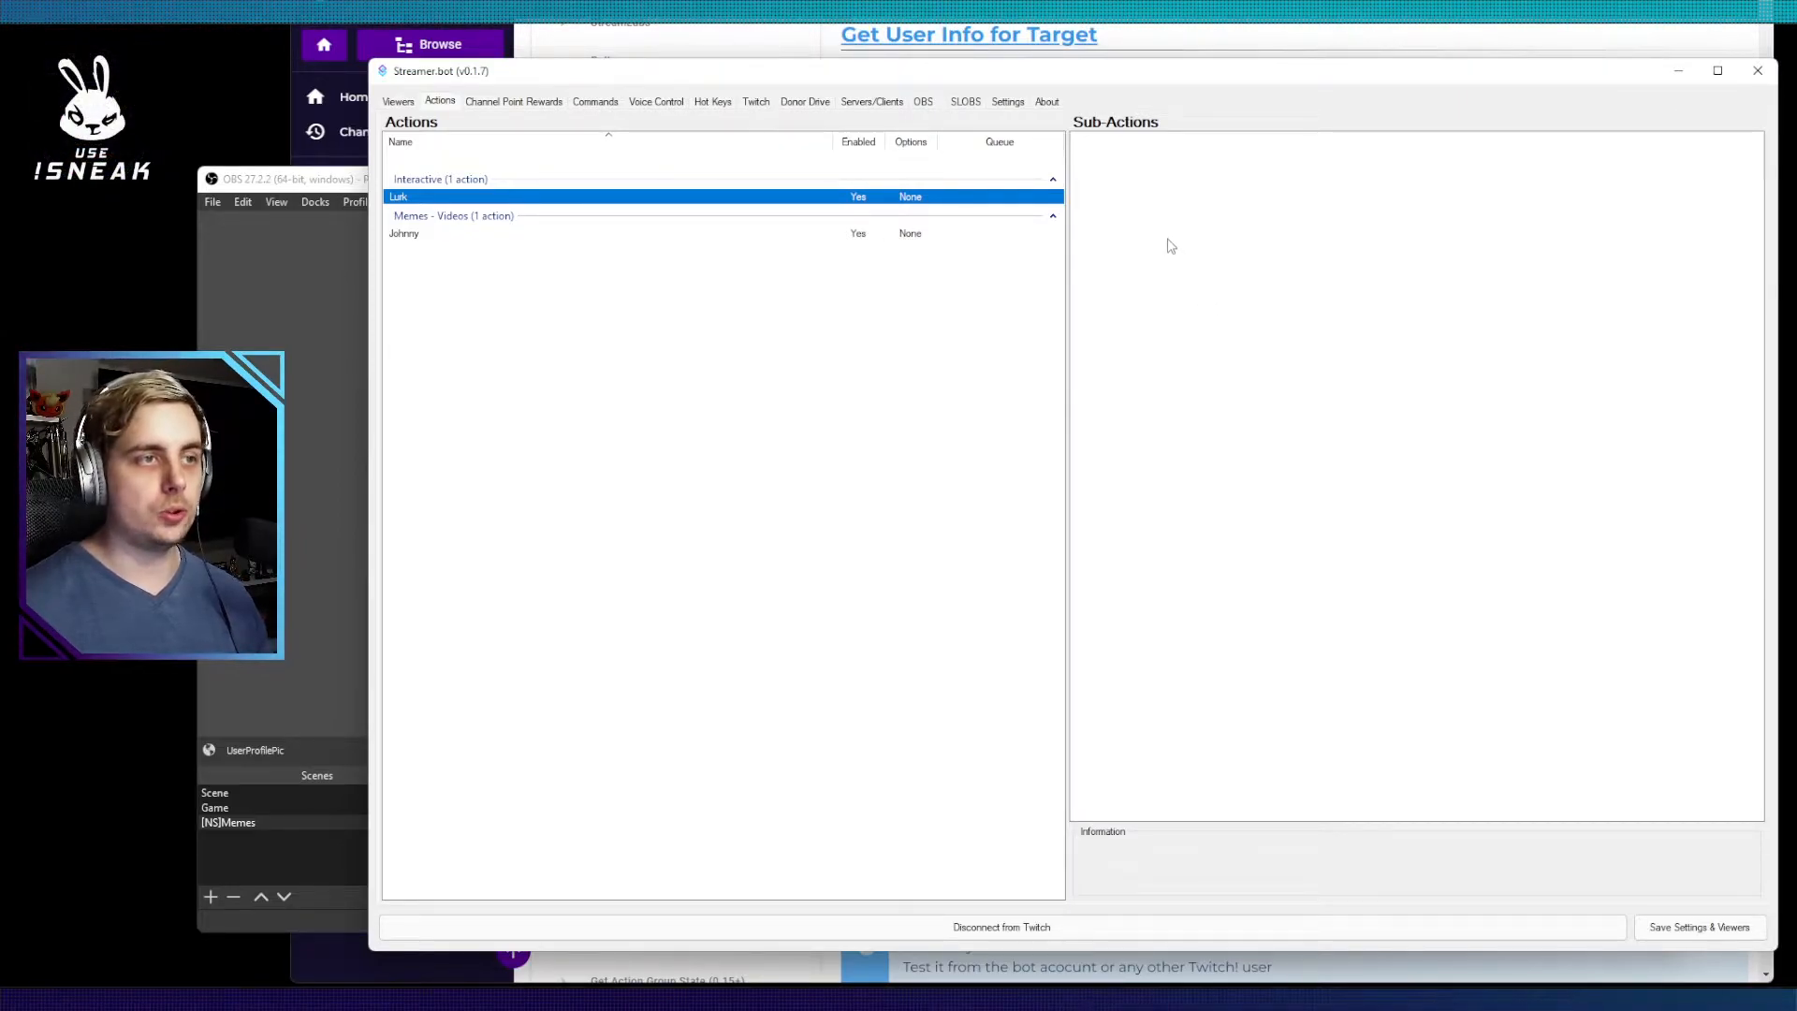
# Step: Add a Twitch Get User Info for Target sub-action to the Lurk action with User as the source type
pyautogui.rightClick(1142, 203)
pyautogui.moveTo(1197, 215)
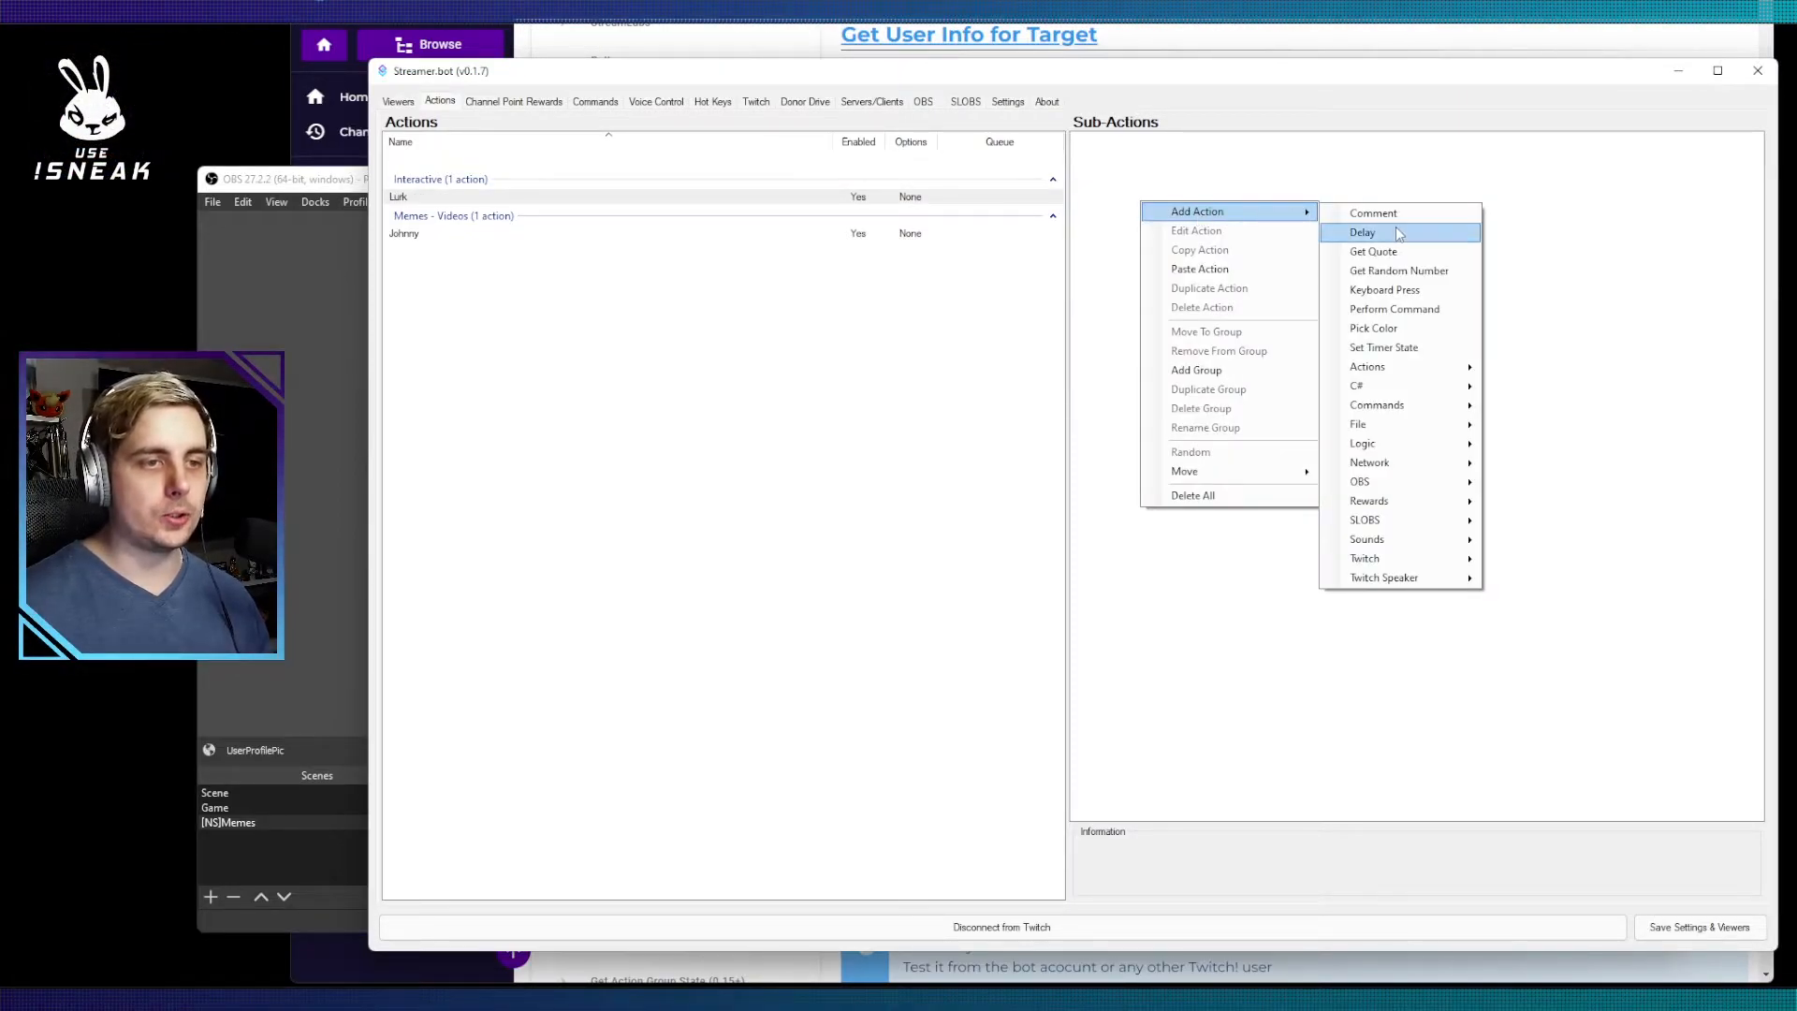
pyautogui.moveTo(1391, 558)
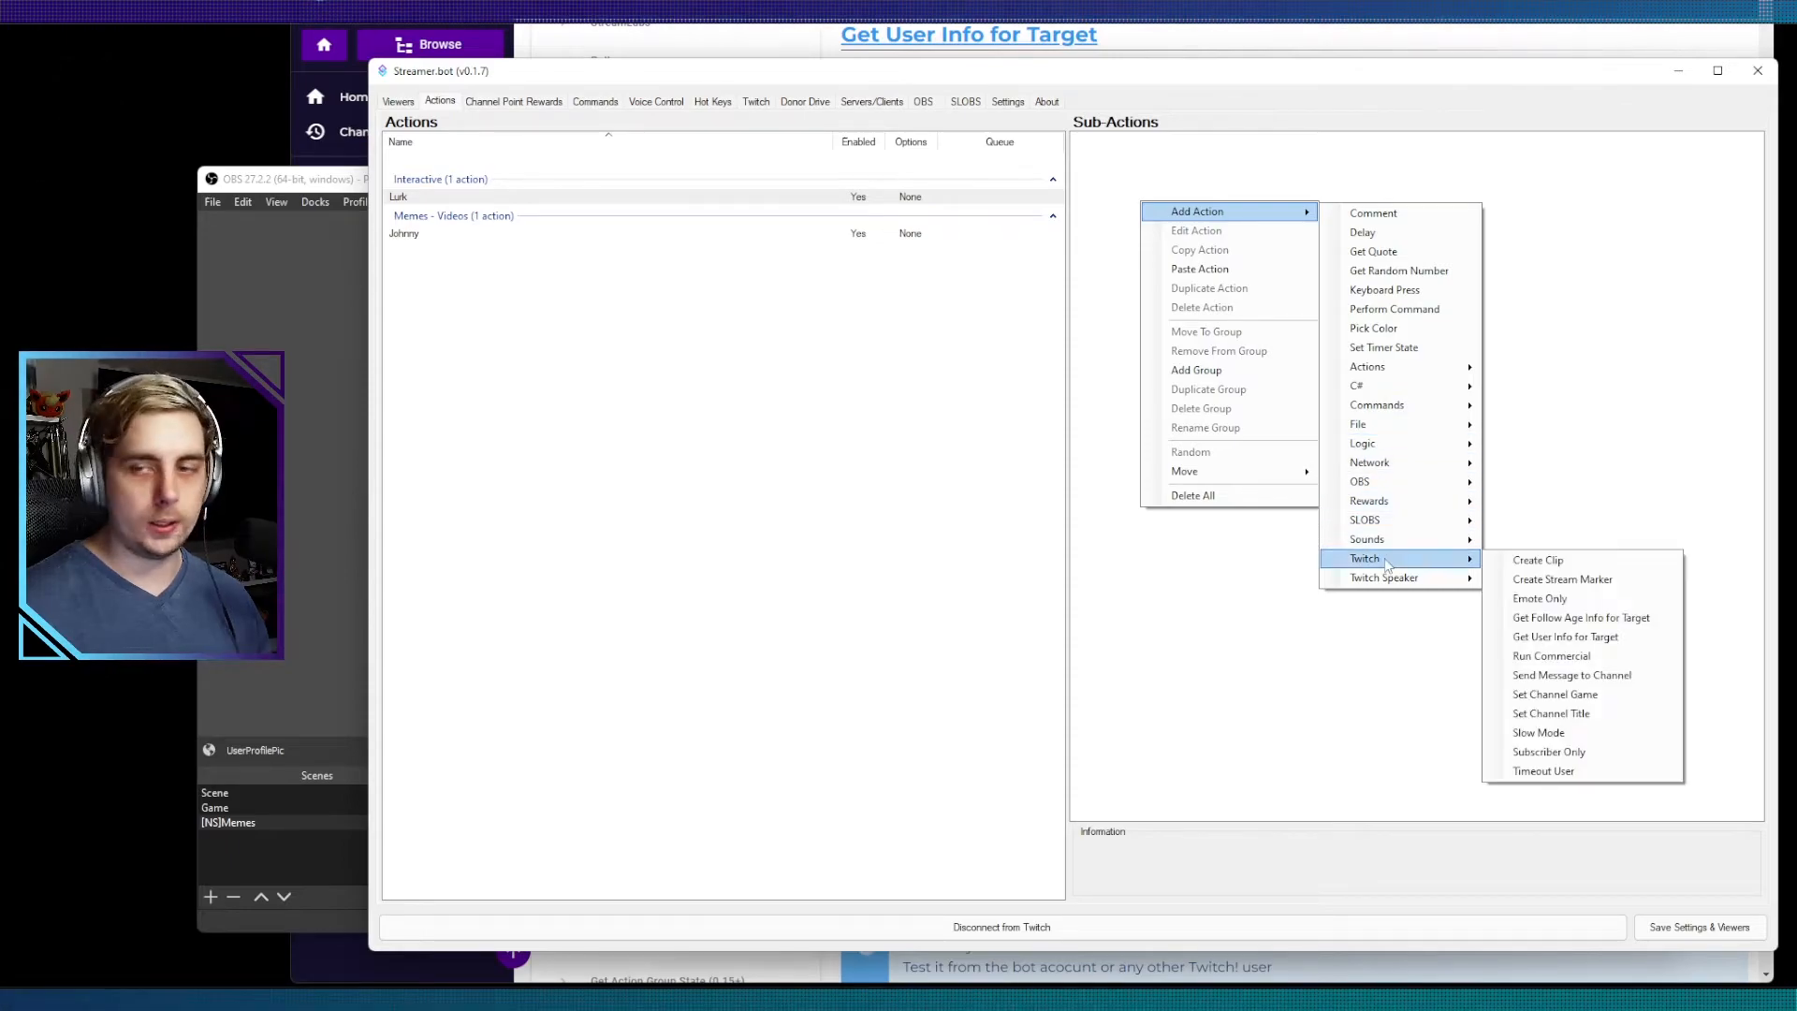
pyautogui.click(1545, 640)
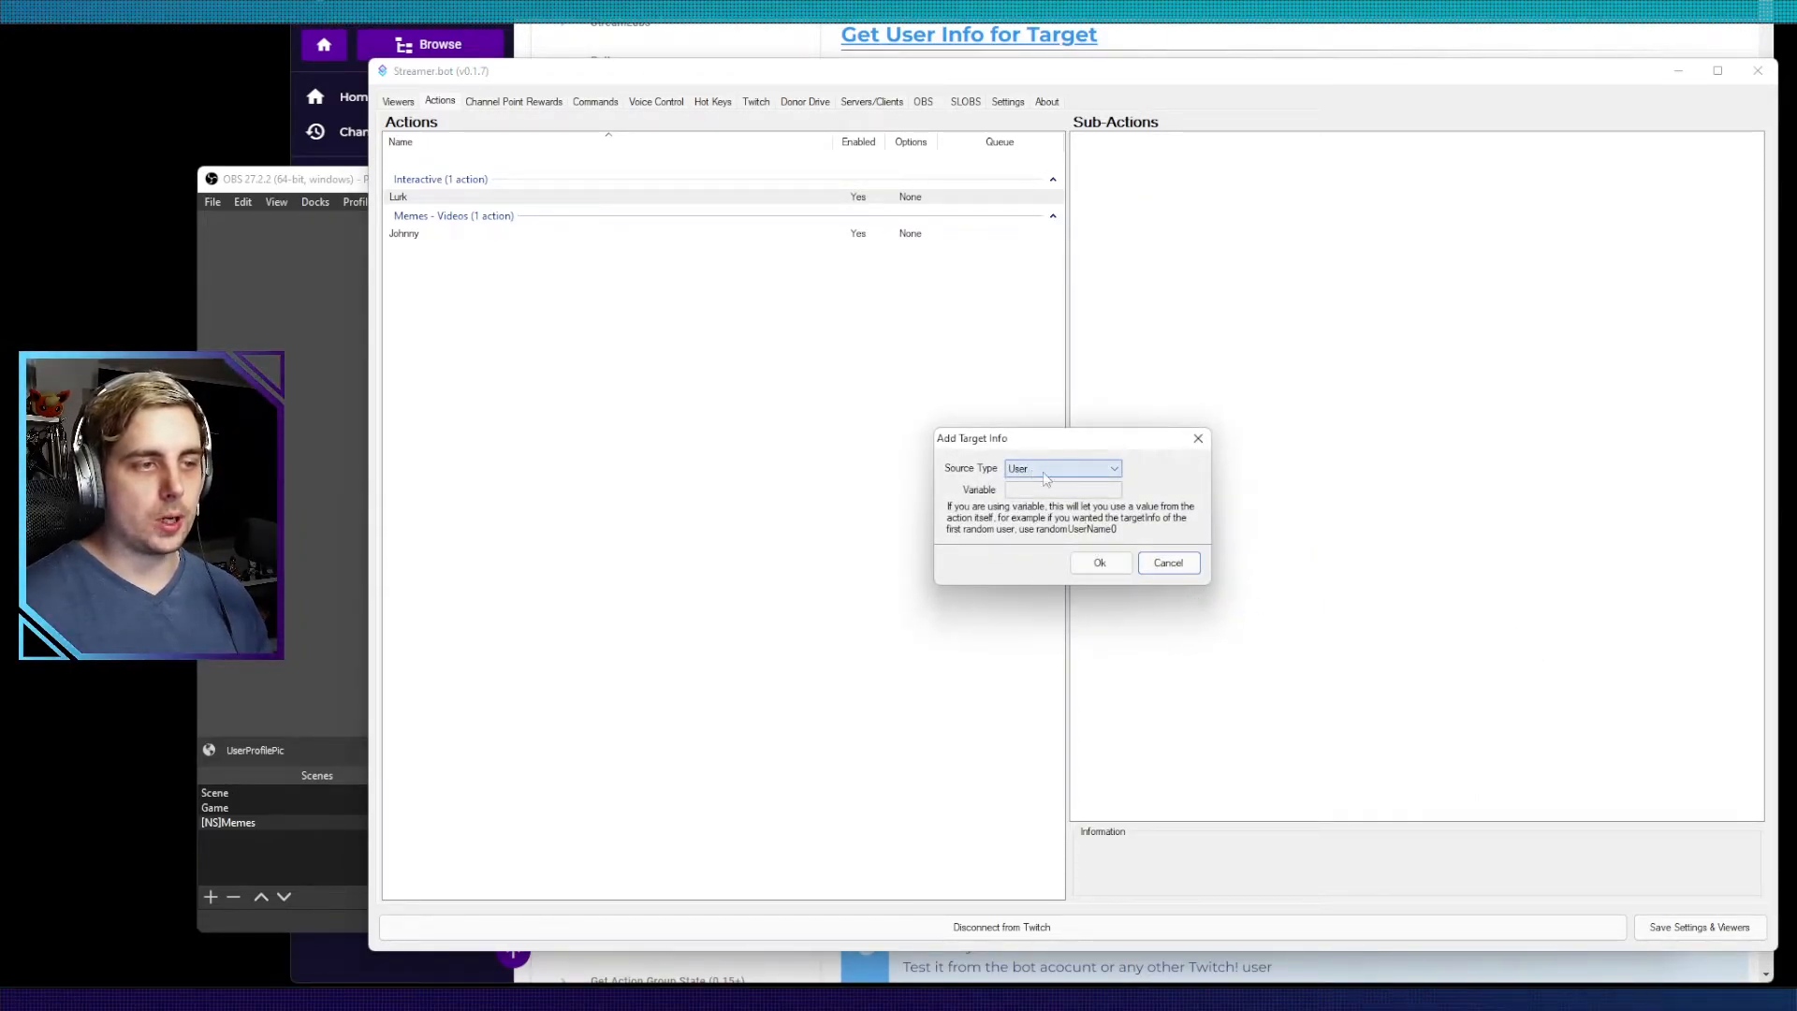
pyautogui.click(1121, 564)
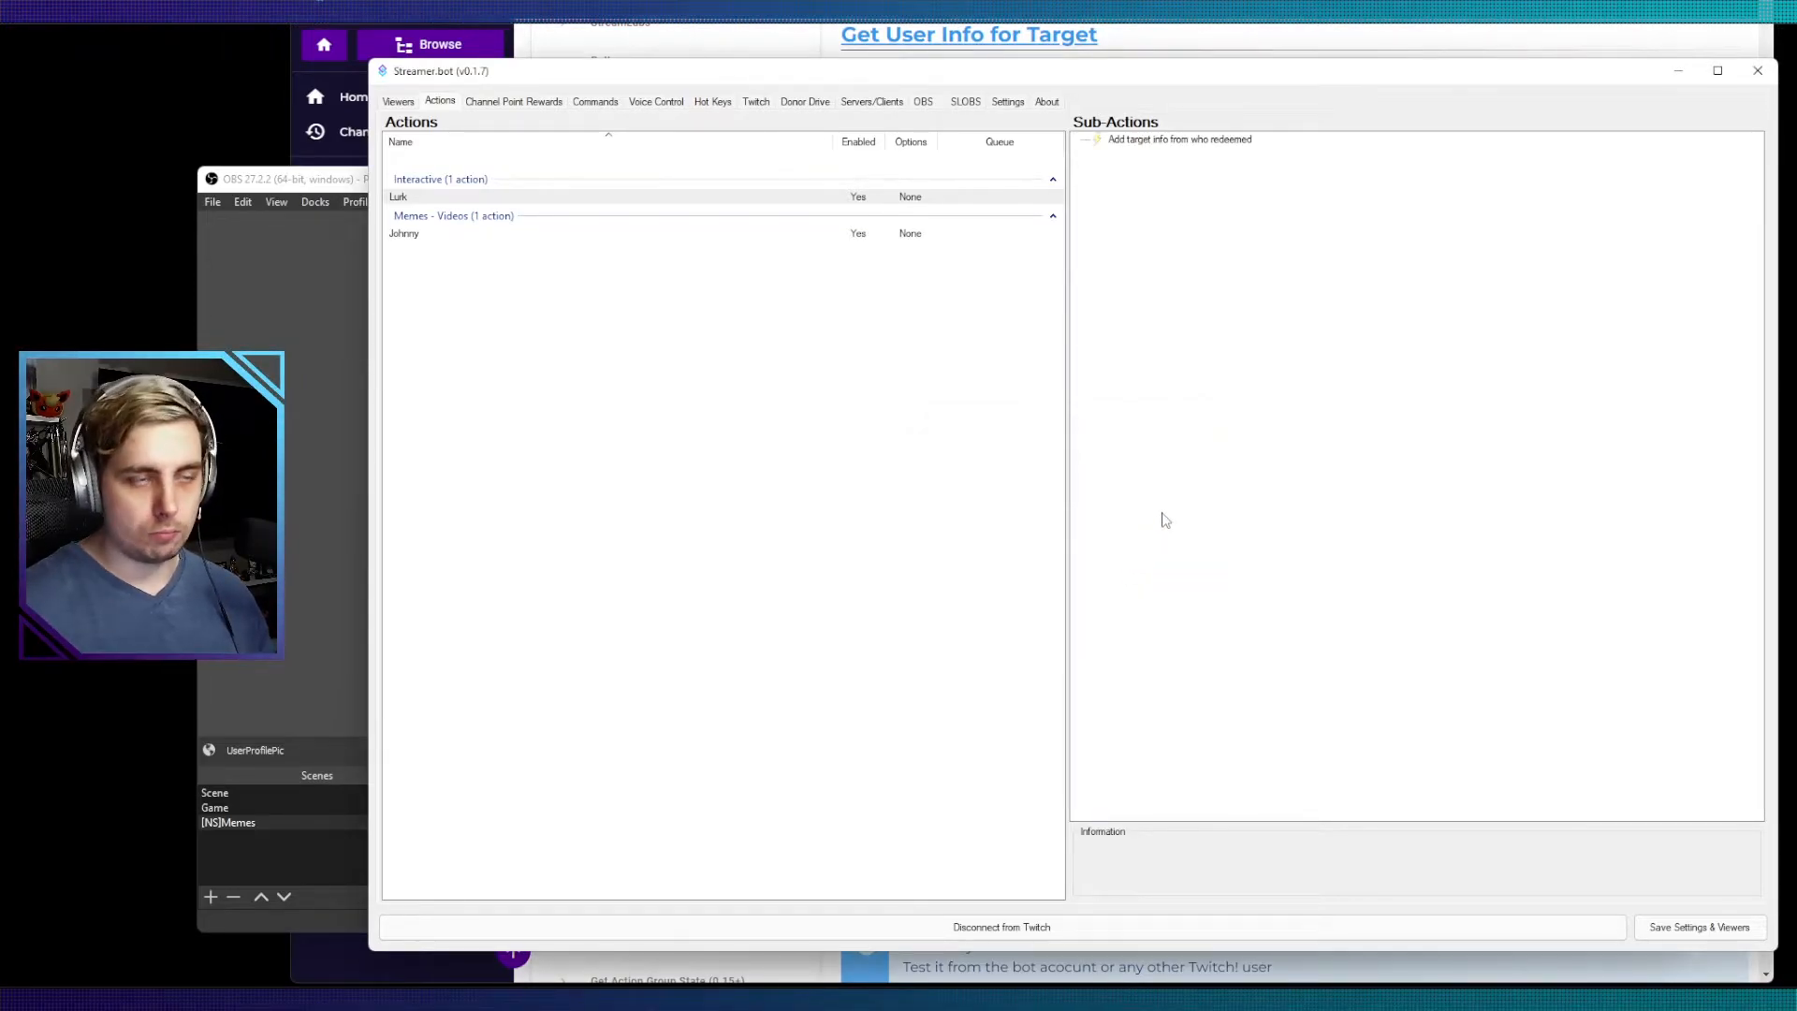
# Step: Start adding an OBS Set Browser Source URL sub-action to the Lurk action, targeting UserProfilePic in the [NS]Memes scene
pyautogui.rightClick(1181, 228)
pyautogui.moveTo(1237, 233)
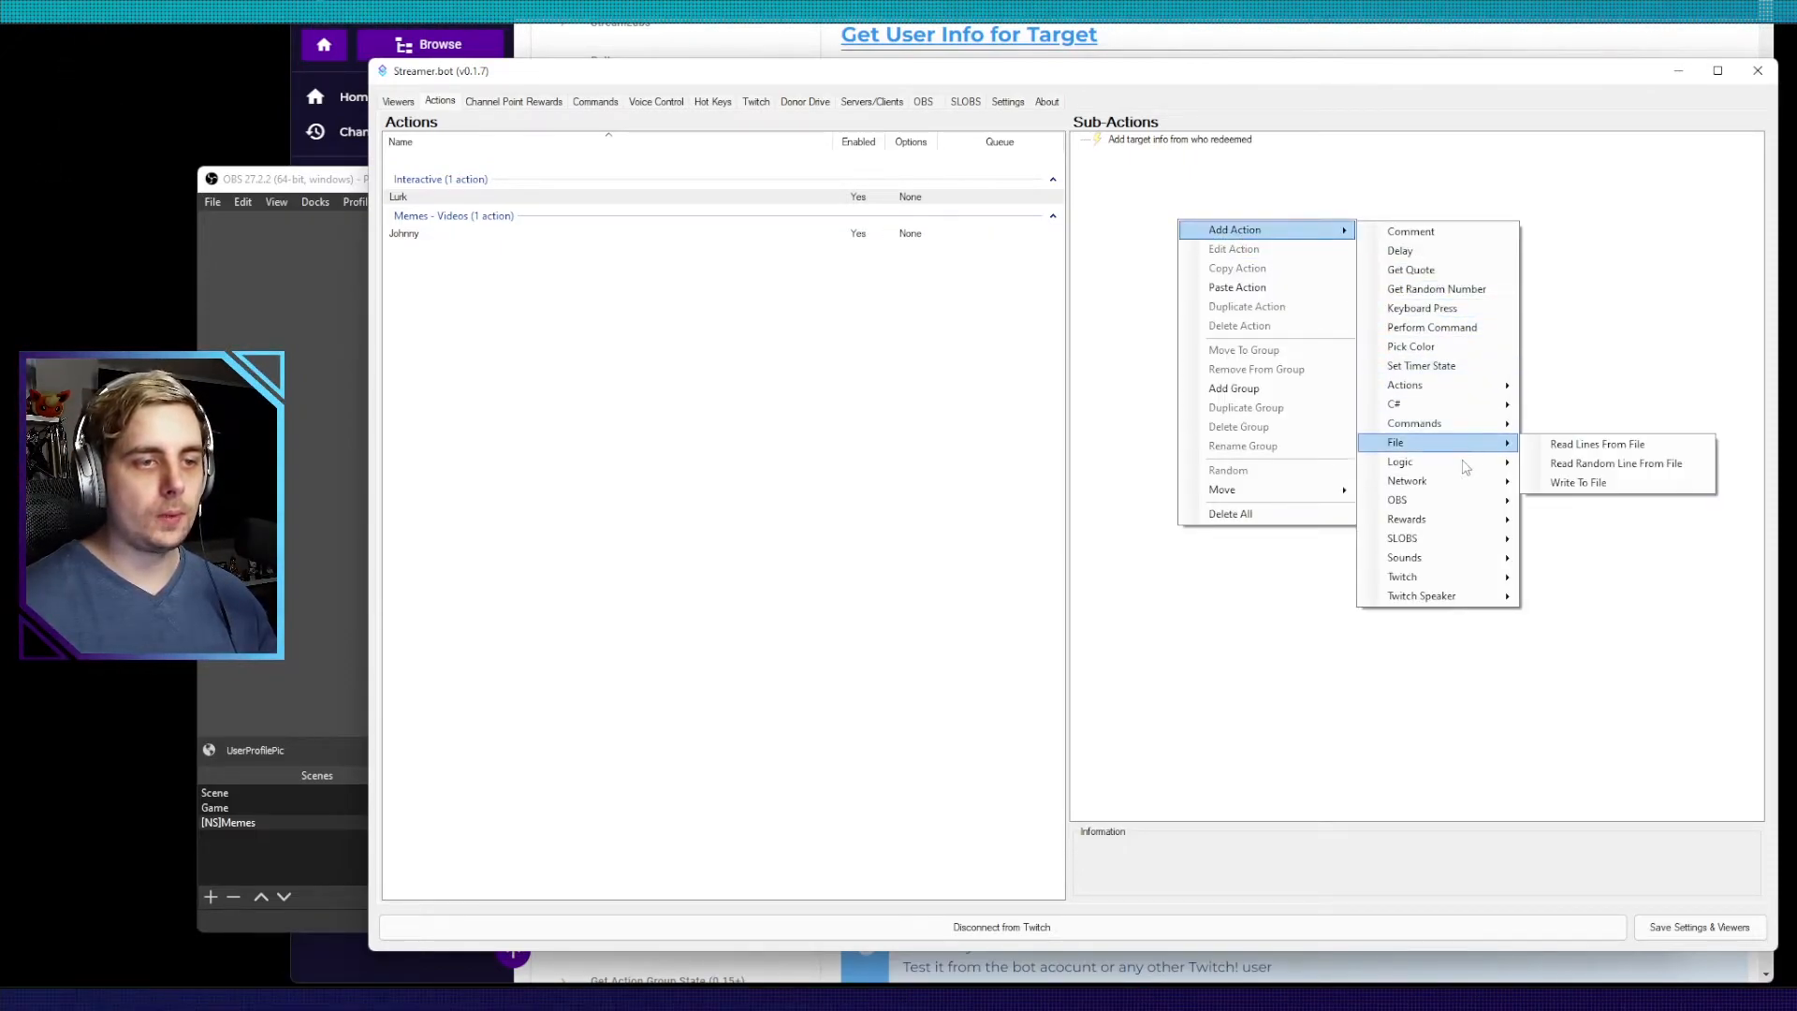
pyautogui.moveTo(1452, 502)
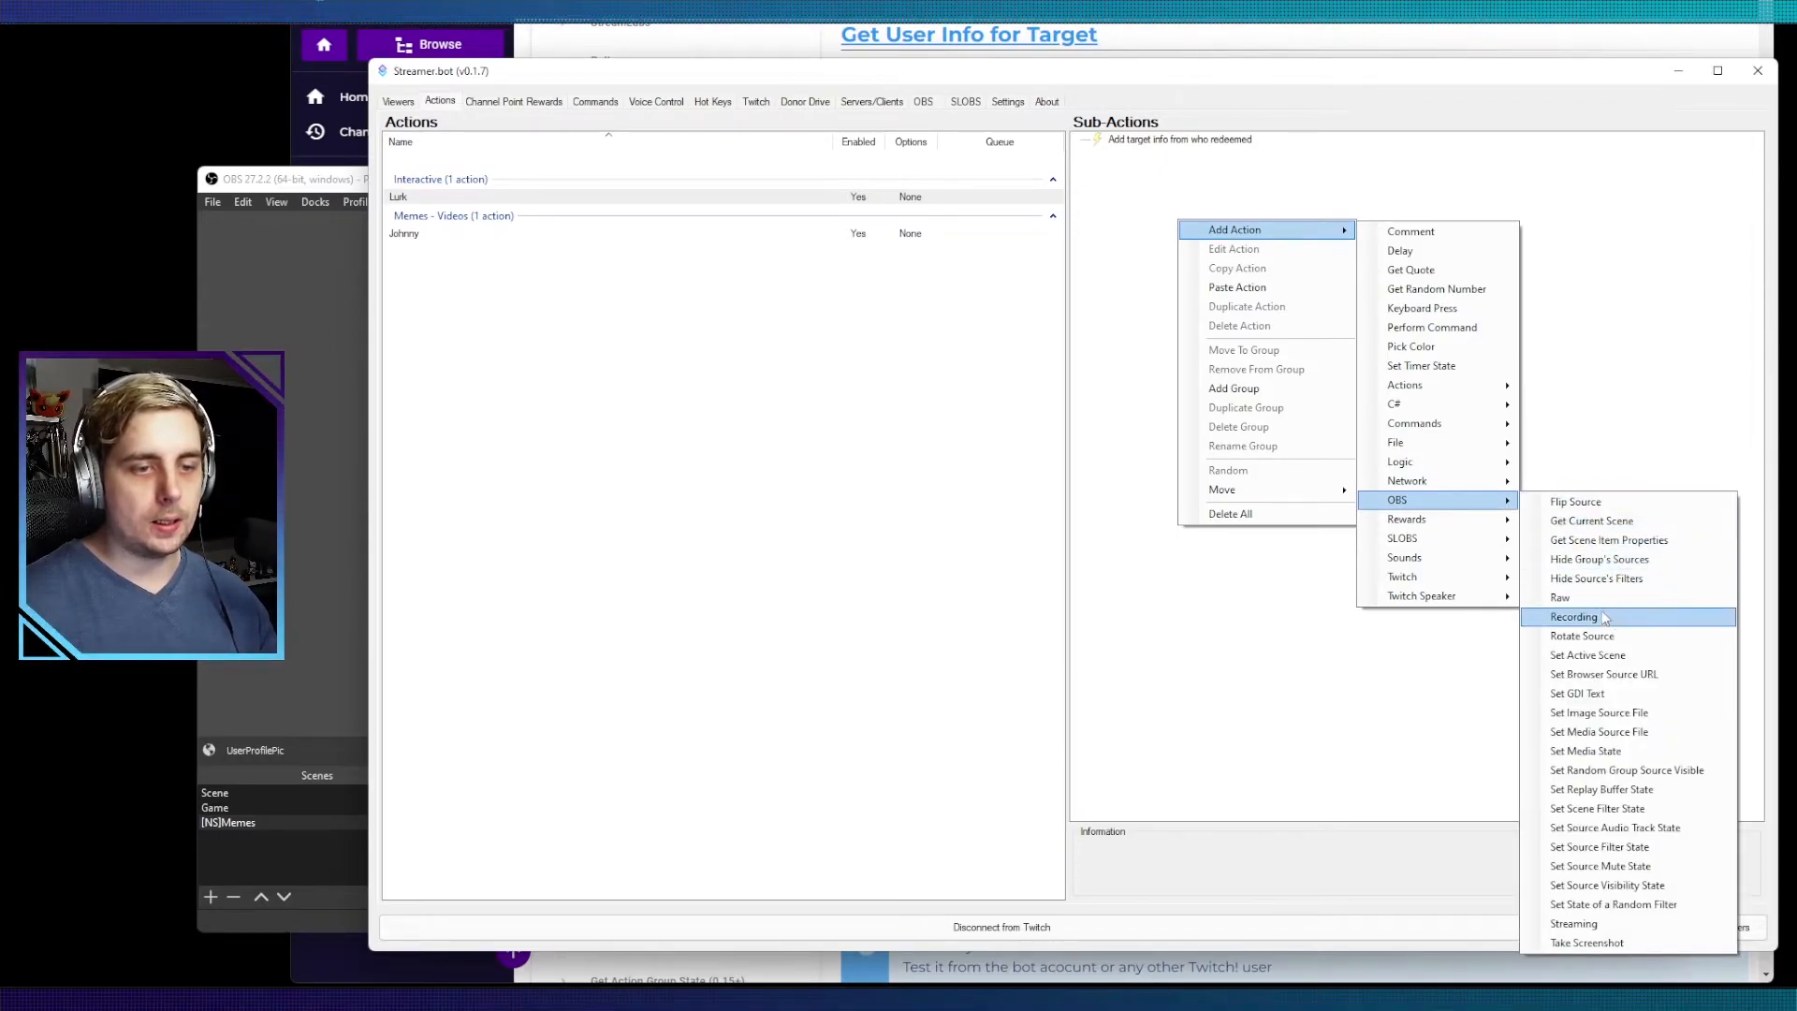
pyautogui.click(1606, 677)
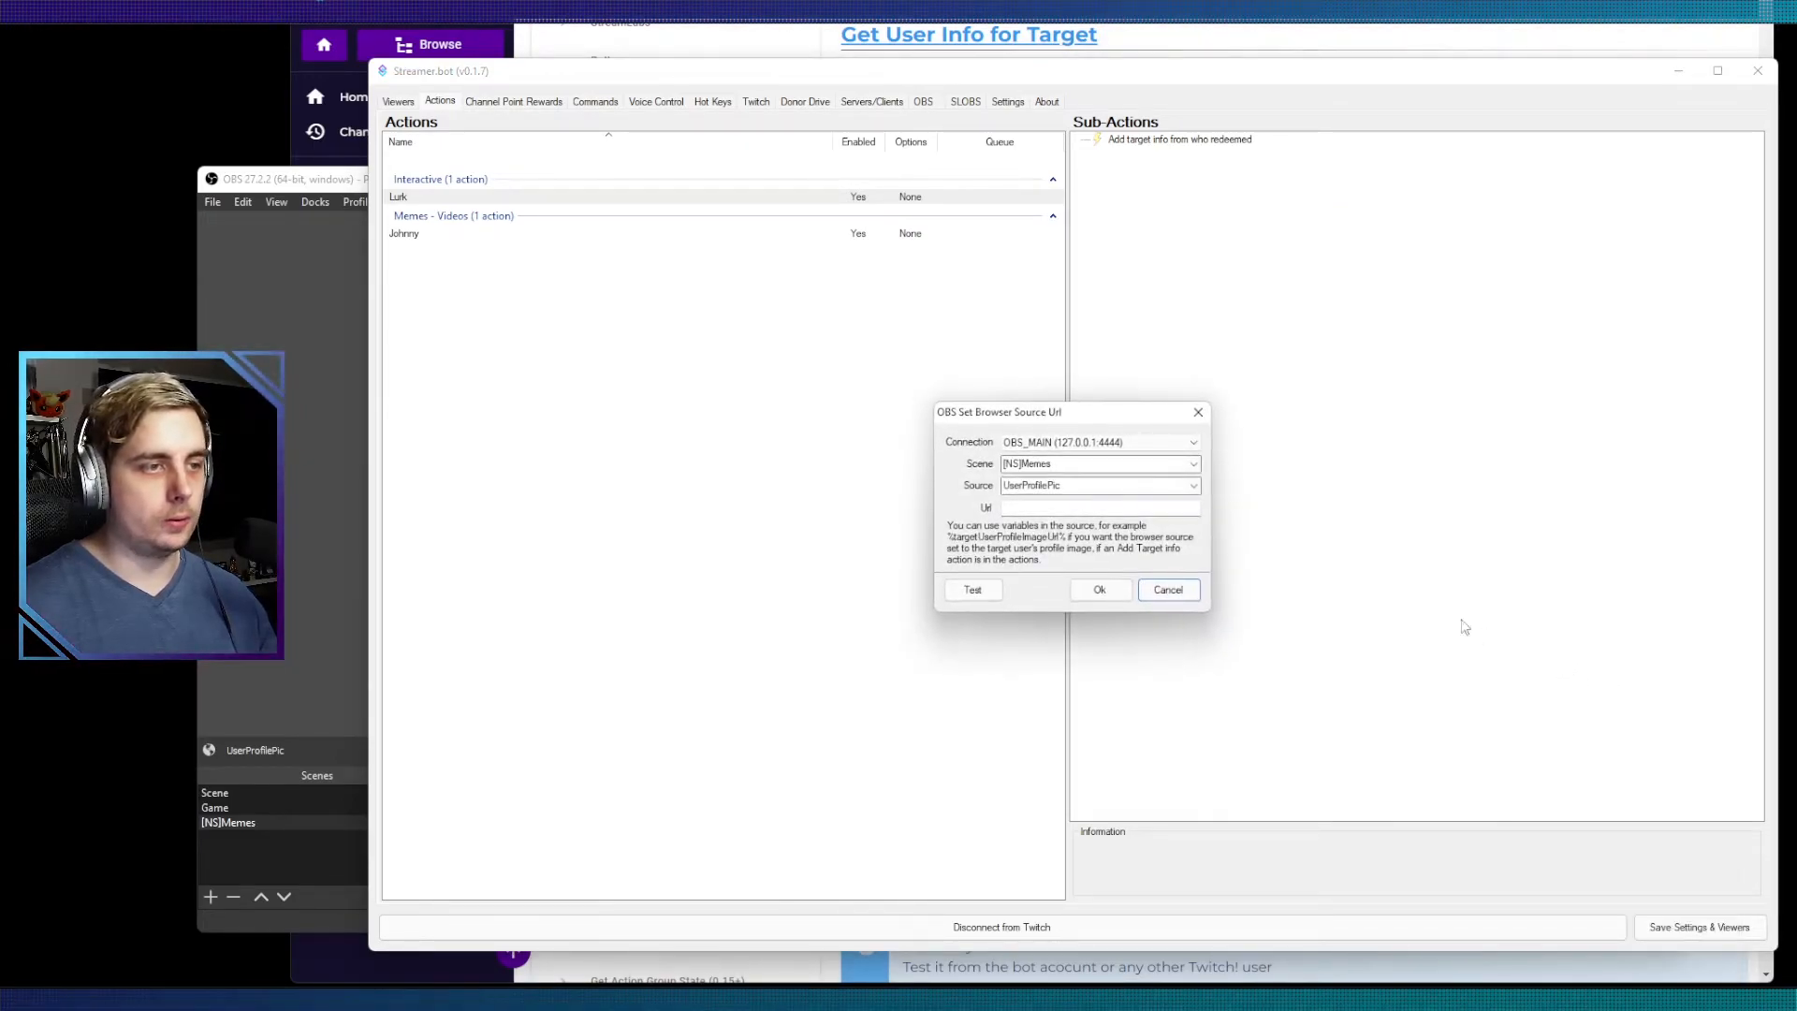
pyautogui.click(1070, 505)
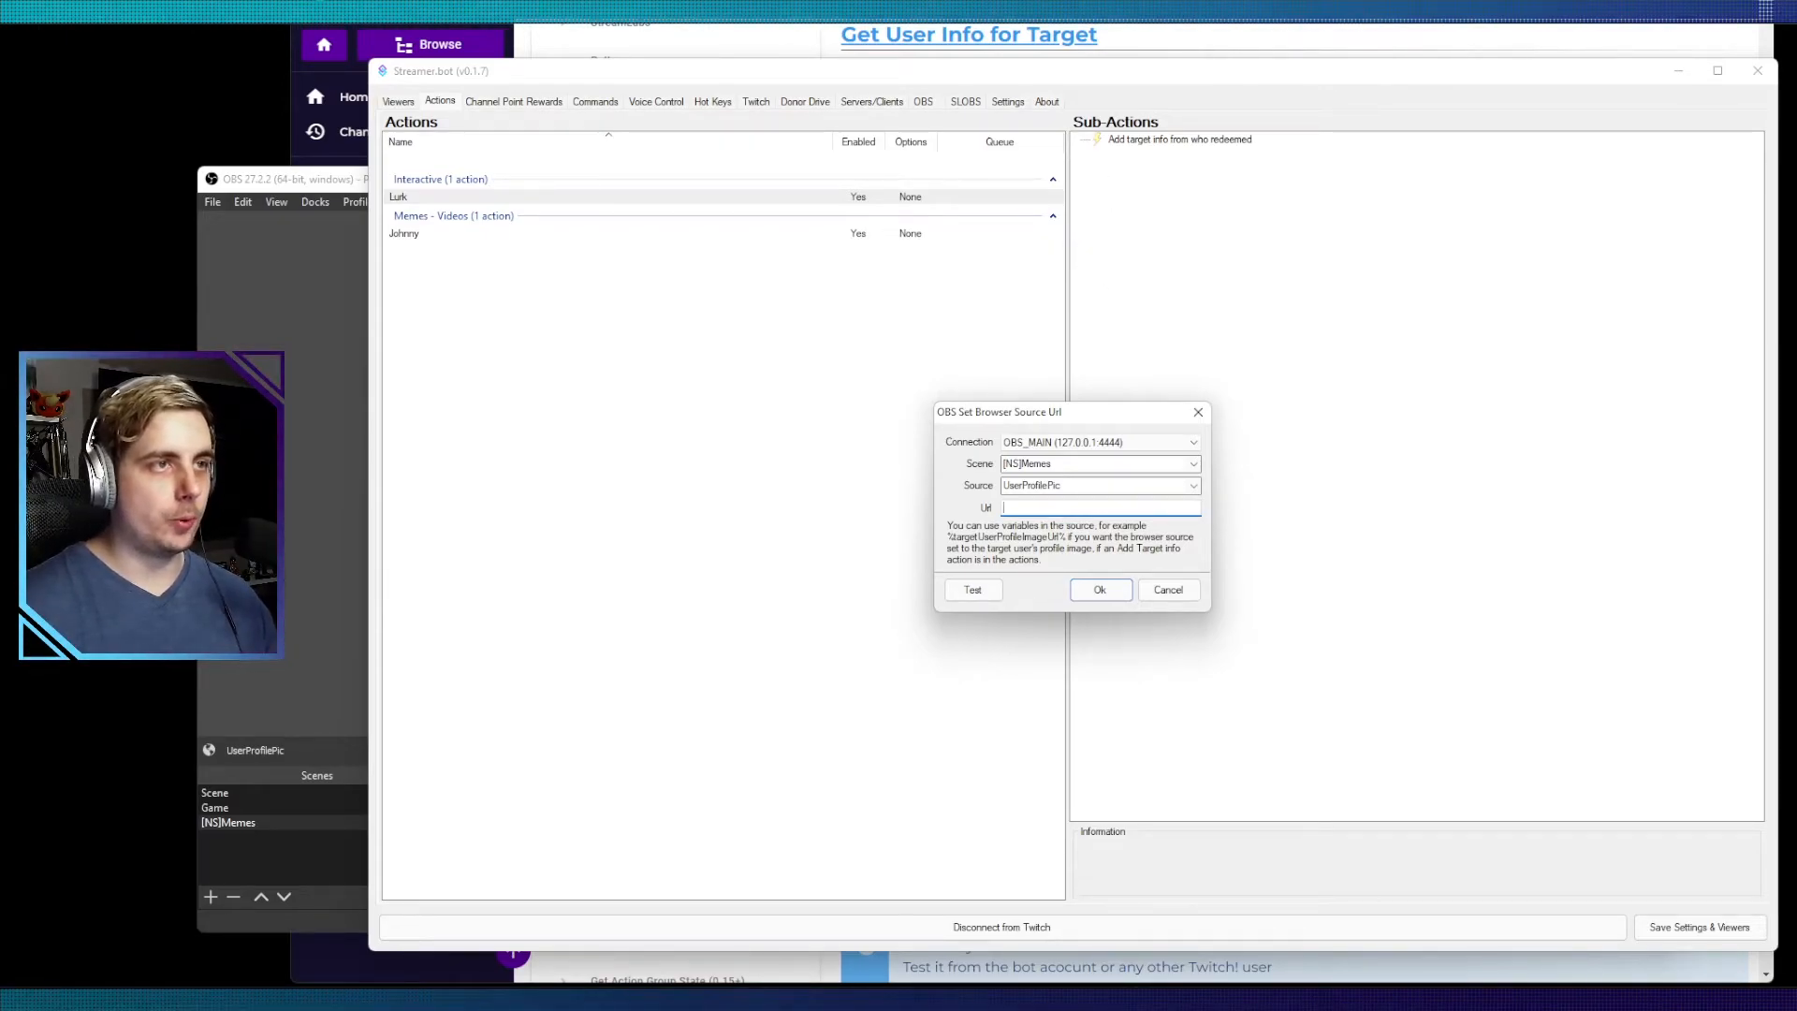
# Step: Switch to the browser and open the Streamer.bot Wiki's Variables page at the Get User Info for Target section
pyautogui.hotkey('alt', 'Tab')
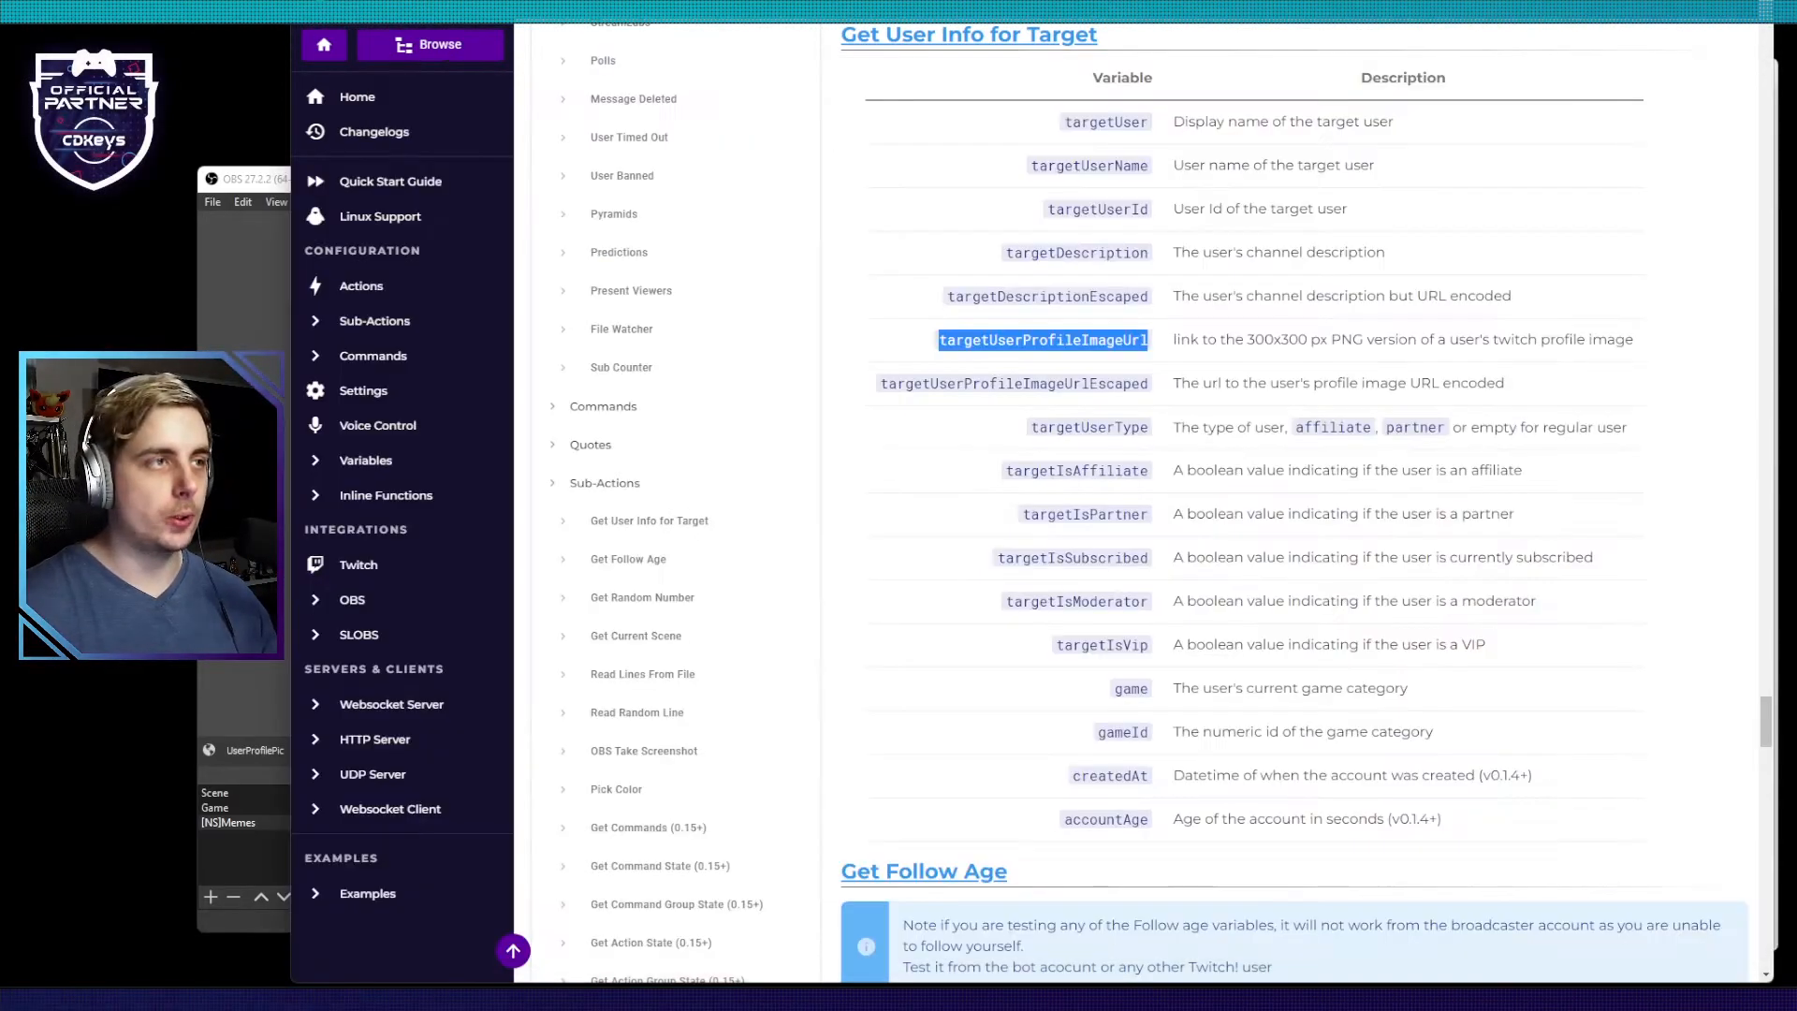
pyautogui.click(440, 26)
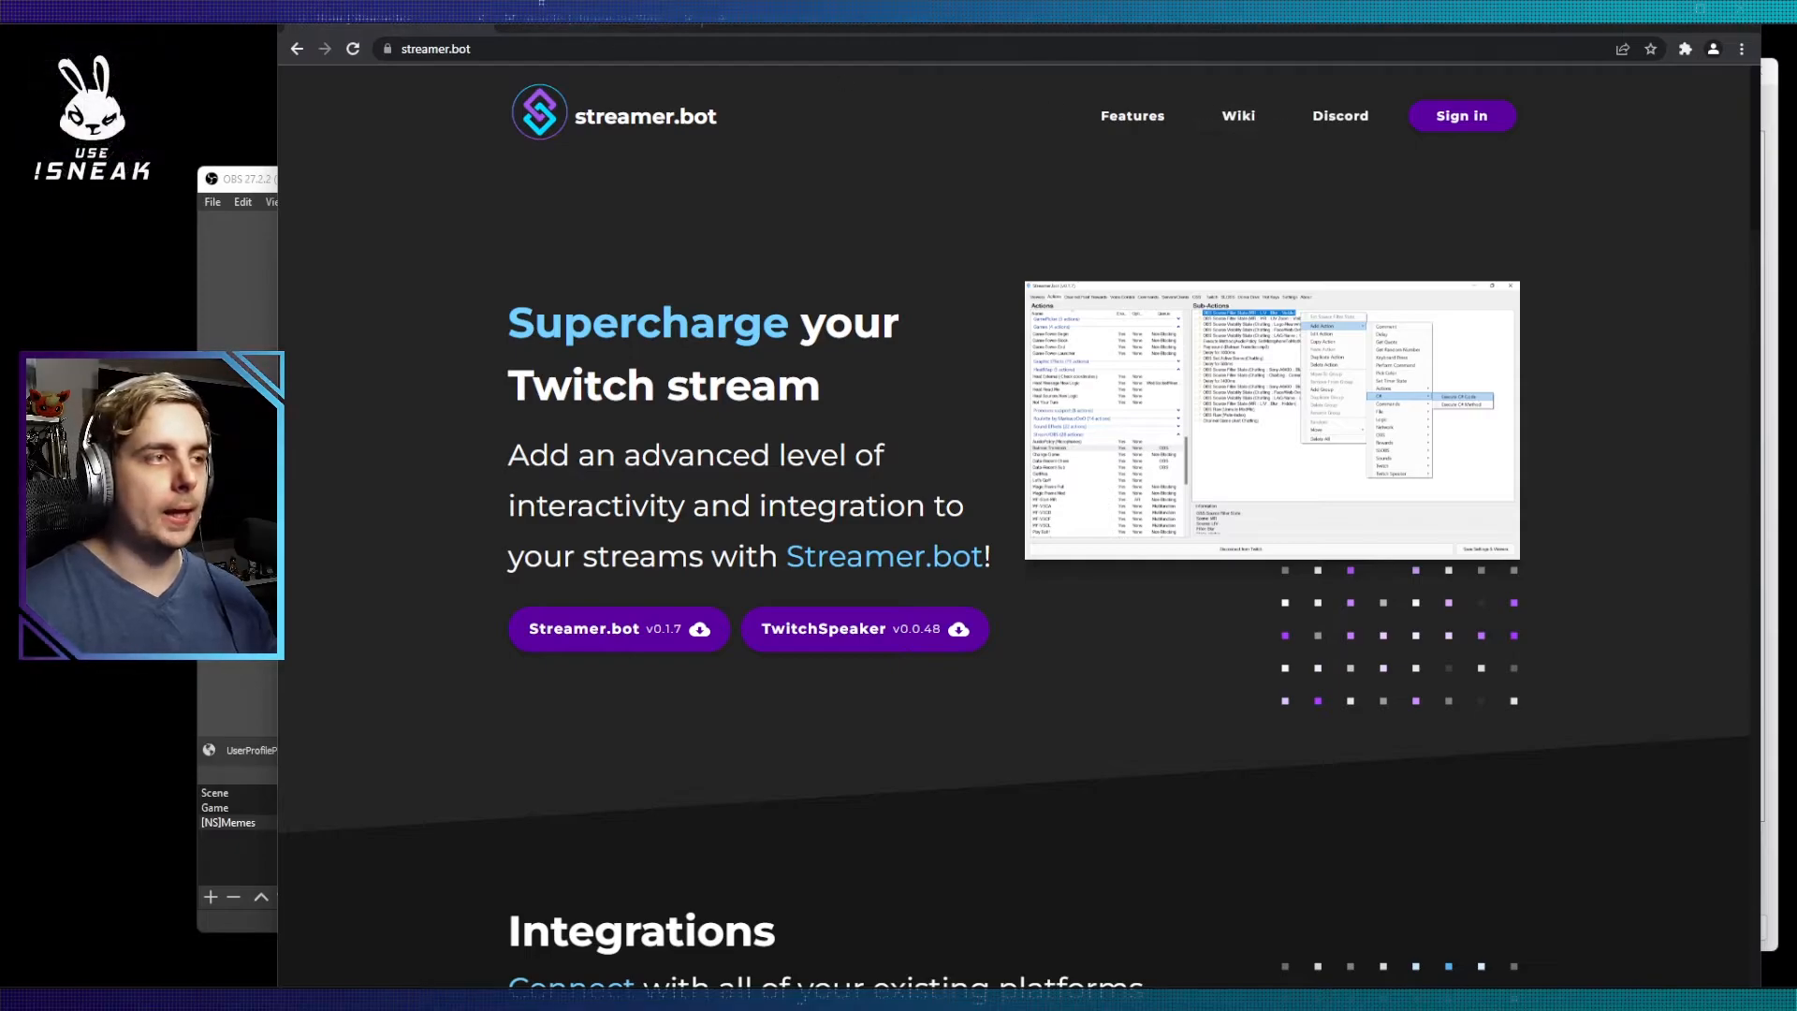
pyautogui.click(327, 26)
pyautogui.click(355, 199)
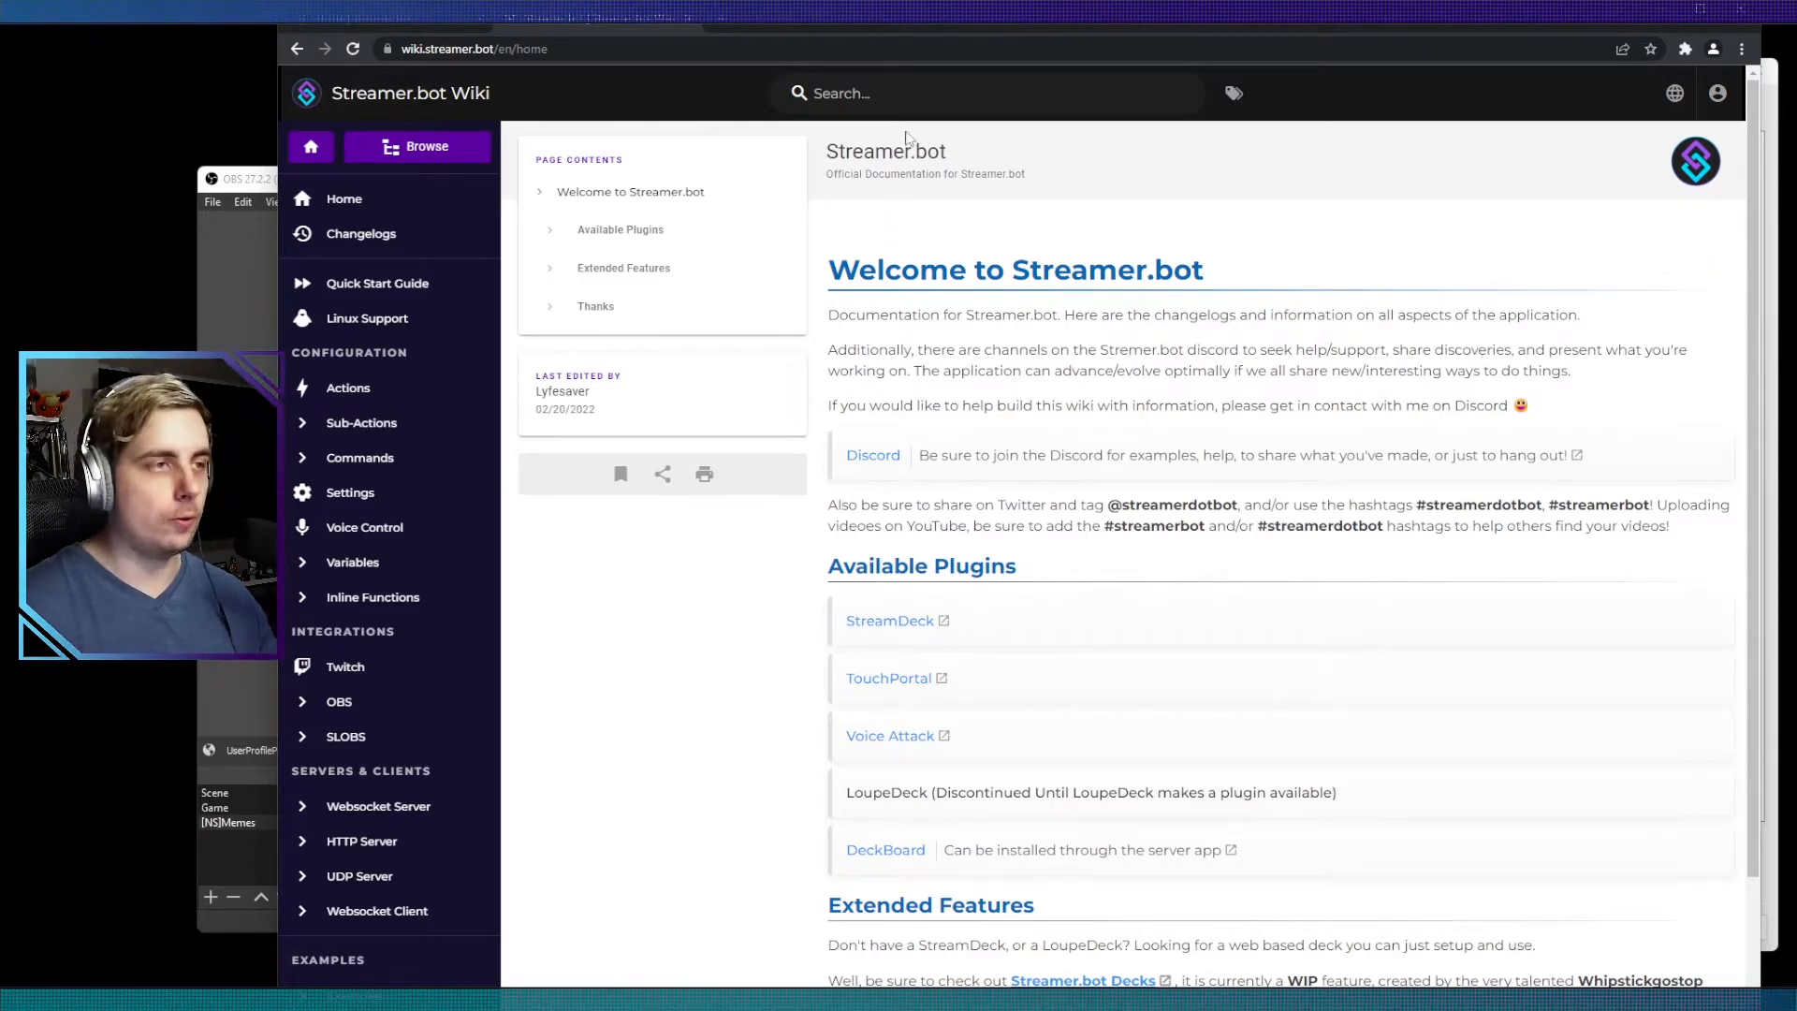
pyautogui.moveTo(976, 34); pyautogui.dragTo(986, 2)
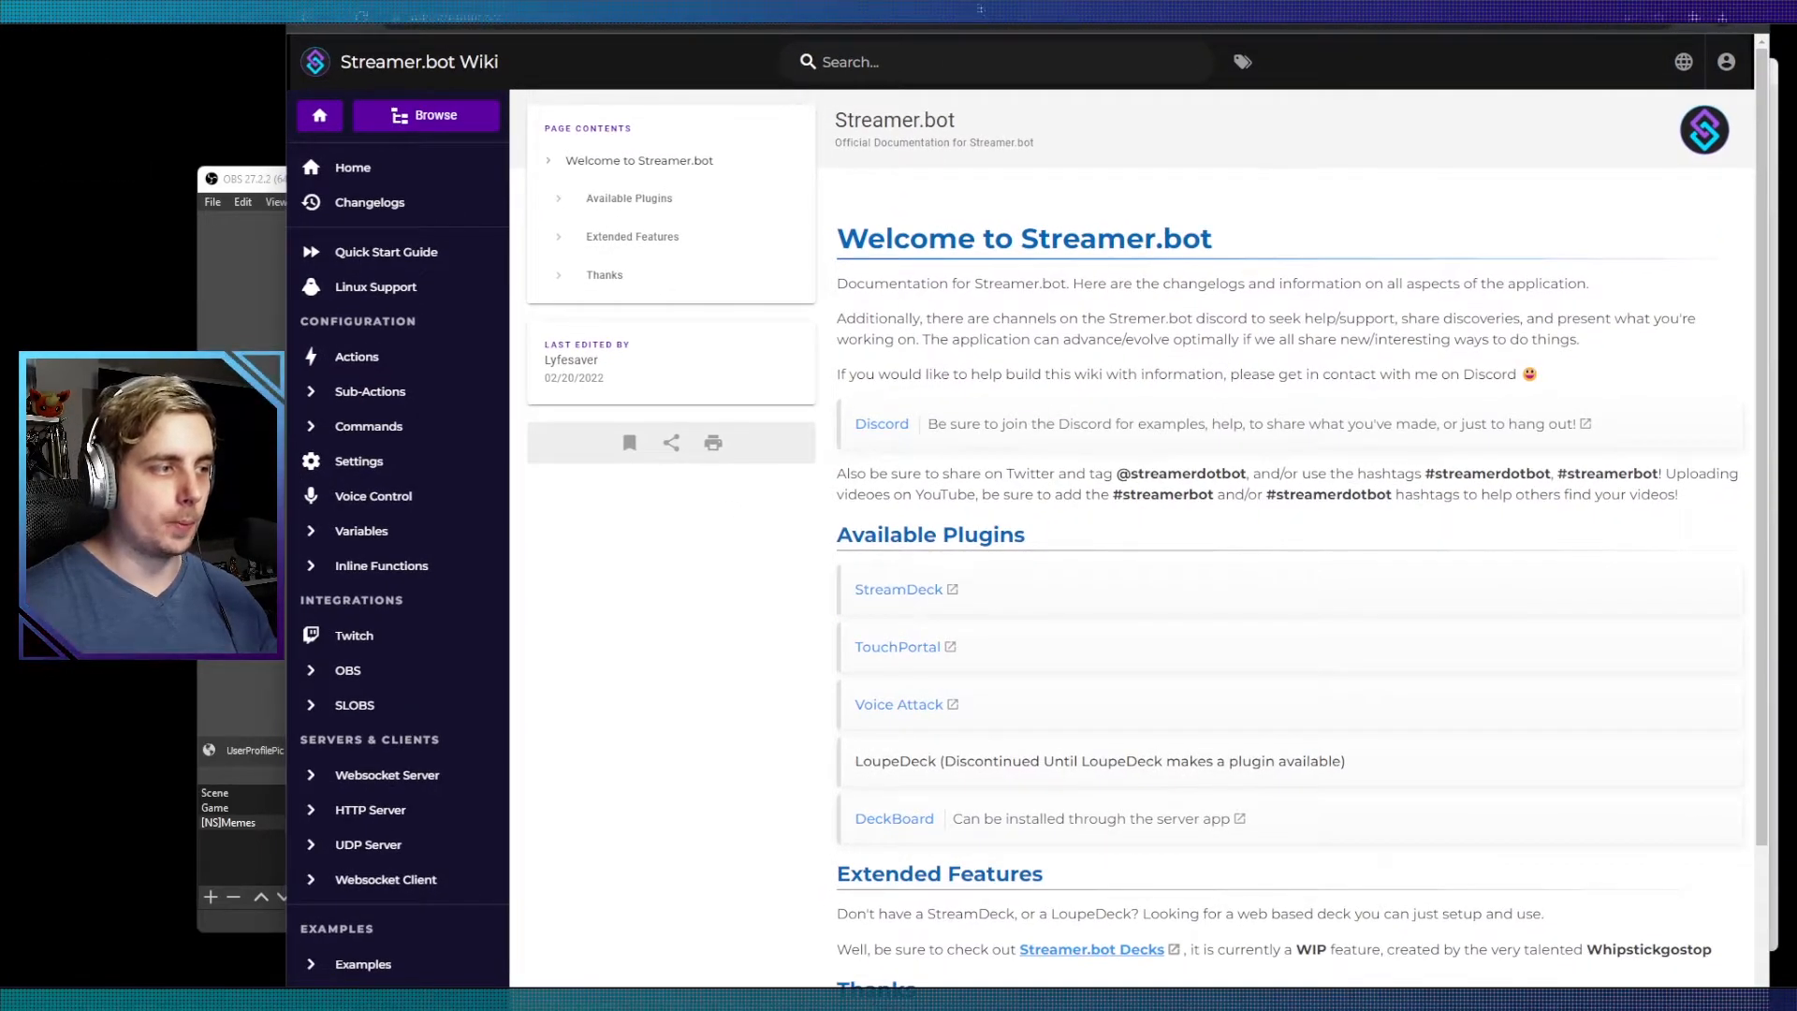
pyautogui.click(378, 530)
pyautogui.scroll(-5, 721, 482)
pyautogui.scroll(-4, 719, 498)
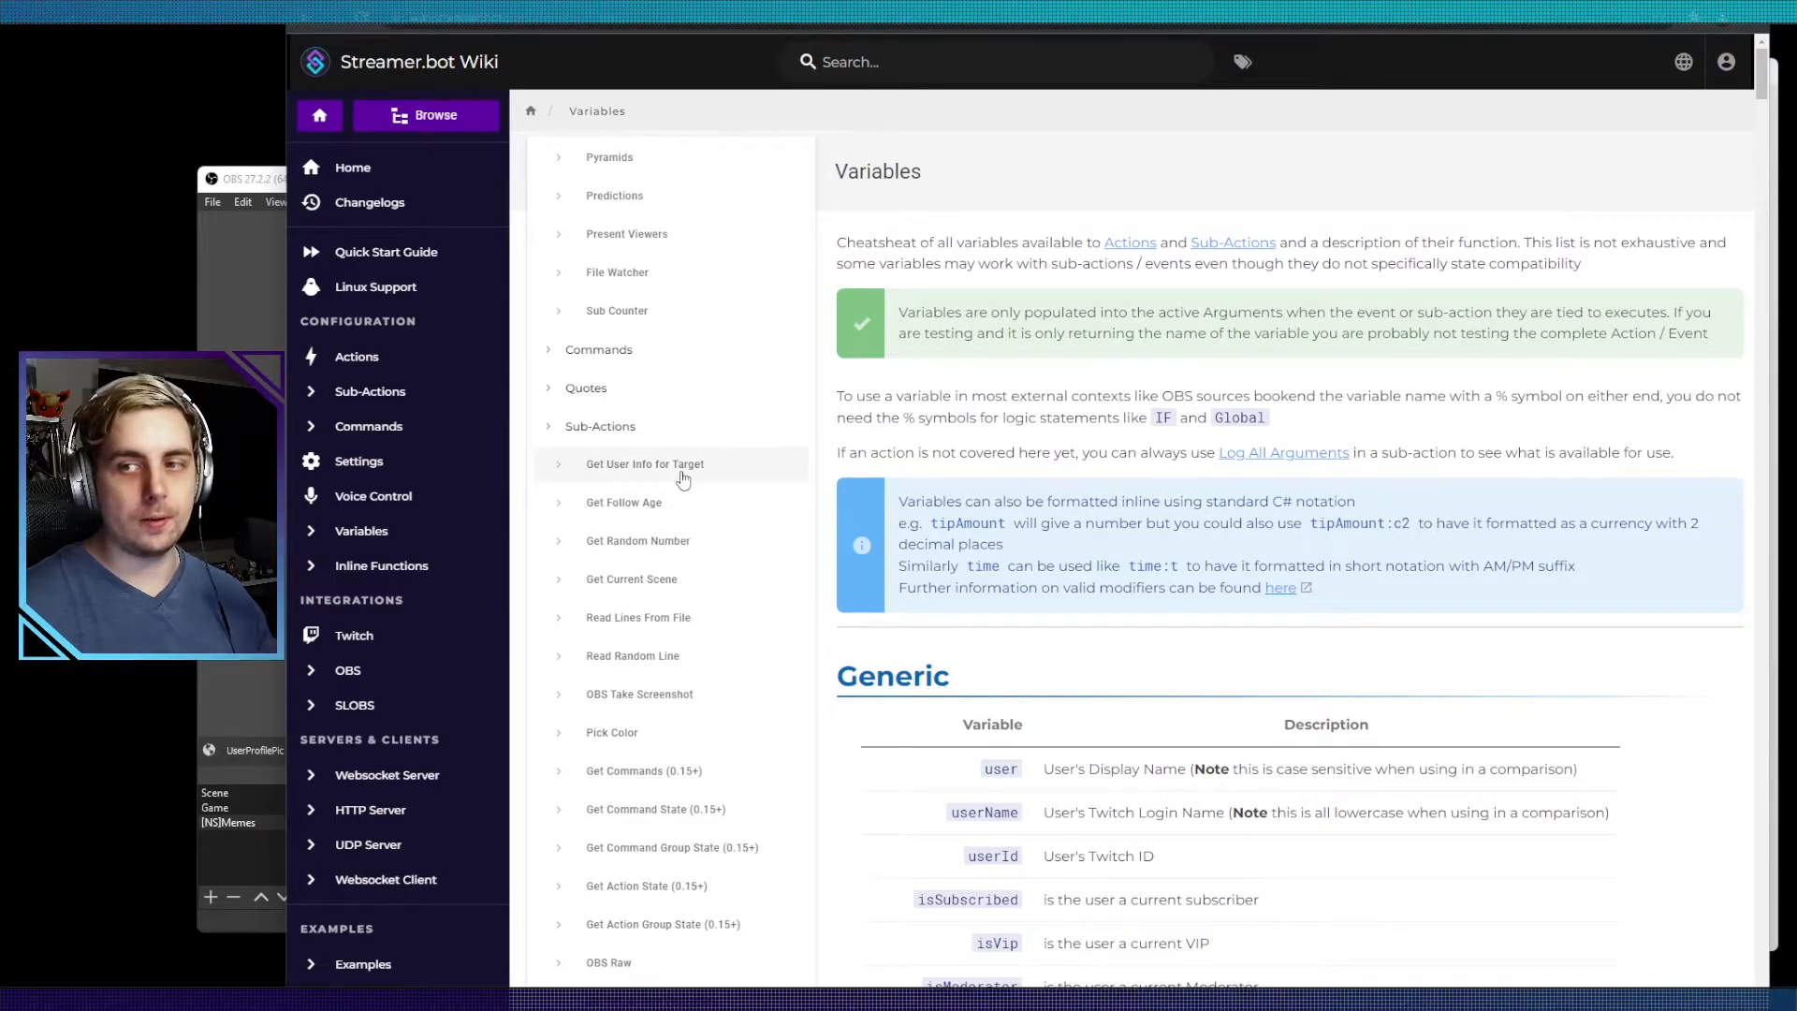
pyautogui.scroll(-6, 685, 478)
pyautogui.scroll(-15, 964, 318)
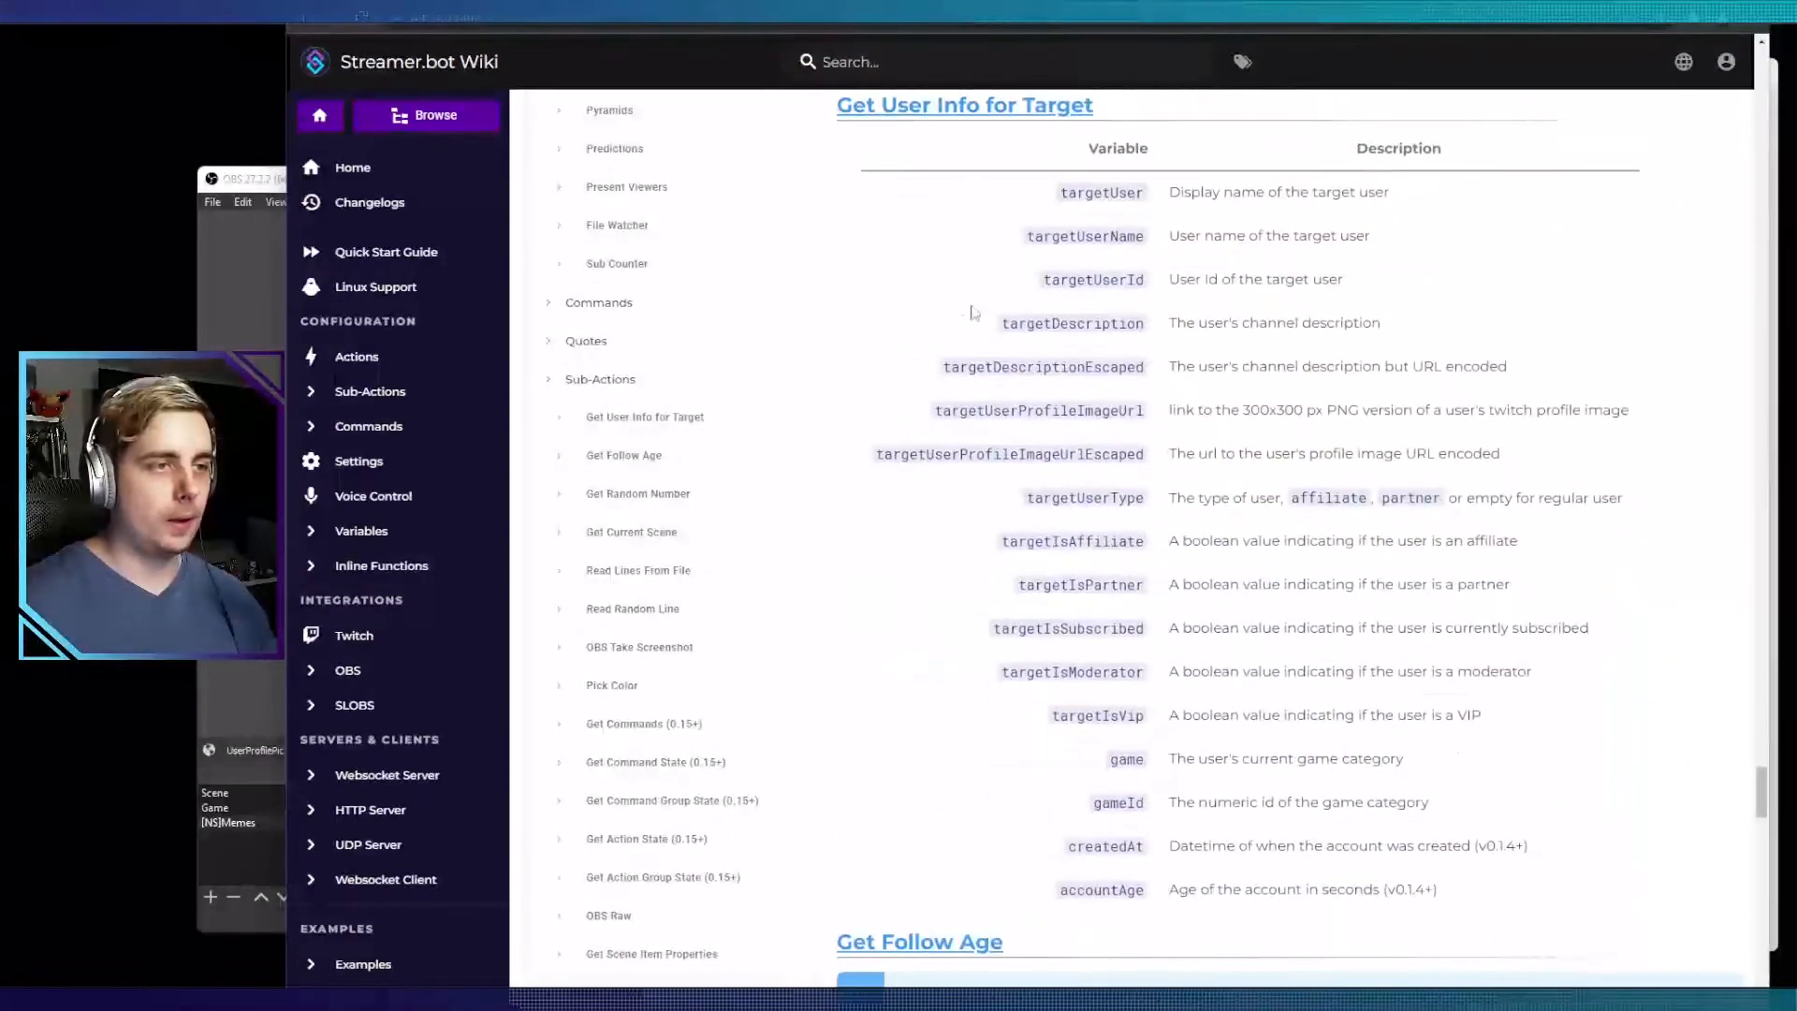
# Step: Copy the variable name targetUserProfileImageUrl from the Get User Info for Target table
pyautogui.moveTo(1629, 408); pyautogui.dragTo(1151, 428)
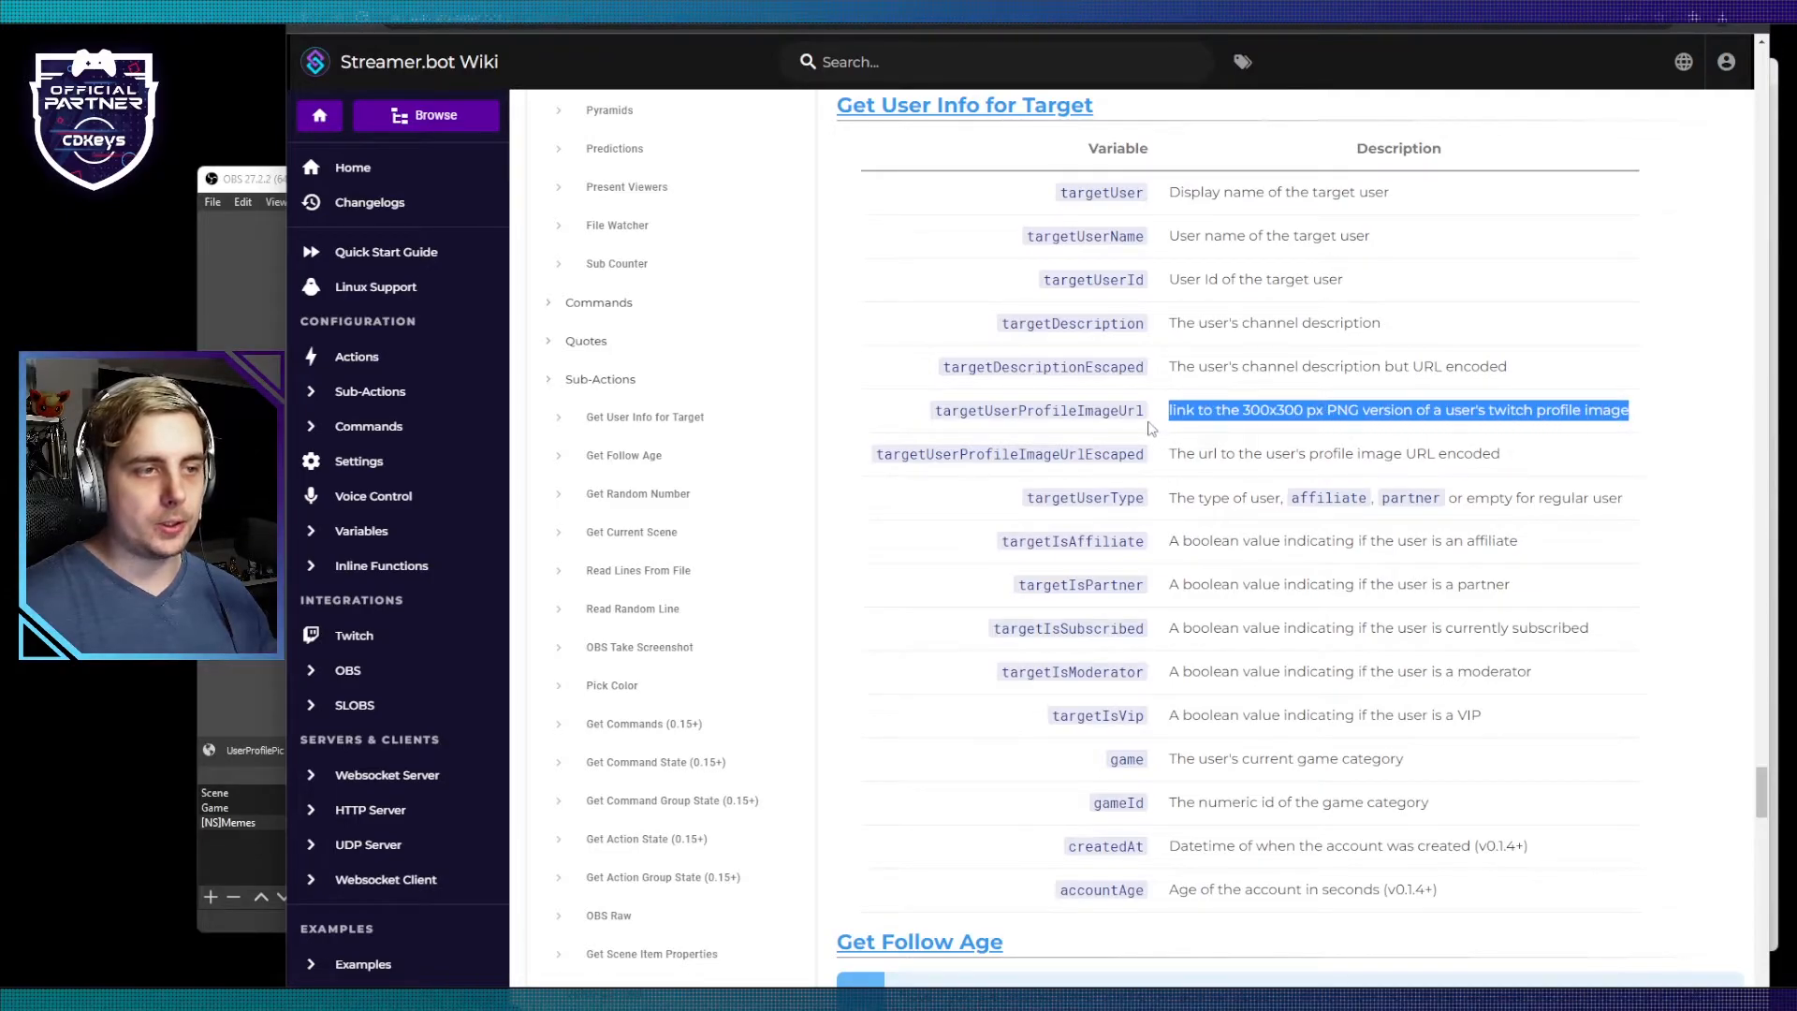
pyautogui.doubleClick(1055, 413)
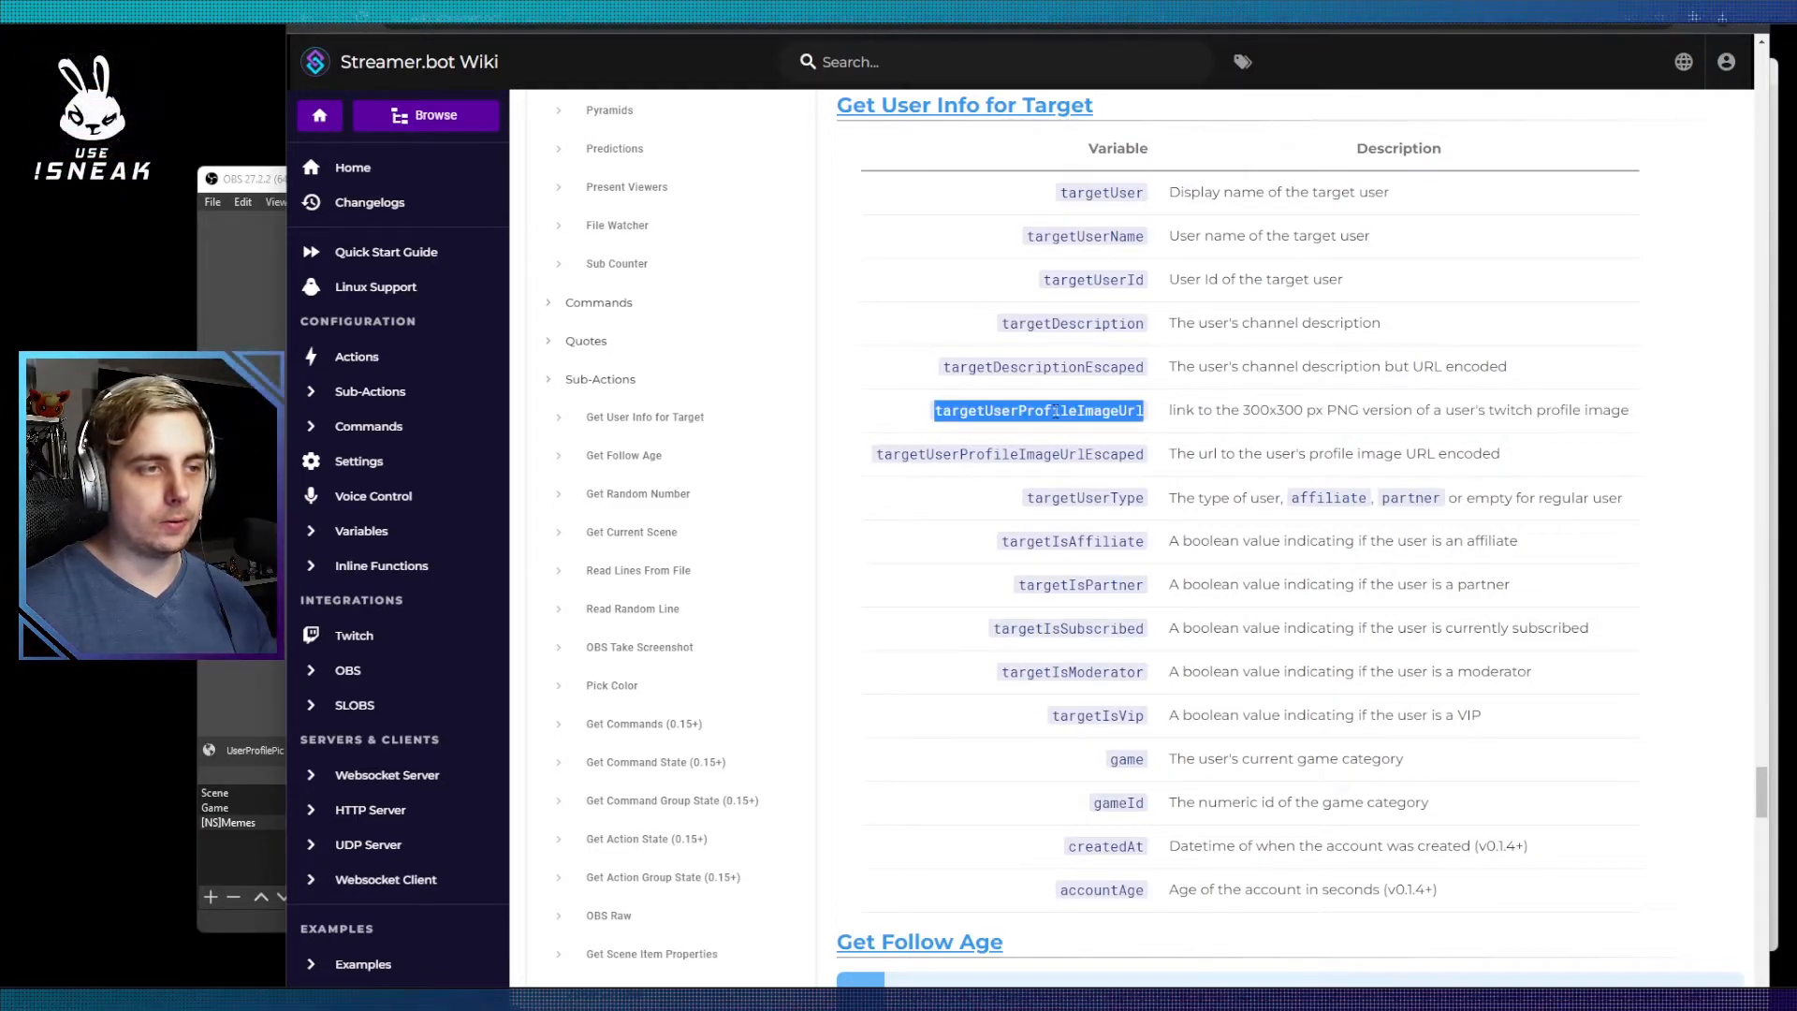
pyautogui.rightClick(1055, 415)
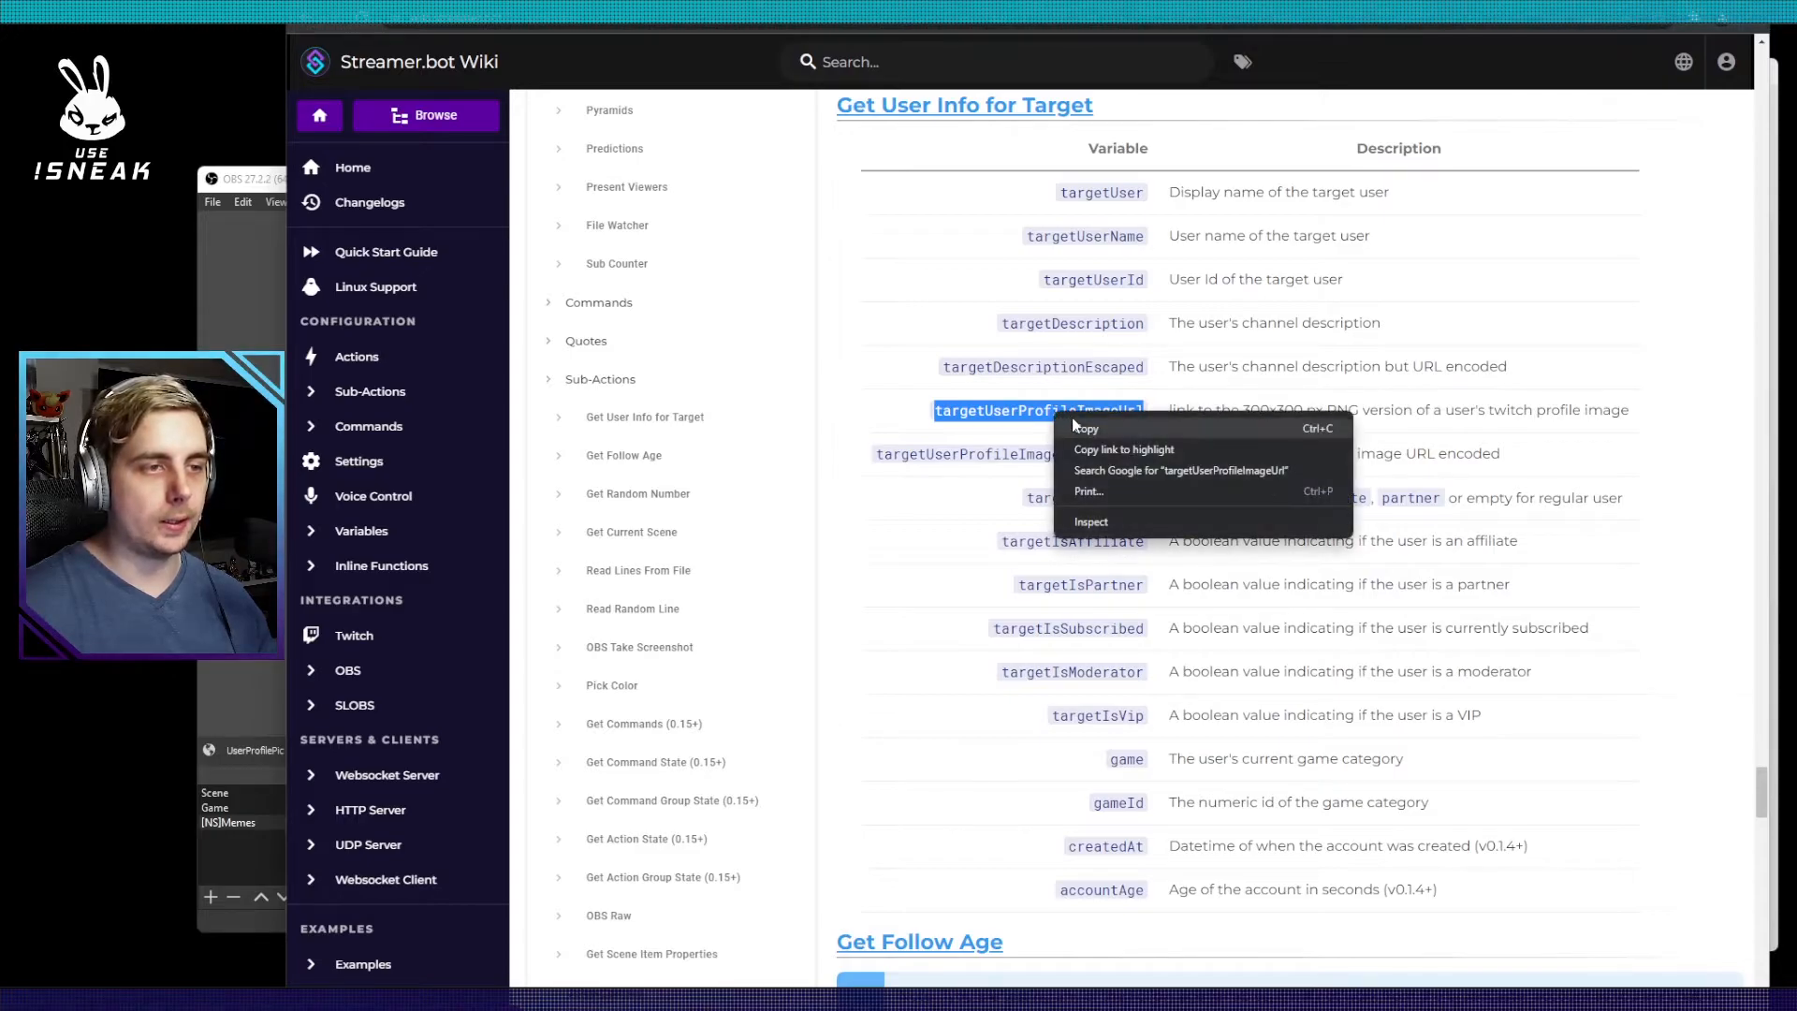
pyautogui.click(1084, 429)
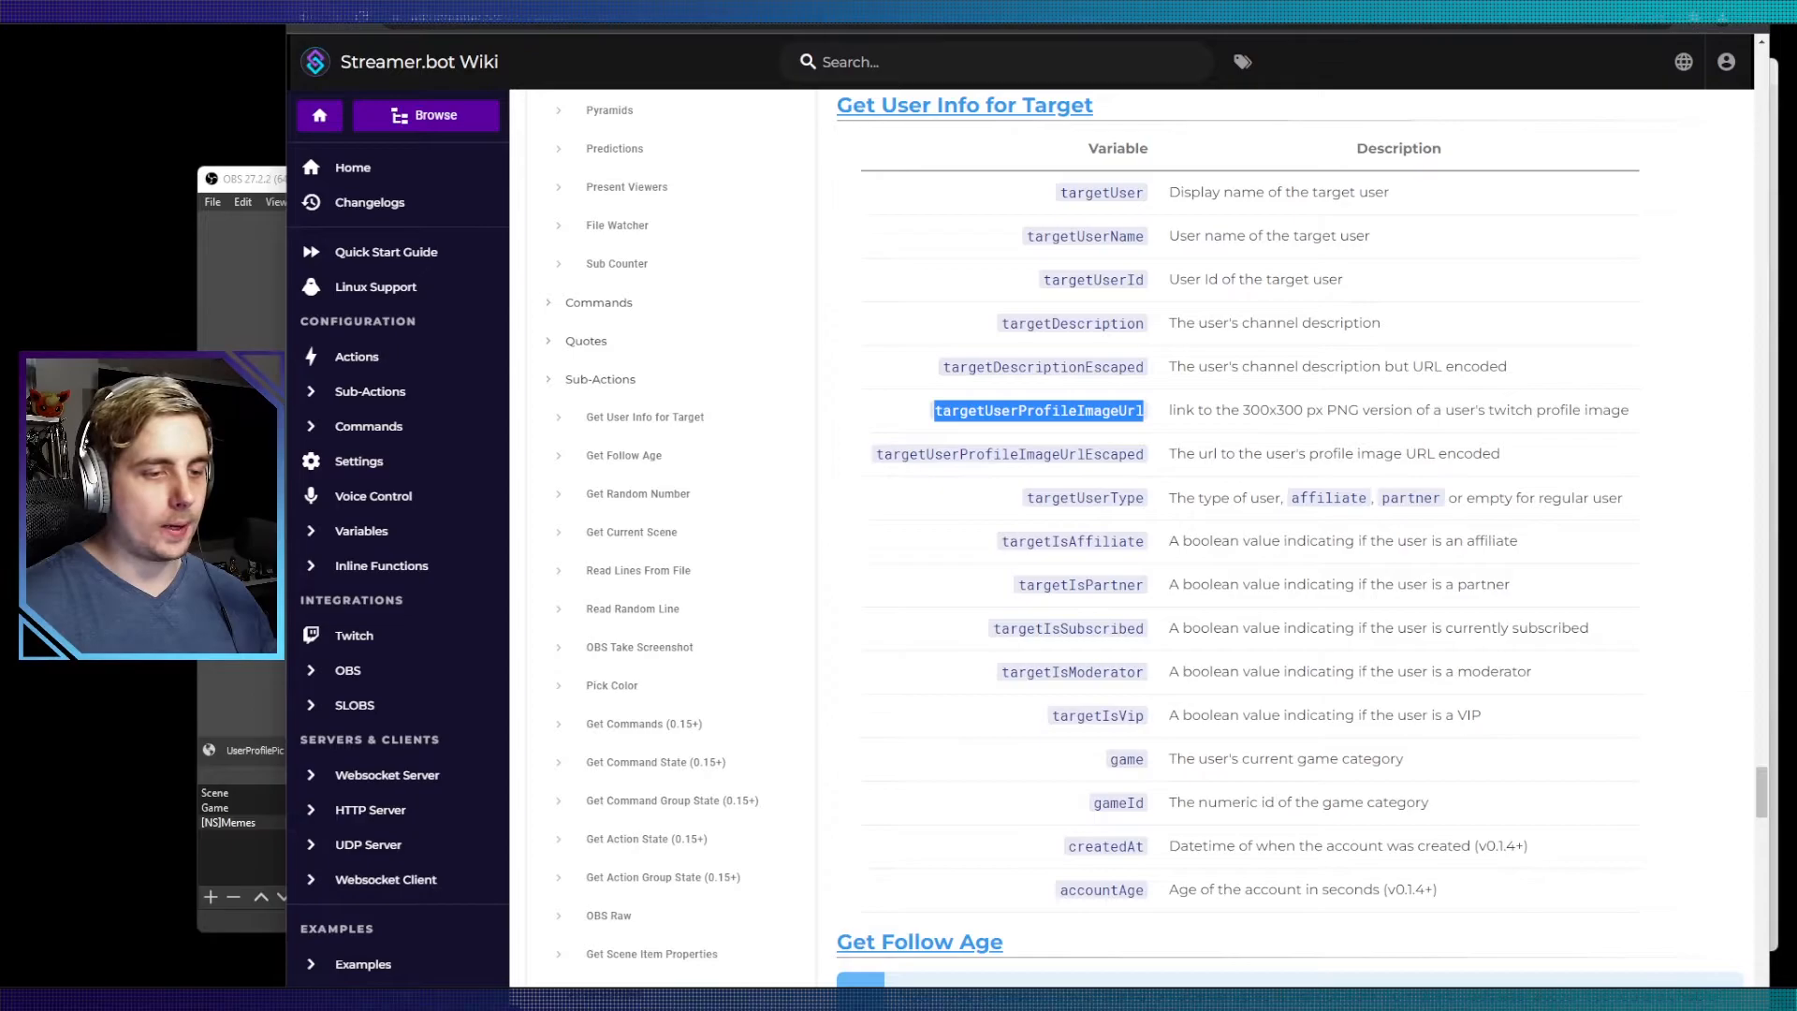
# Step: Back in Streamer.bot, set the browser source's Url to %targetUserProfileImageUrl%, test it and save the sub-action
pyautogui.hotkey('alt', 'Tab')
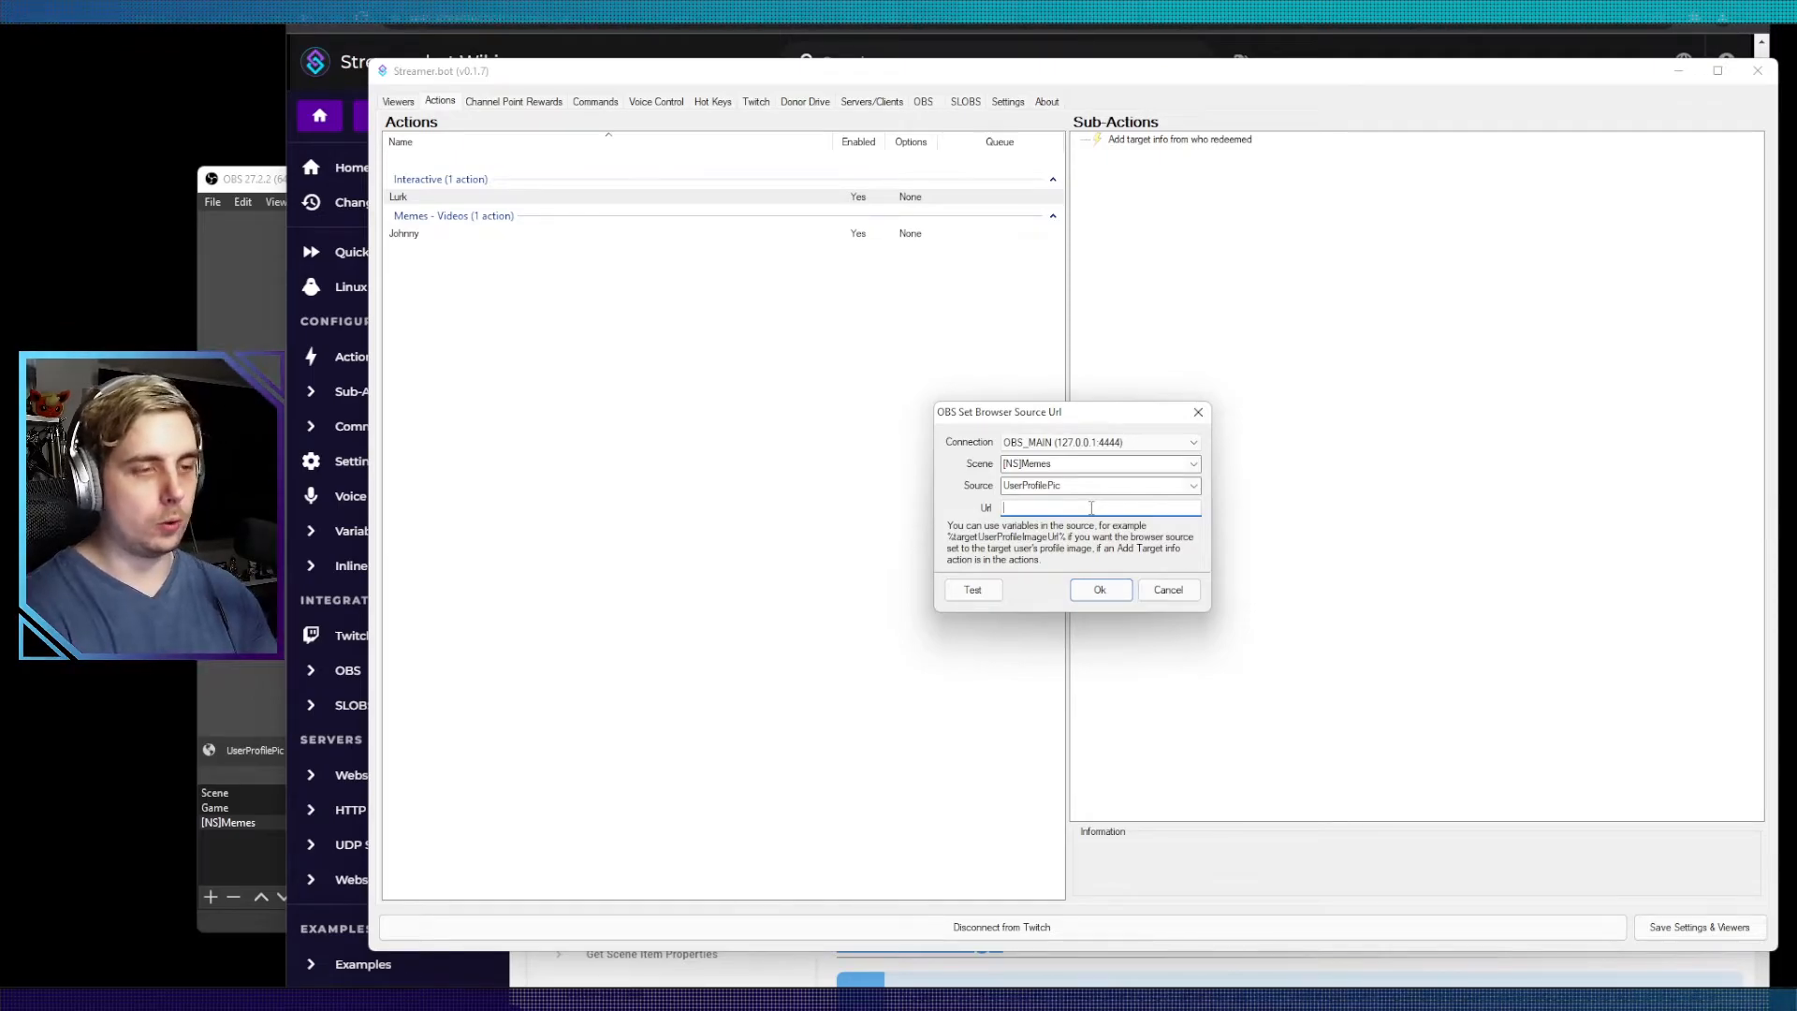
pyautogui.hotkey('ctrl', 'v')
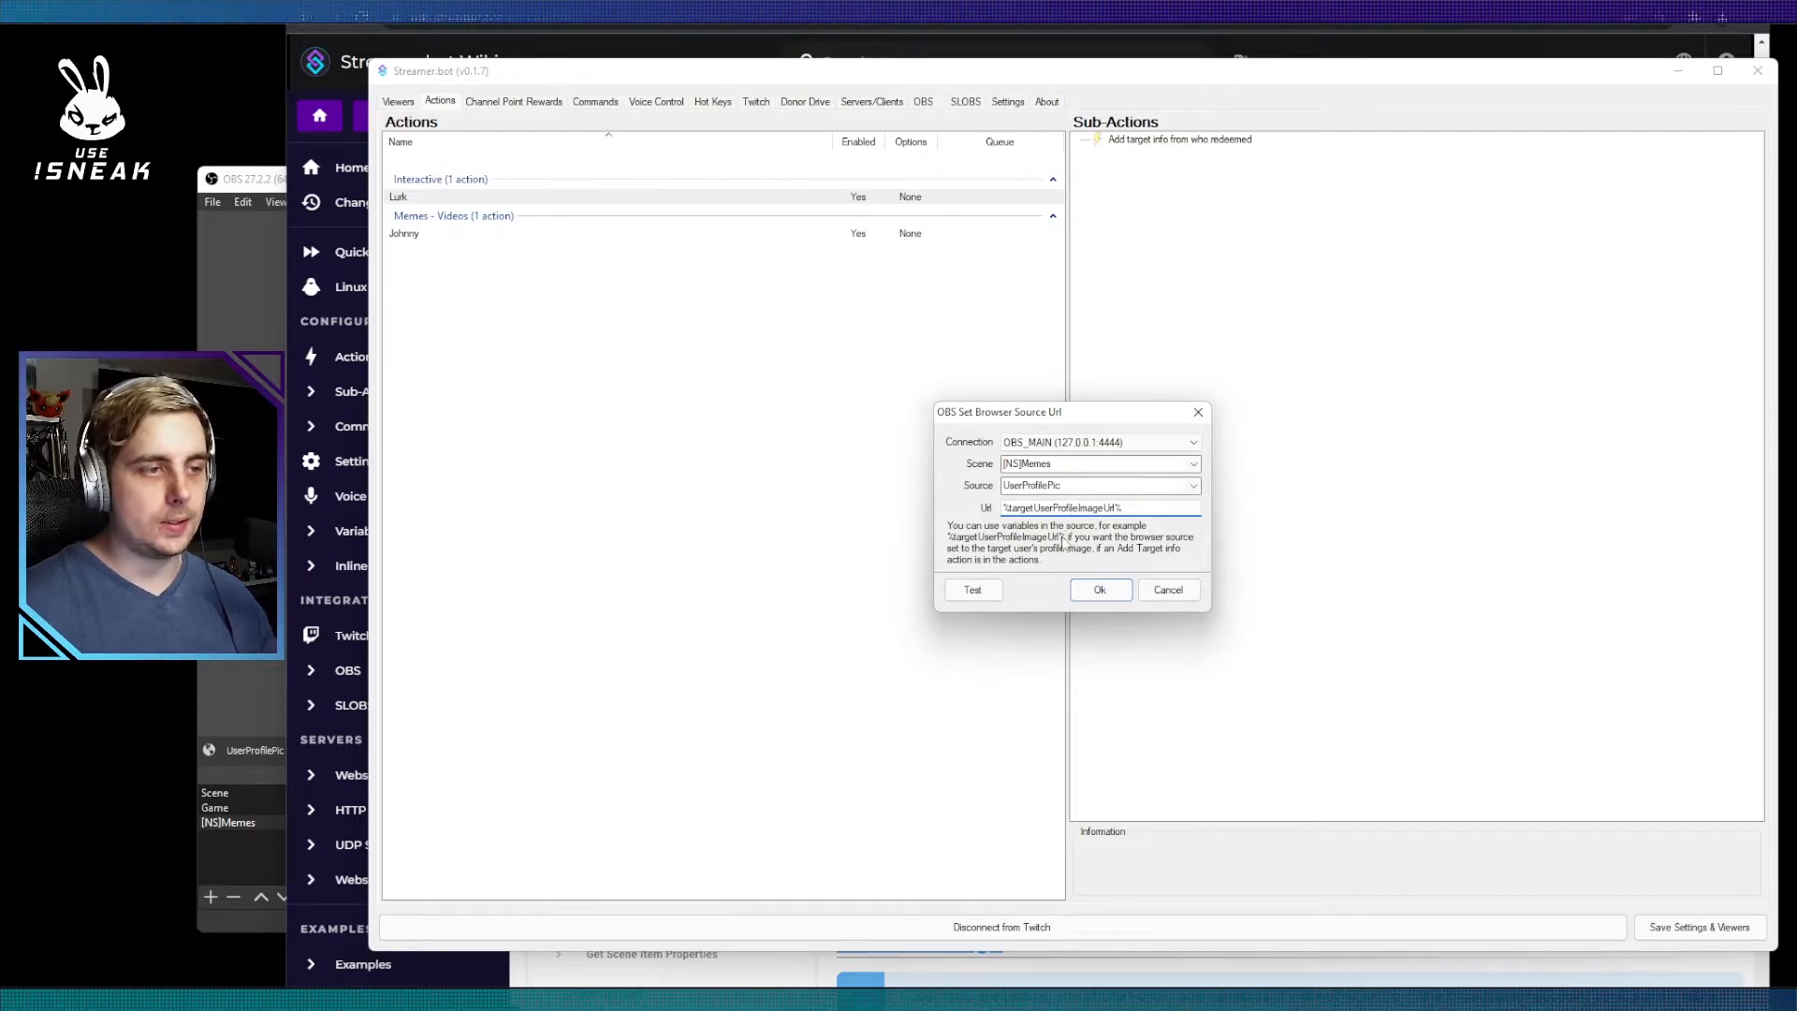
pyautogui.click(990, 591)
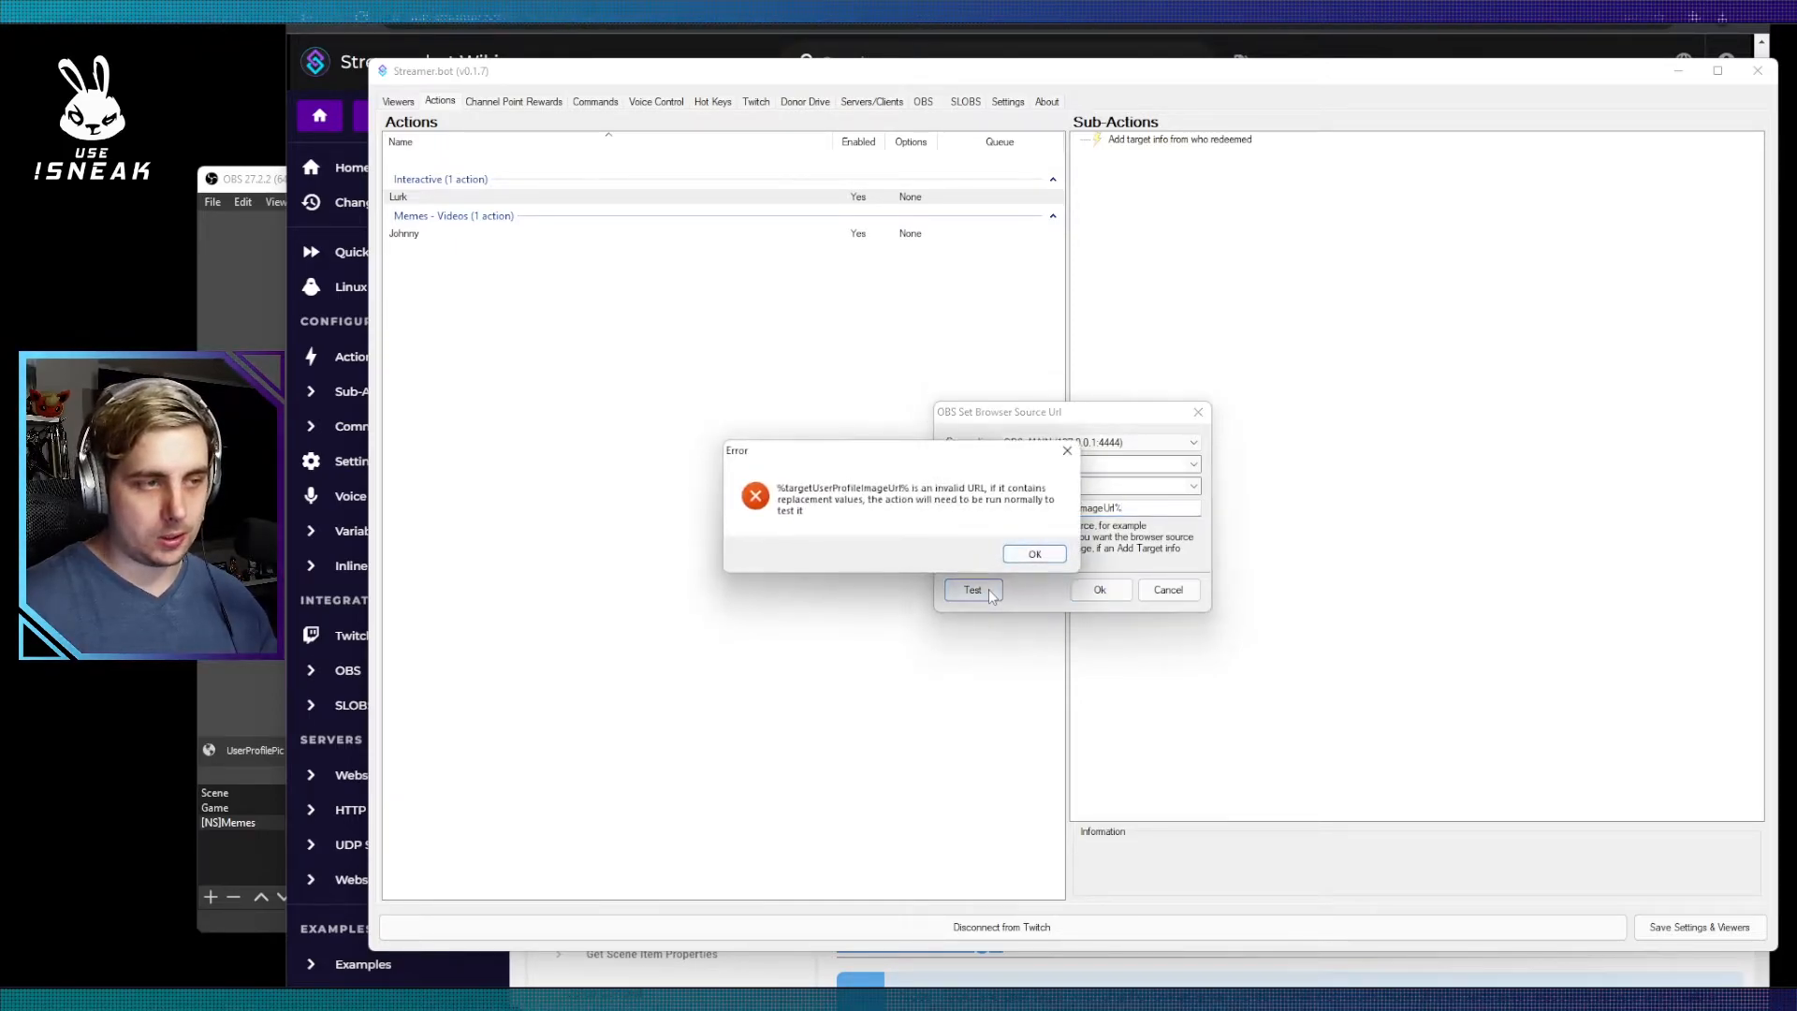
pyautogui.click(1035, 555)
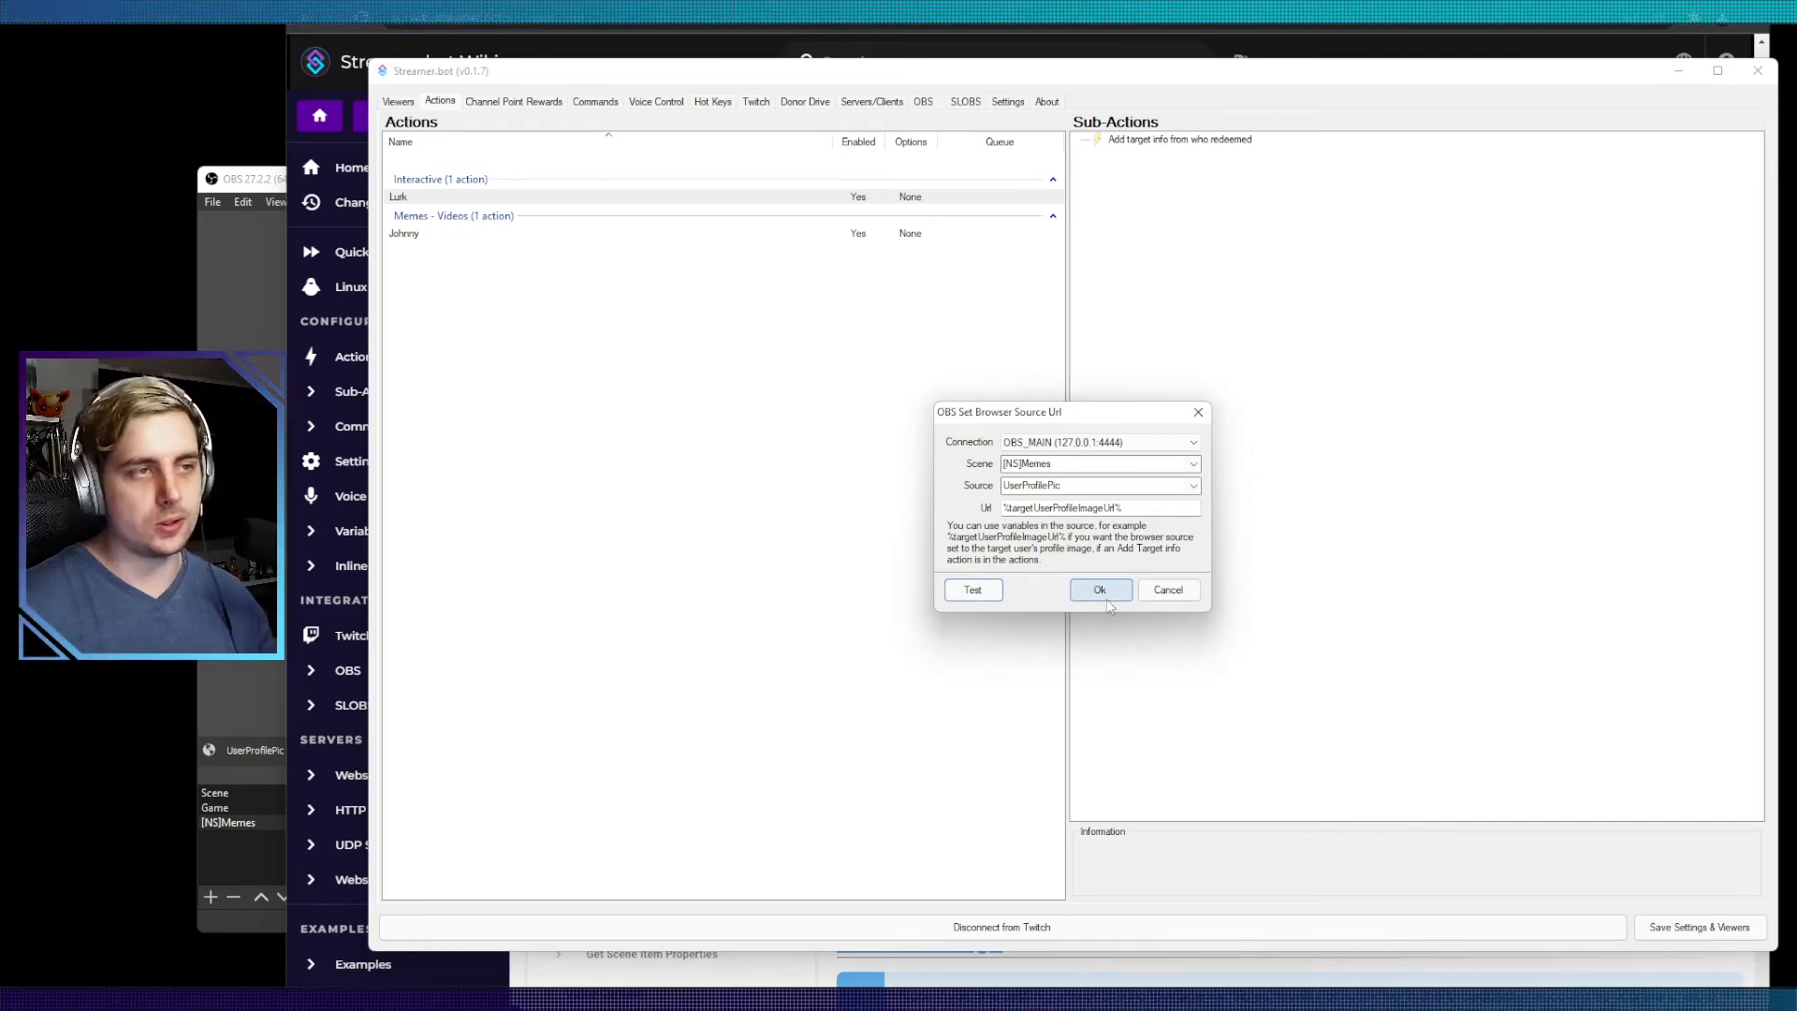
pyautogui.click(1102, 595)
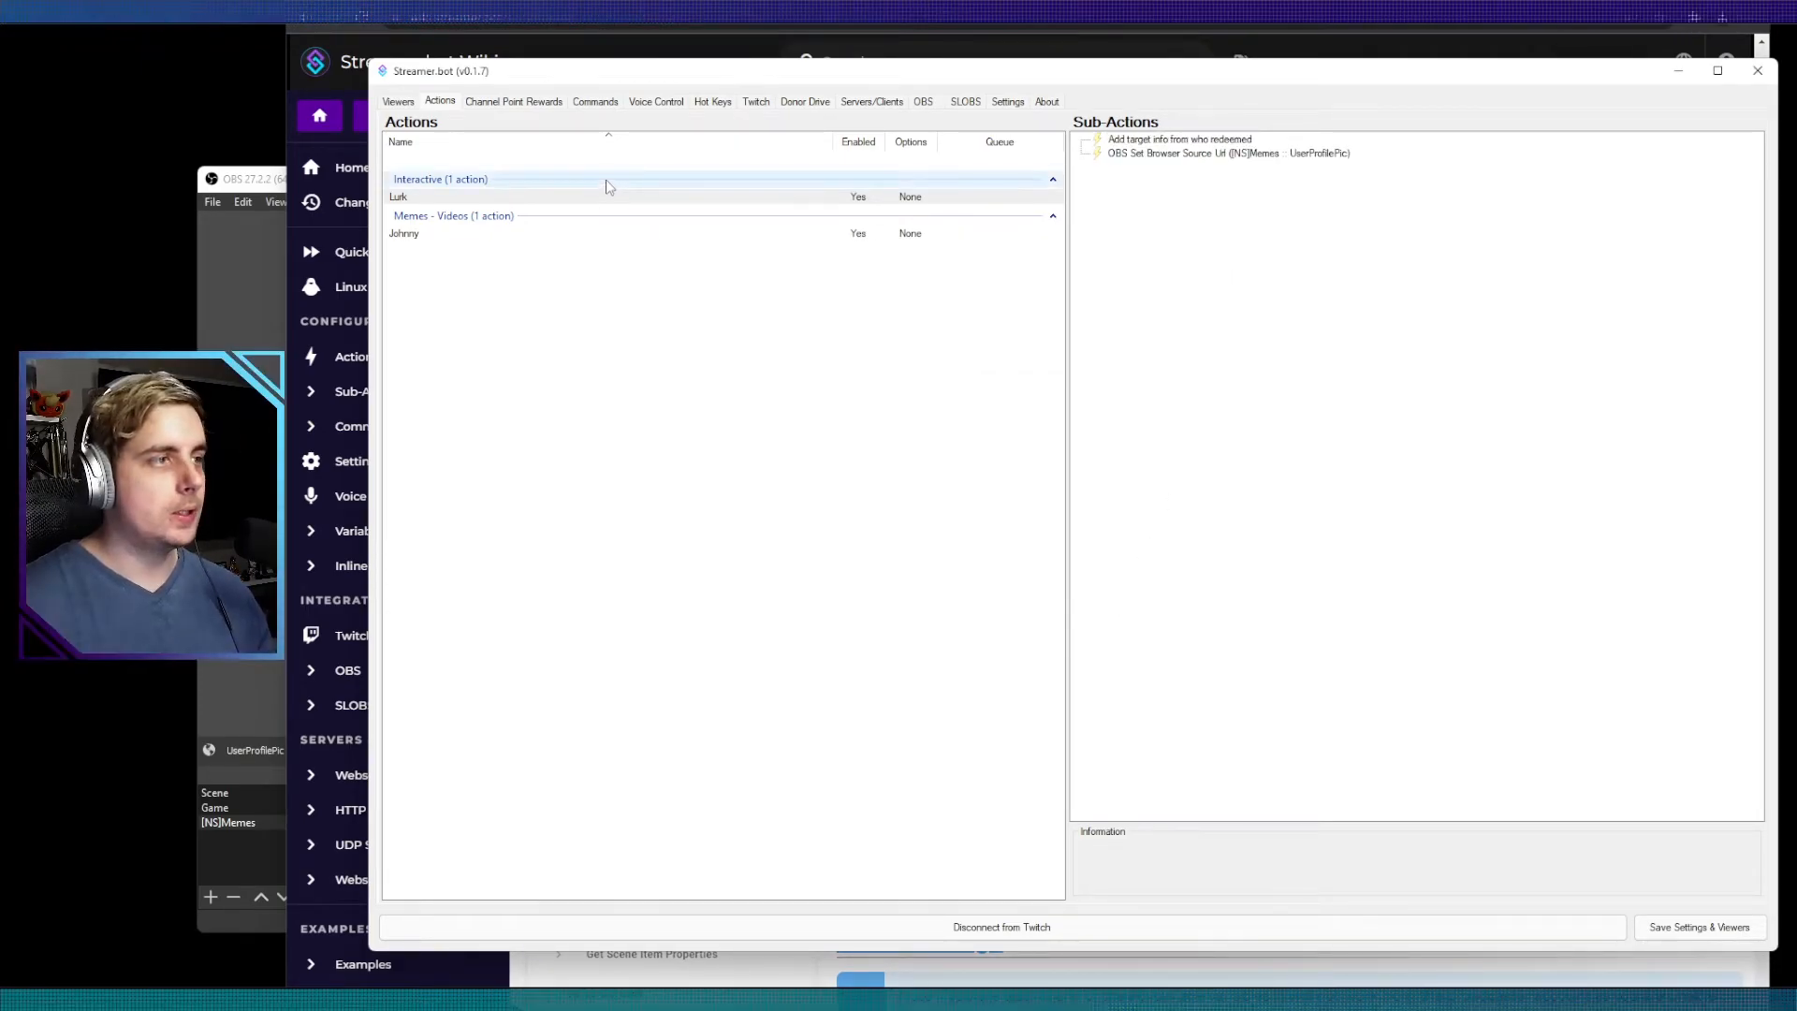
# Step: Add a basic !lurk command that runs the Lurk action, with Ignore Bot Account turned off
pyautogui.click(603, 105)
pyautogui.rightClick(552, 259)
pyautogui.click(563, 265)
pyautogui.click(771, 389)
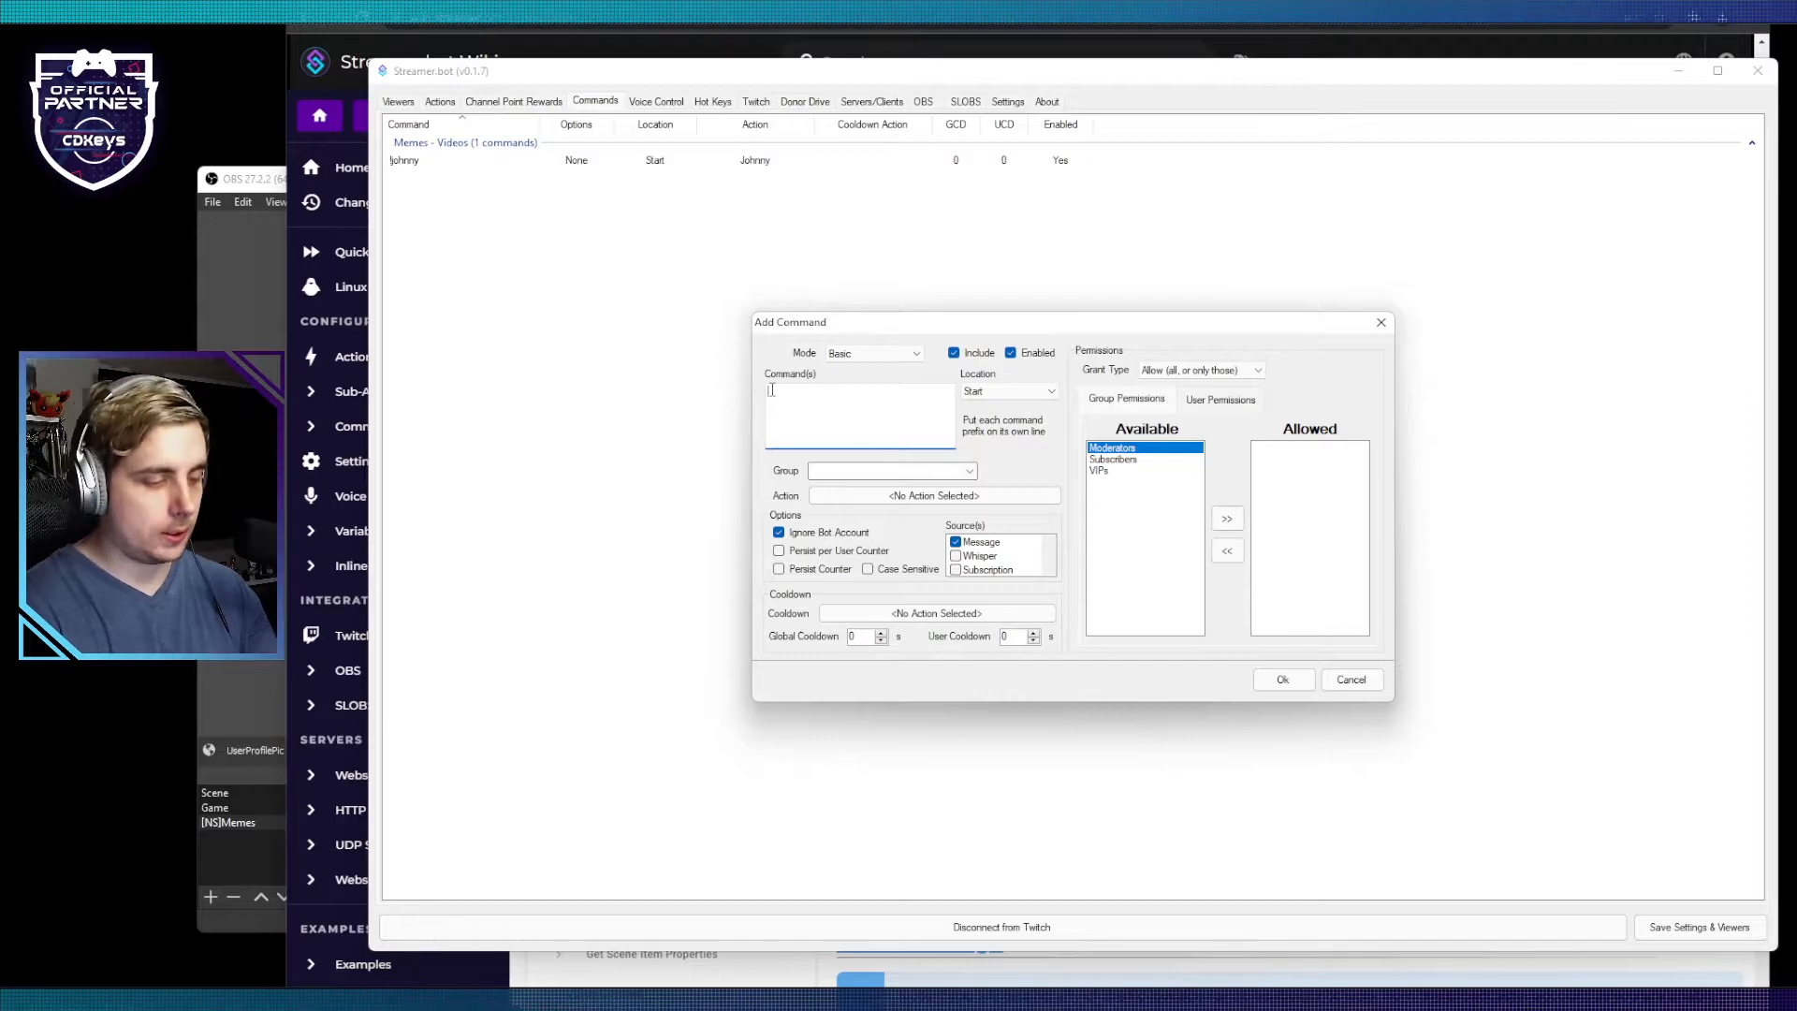
pyautogui.write('!lurk')
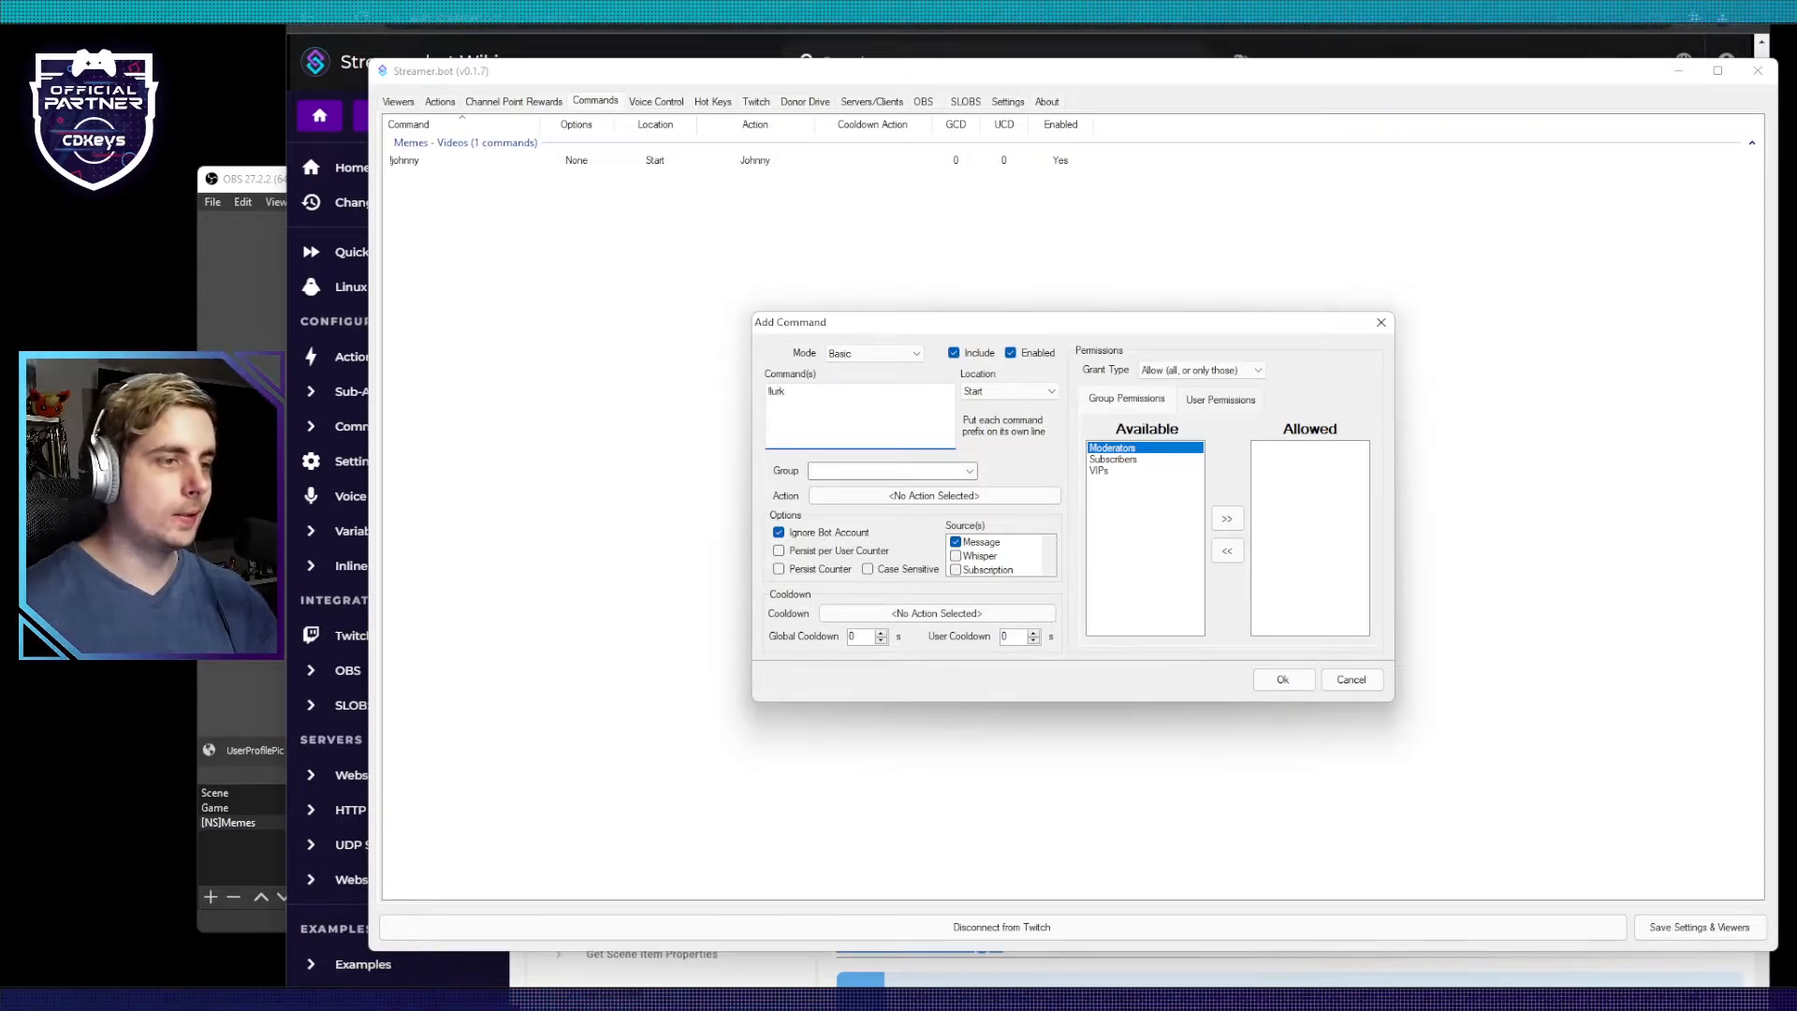
pyautogui.click(856, 496)
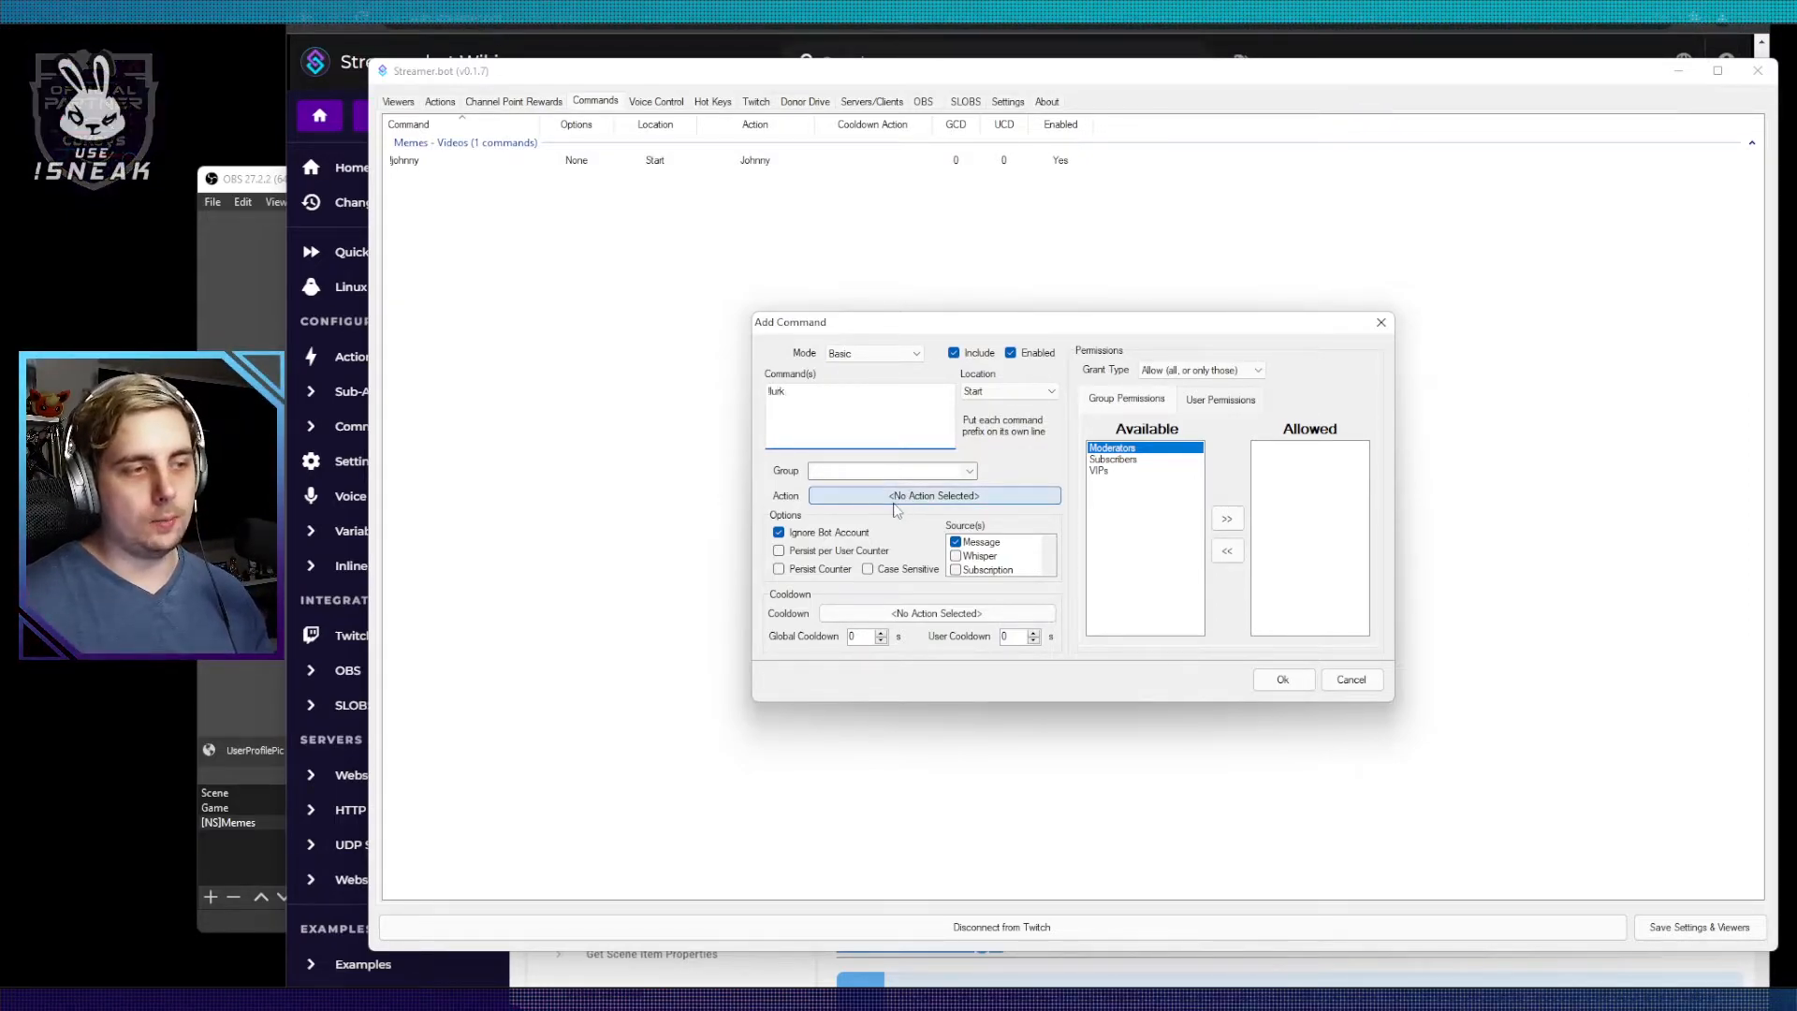
pyautogui.doubleClick(934, 365)
pyautogui.click(780, 532)
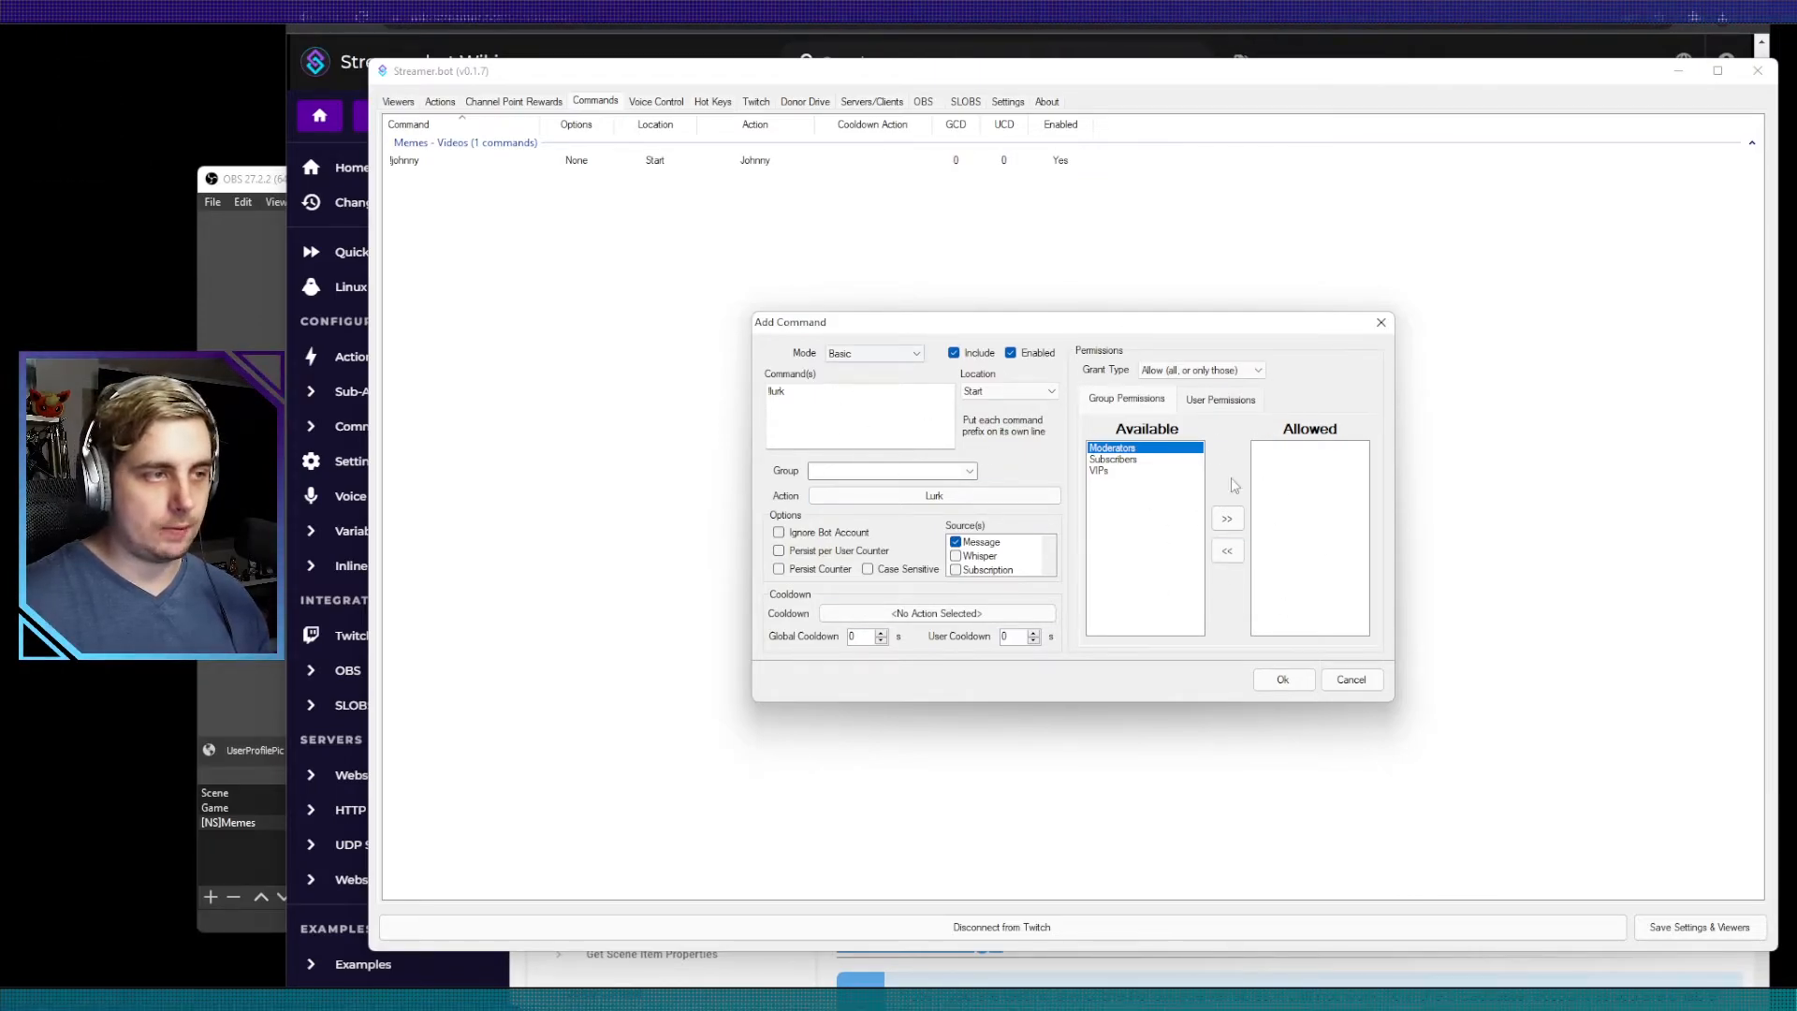
pyautogui.click(1281, 679)
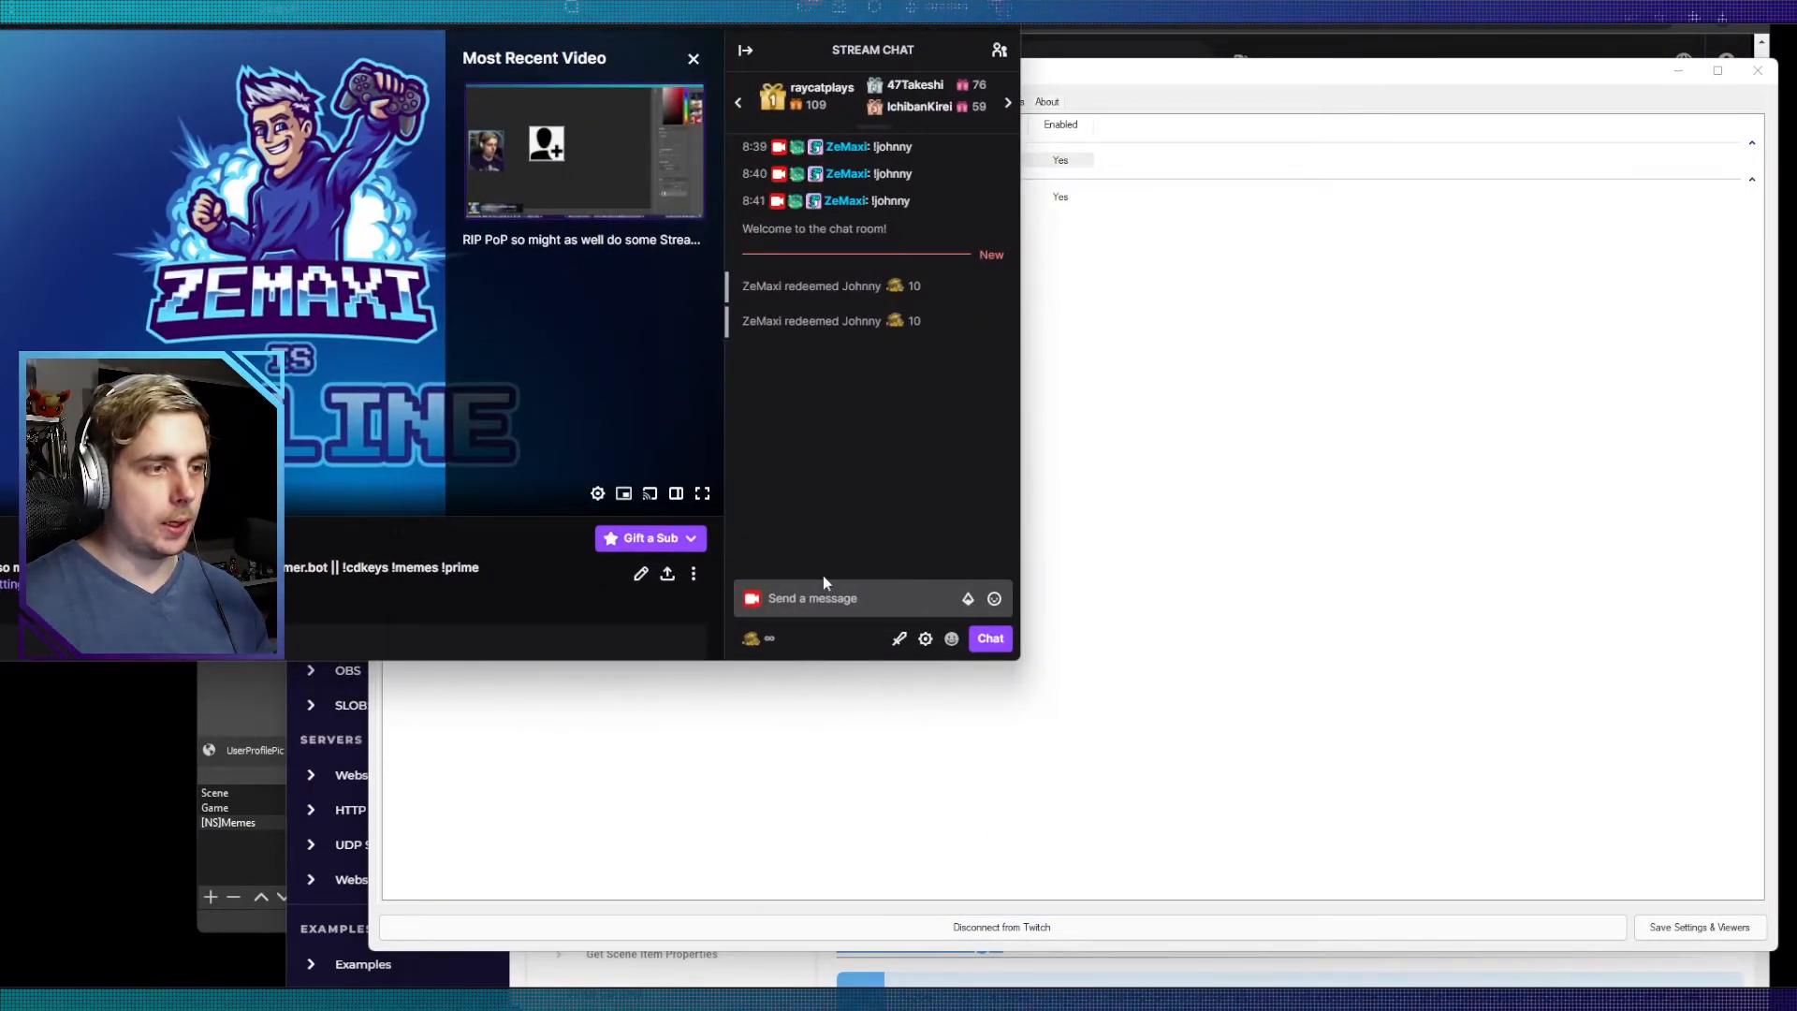
# Step: Bring OBS into view beside the Twitch stream chat and send !lurk in the chat to test the command
pyautogui.click(823, 597)
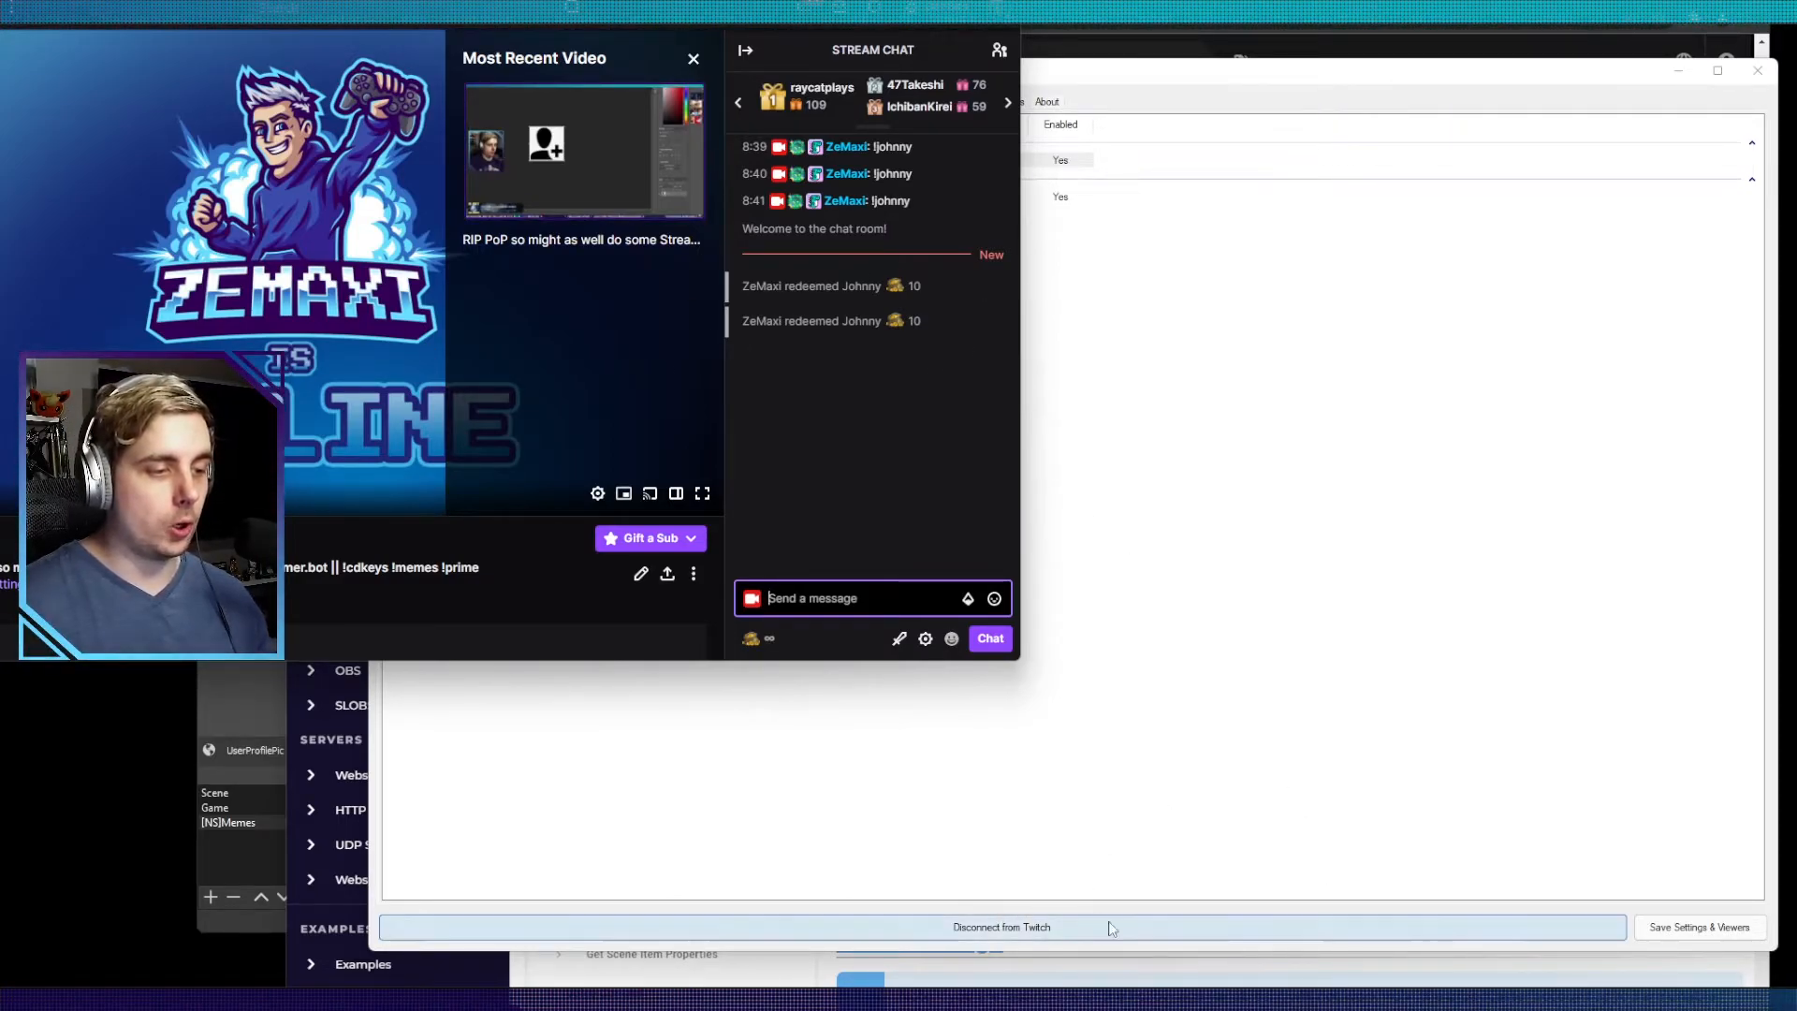
pyautogui.hotkey('alt', 'Tab')
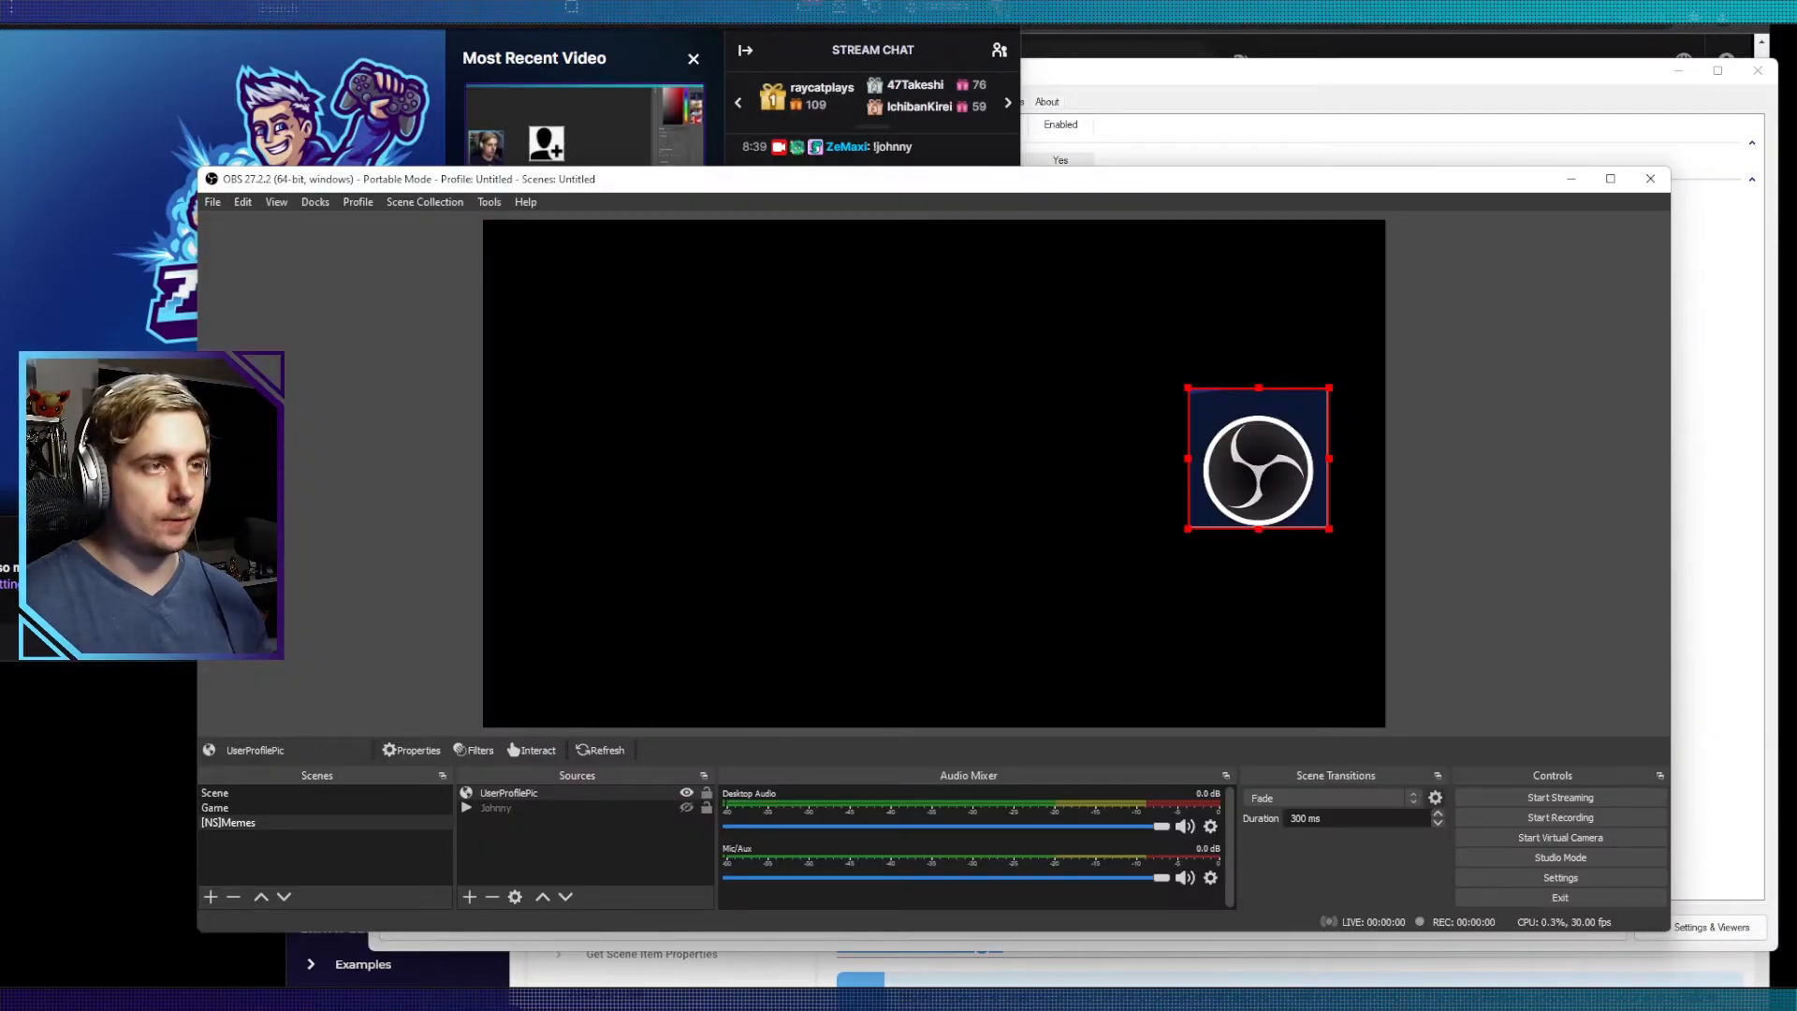
pyautogui.hotkey('alt', 'Tab')
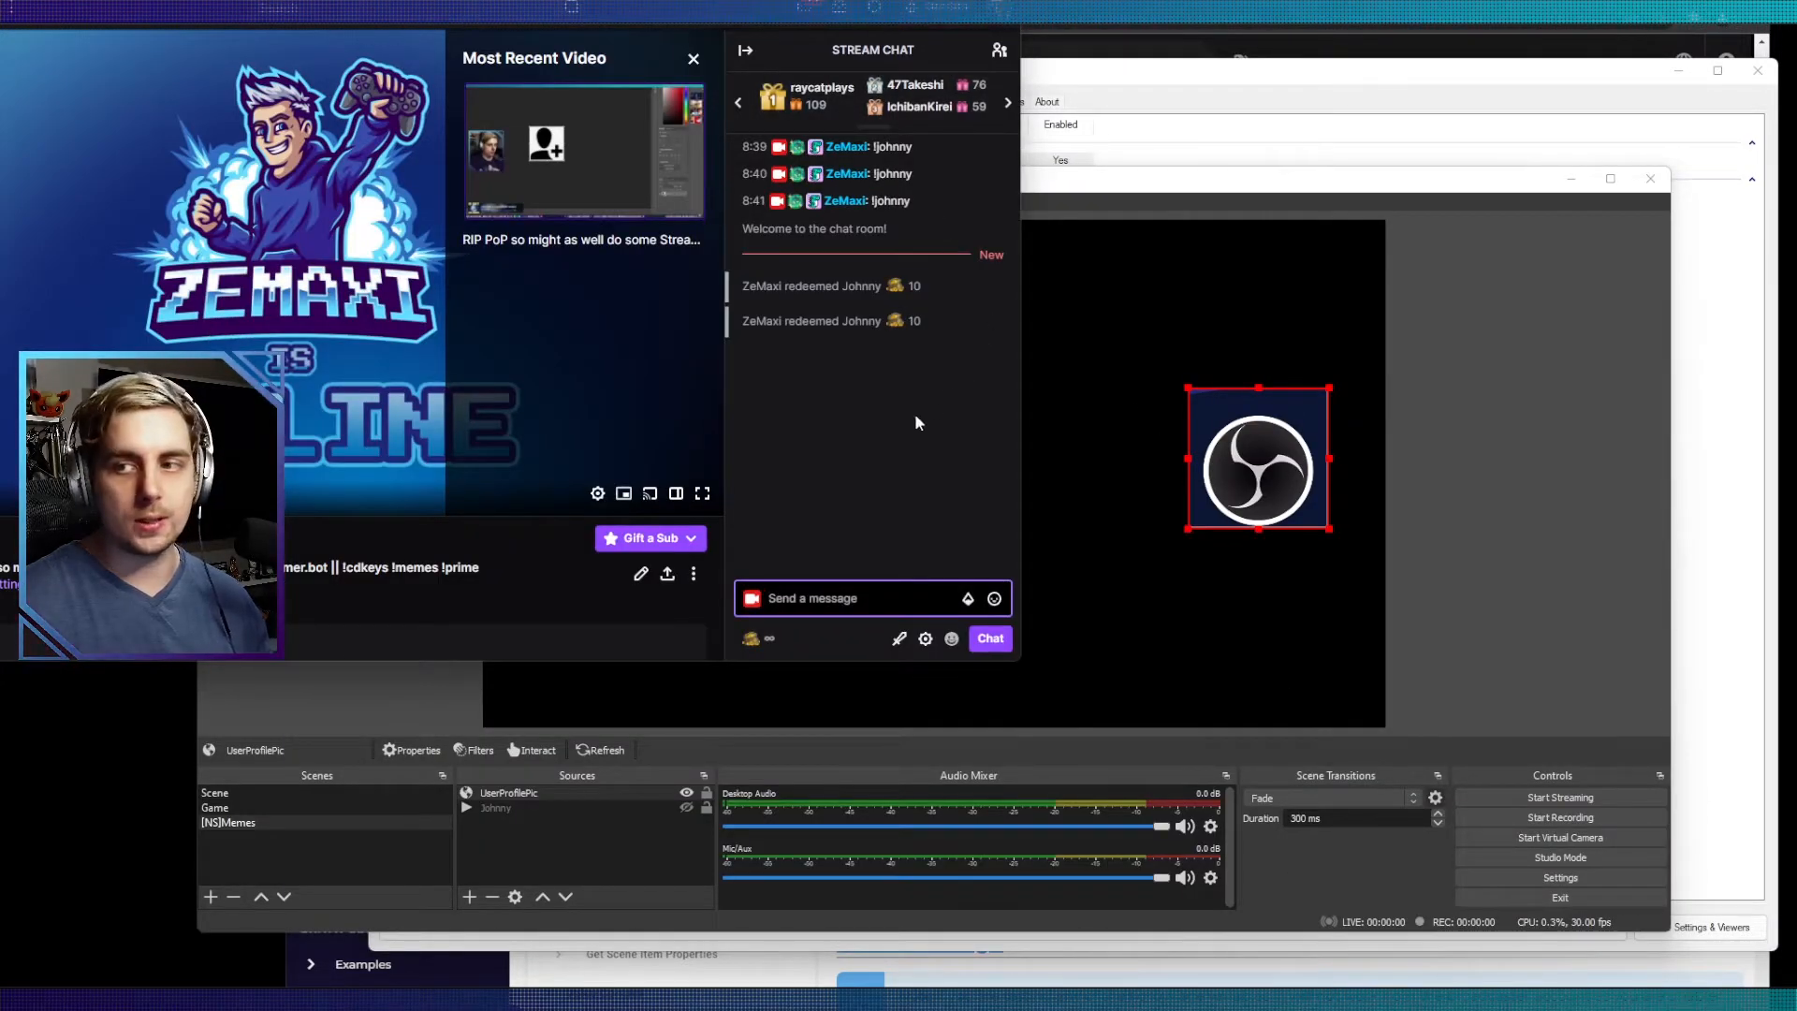
pyautogui.write('!lurk')
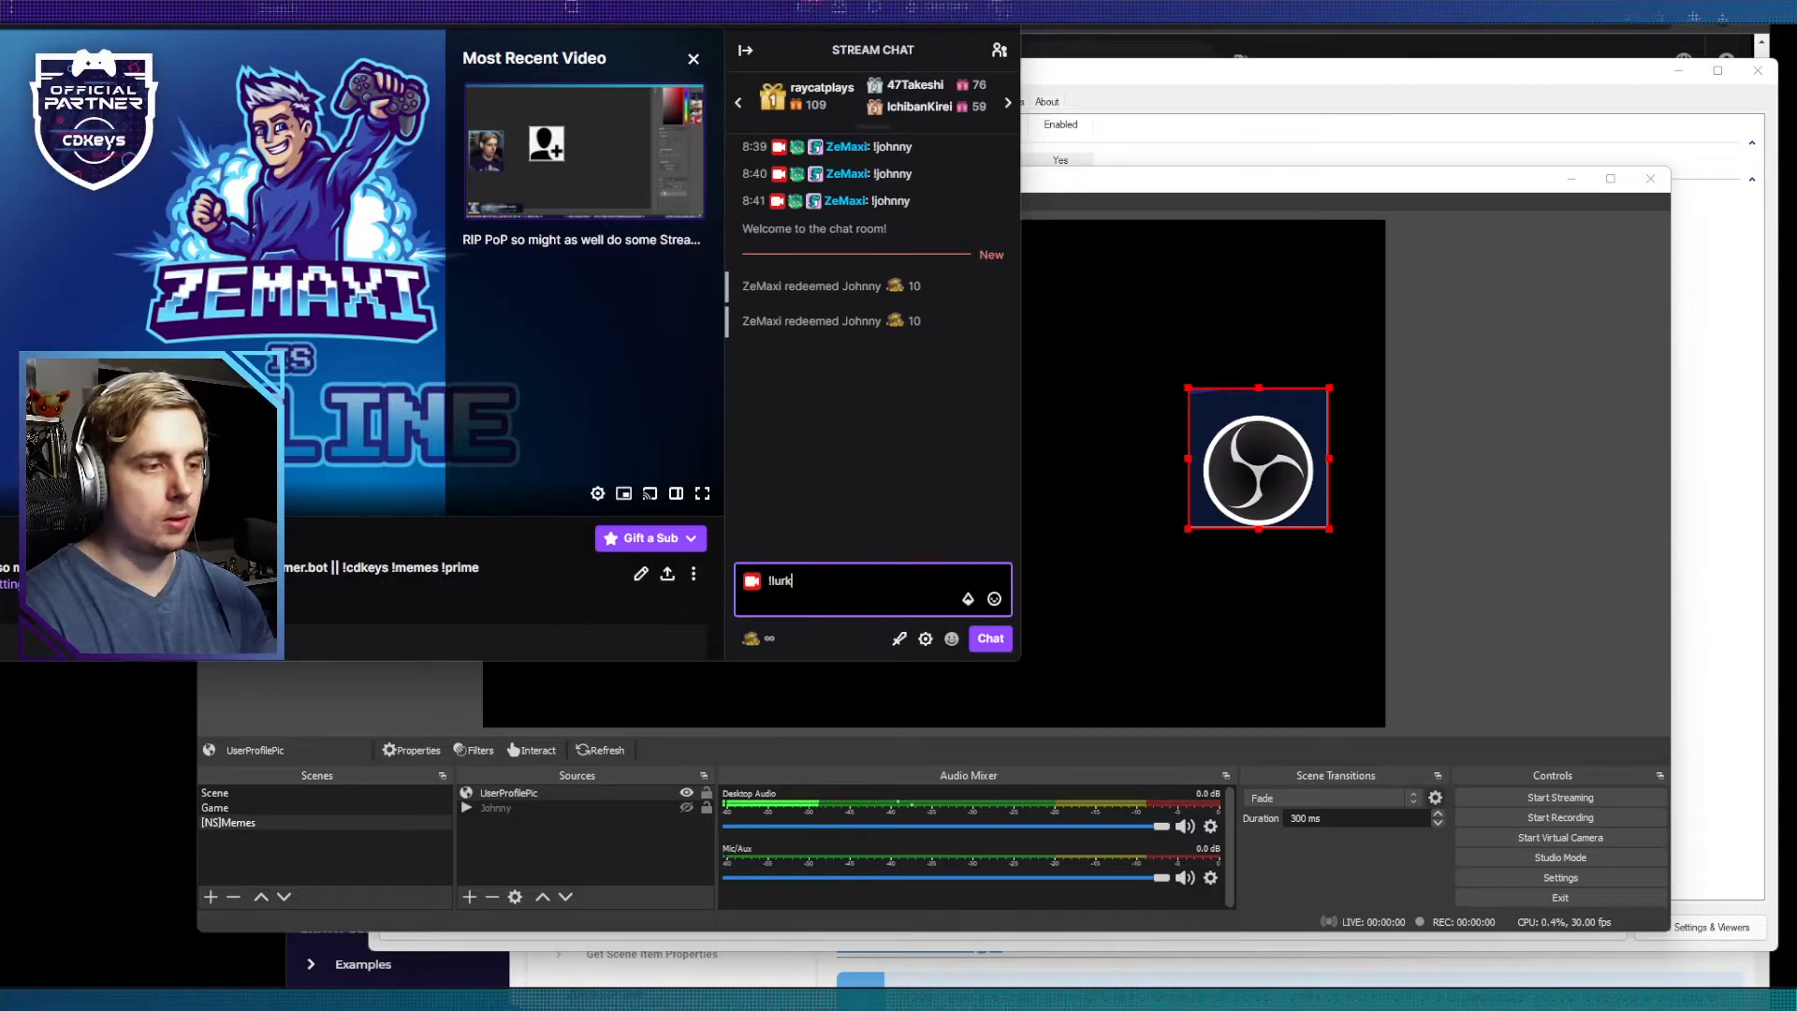
pyautogui.press('Return')
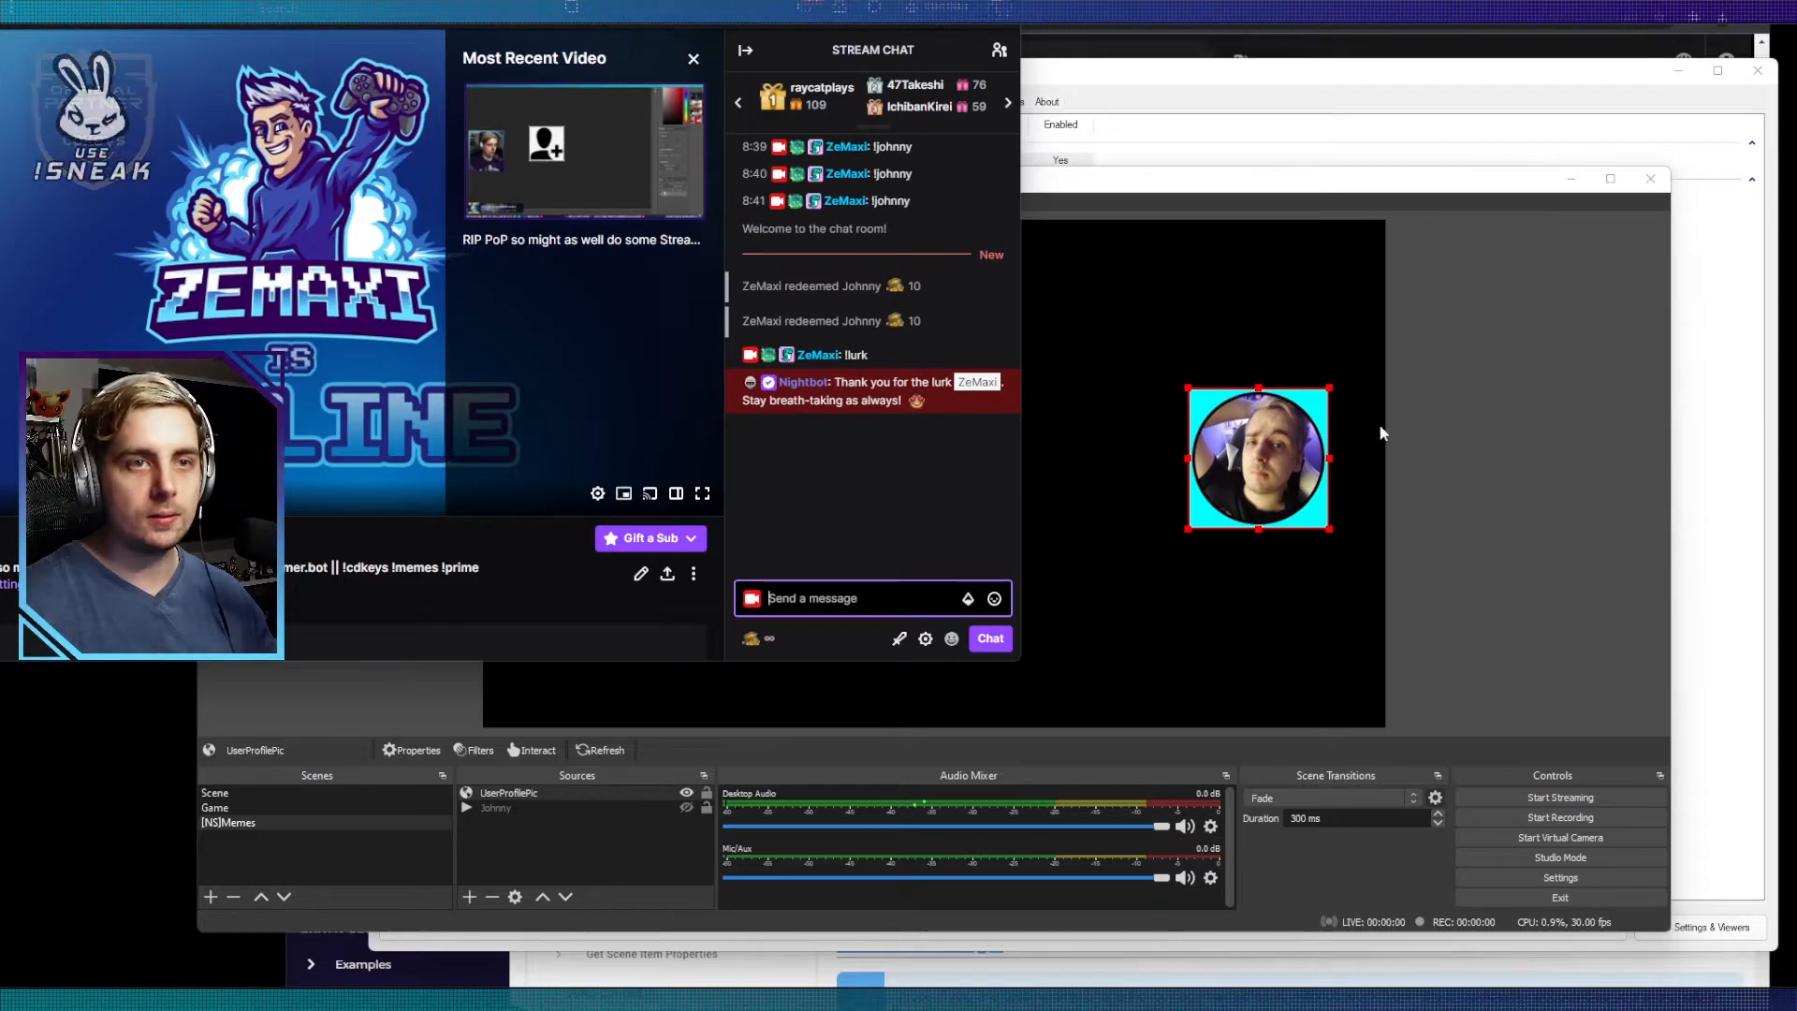
# Step: In OBS, move the UserProfilePic source slightly right and down on the canvas and deselect it
pyautogui.click(1301, 495)
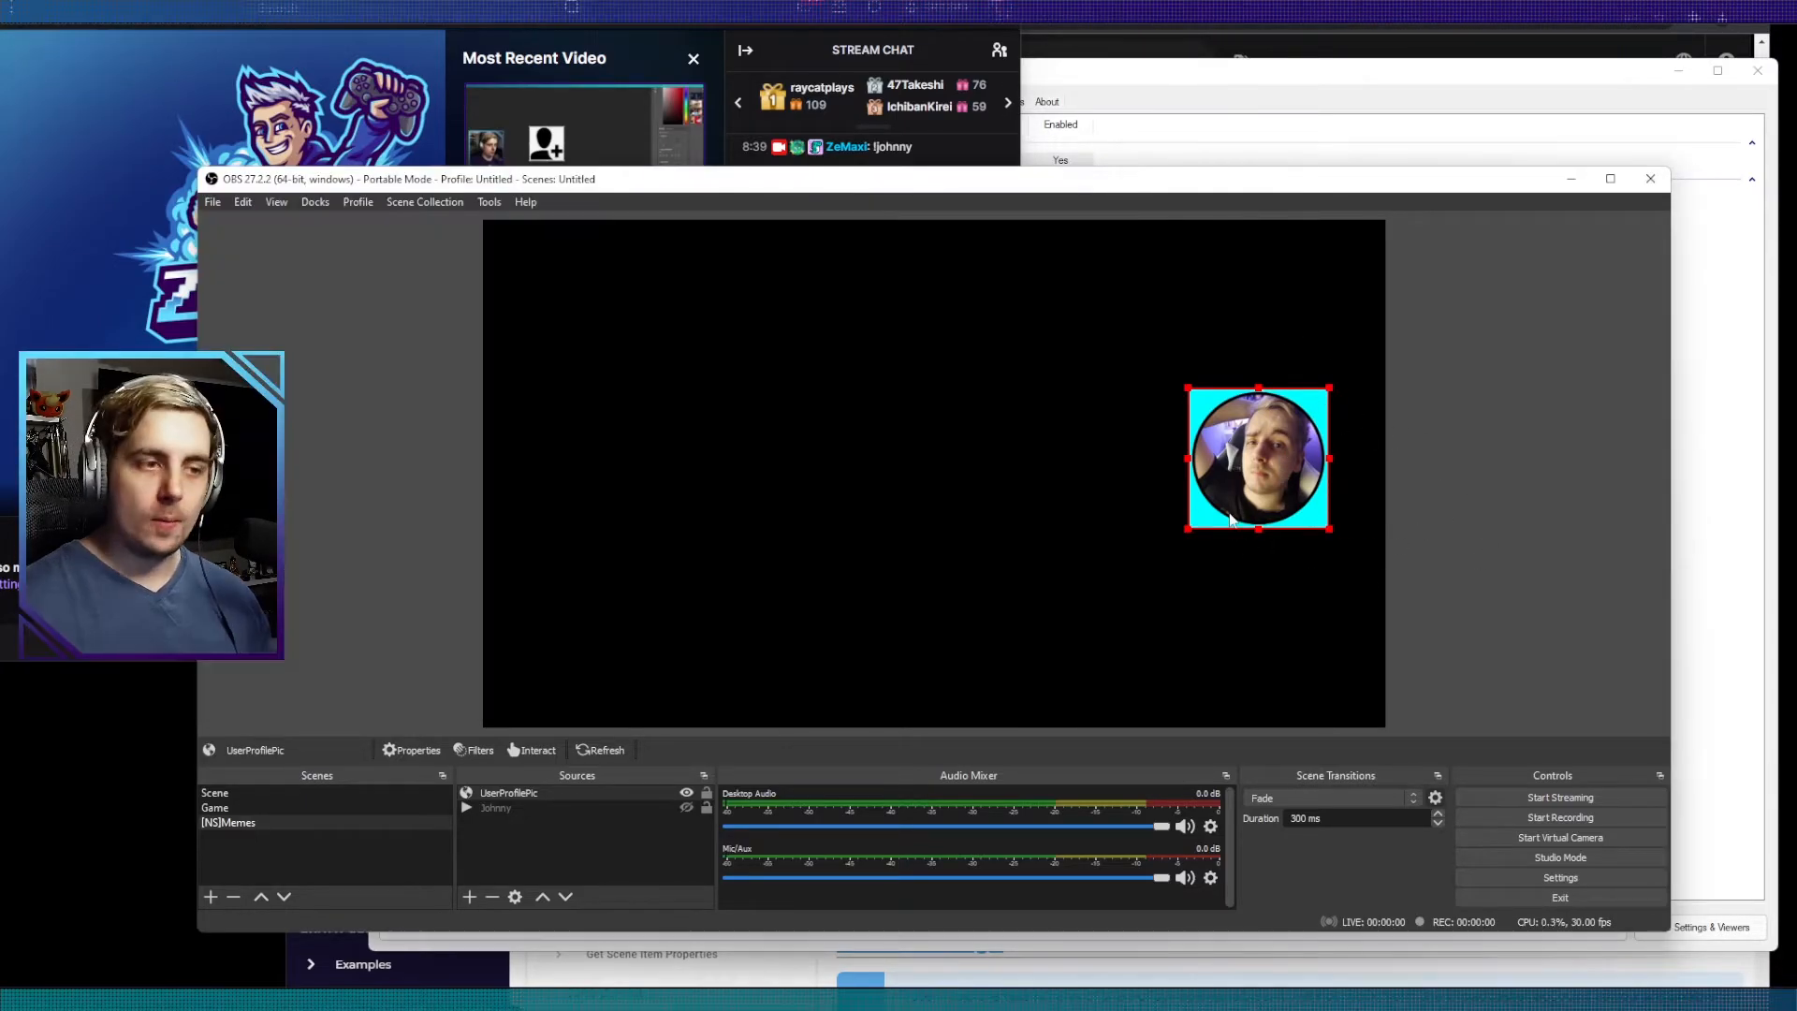
pyautogui.moveTo(1227, 467)
pyautogui.mouseDown()
pyautogui.moveTo(1262, 501)
pyautogui.moveTo(1428, 517)
pyautogui.moveTo(1455, 503)
pyautogui.moveTo(1436, 526)
pyautogui.moveTo(1310, 515)
pyautogui.moveTo(1428, 501)
pyautogui.mouseUp()
pyautogui.hotkey('ctrl', 'z')
pyautogui.click(776, 649)
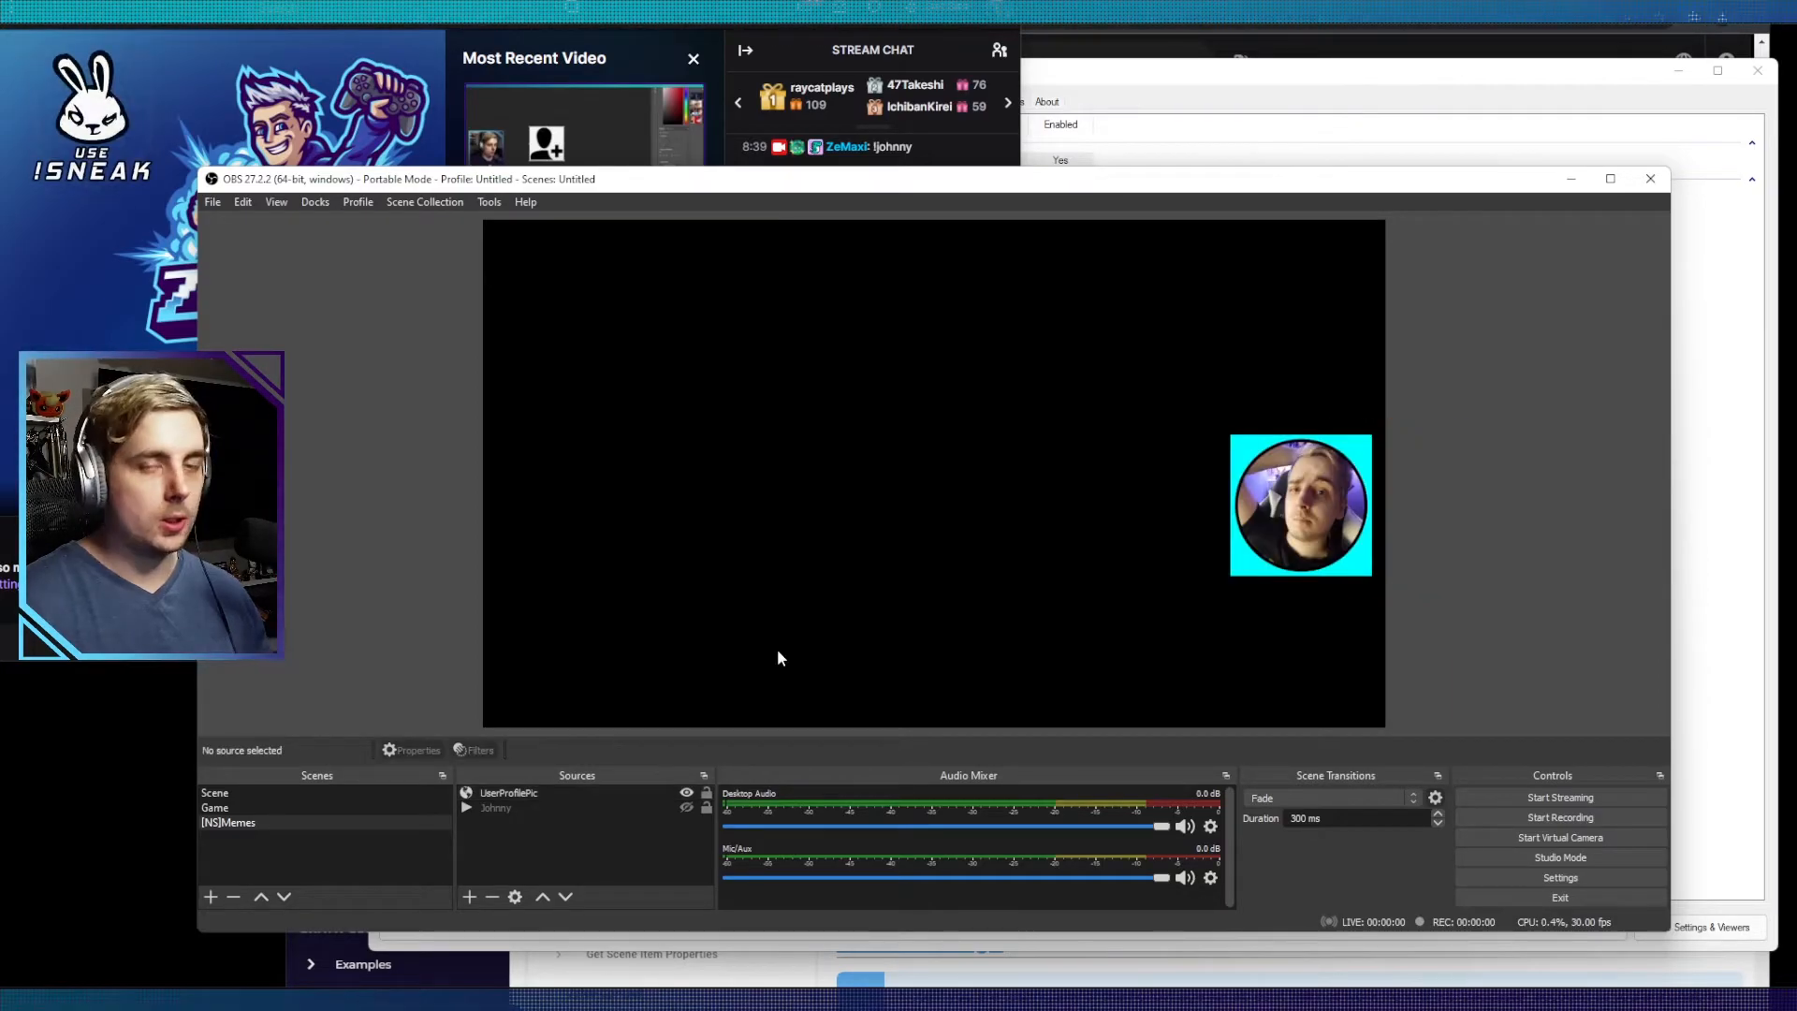
# Step: Switch to the browser and search Google for "move transition obs" in a new page
pyautogui.click(784, 940)
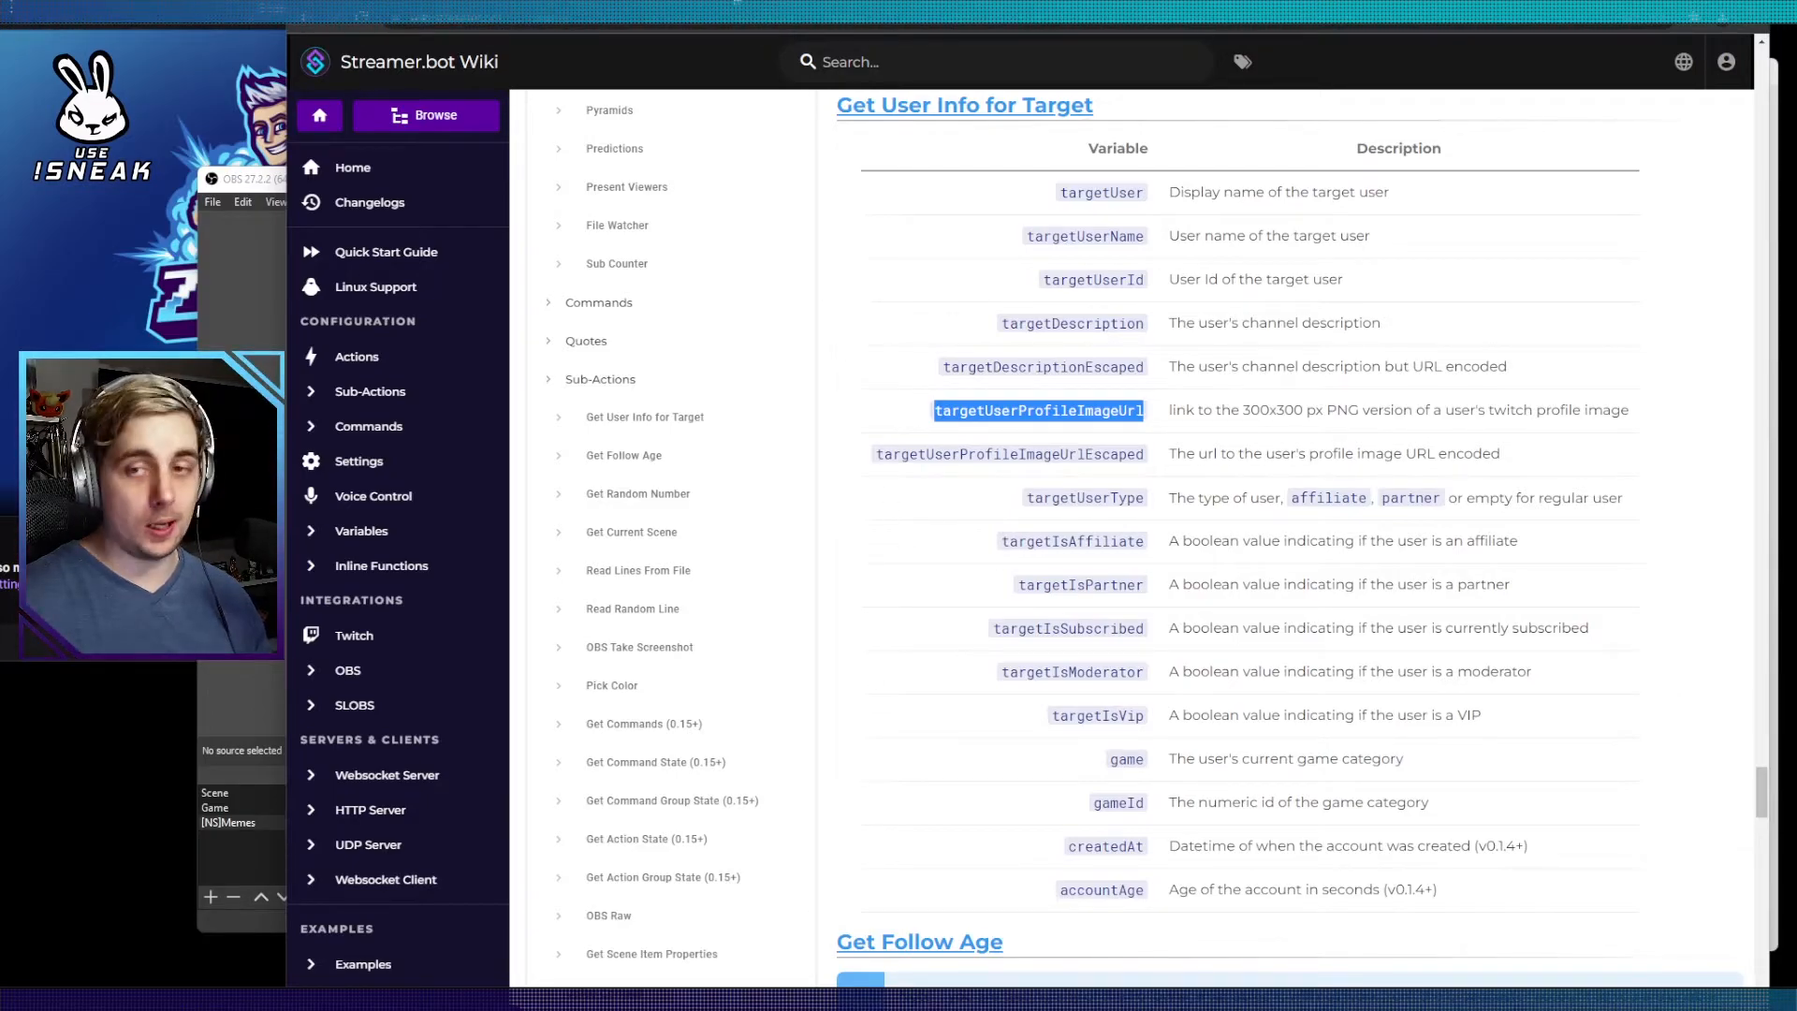
pyautogui.hotkey('ctrl', 'n')
pyautogui.click(771, 28)
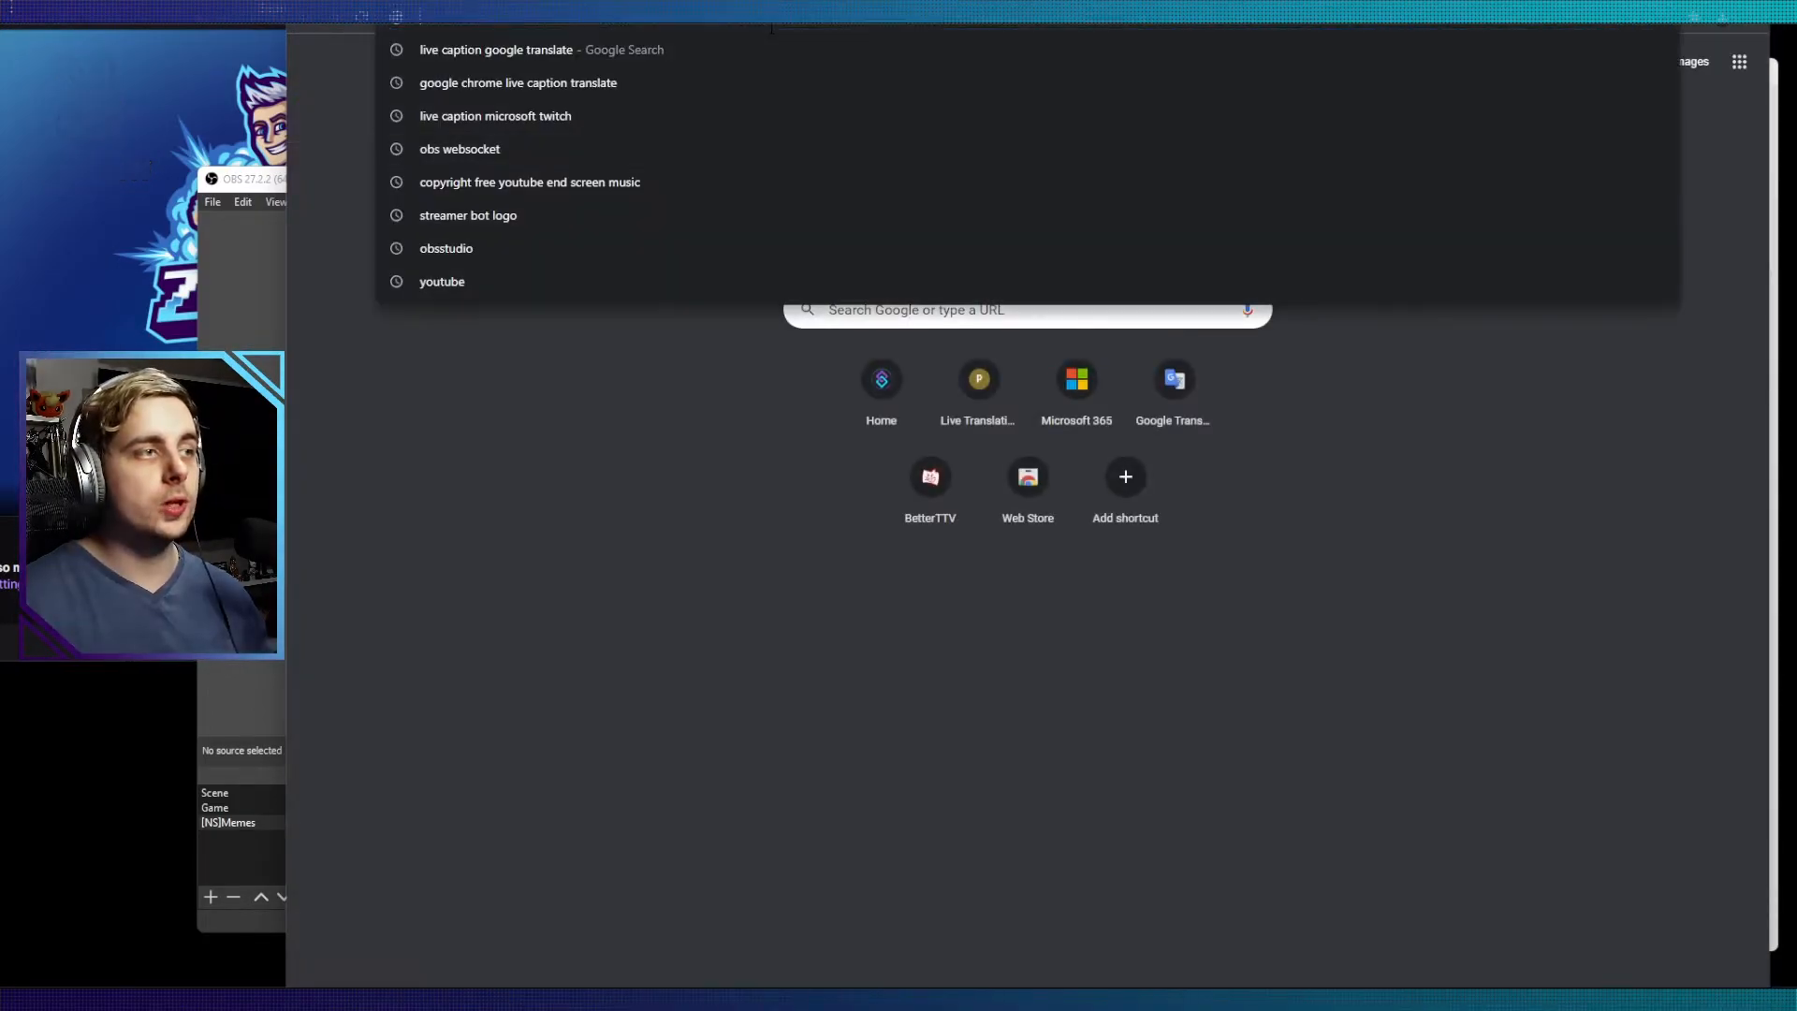
pyautogui.write('move transi')
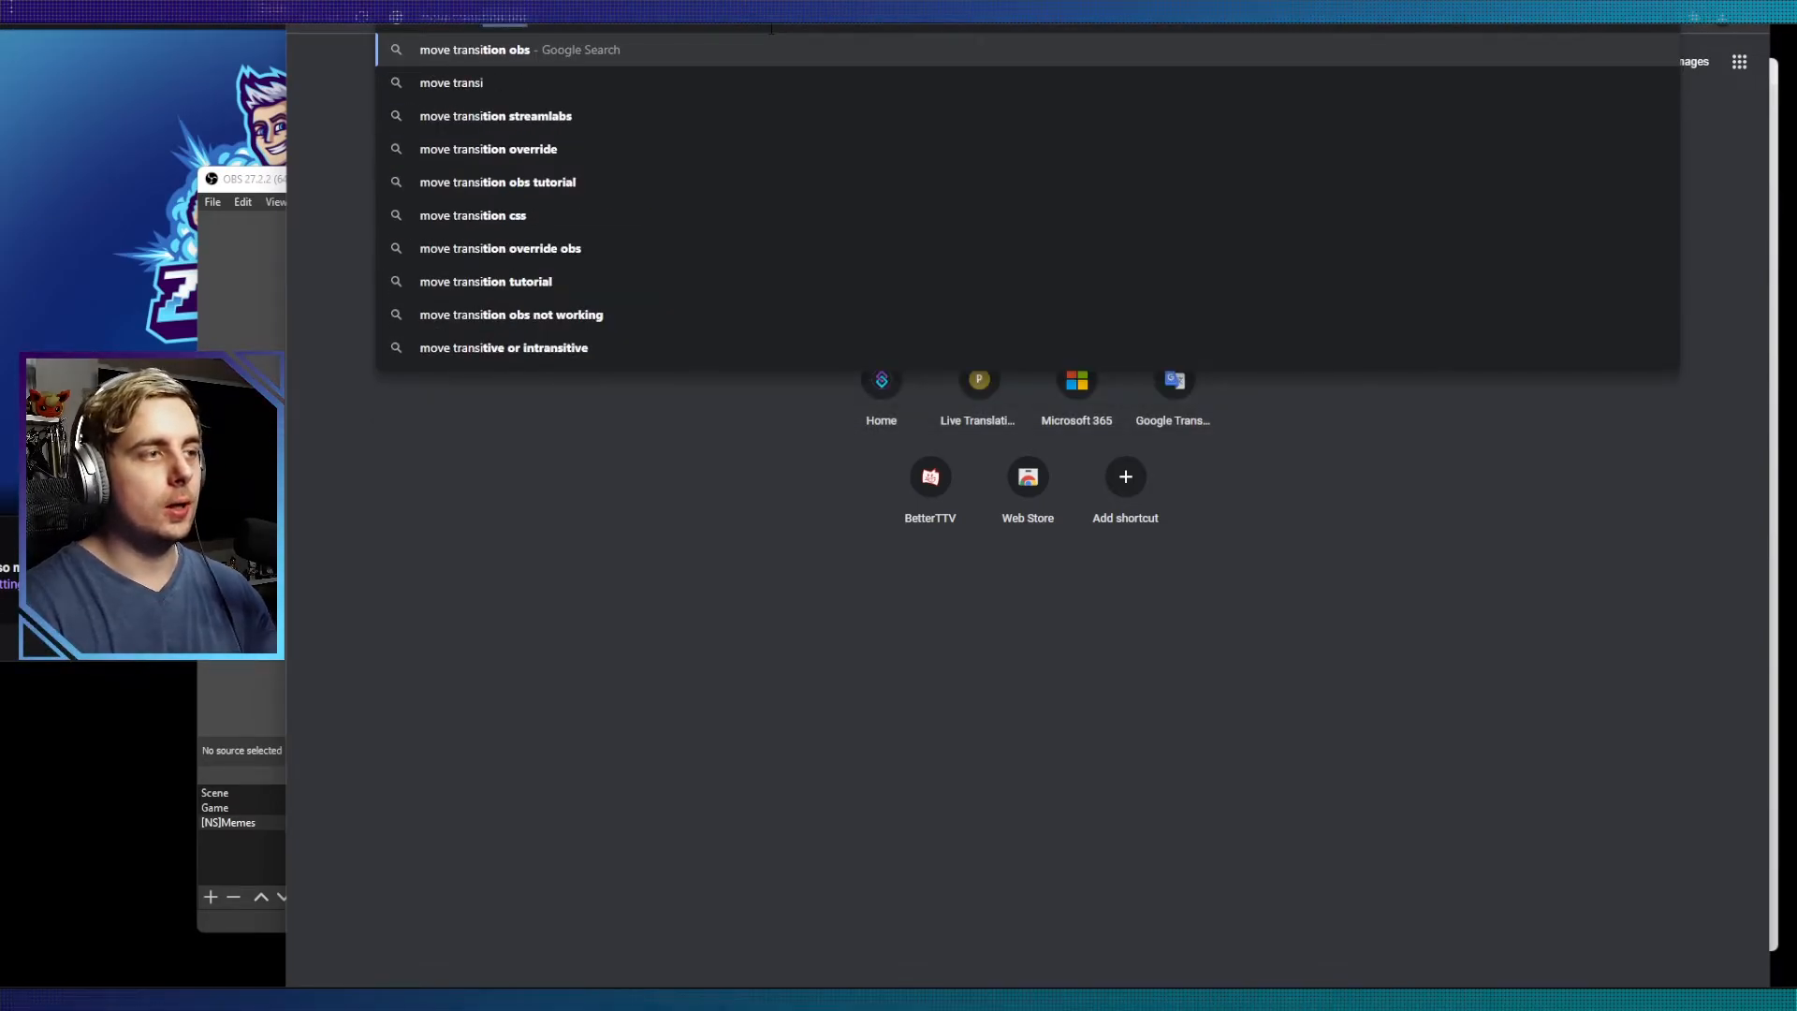
pyautogui.press('Return')
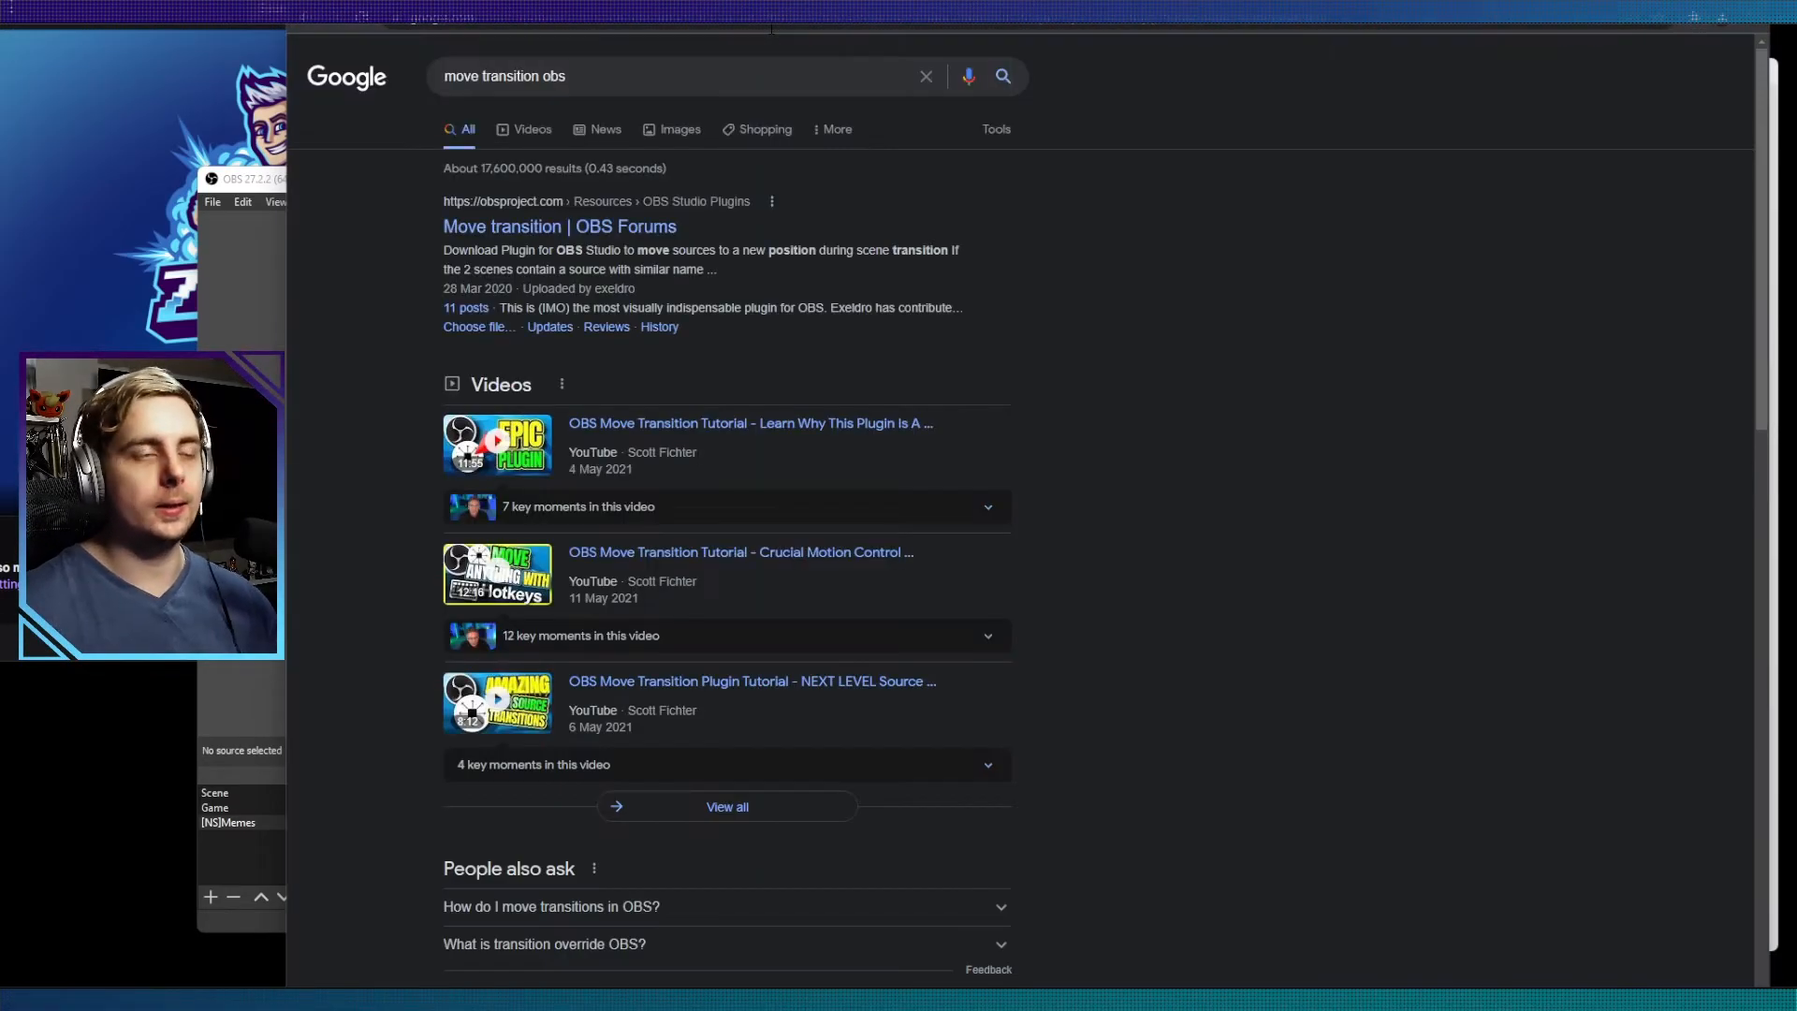
# Step: Open the Move transition page on OBS Forums and download move-transition-2.5.8-windows.zip
pyautogui.click(633, 238)
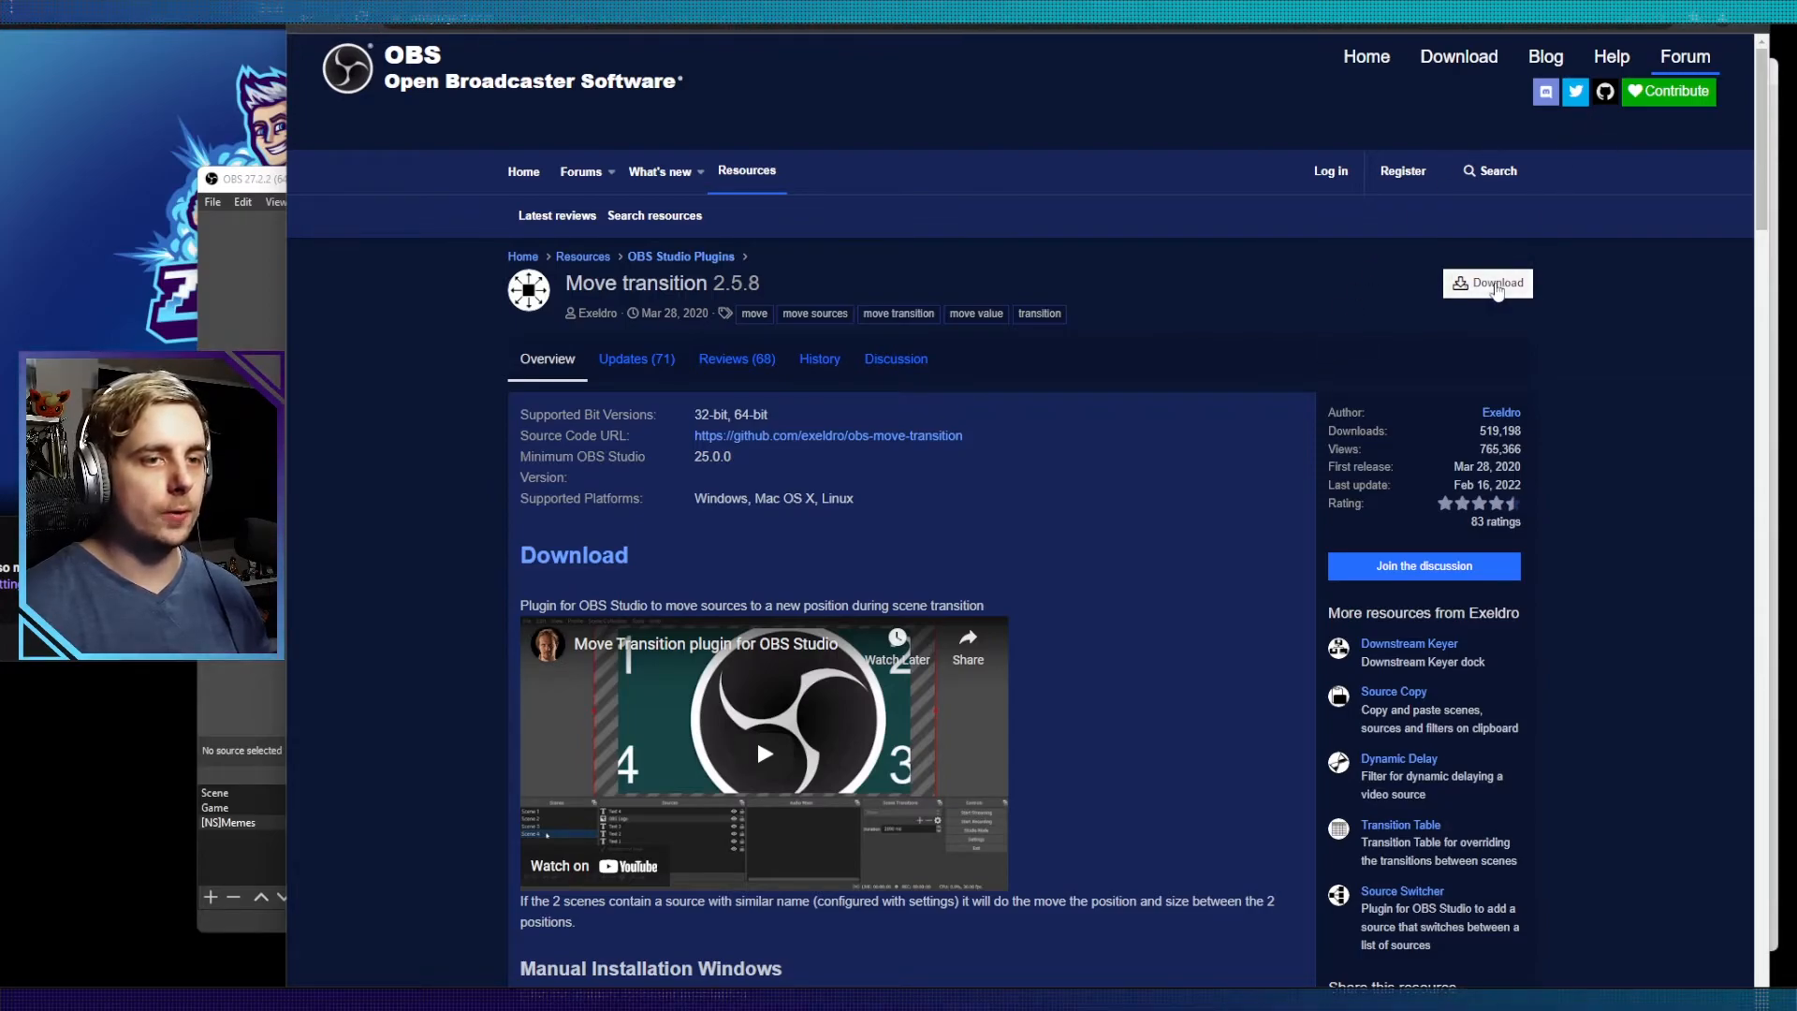
pyautogui.click(1497, 284)
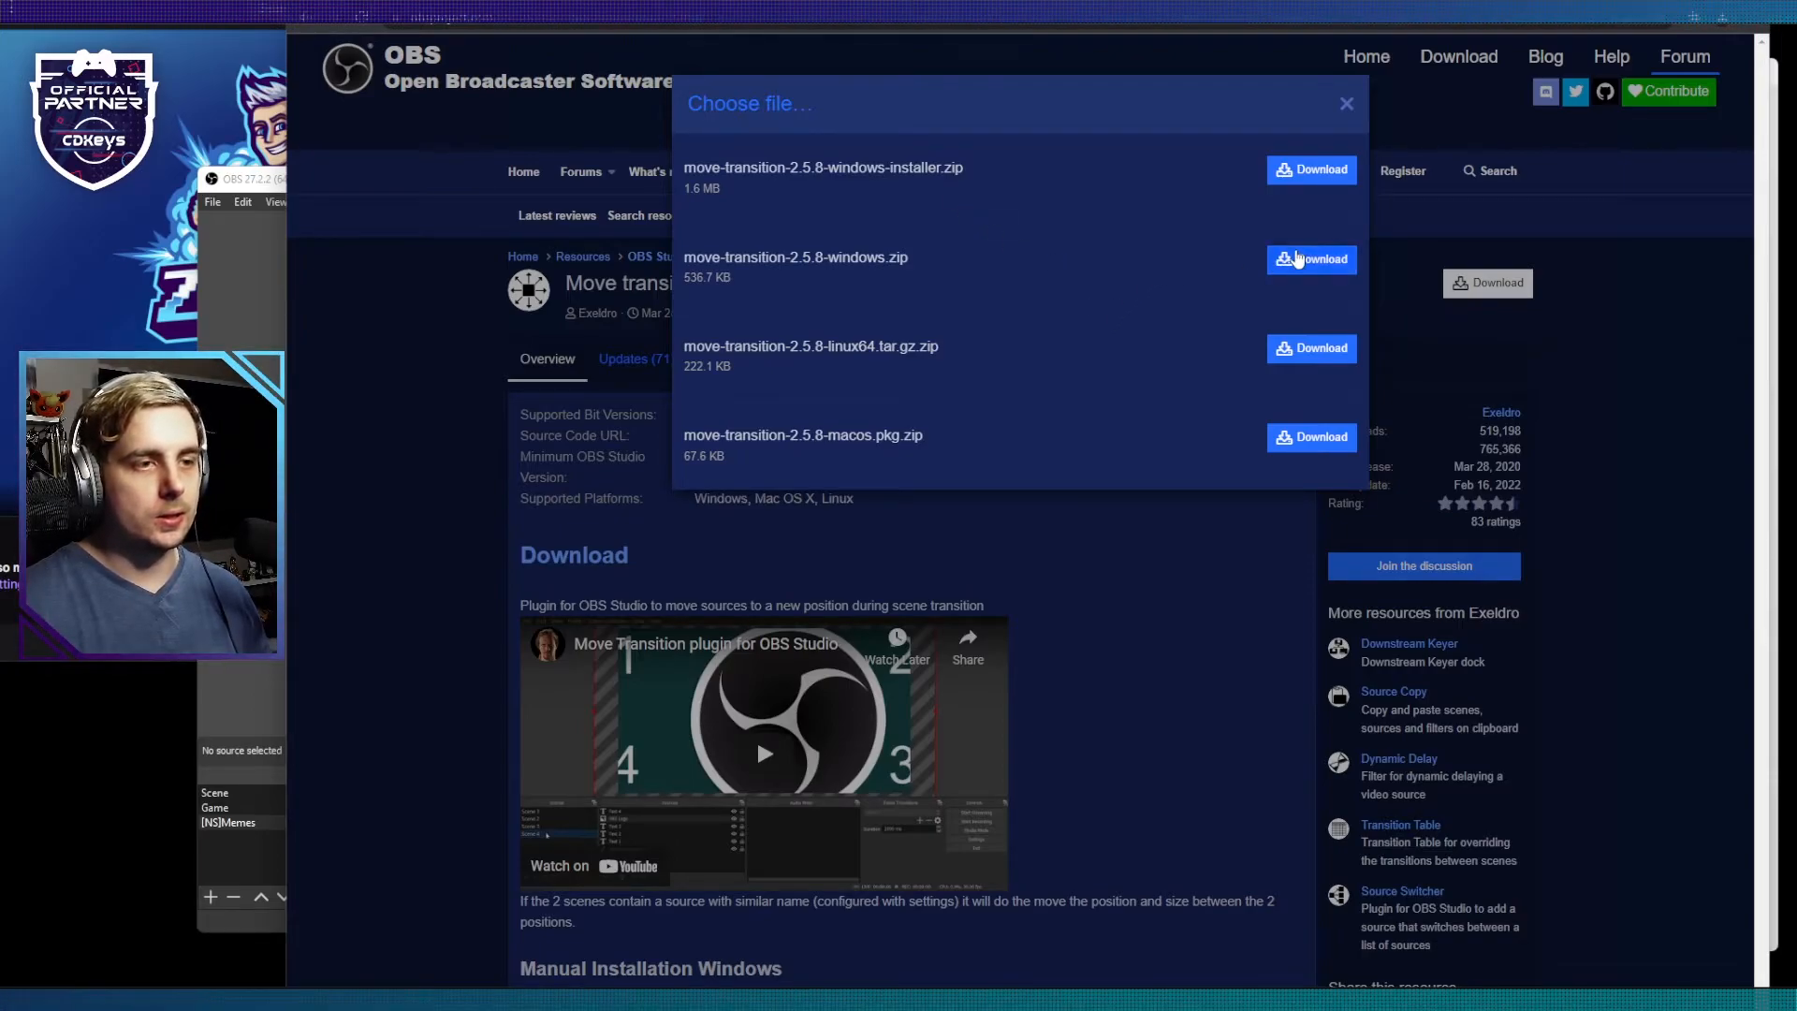
pyautogui.click(1298, 259)
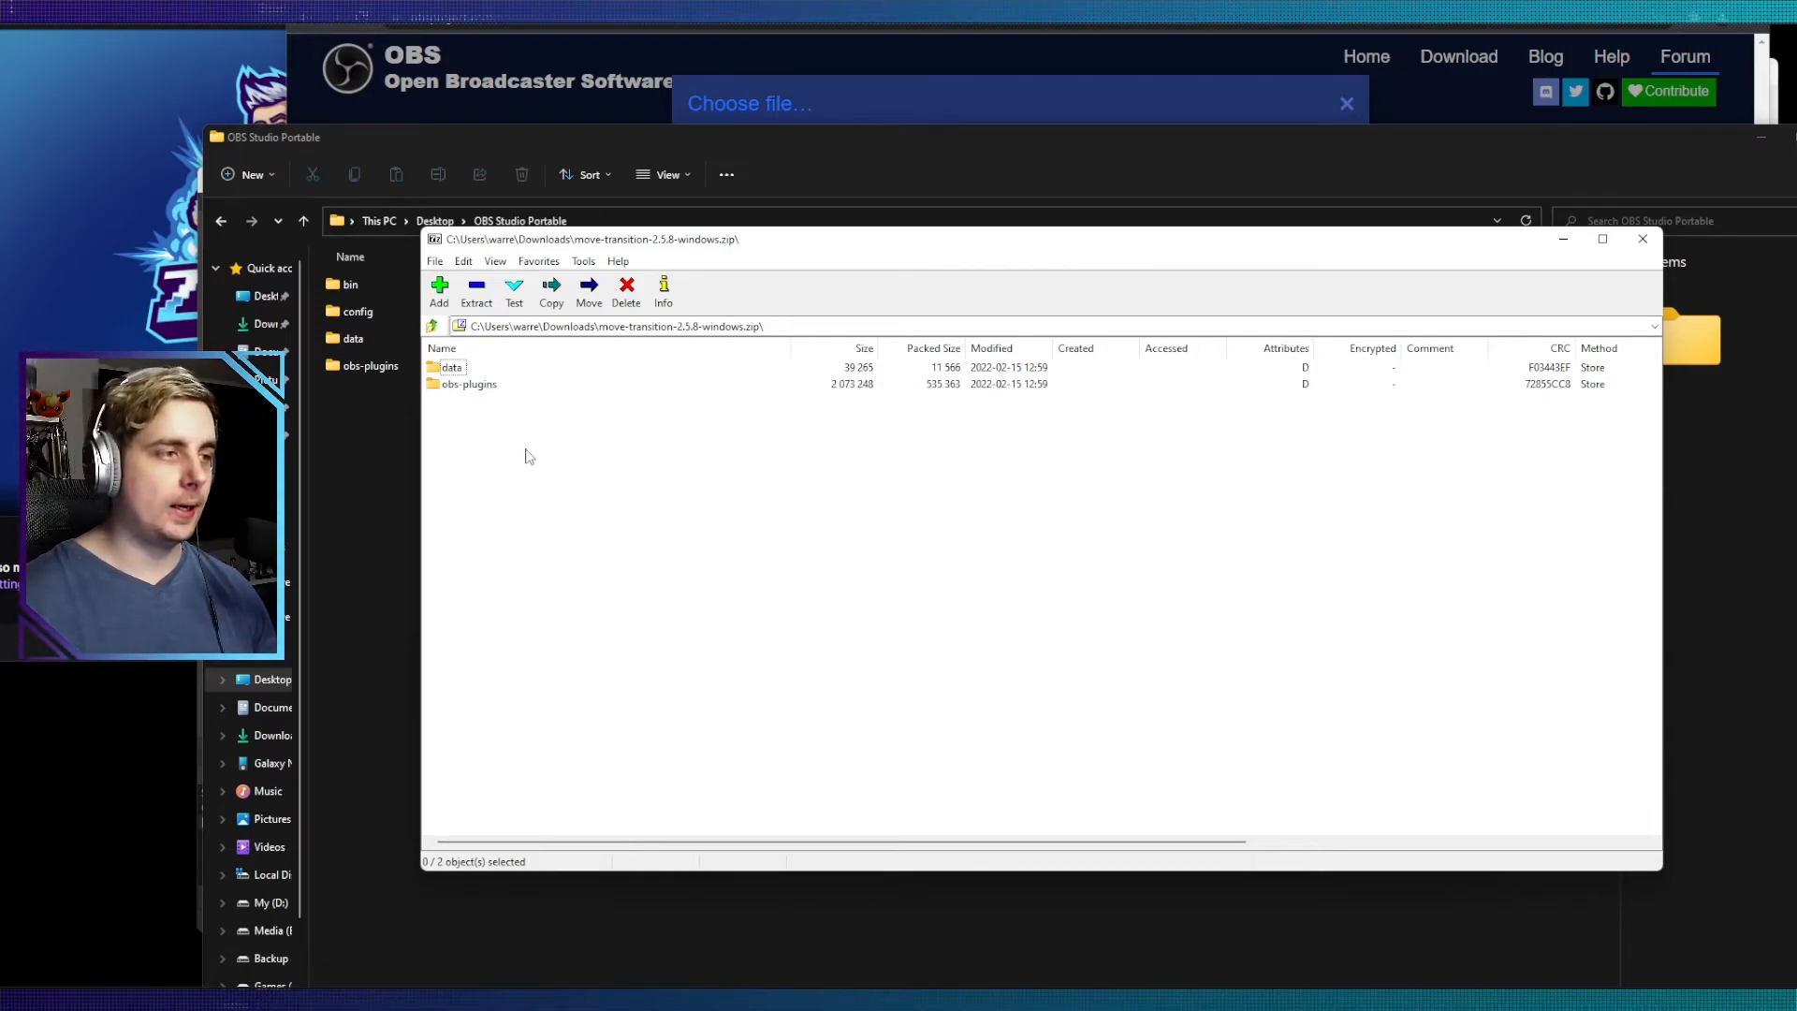
# Step: Copy the archive's data and obs-plugins folders into the OBS Studio Portable folder, and launch OBS Portable
pyautogui.moveTo(525, 447); pyautogui.dragTo(449, 376)
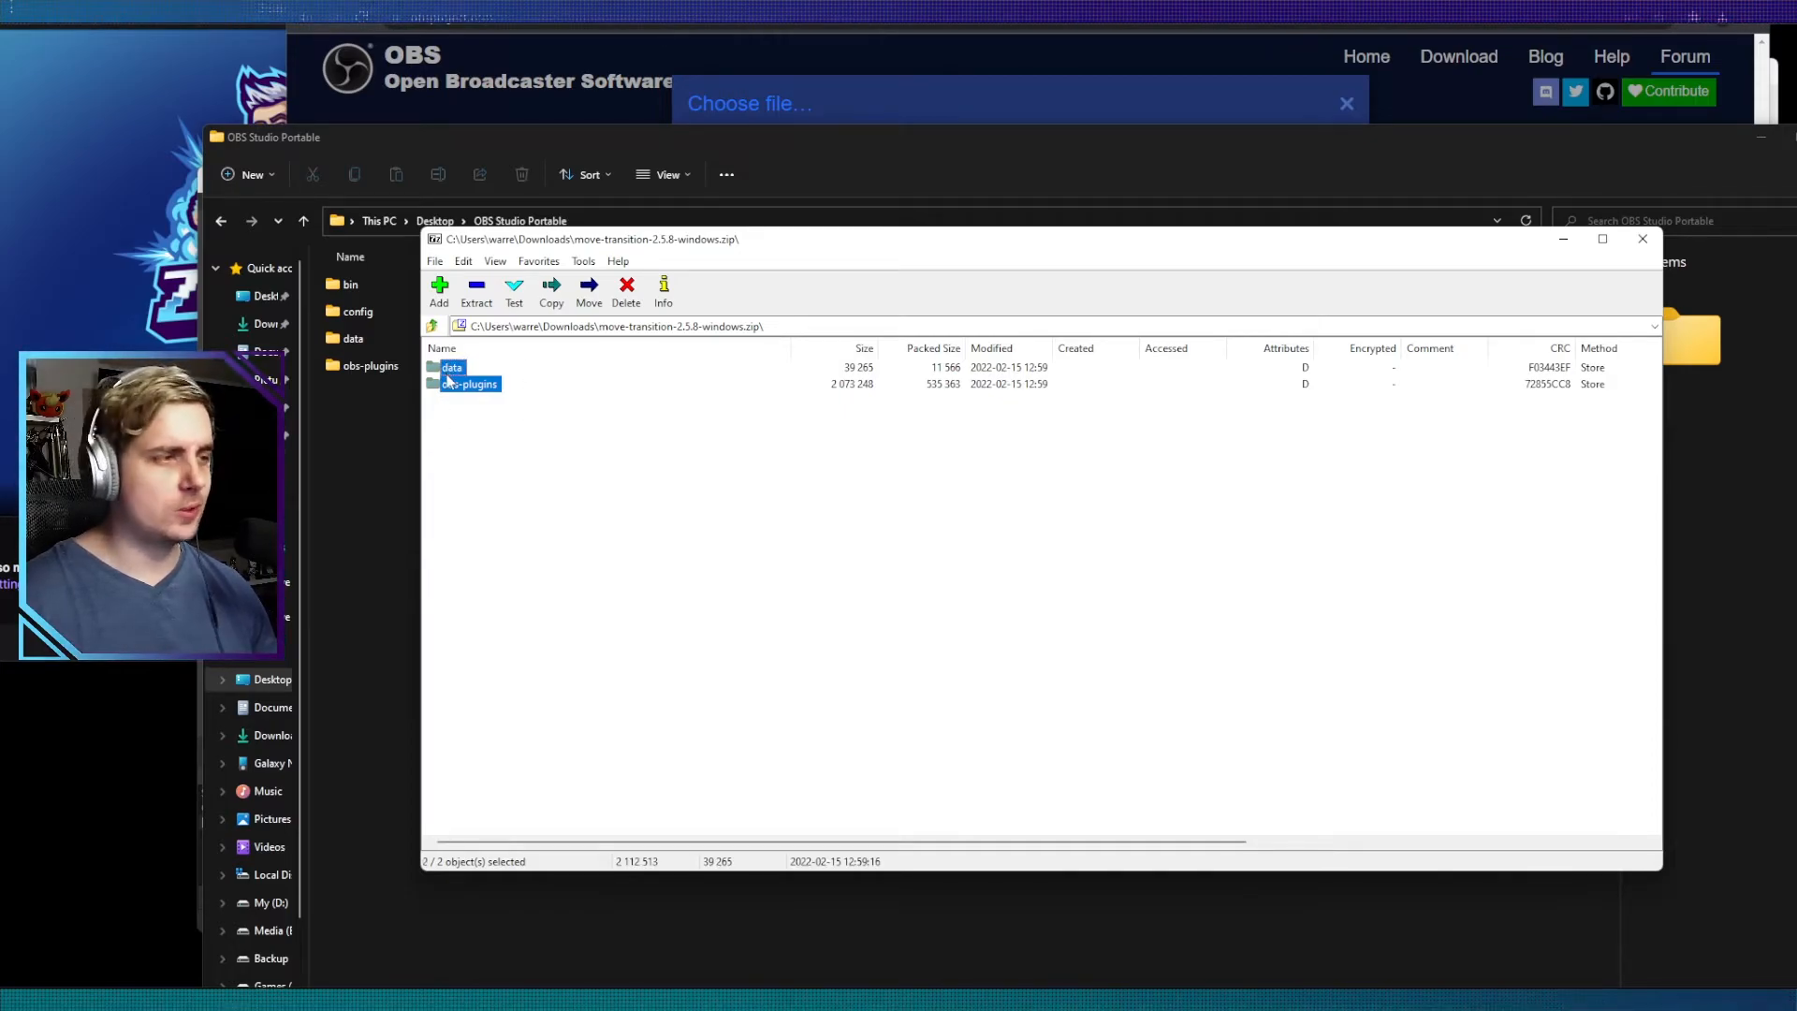
pyautogui.moveTo(458, 378); pyautogui.dragTo(358, 450)
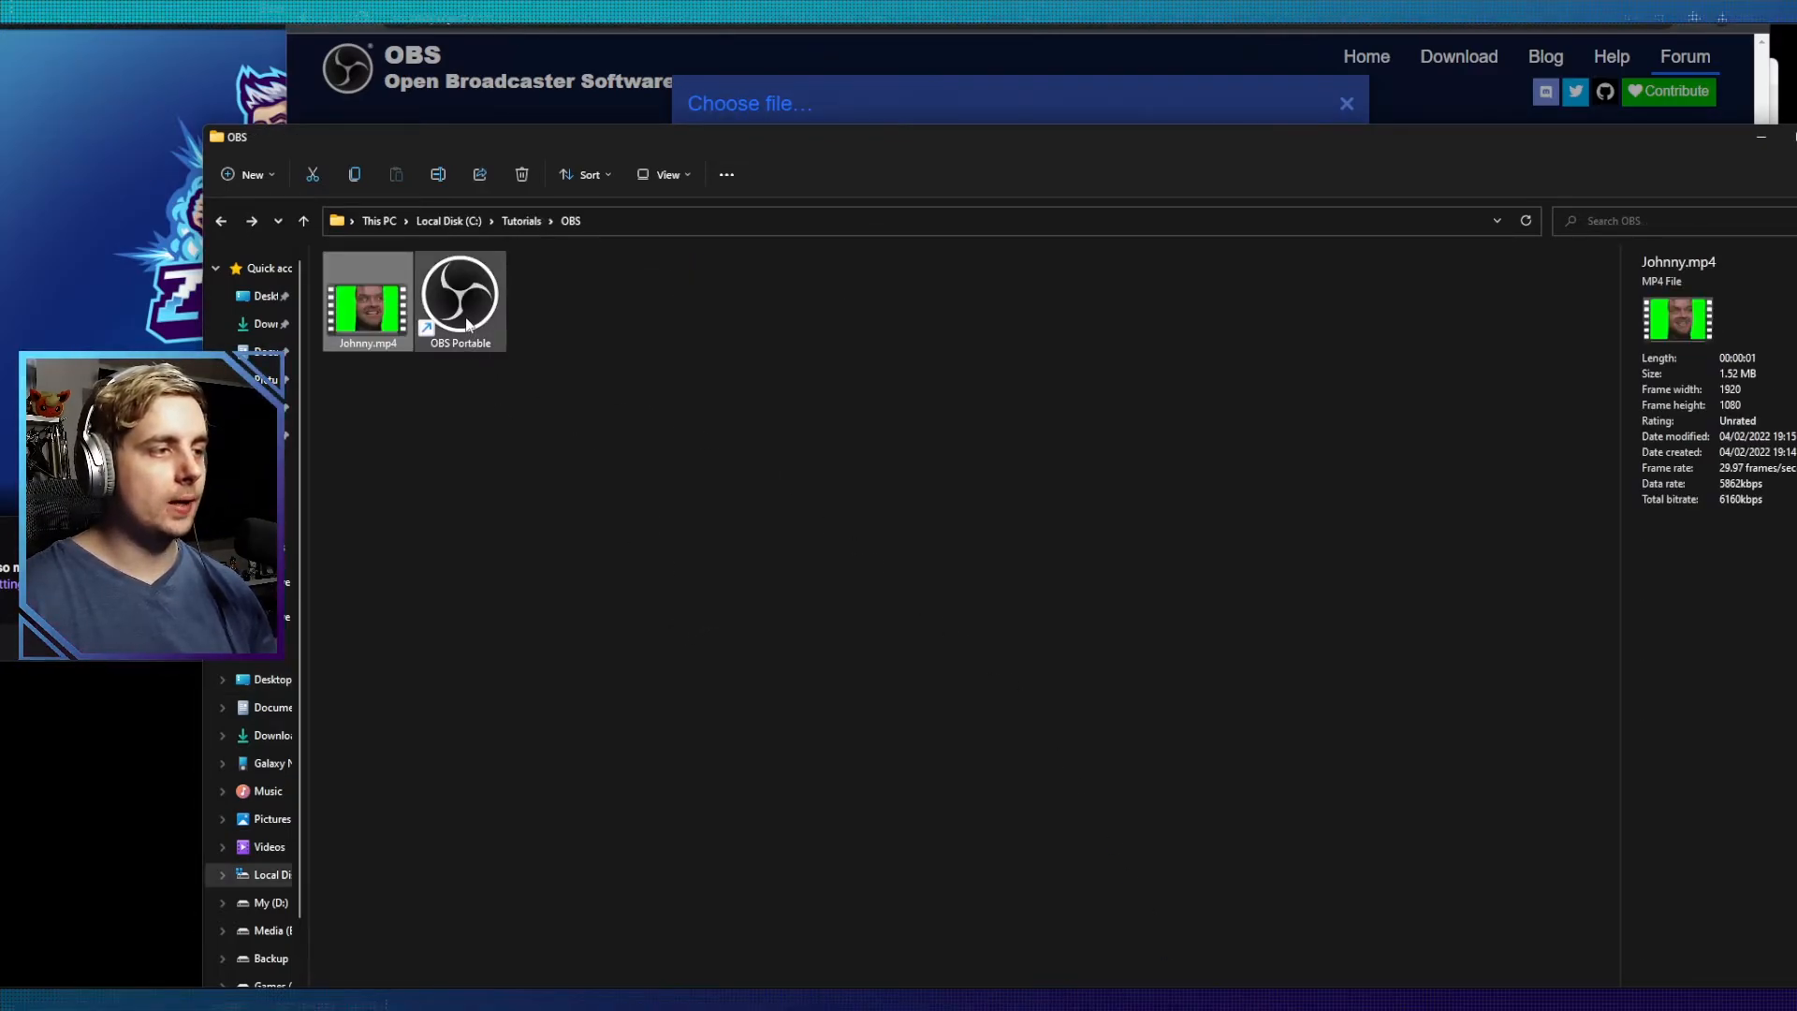
pyautogui.doubleClick(466, 324)
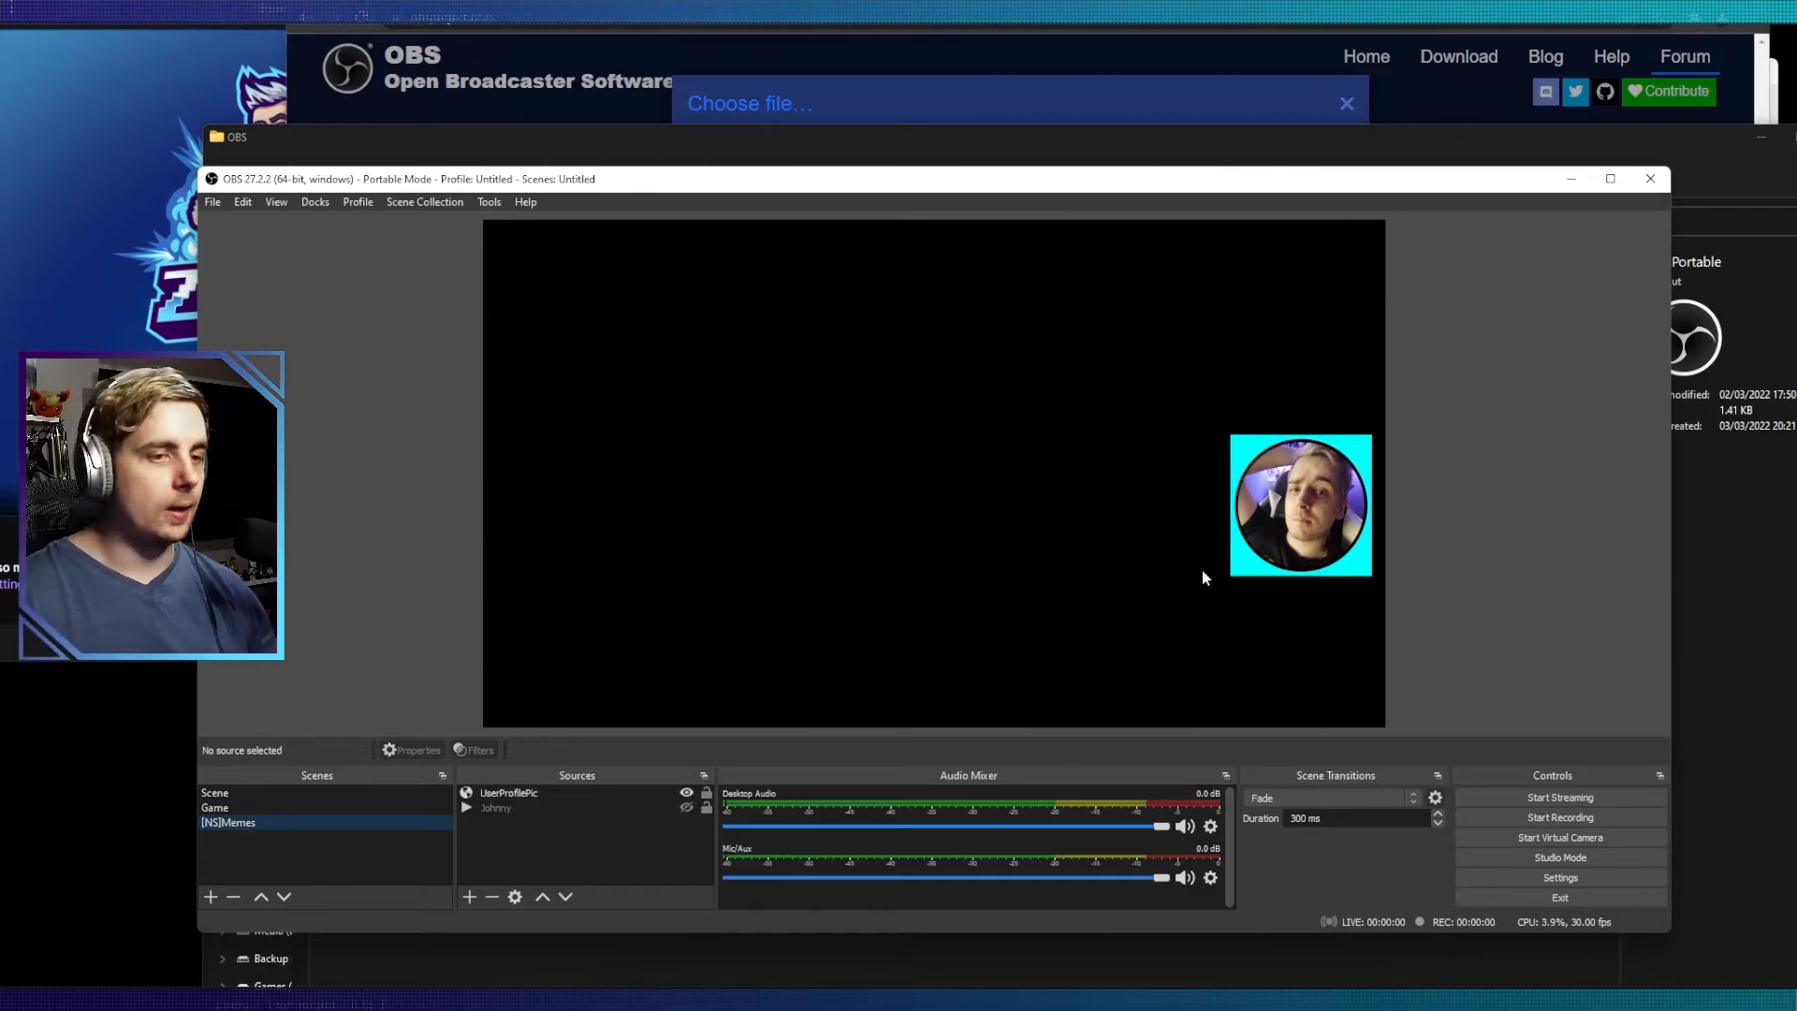
# Step: Add a Move Source filter named LurkPFP-Default to the [NS]Memes scene
pyautogui.rightClick(340, 827)
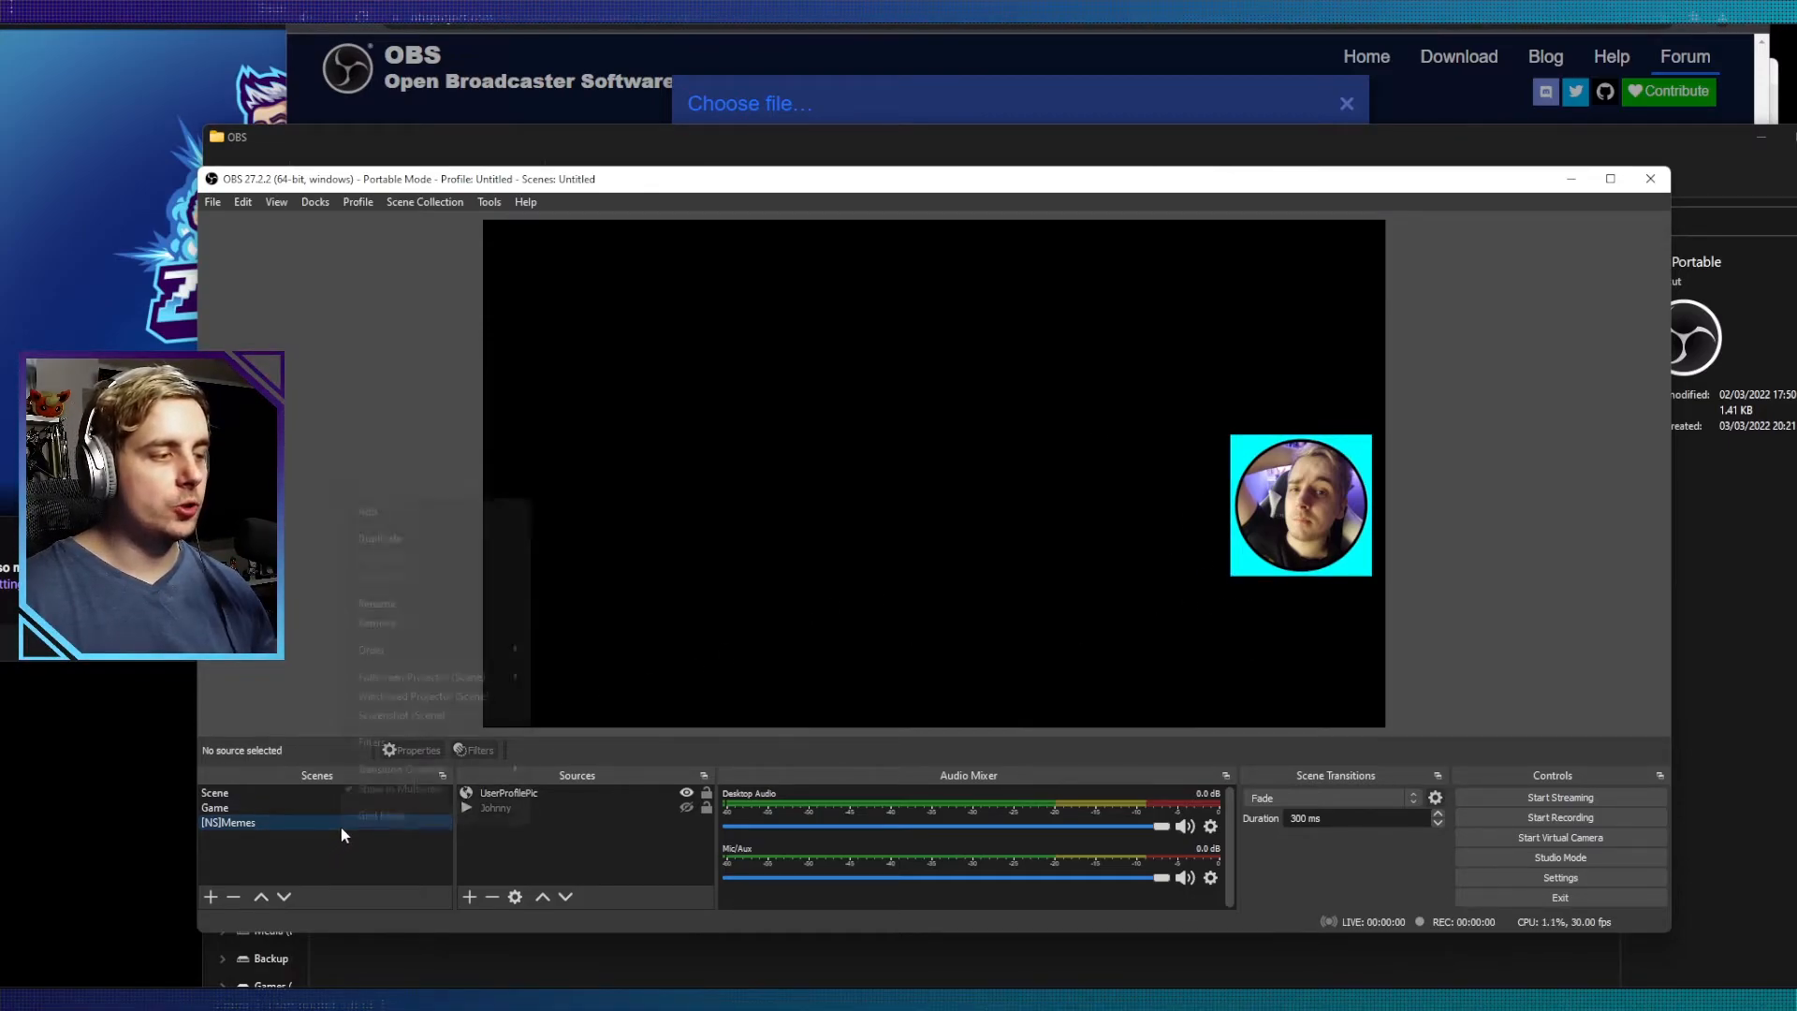
pyautogui.click(402, 748)
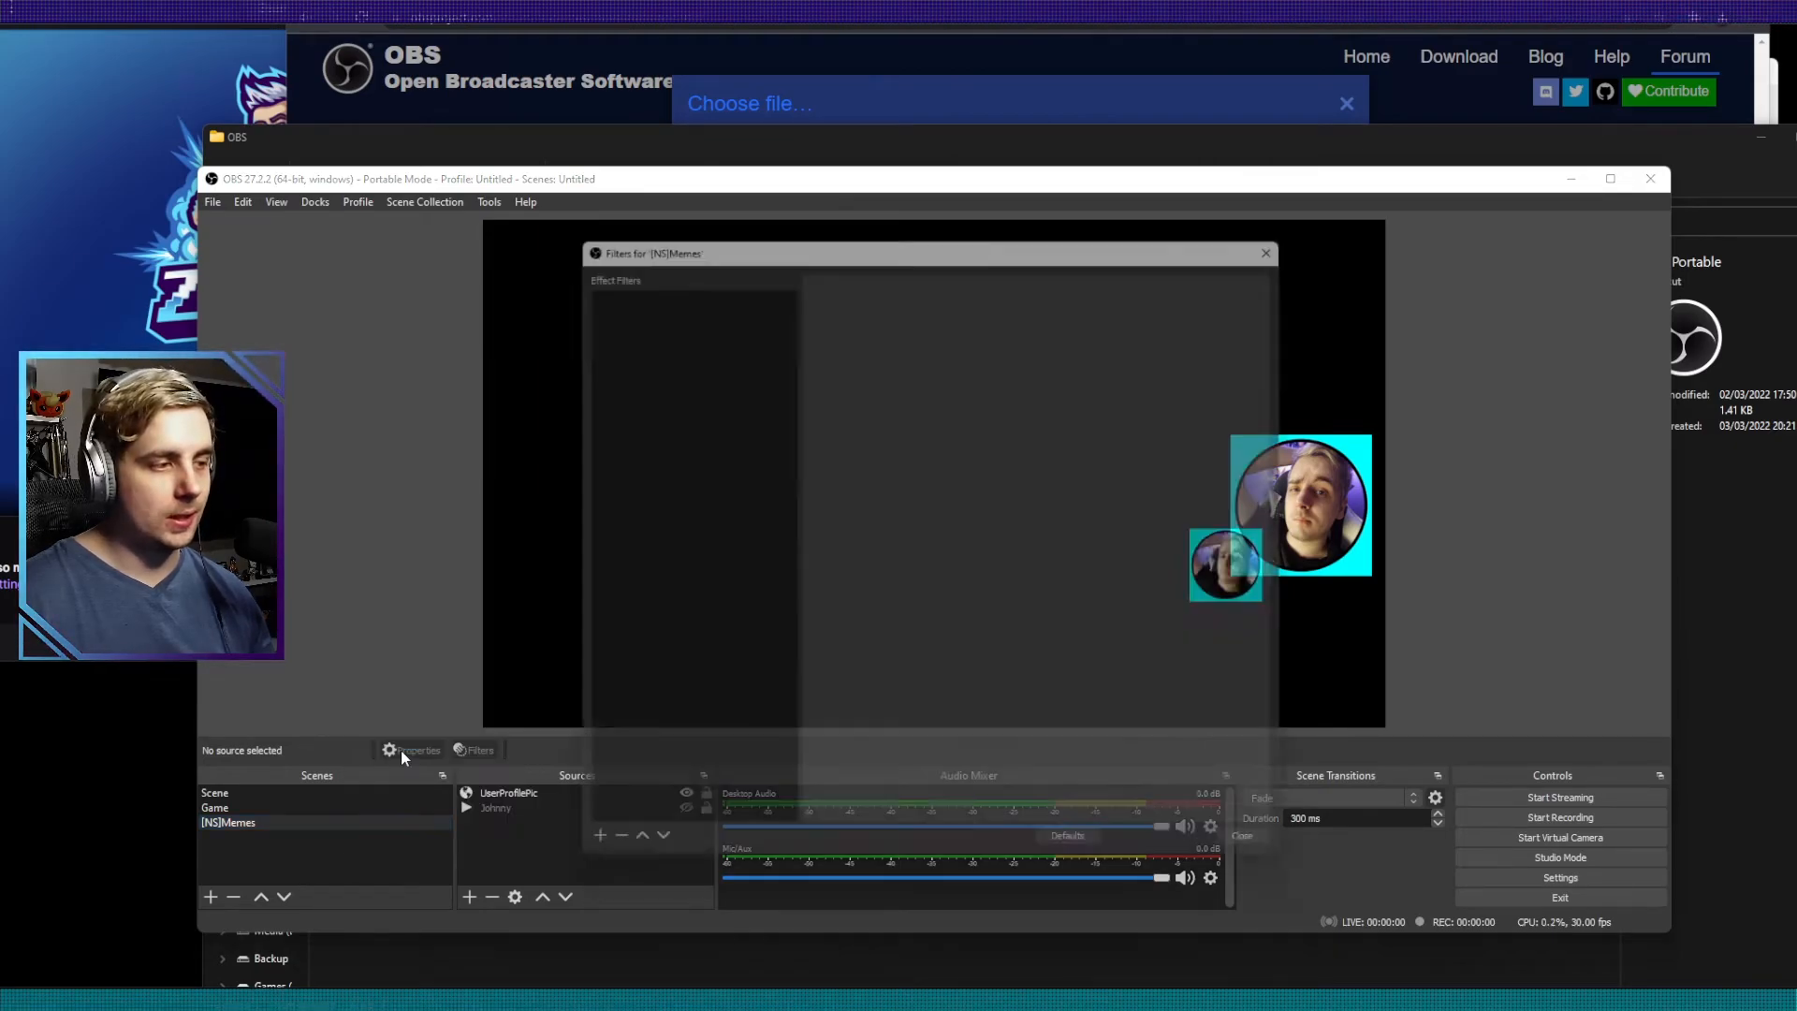
pyautogui.rightClick(625, 381)
pyautogui.moveTo(649, 395)
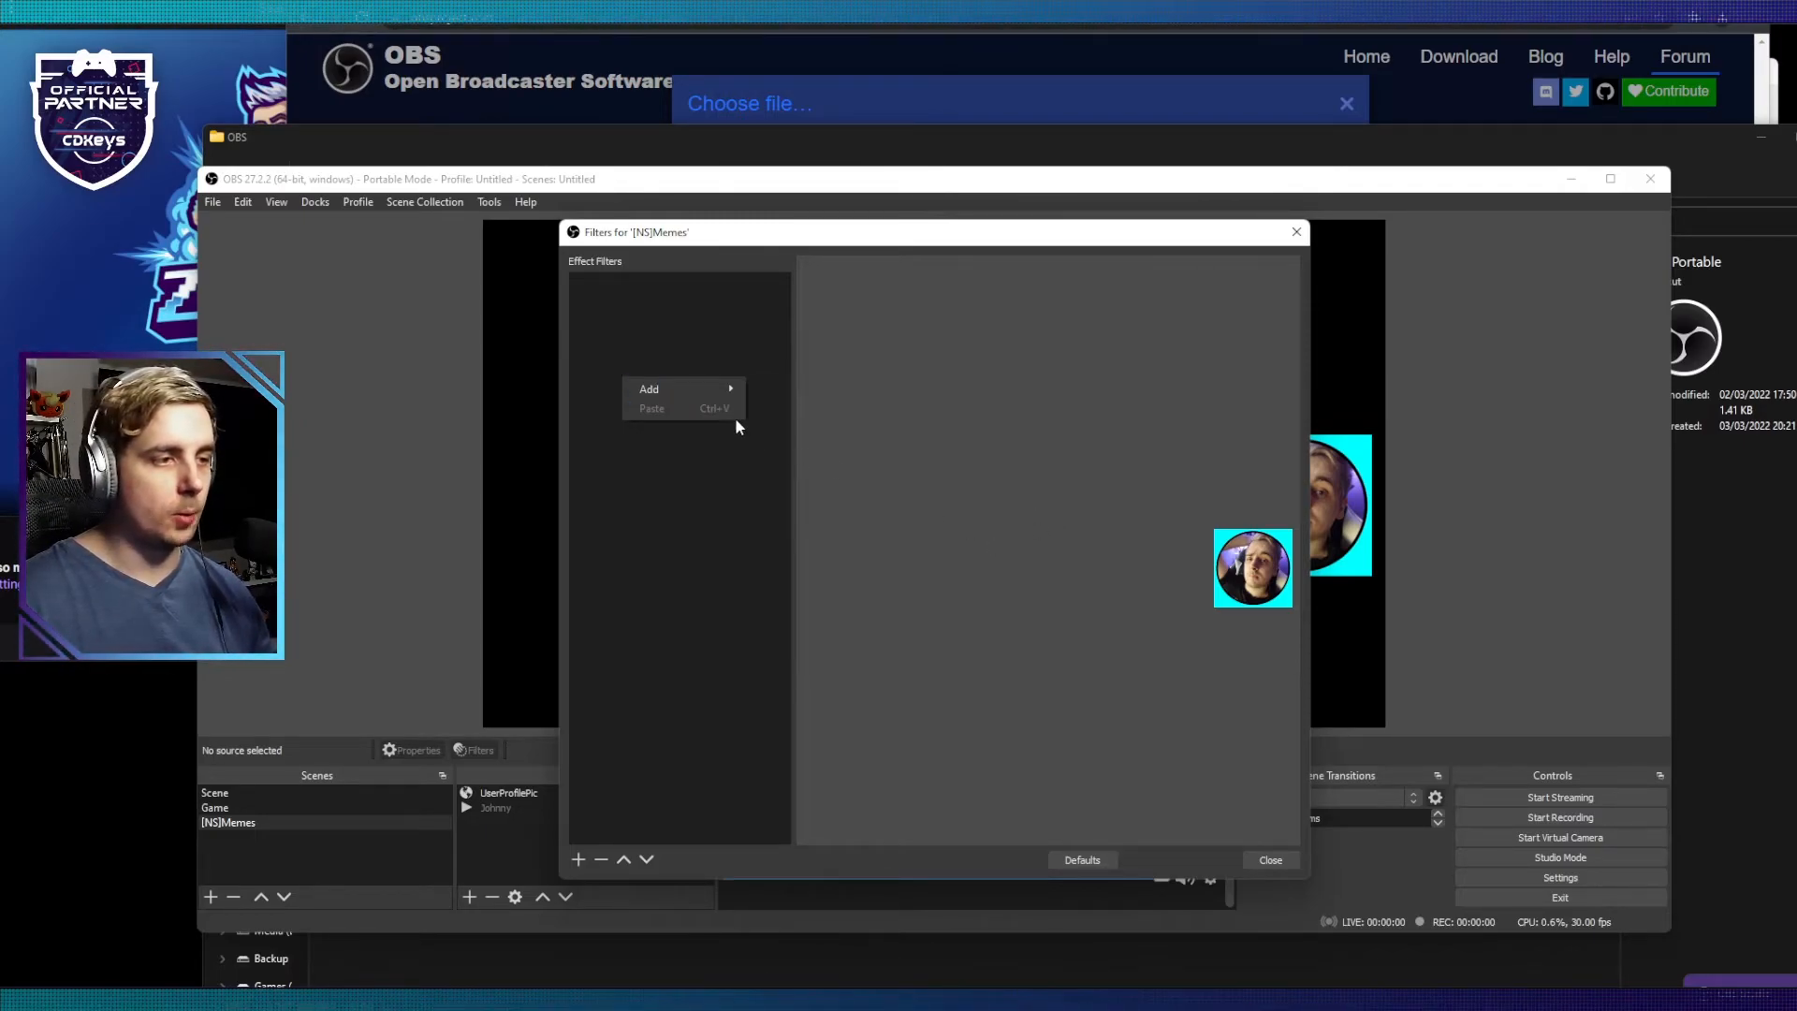
pyautogui.moveTo(728, 388)
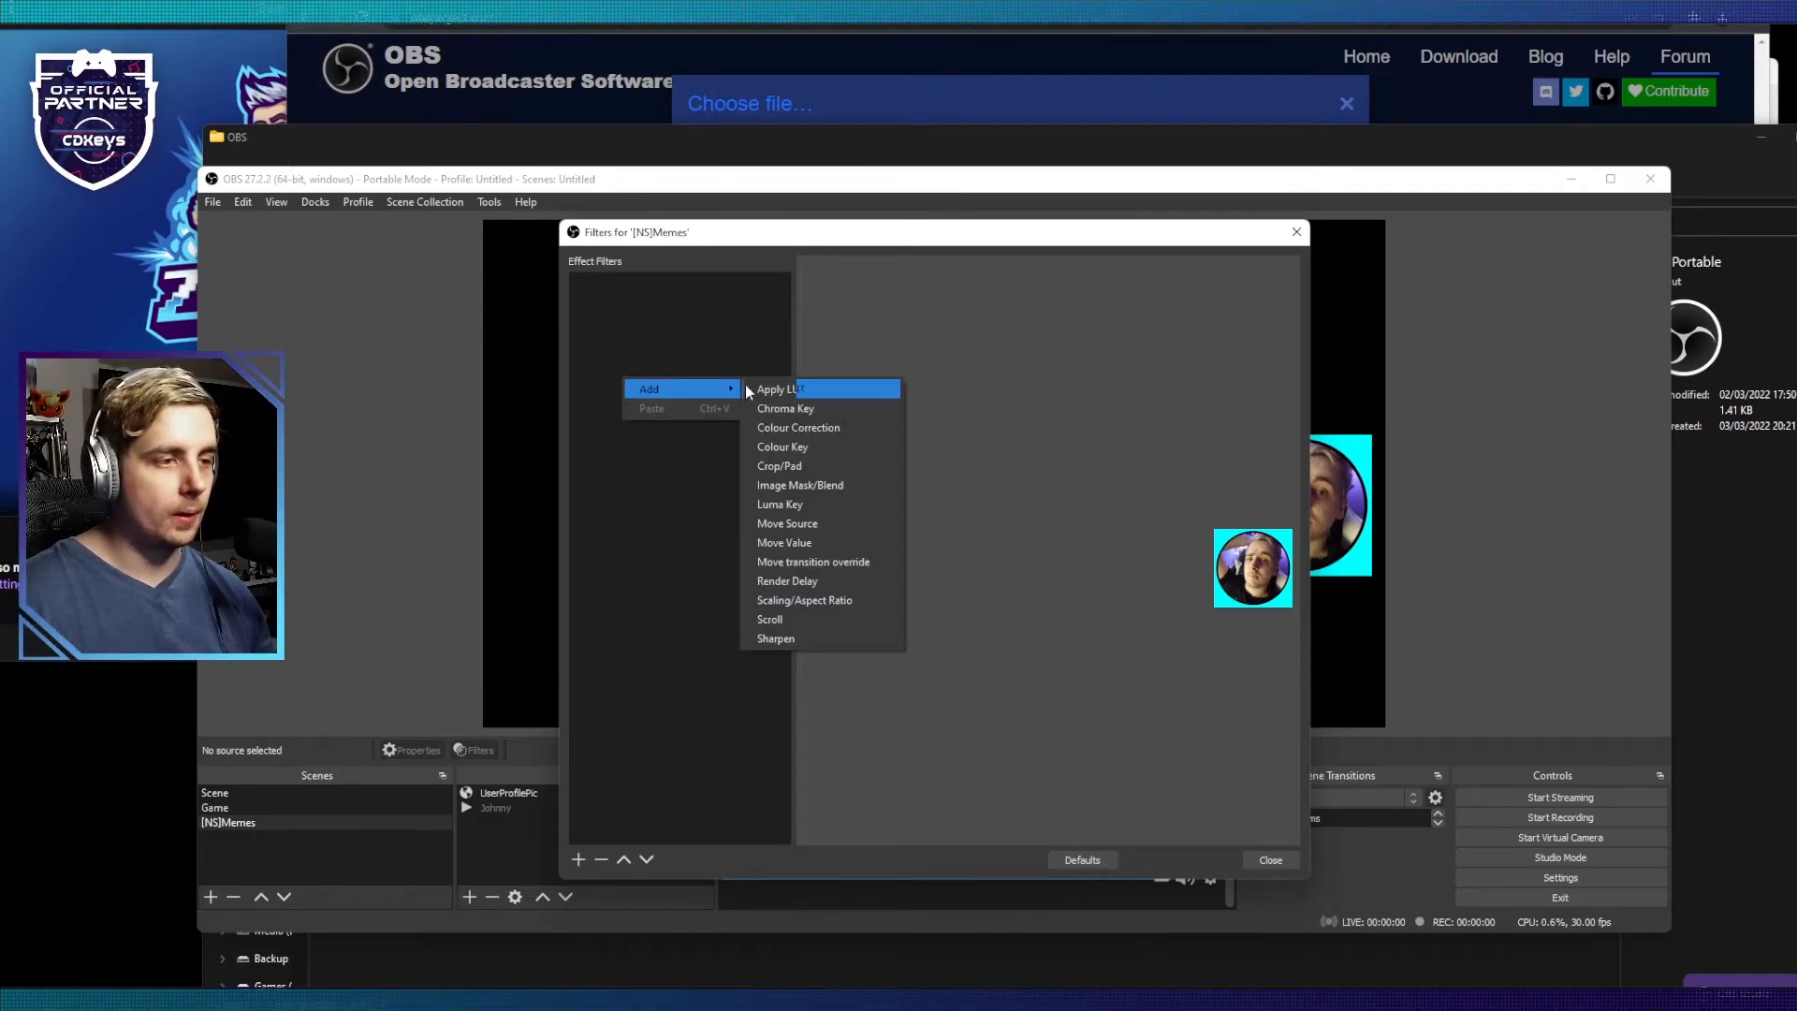
pyautogui.click(822, 530)
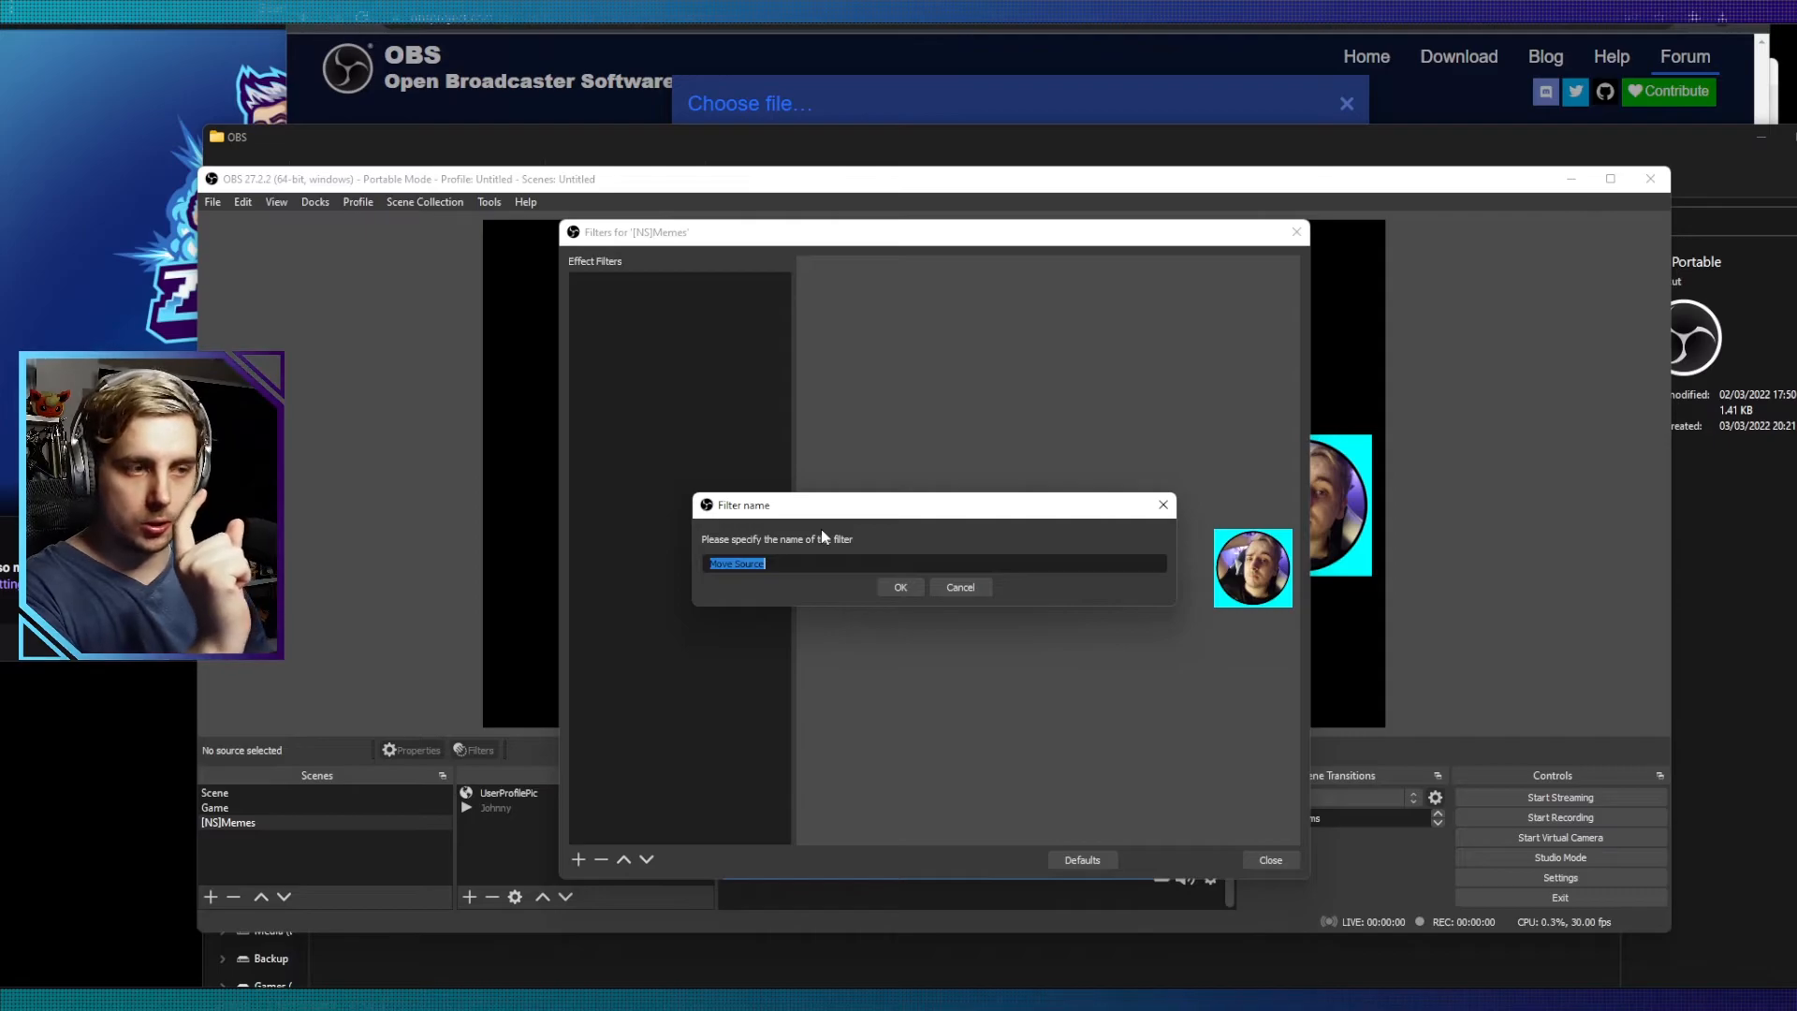
pyautogui.write('L')
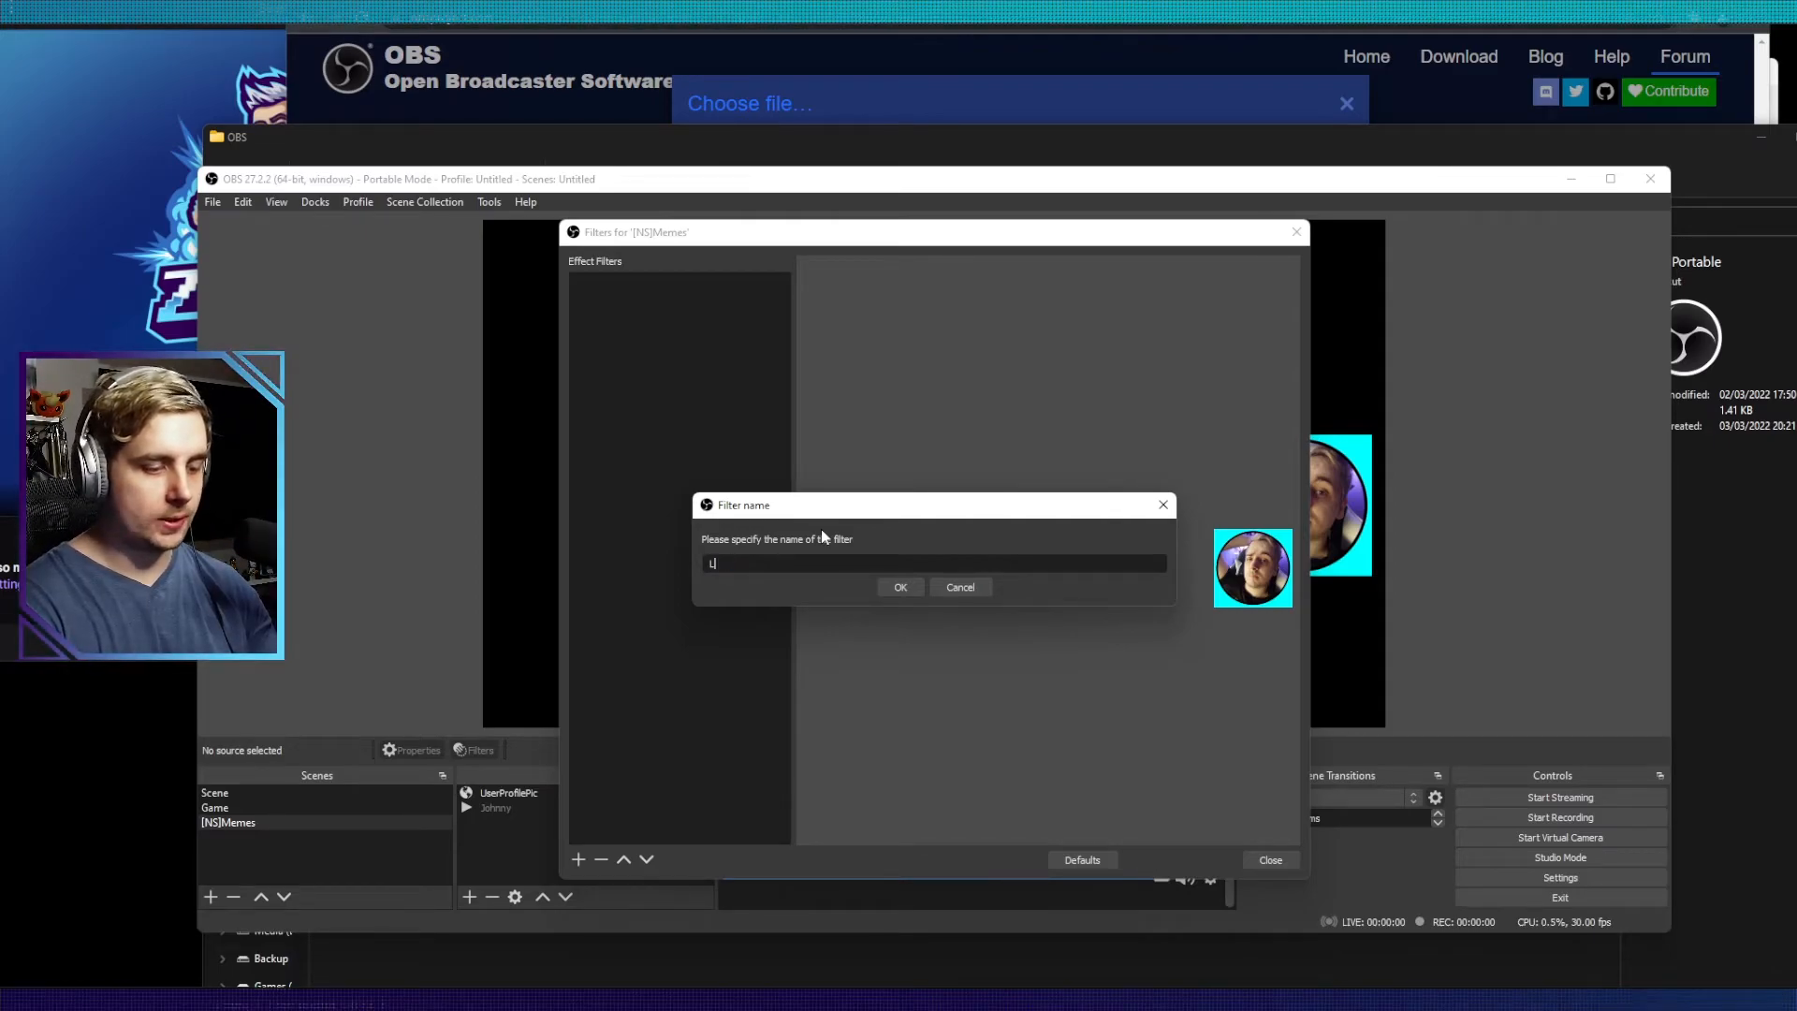
pyautogui.write('iurkPFP-')
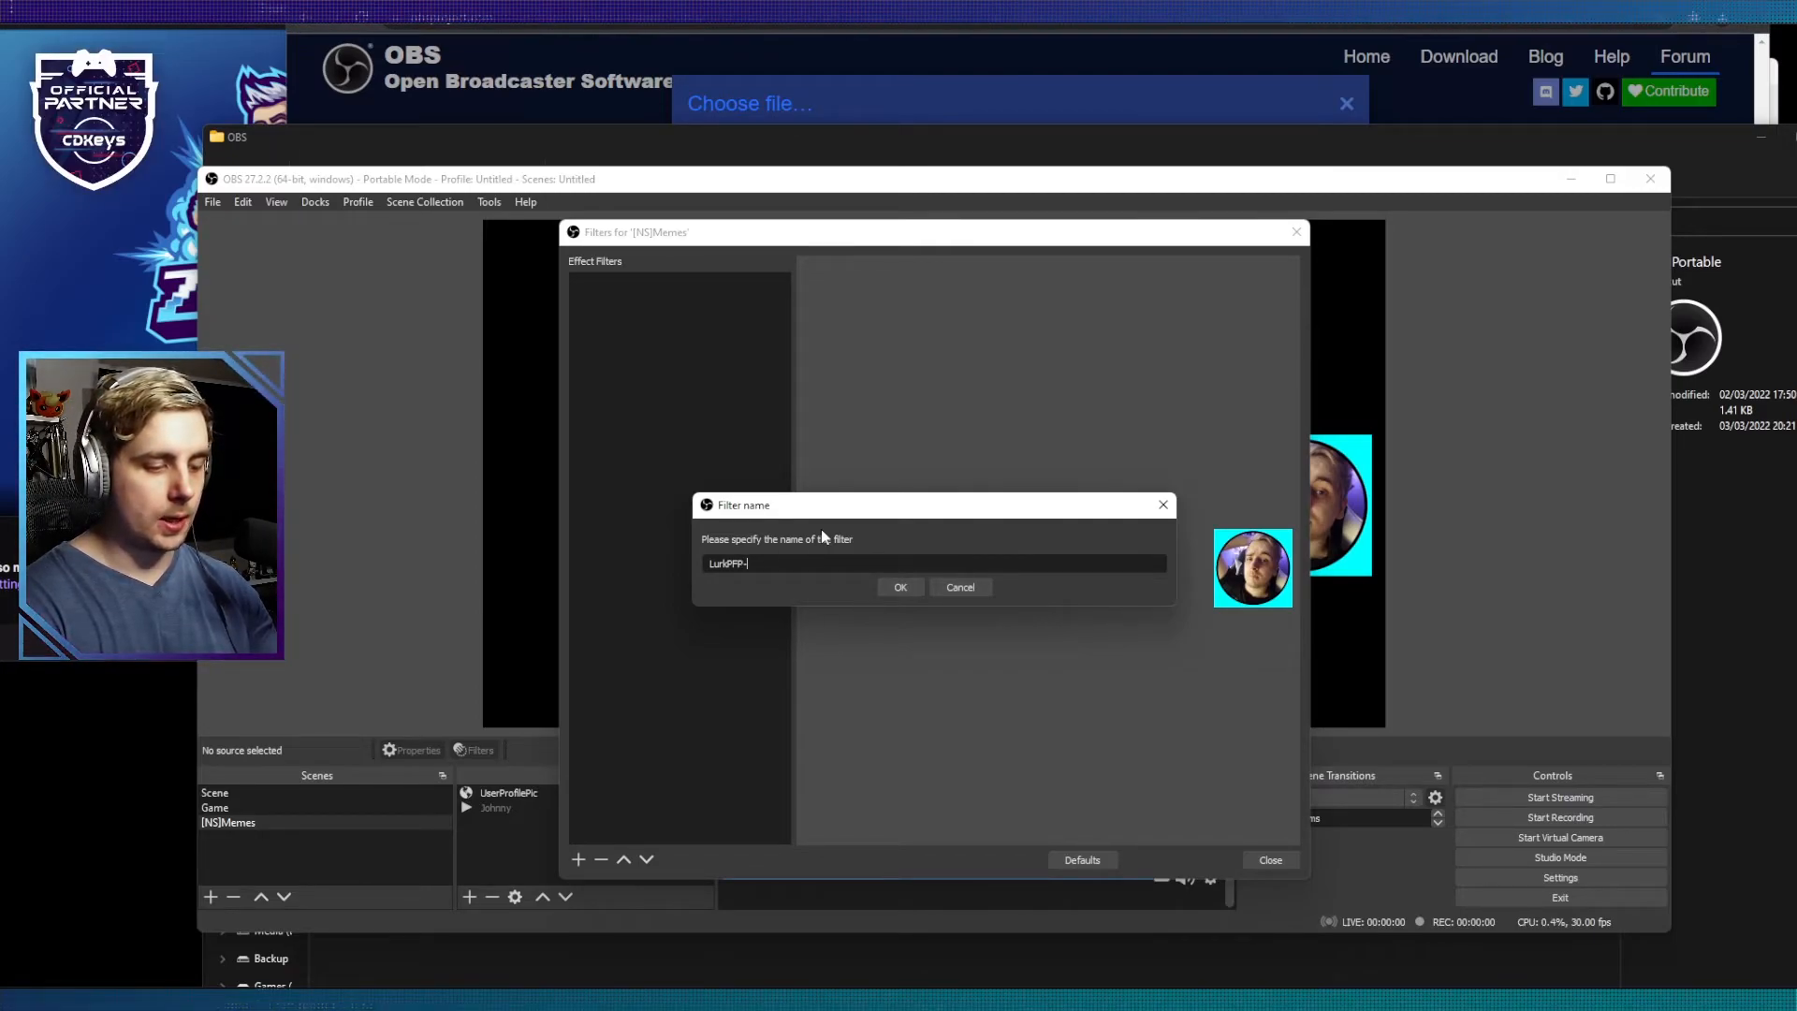
pyautogui.write('Default')
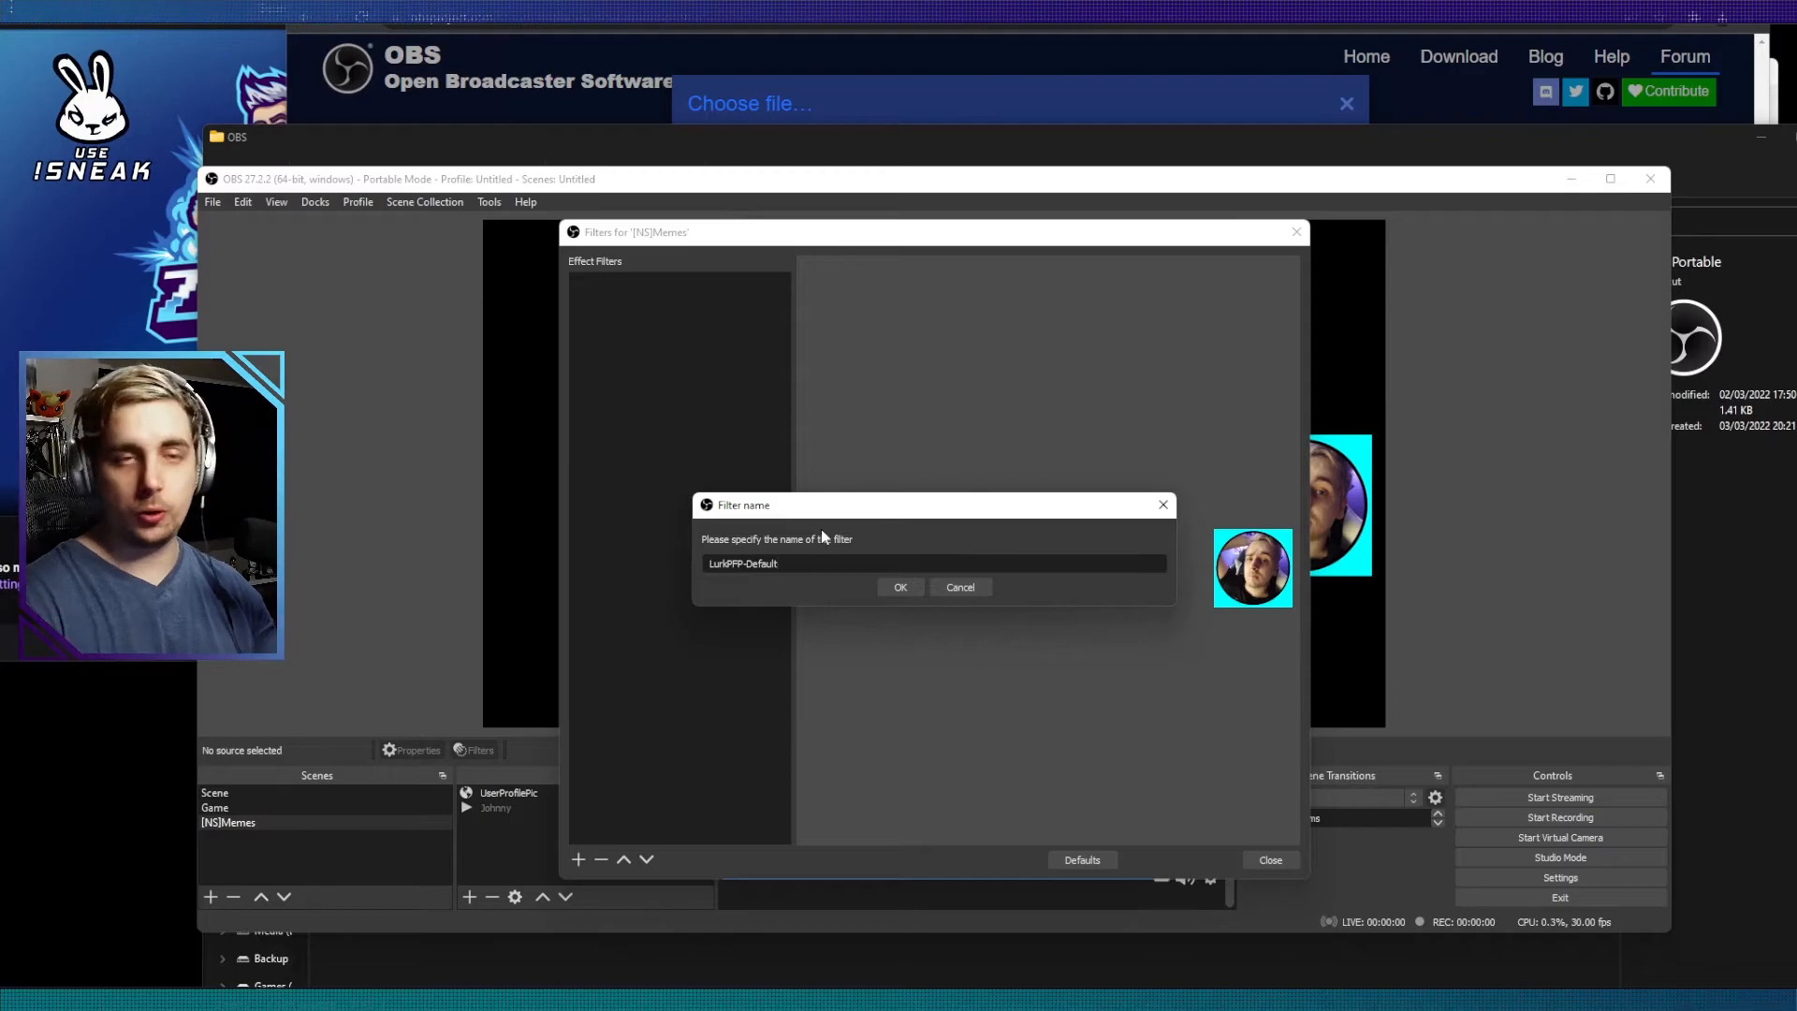
pyautogui.click(907, 588)
# Step: With the filters window moved aside, shrink the UserProfilePic source and place it just outside the canvas's right edge
pyautogui.moveTo(945, 223); pyautogui.dragTo(784, 202)
pyautogui.click(1289, 504)
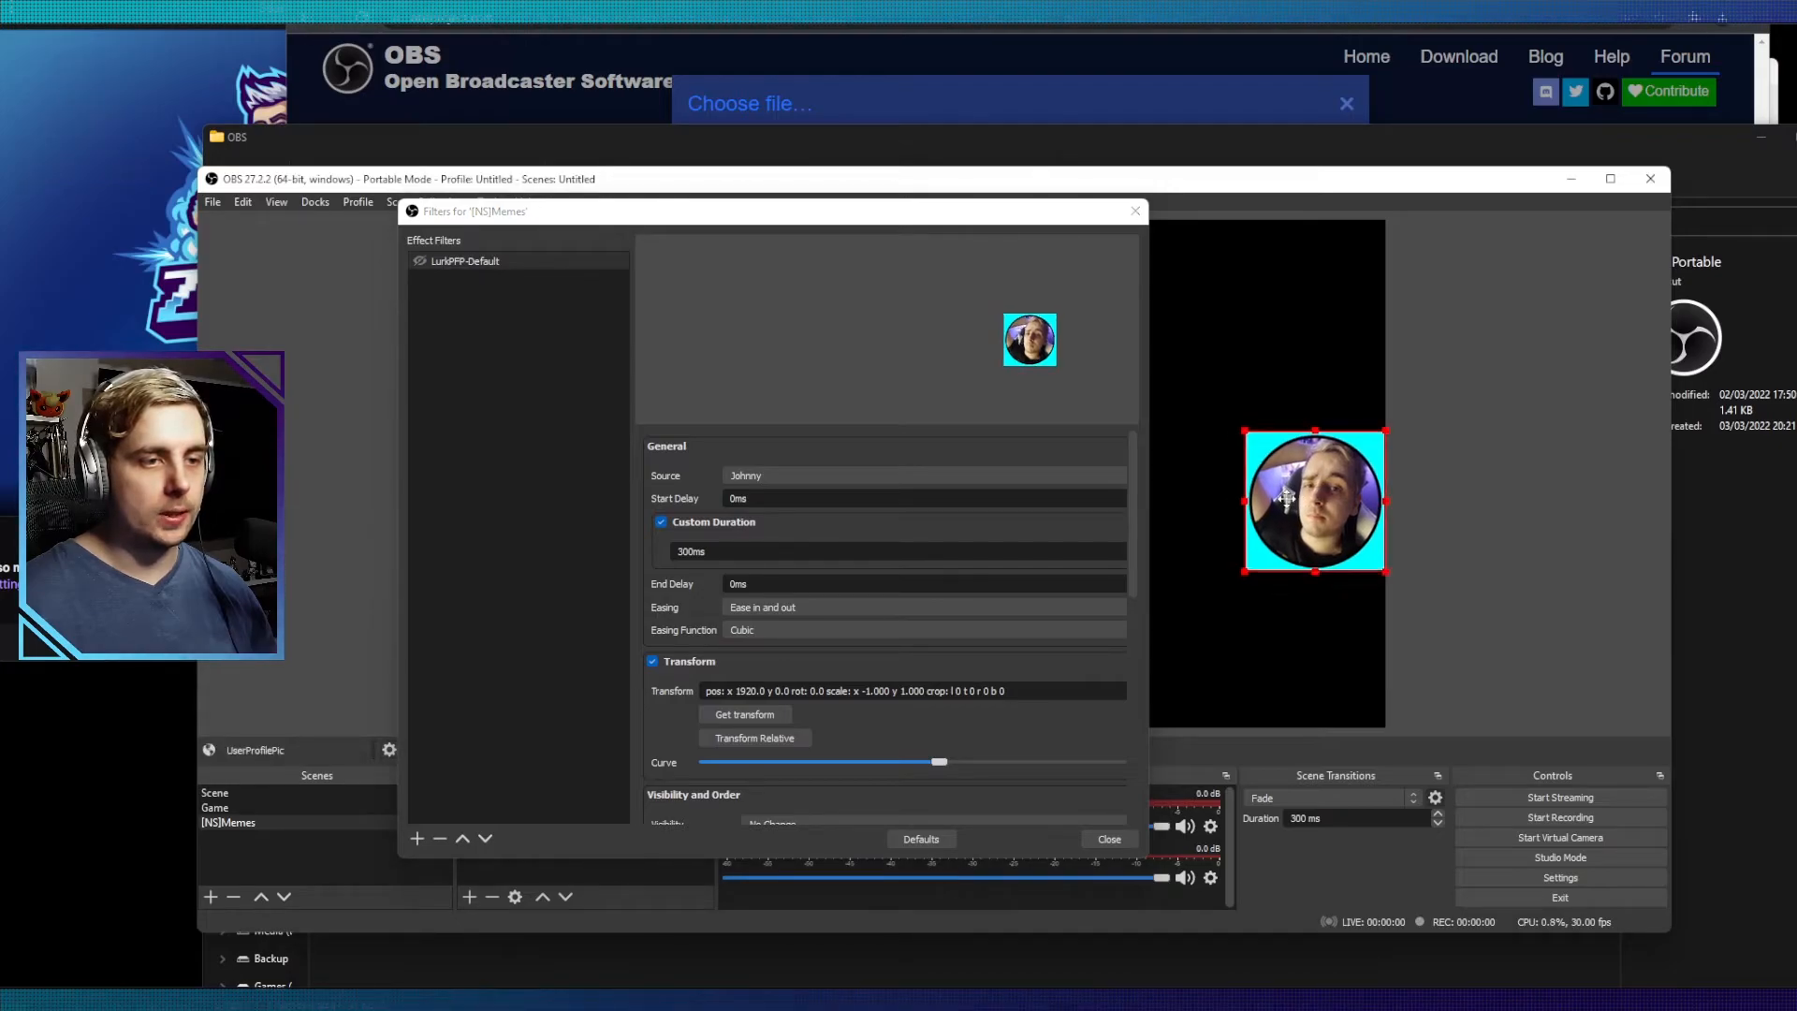
pyautogui.moveTo(1289, 504); pyautogui.dragTo(1241, 489)
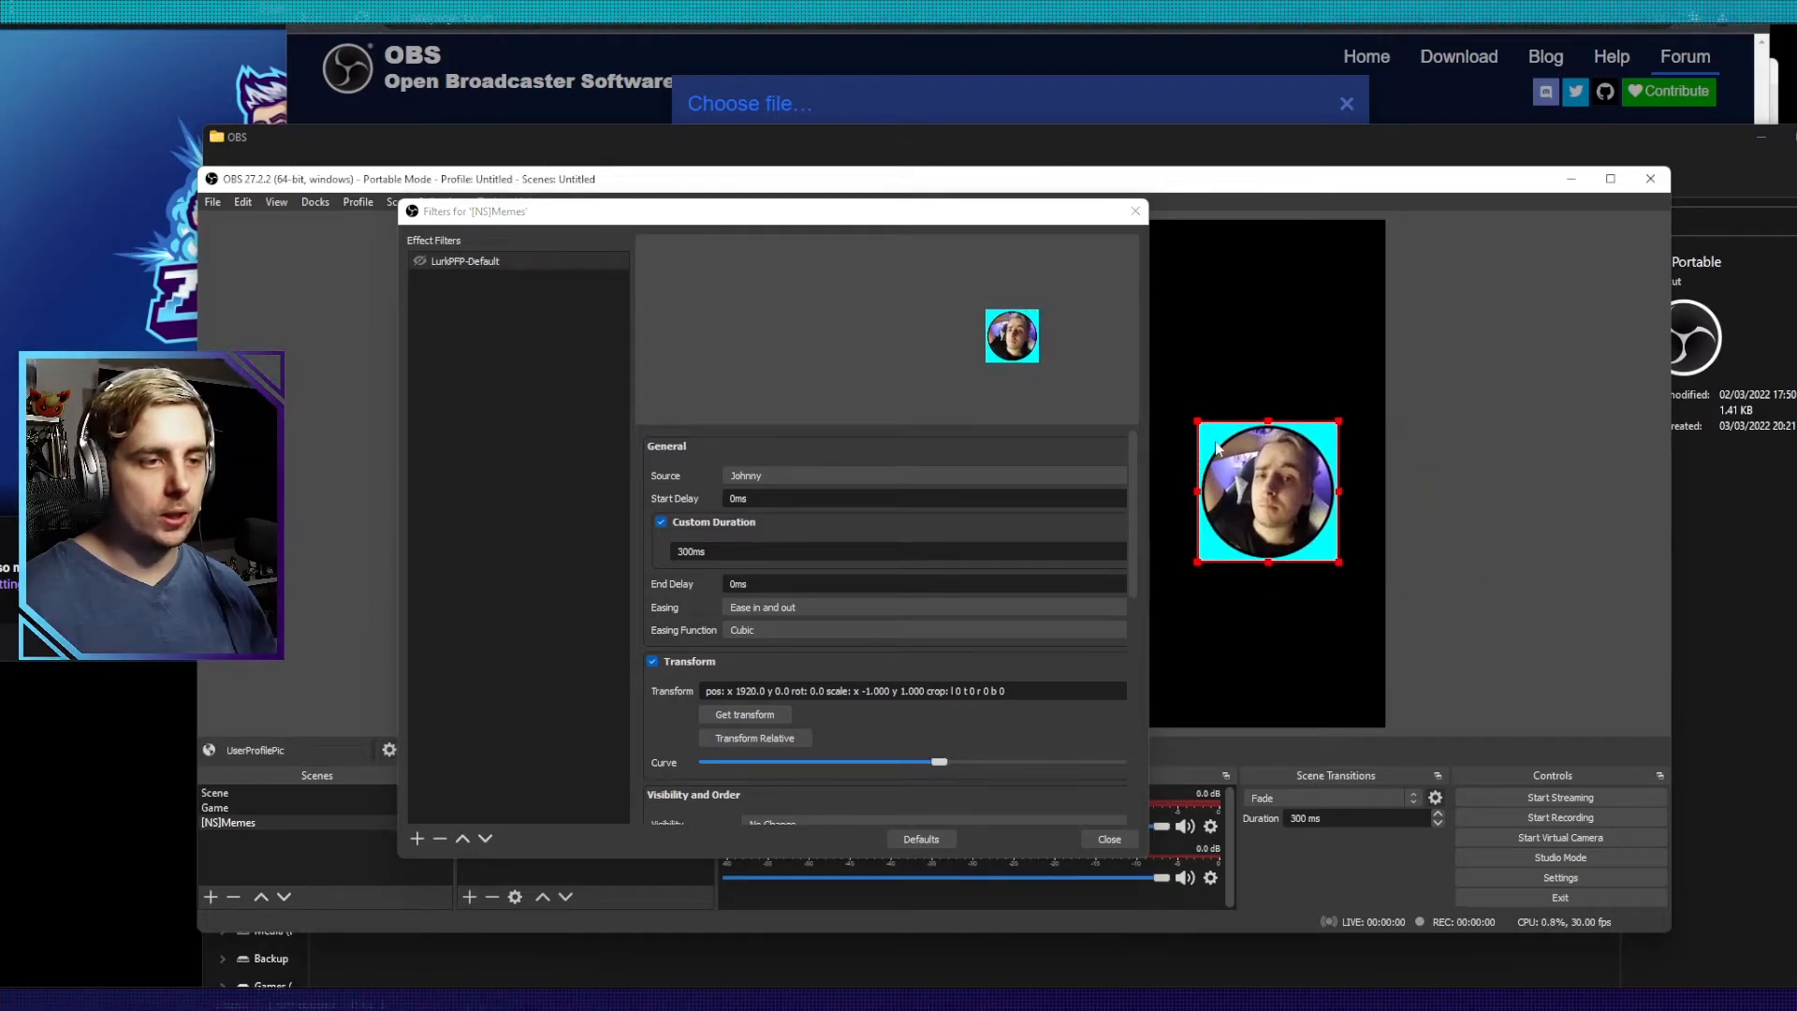
pyautogui.moveTo(1197, 419); pyautogui.dragTo(1439, 513)
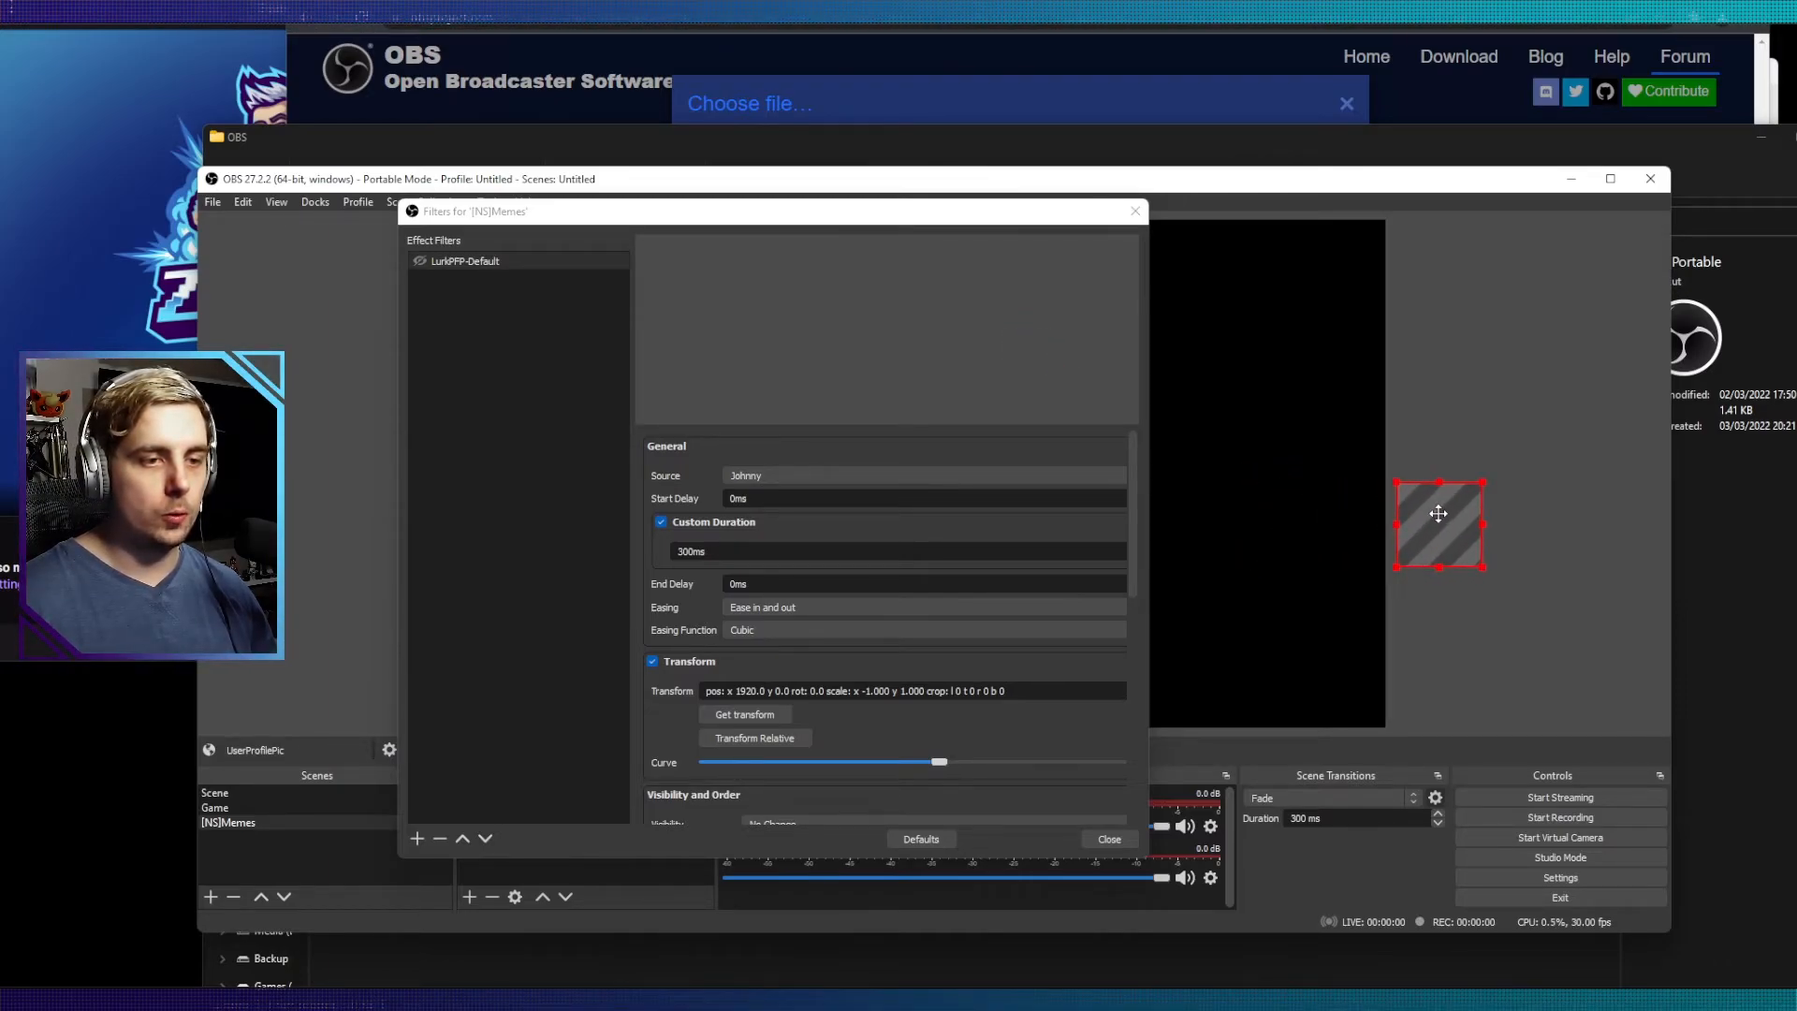
# Step: Set the LurkPFP-Default filter's source to UserProfilePic and test it by moving the picture onto the canvas and triggering the filter
pyautogui.click(829, 471)
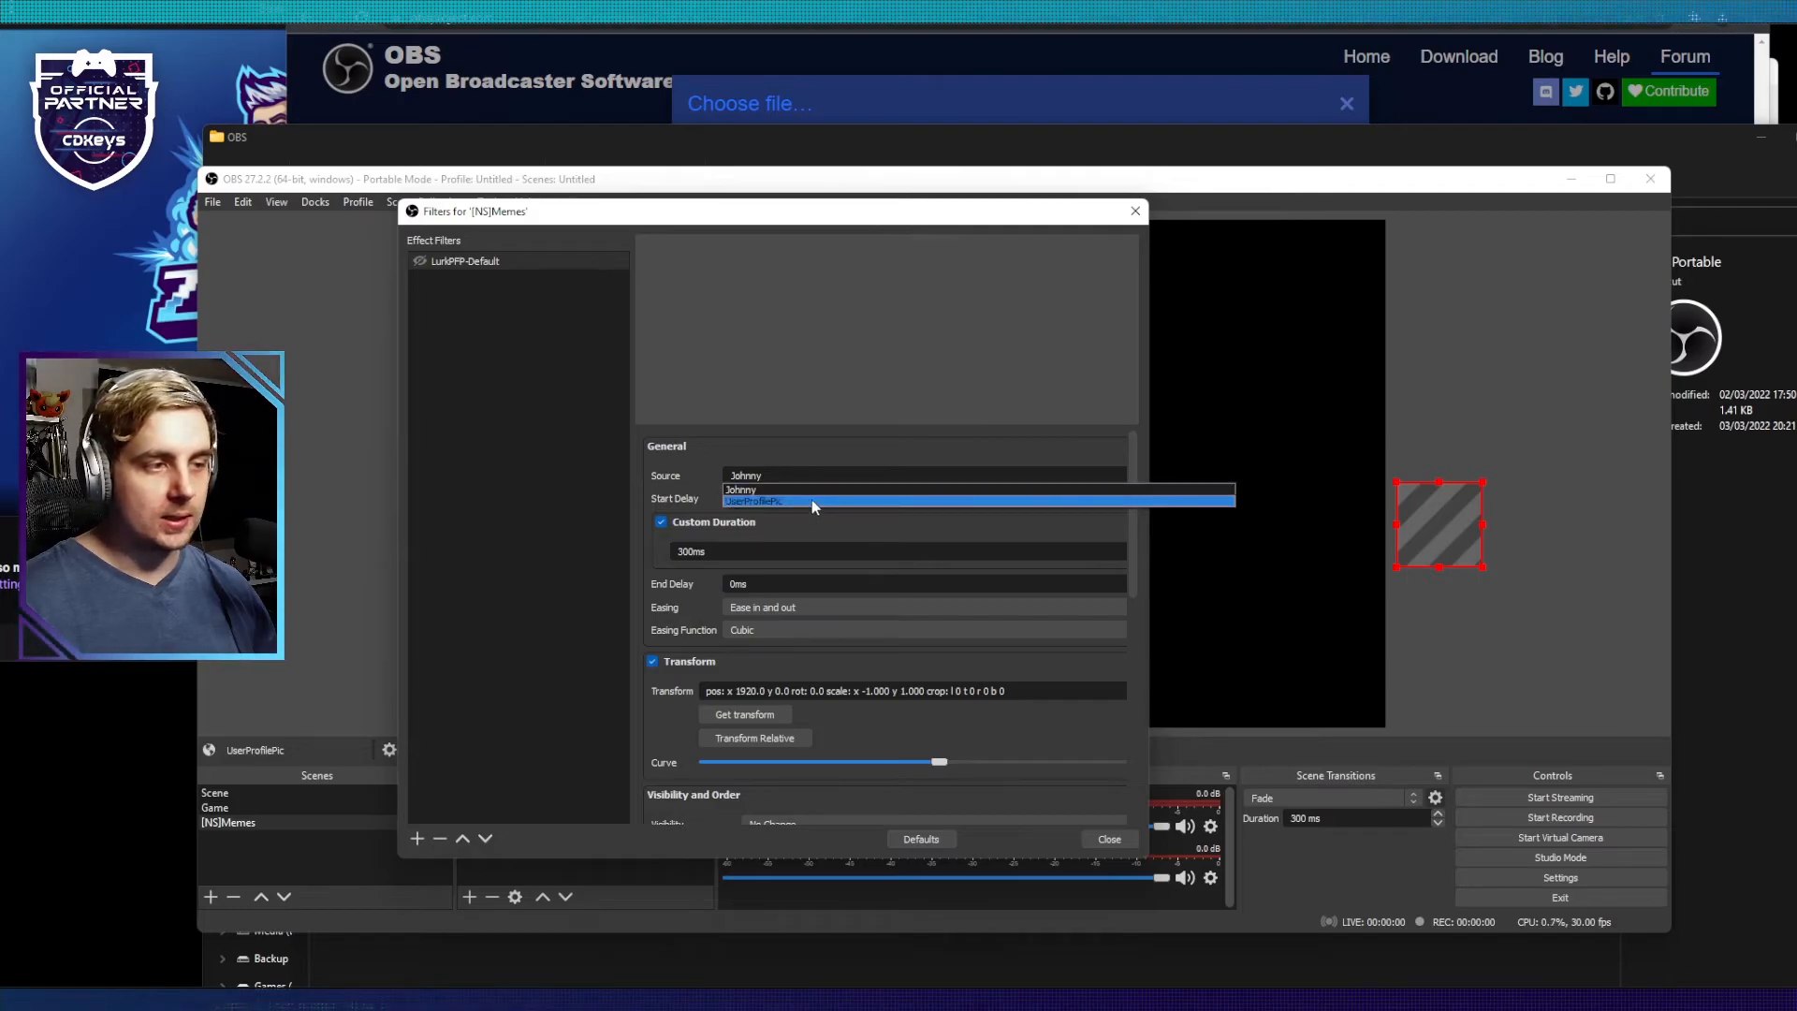
pyautogui.click(811, 500)
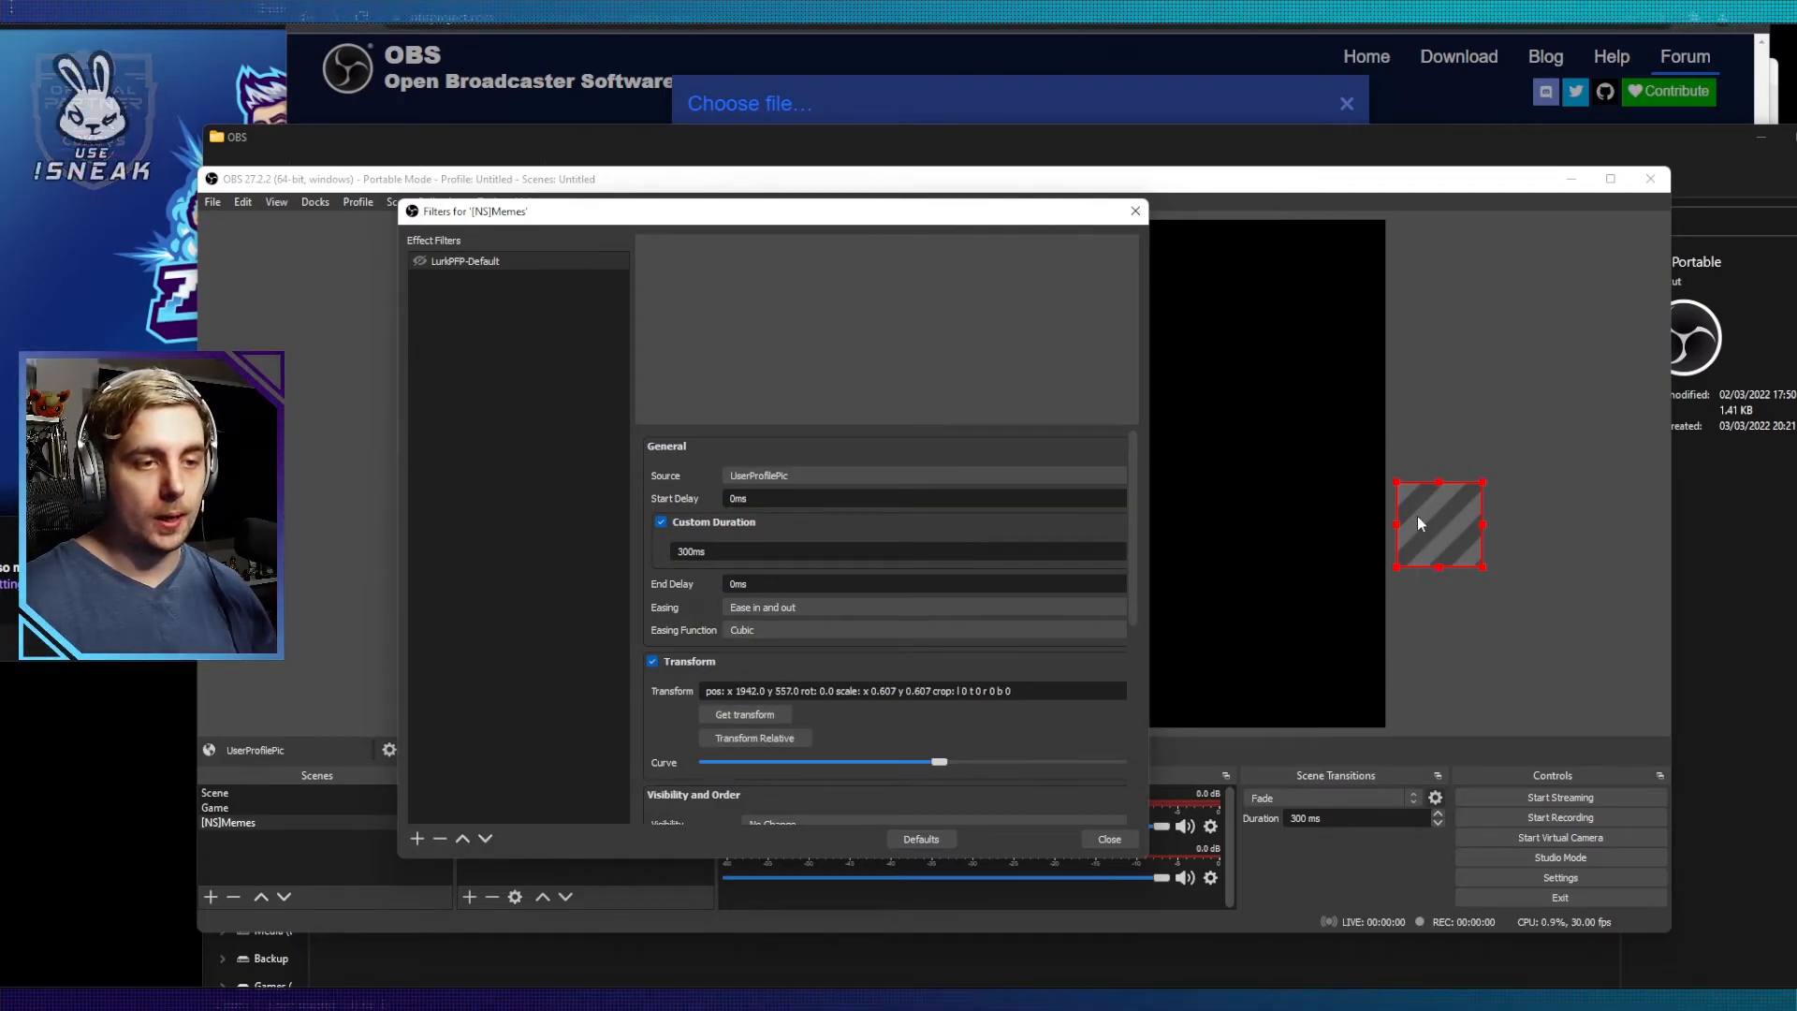
pyautogui.moveTo(1423, 517); pyautogui.dragTo(1308, 503)
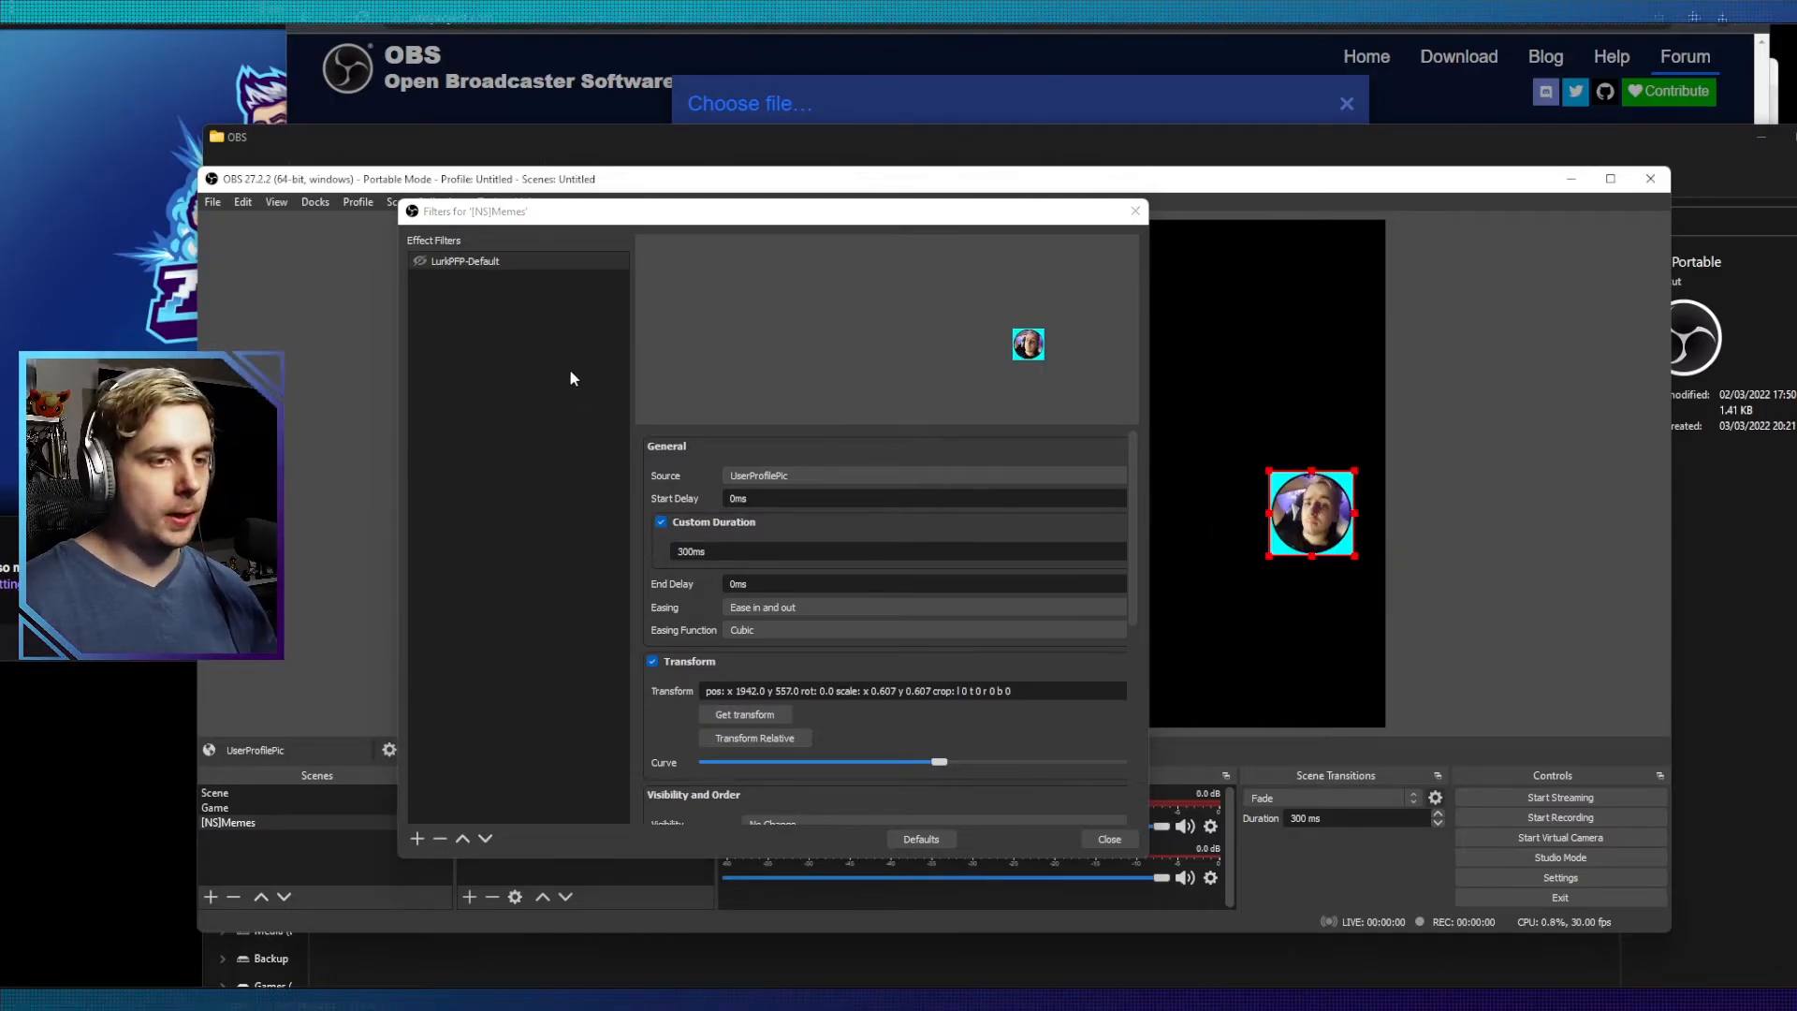
pyautogui.click(423, 264)
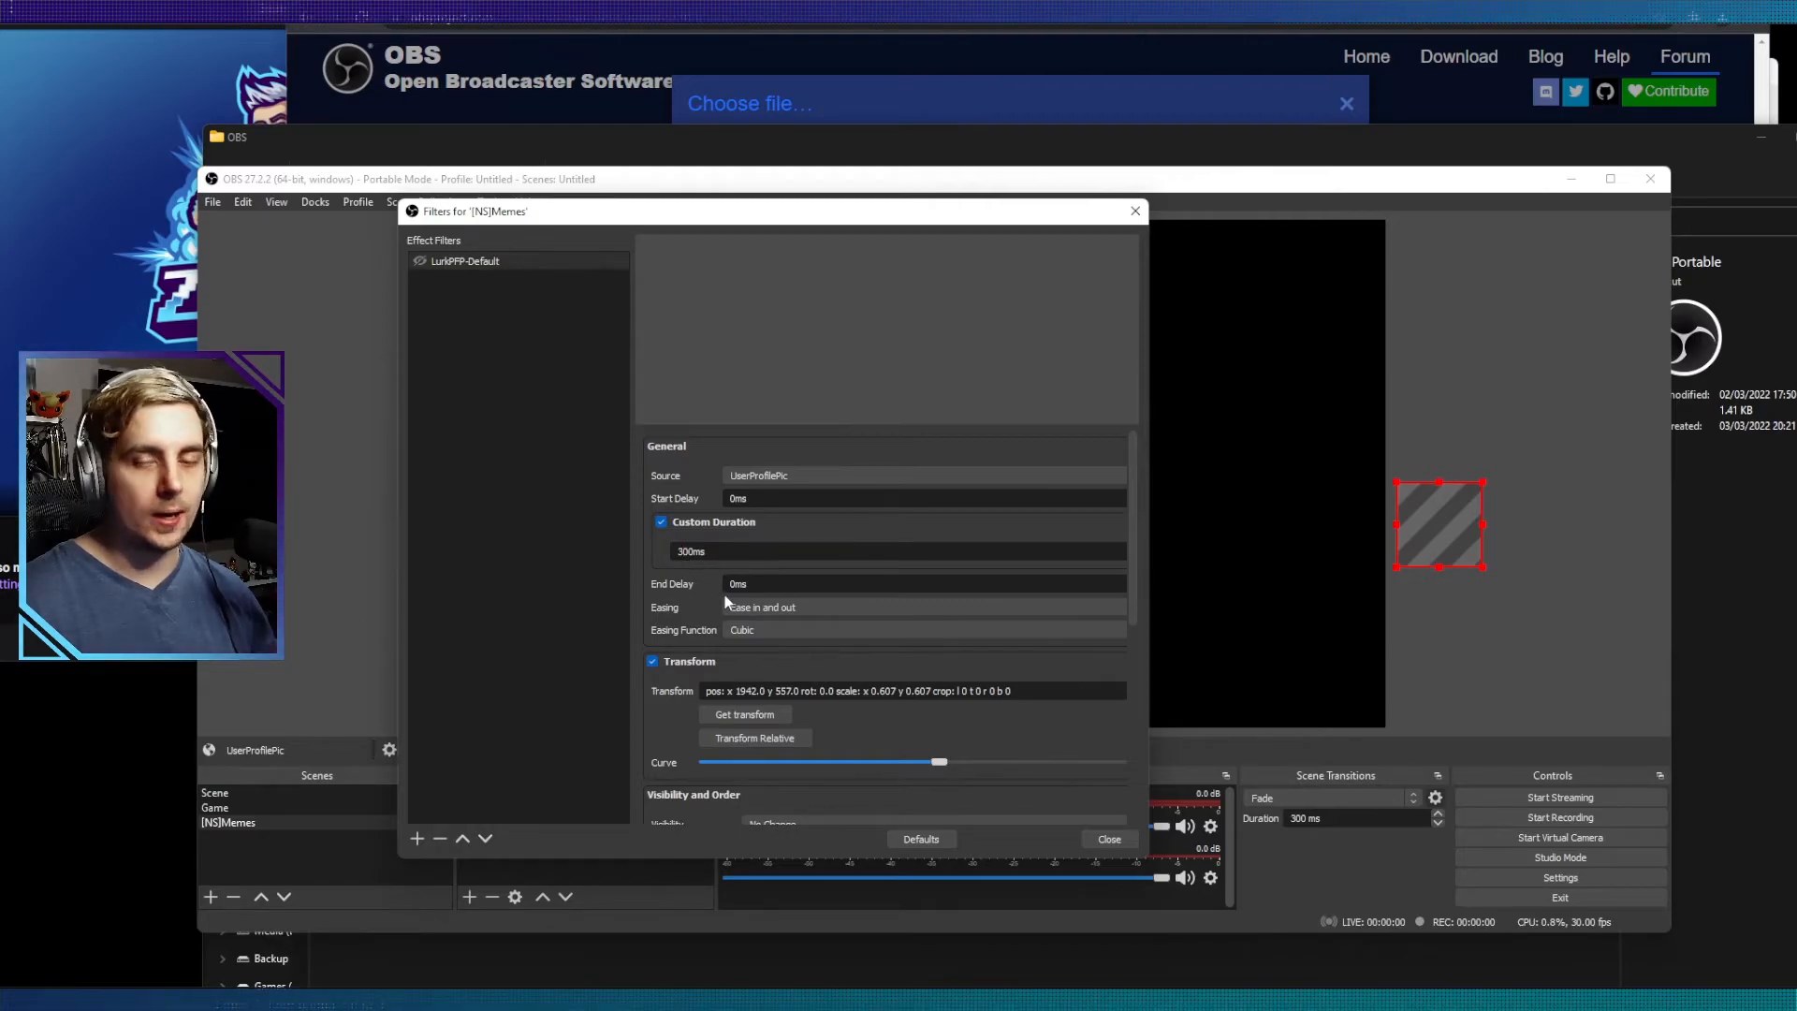
# Step: Set the LurkPFP-Default filter's custom duration to 600 ms and test it again from a position on the canvas
pyautogui.write('600')
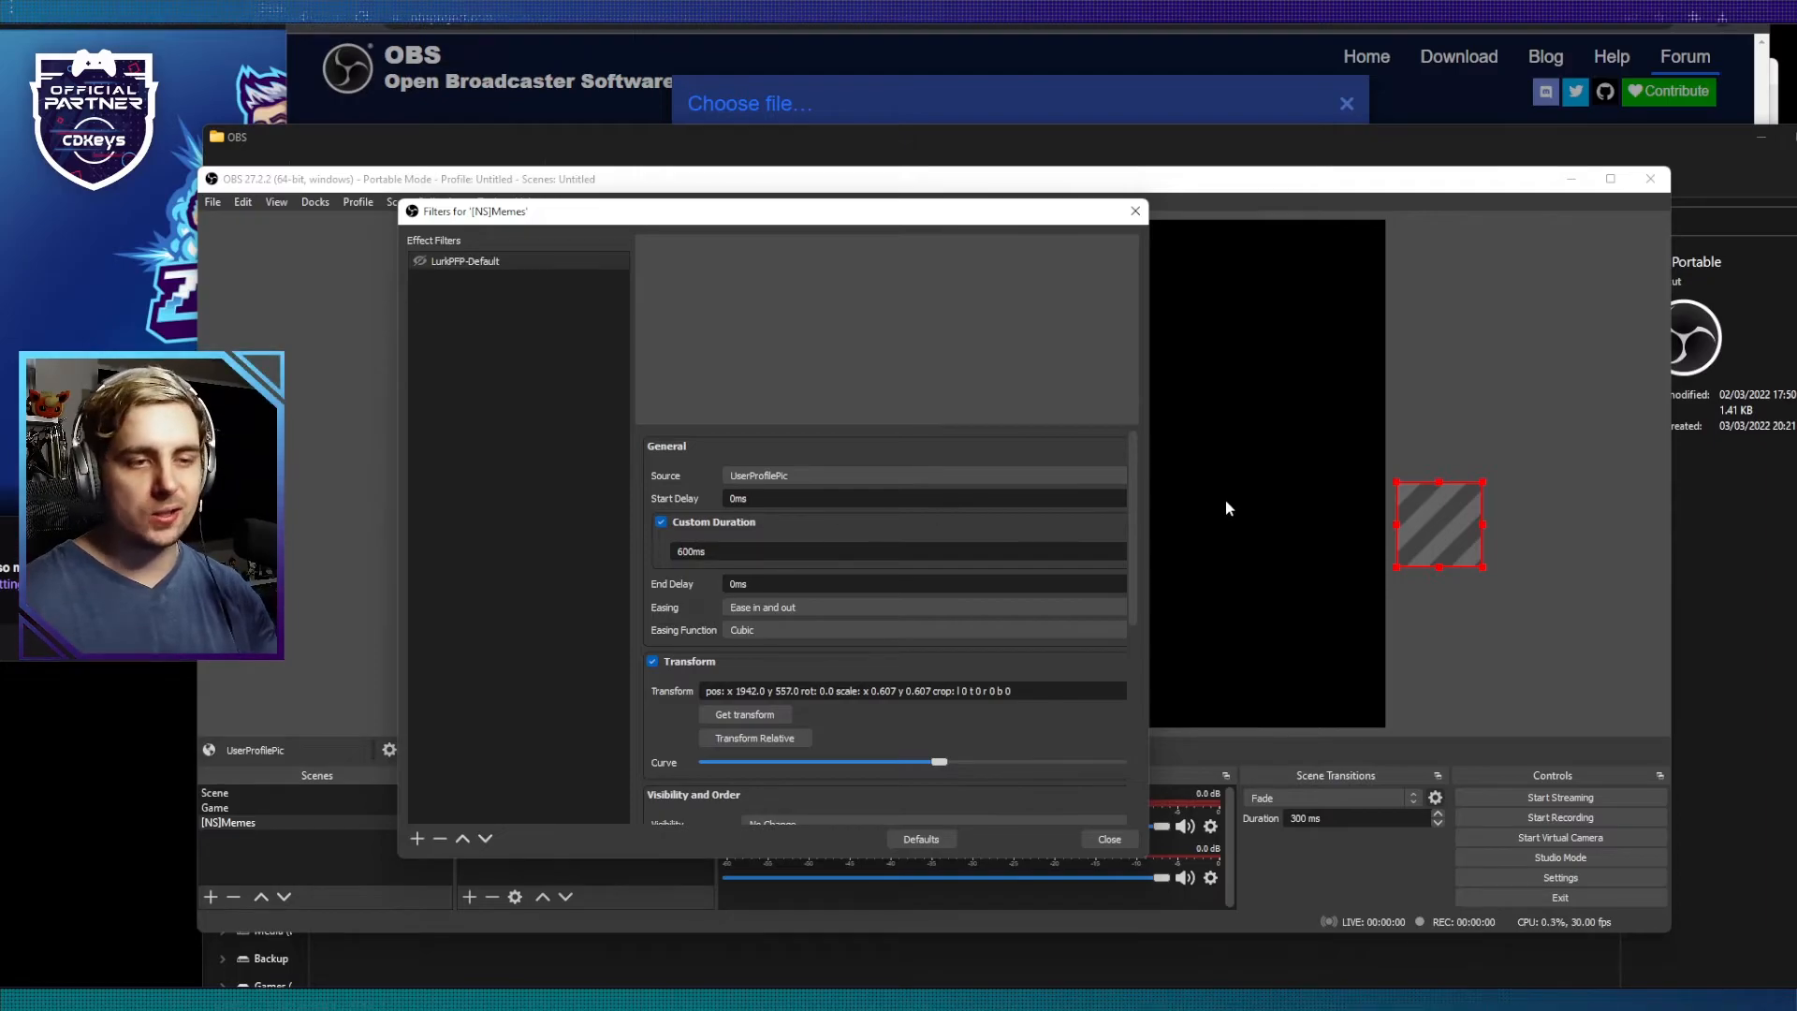
pyautogui.moveTo(1430, 535); pyautogui.dragTo(1259, 517)
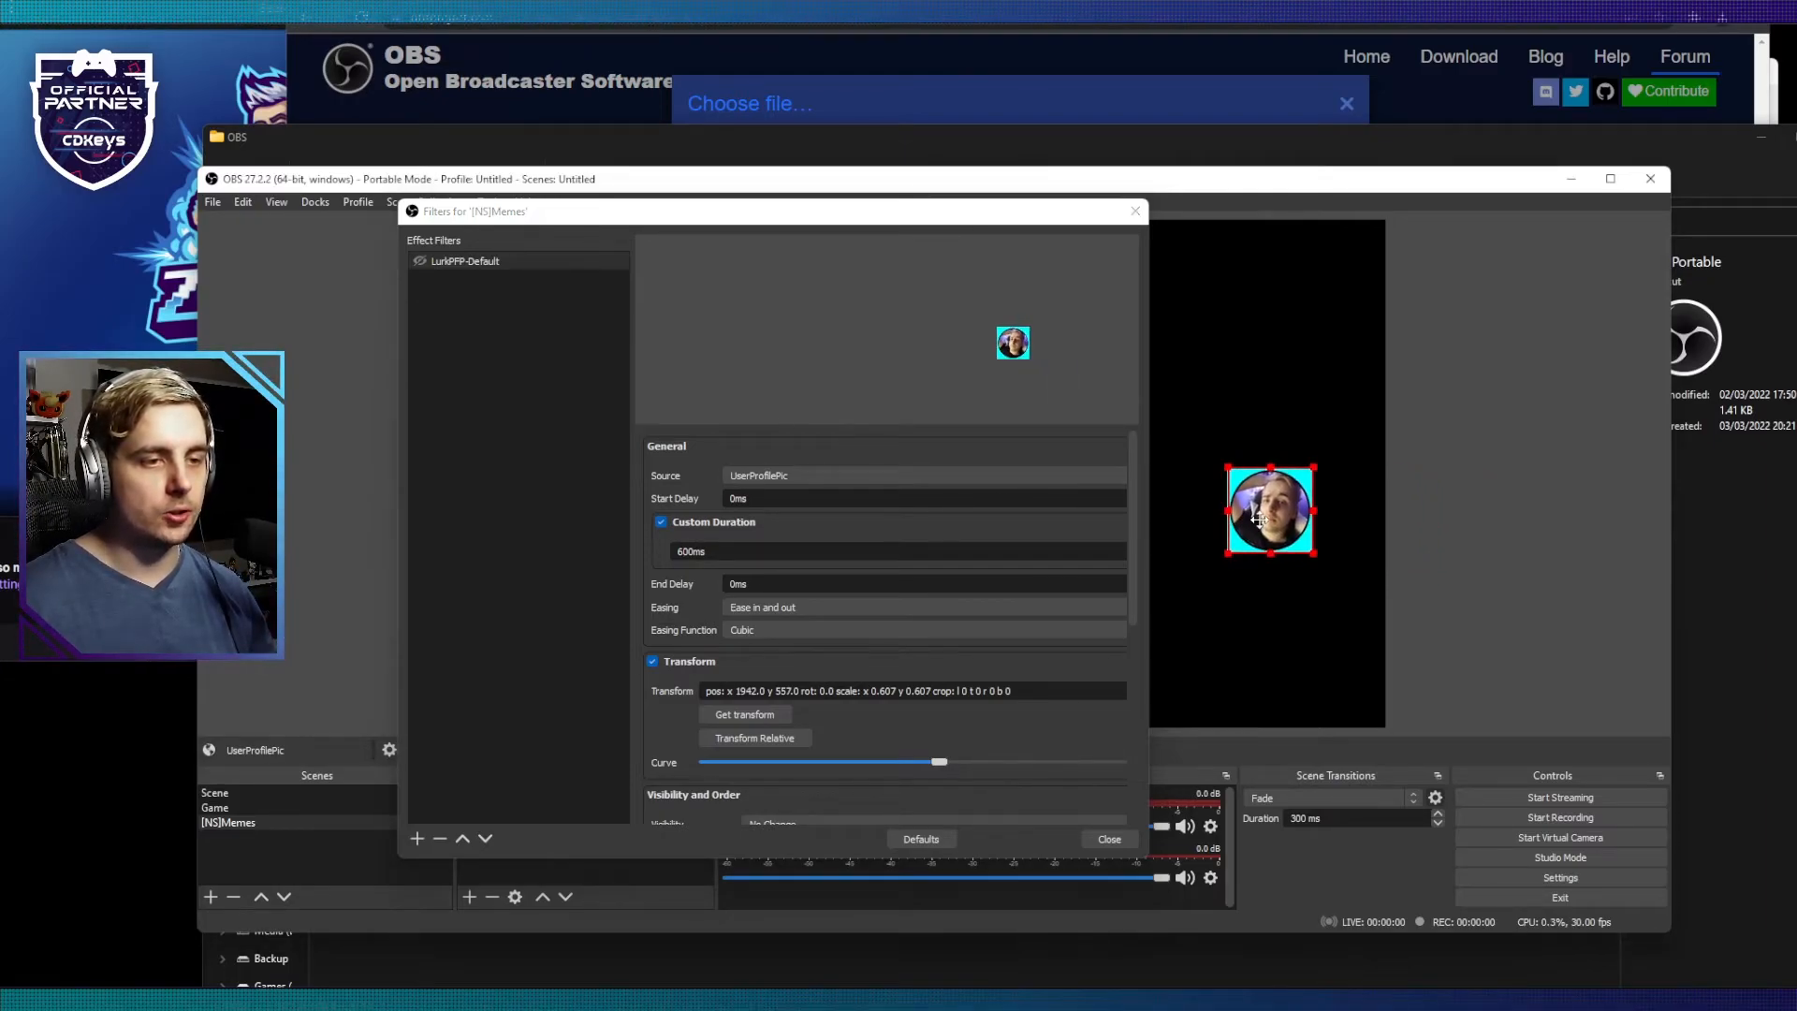
pyautogui.click(423, 262)
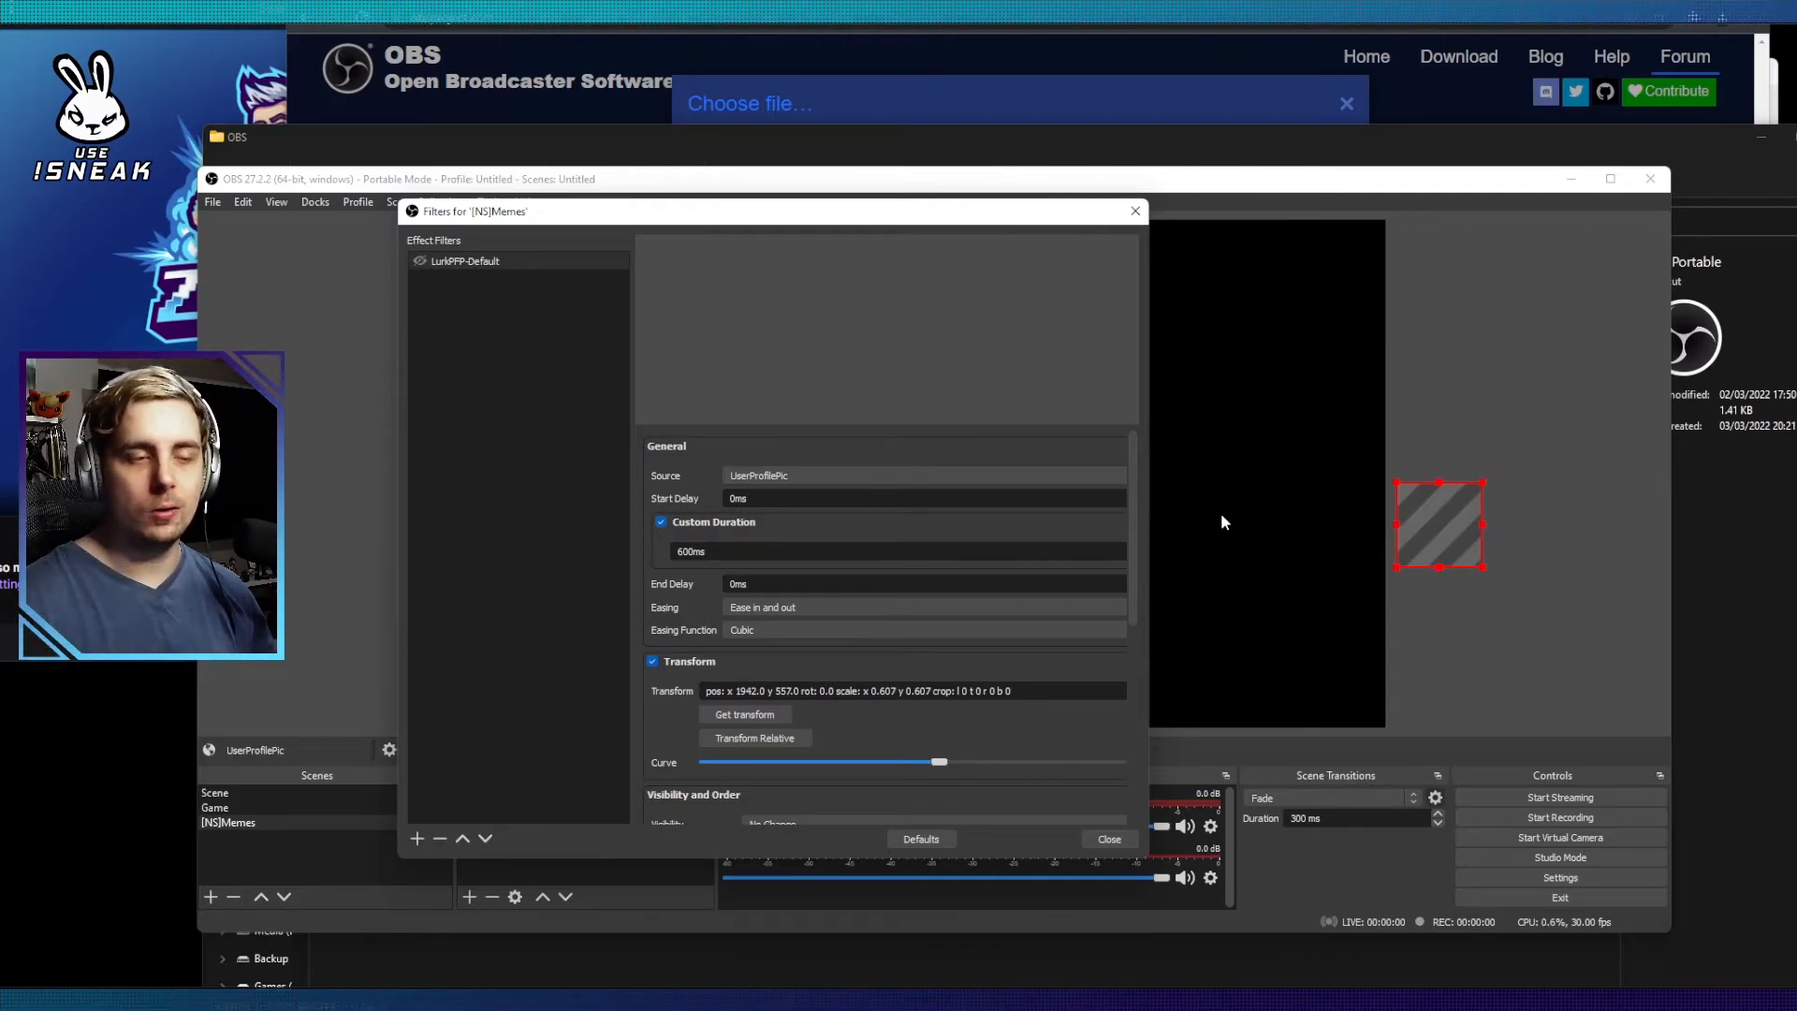
# Step: Duplicate the LurkPFP-Default filter under the name LurkPFP-Move
pyautogui.rightClick(479, 265)
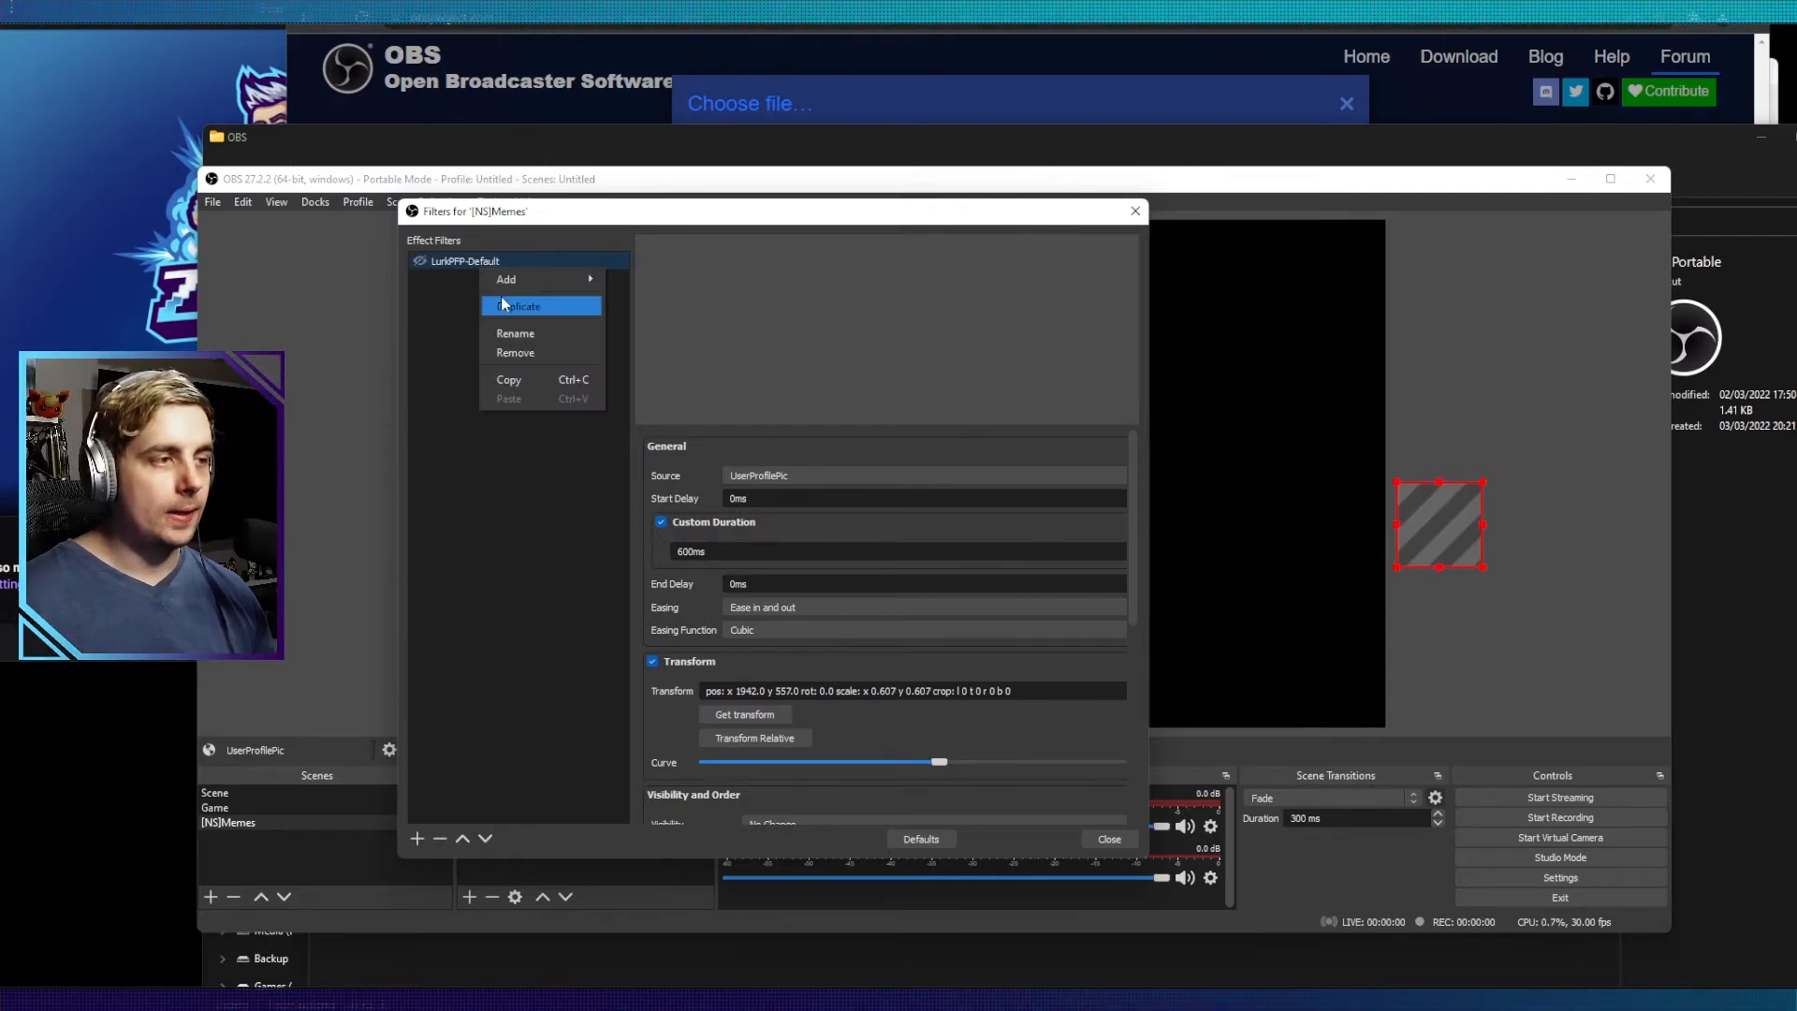
pyautogui.click(517, 307)
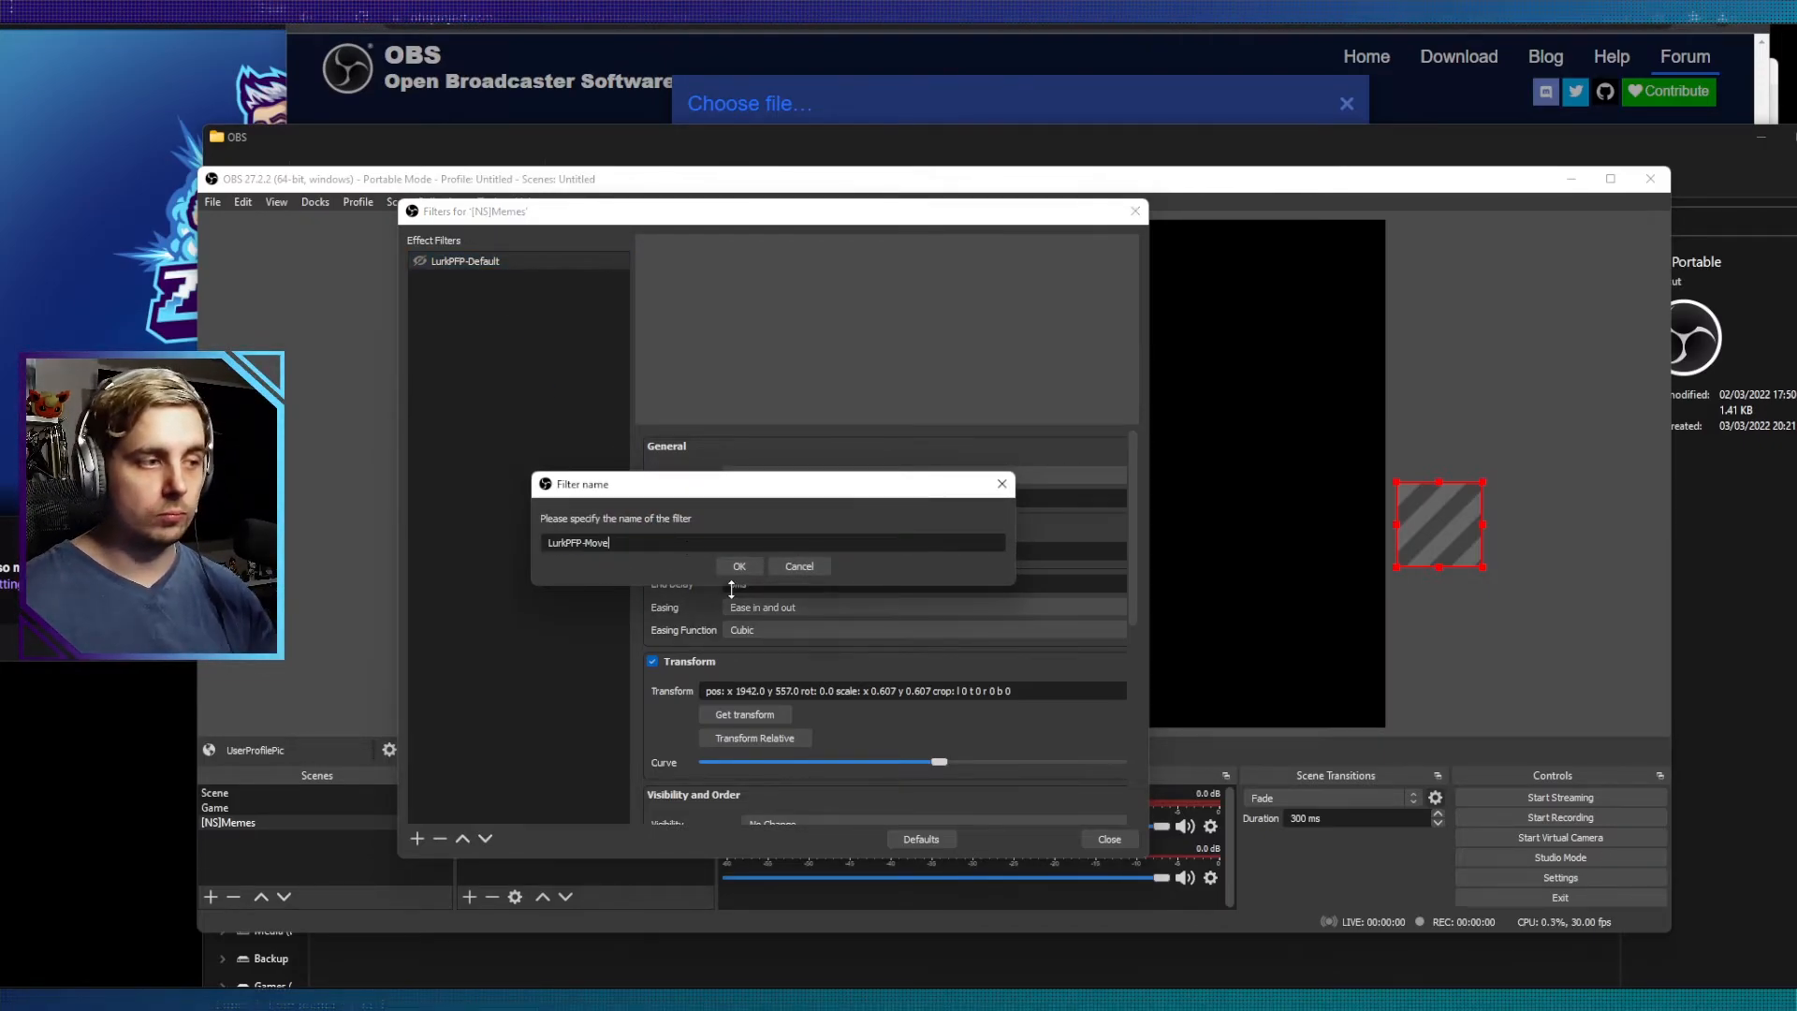
pyautogui.click(750, 566)
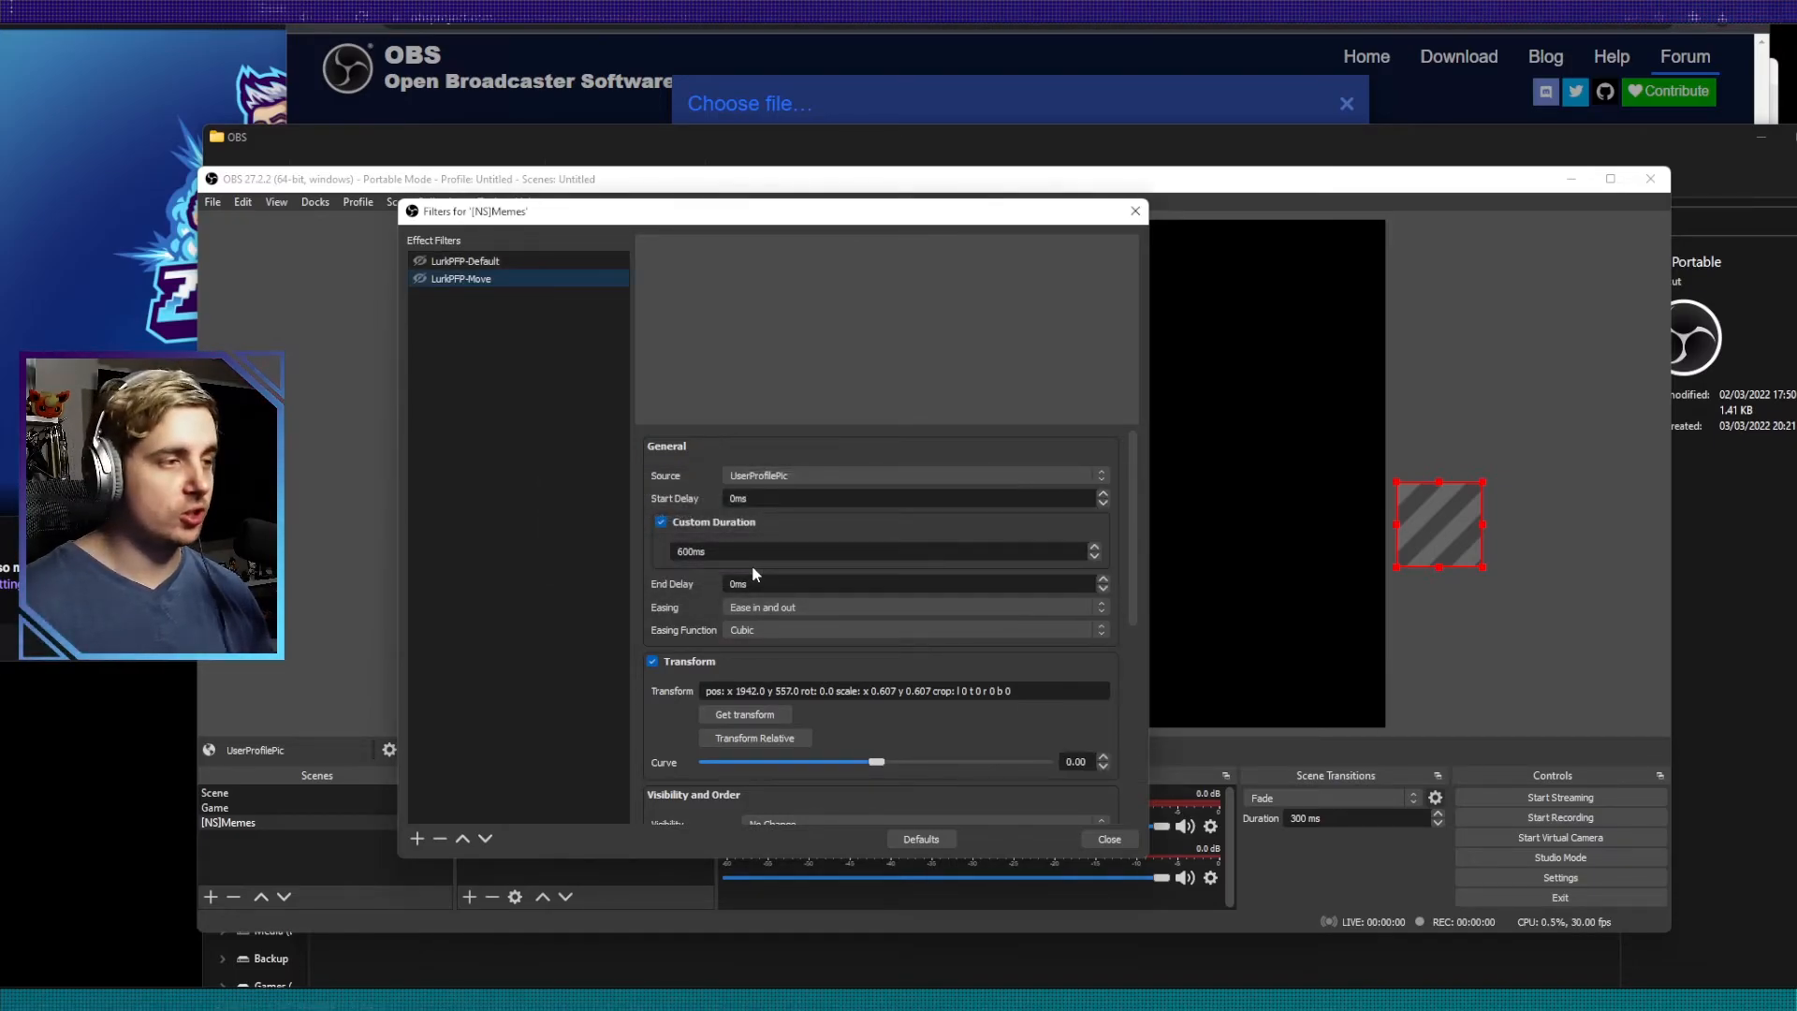
# Step: Move UserProfilePic so it partly overlaps the canvas's right edge and set its transform rotation to -10
pyautogui.click(1450, 537)
pyautogui.moveTo(1449, 538); pyautogui.dragTo(1381, 531)
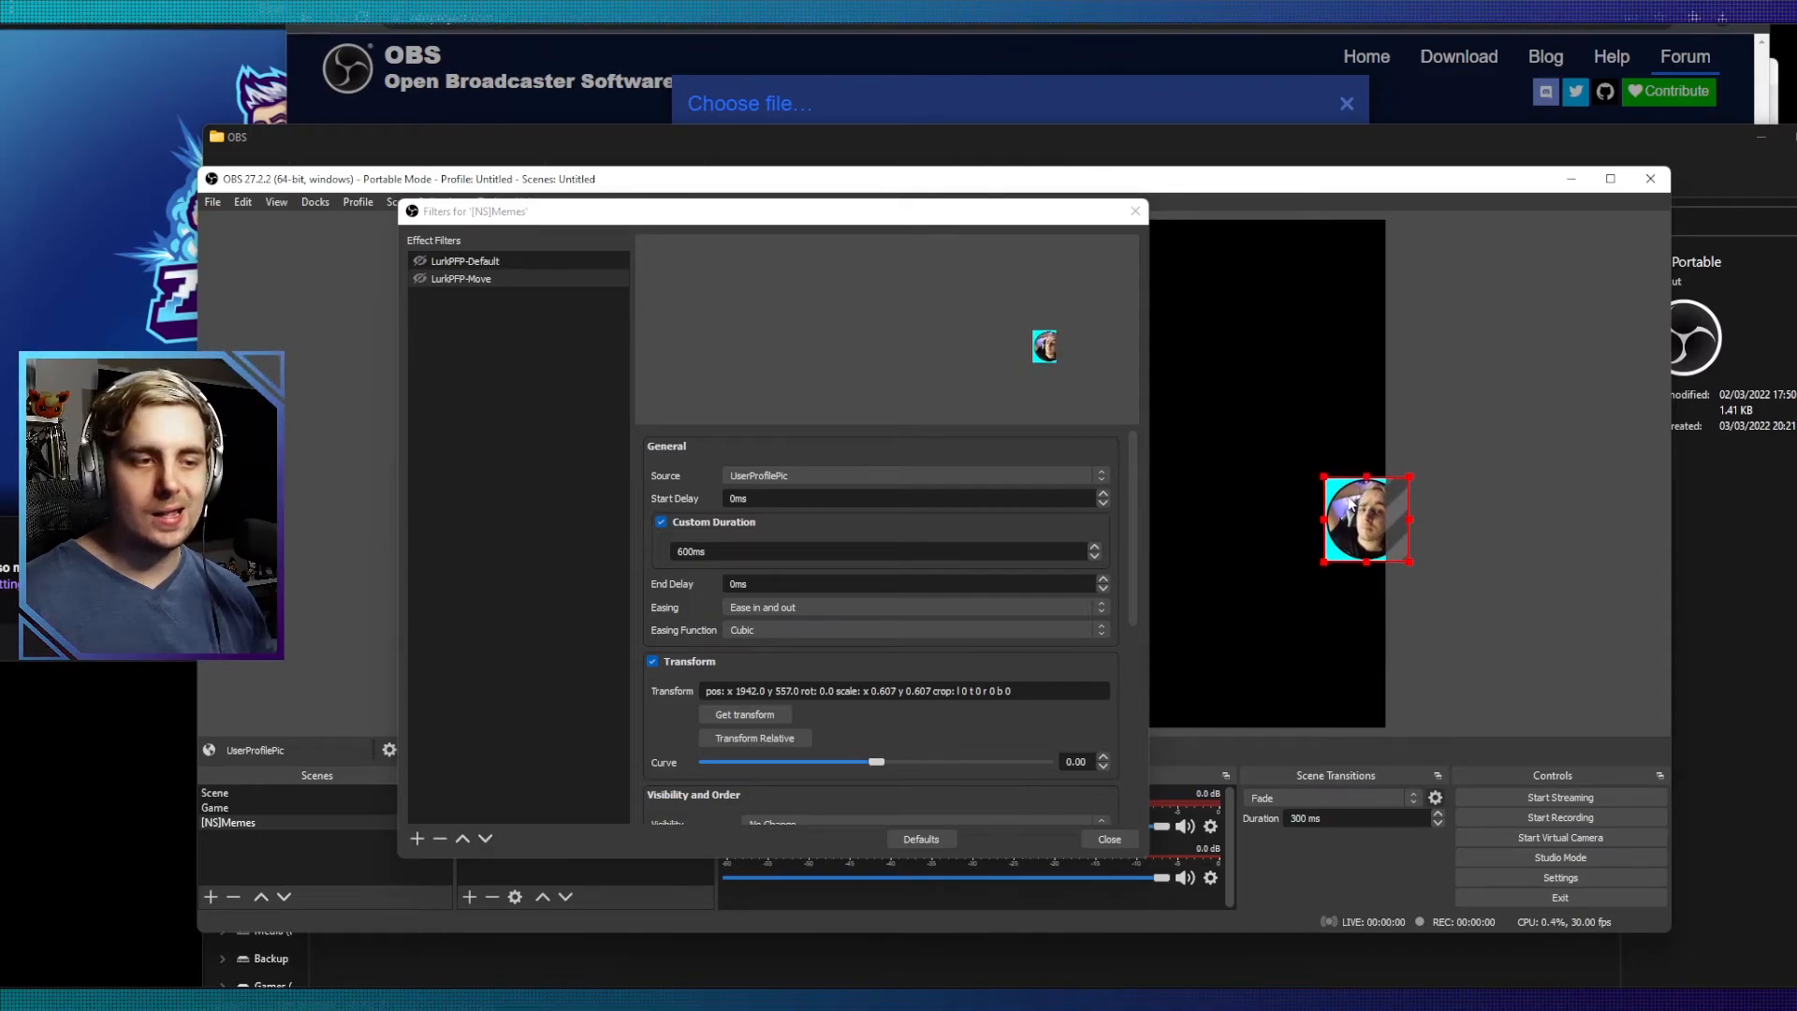
pyautogui.rightClick(1350, 503)
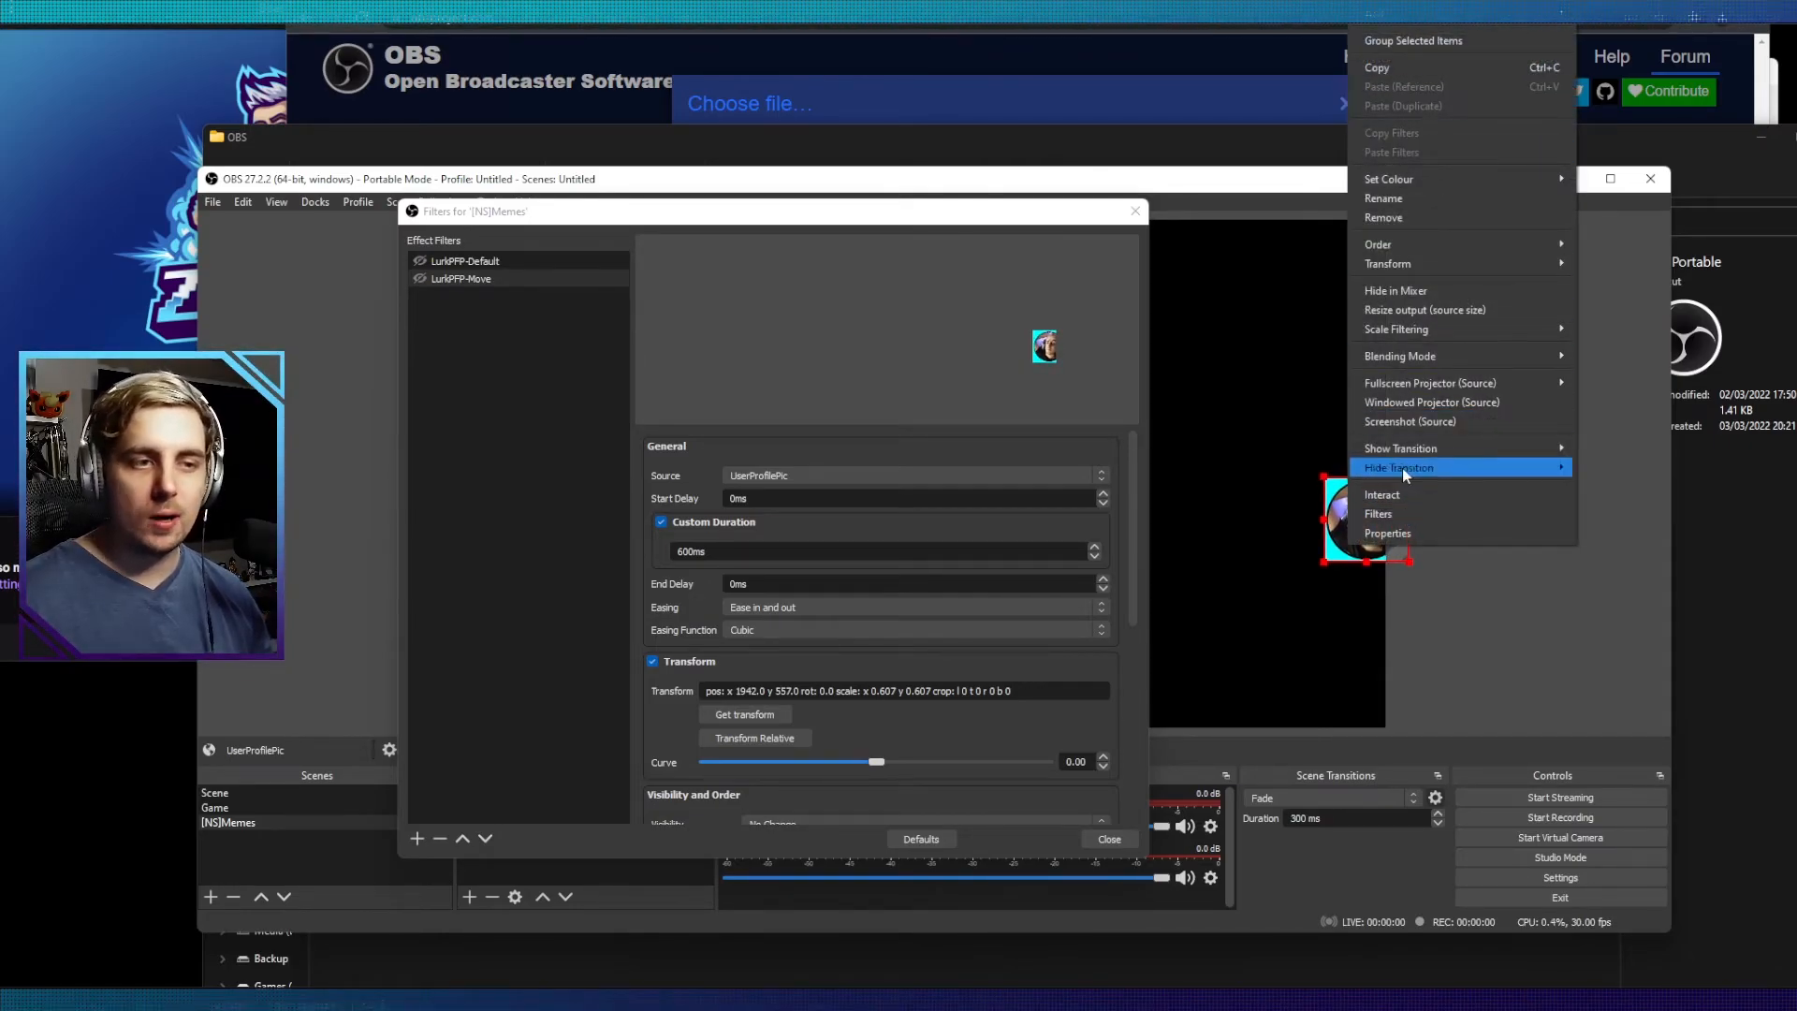
pyautogui.moveTo(1483, 265)
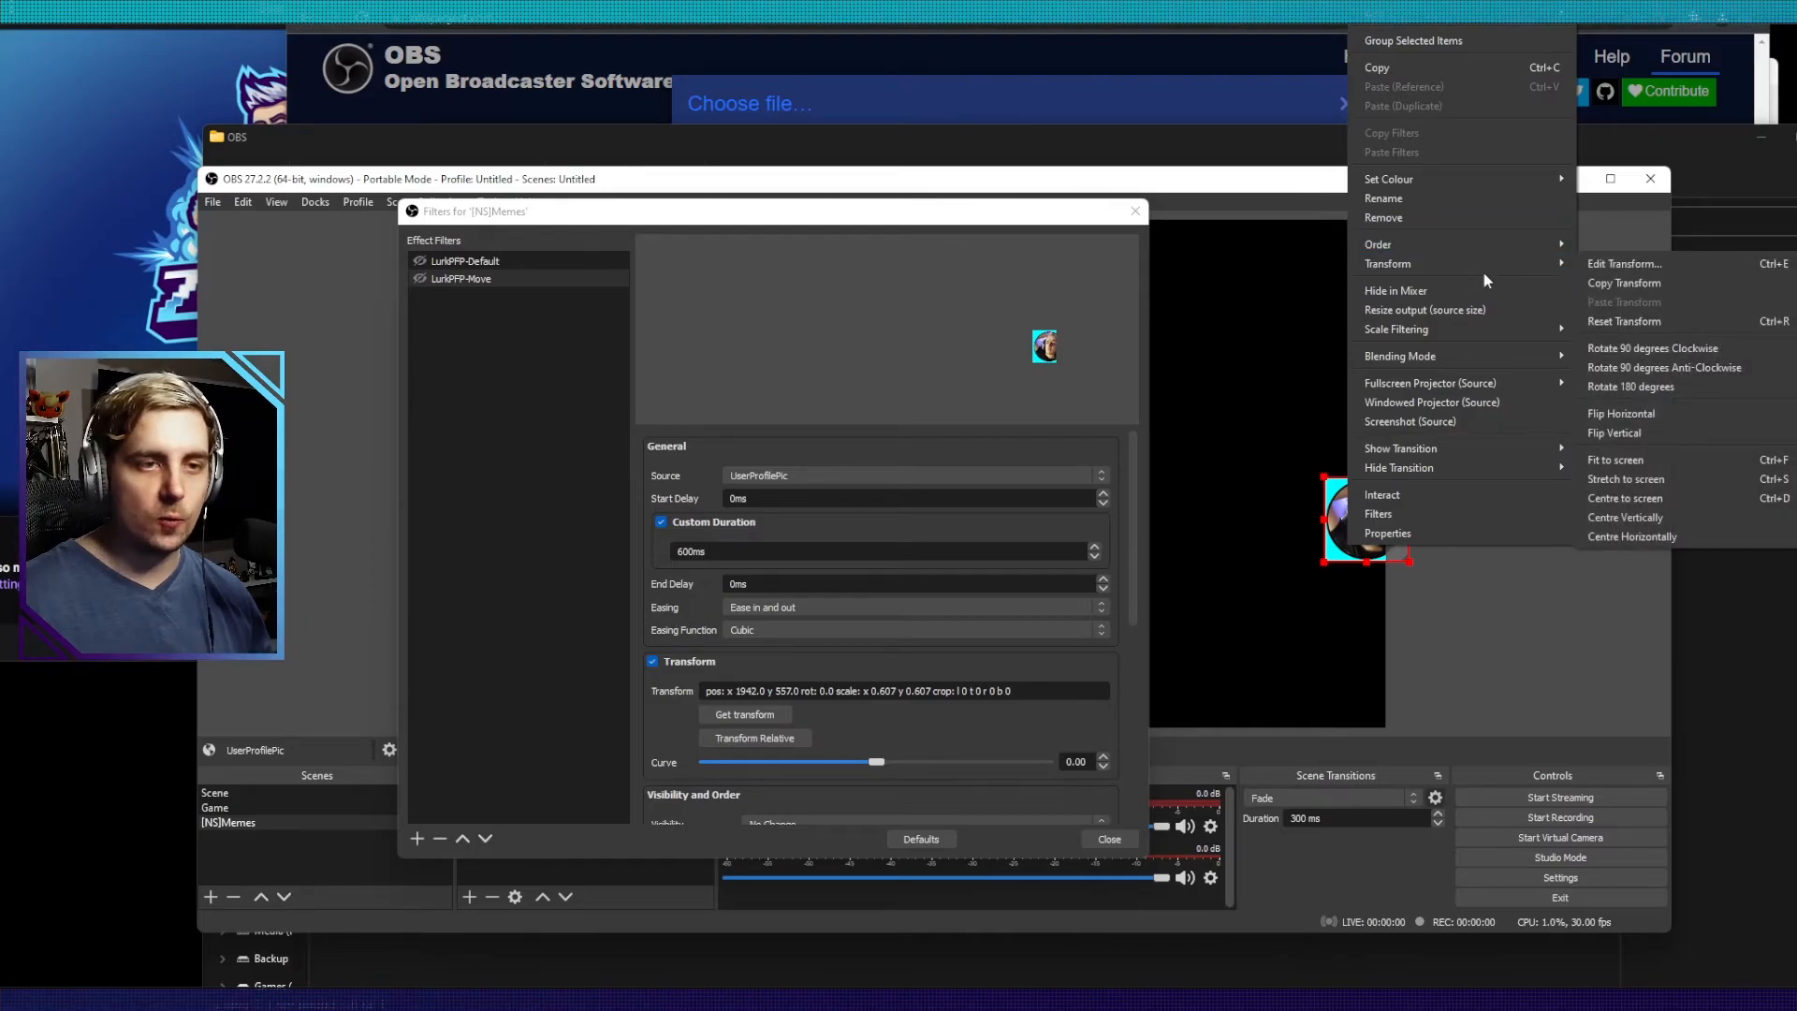
pyautogui.click(1602, 268)
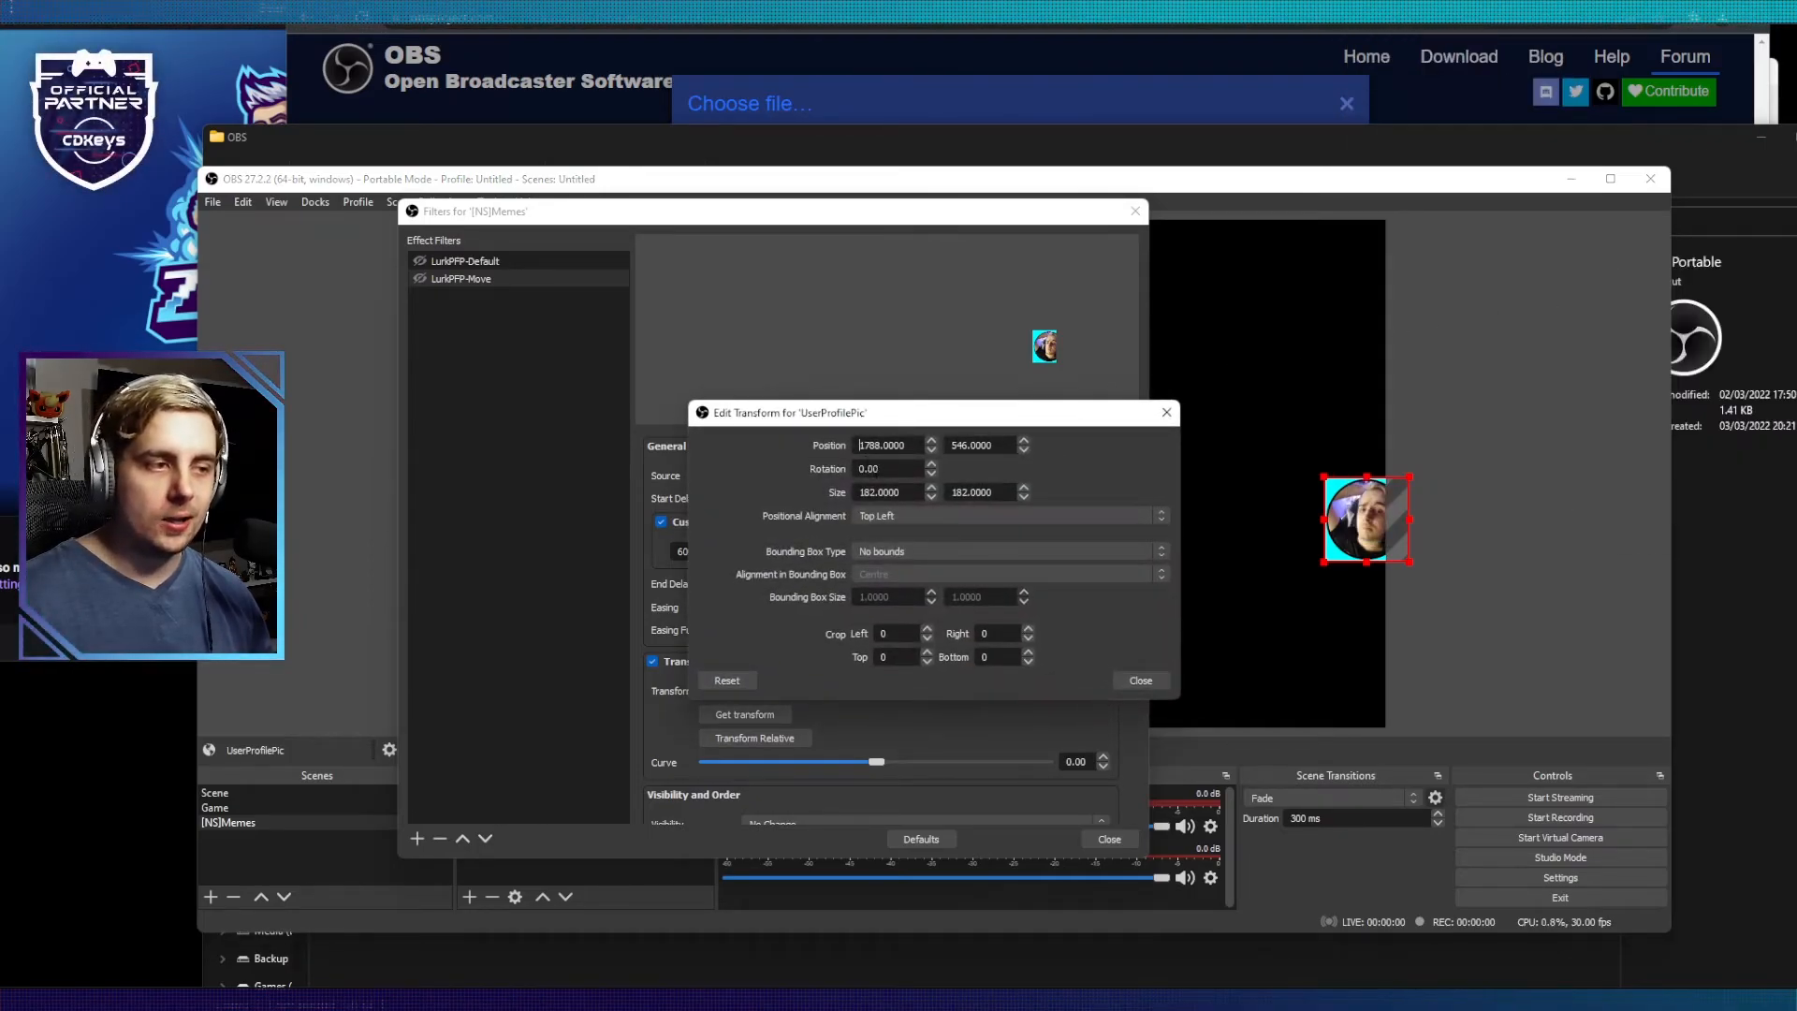
pyautogui.doubleClick(894, 466)
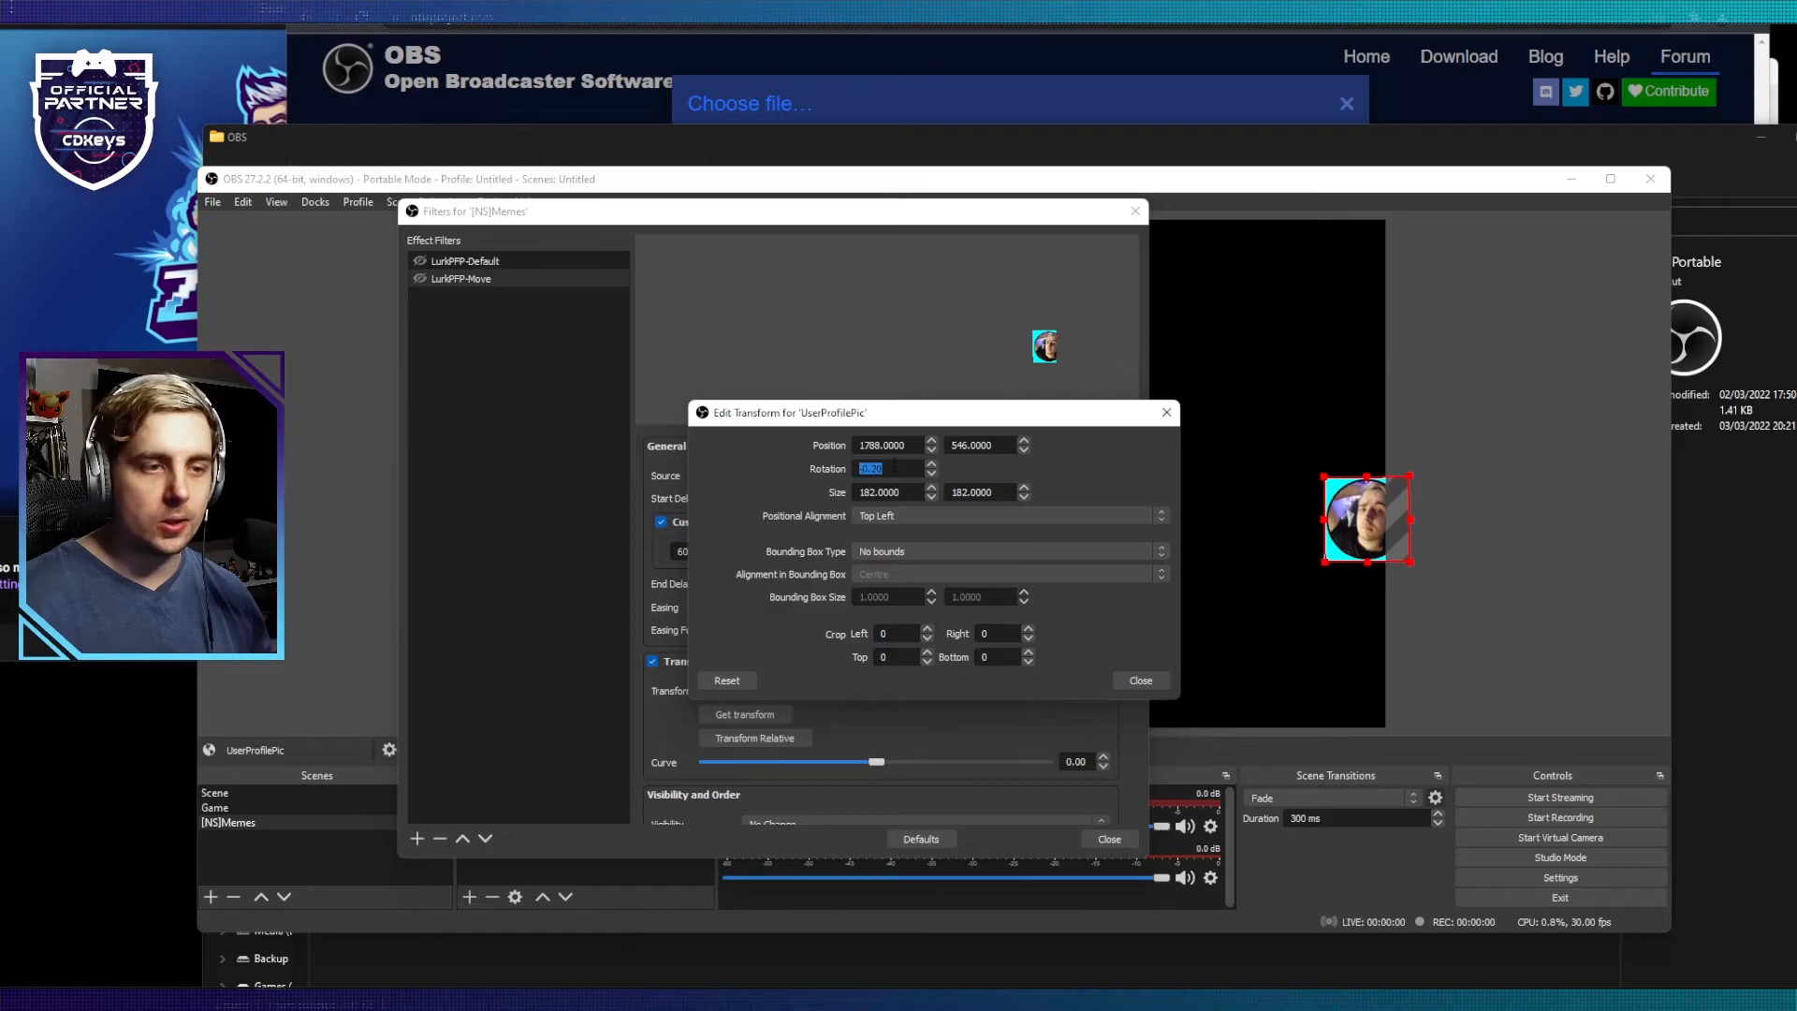
pyautogui.scroll(10, 894, 466)
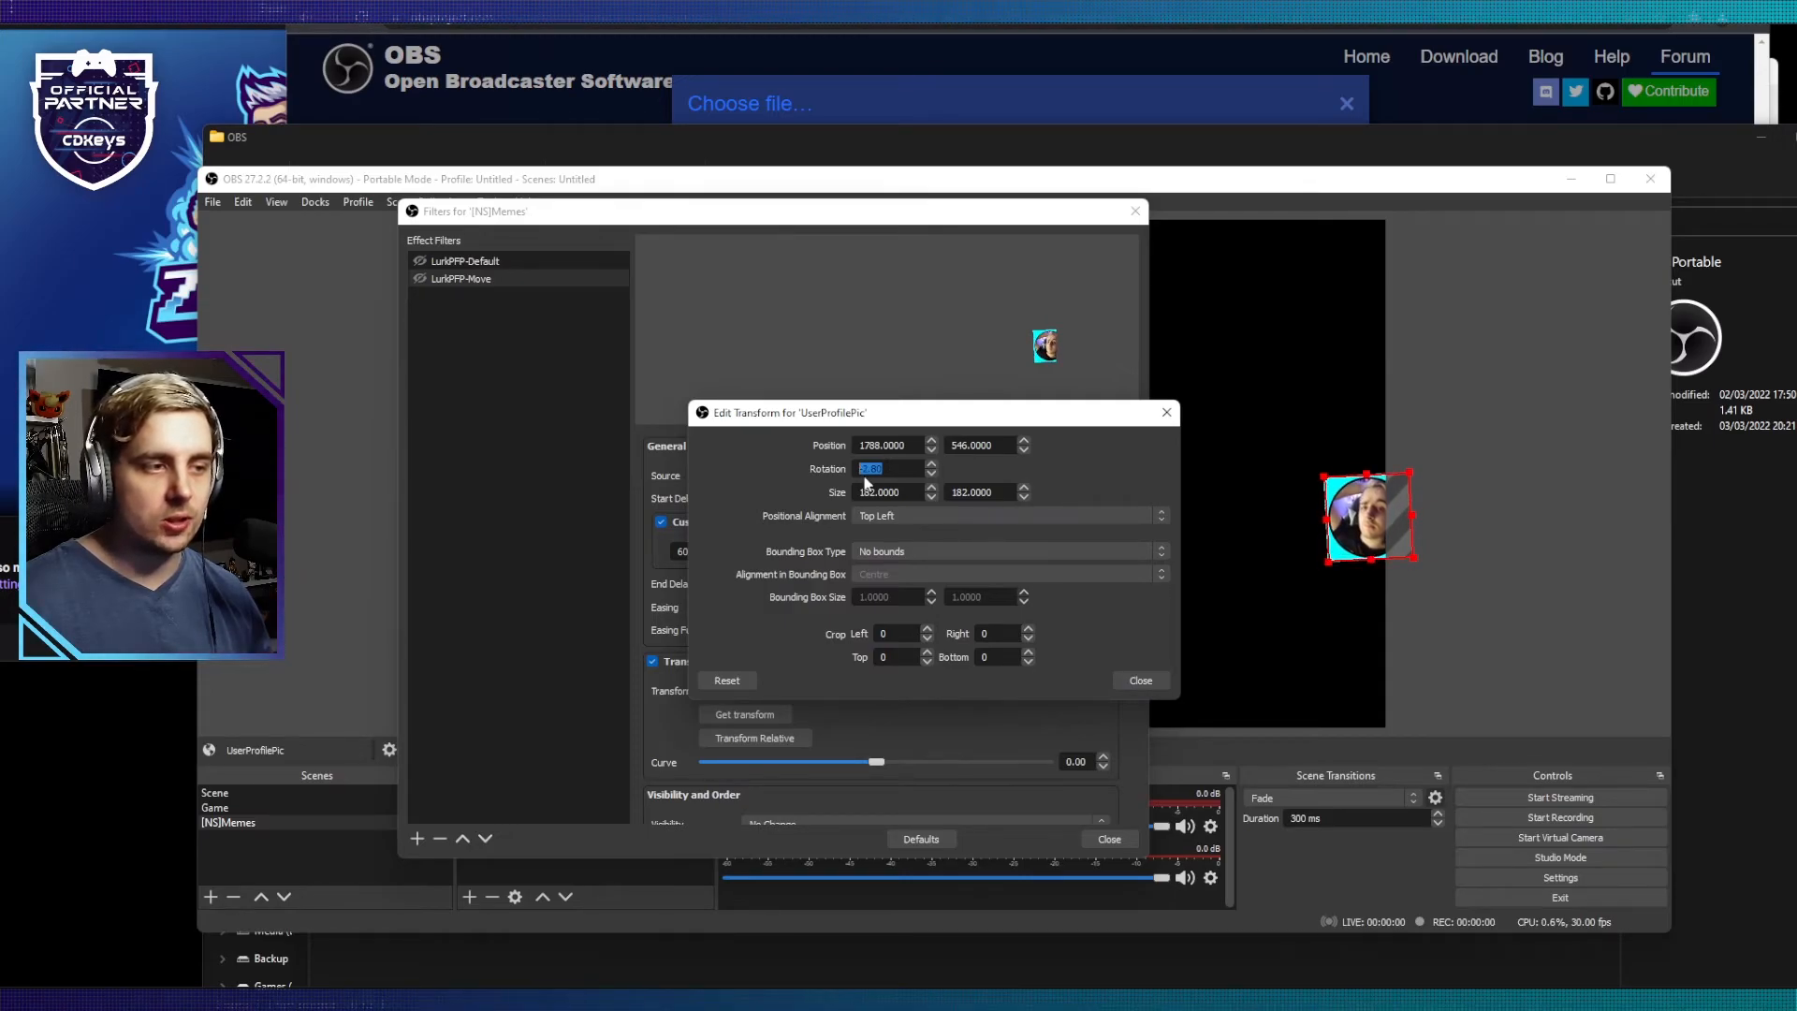
pyautogui.write('-10')
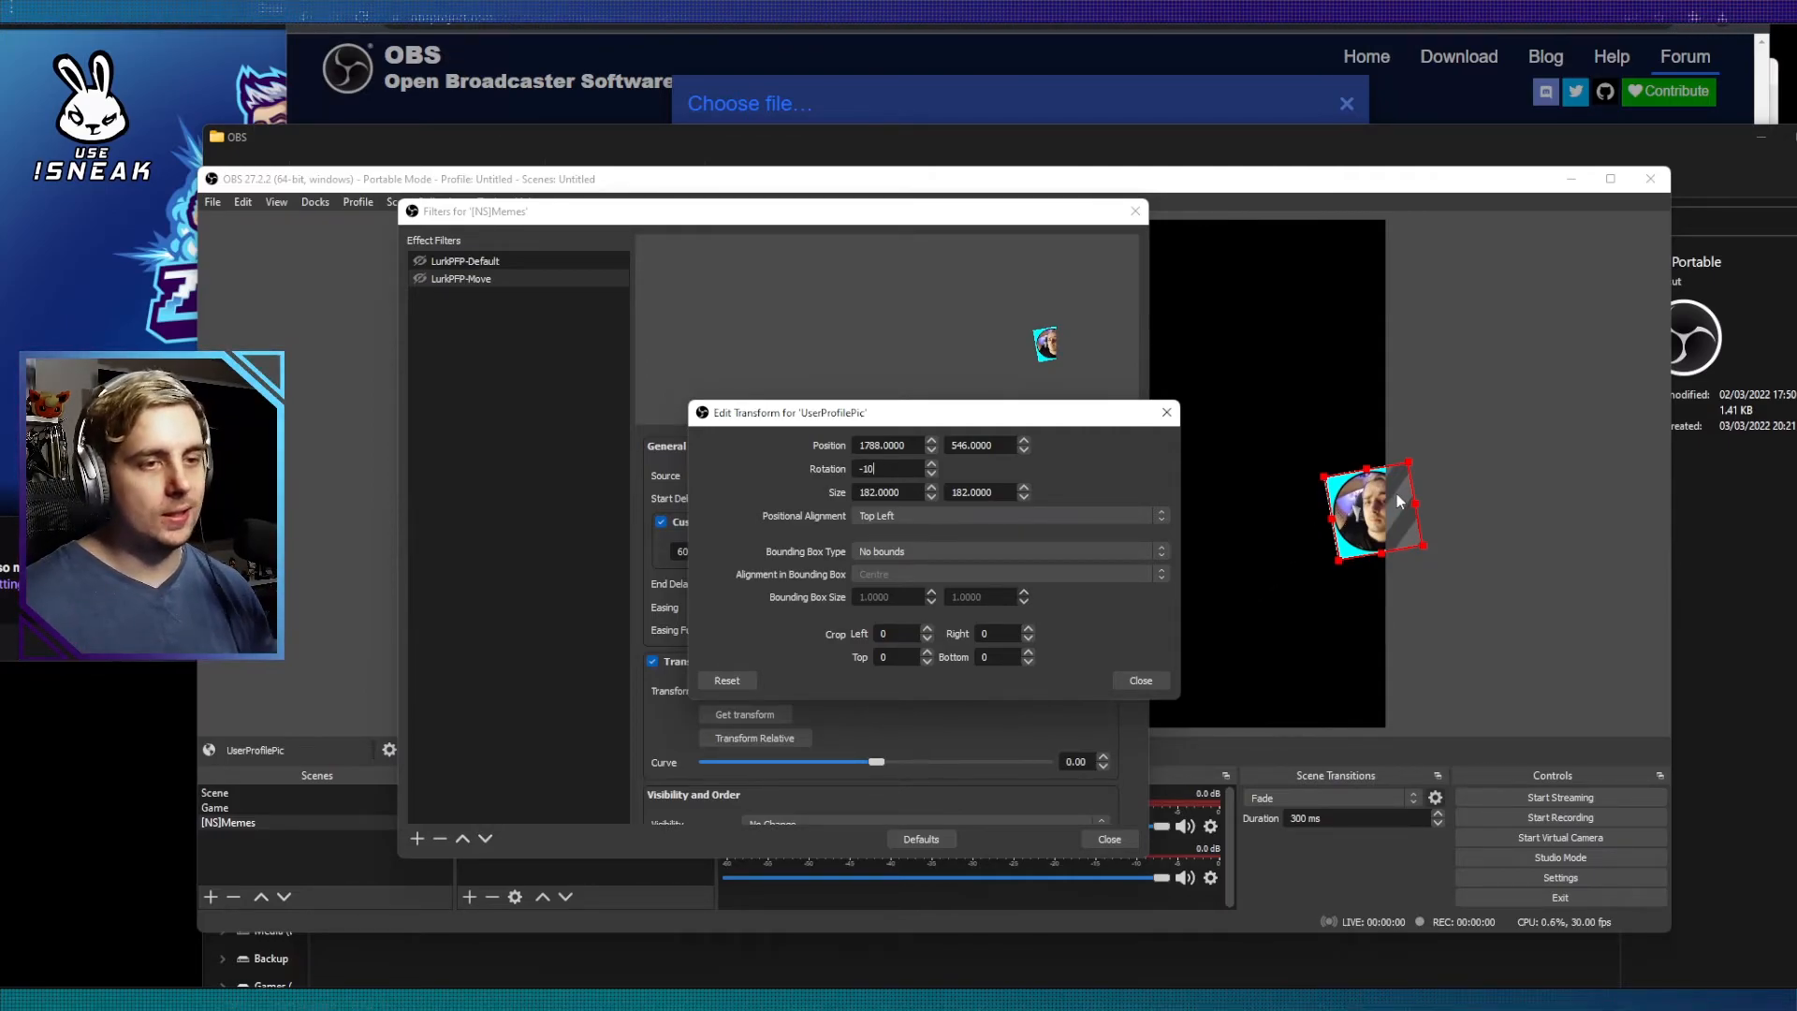
pyautogui.click(1141, 680)
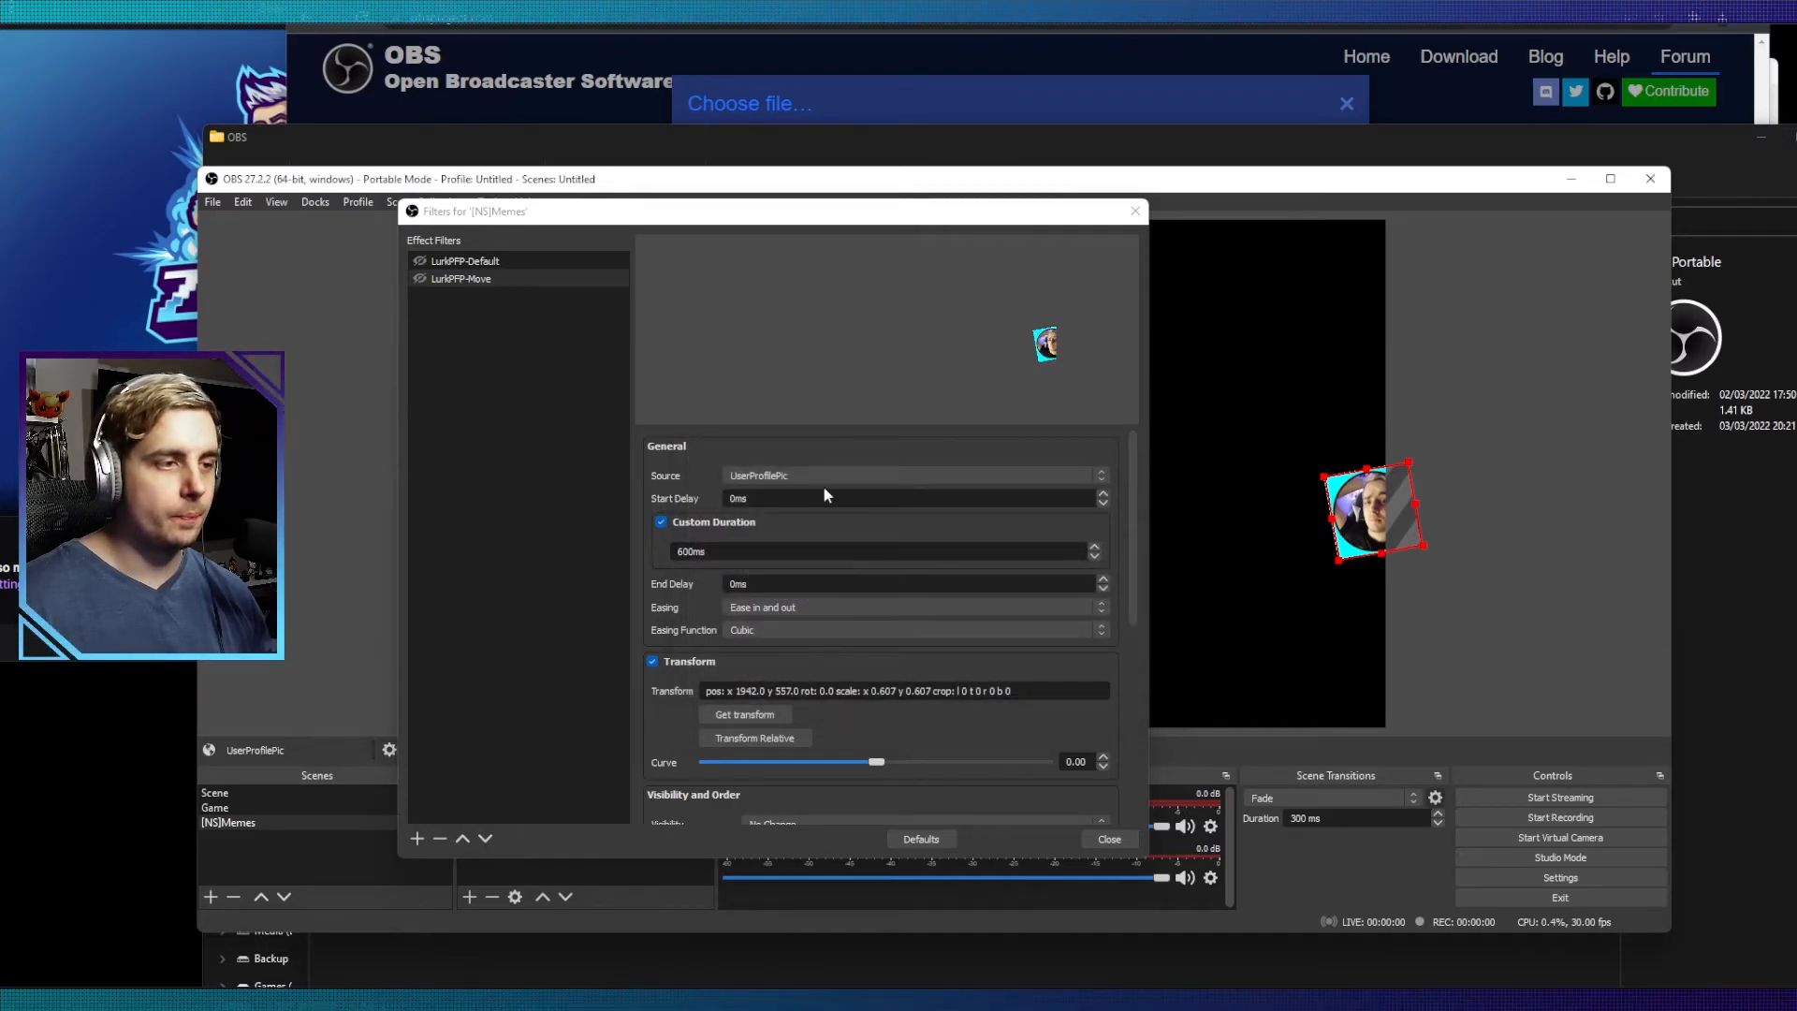
# Step: Capture UserProfilePic's current transform in the LurkPFP-Move filter and test it by triggering LurkPFP-Default followed by LurkPFP-Move
pyautogui.click(733, 714)
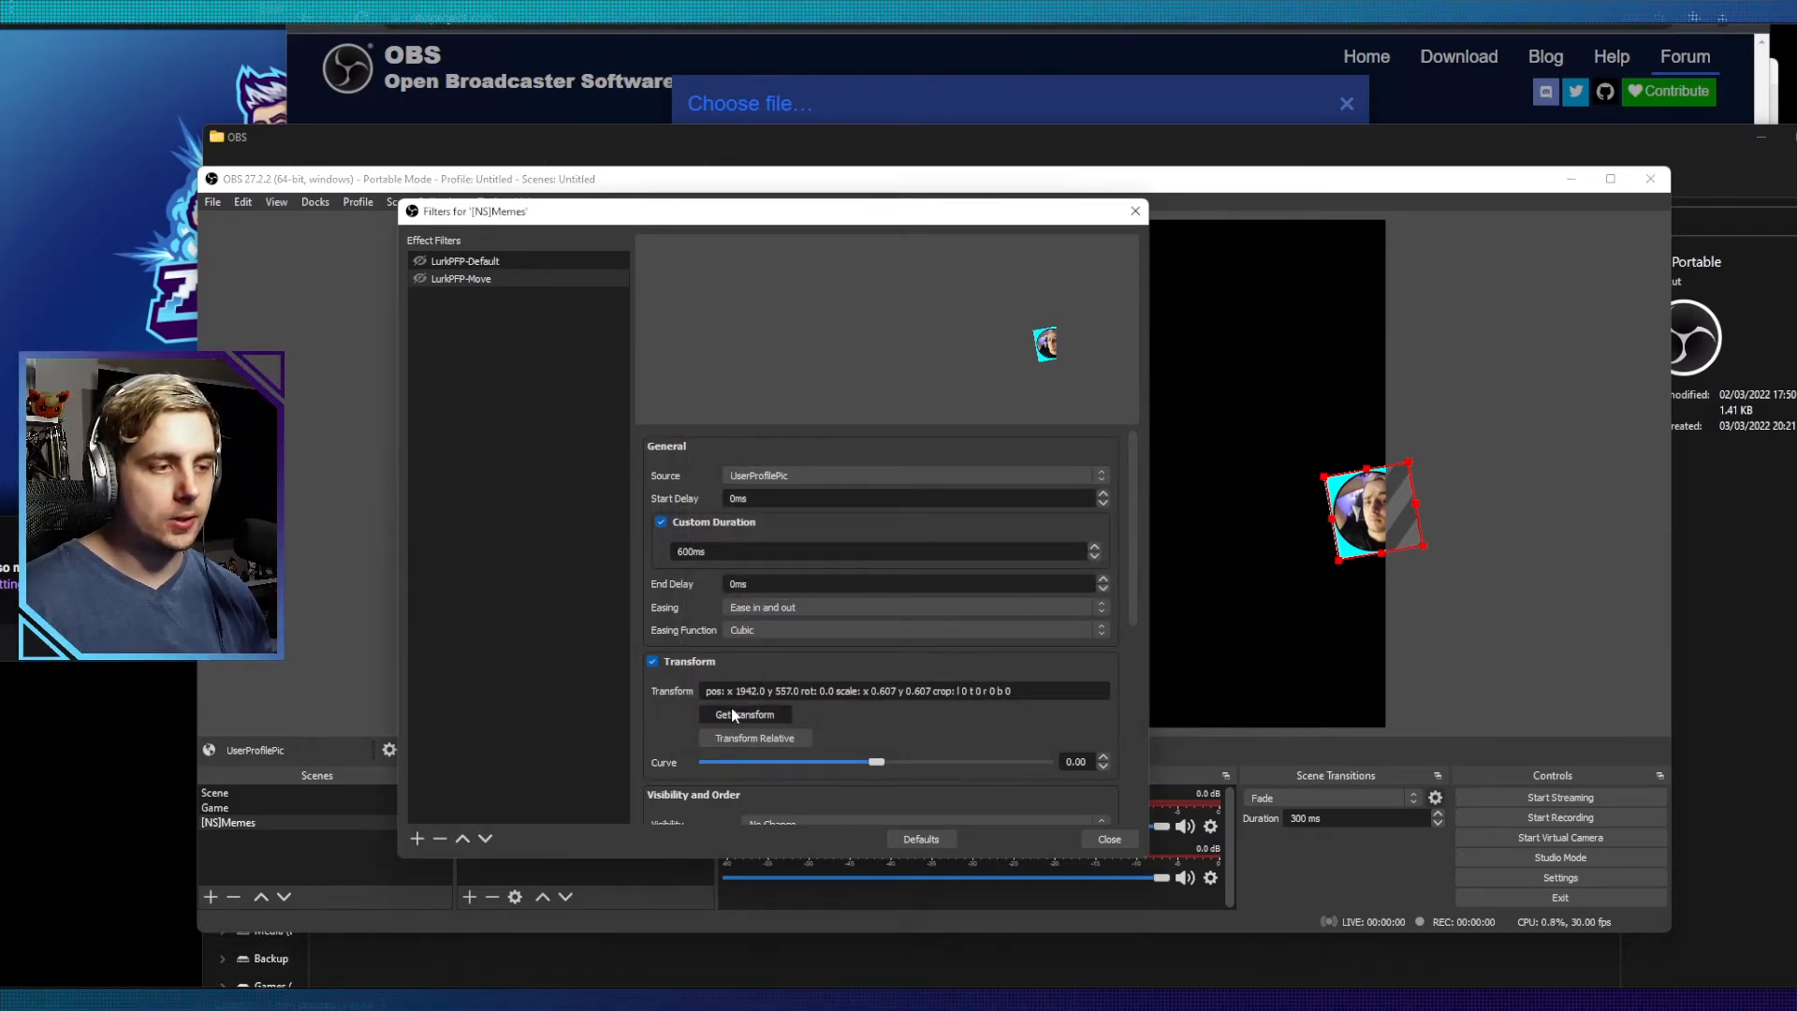
pyautogui.click(731, 714)
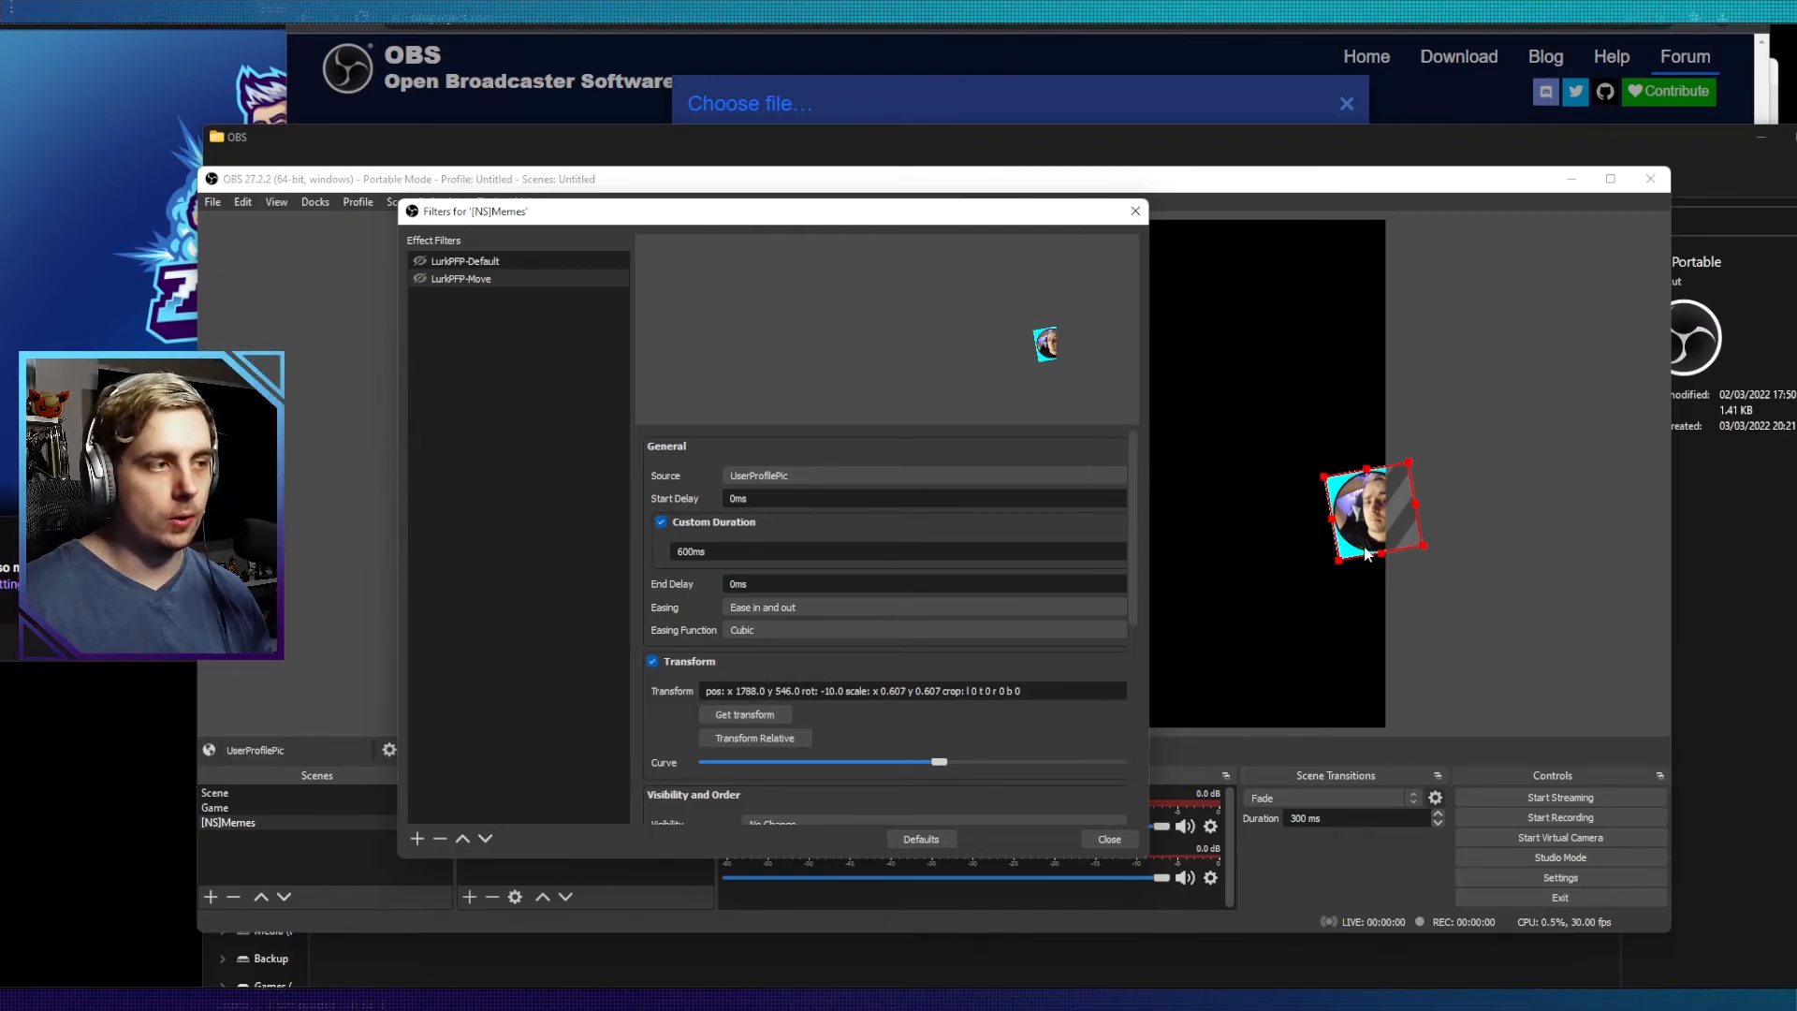
pyautogui.click(423, 261)
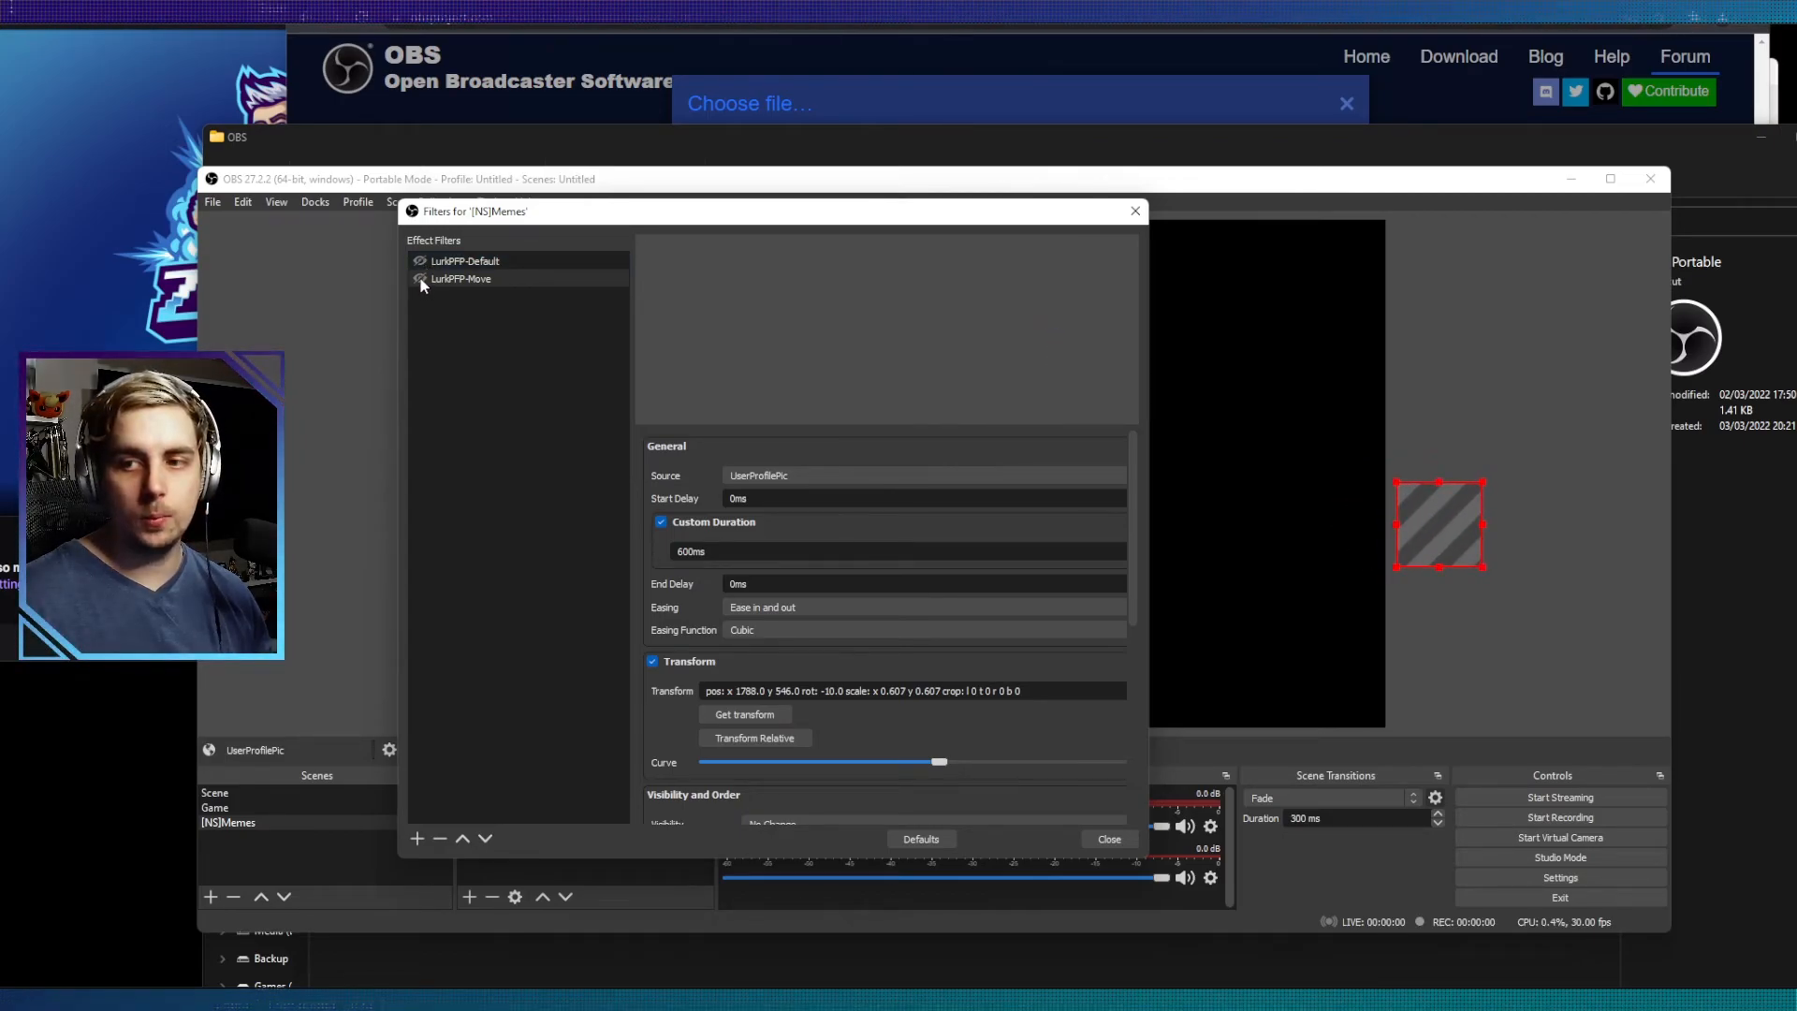
pyautogui.click(421, 280)
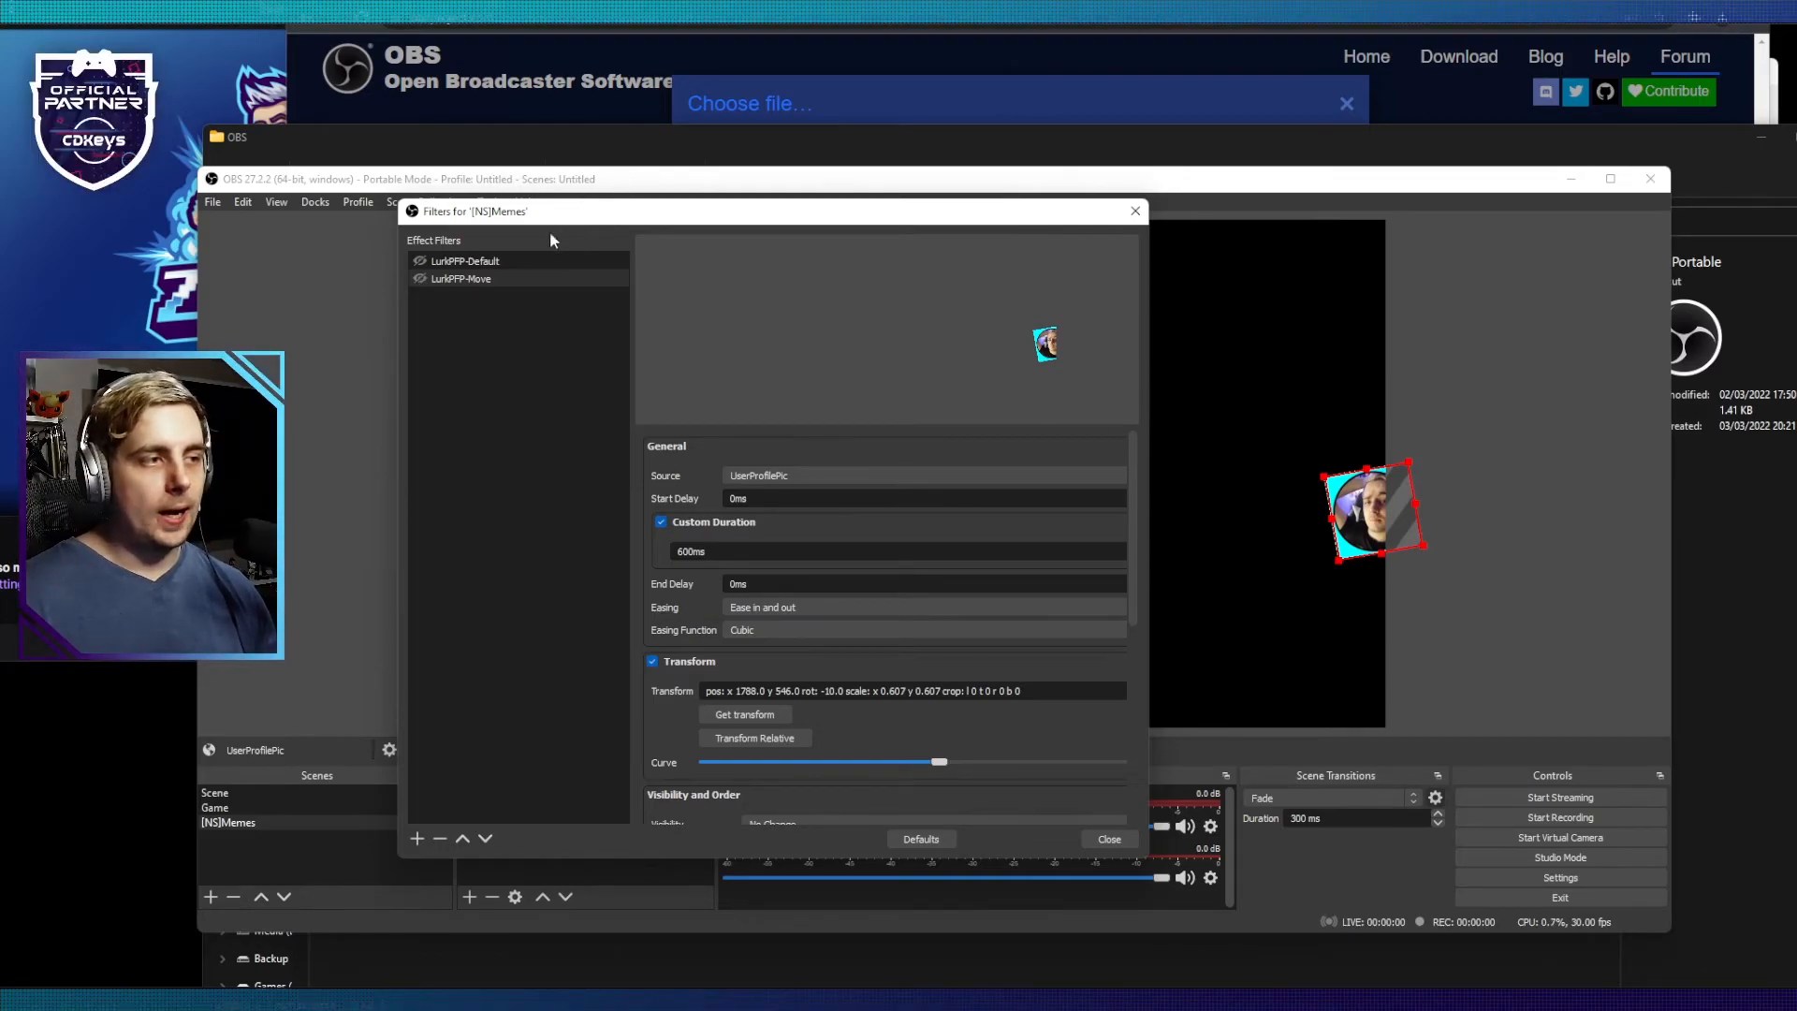
# Step: Select the LurkPFP-Default filter and trigger it to send the profile picture back off the canvas
pyautogui.click(509, 261)
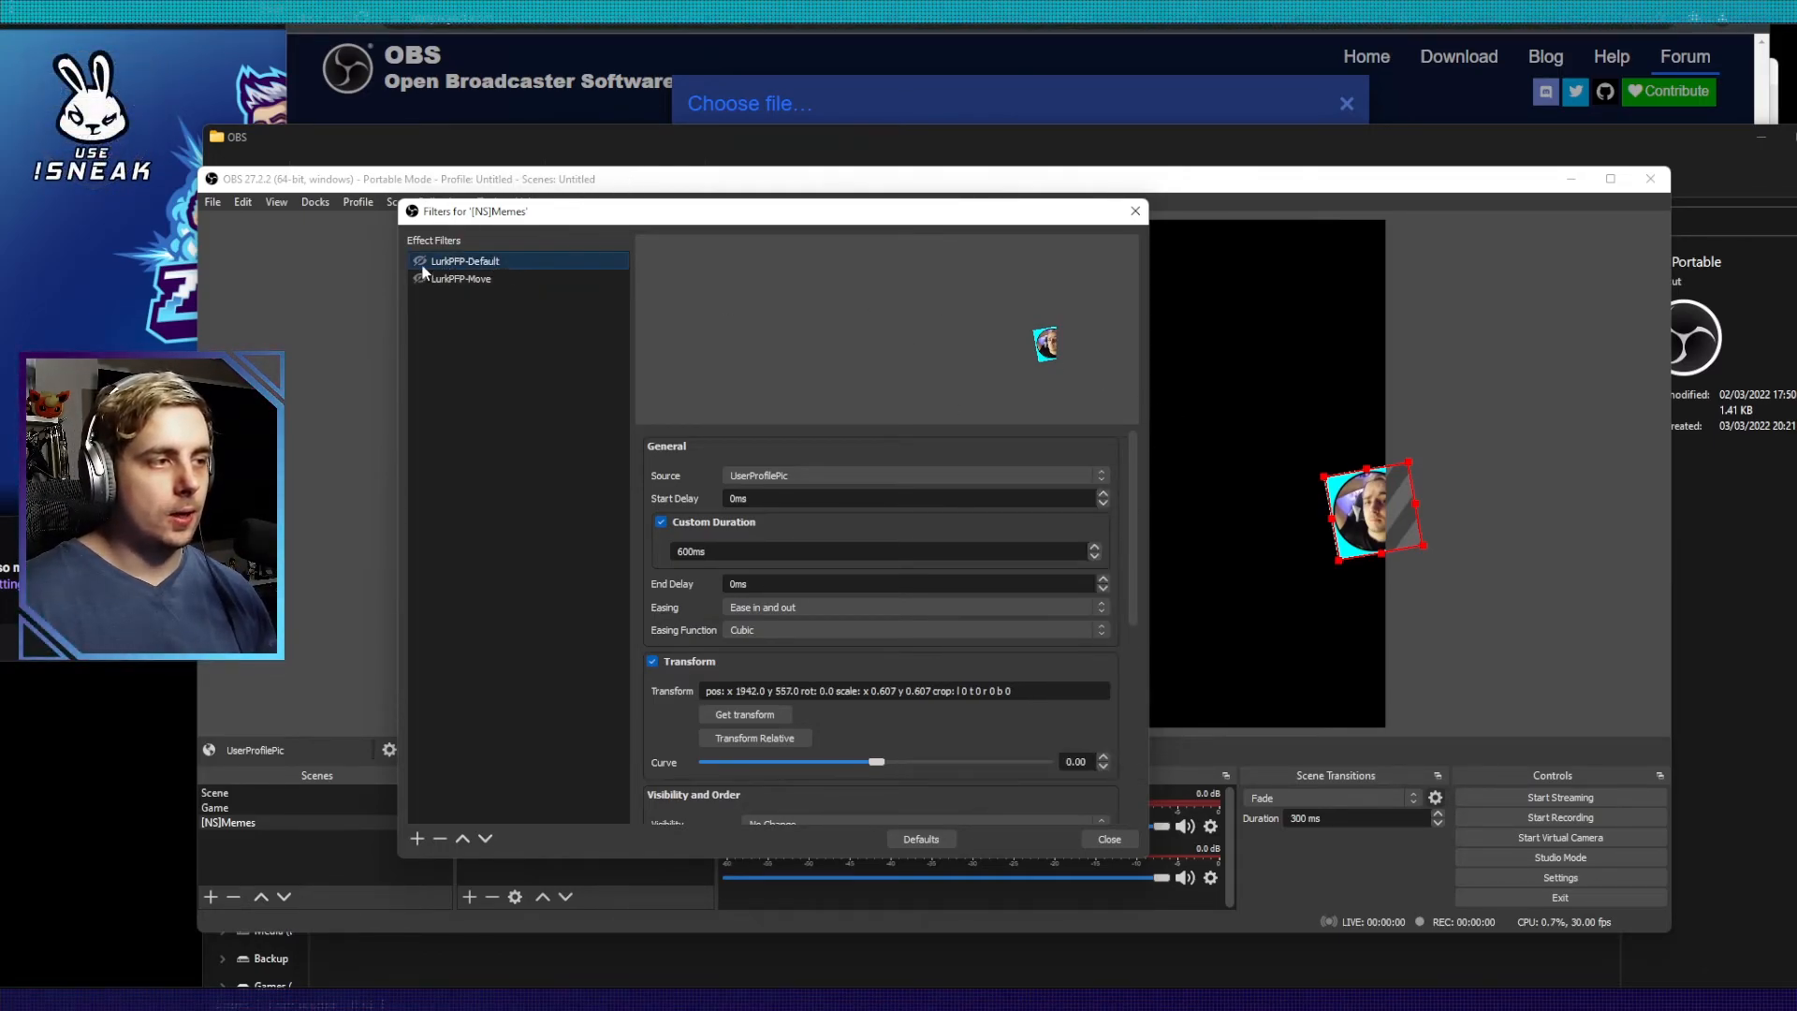
pyautogui.click(418, 263)
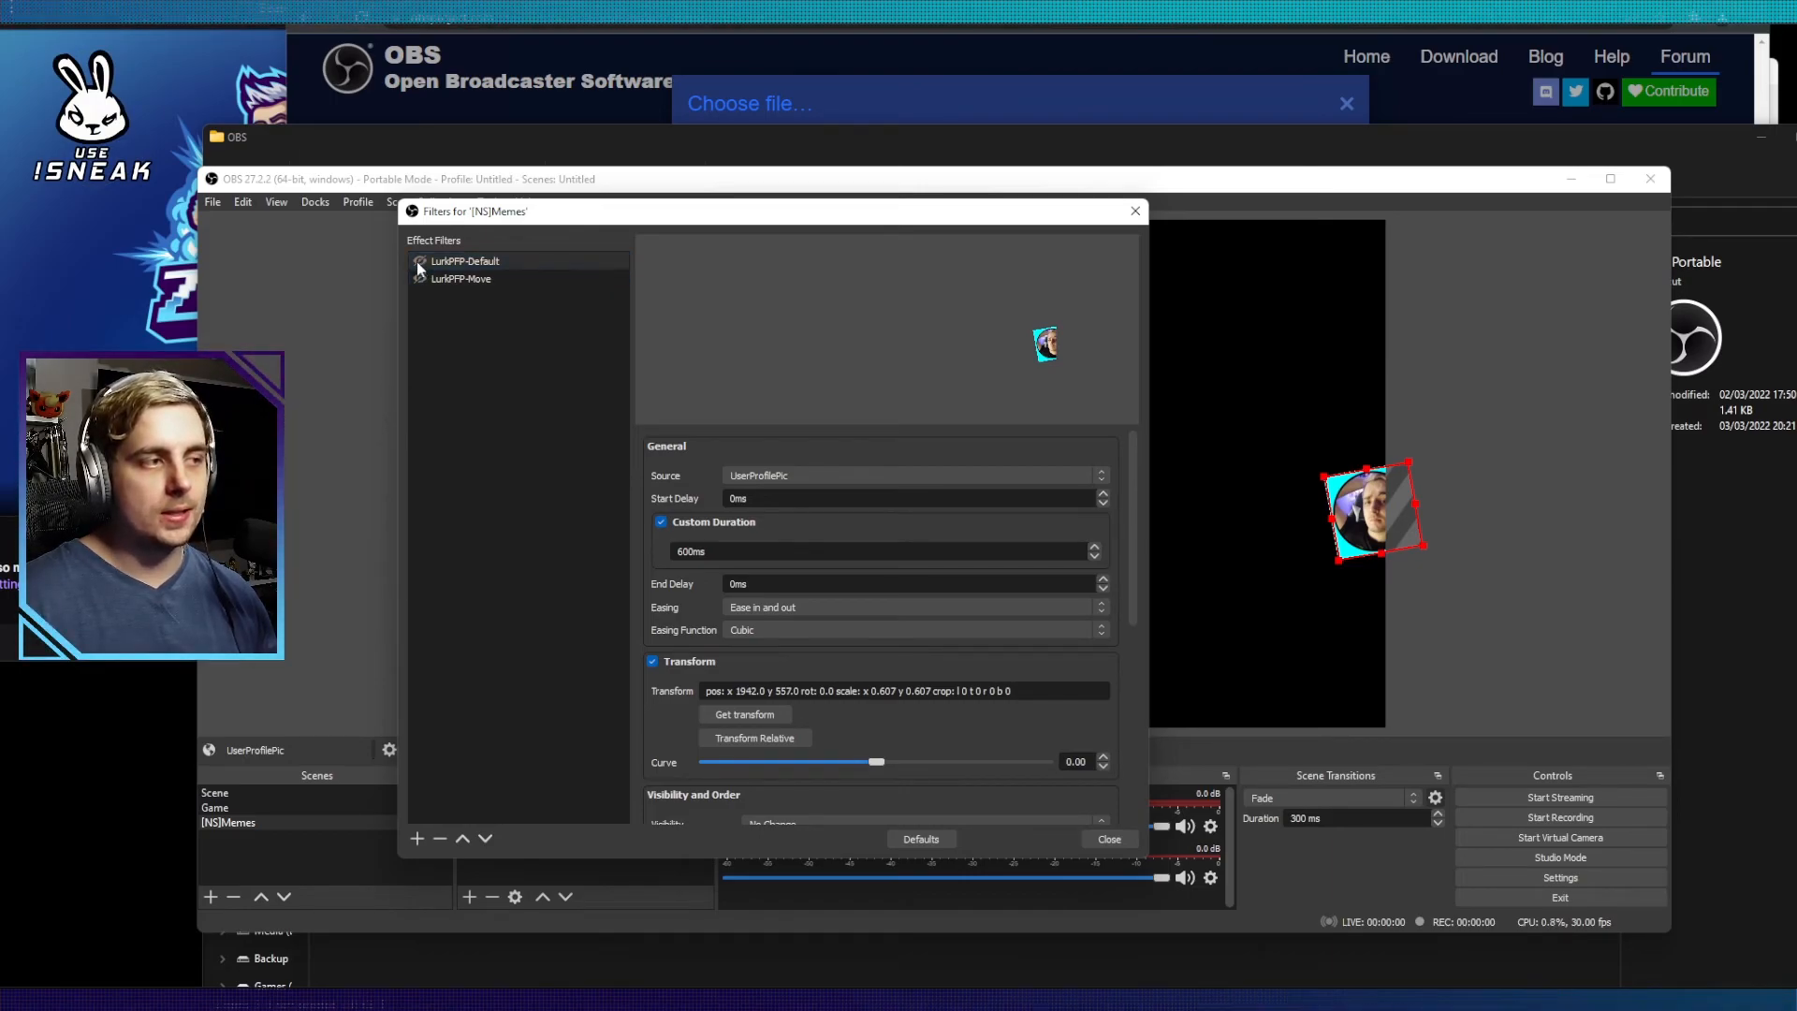
pyautogui.click(419, 261)
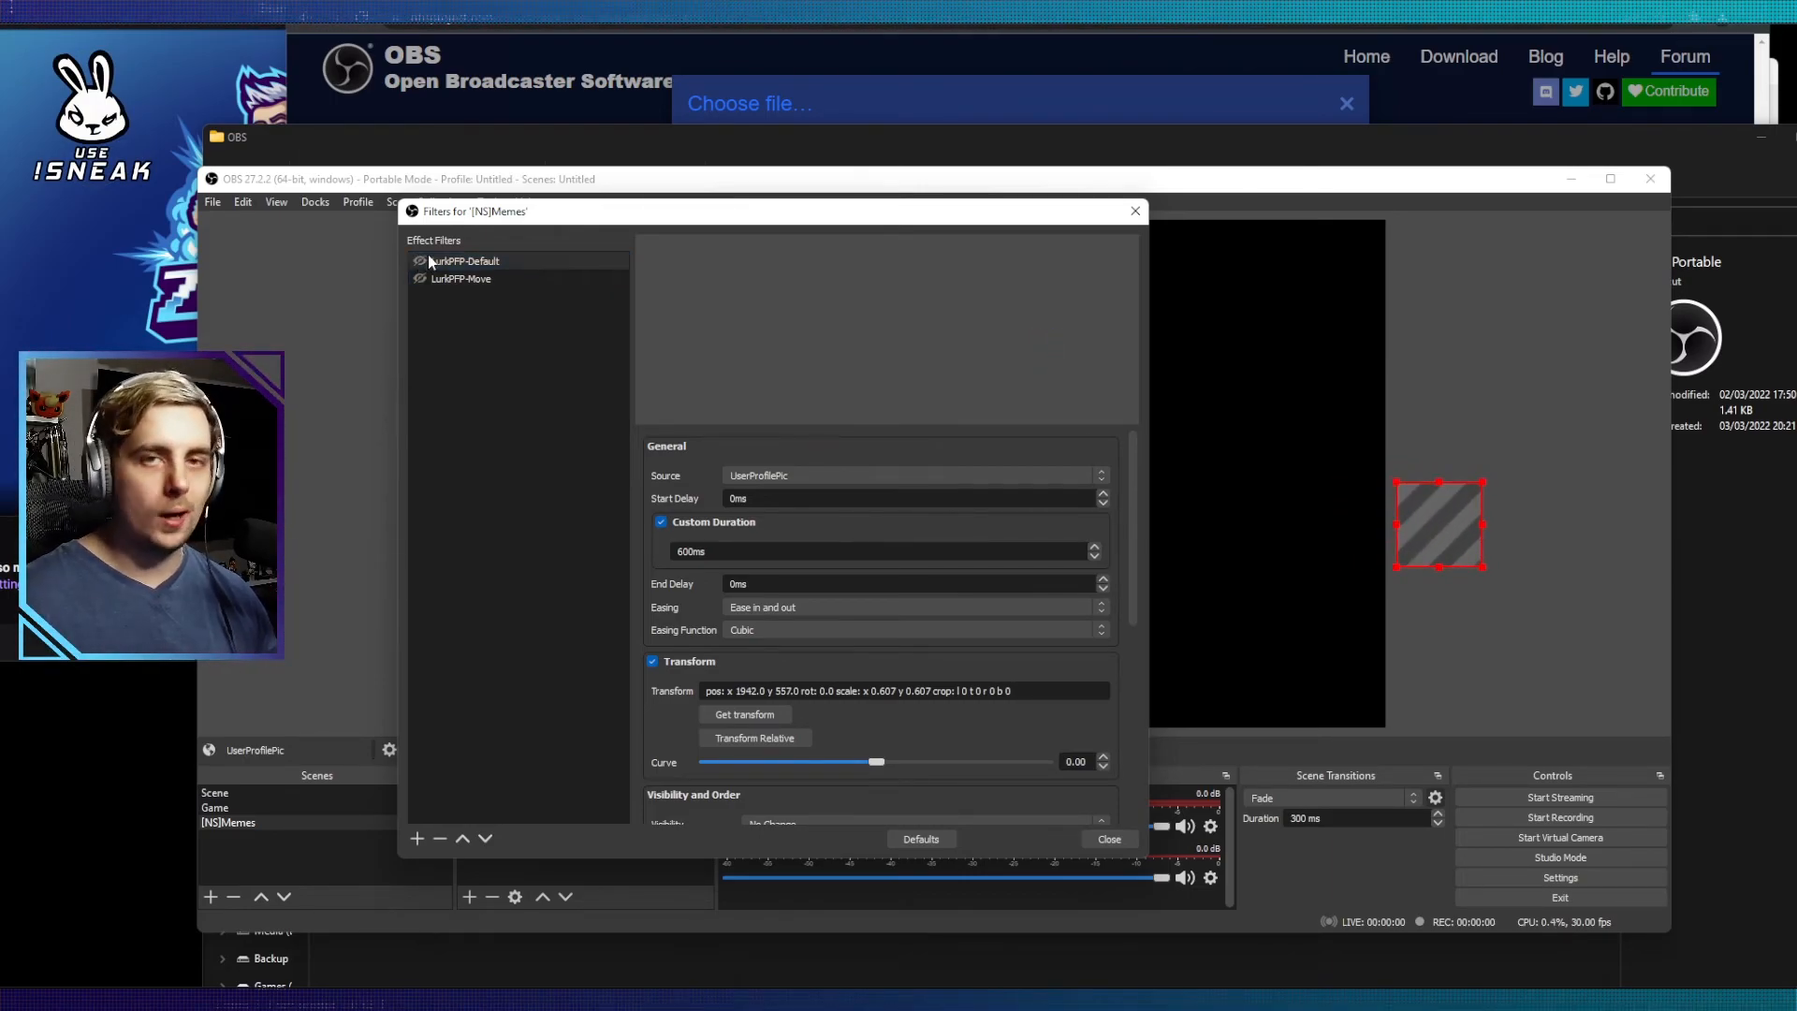
# Step: Set the LurkPFP-Move filter's next move to LurkPFP-Default and trigger LurkPFP-Move to test the chained animation
pyautogui.click(490, 283)
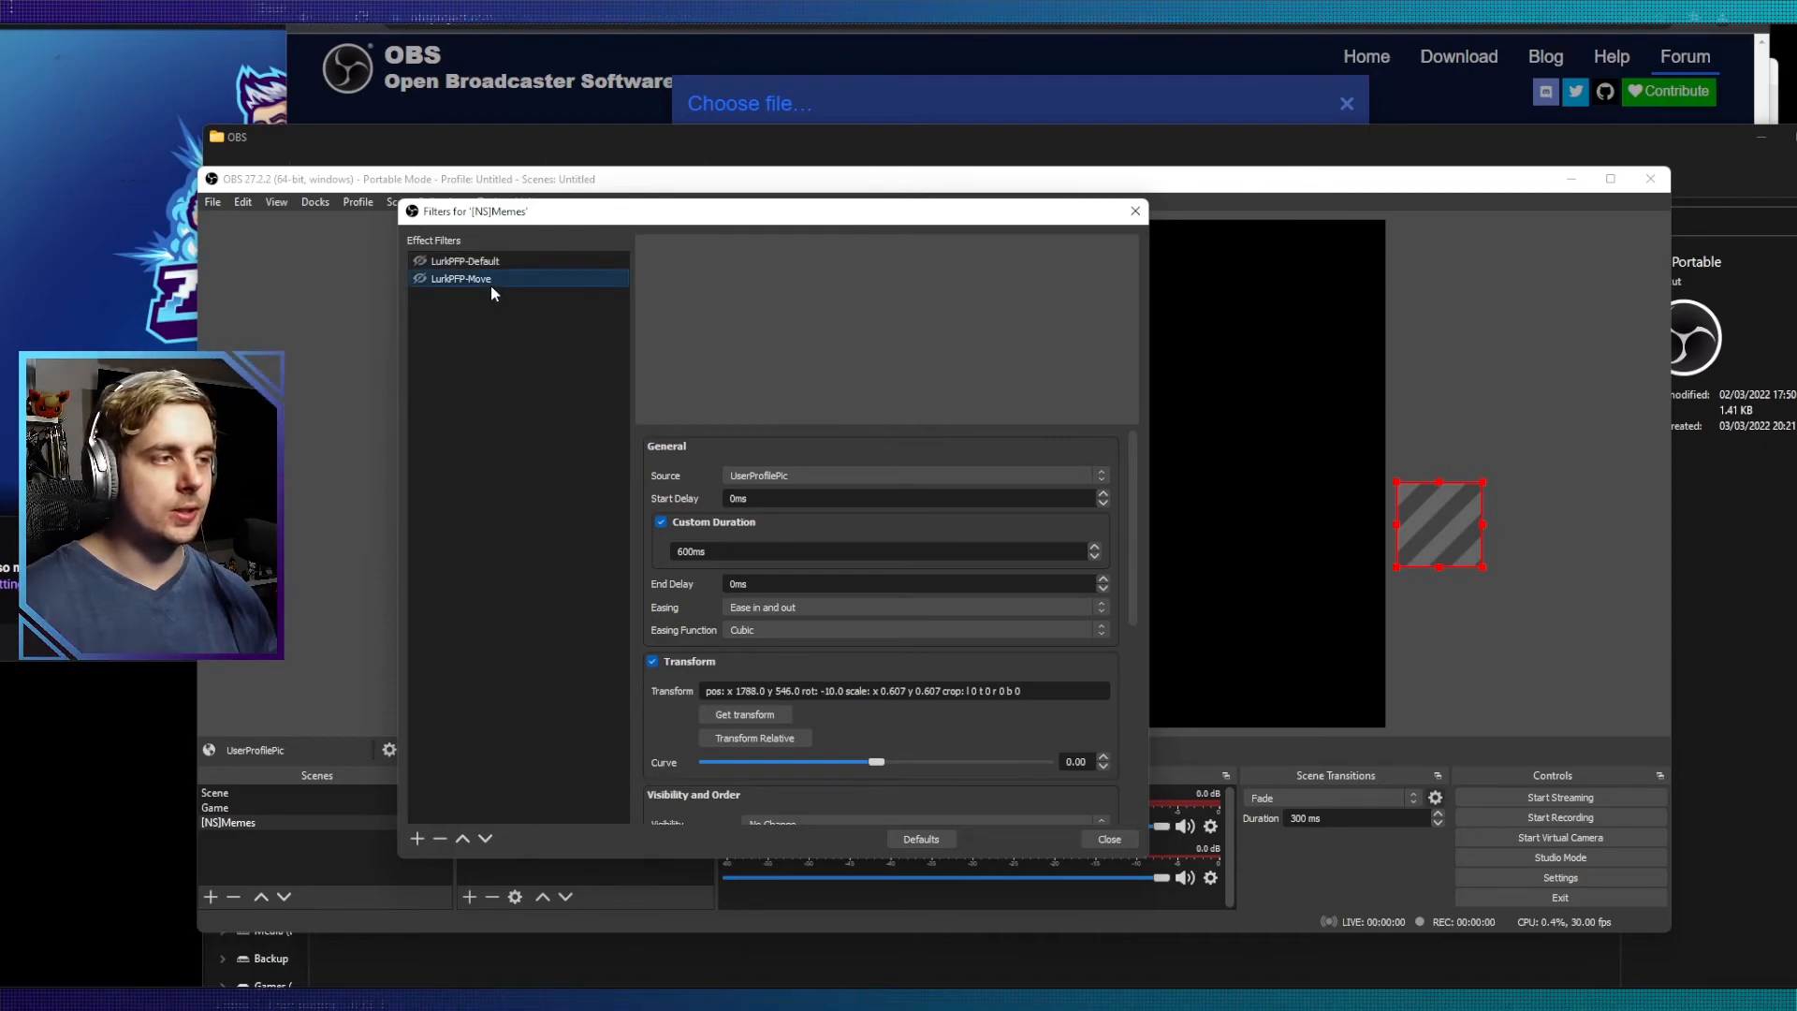
pyautogui.scroll(-7, 705, 617)
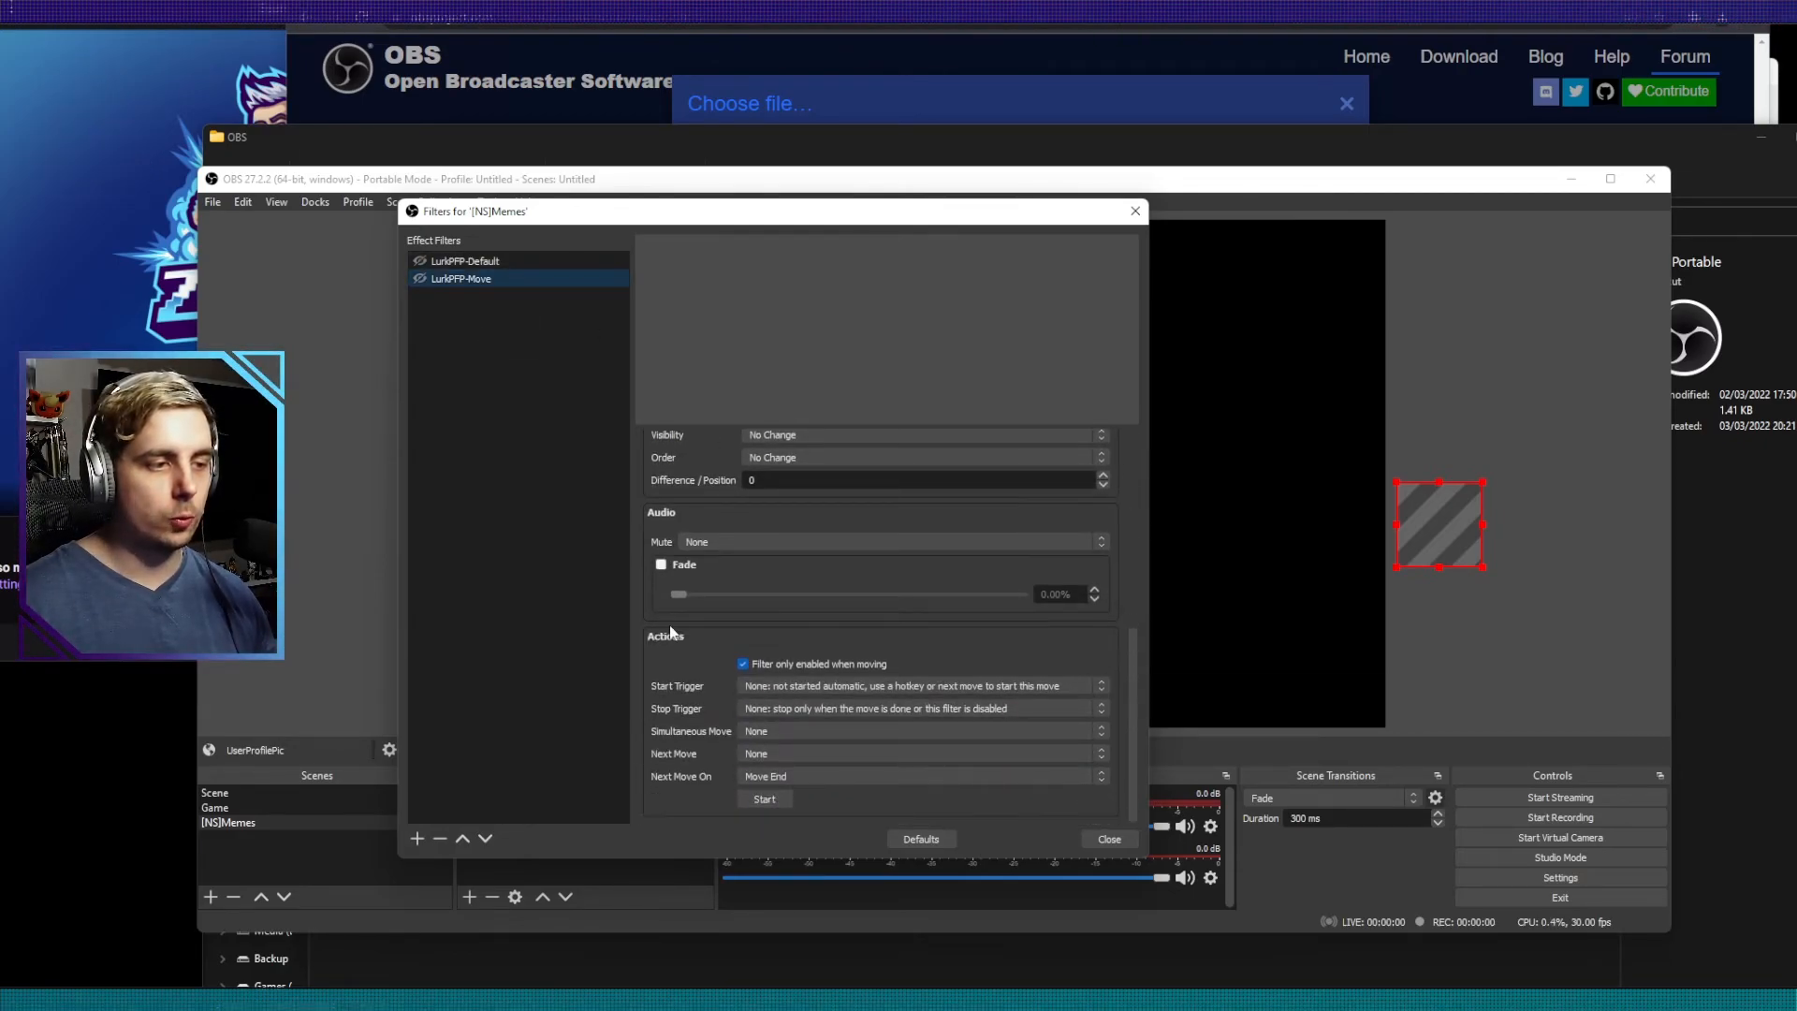
pyautogui.click(768, 754)
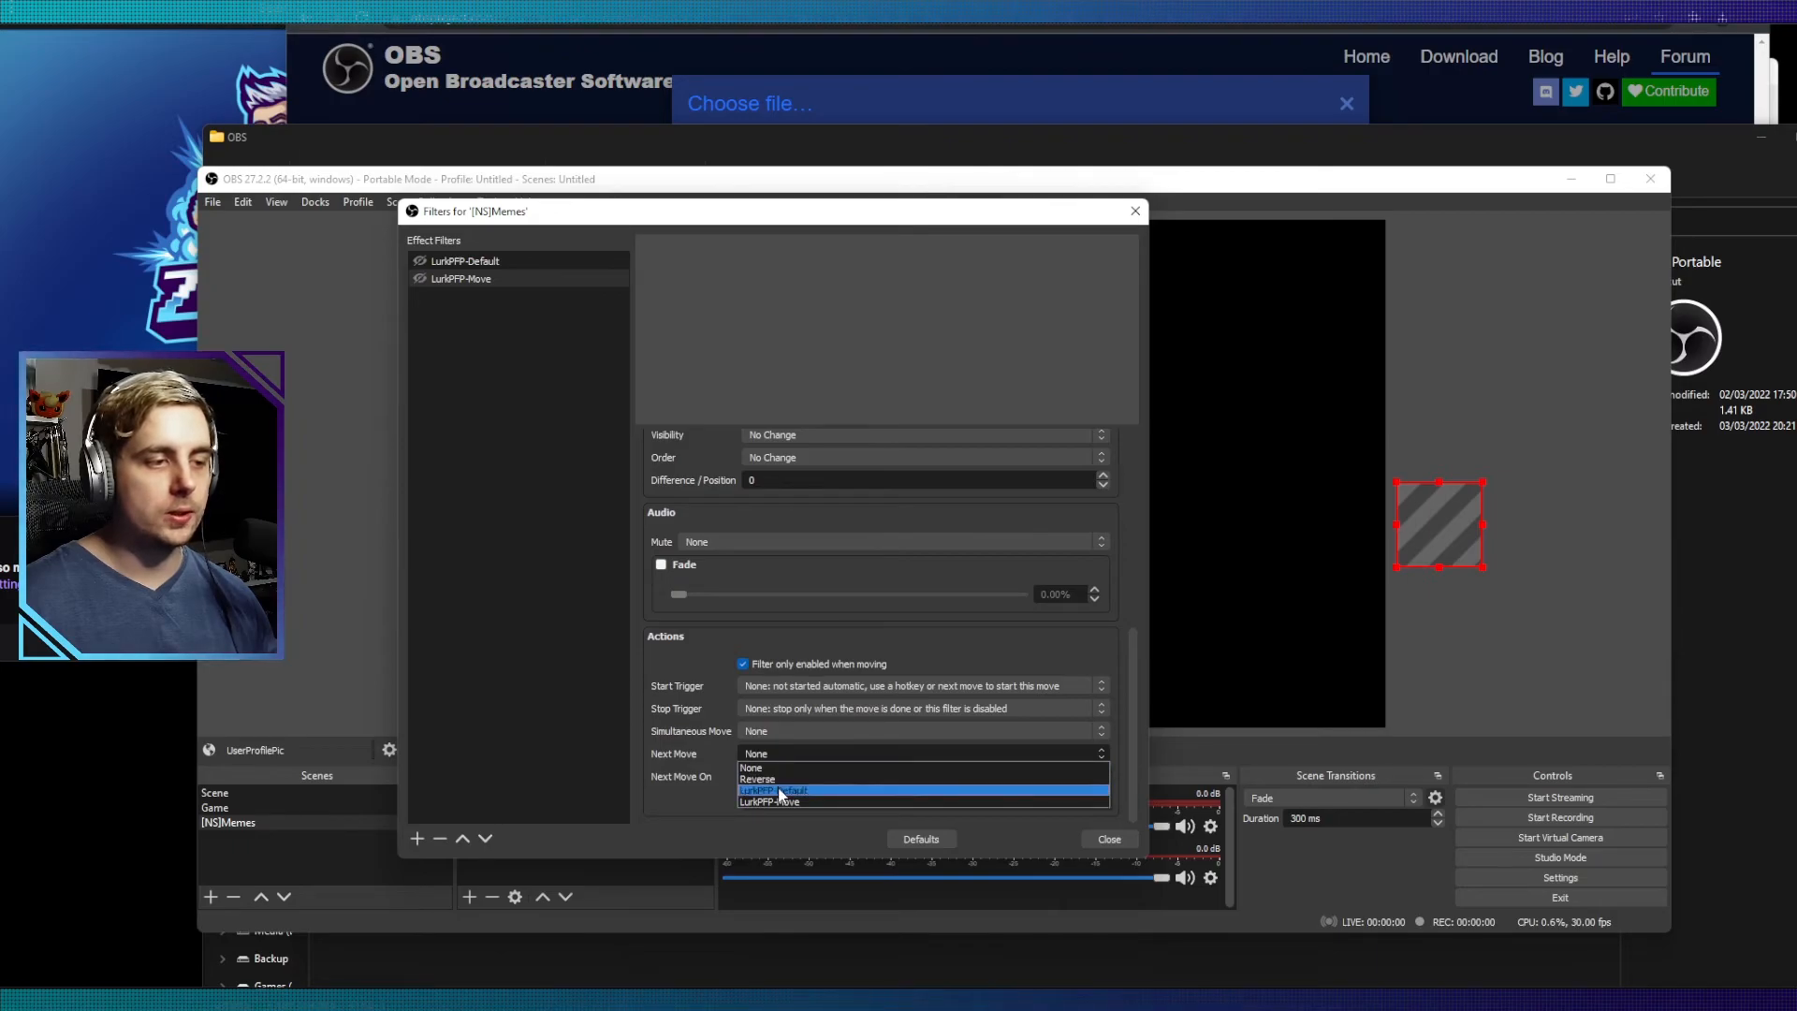
pyautogui.click(781, 791)
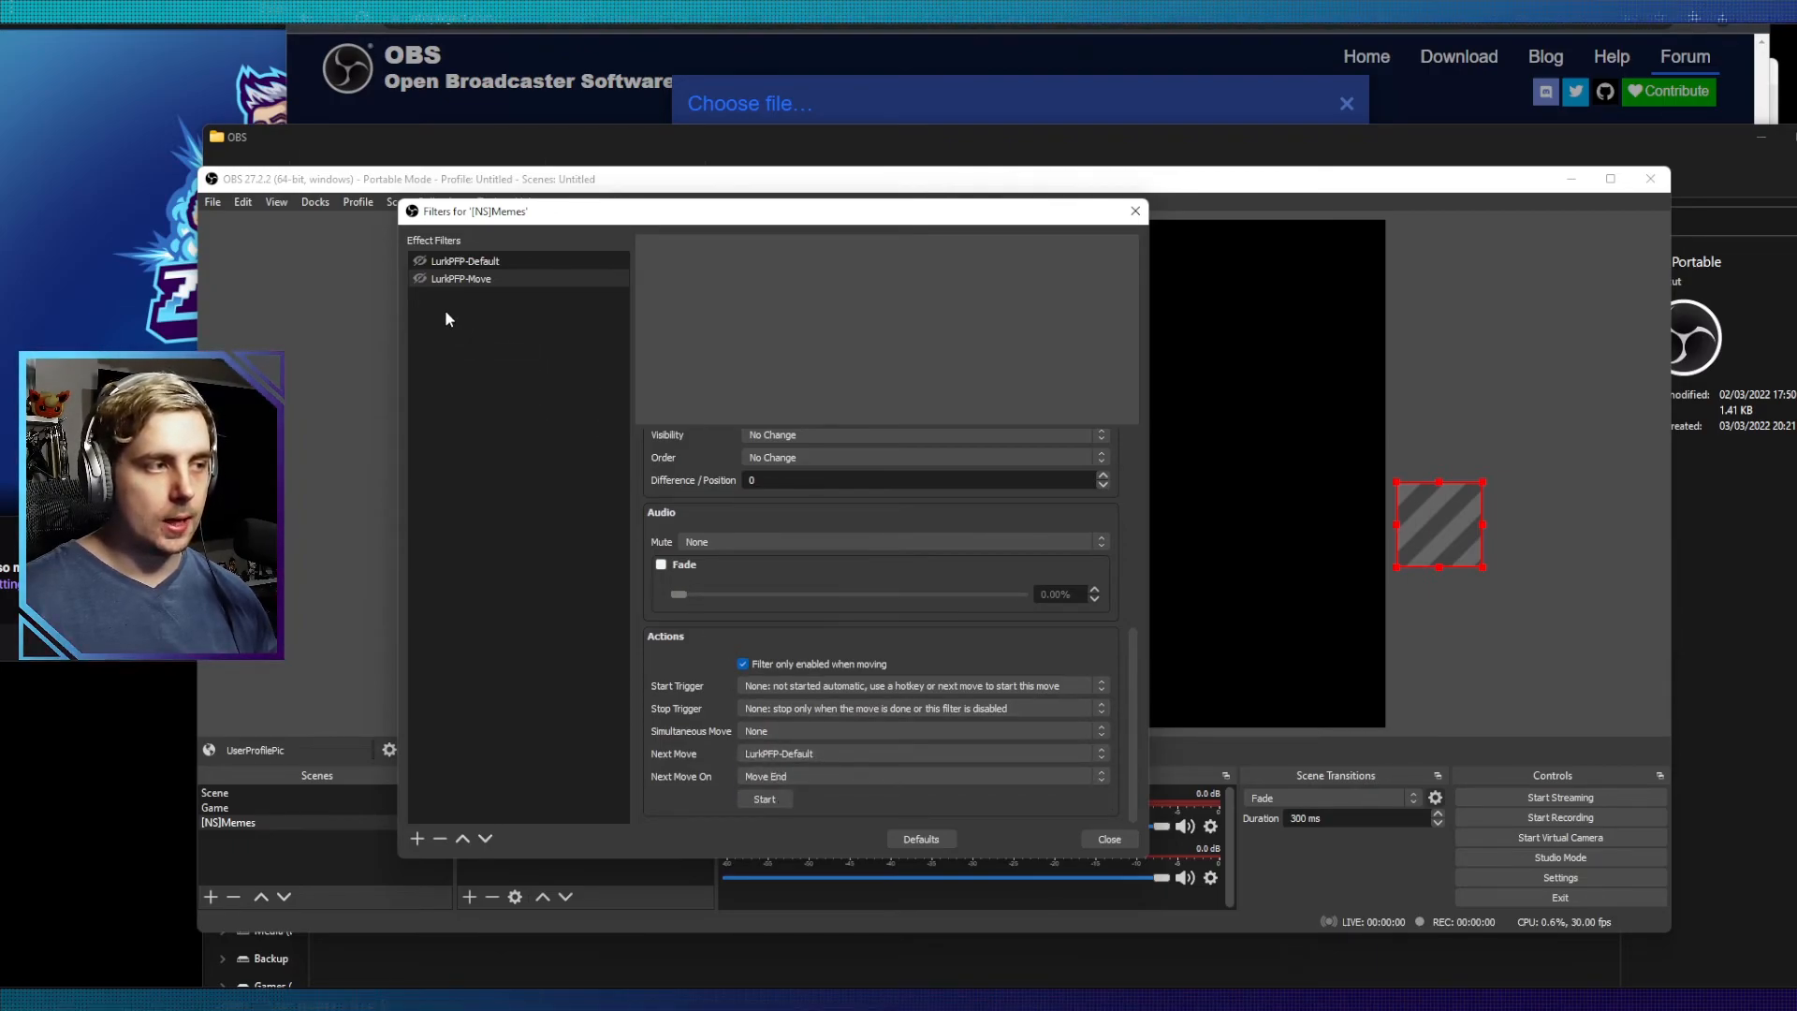
pyautogui.click(419, 279)
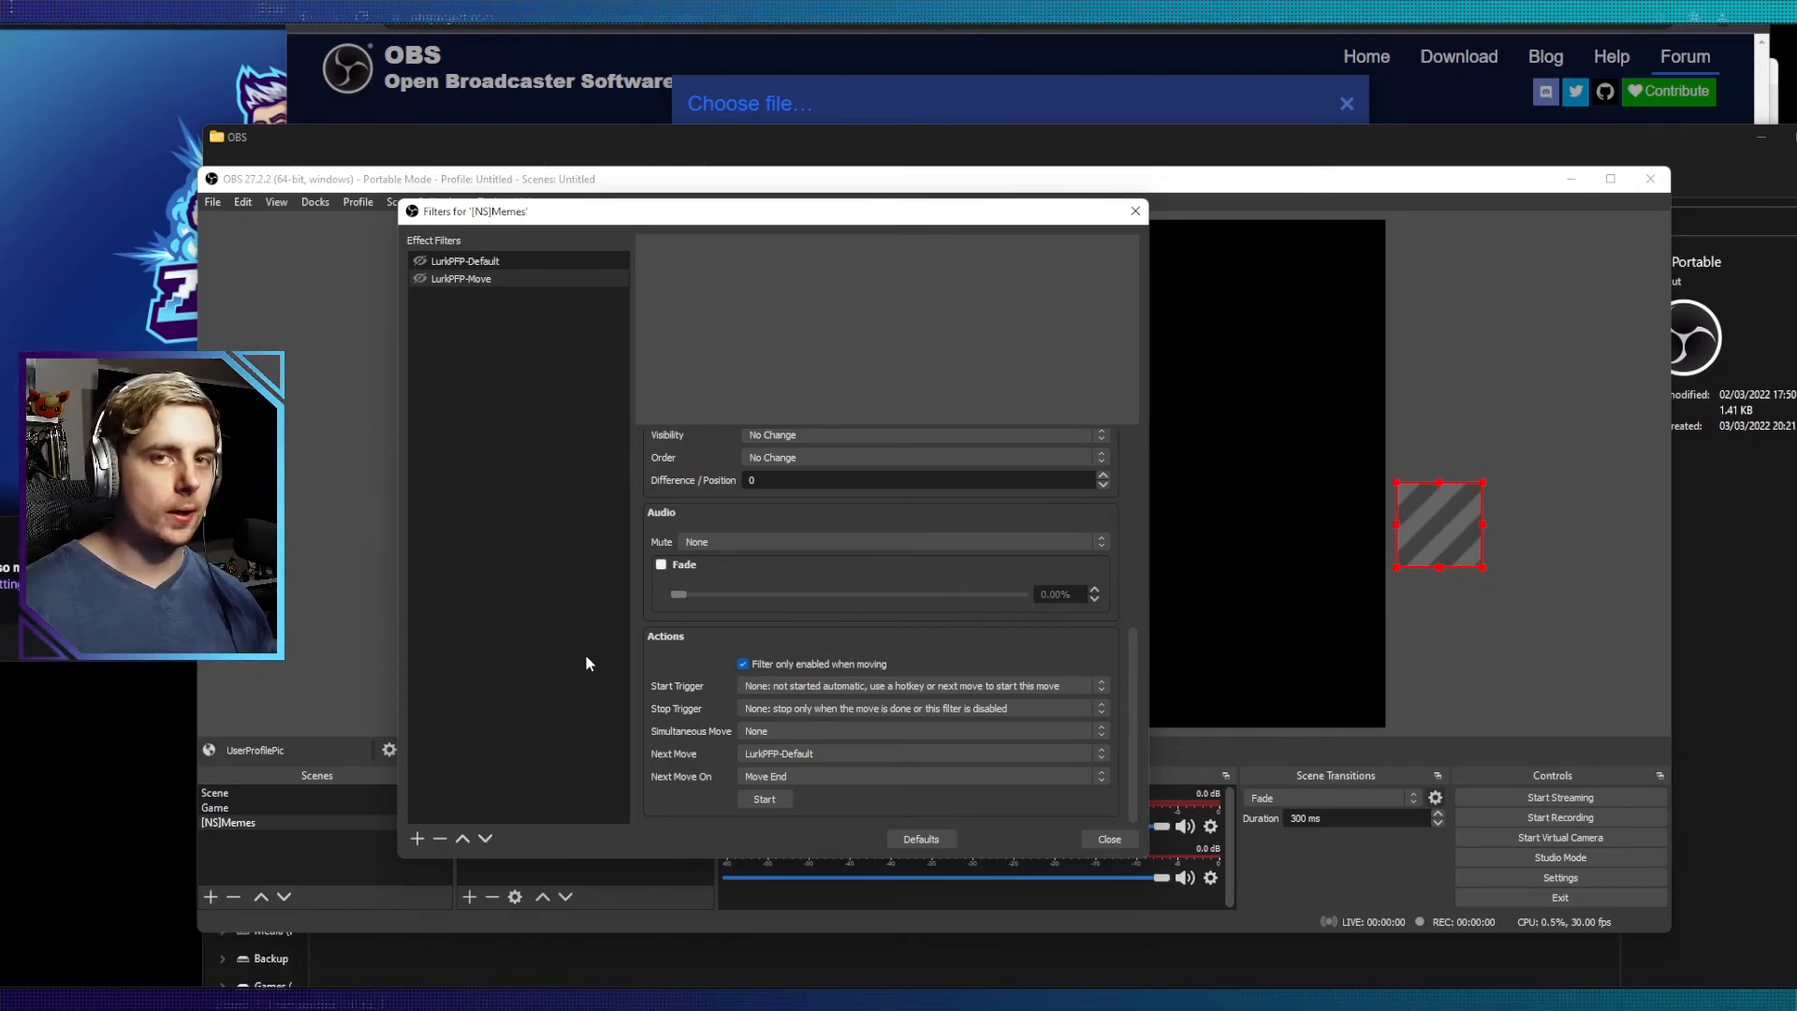
# Step: Try an end delay of 400 ms on the LurkPFP-Move filter, set it to 800 ms, and test the animation with each value
pyautogui.click(474, 279)
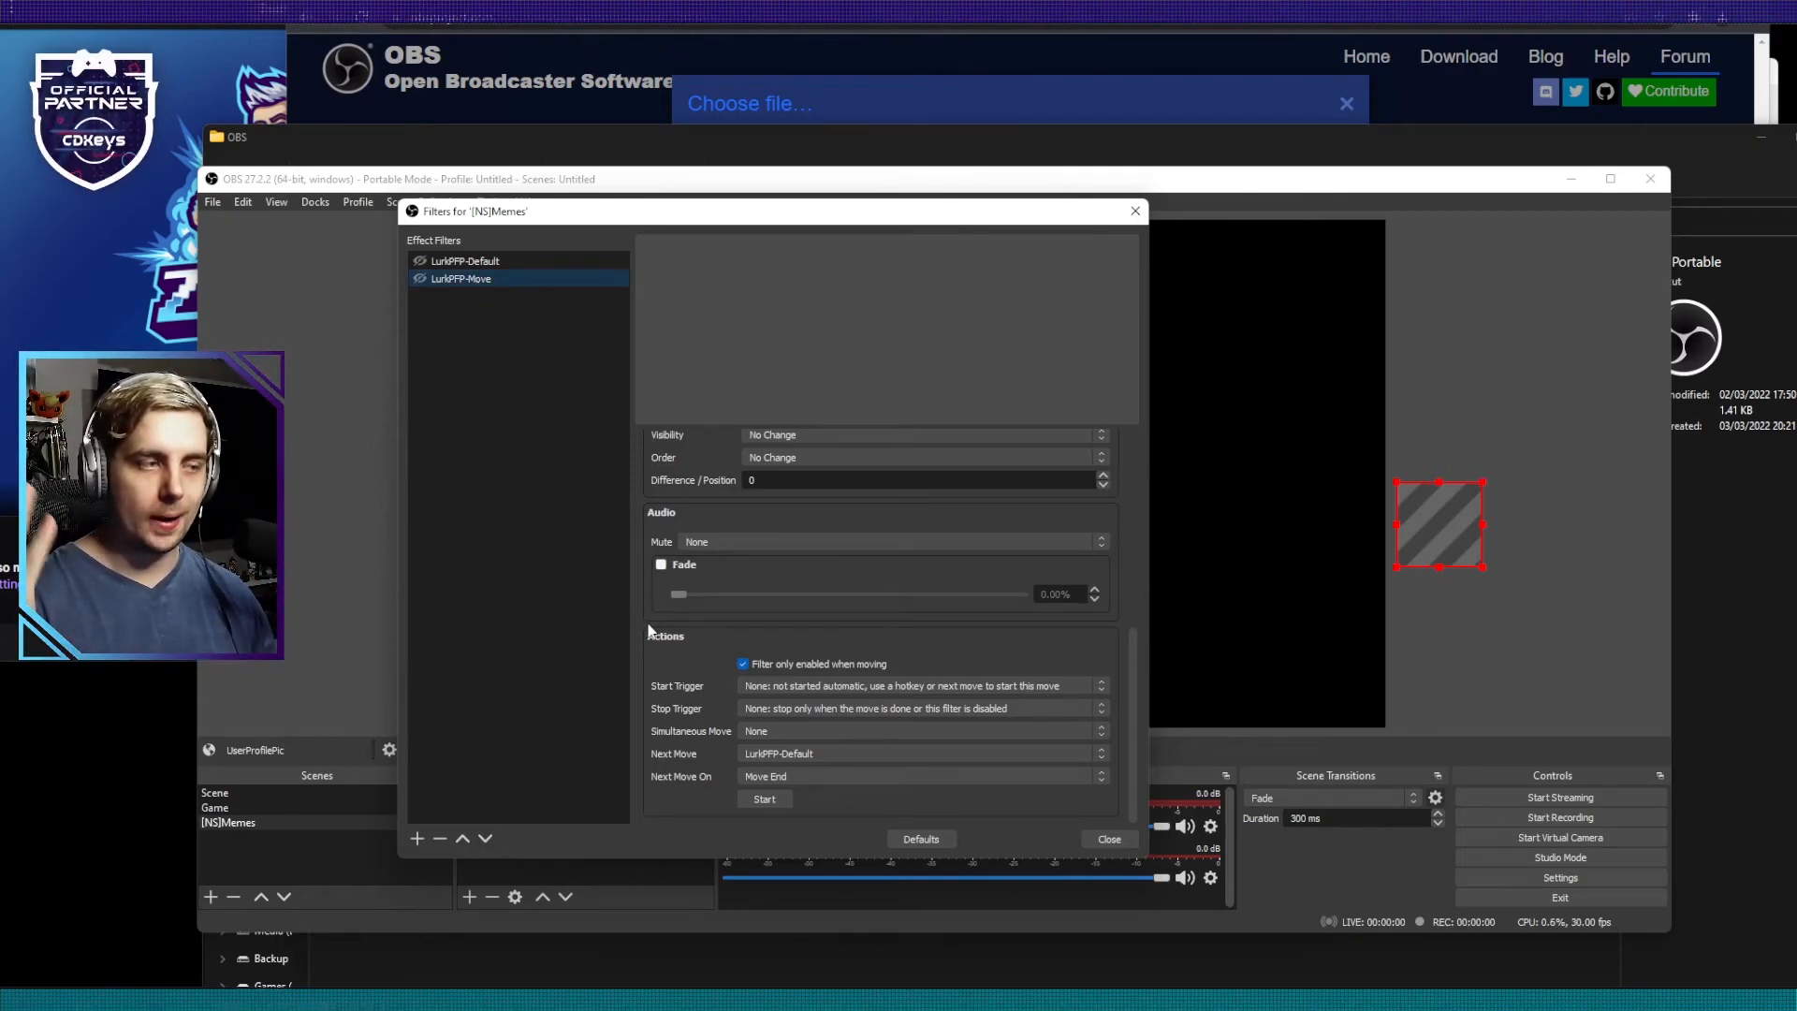
pyautogui.scroll(5, 637, 653)
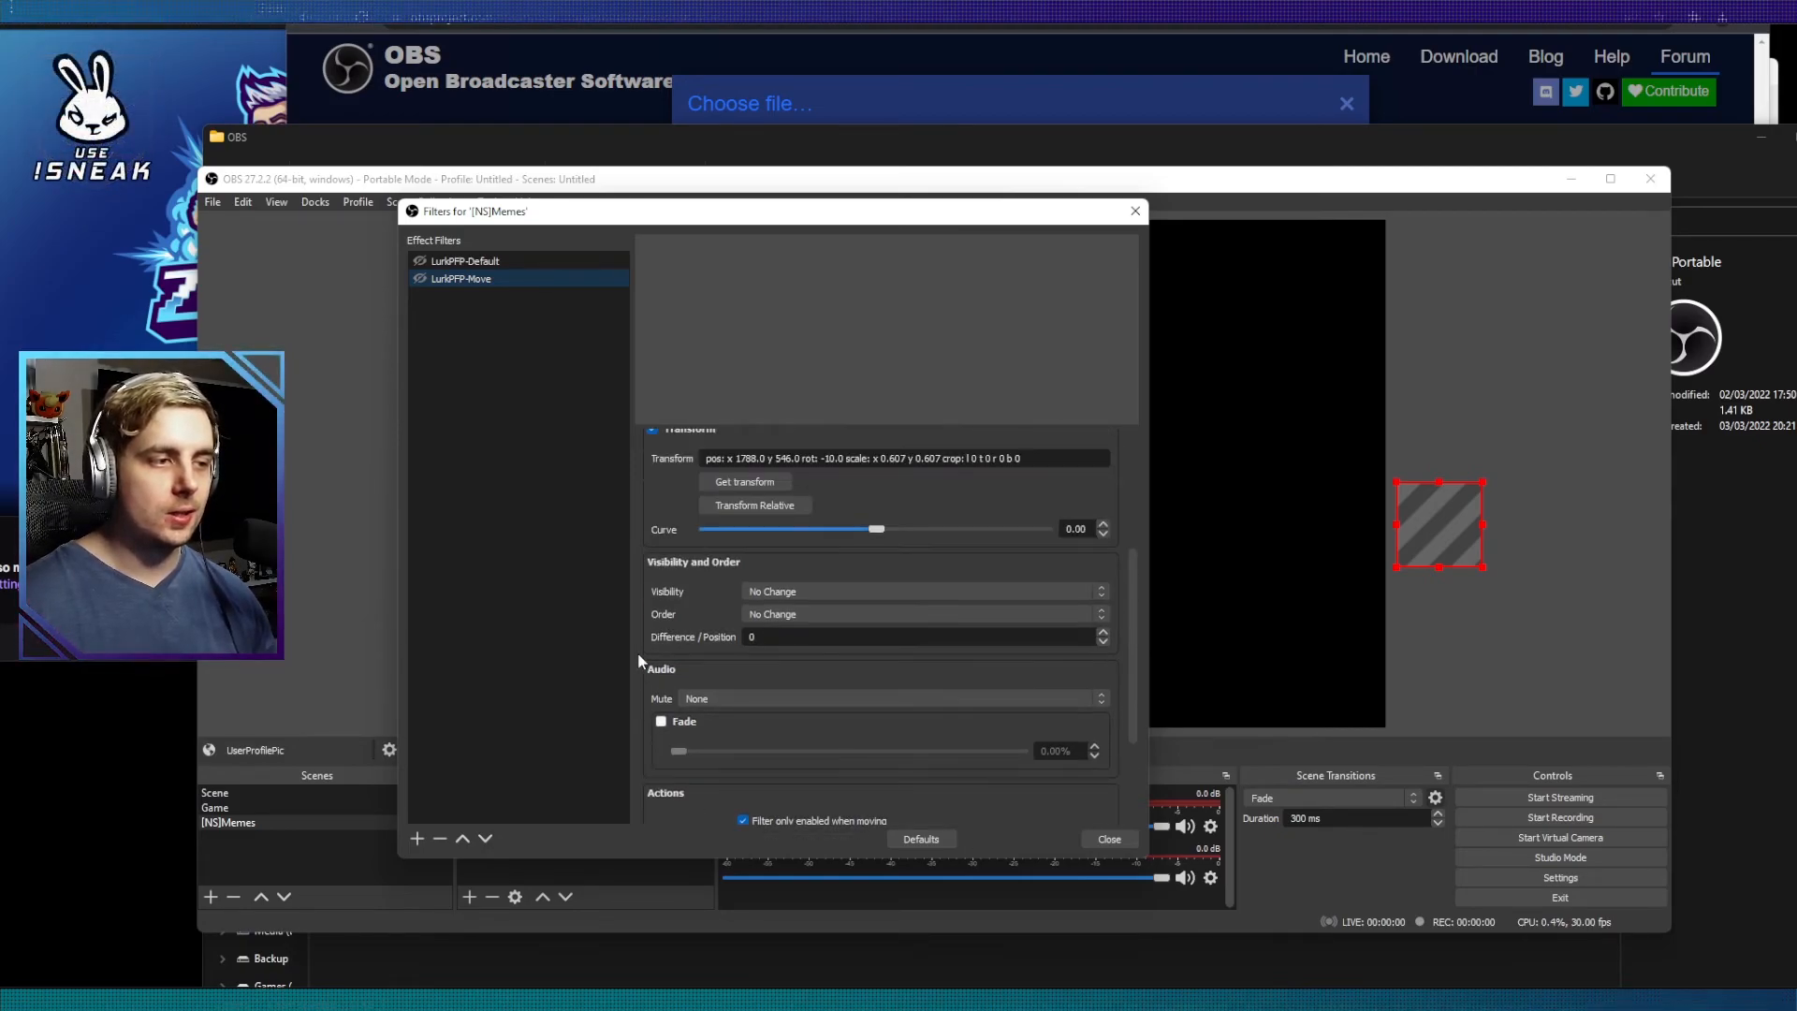
pyautogui.scroll(3, 638, 655)
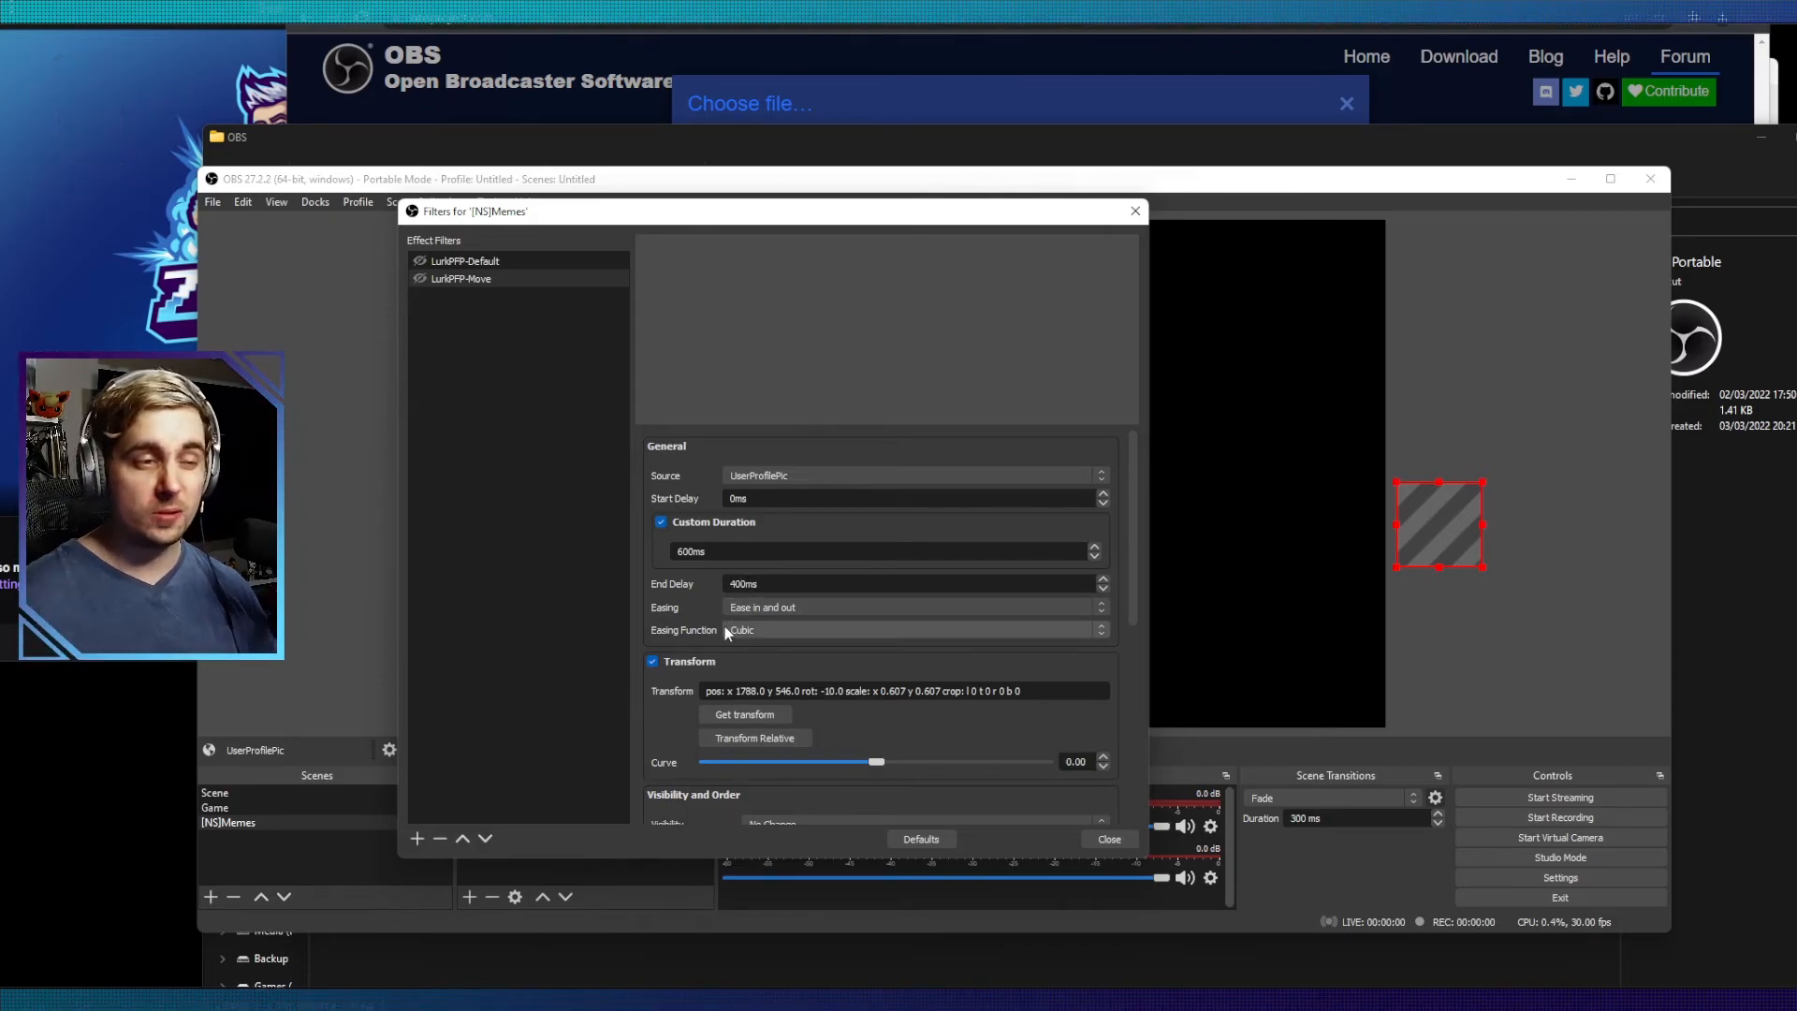
pyautogui.click(419, 279)
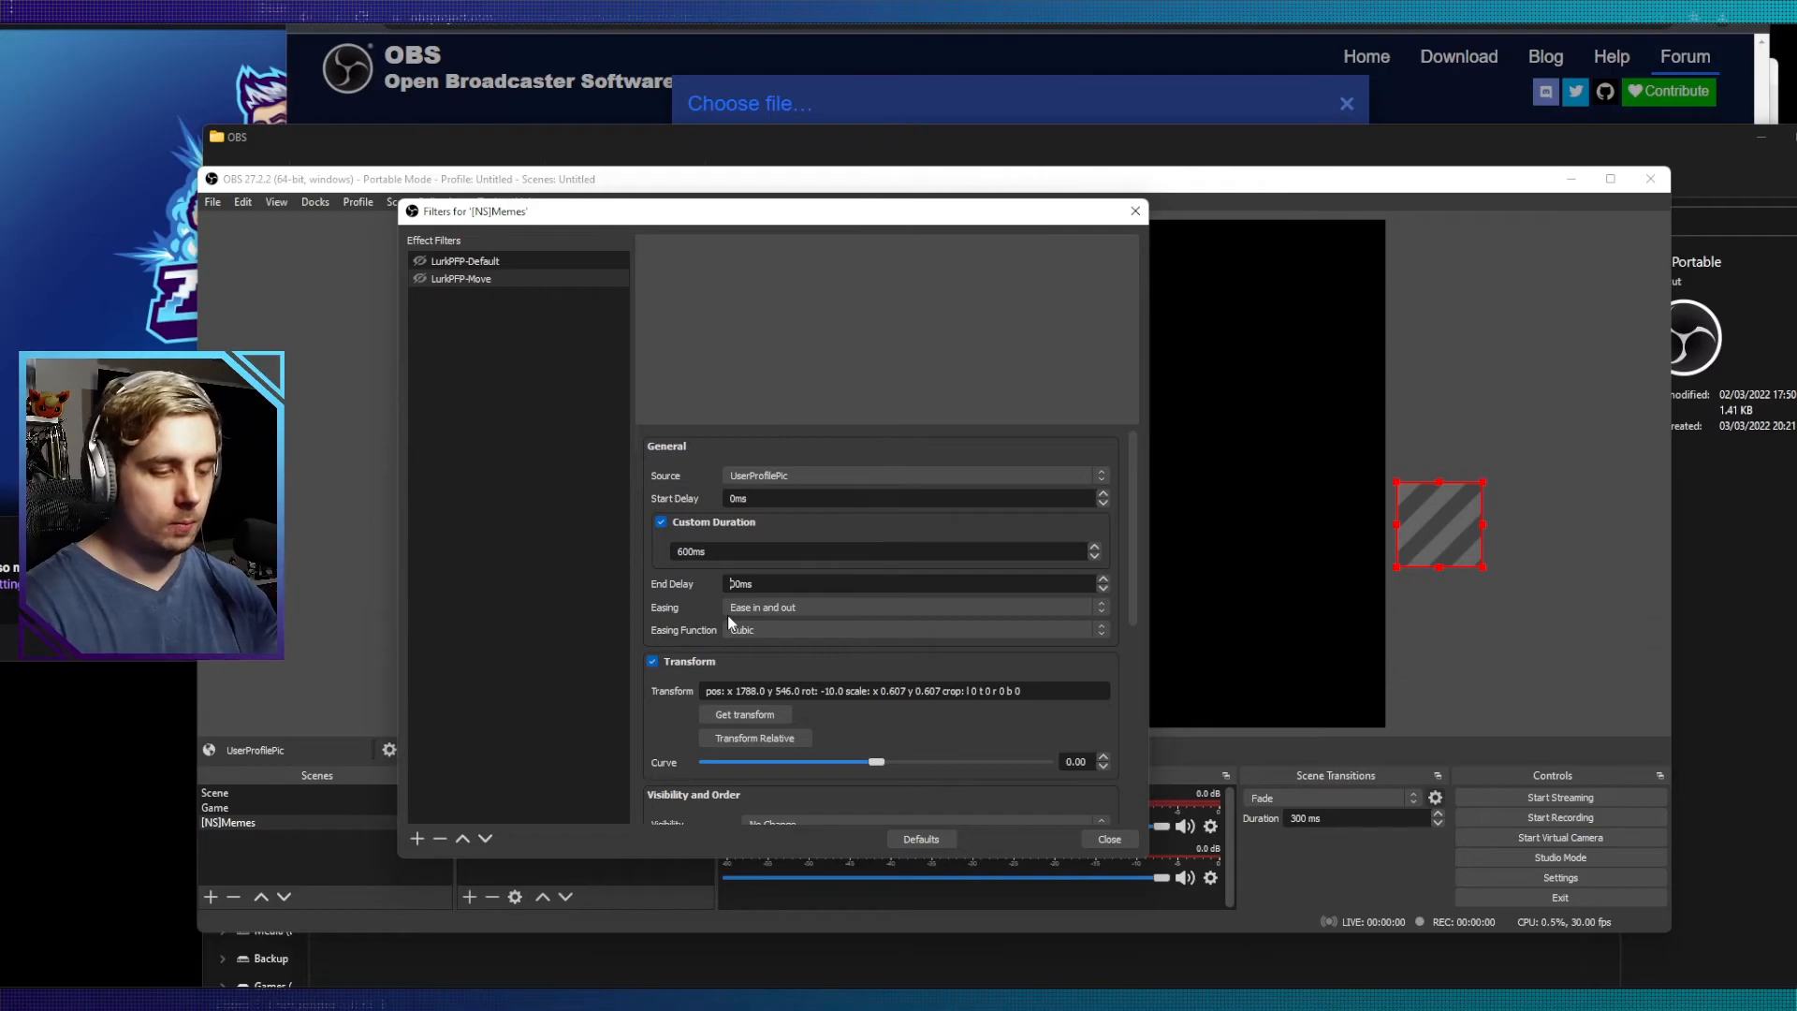
pyautogui.click(418, 279)
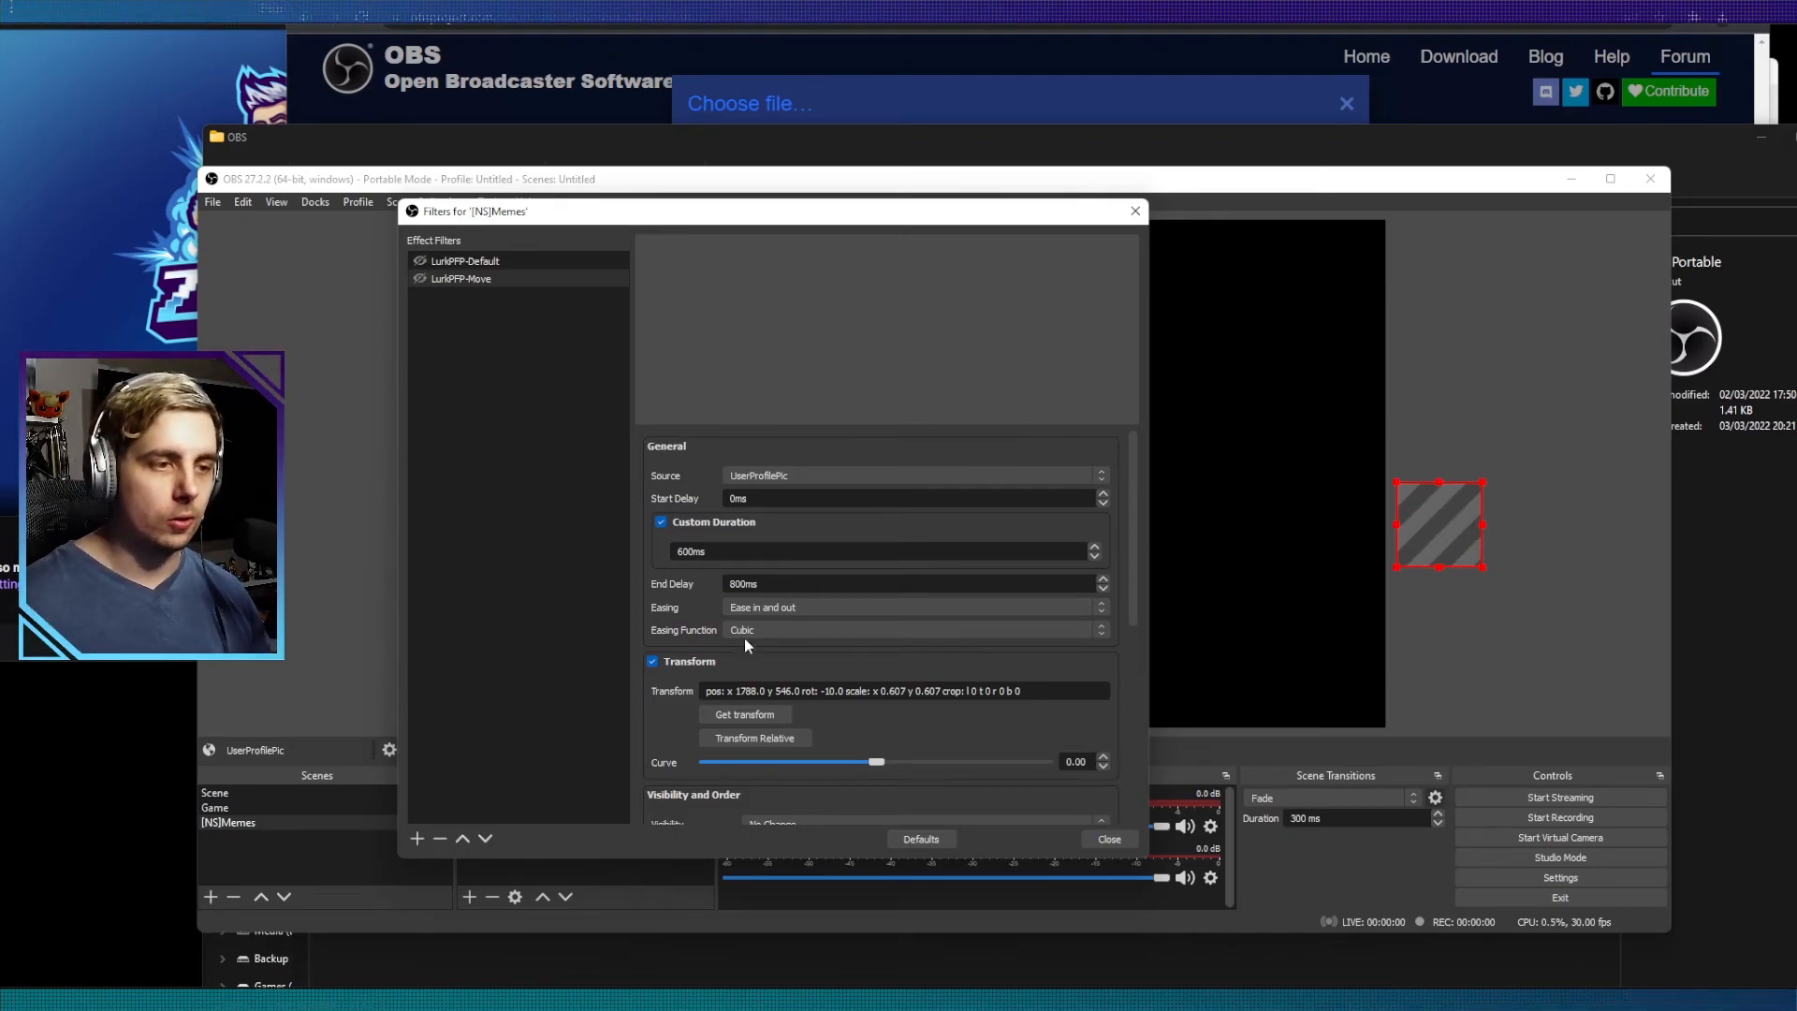
pyautogui.click(1551, 656)
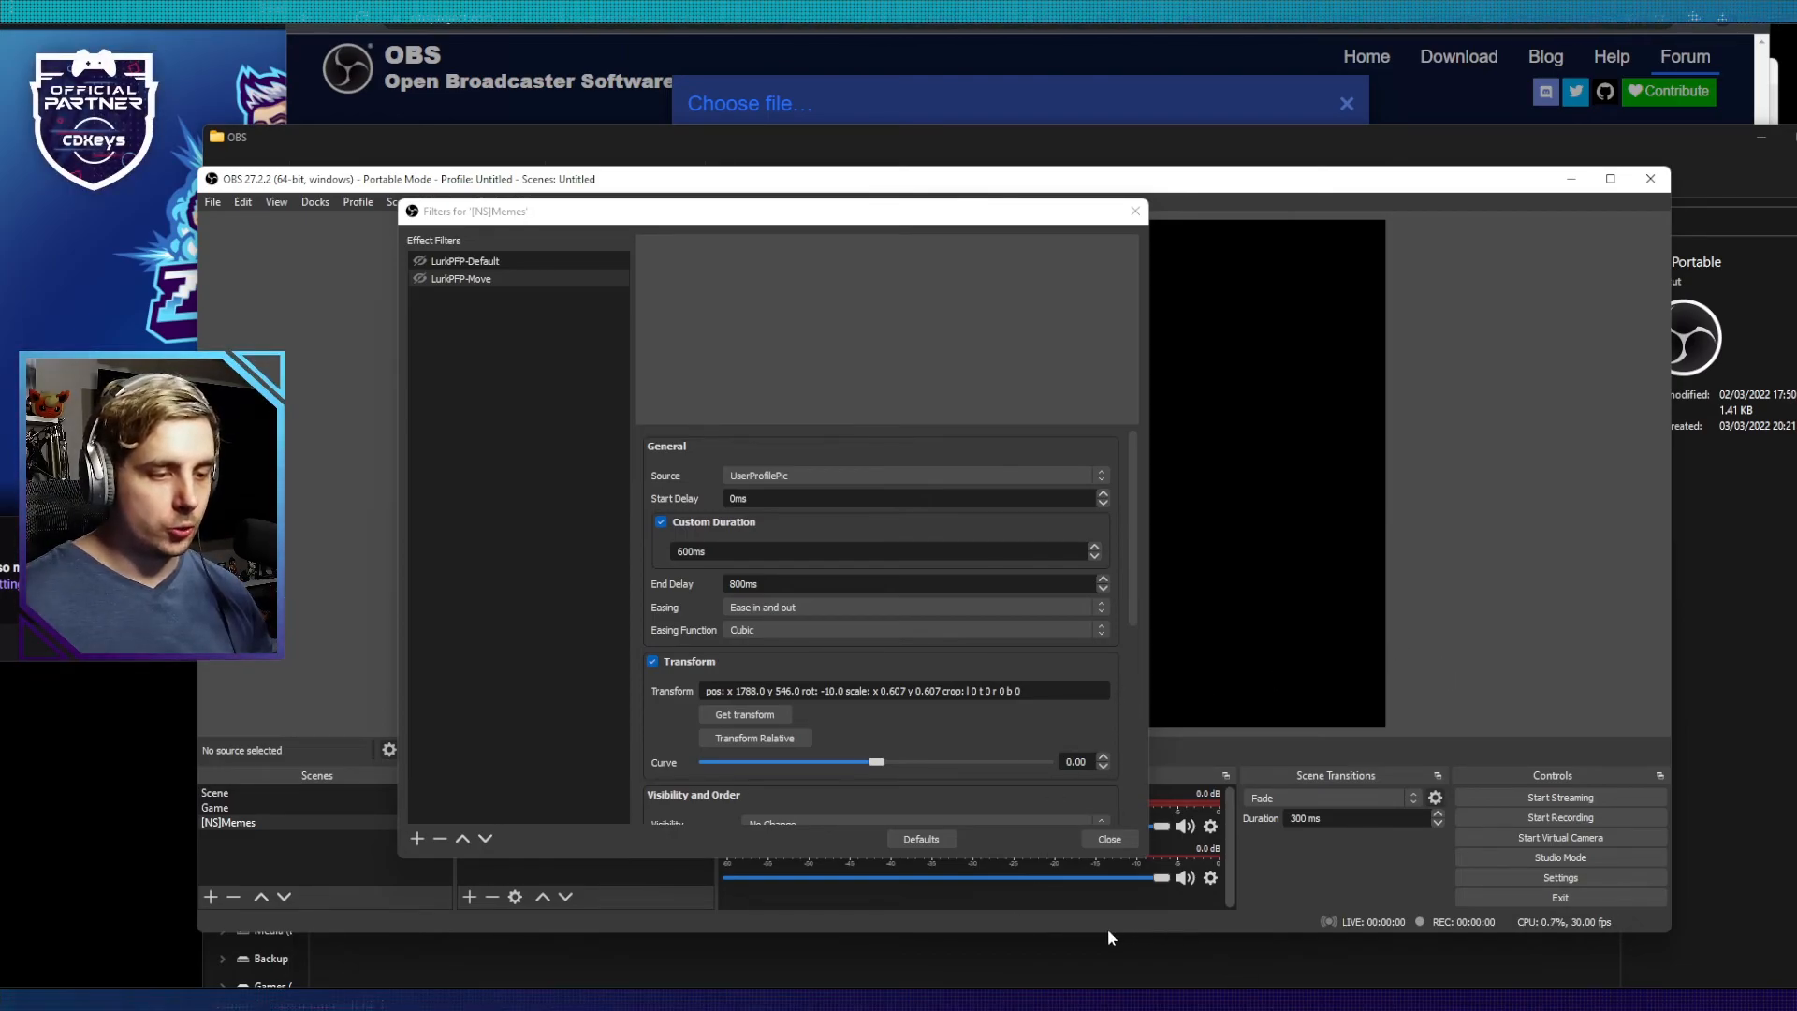
# Step: Switch to Streamer.bot and add an OBS Set Scene Filter State sub-action to Lurk that makes LurkPFP-Move in [NS]Memes visible
pyautogui.hotkey('alt', 'Tab')
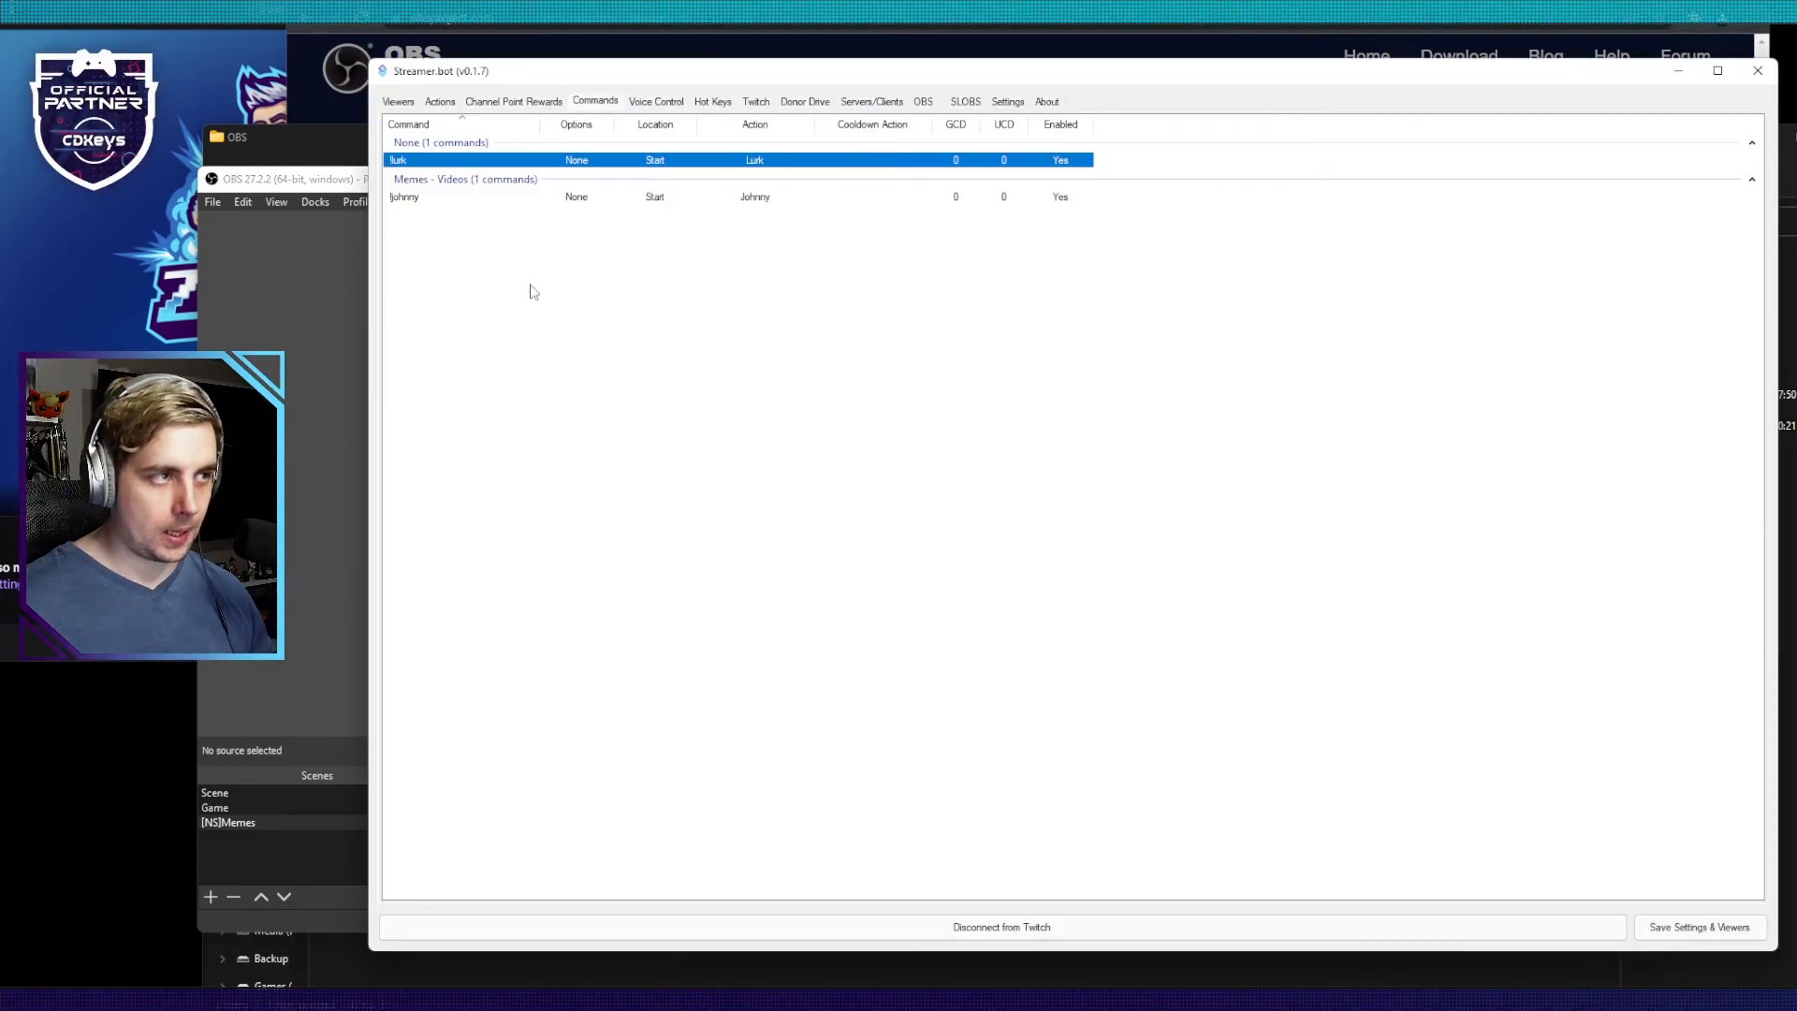
pyautogui.click(439, 101)
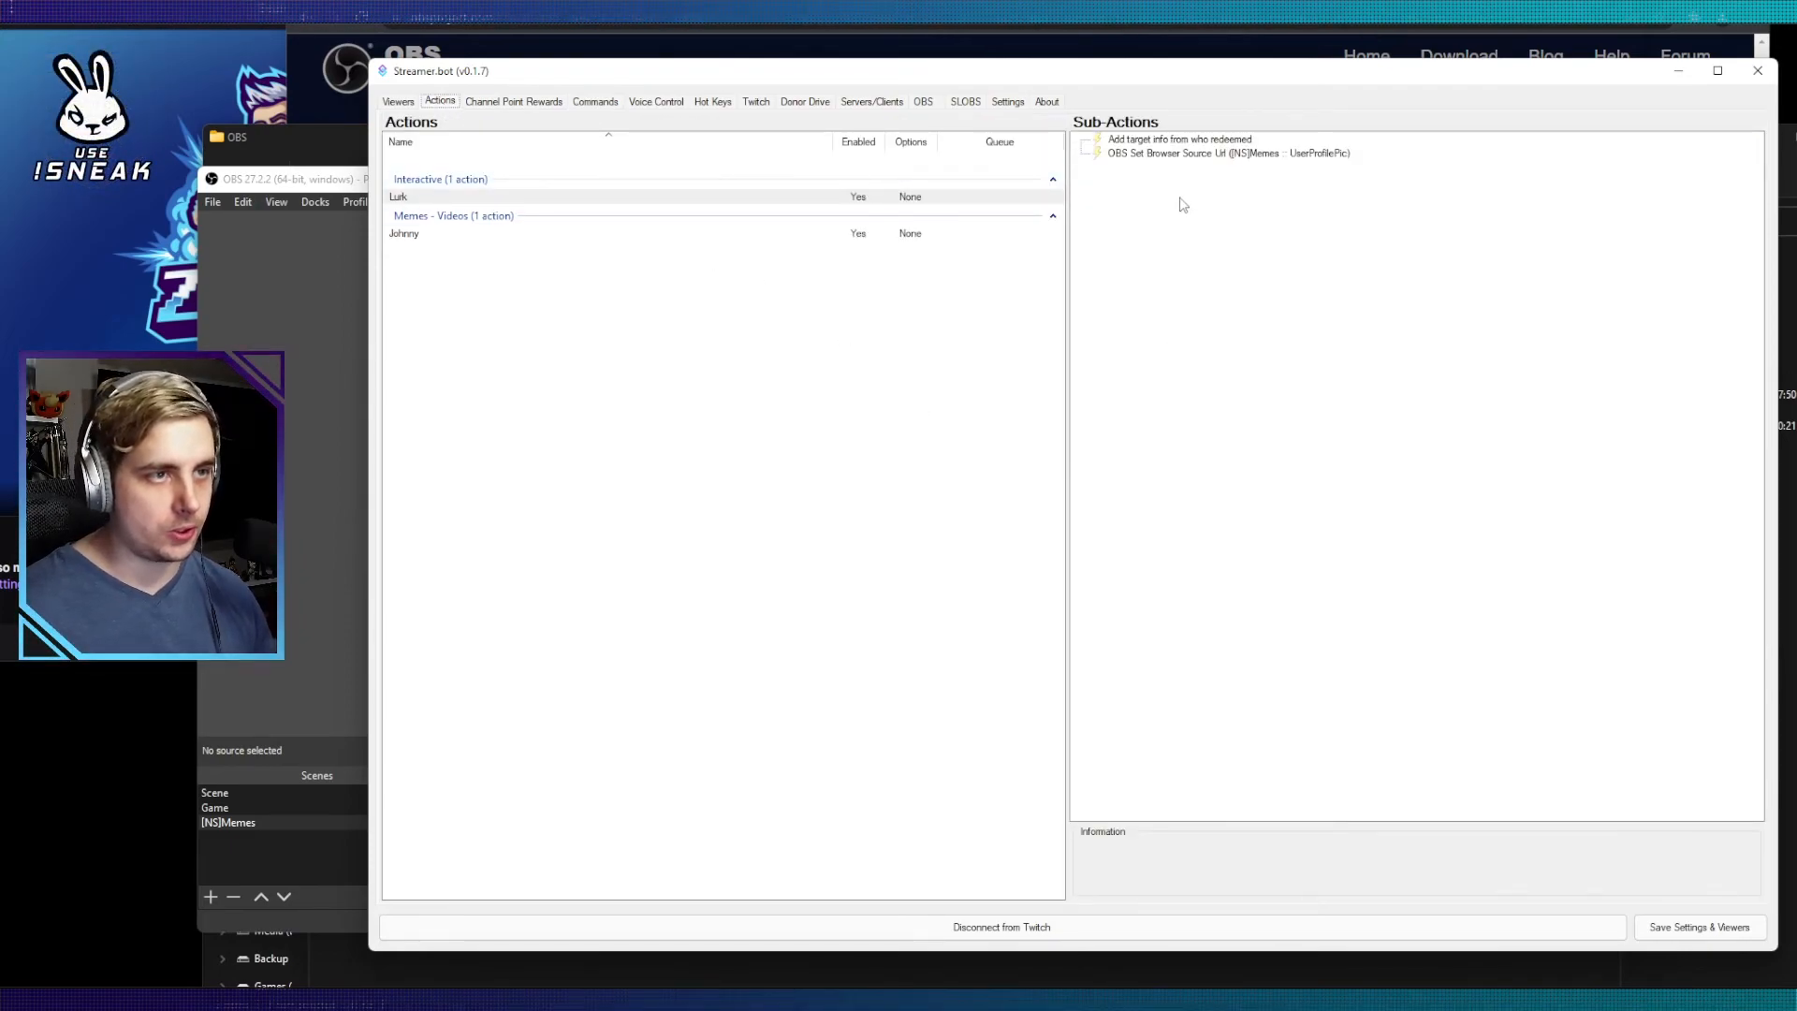
pyautogui.click(1167, 154)
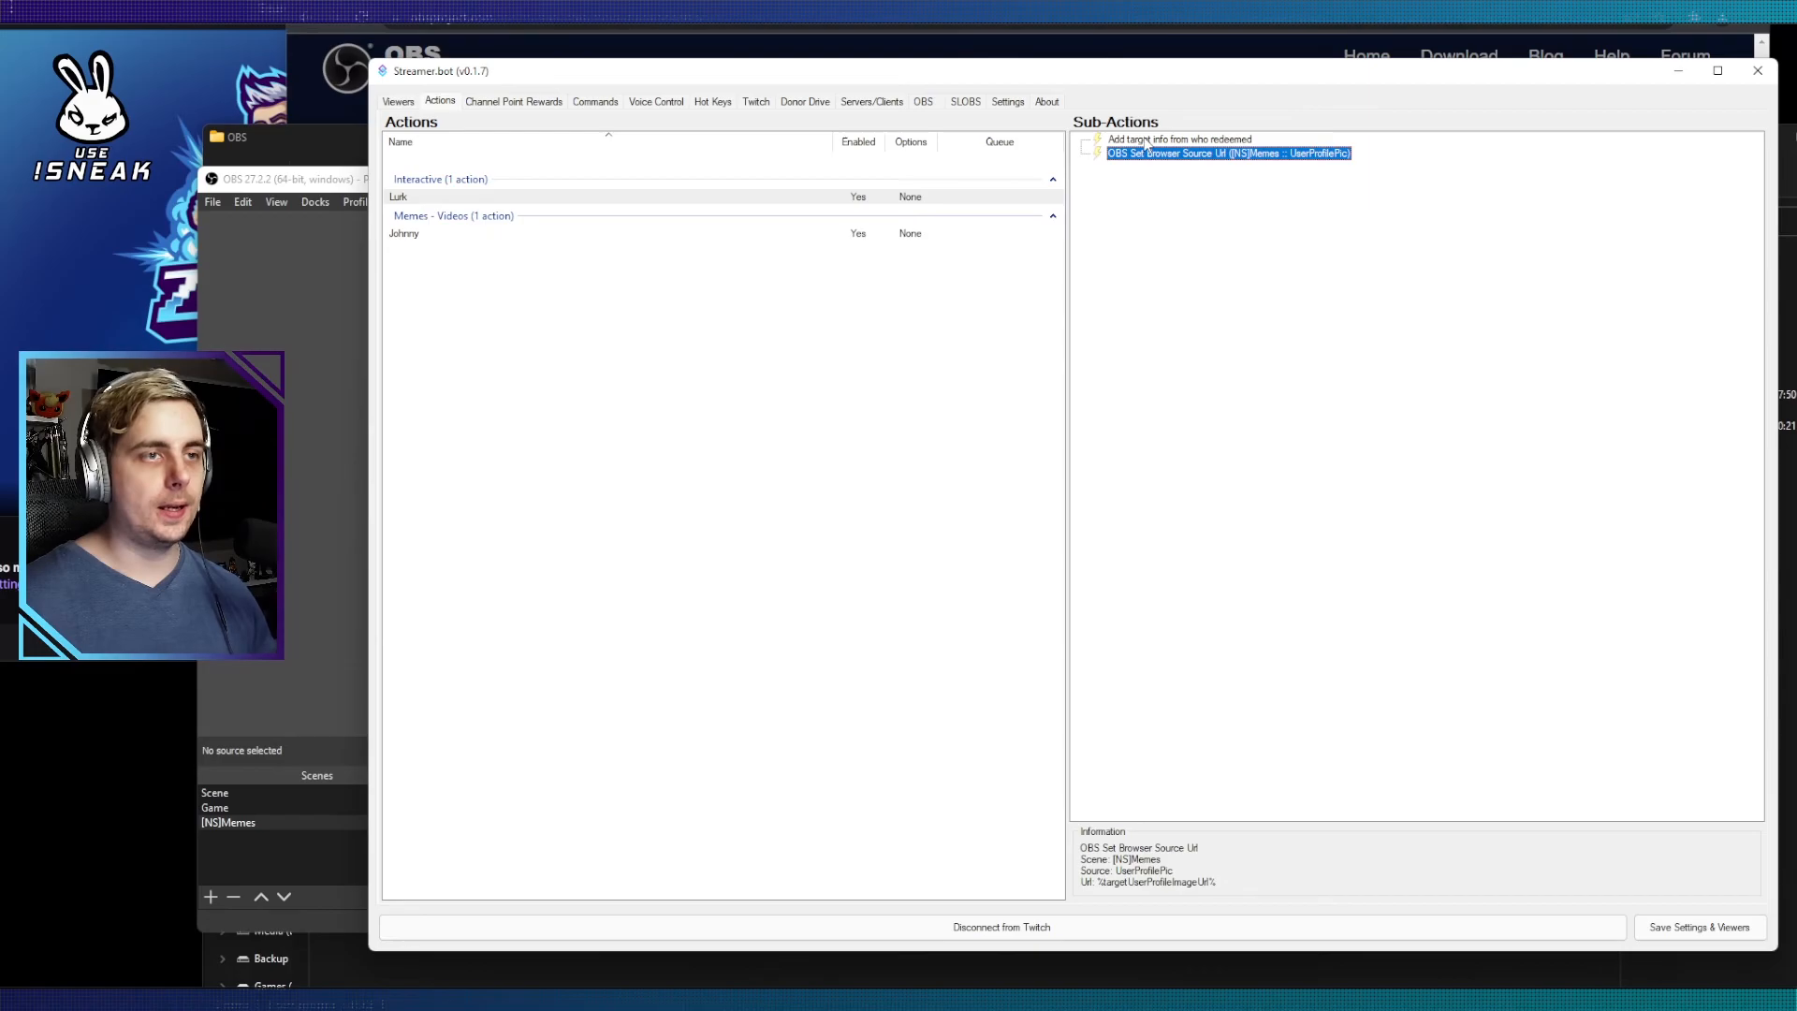
pyautogui.rightClick(1144, 188)
pyautogui.moveTo(1182, 202)
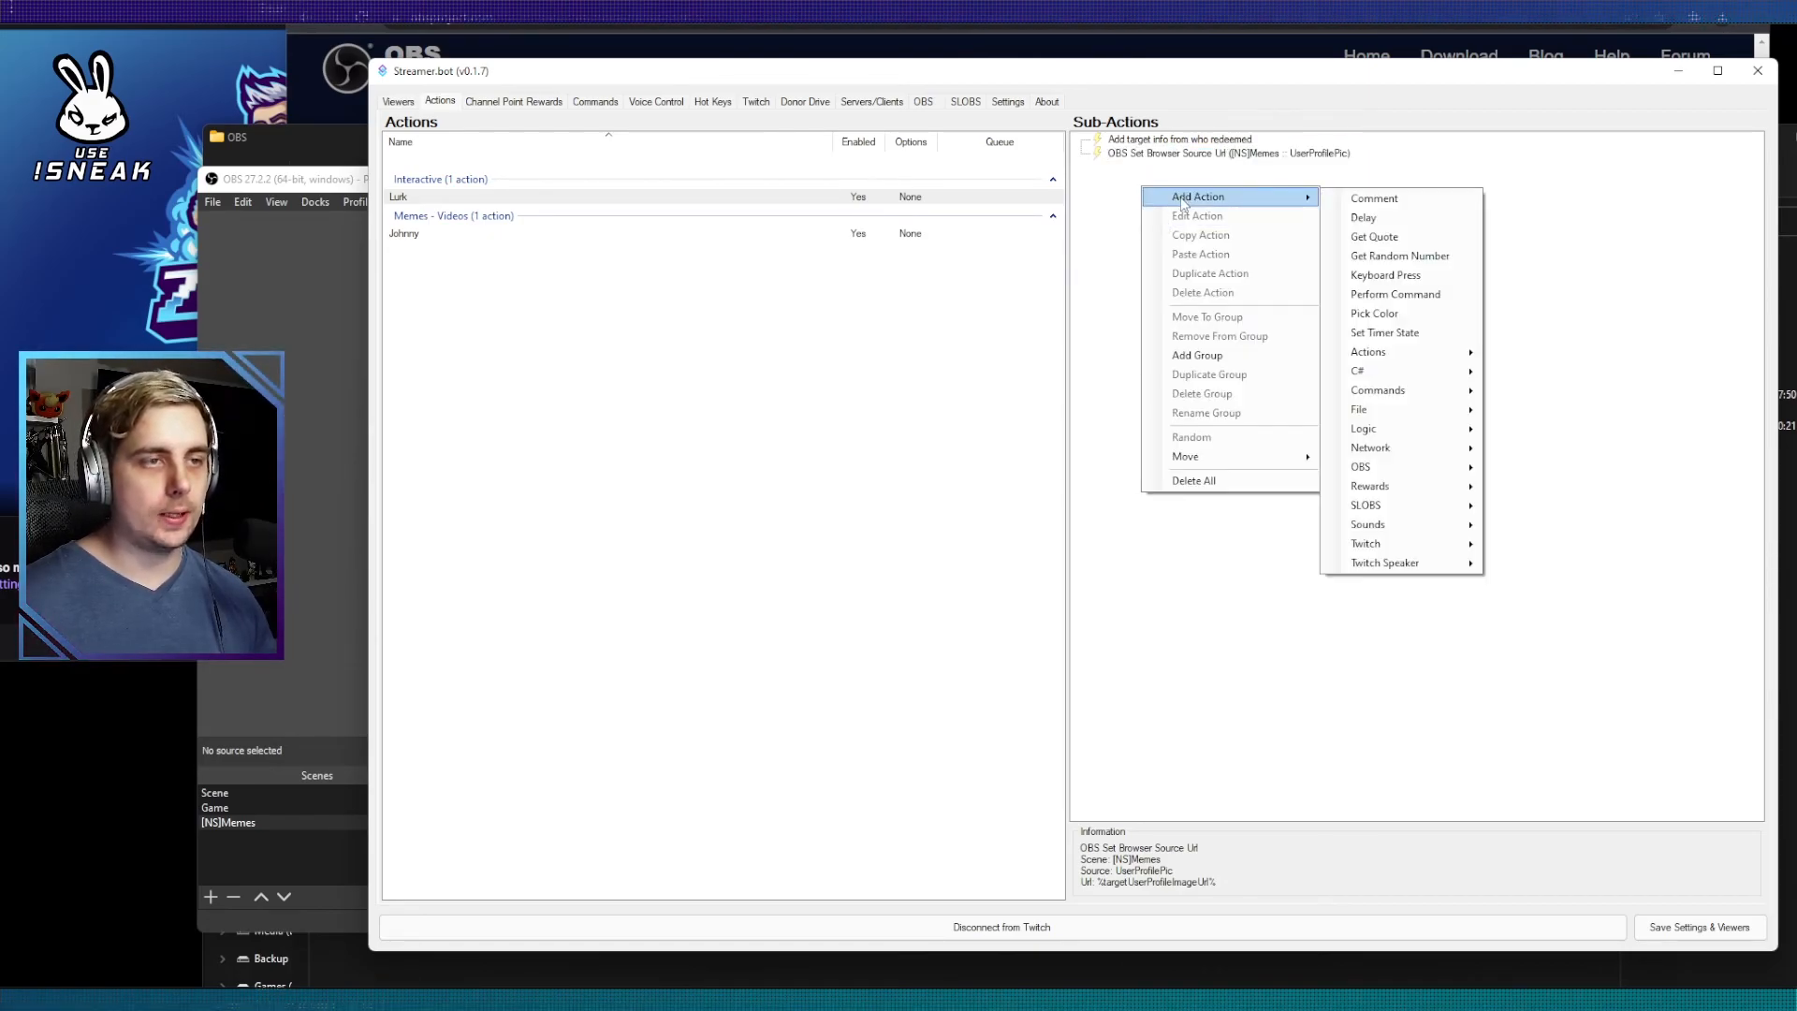
pyautogui.moveTo(1390, 468)
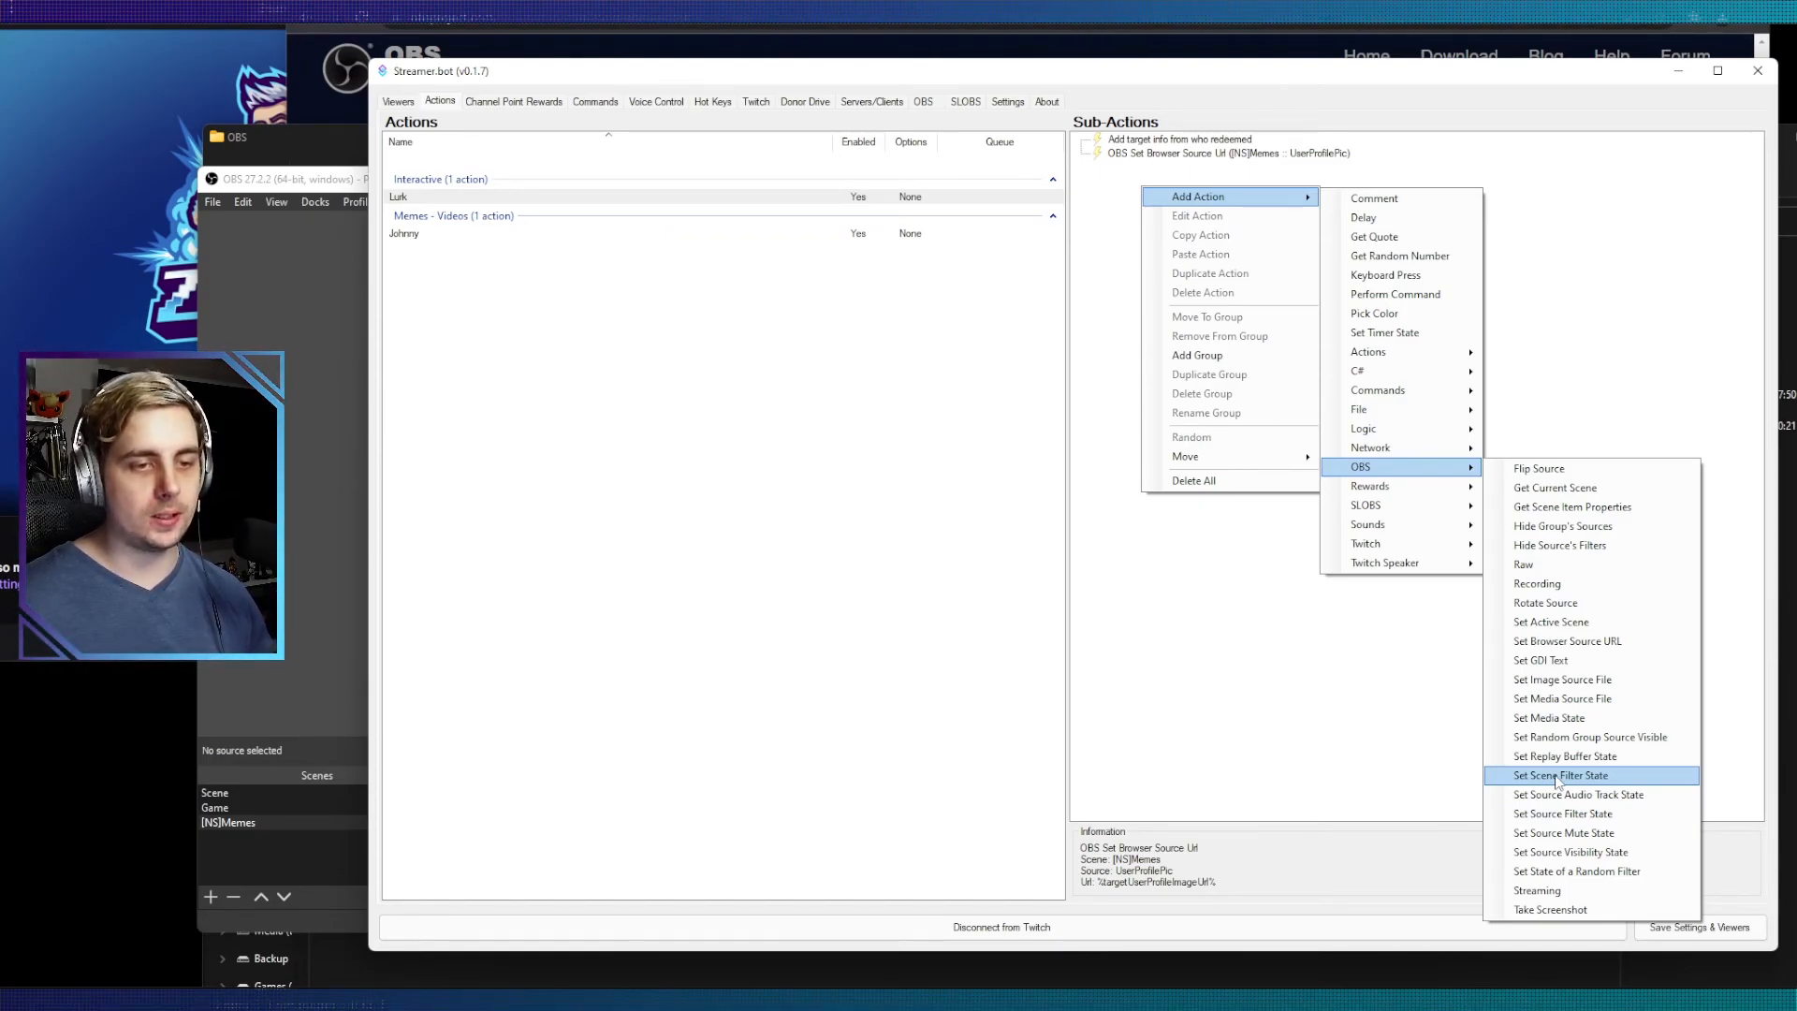
pyautogui.click(1557, 776)
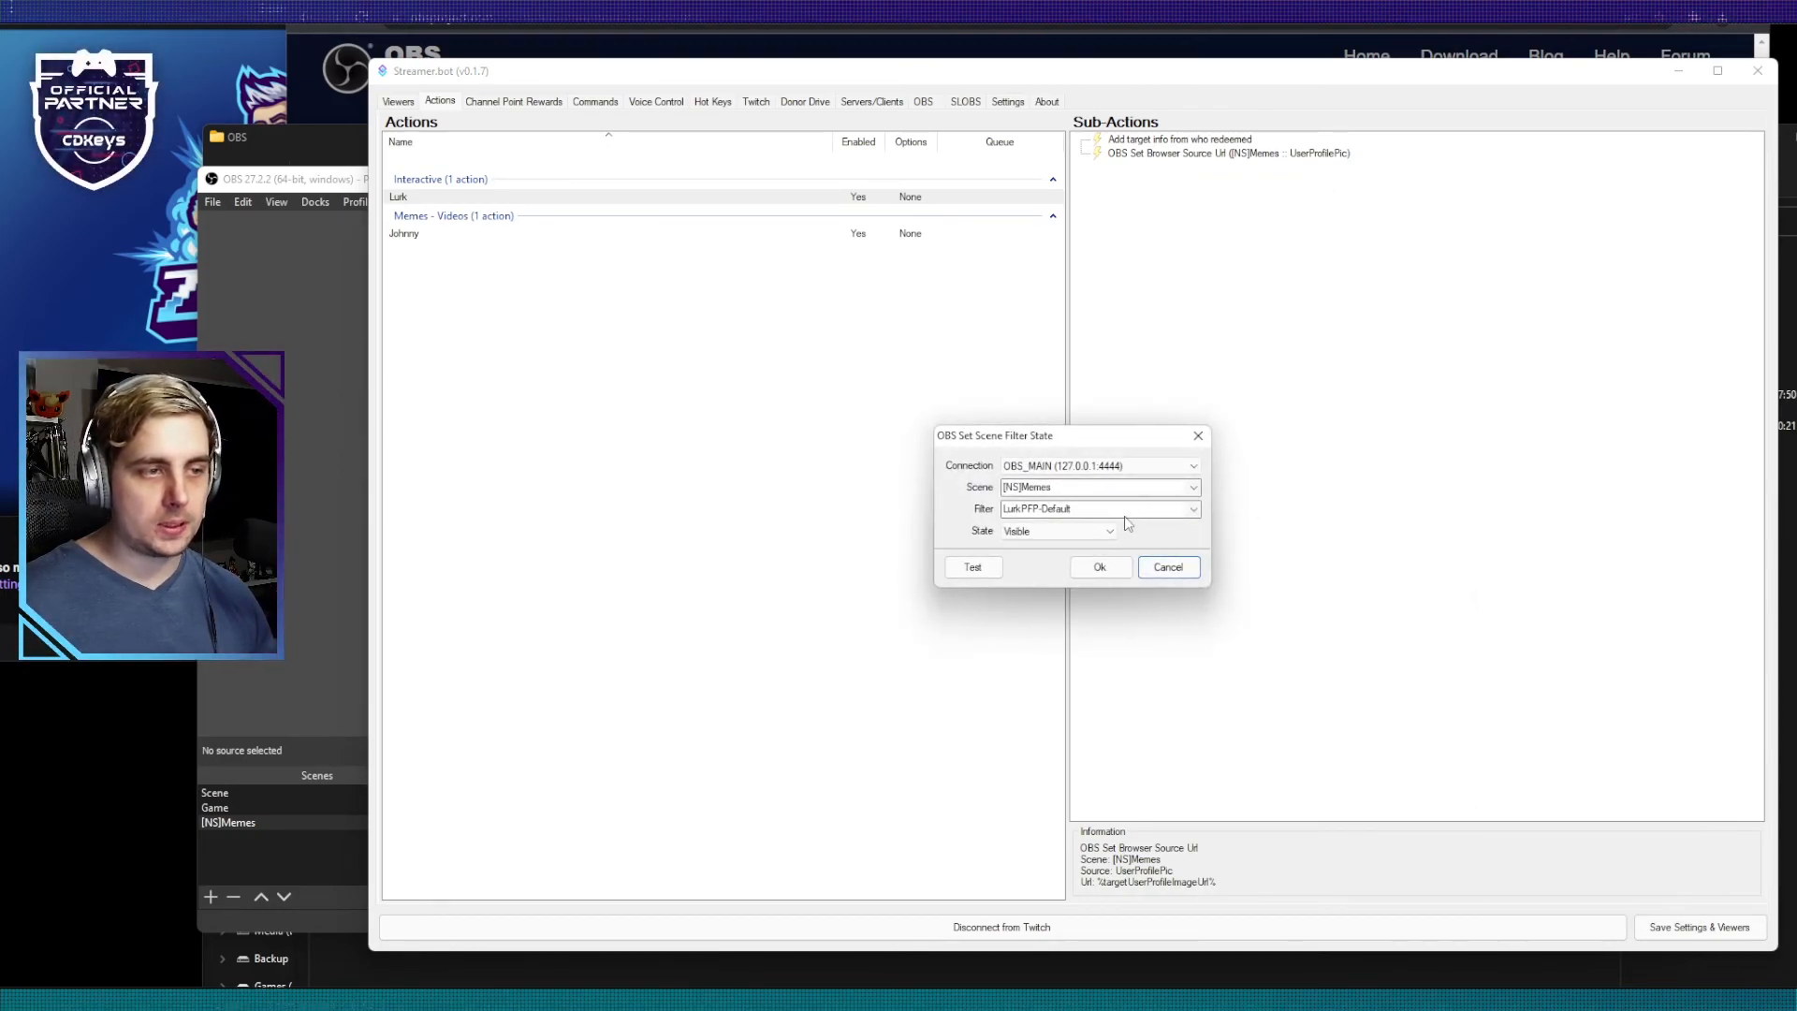
pyautogui.click(1194, 510)
pyautogui.click(1156, 541)
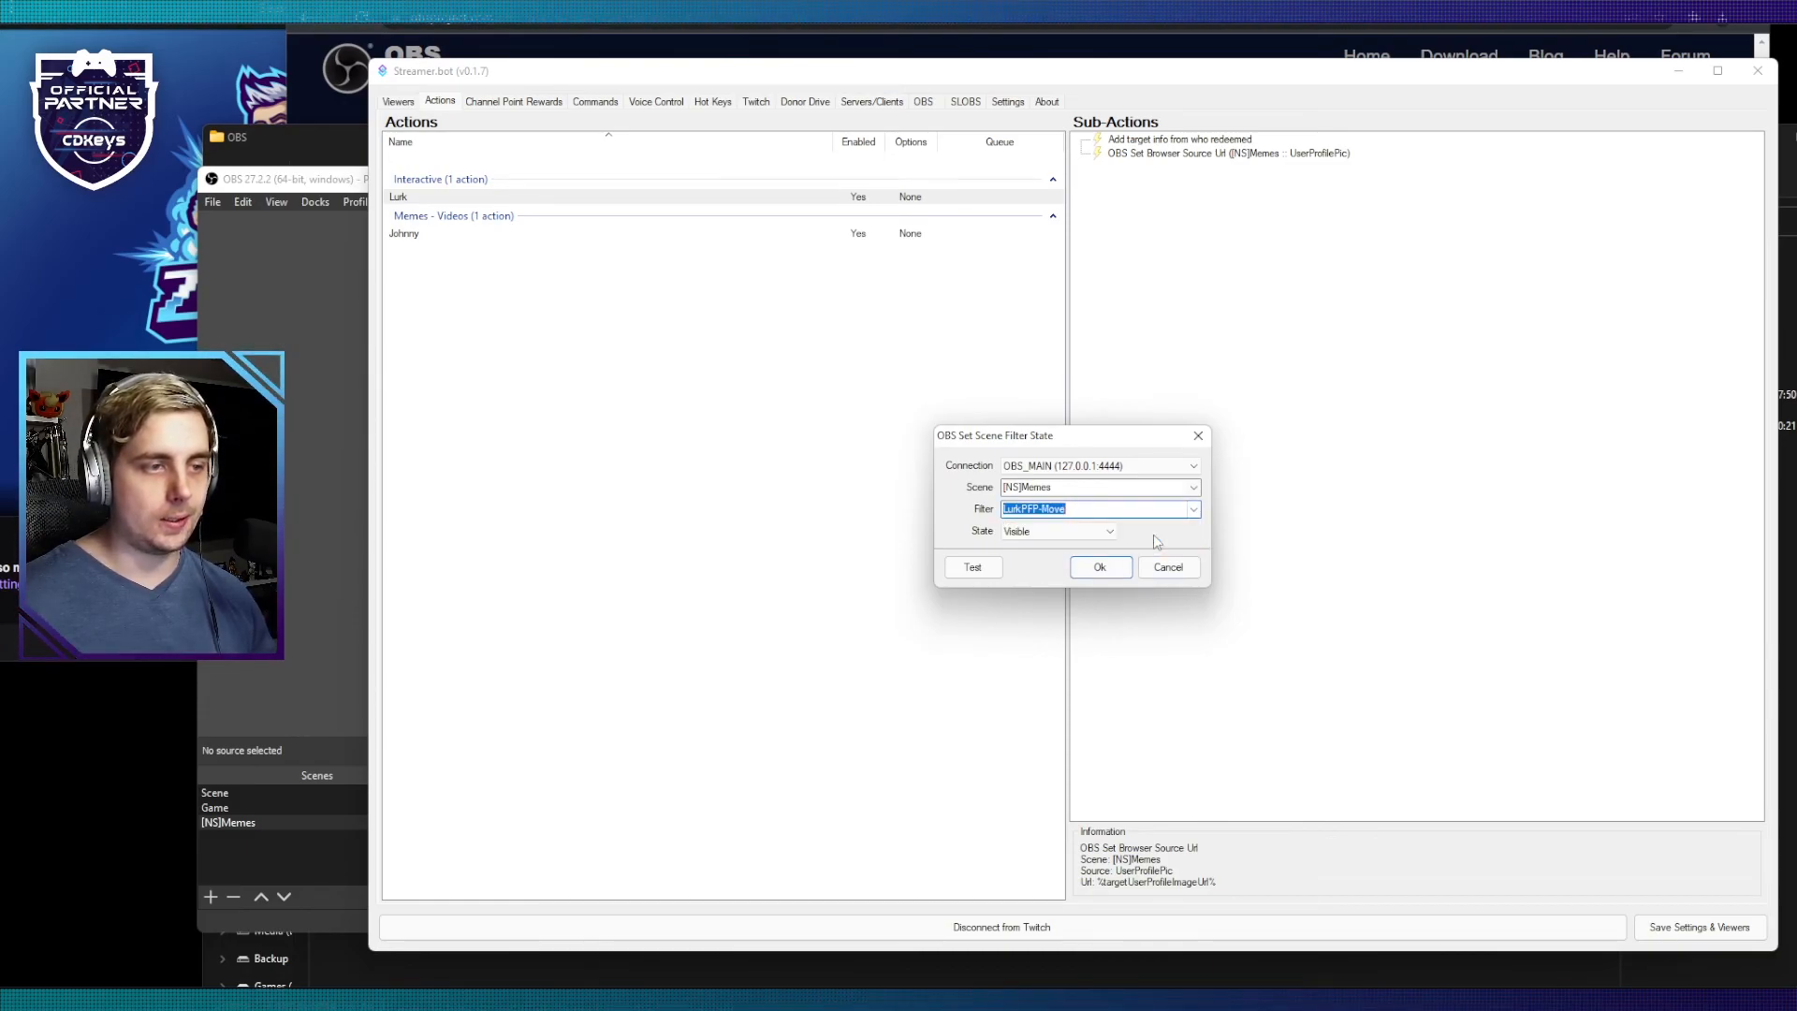
pyautogui.click(1113, 568)
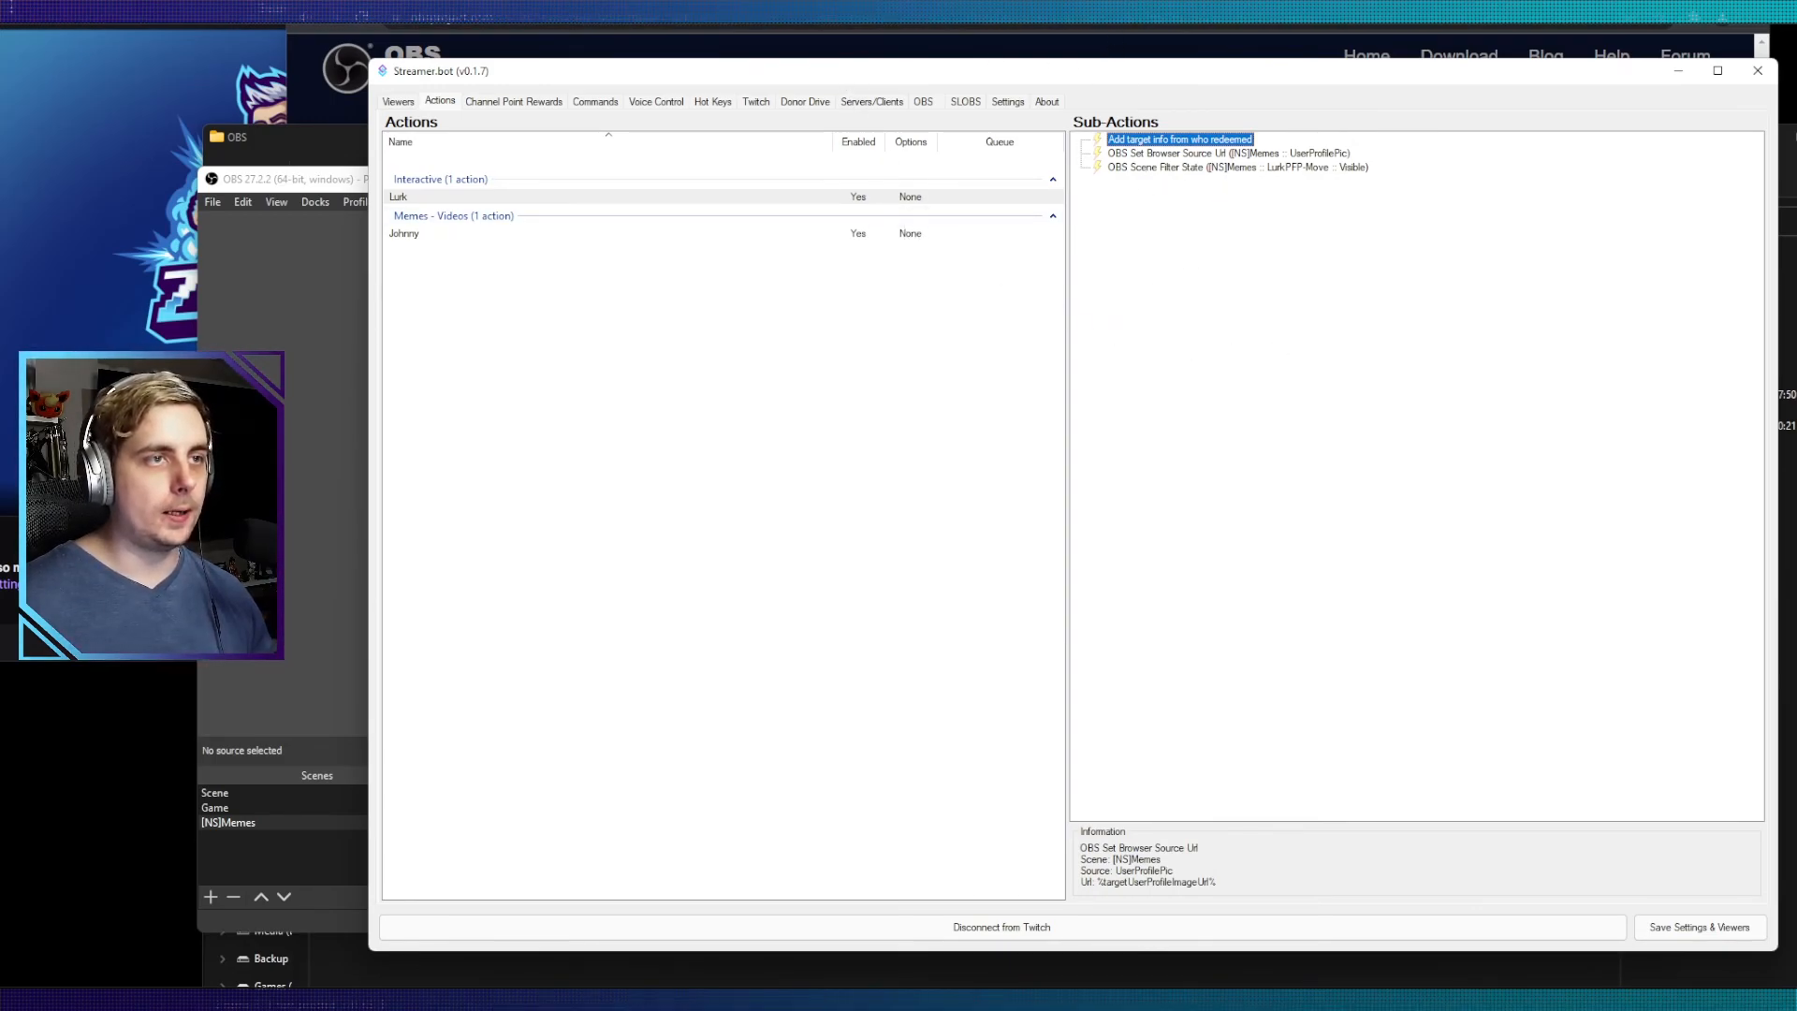
# Step: Close the [NS]Memes filters window in OBS, switch to the Twitch stream chat and send !lurk to test the command
pyautogui.hotkey('alt', 'Tab')
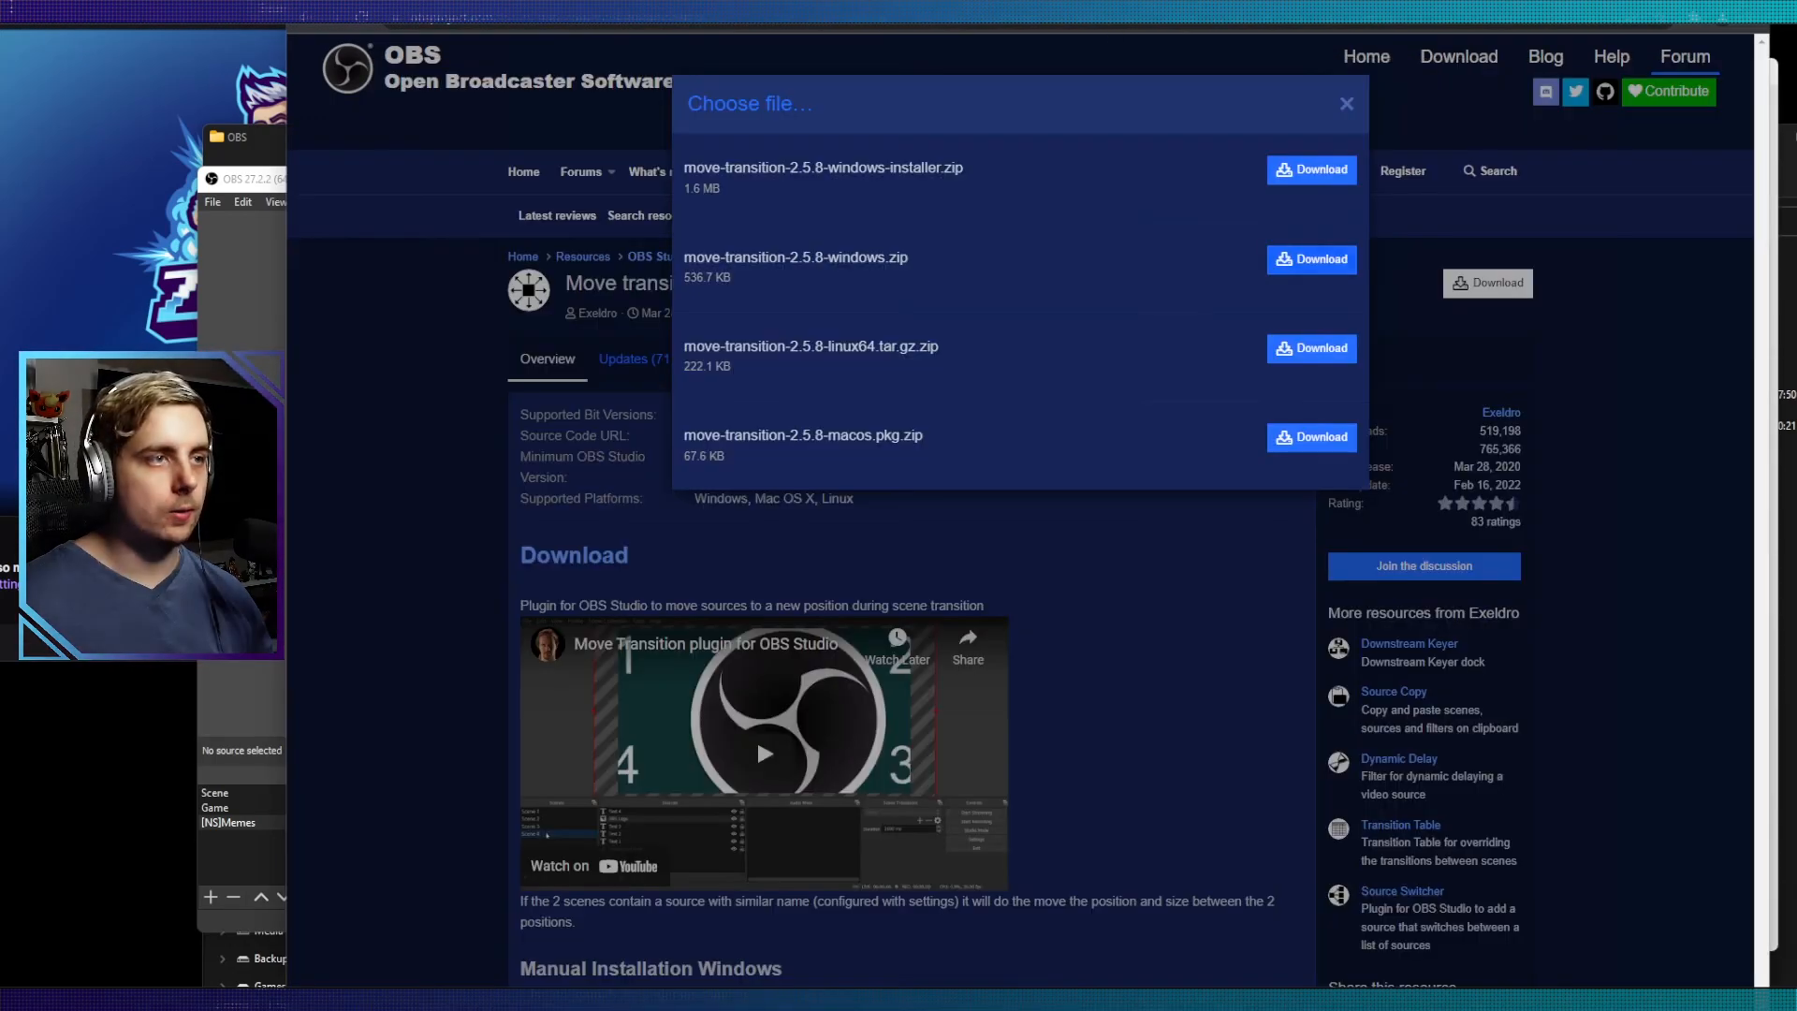
pyautogui.click(252, 320)
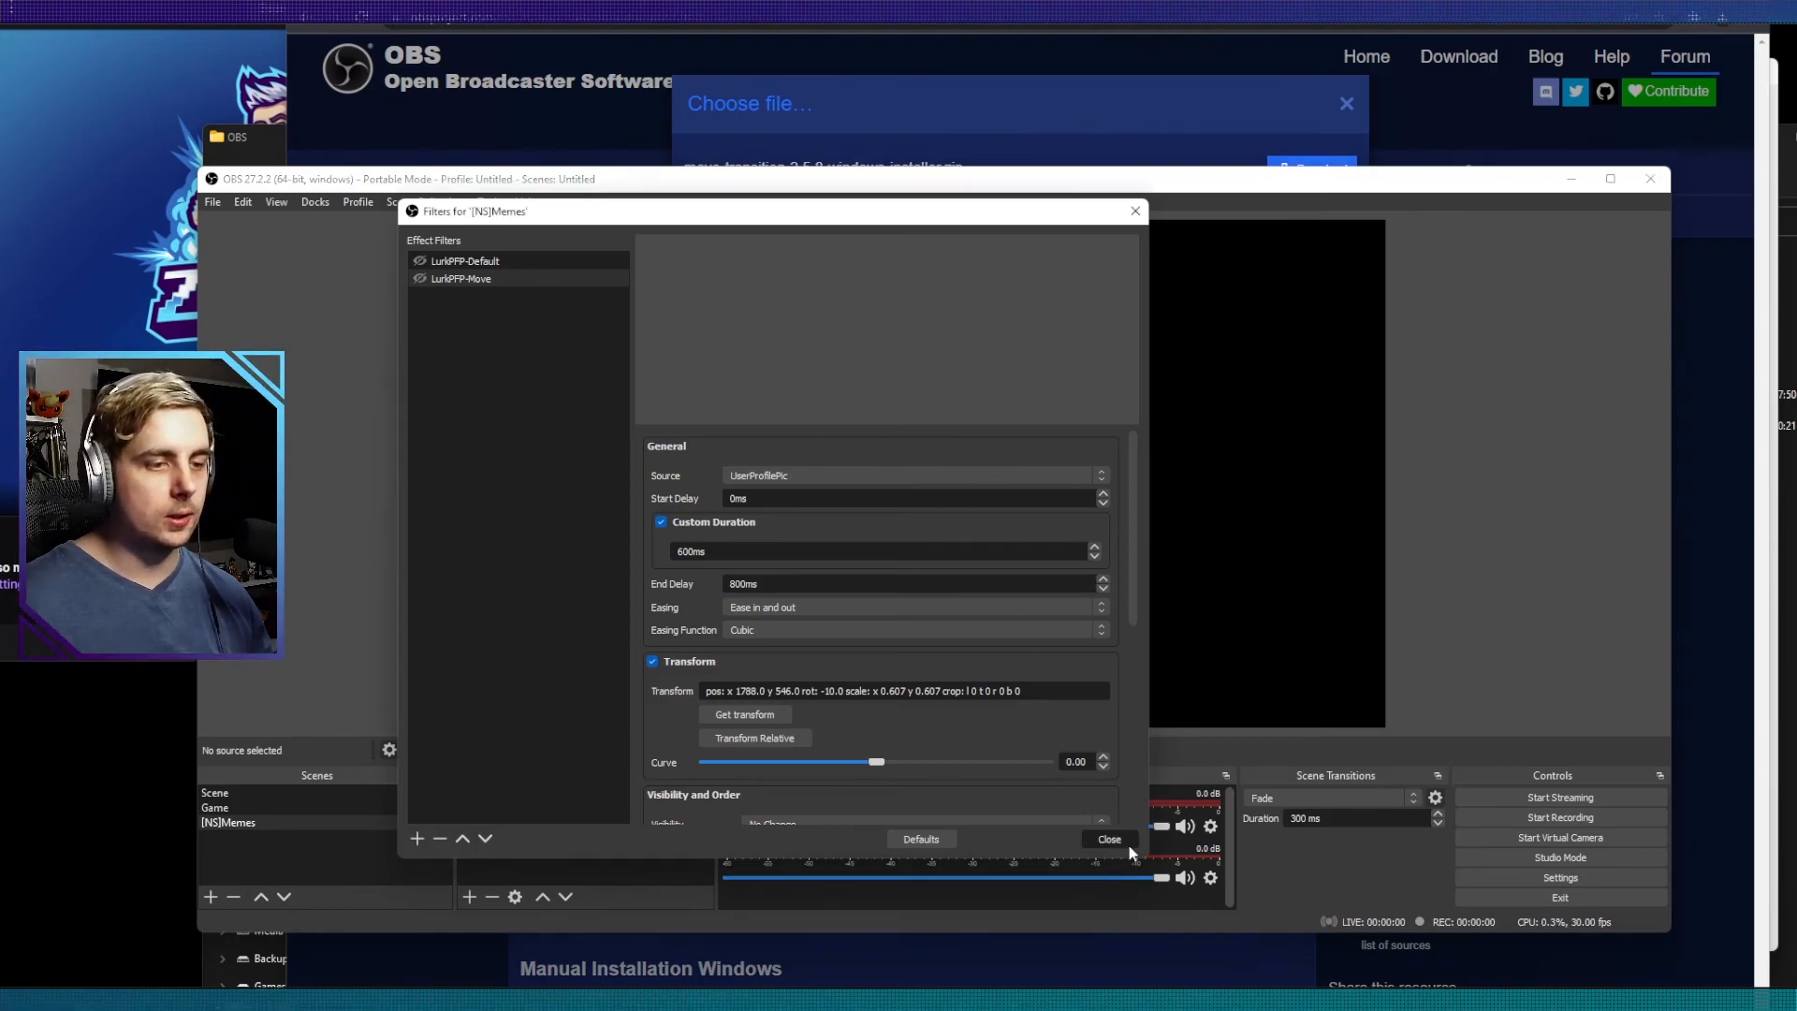
pyautogui.click(1109, 839)
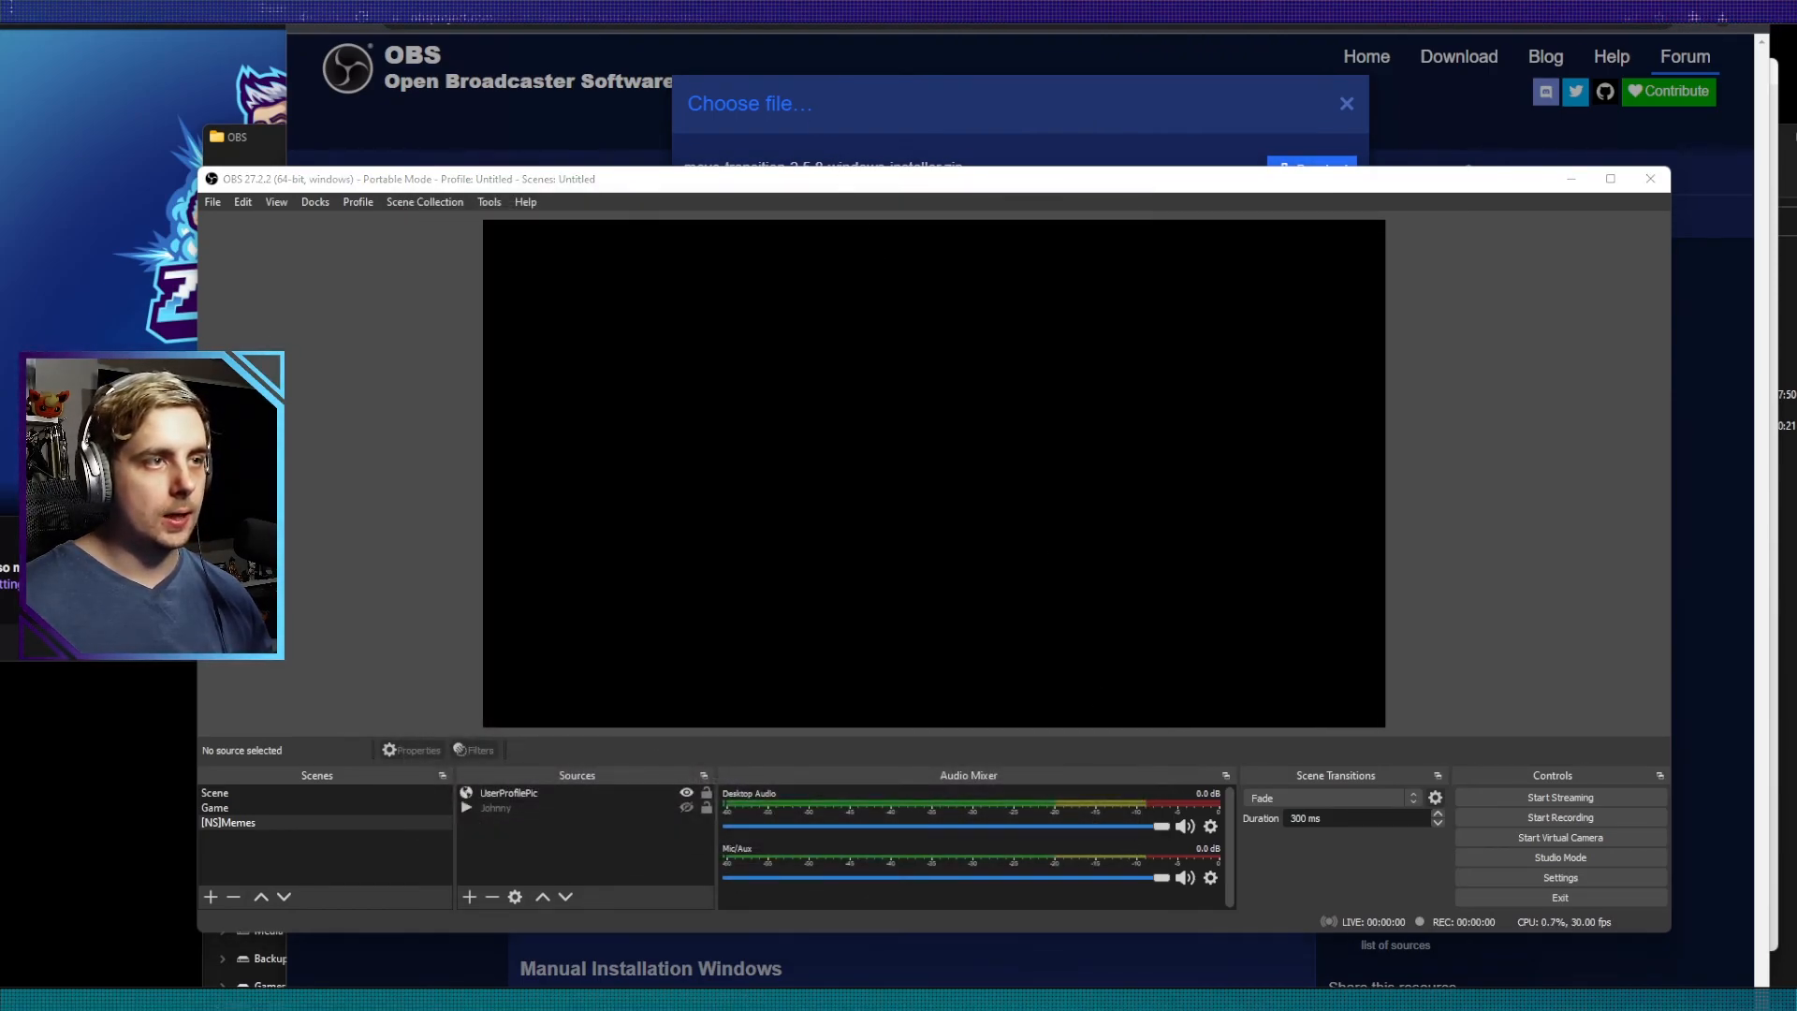
pyautogui.hotkey('alt', 'Tab')
pyautogui.write('!lurk')
pyautogui.press('Return')
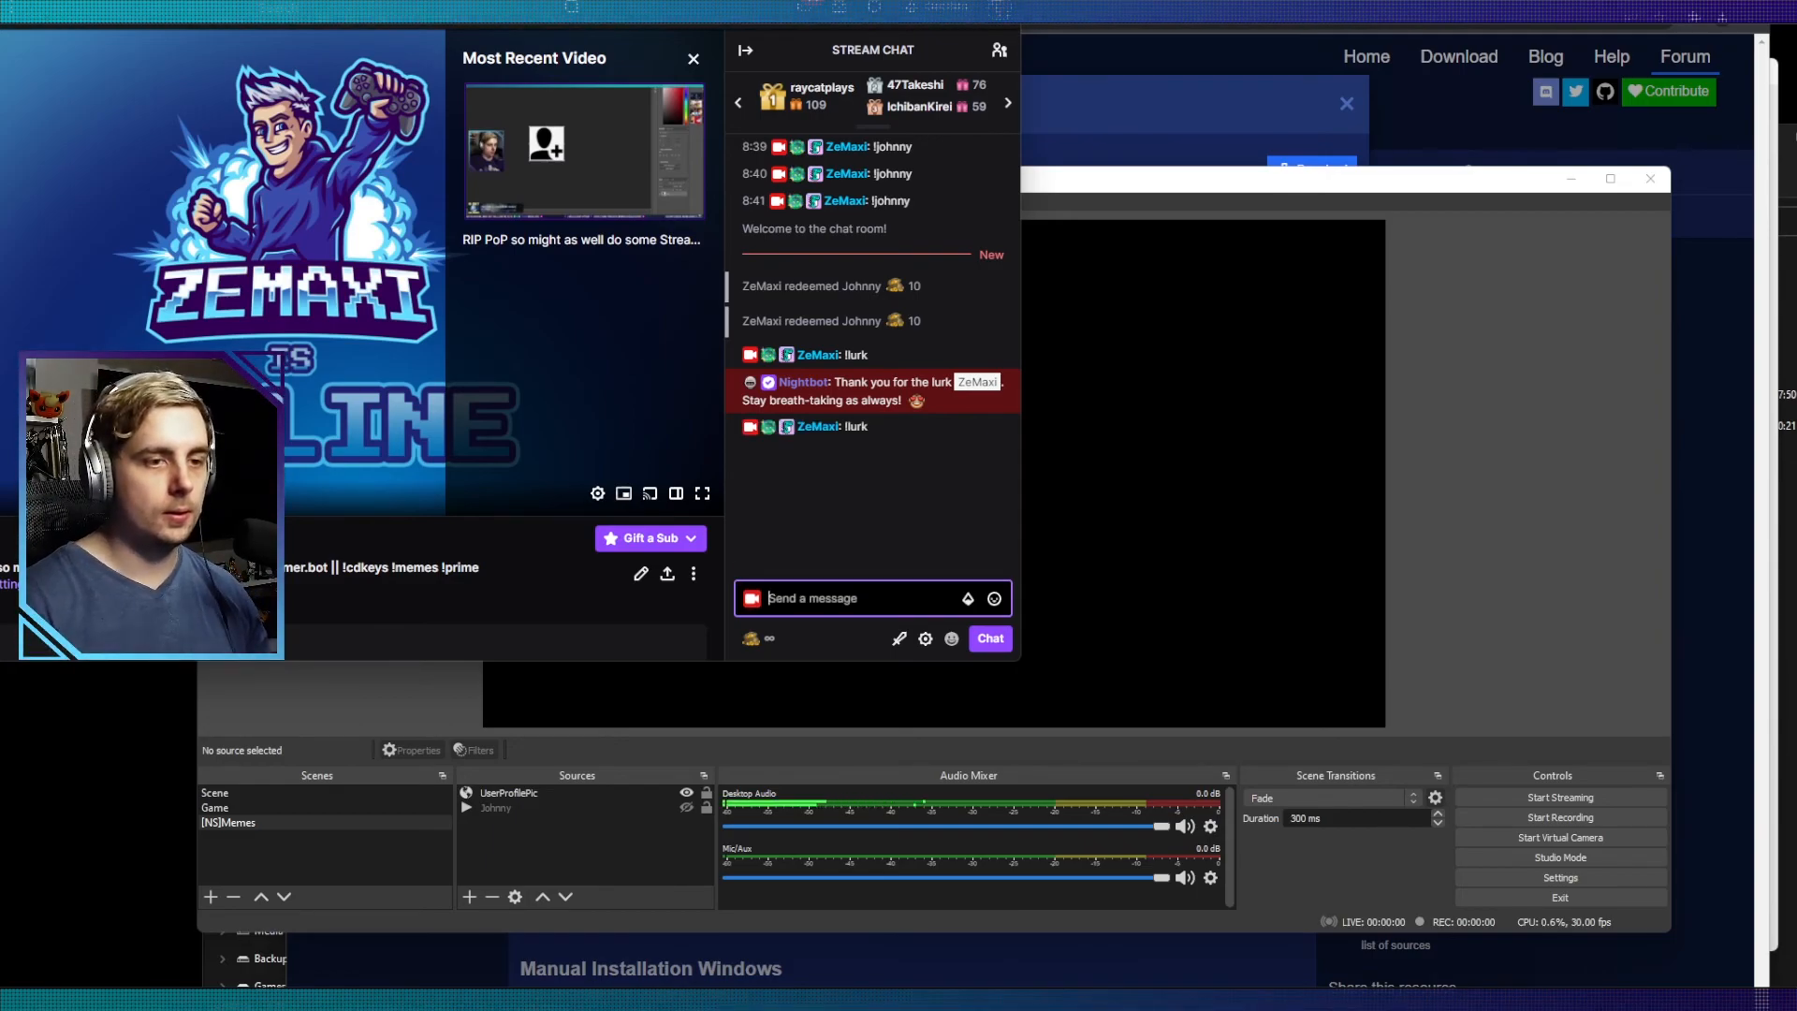